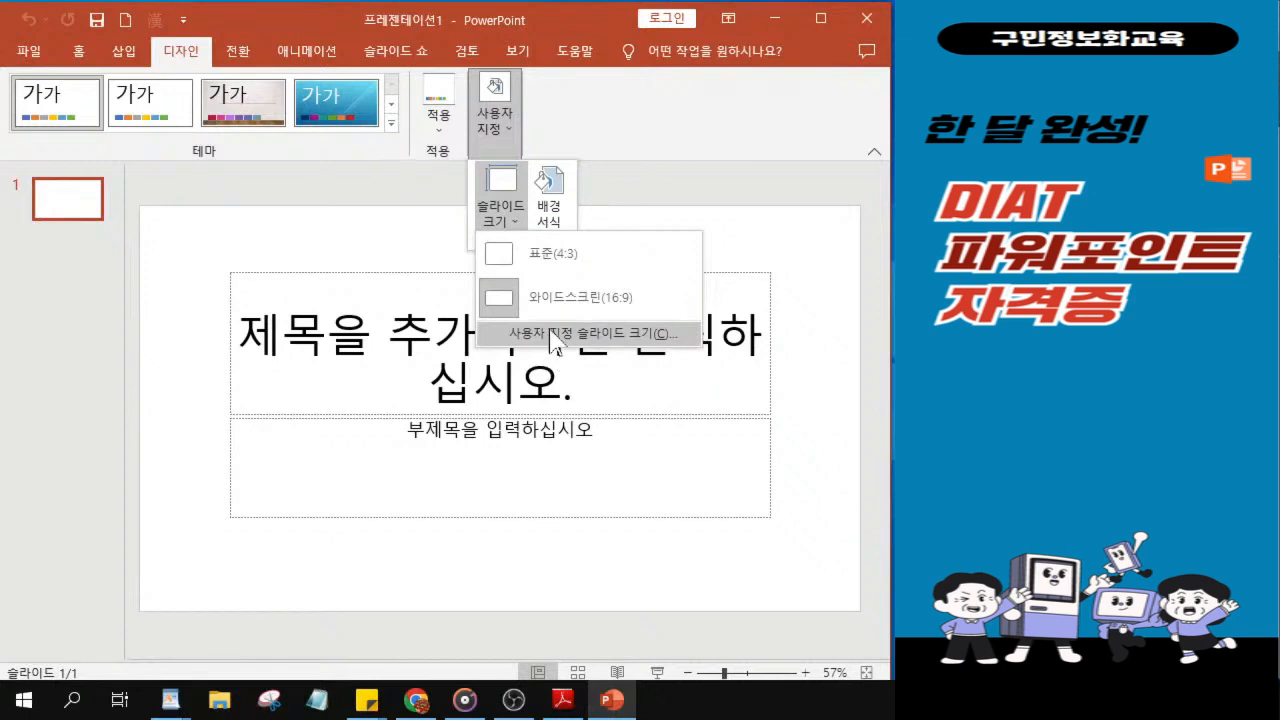
key("ctrl")
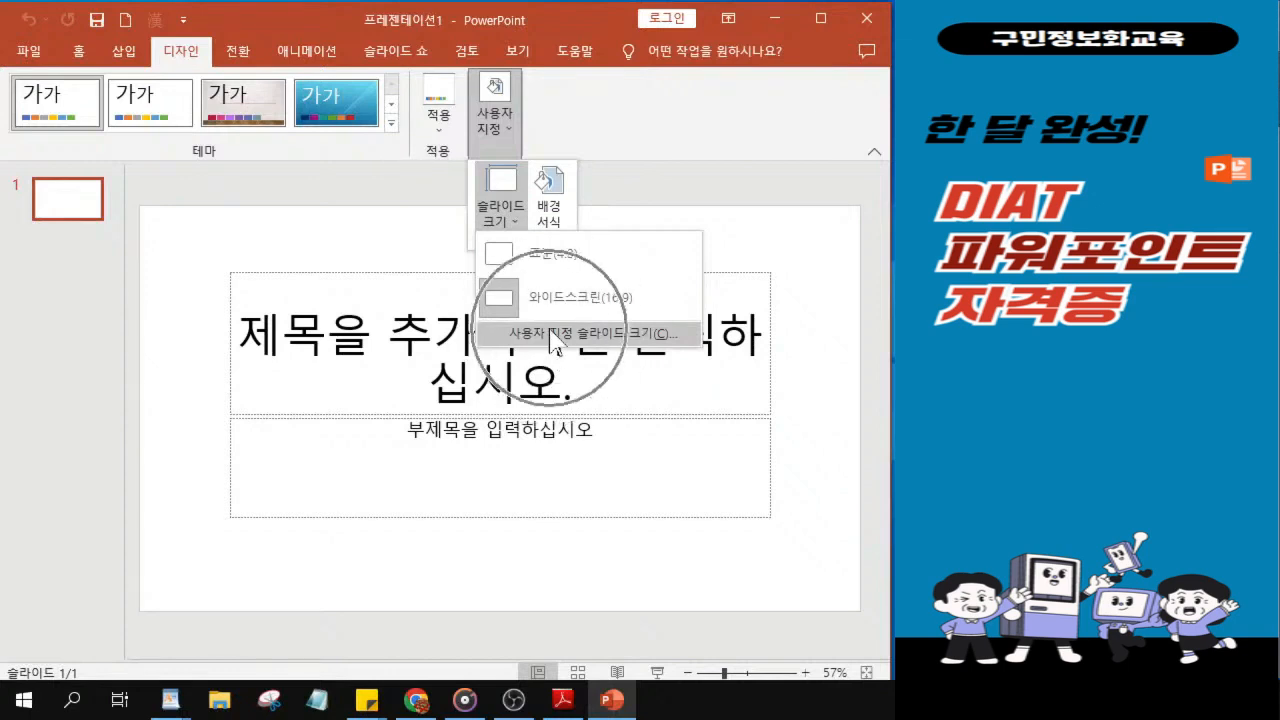
key("ctrl")
key("ctrl")
key("ctrl")
key("ctrl")
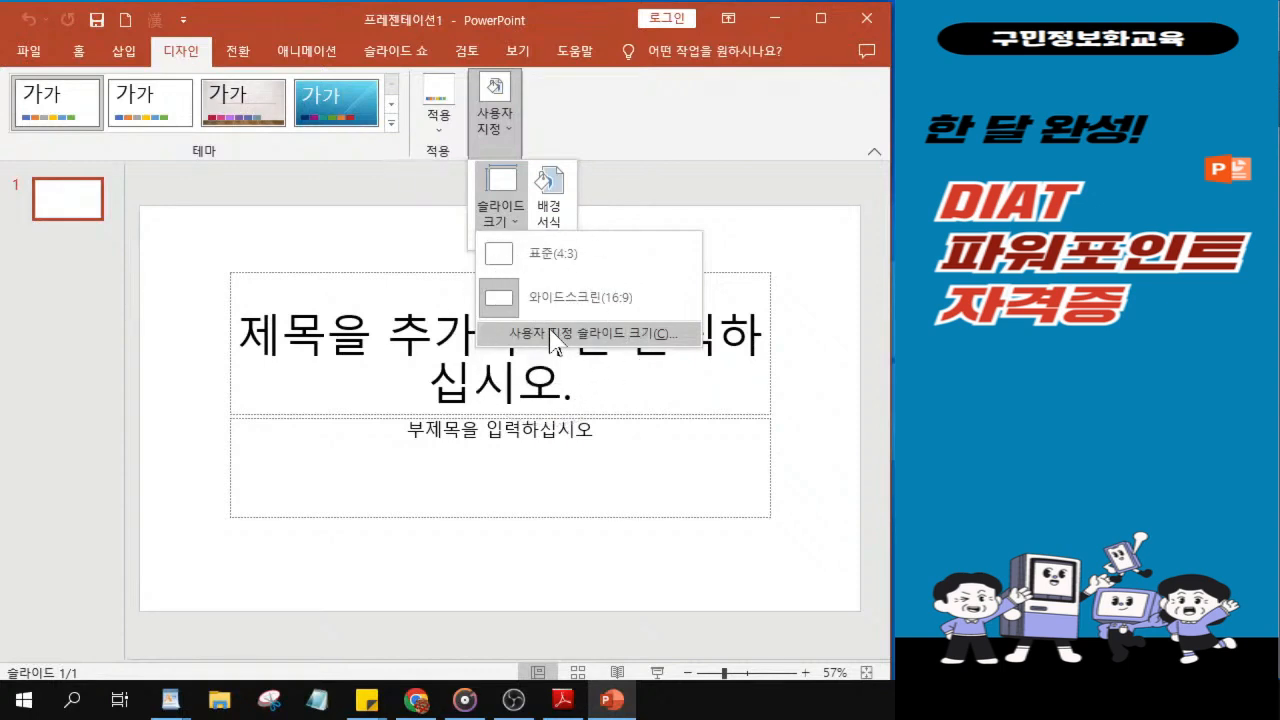
Step: Set a custom slide size of A4 용지(210x297mm), keeping the slides in 가로 orientation
left_click(553, 333)
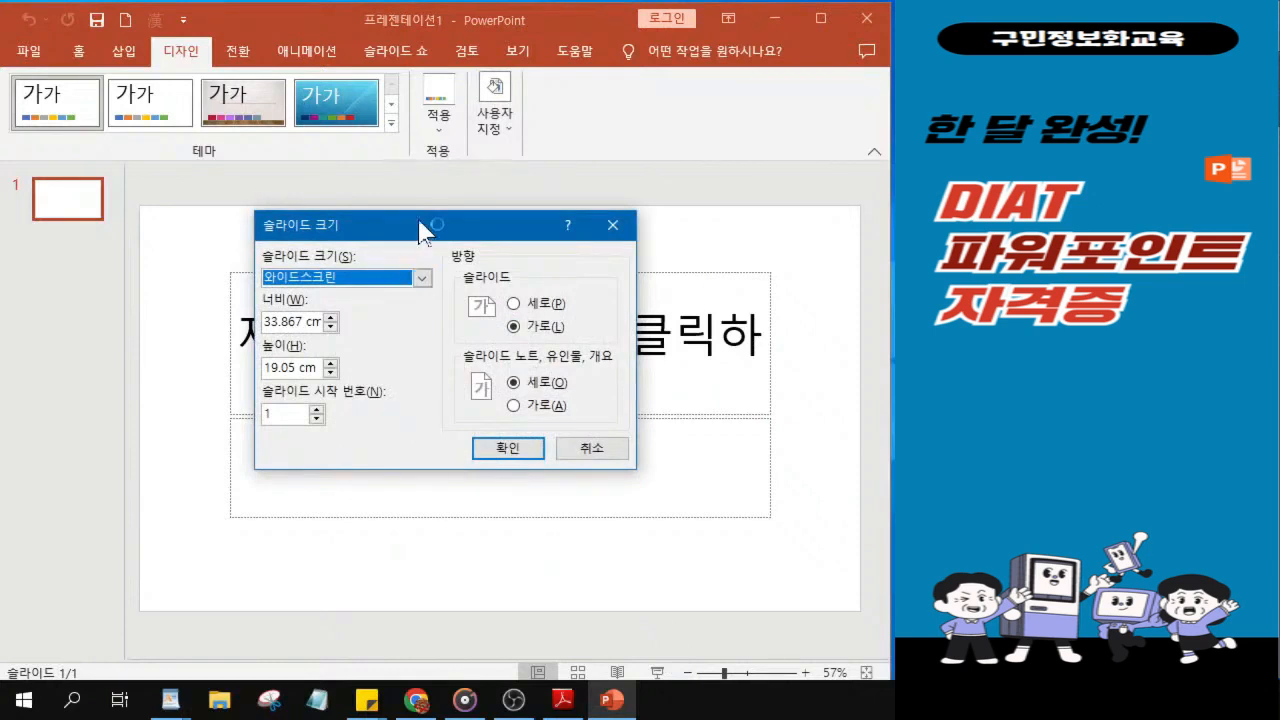
left_click_drag(420, 224, 433, 156)
key("ctrl")
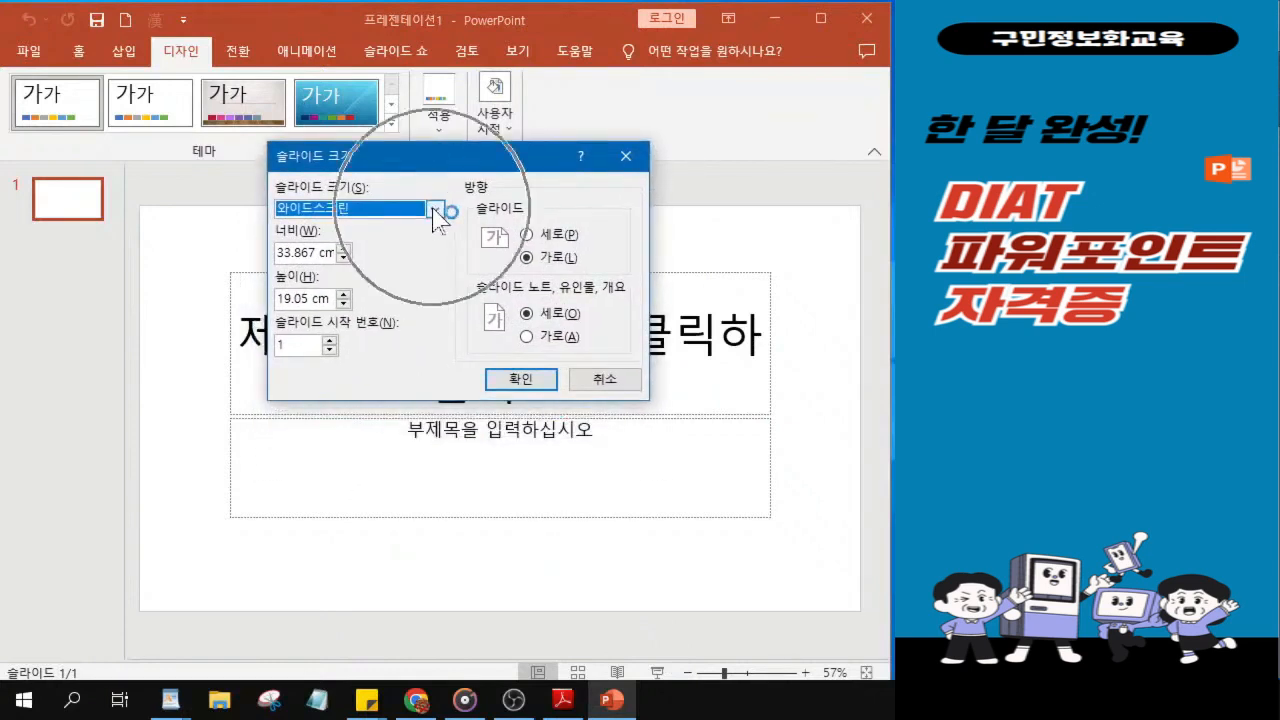
left_click(434, 210)
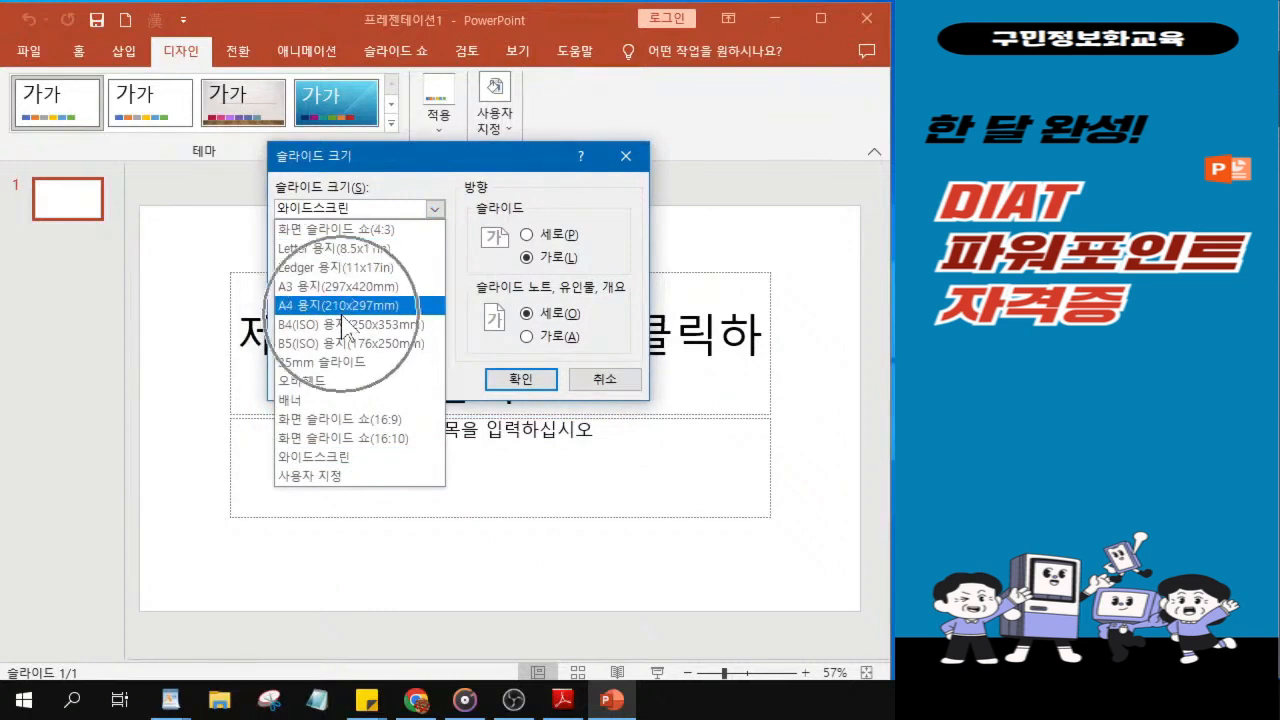
left_click(343, 305)
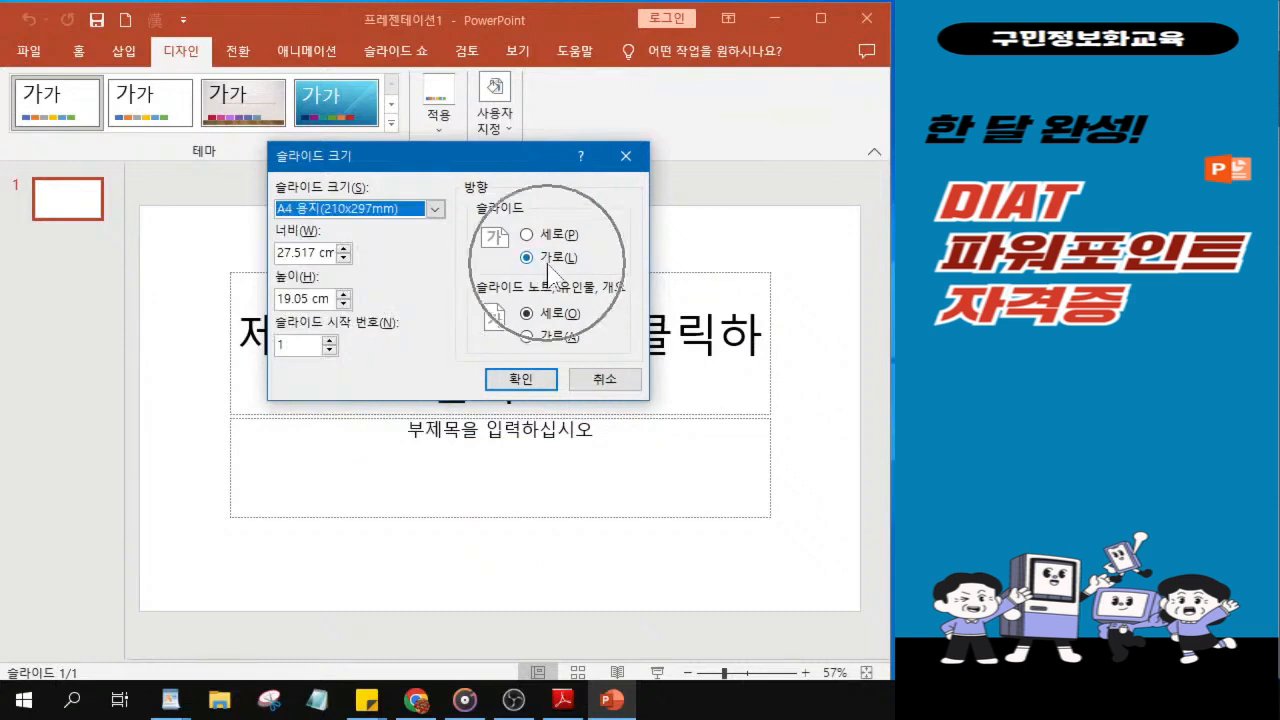
left_click(520, 386)
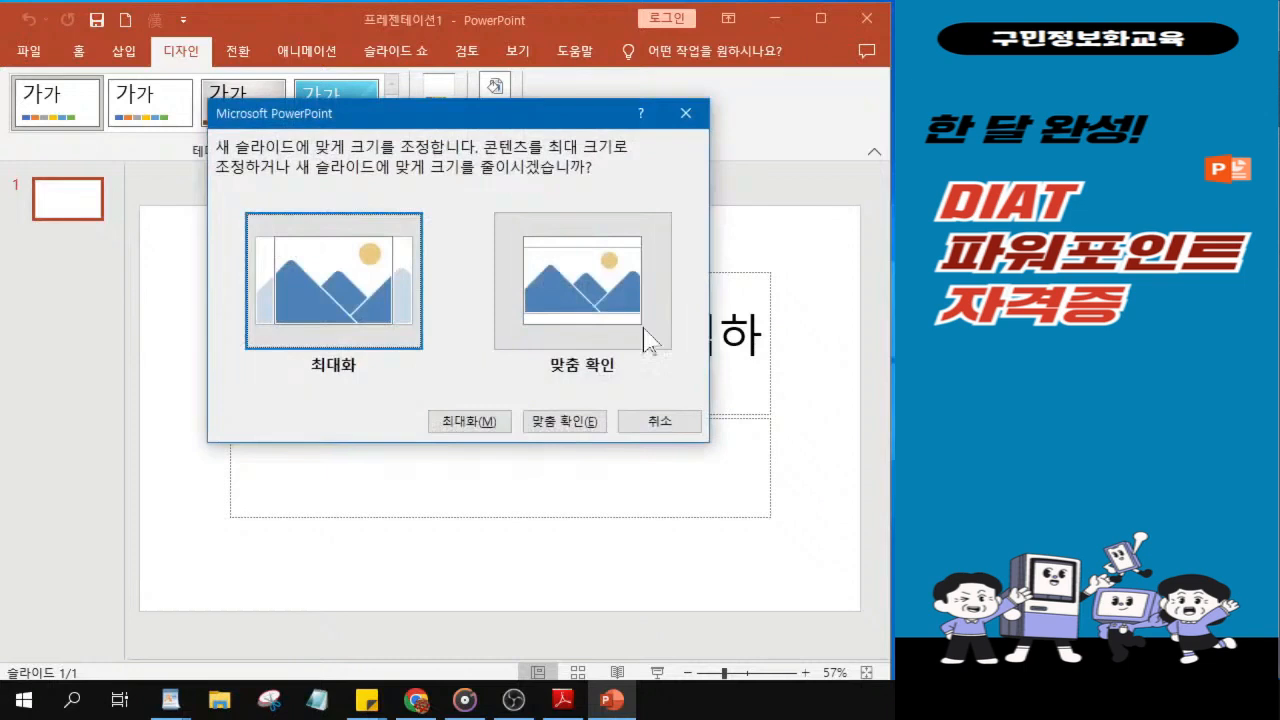
Step: Scale the content to the new slide size with the 맞춤 확인 option
left_click(585, 298)
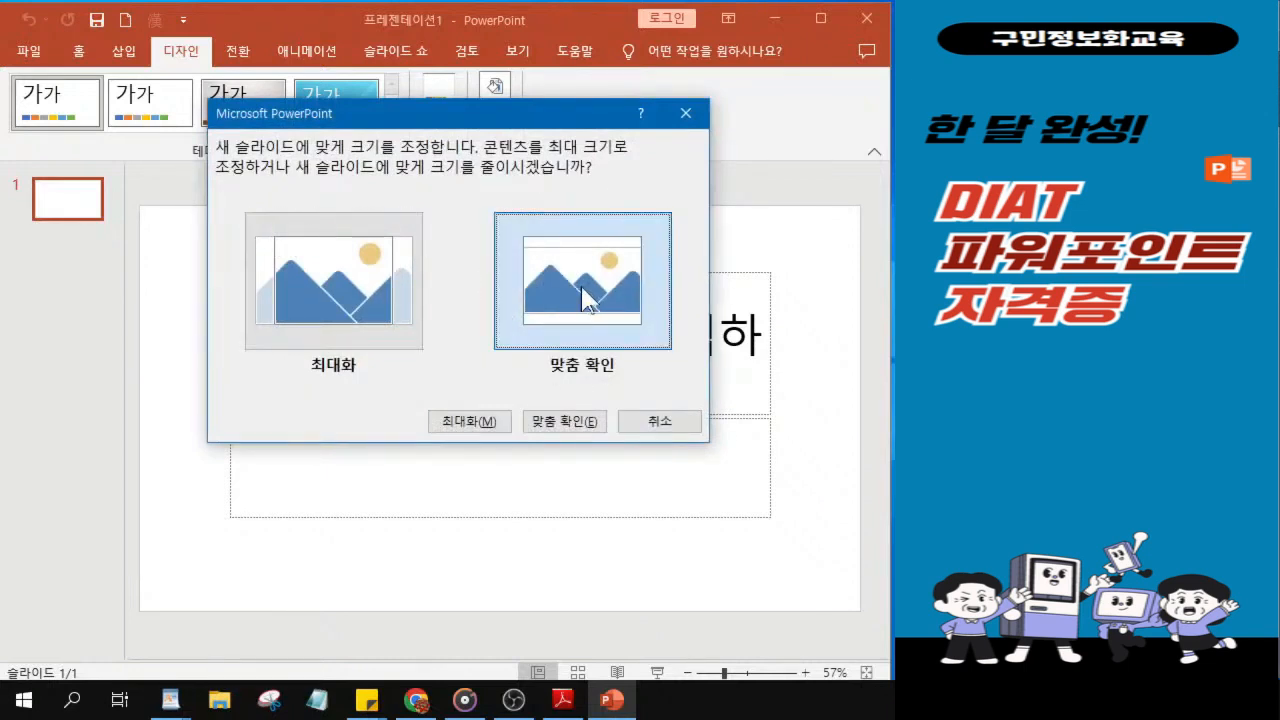
left_click(585, 298)
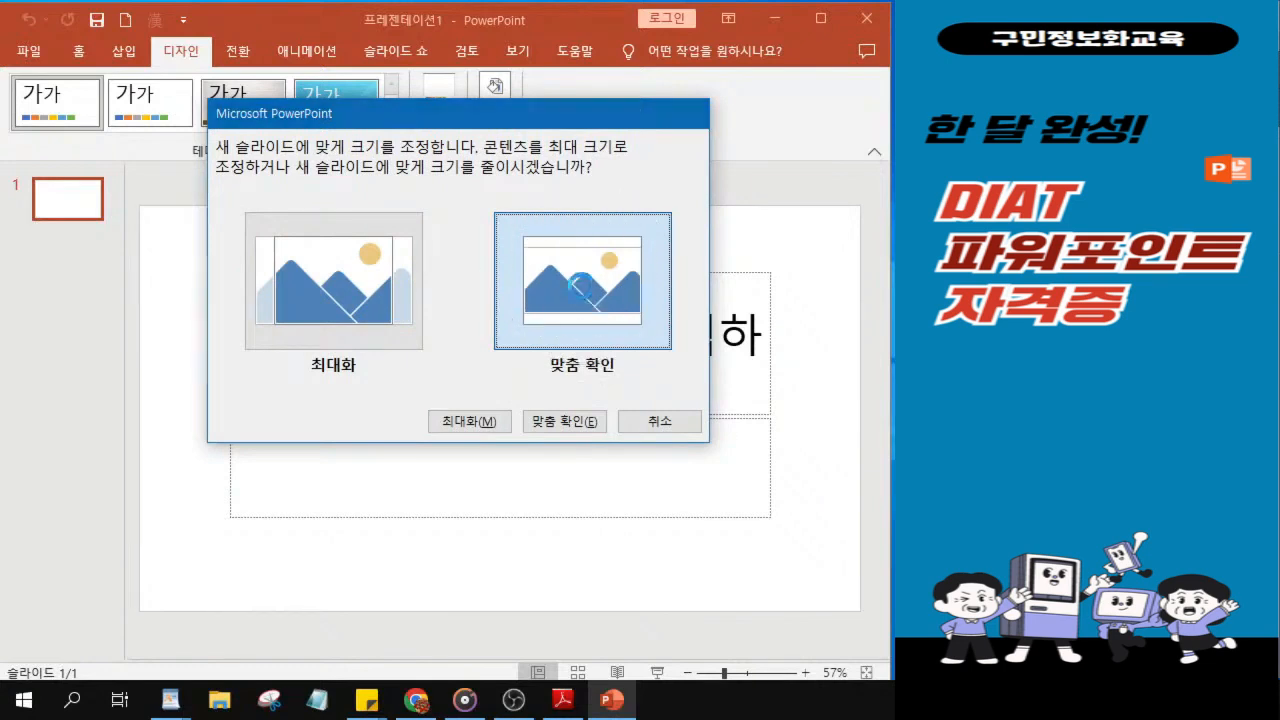
left_click(585, 298)
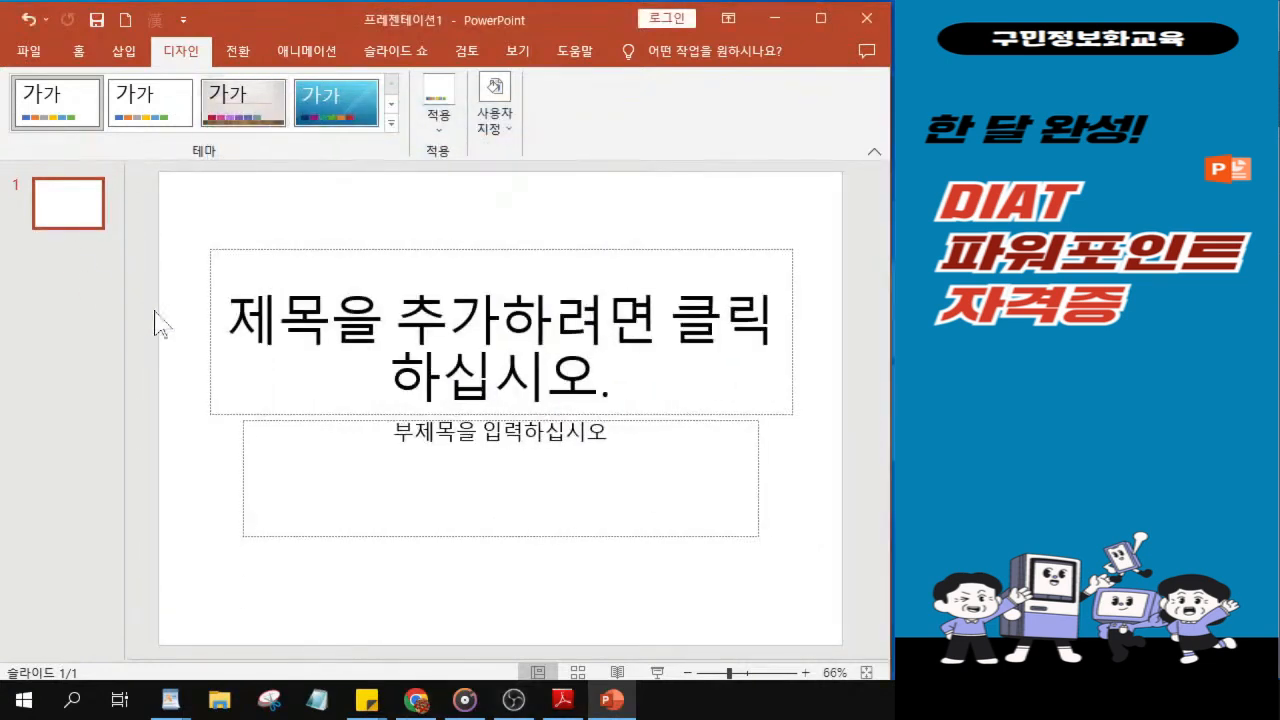
Step: Apply the second theme in the gallery, the plain white one, to the presentation
left_click(145, 118)
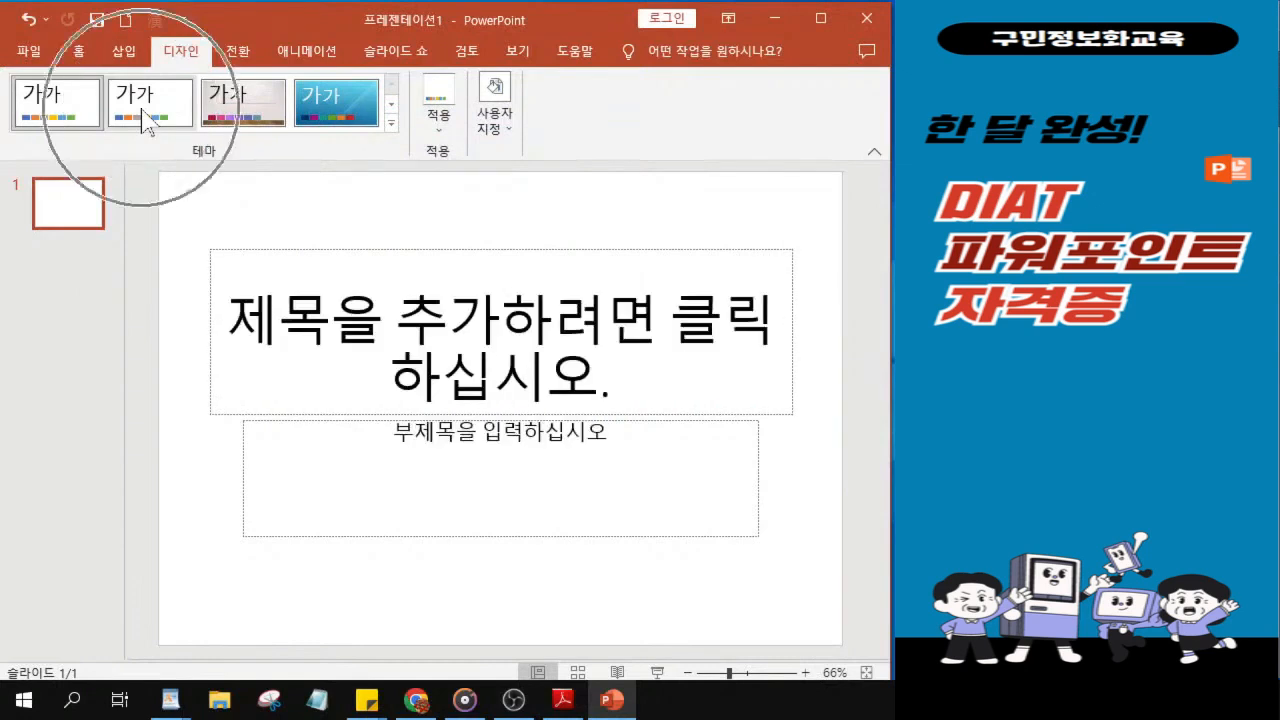
left_click(145, 118)
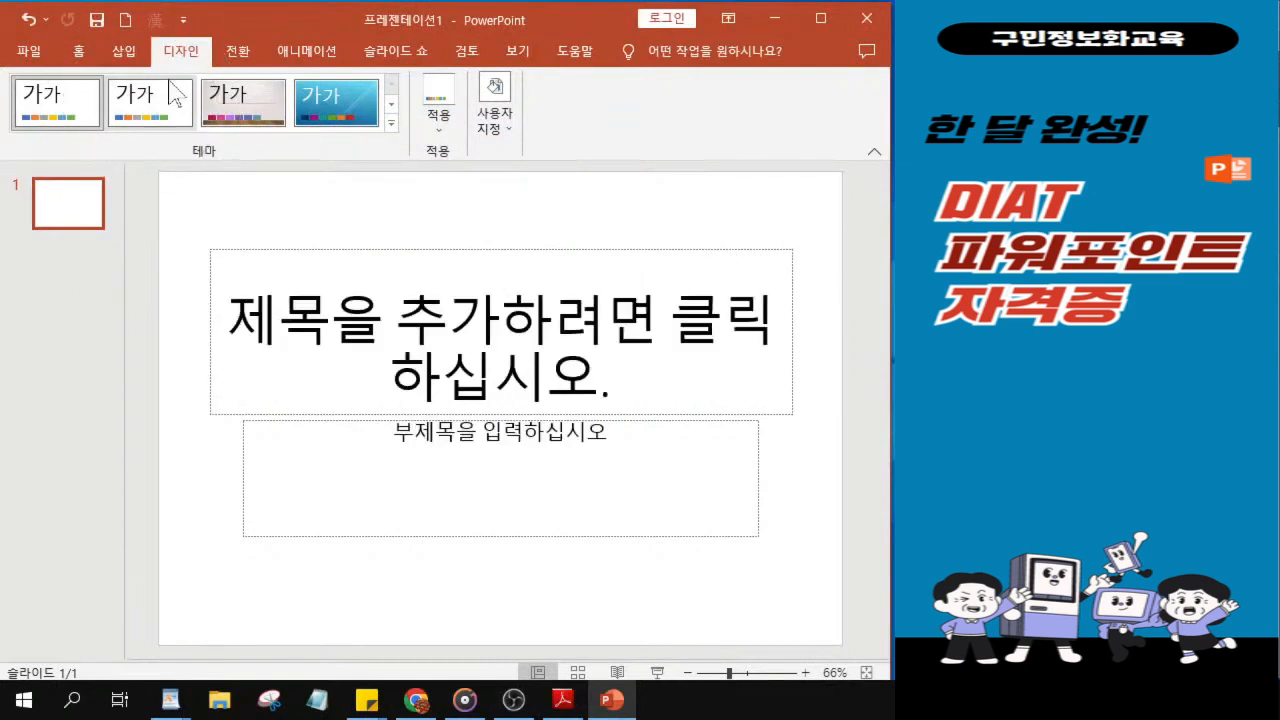
left_click(126, 100)
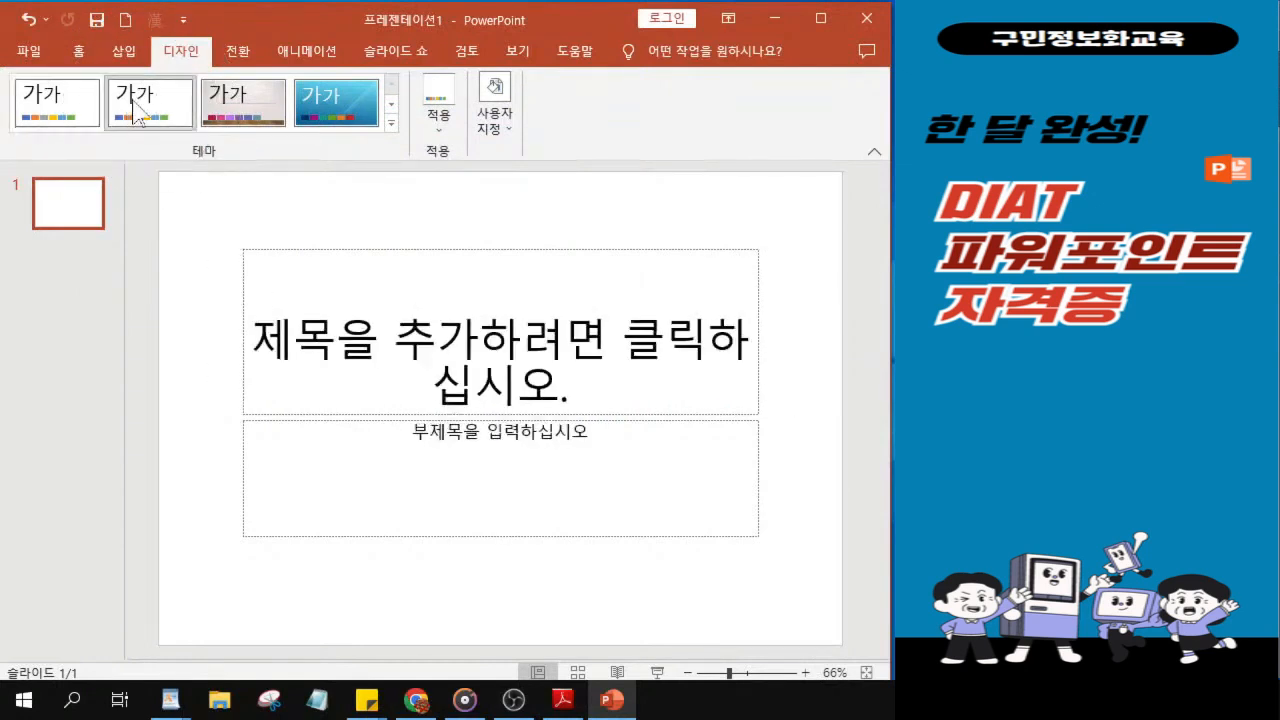
left_click(134, 101)
left_click(137, 104)
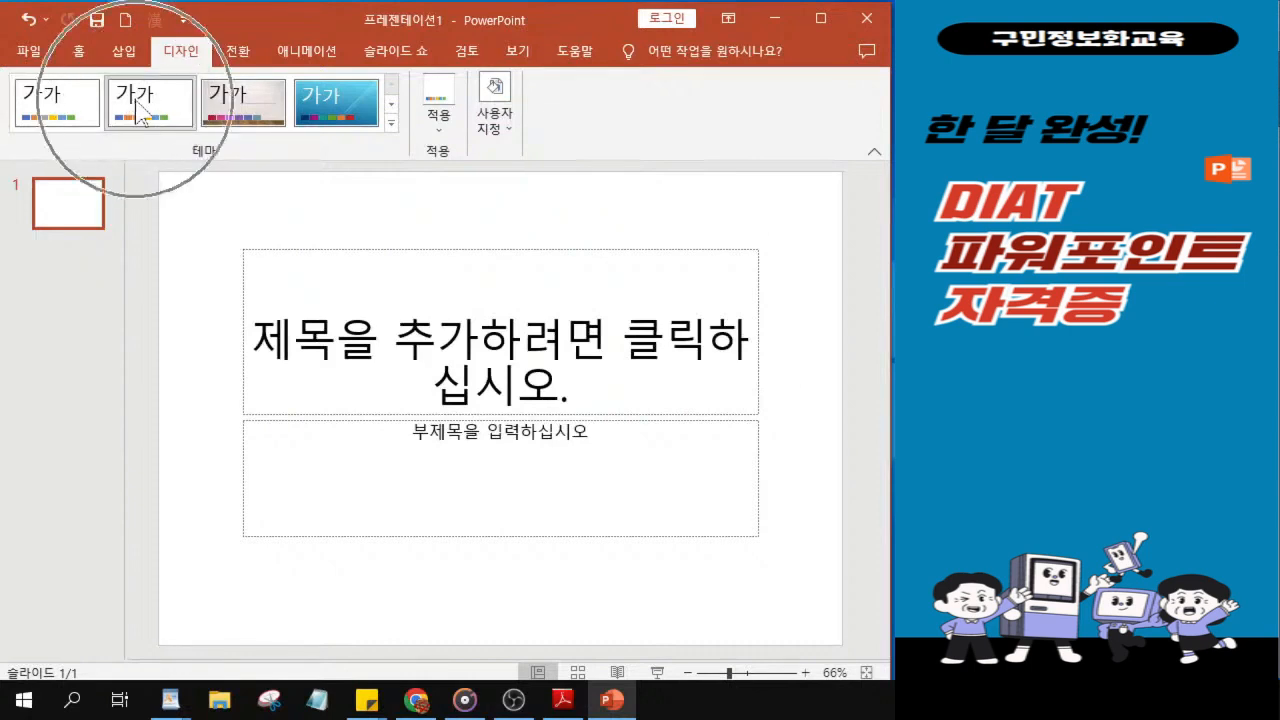
left_click(137, 104)
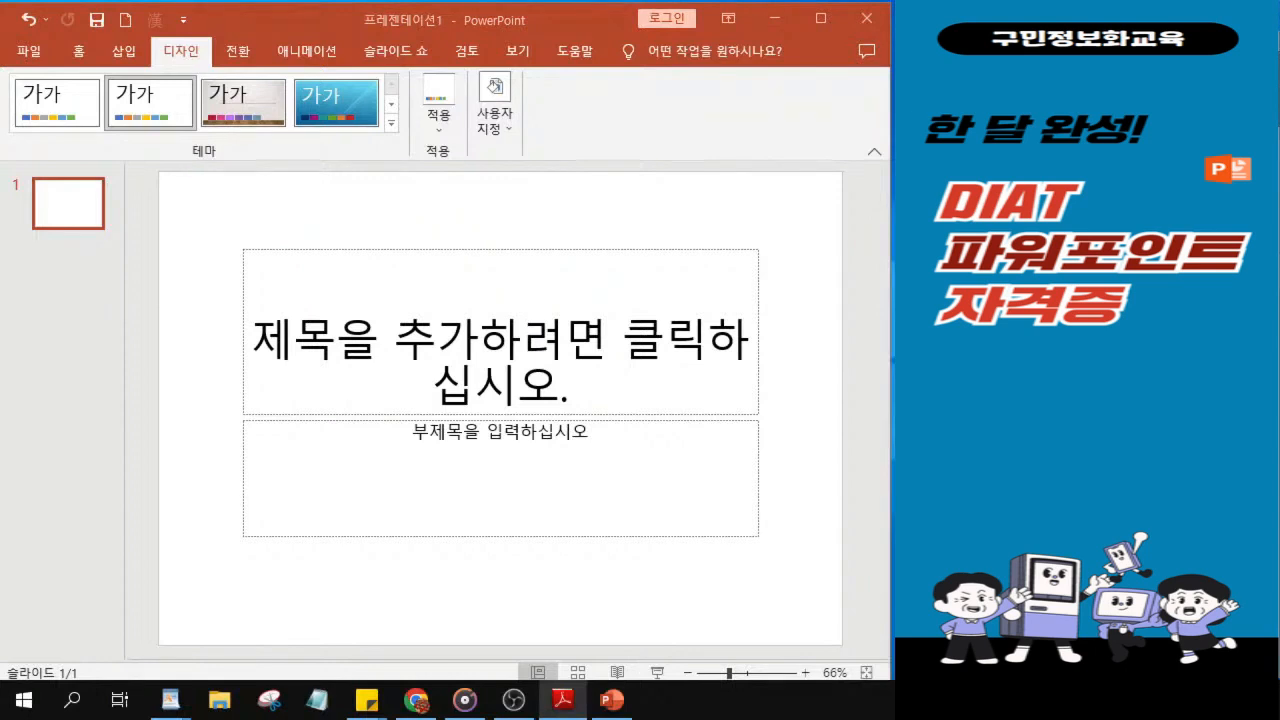
Step: Switch to the exam PDF in Adobe Reader, examine the sample slide on page 2, and move the window onto the other screen
left_click(563, 700)
scroll(604, 393, "down", 5)
scroll(604, 393, "down", 4)
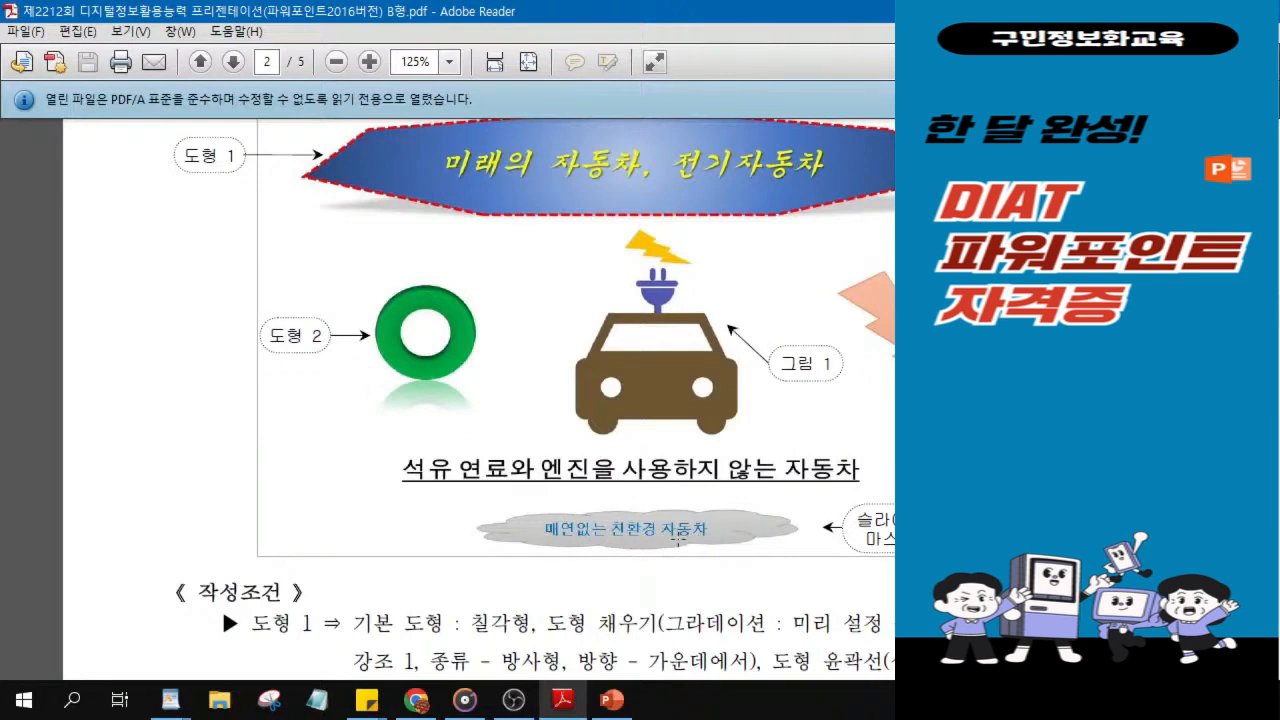
left_click_drag(833, 8, 1270, 48)
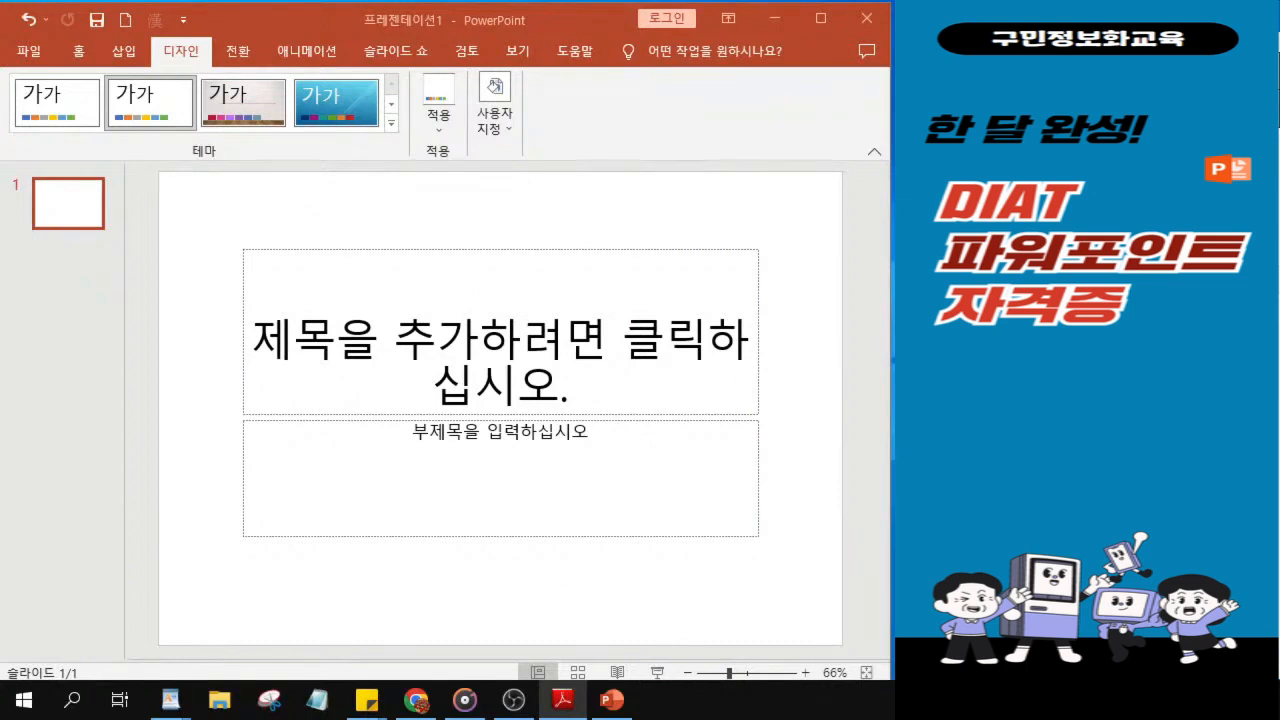
Step: Open the presentation's slide master view (슬라이드 마스터)
left_click(517, 52)
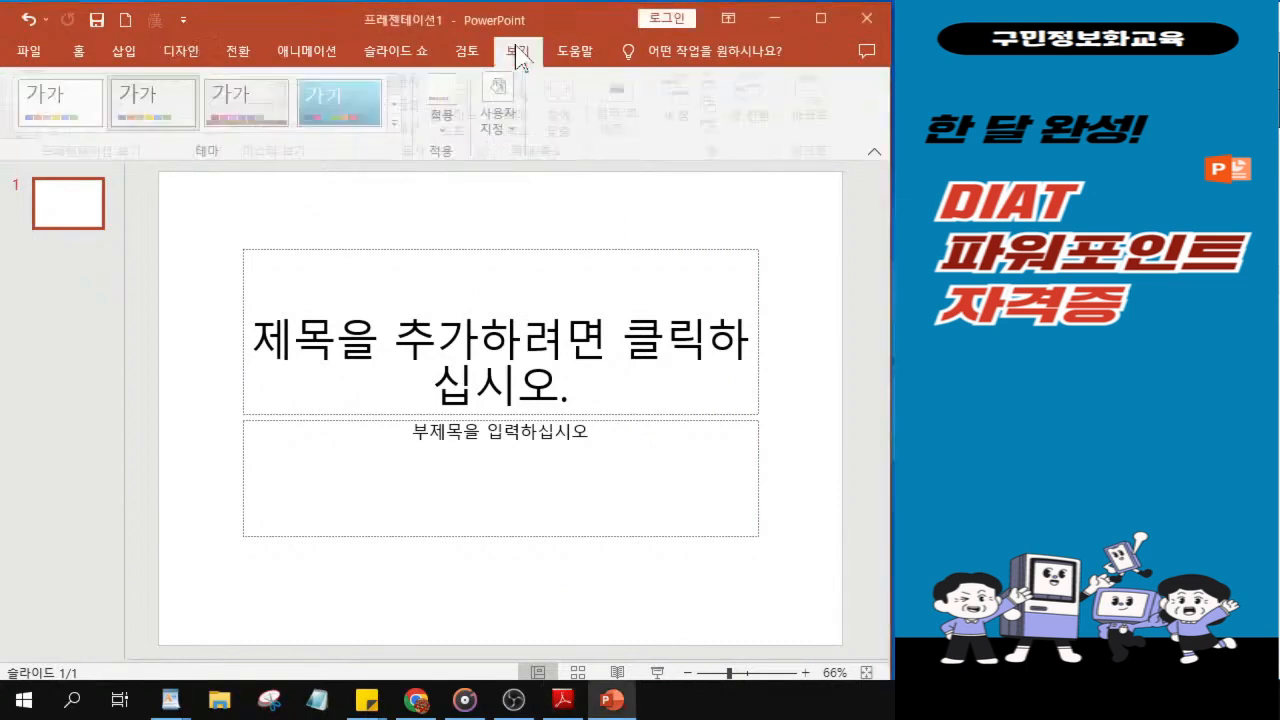
left_click(516, 55)
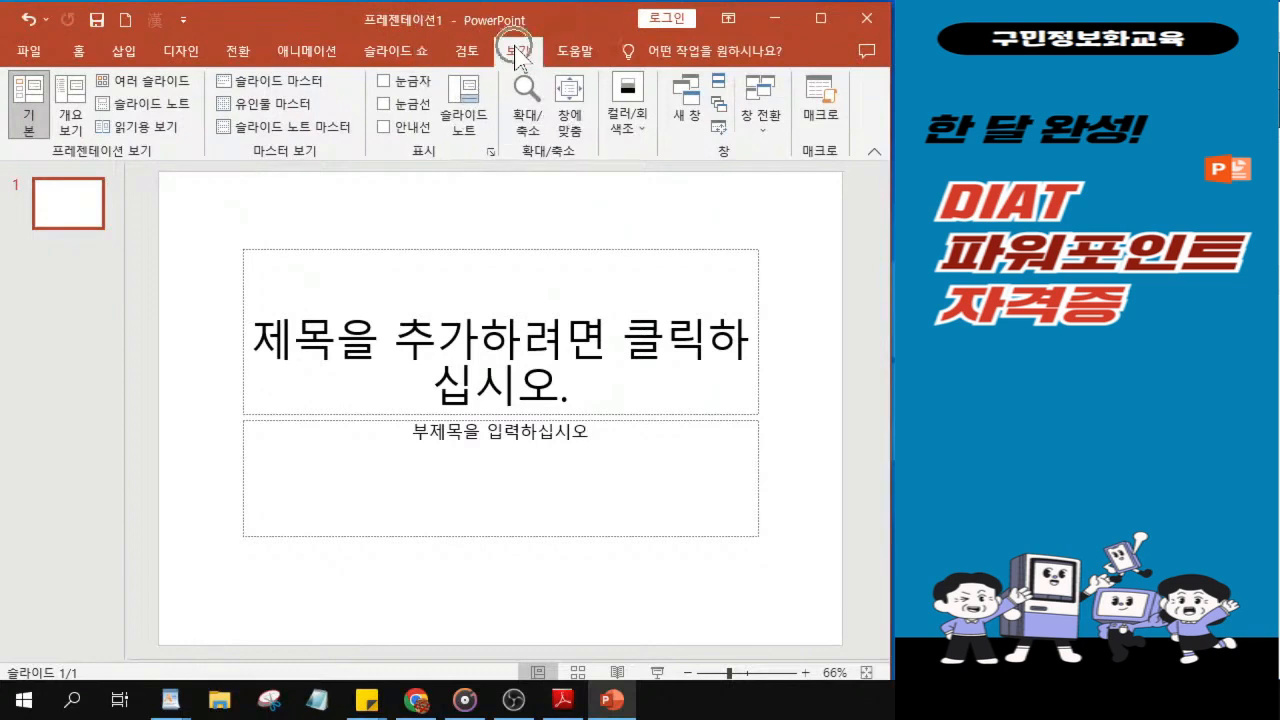
left_click(258, 88)
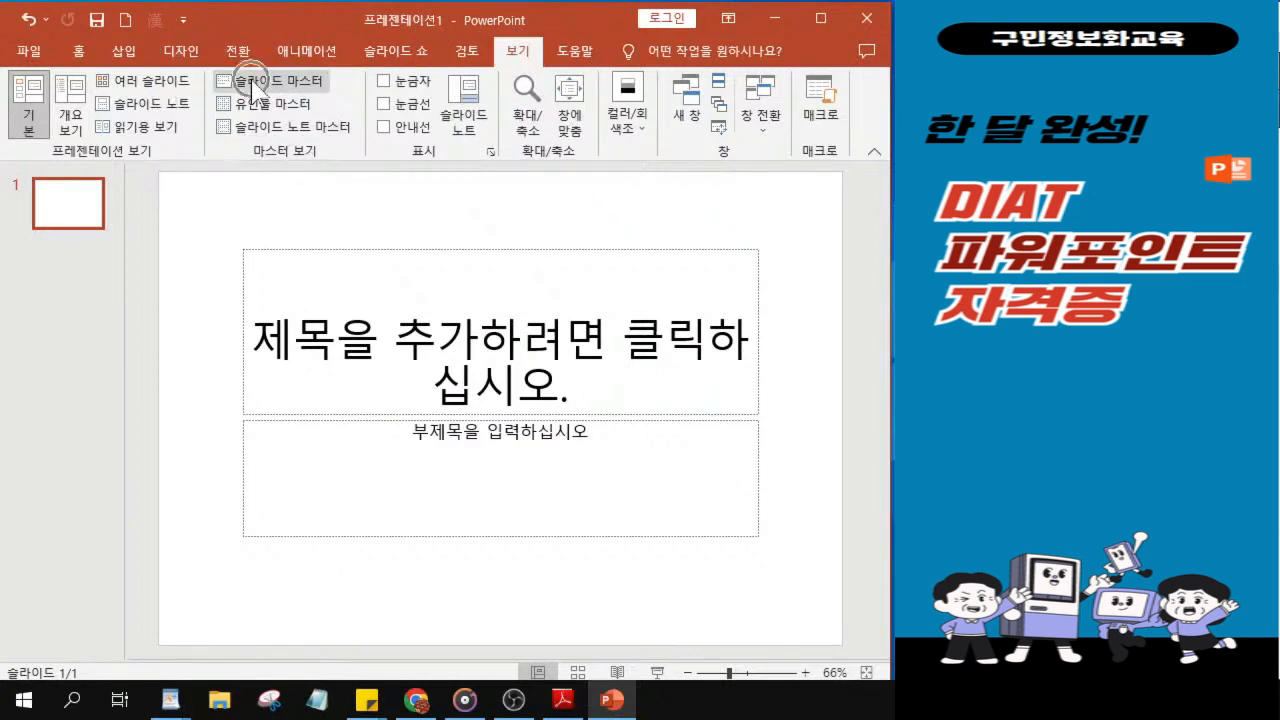
left_click(258, 88)
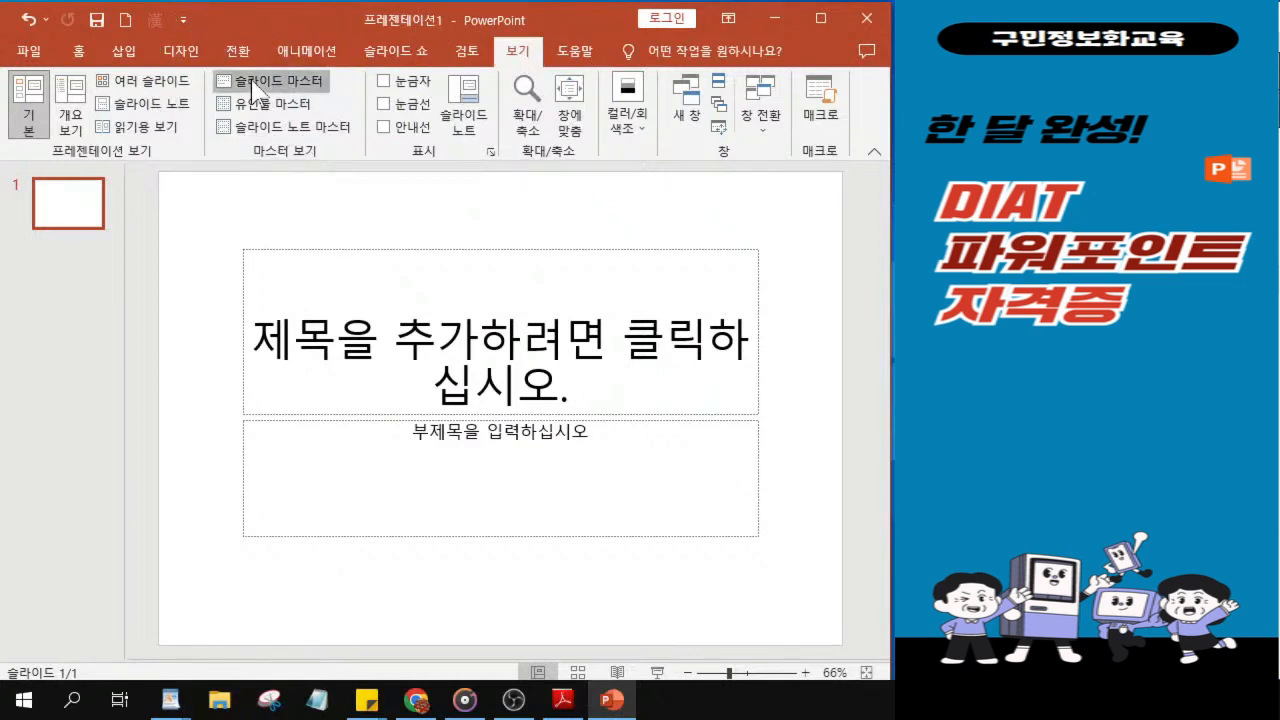
left_click(258, 88)
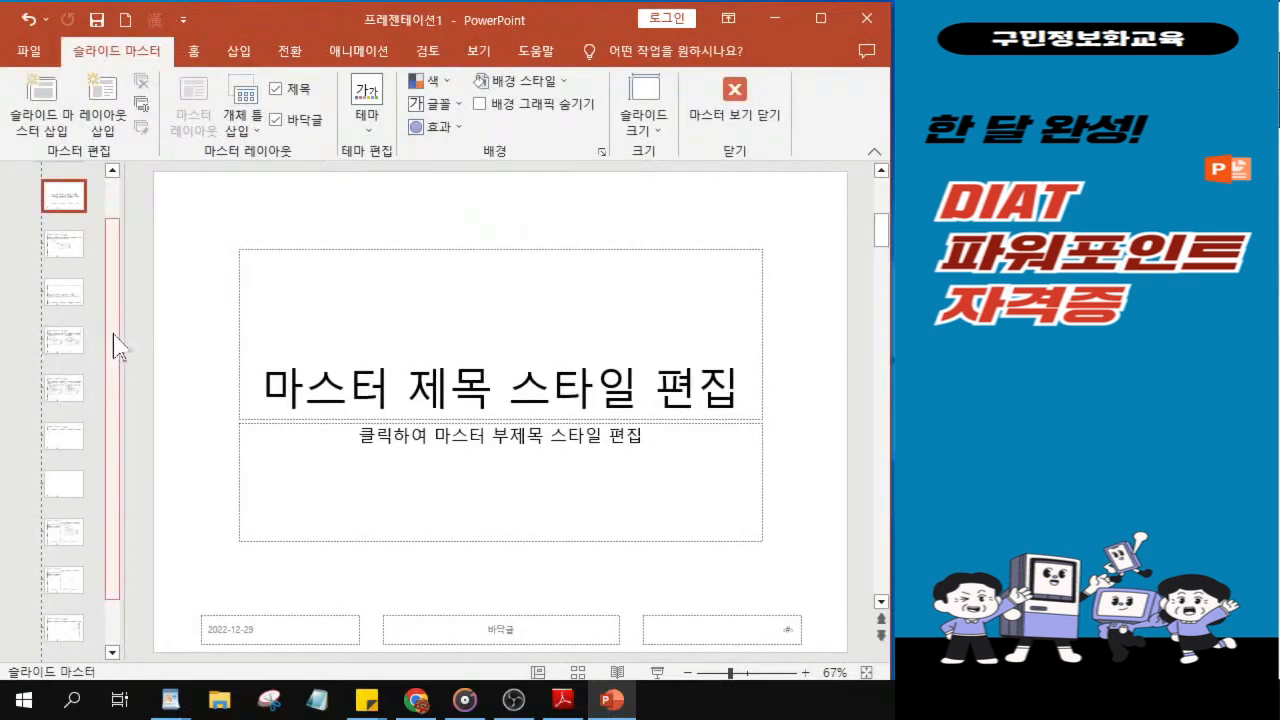
Step: Select the topmost slide master above the layouts for editing, resizing the thumbnail pane as needed
left_click_drag(109, 343, 114, 250)
left_click_drag(123, 337, 215, 357)
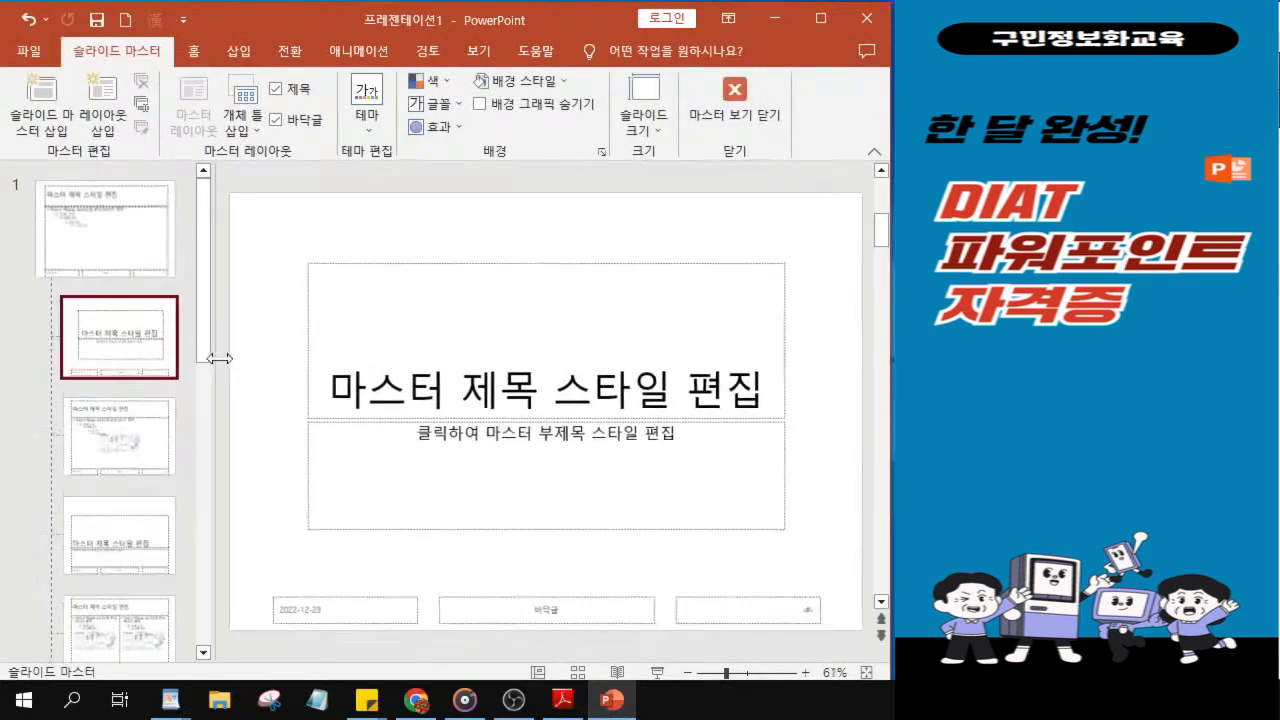
left_click(93, 232)
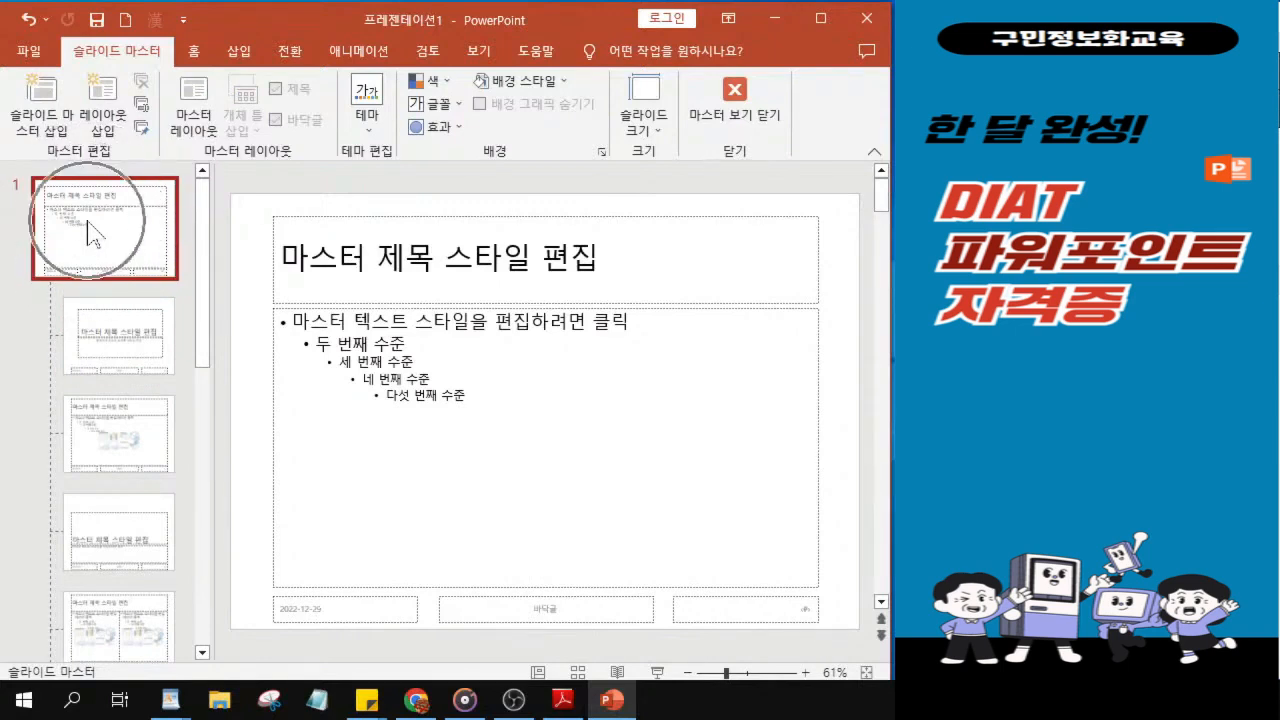
left_click_drag(212, 418, 146, 418)
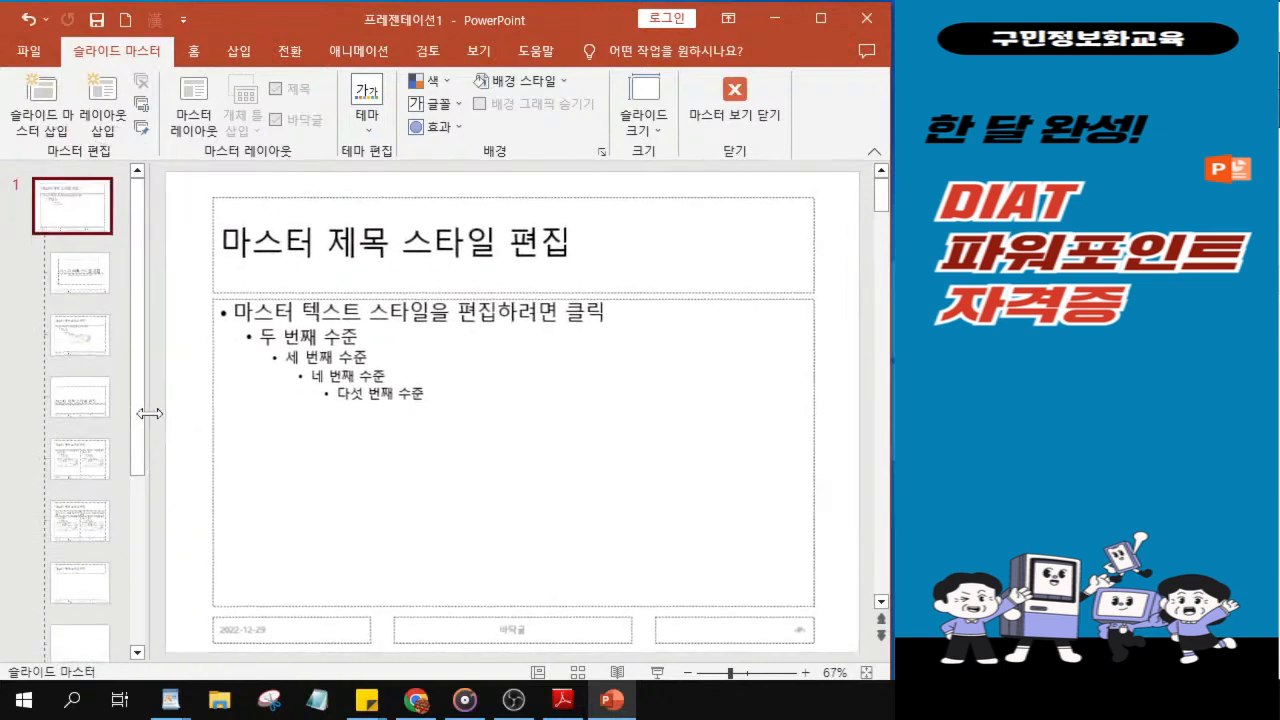
Step: Draw a wide, flat cloud shape (구름) over the centre footer placeholder of the slide master
left_click(196, 56)
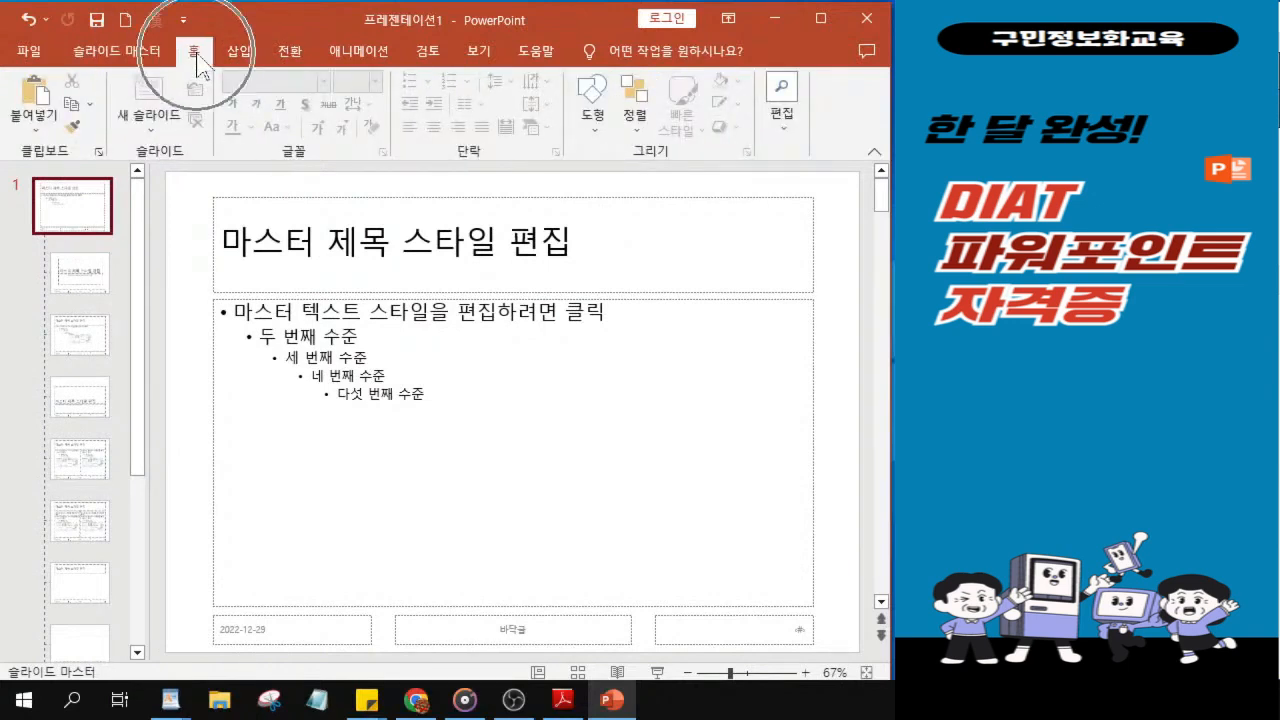
left_click(592, 140)
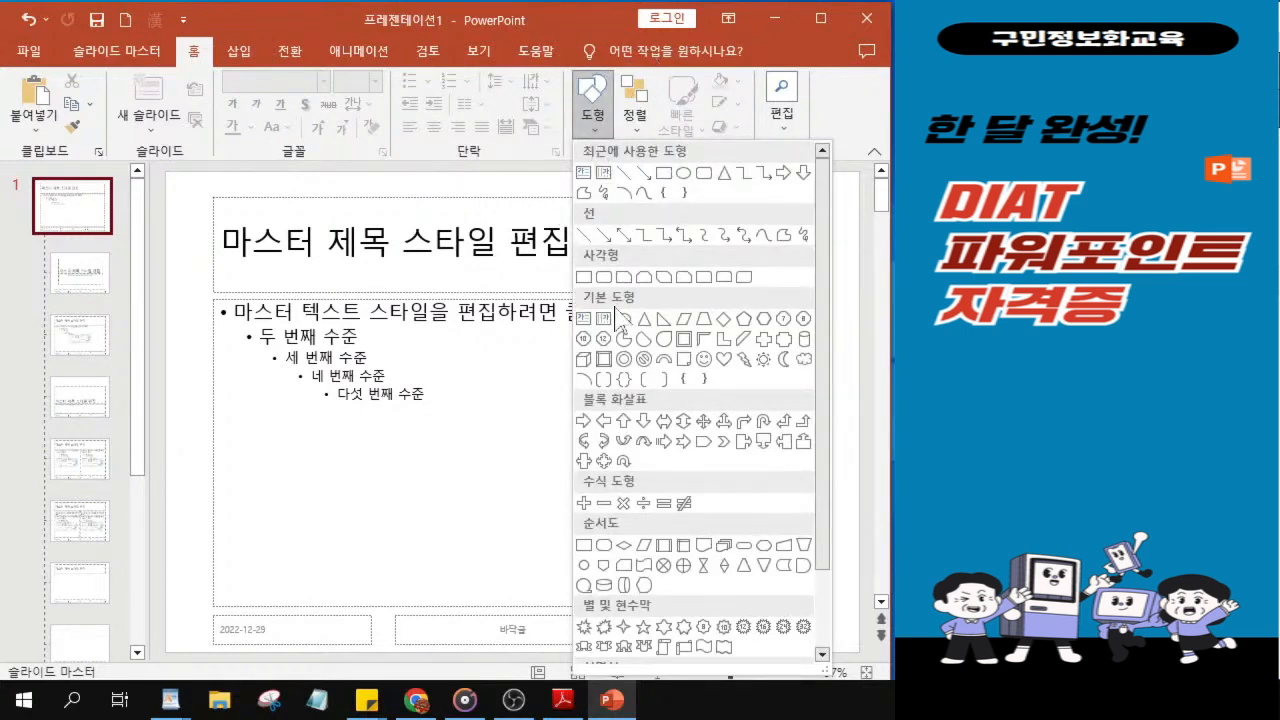
key("ctrl")
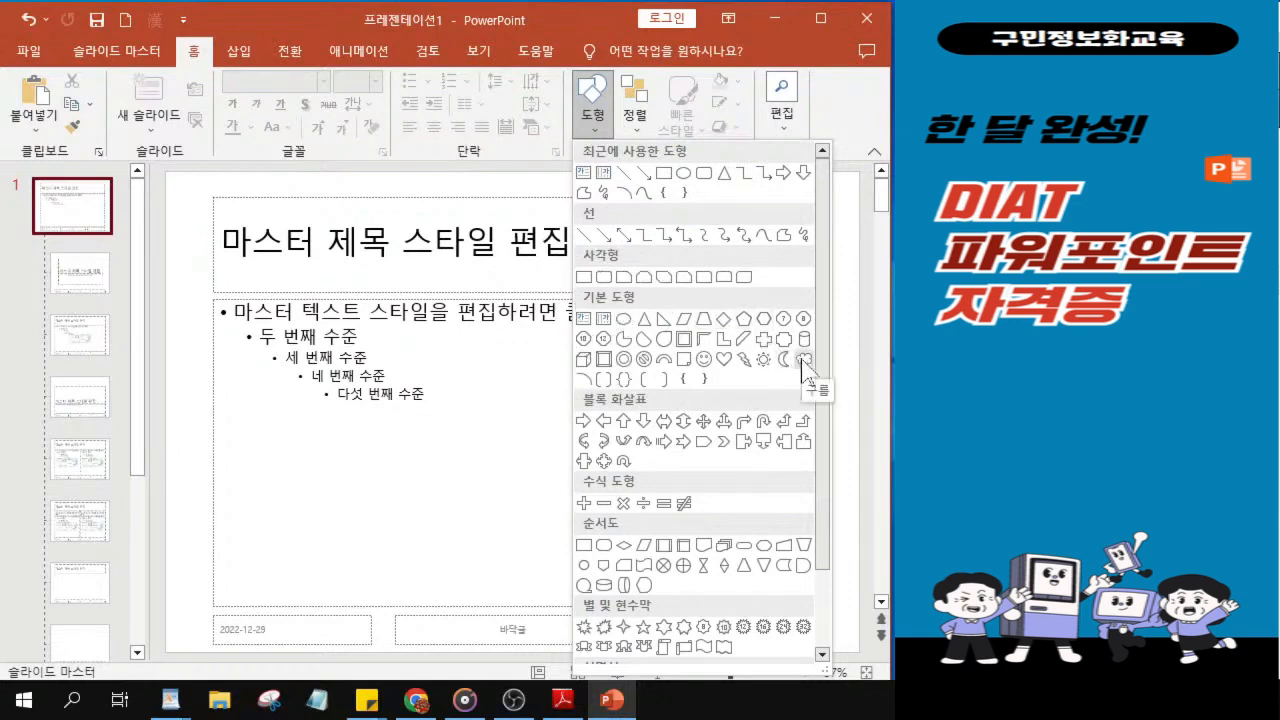
key("ctrl")
key("ctrl")
key("ctrl")
key("ctrl")
key("ctrl")
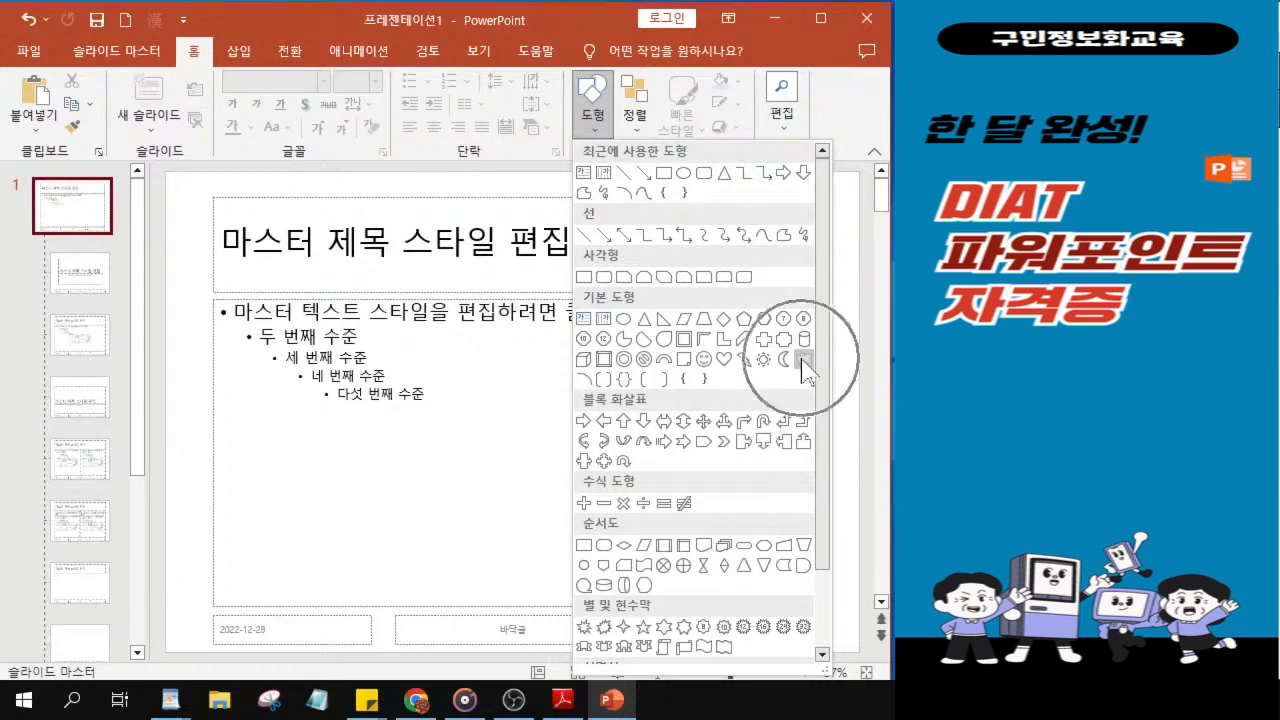
key("ctrl")
key("ctrl")
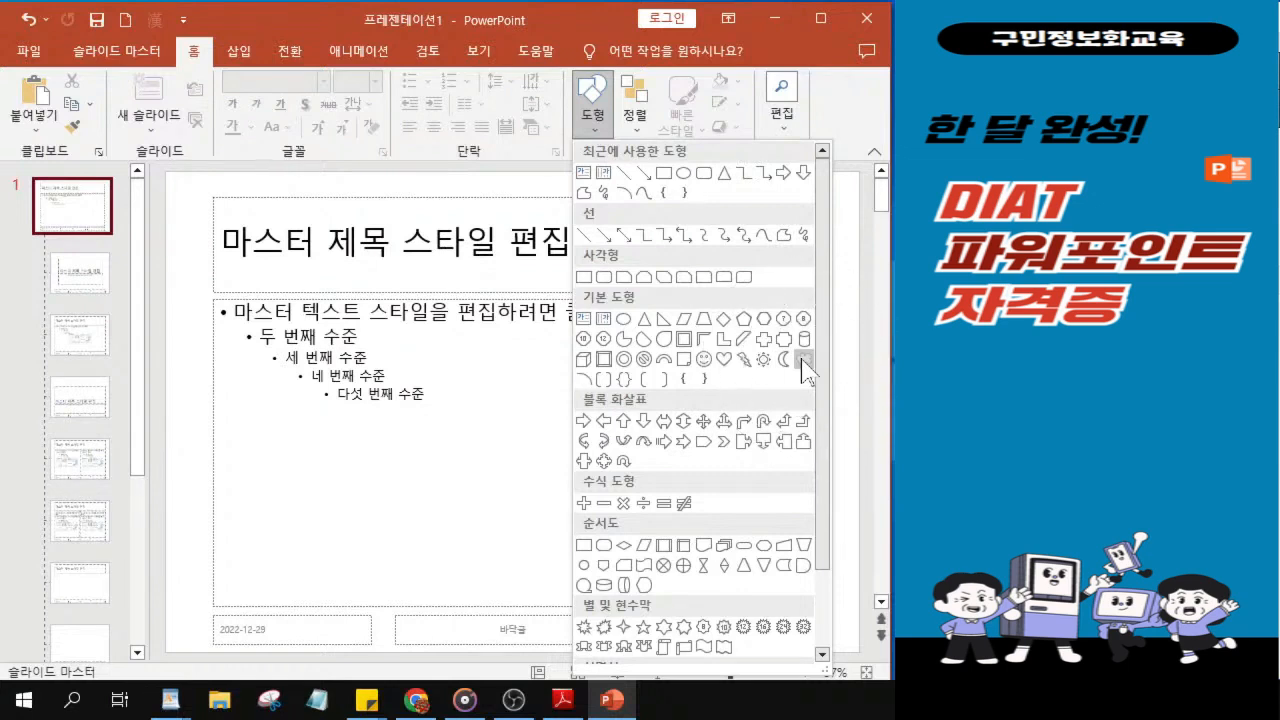
key("ctrl")
left_click(804, 360)
key("ctrl")
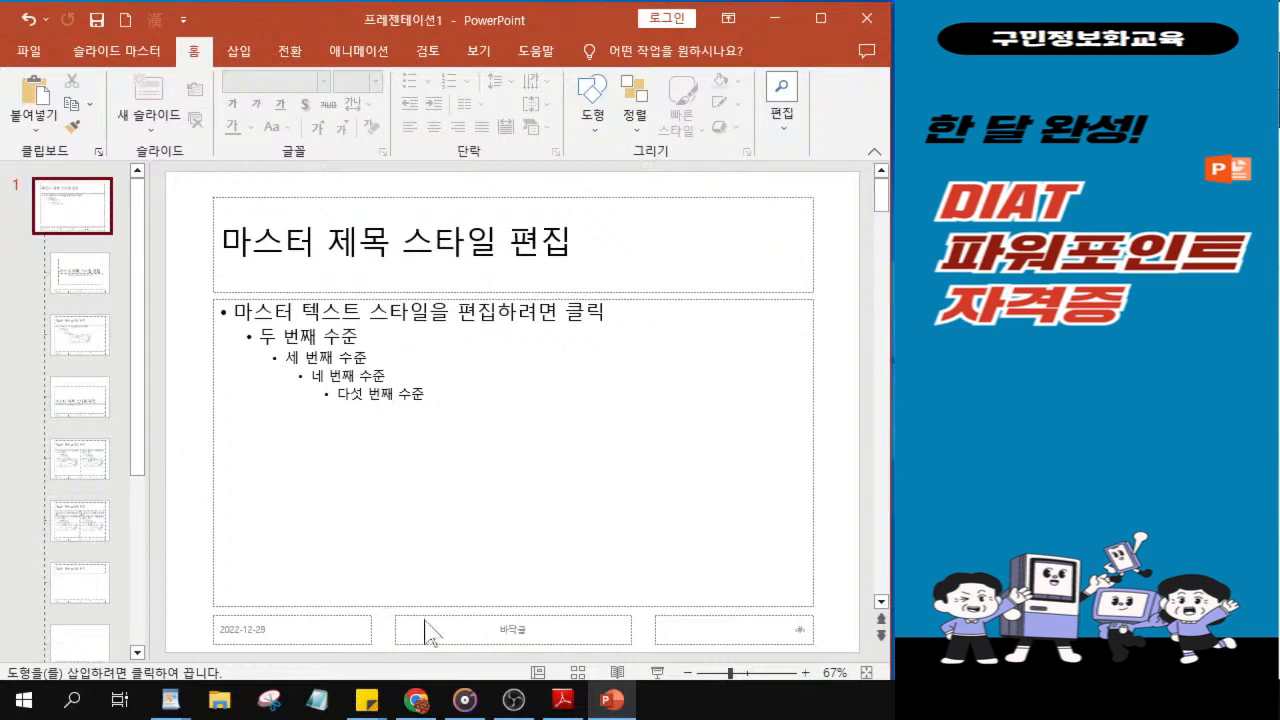
mouse_move(409, 614)
left_mouse_down()
mouse_move(469, 634)
mouse_move(651, 646)
mouse_move(620, 631)
left_mouse_up()
left_click_drag(526, 629, 535, 632)
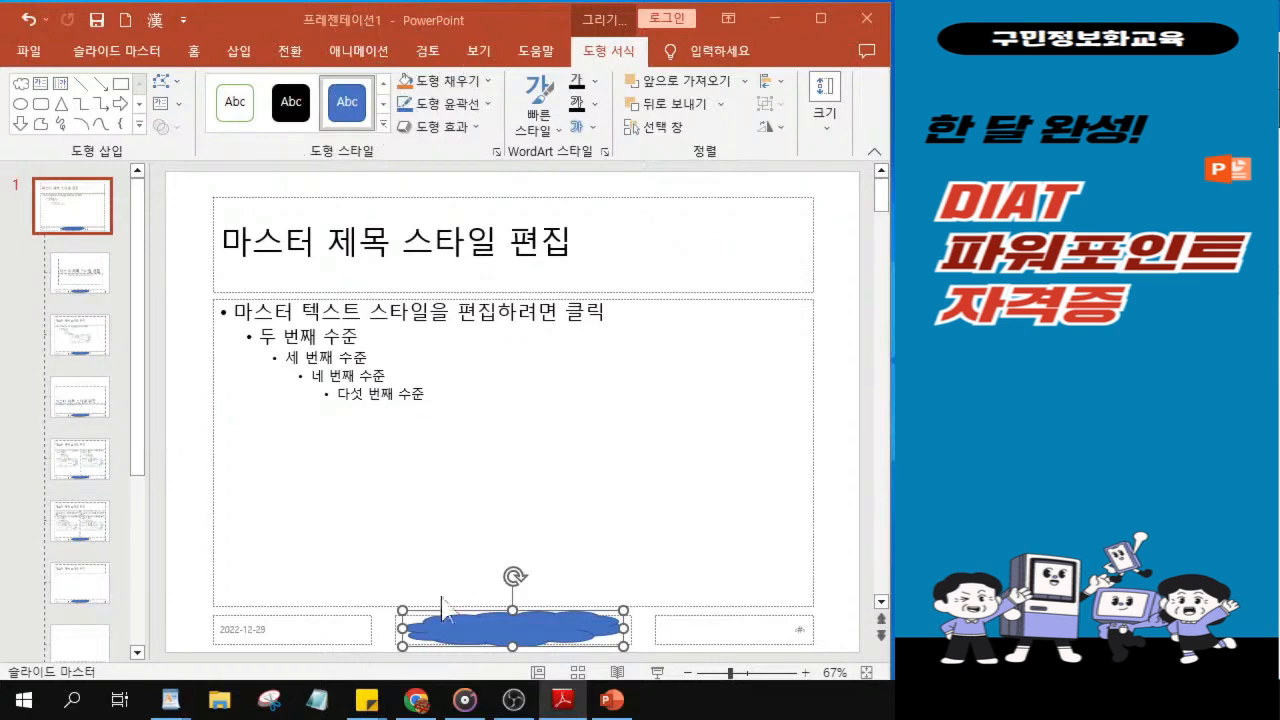
left_click(382, 122)
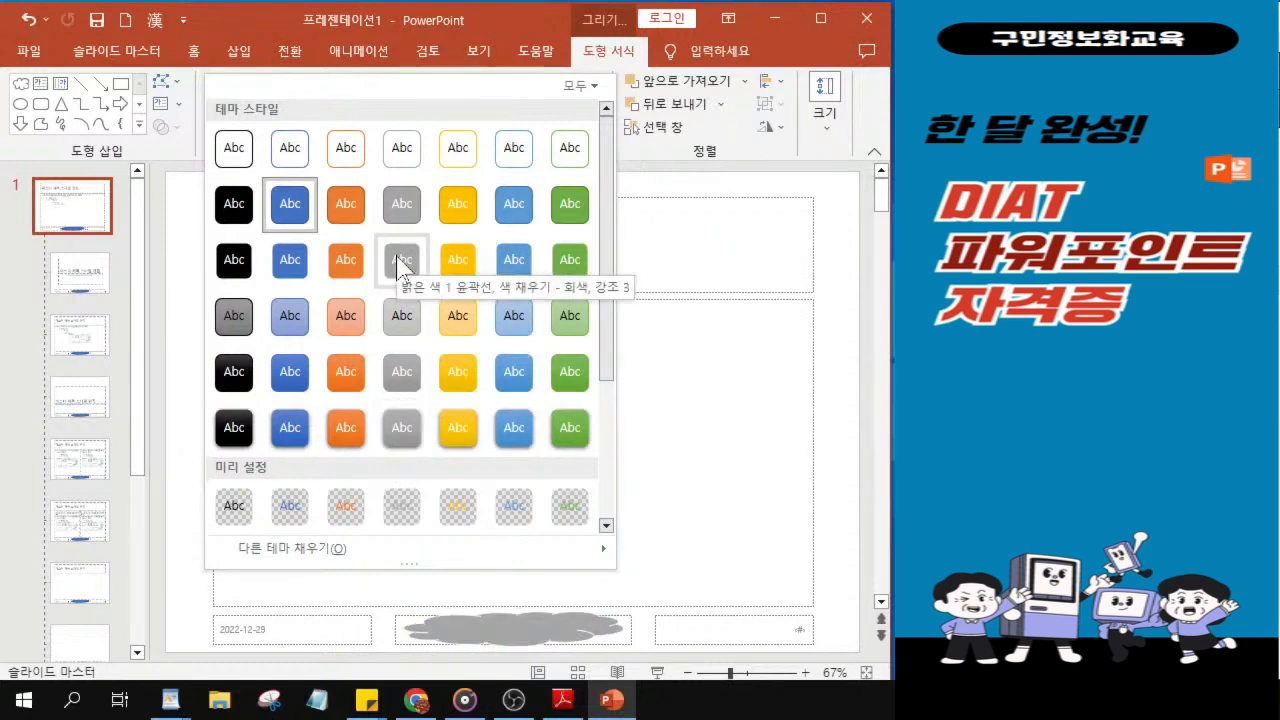
scroll(405, 449, "down", 3)
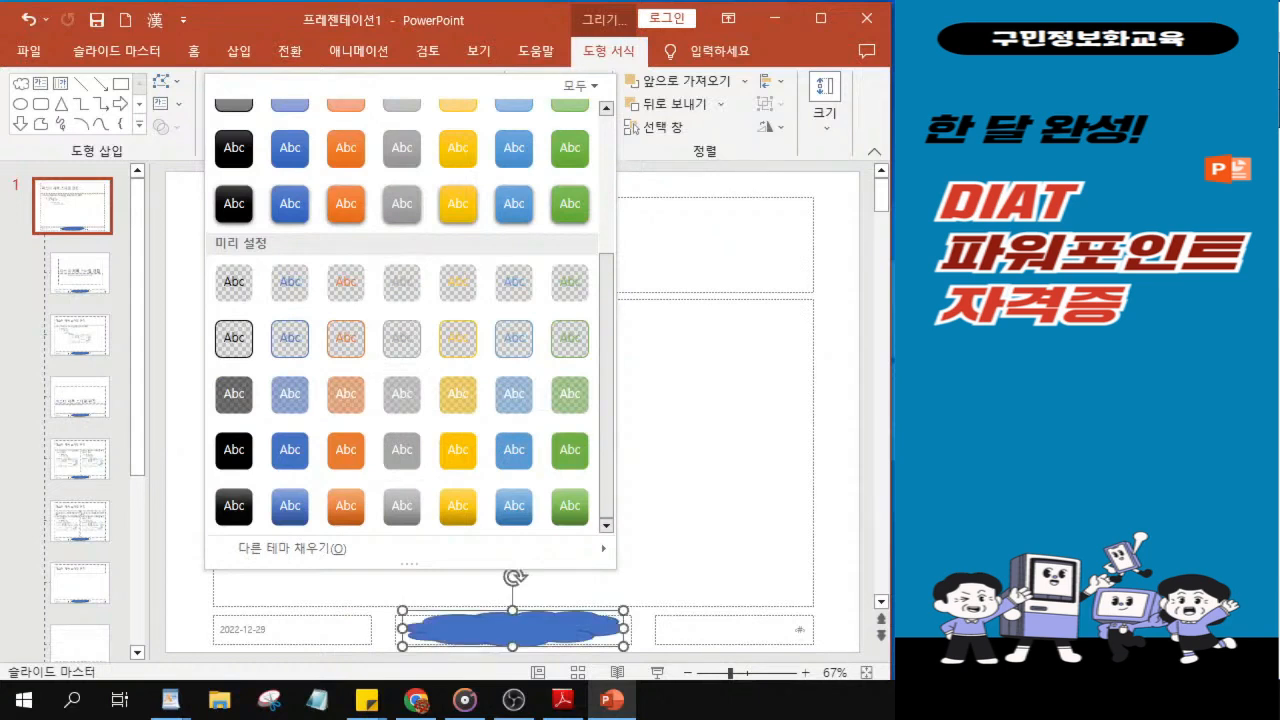
left_click(1085, 380)
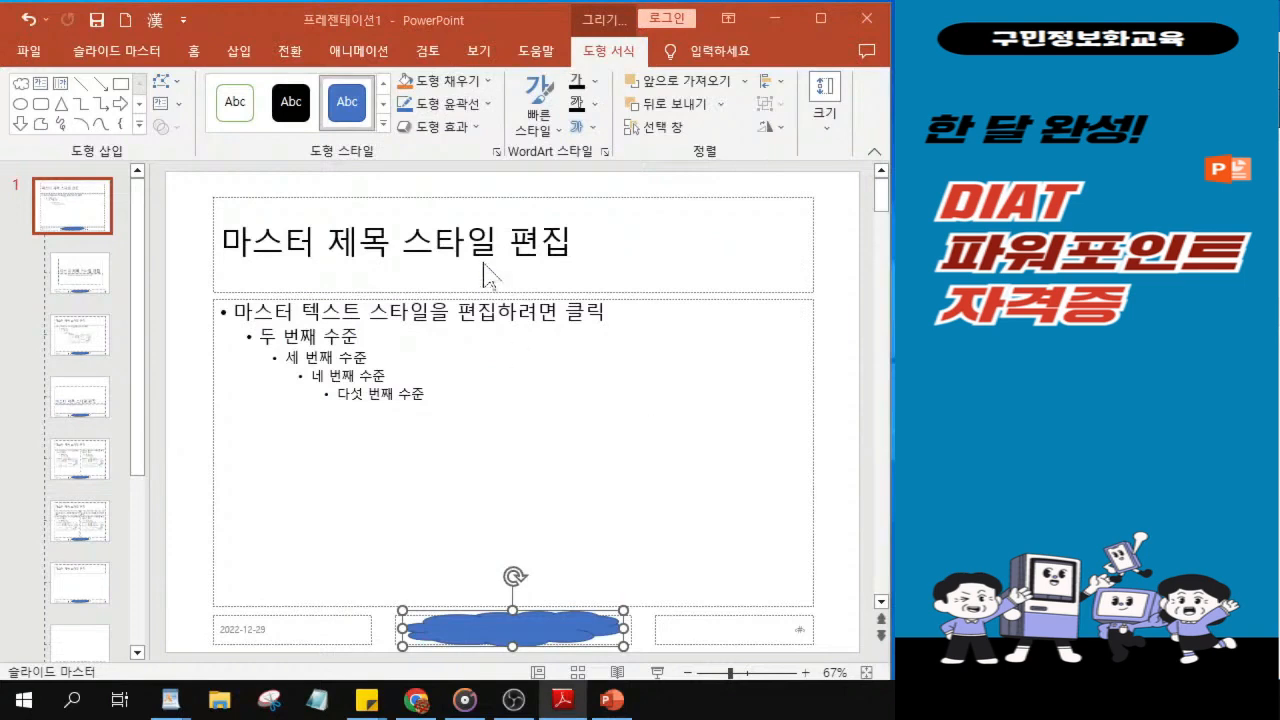
Step: Apply the light grey shaded theme style from the fourth row to the cloud and widen it slightly on both sides
left_click(383, 124)
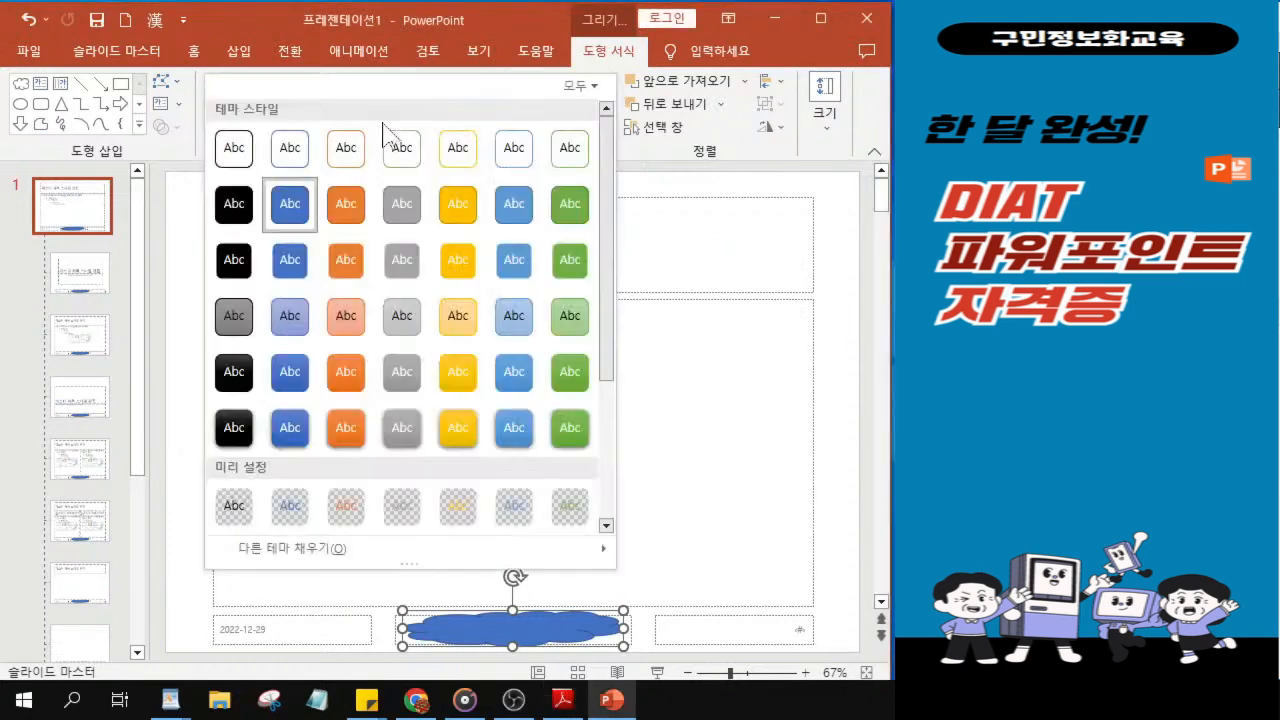
left_click(403, 317)
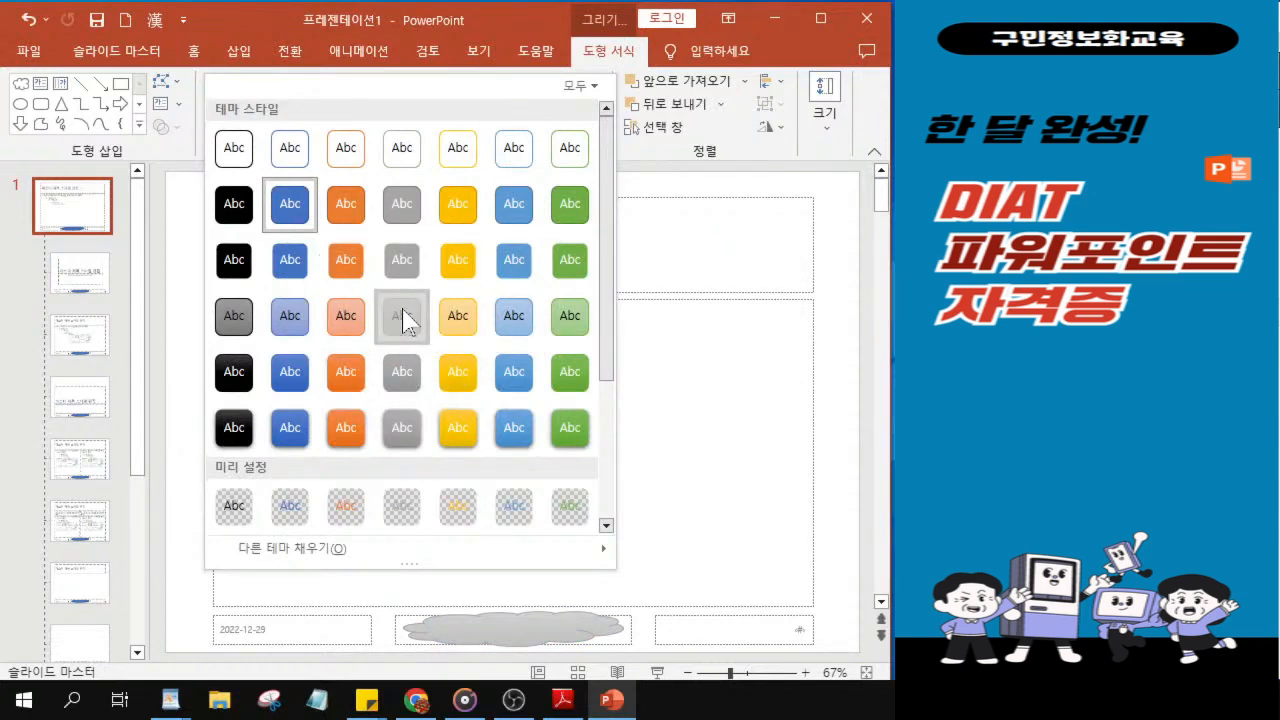
left_click(403, 312)
left_click(403, 315)
left_click_drag(638, 631, 650, 630)
left_click_drag(402, 630, 395, 632)
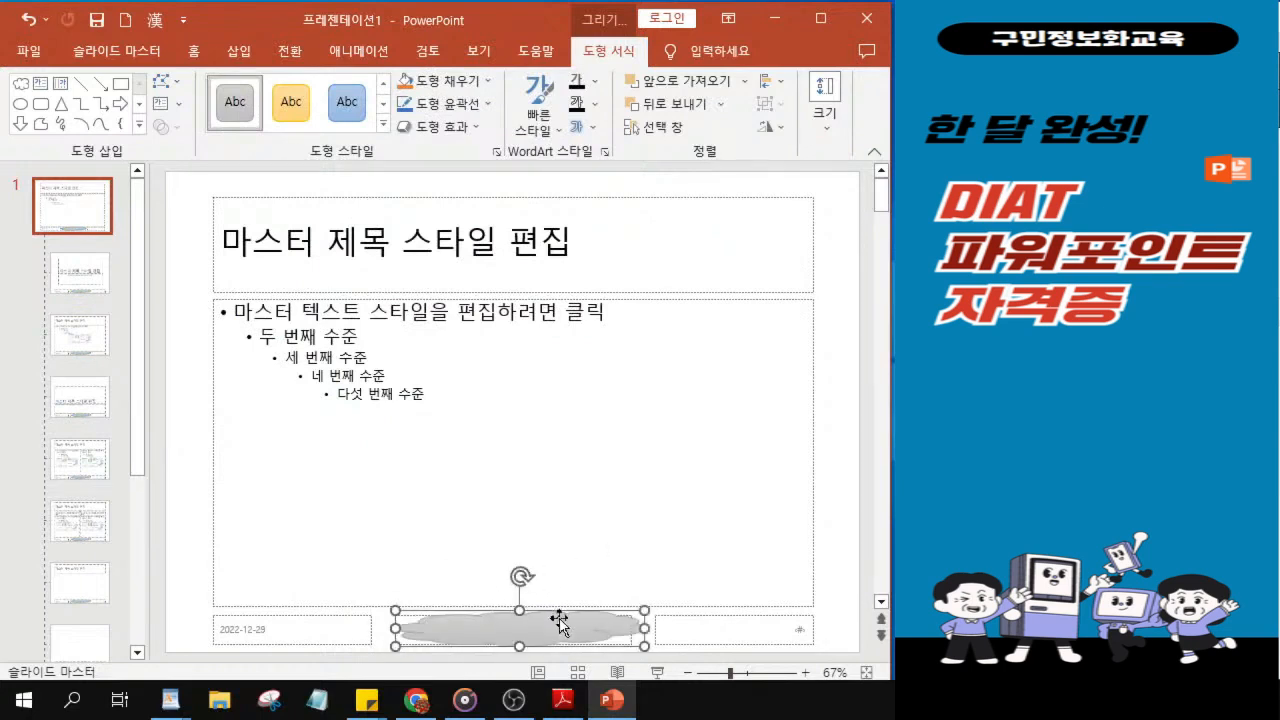
Step: Enter the text "매연없는 친환경 자동차" inside the cloud shape
scroll(560, 622, "up", 10, "ctrl")
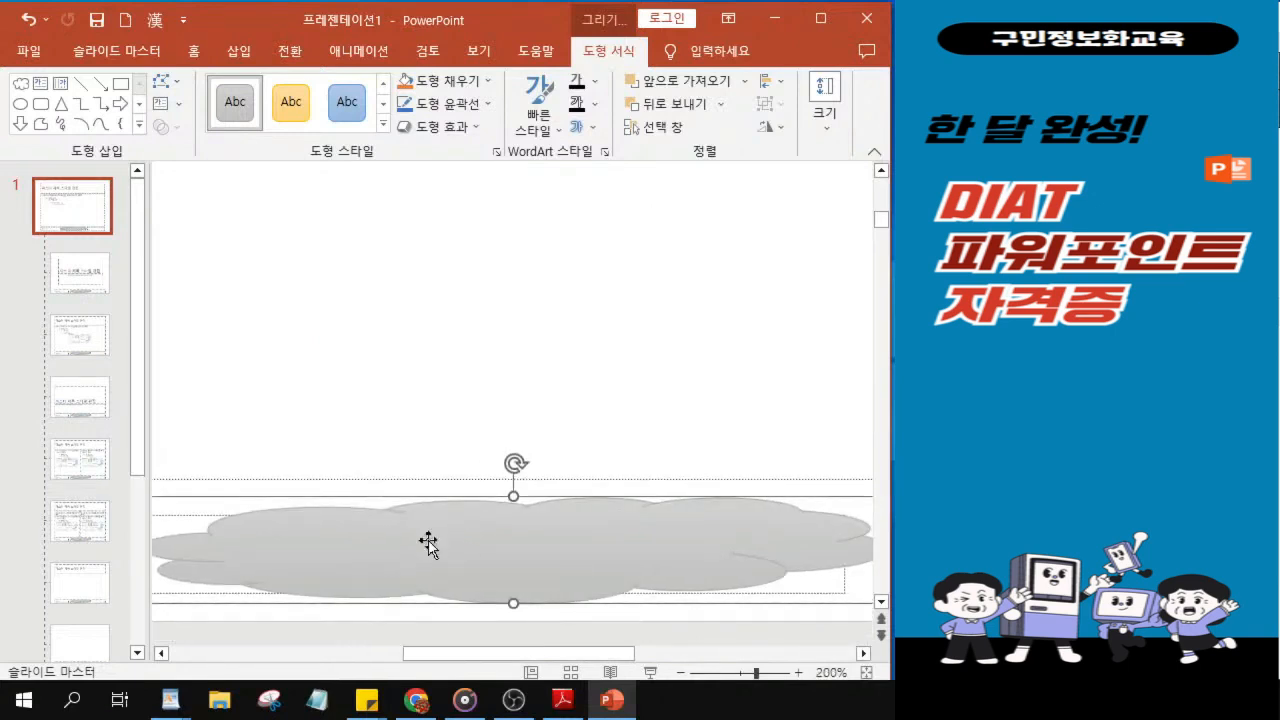
type("매연ㅇ")
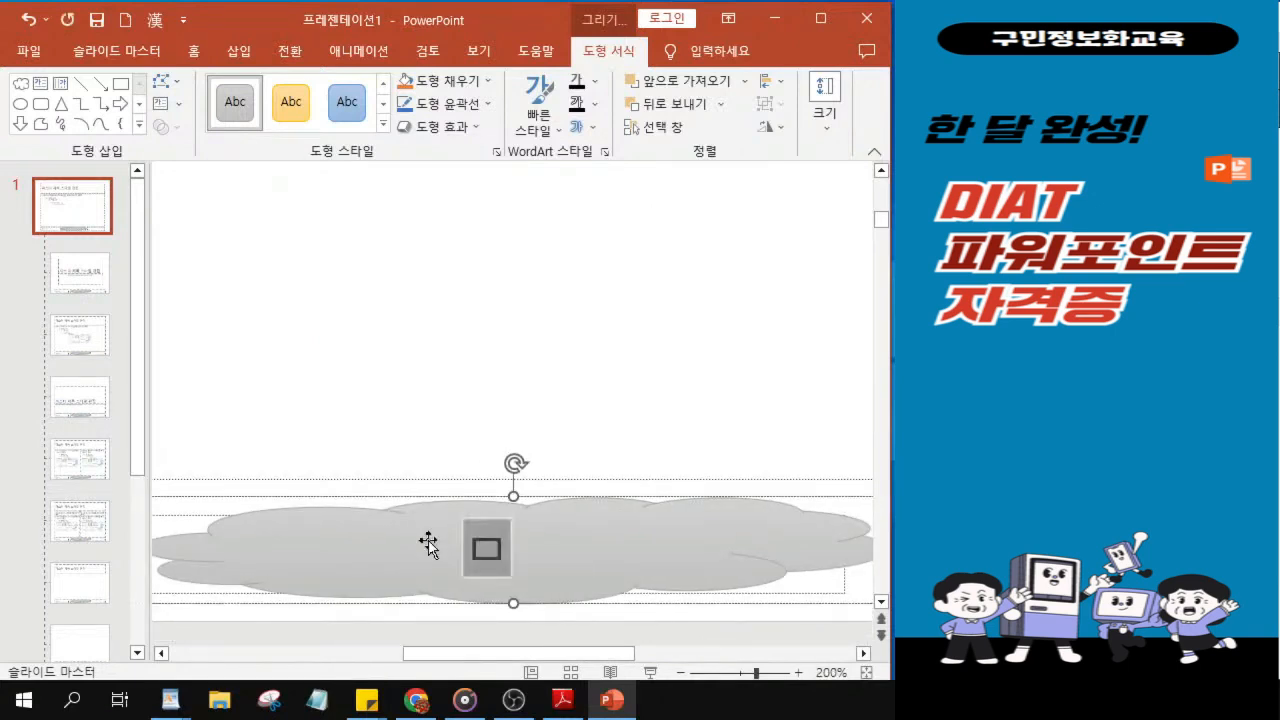
type("ㅓㅁ")
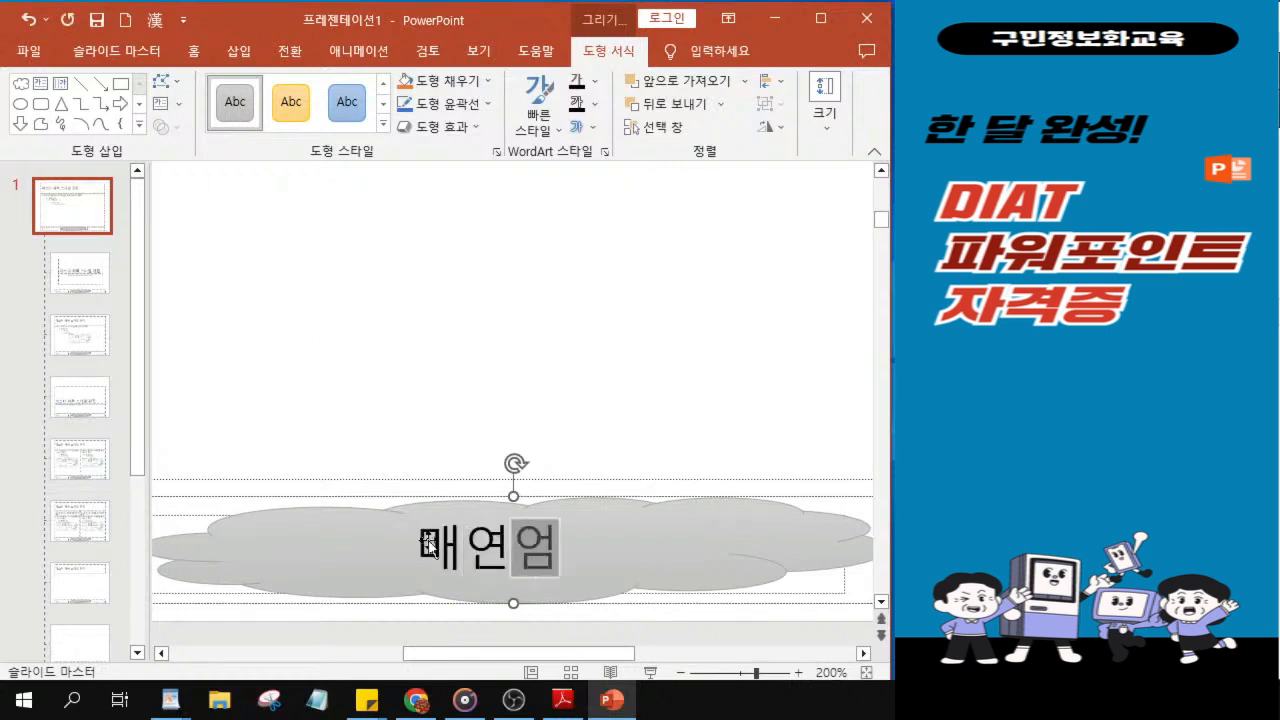
key("BackSpace")
type("ㅂㅅㄴㅡㄴ")
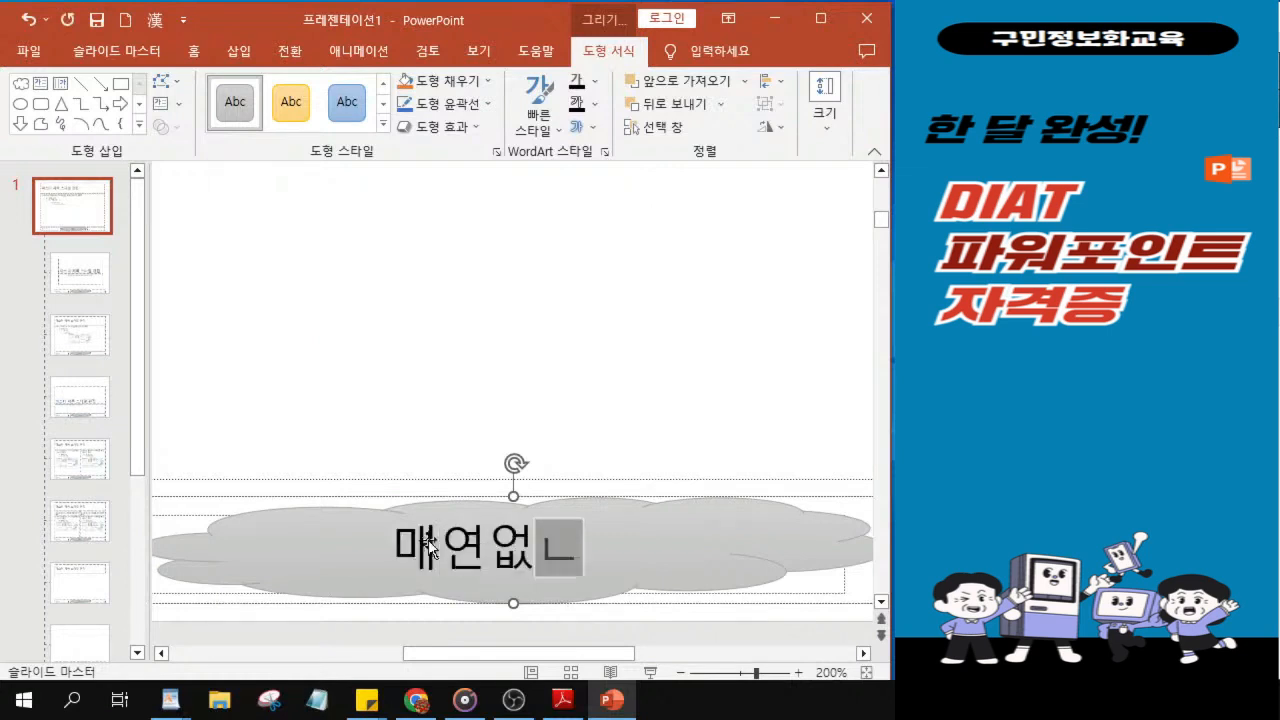
type(" ㅊㅣㄴㅎㅘ")
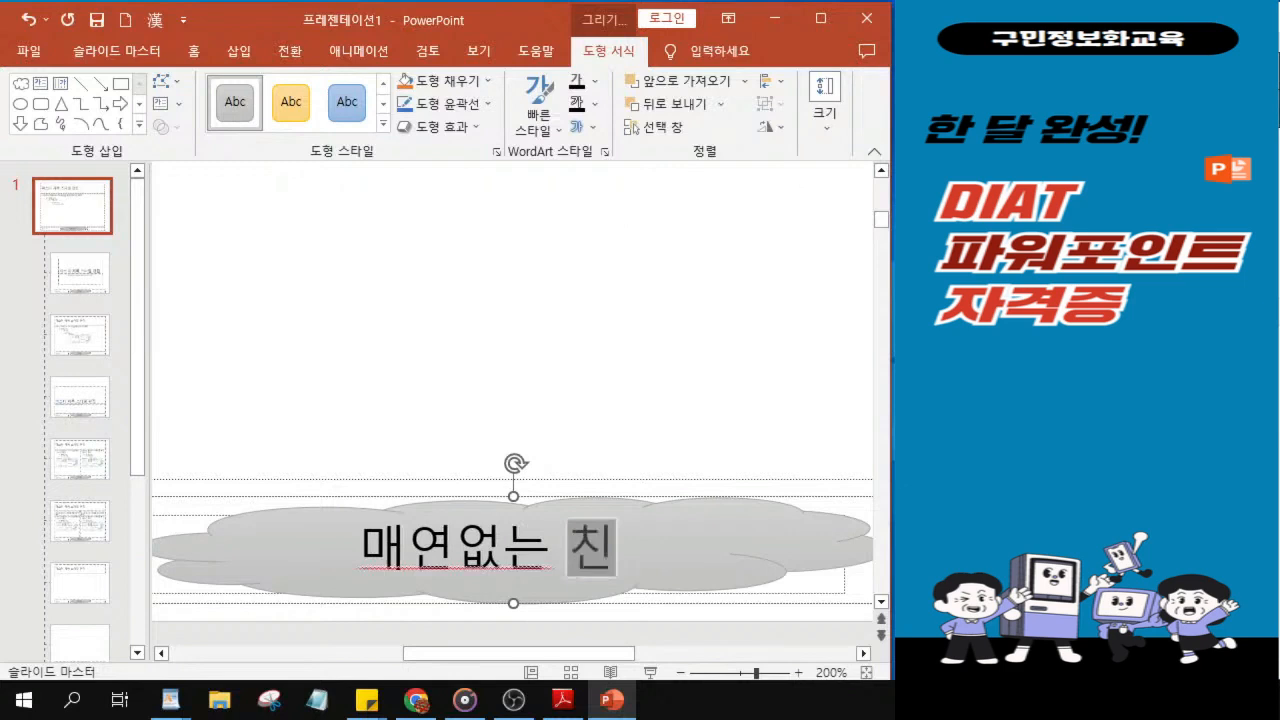
type("ㄴㄱㅕㅇ ㅈㅏㄴ")
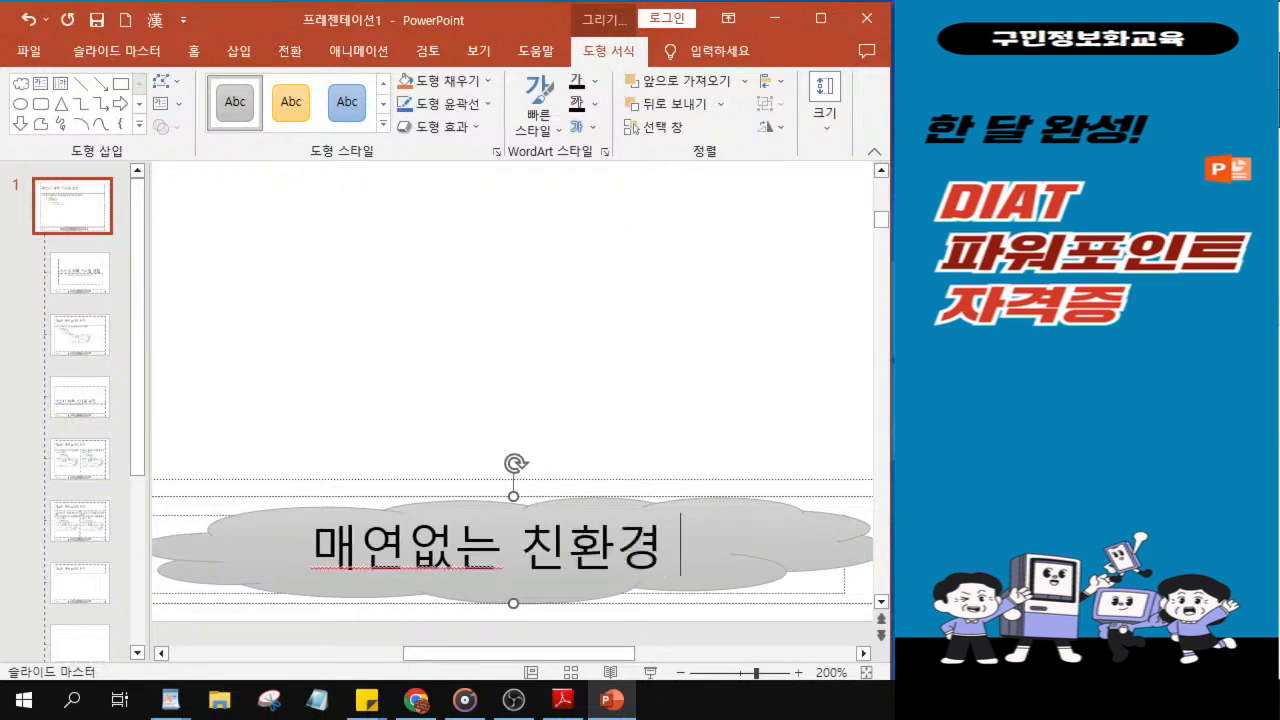
type("ㅗㅇㅊㅏ")
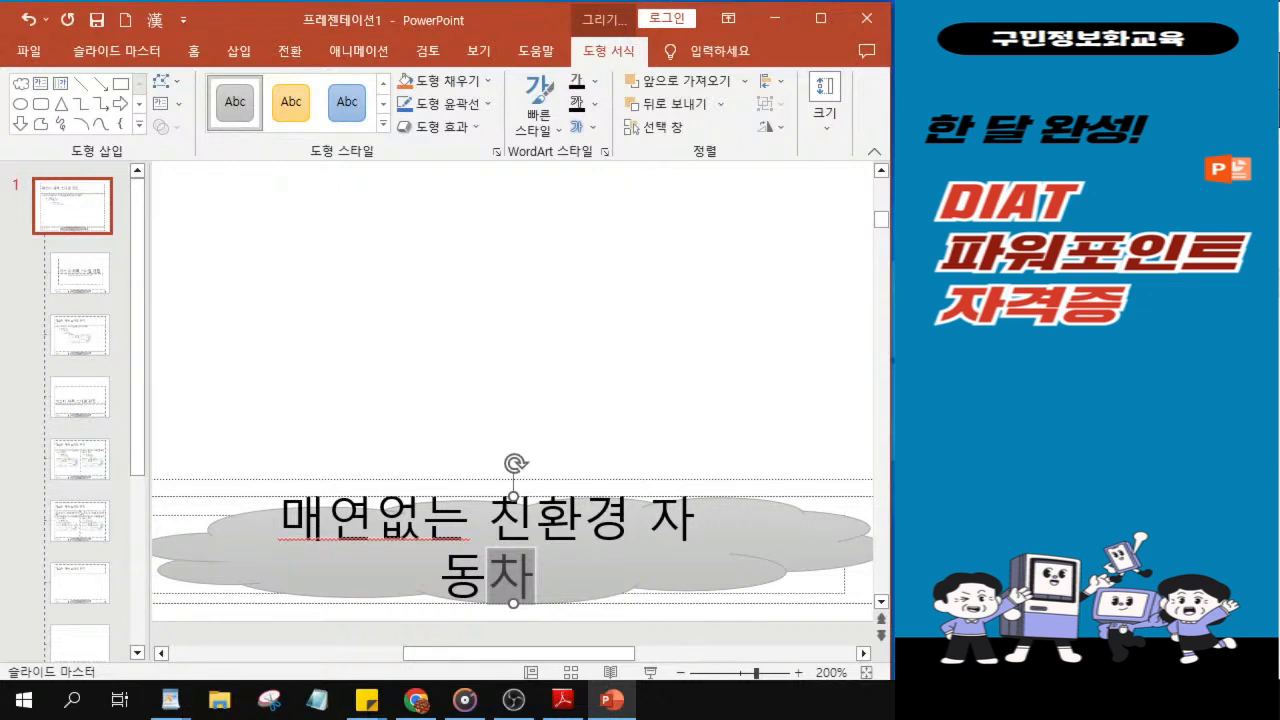
Step: Narrow the slide thumbnail pane to give the master slide more room
key("alt+Tab")
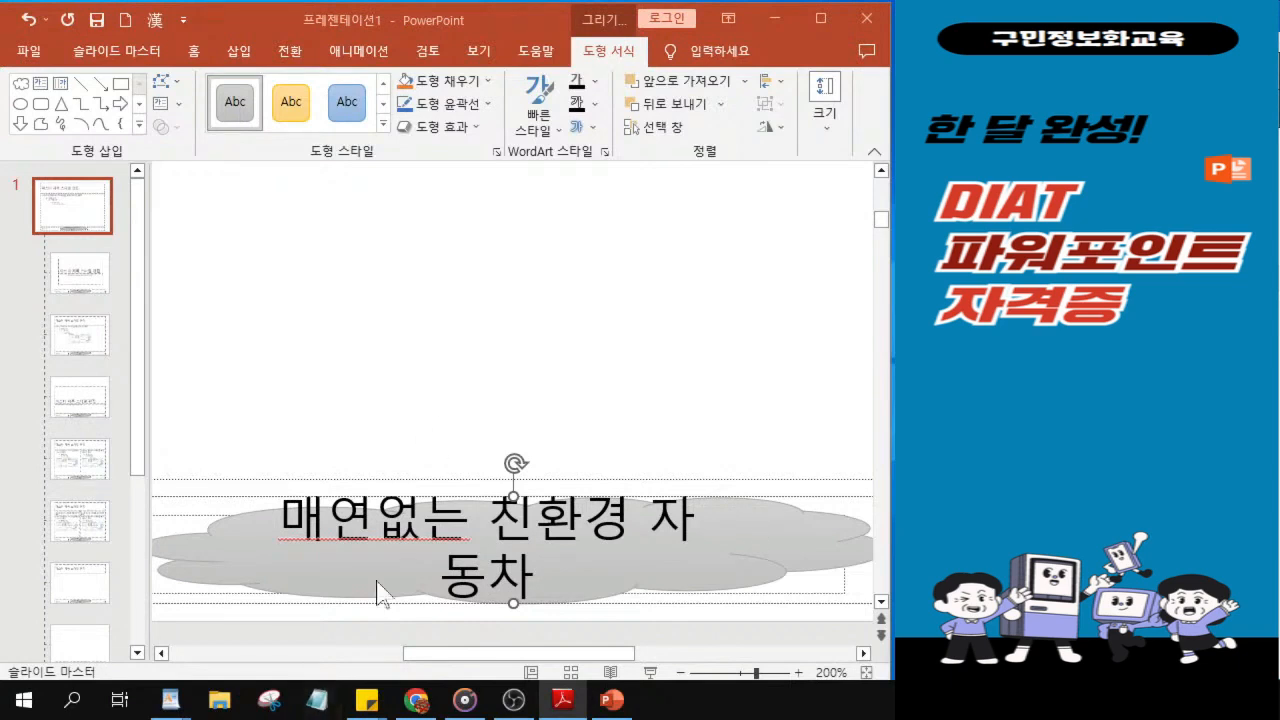
left_click(155, 440)
left_click_drag(143, 429, 119, 428)
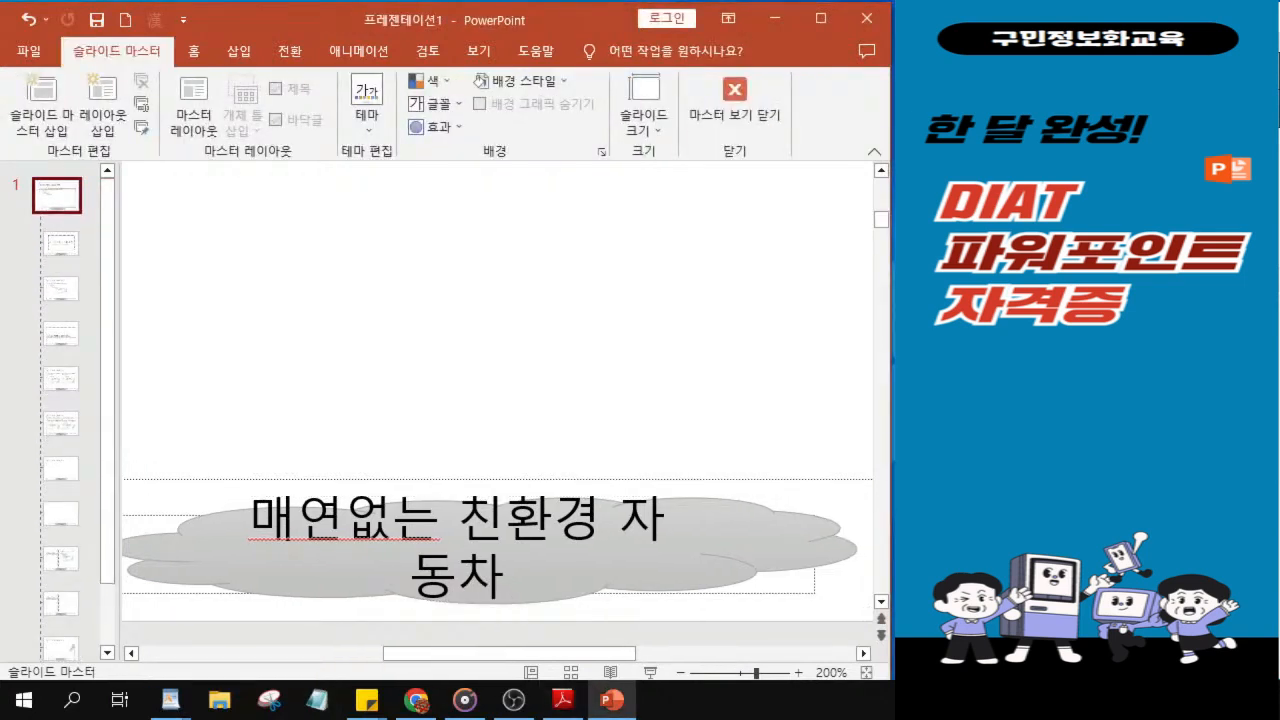
Step: Select the whole cloud shape and set its text to the 돋움 font at size 16
left_click(506, 598)
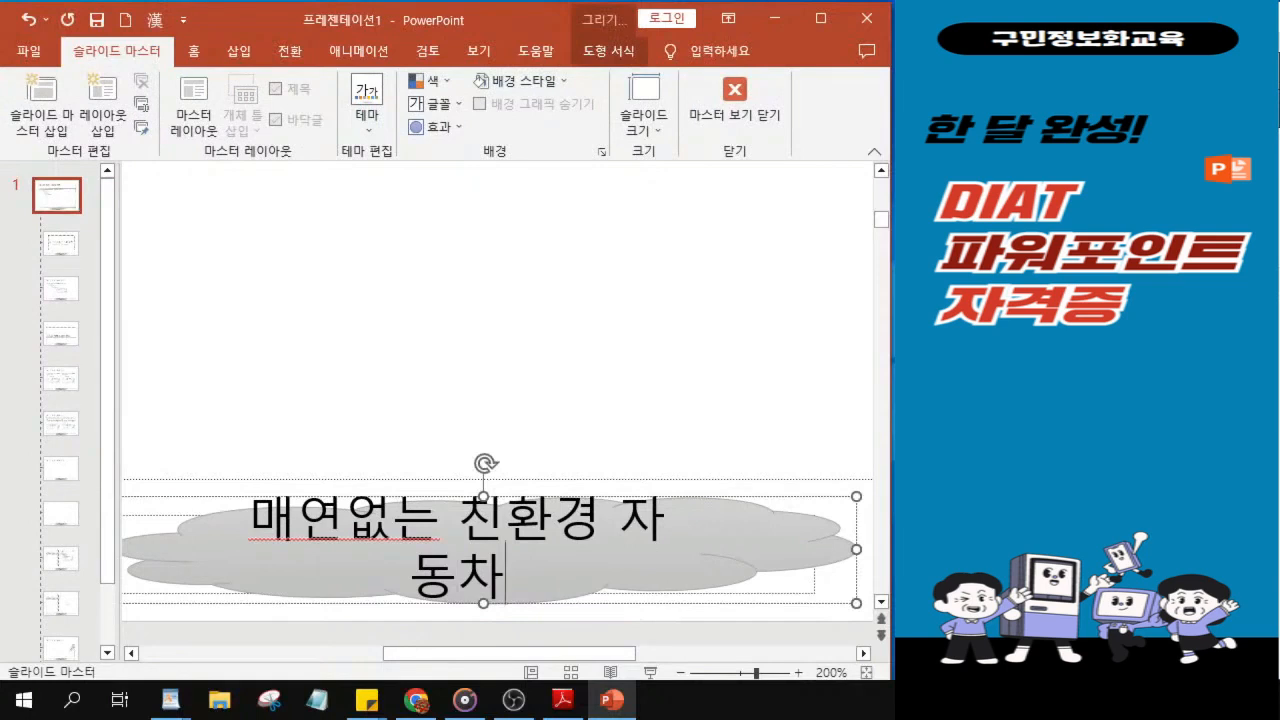
left_click(632, 598)
left_click(536, 600)
left_click(678, 495)
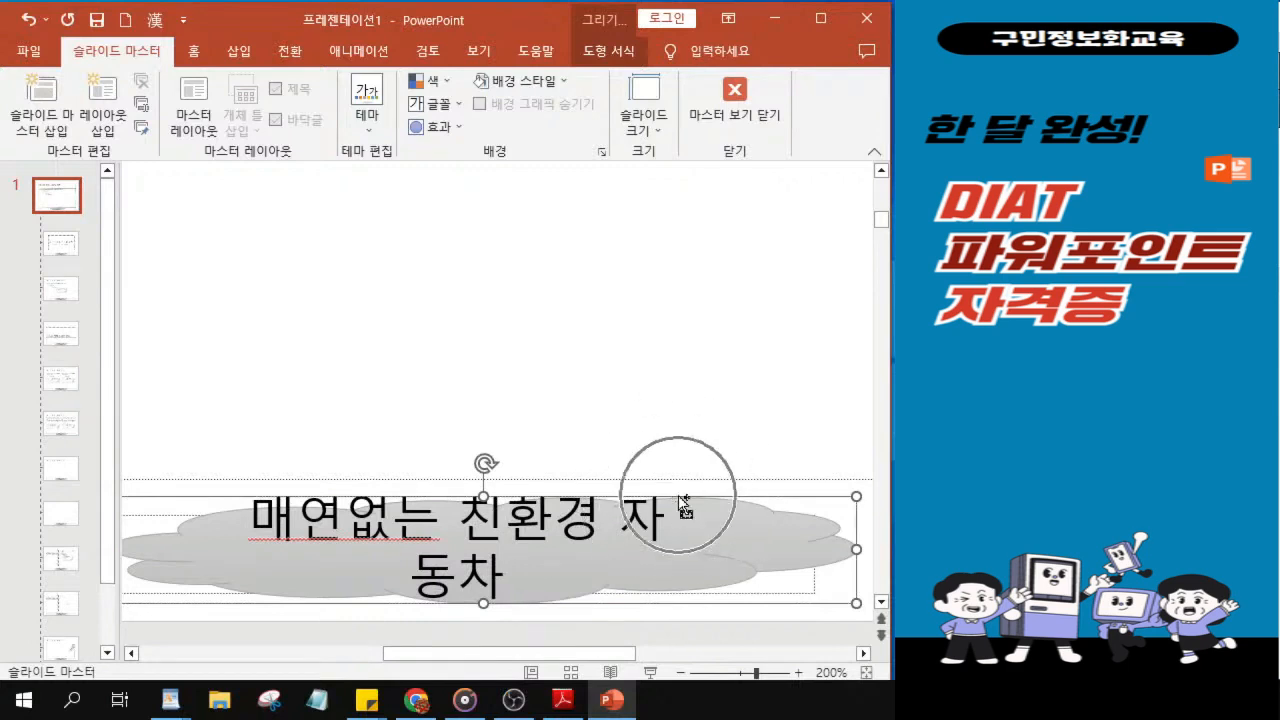
left_click(678, 497)
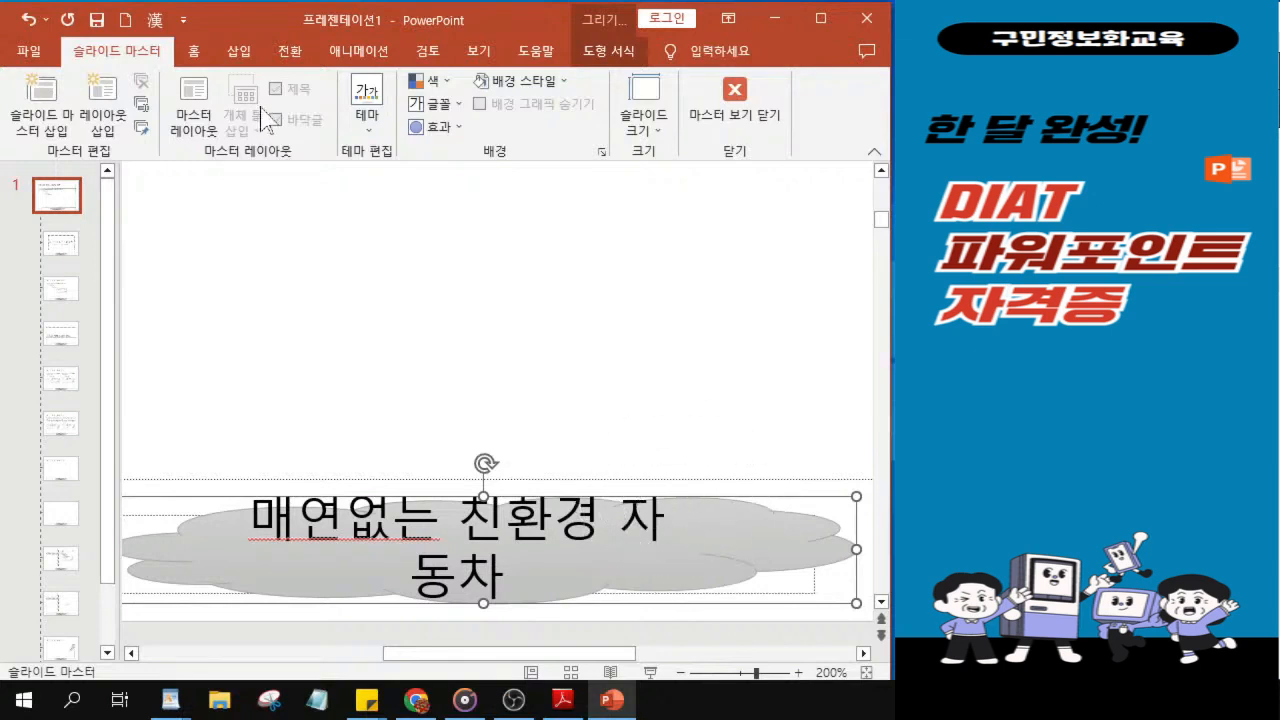
left_click(194, 52)
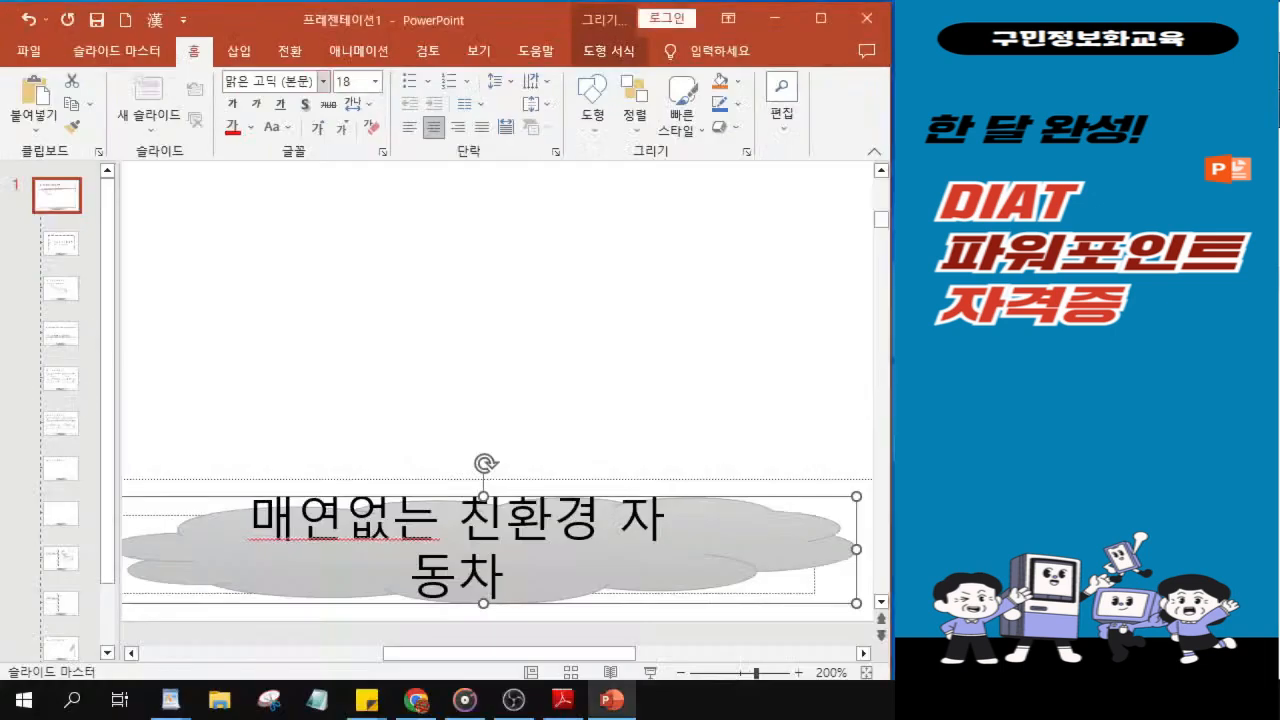
left_click(290, 163)
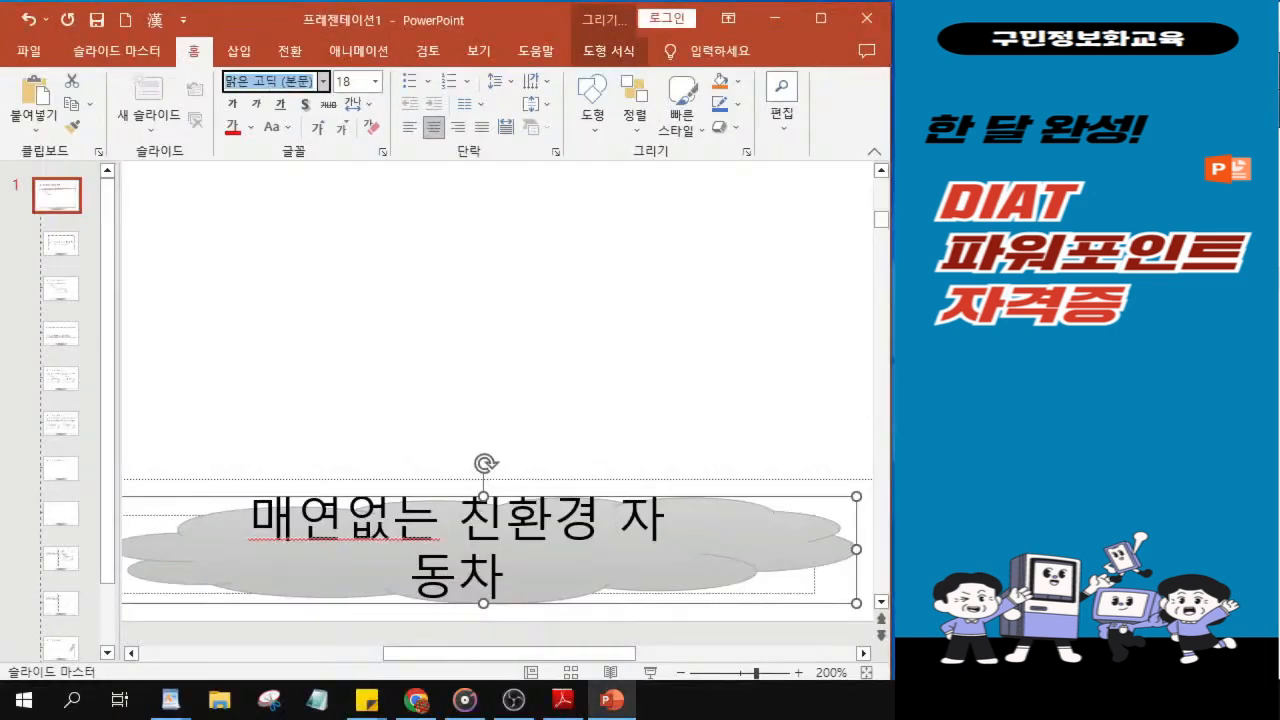
key("BackSpace")
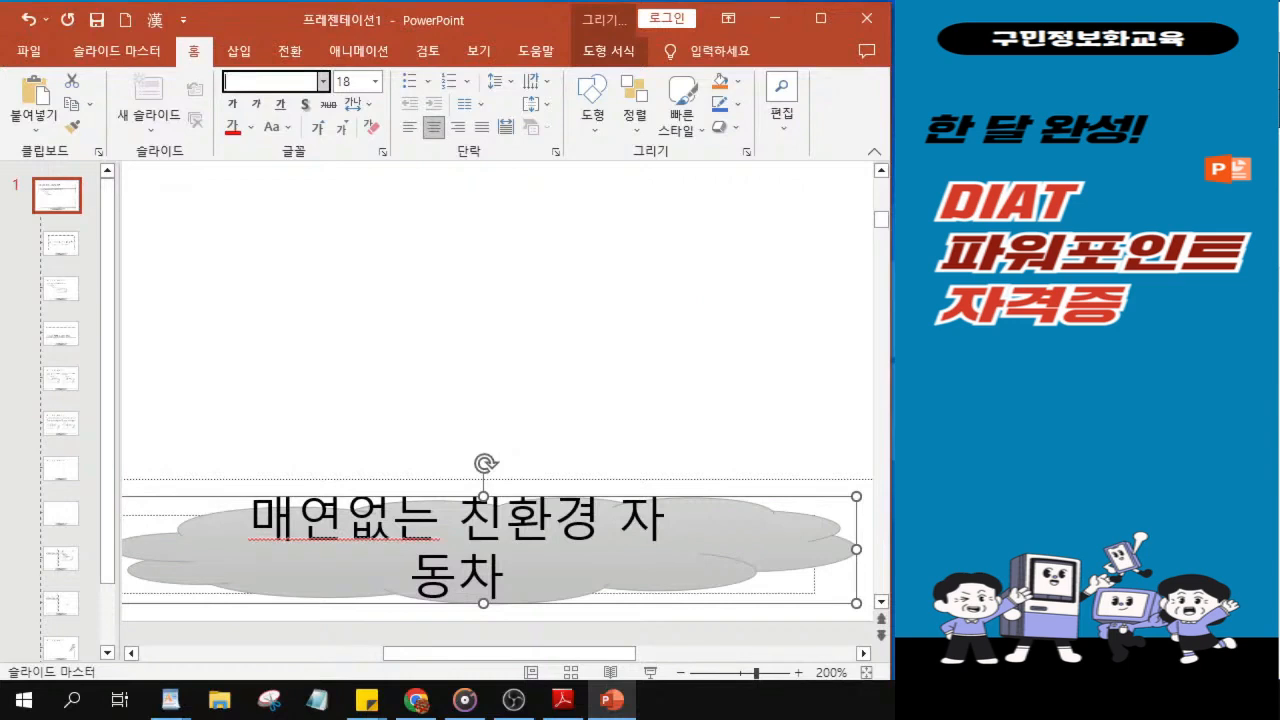
type("돋움")
key("Return")
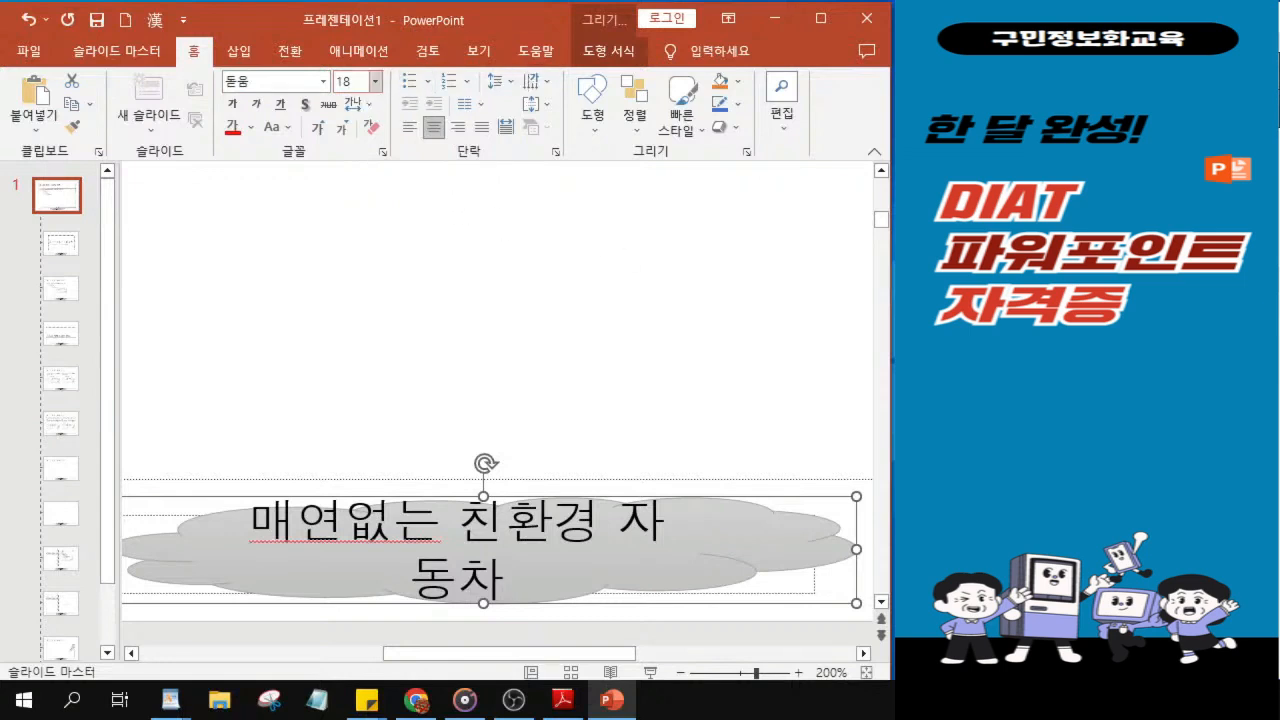
left_click(352, 81)
type("16")
key("Return")
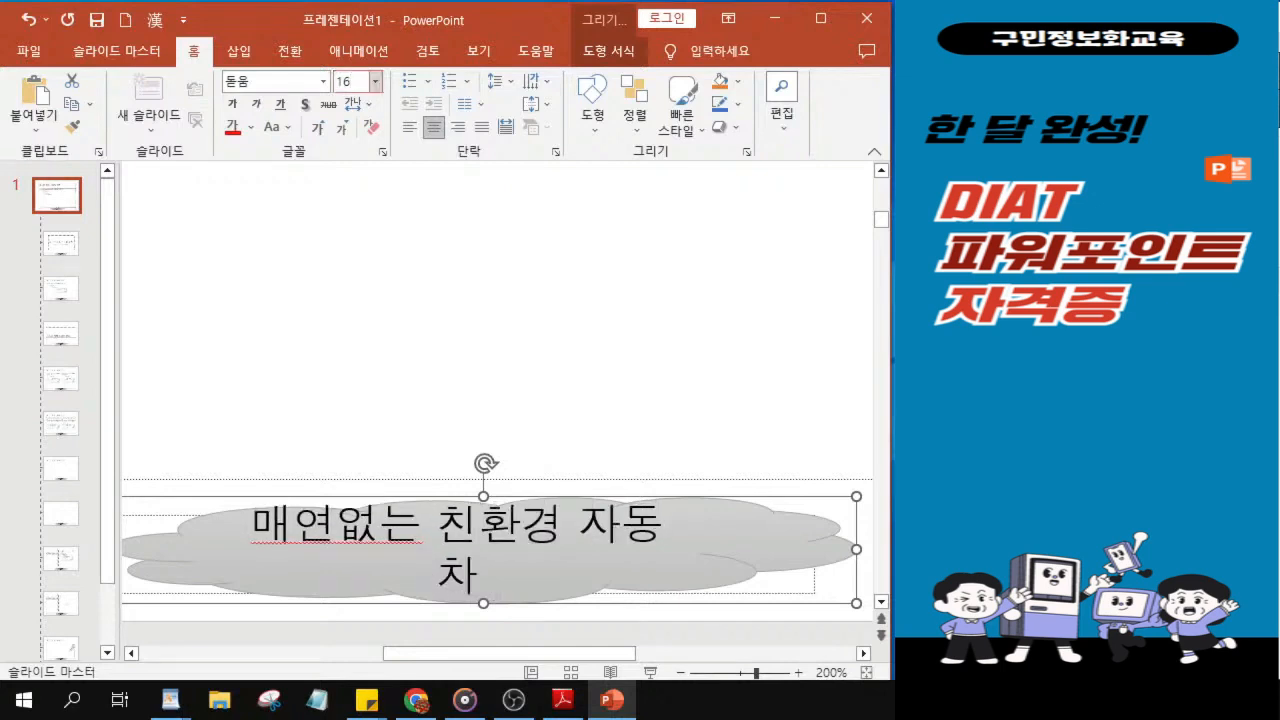
Step: Make the cloud's text bold and colour it with the standard blue
left_click(234, 107)
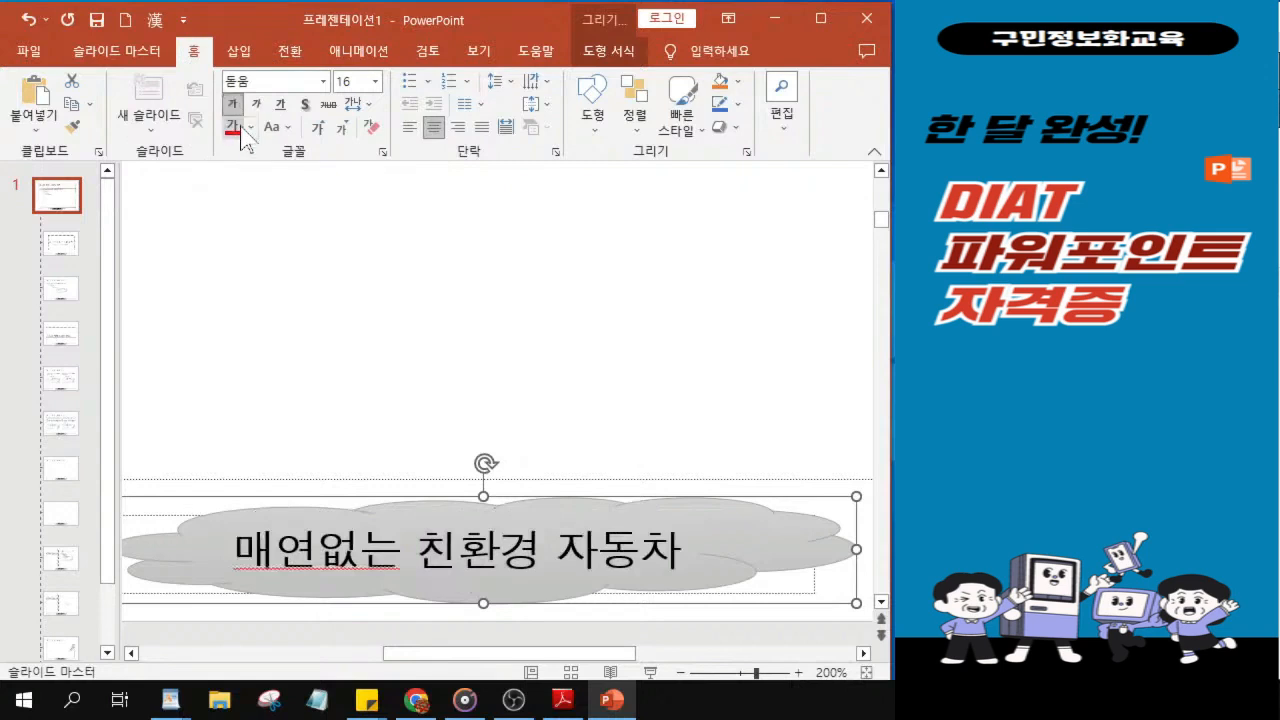
left_click(250, 127)
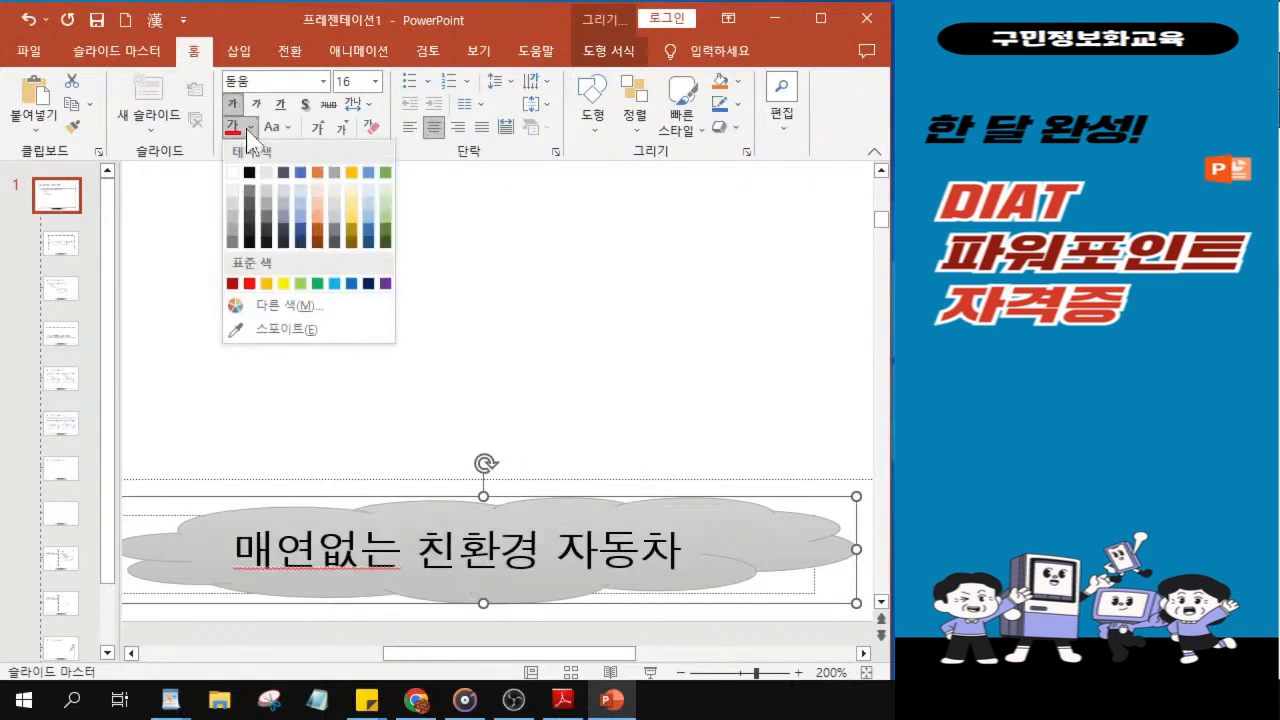
left_click(351, 284)
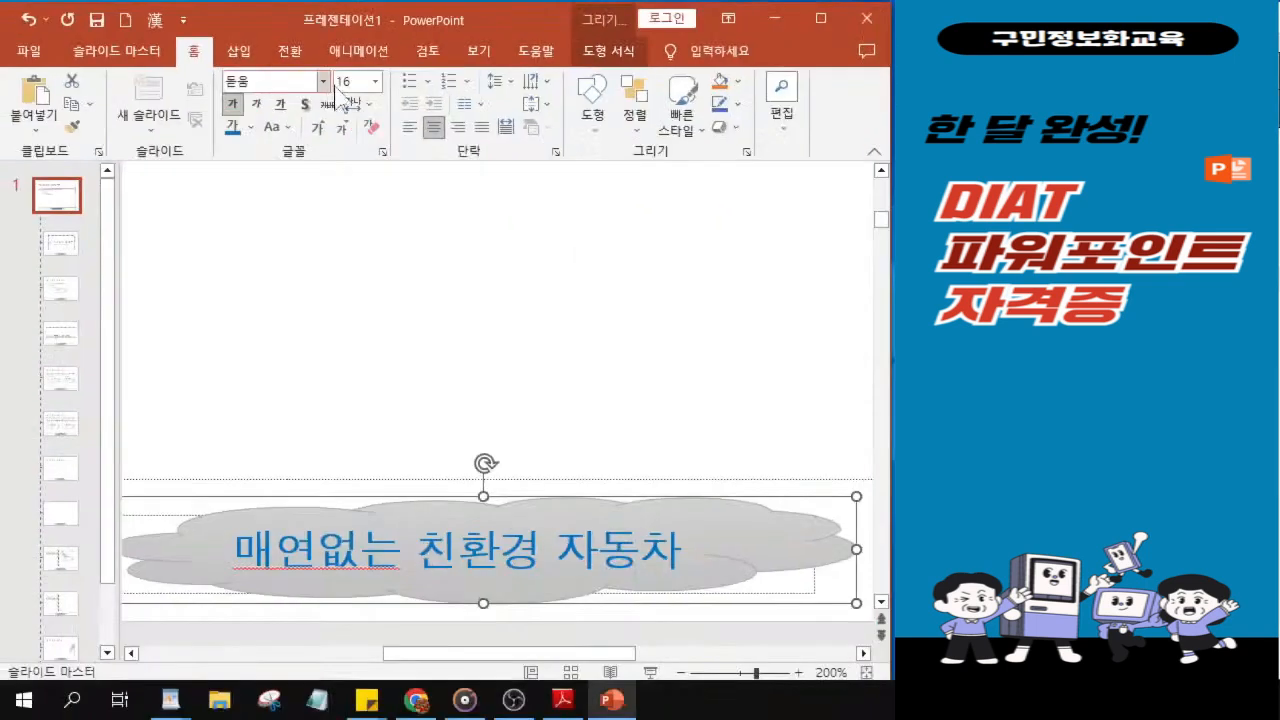
Step: Fine-tune the cloud's width over the centre footer placeholder with the whole master slide in view
key("ctrl")
key("ctrl")
scroll(480, 395, "down", 10, "ctrl")
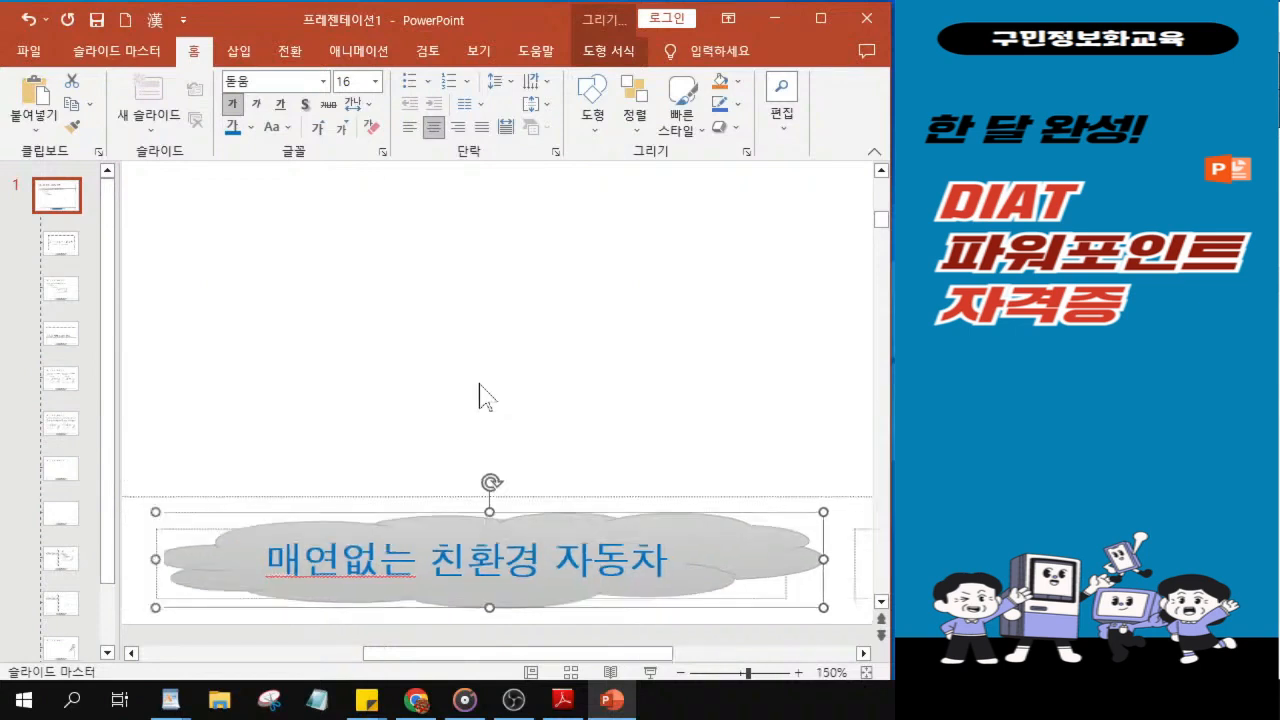
scroll(484, 395, "down", 1, "ctrl")
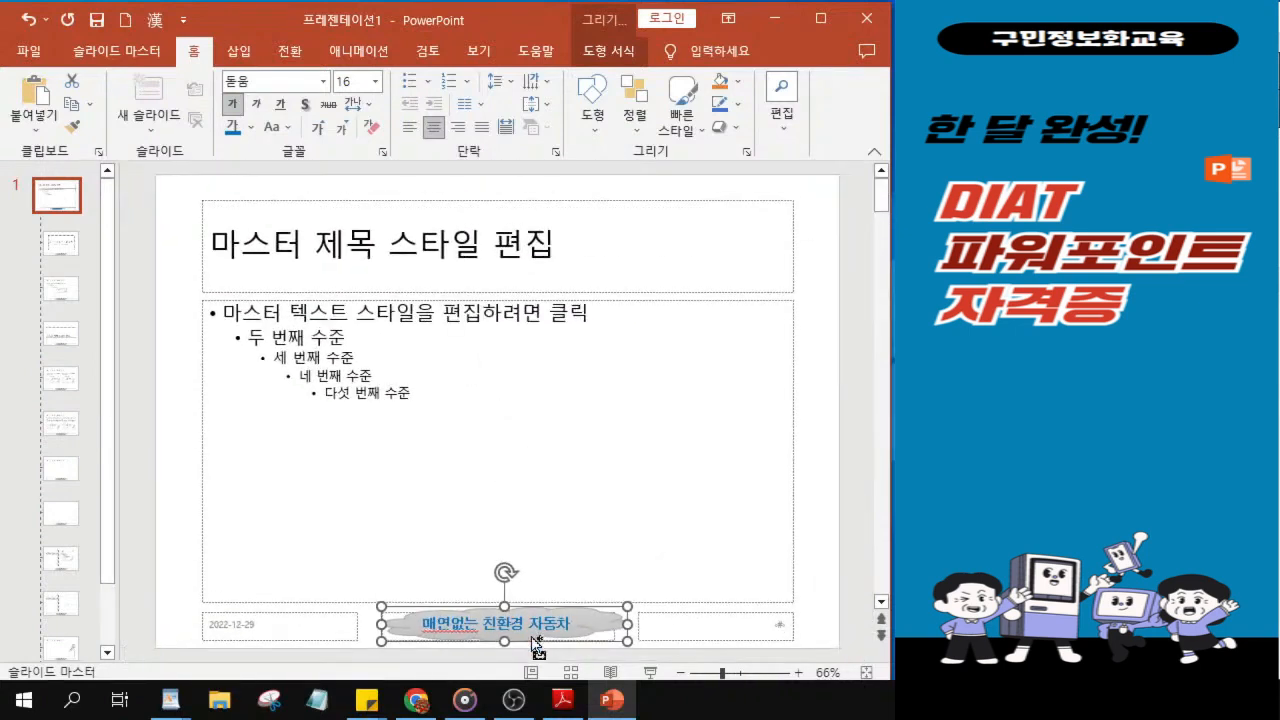
key("ctrl")
mouse_move(627, 623)
left_mouse_down()
mouse_move(641, 627)
mouse_move(628, 624)
left_mouse_up()
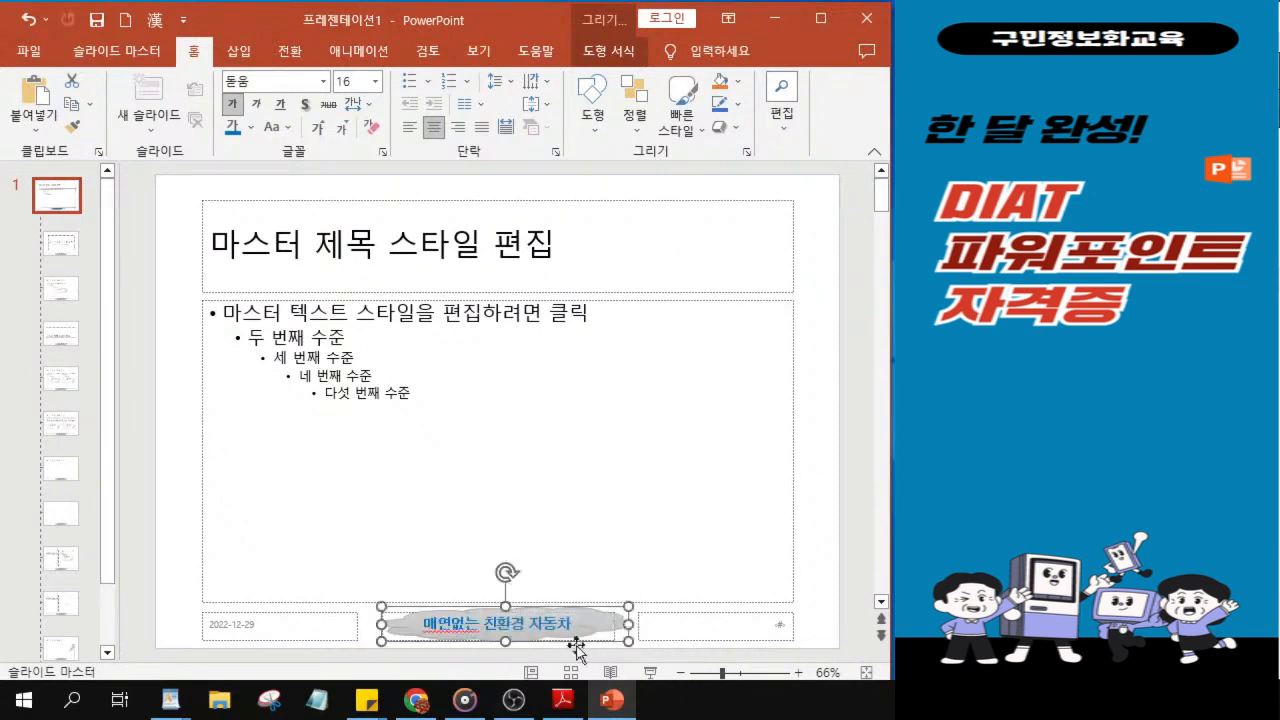
scroll(545, 612, "down", 1)
scroll(540, 612, "up", 1)
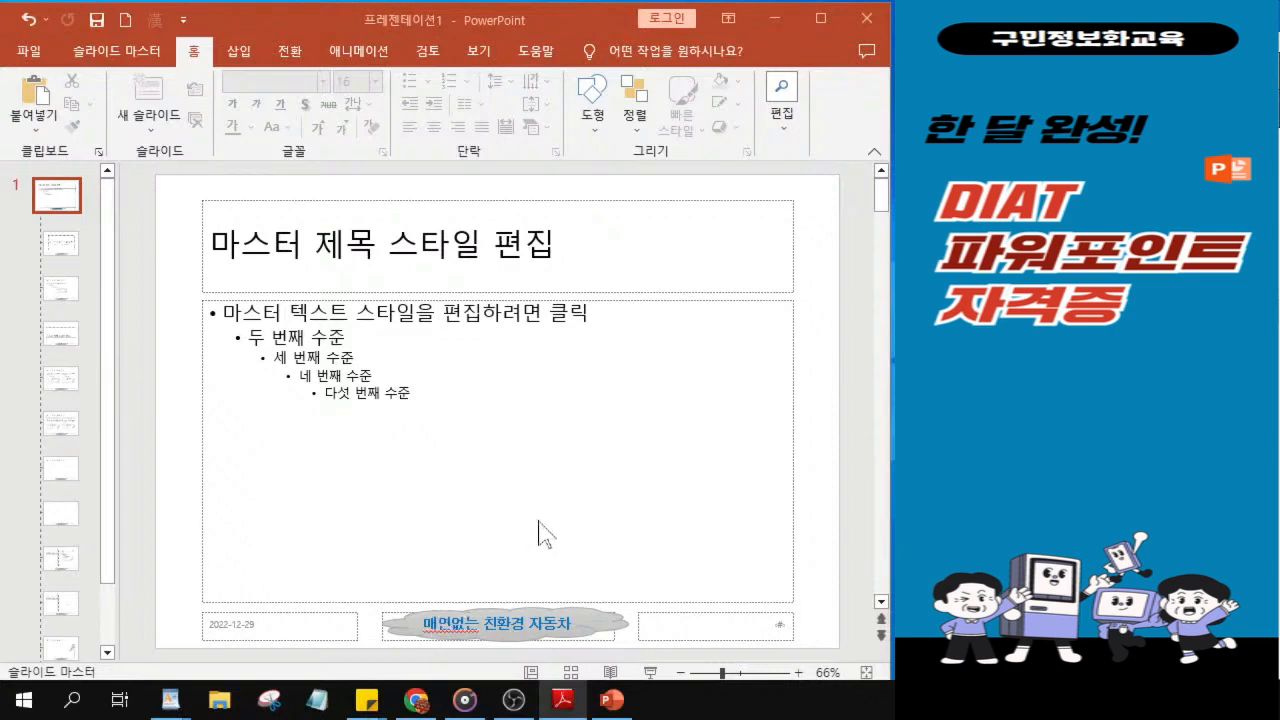
Step: Close the slide master view (마스터 보기 닫기) and return to normal slide editing
left_click(127, 58)
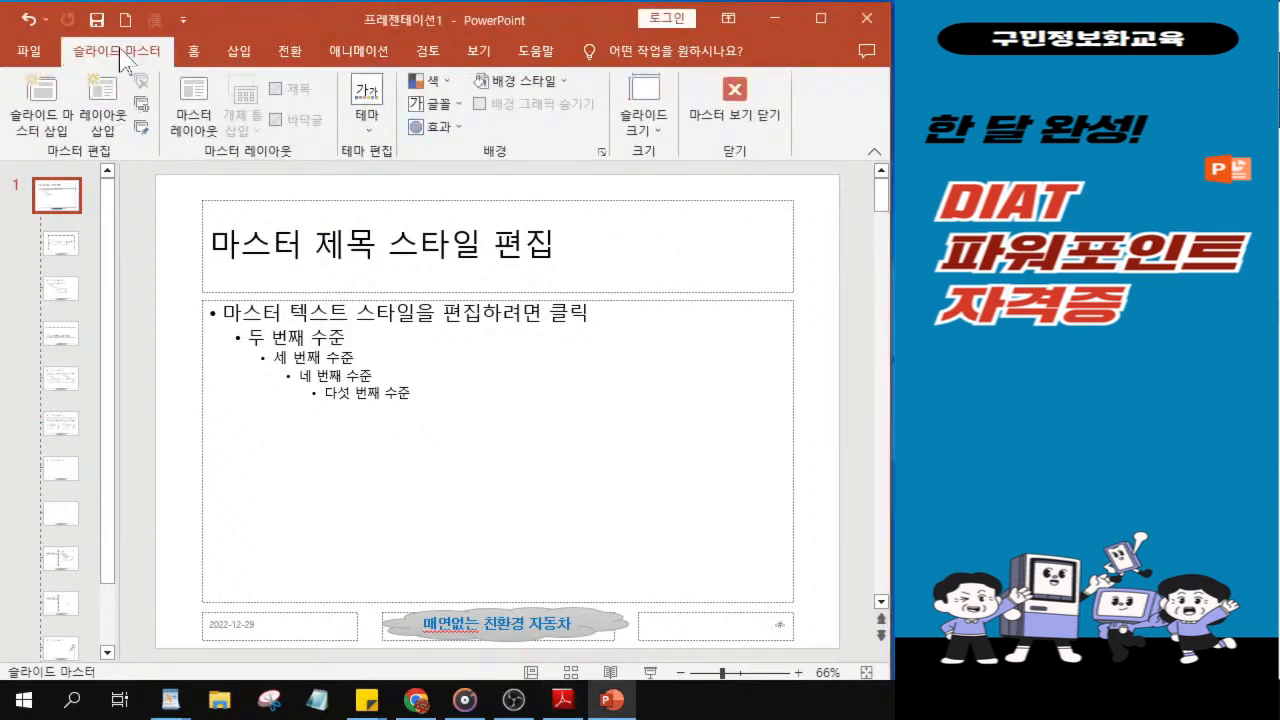
left_click(734, 113)
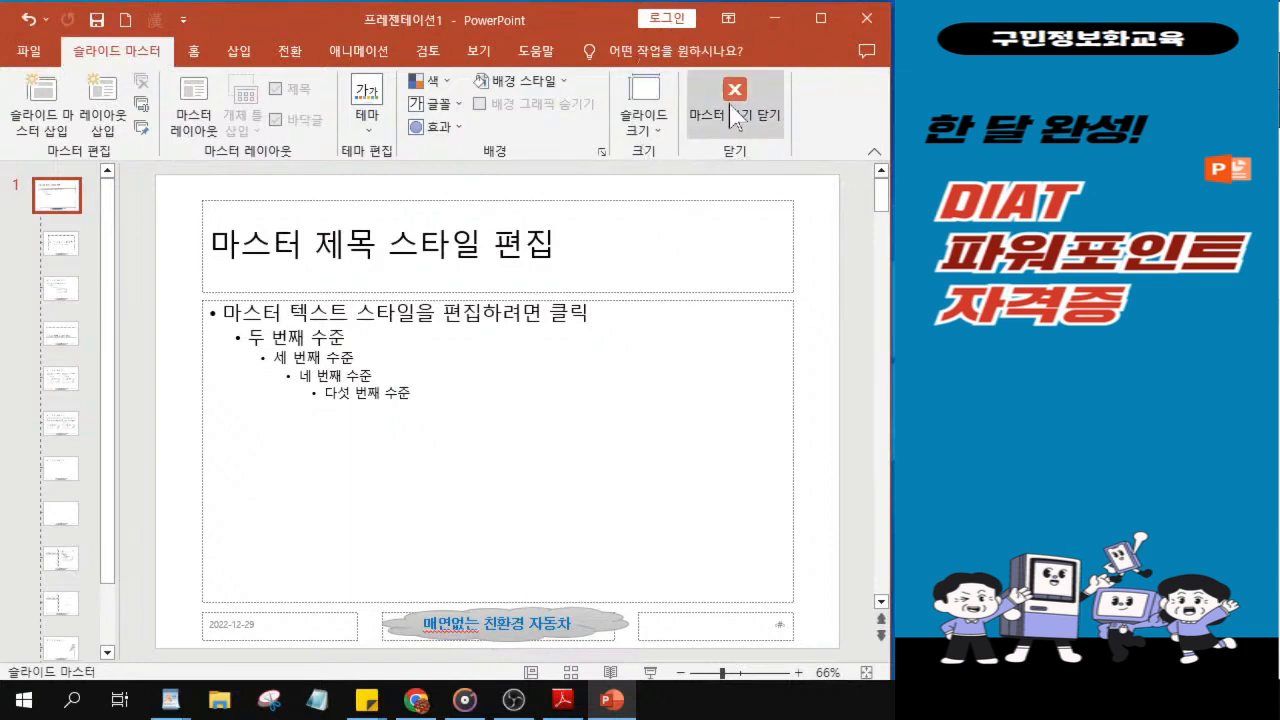
left_click(734, 113)
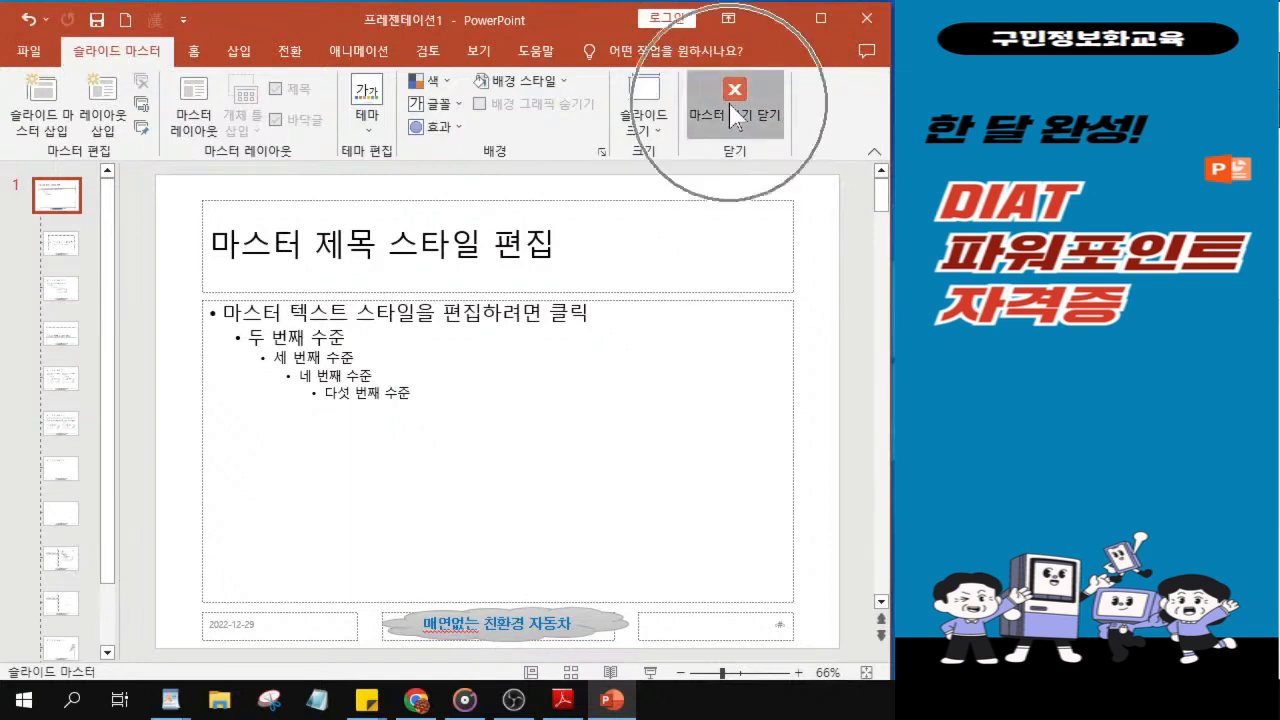
left_click(734, 113)
left_click(730, 104)
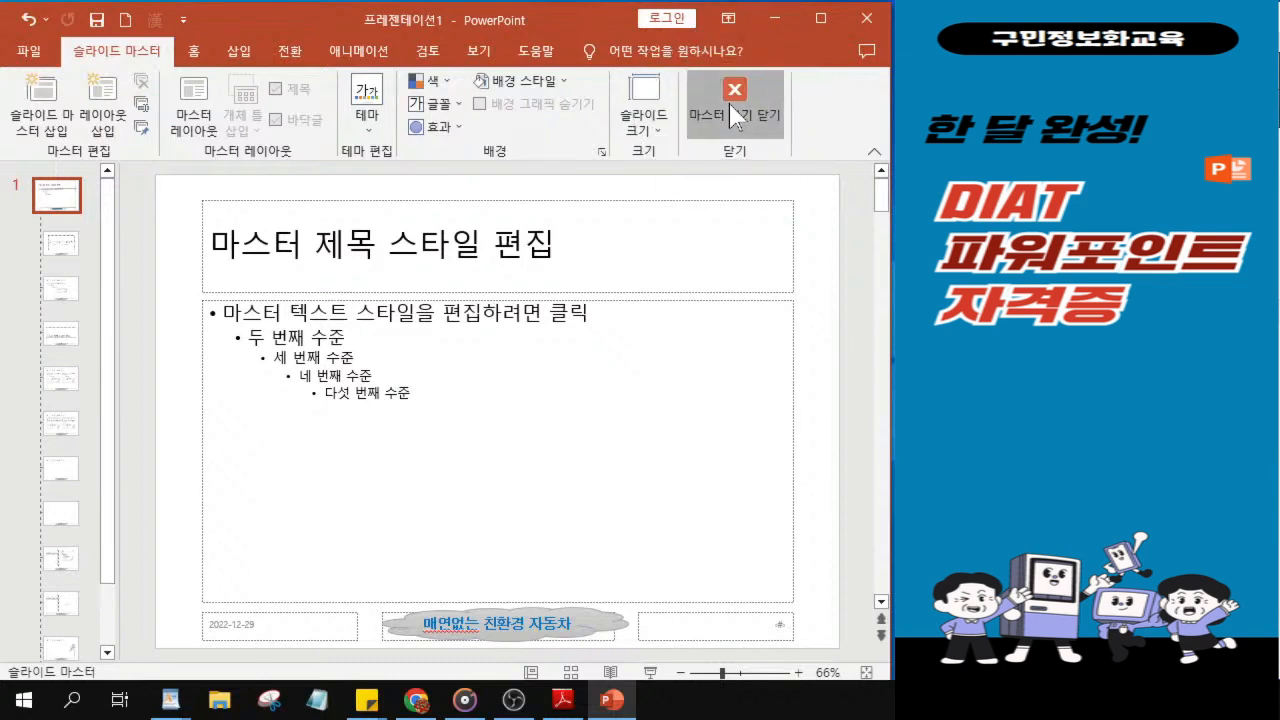
left_click(124, 60)
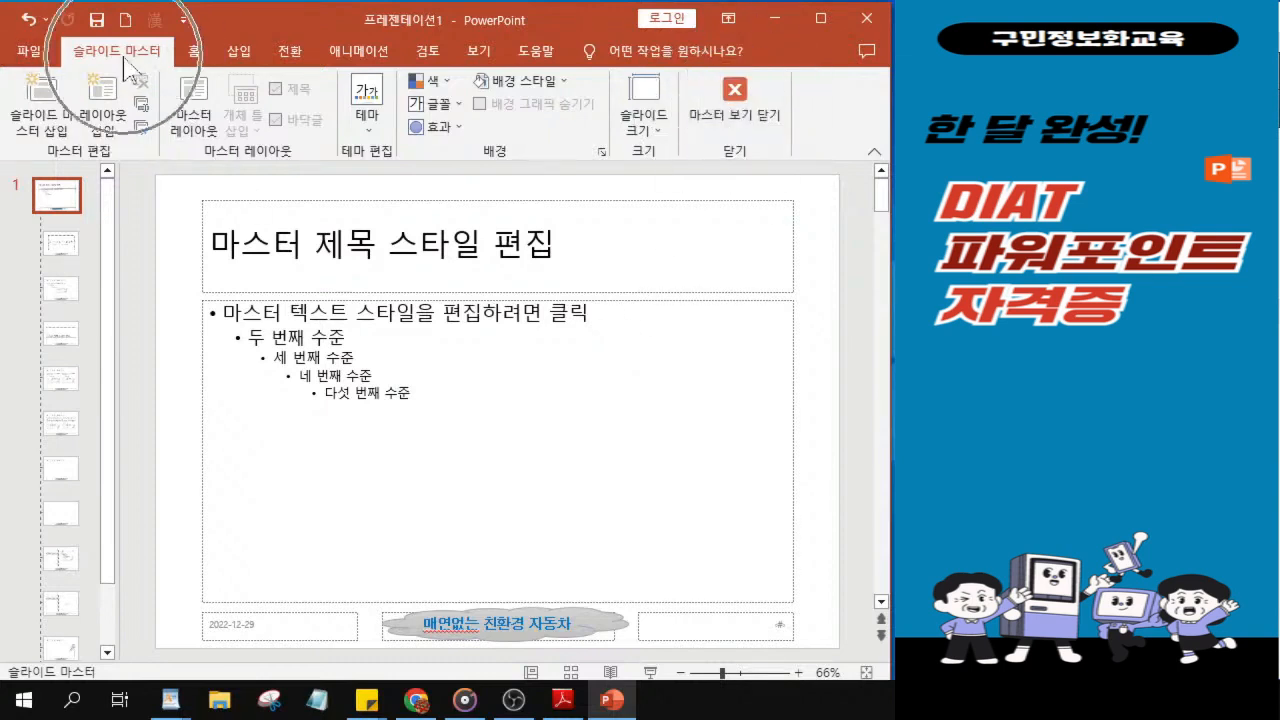
left_click(724, 122)
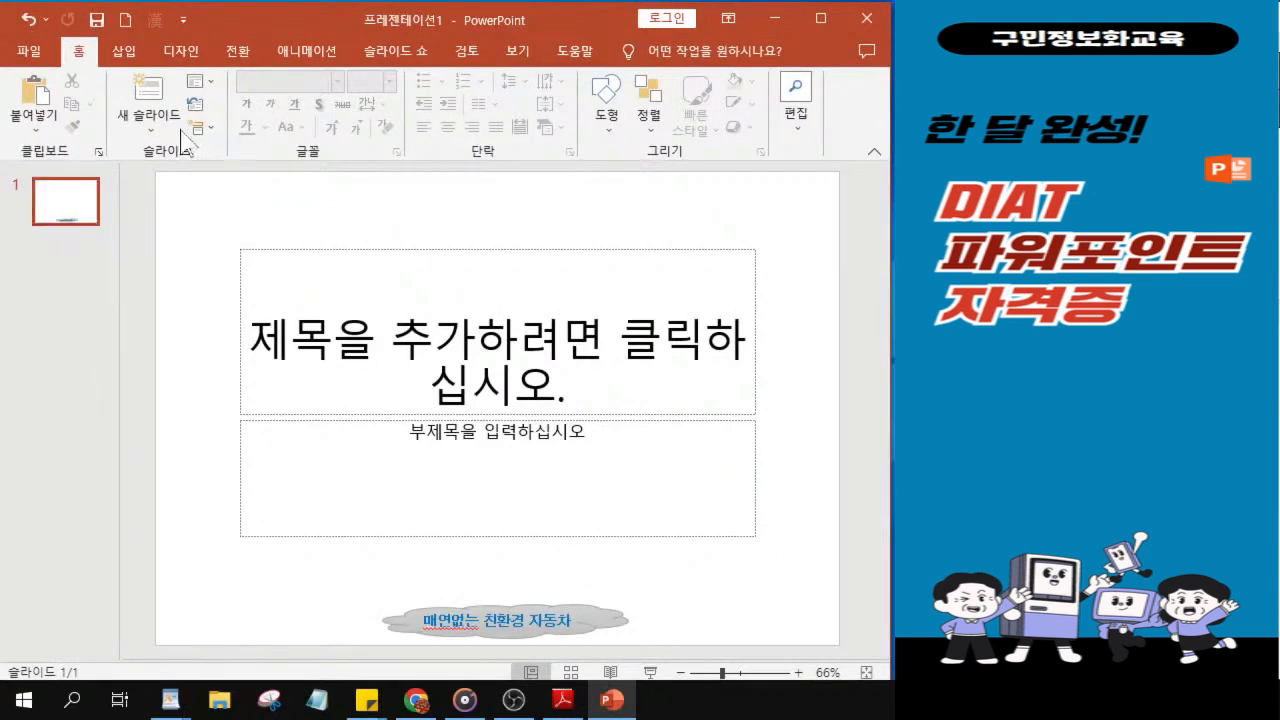
Step: Apply the blank (빈 화면) layout to the first slide
left_click(198, 90)
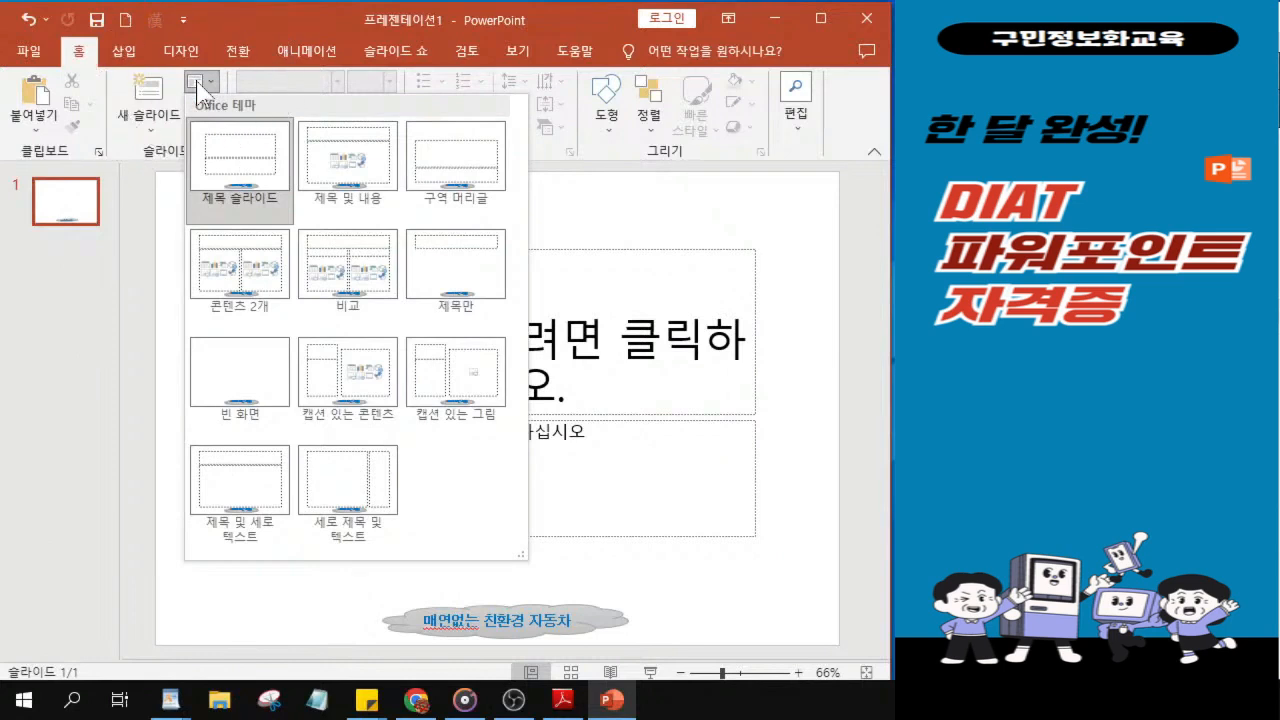
left_click(198, 90)
left_click(198, 90)
key("ctrl")
key("ctrl")
key("ctrl")
key("ctrl")
key("ctrl")
key("ctrl")
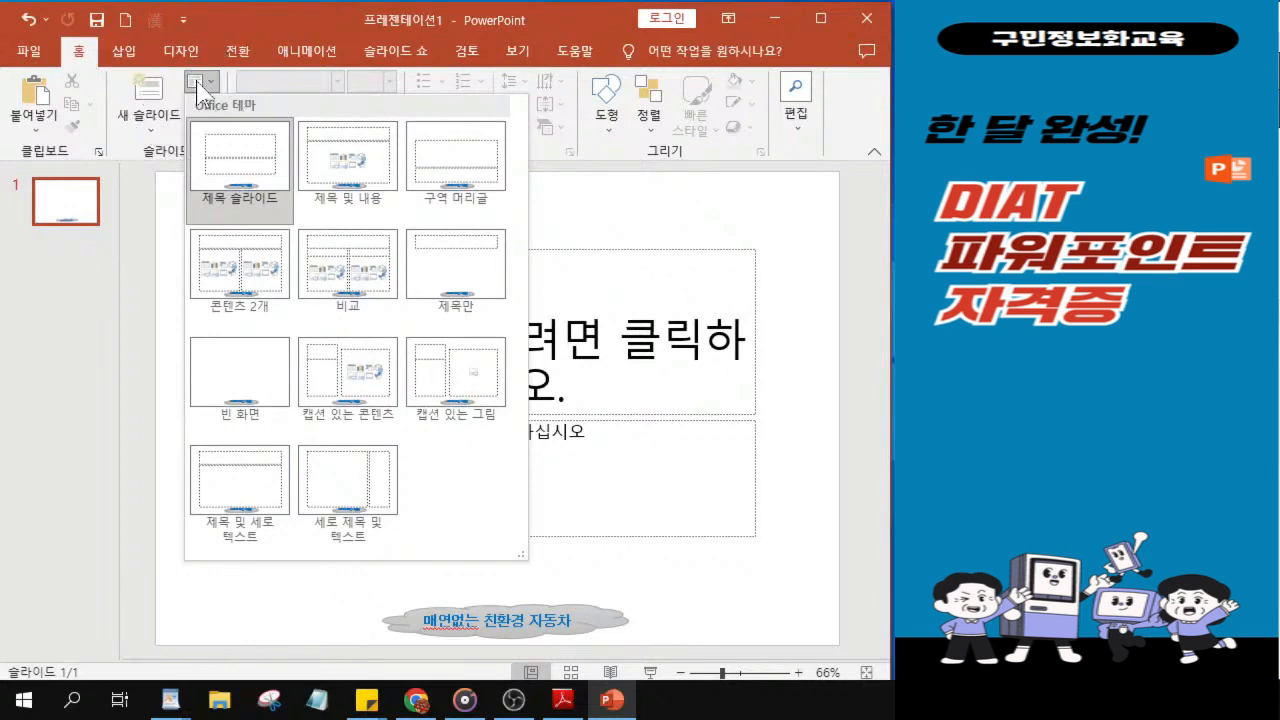
key("ctrl")
key("ctrl")
key("ctrl")
key("ctrl")
left_click(240, 385)
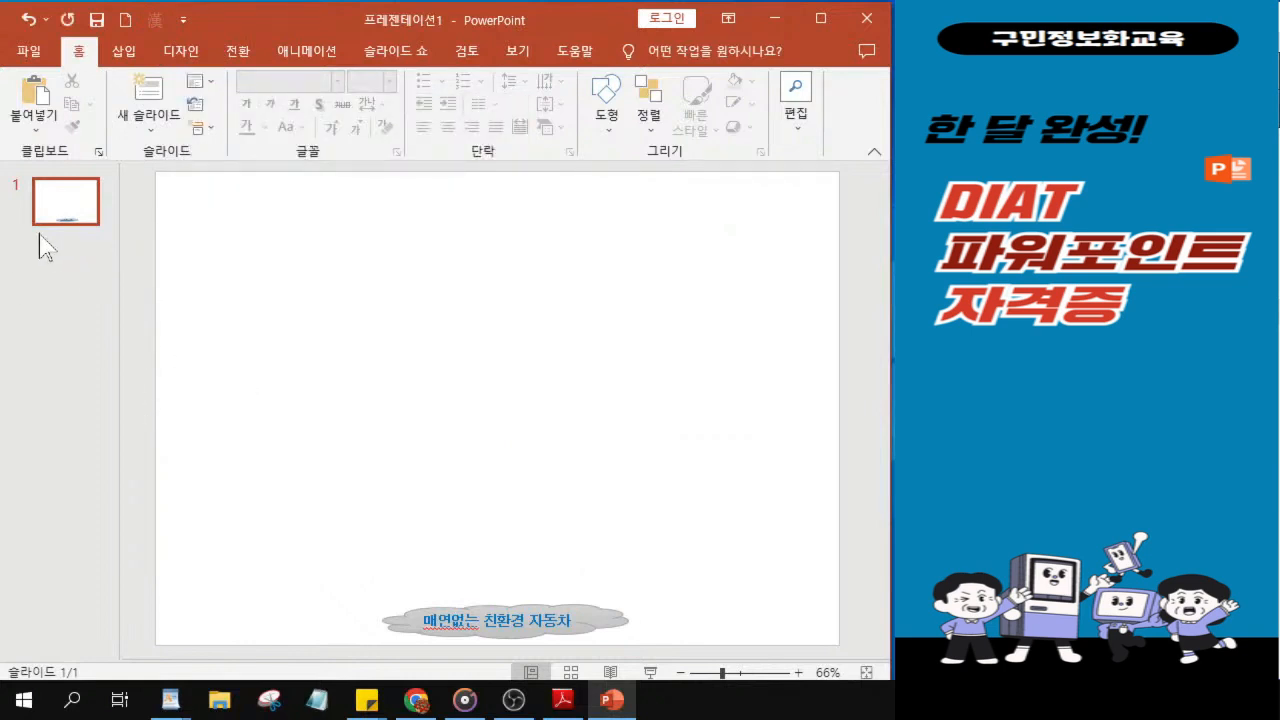
Step: Duplicate the blank first slide three times to make four slides
key("ctrl")
key("ctrl")
key("ctrl")
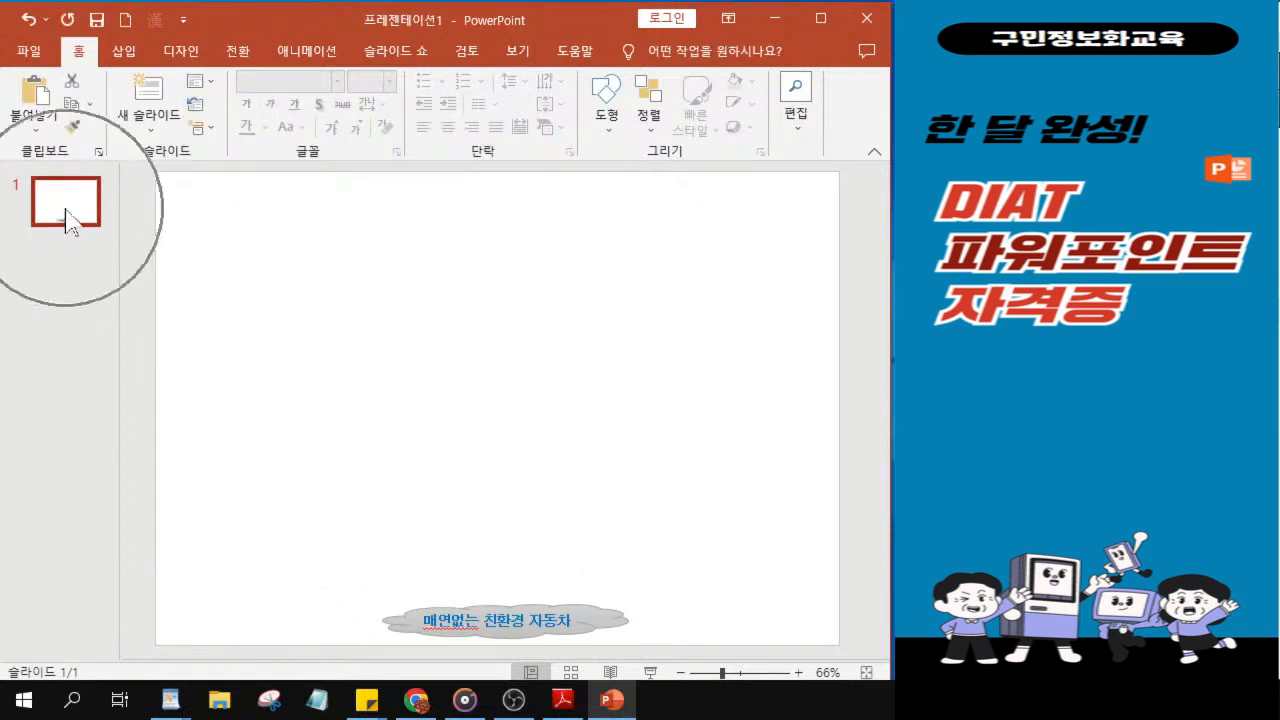
key("ctrl")
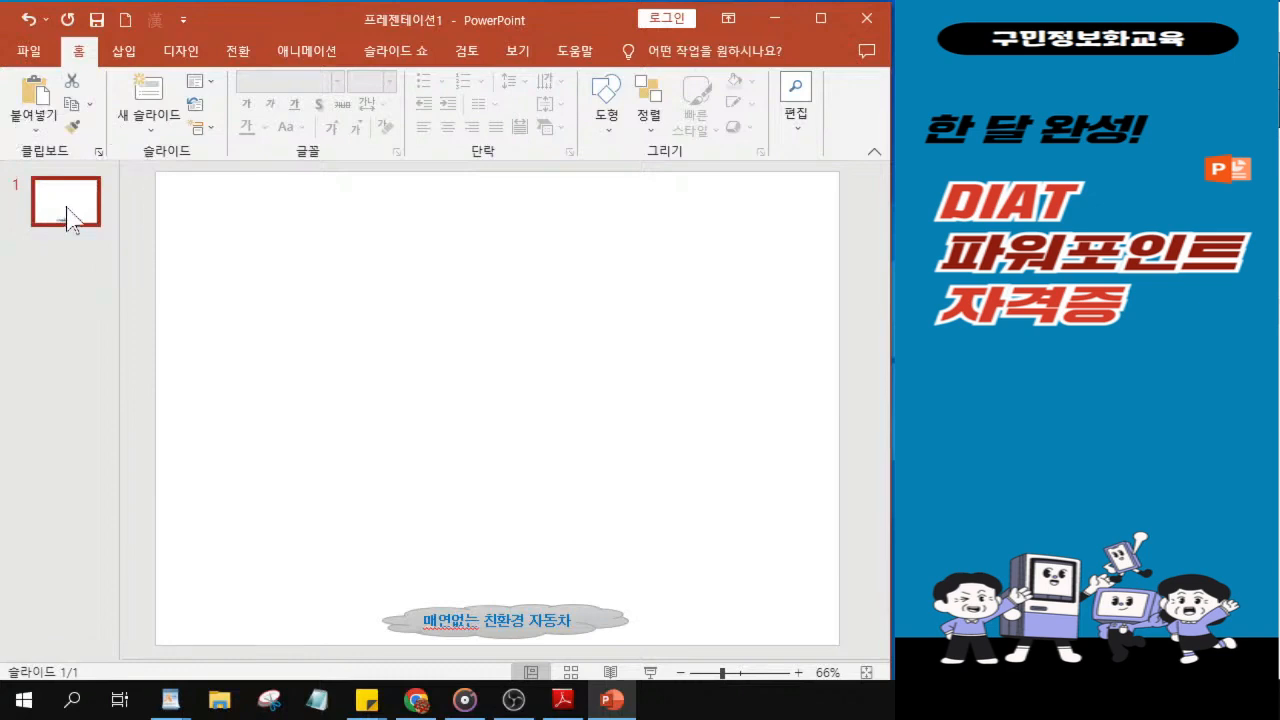
key("ctrl+d")
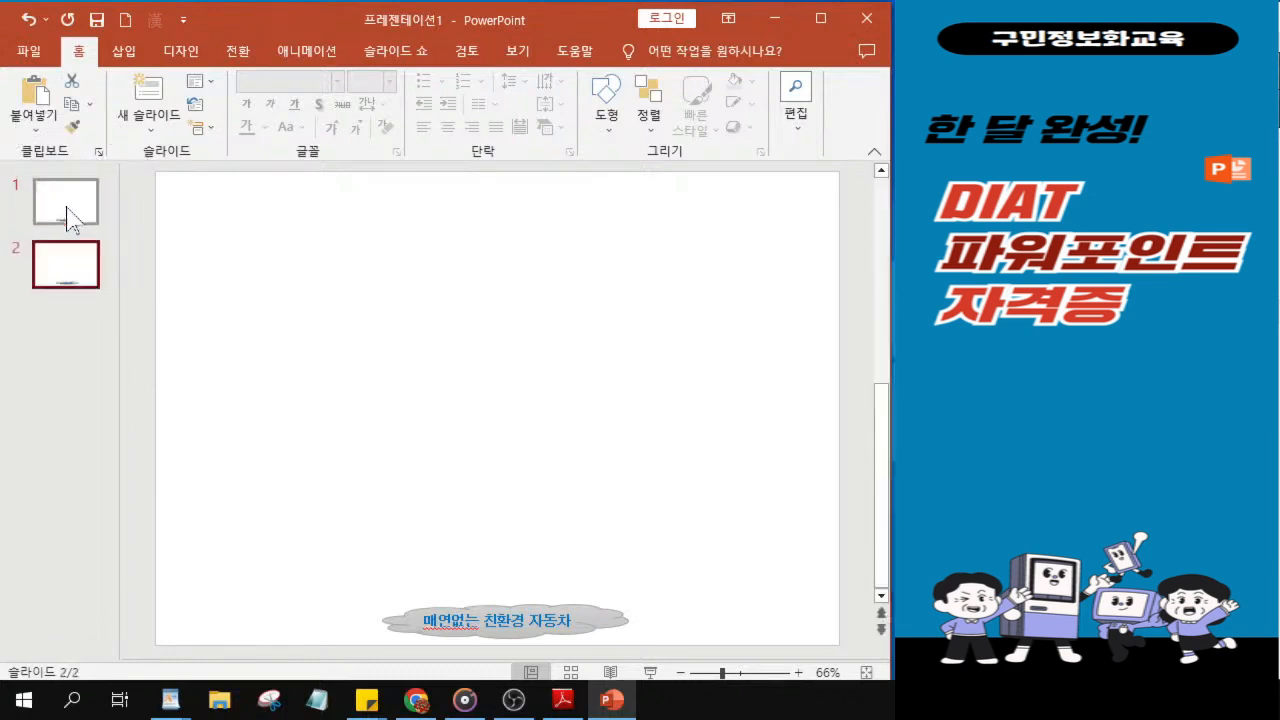
key("ctrl+d")
key("ctrl+d")
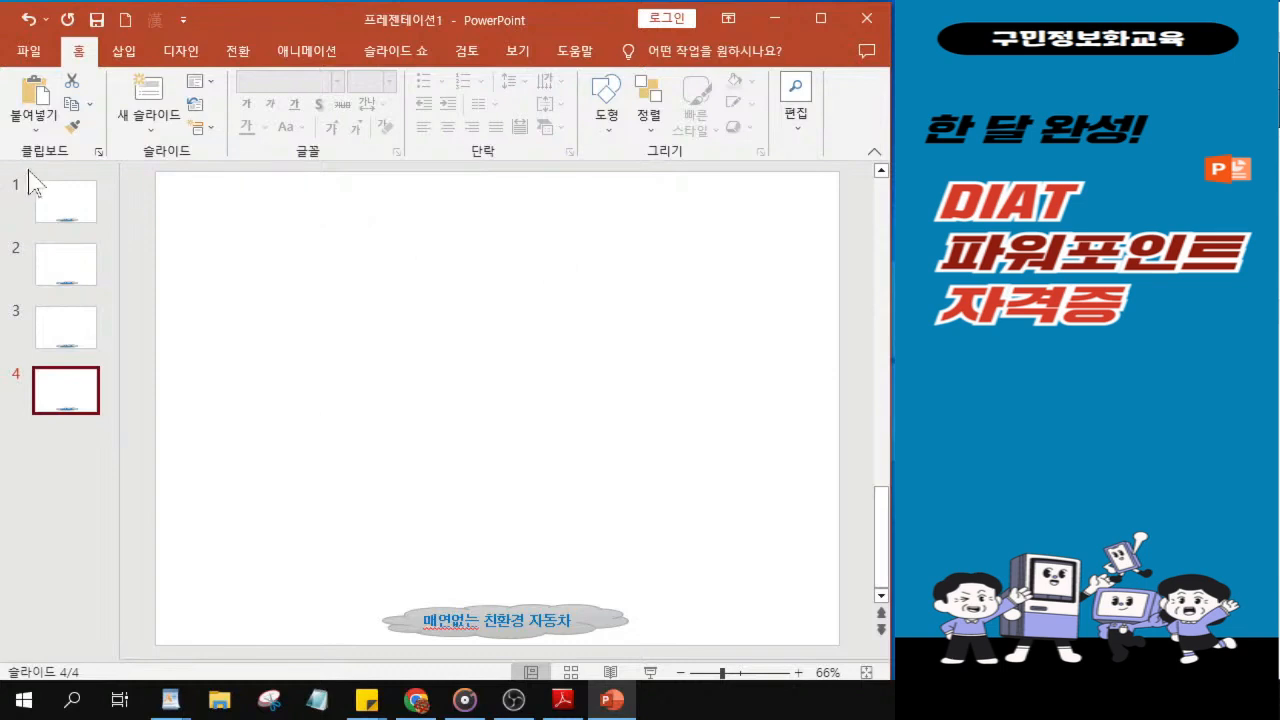
Step: Start saving the presentation and browse to the KAIT folder on the desktop (바탕 화면)
left_click(100, 24)
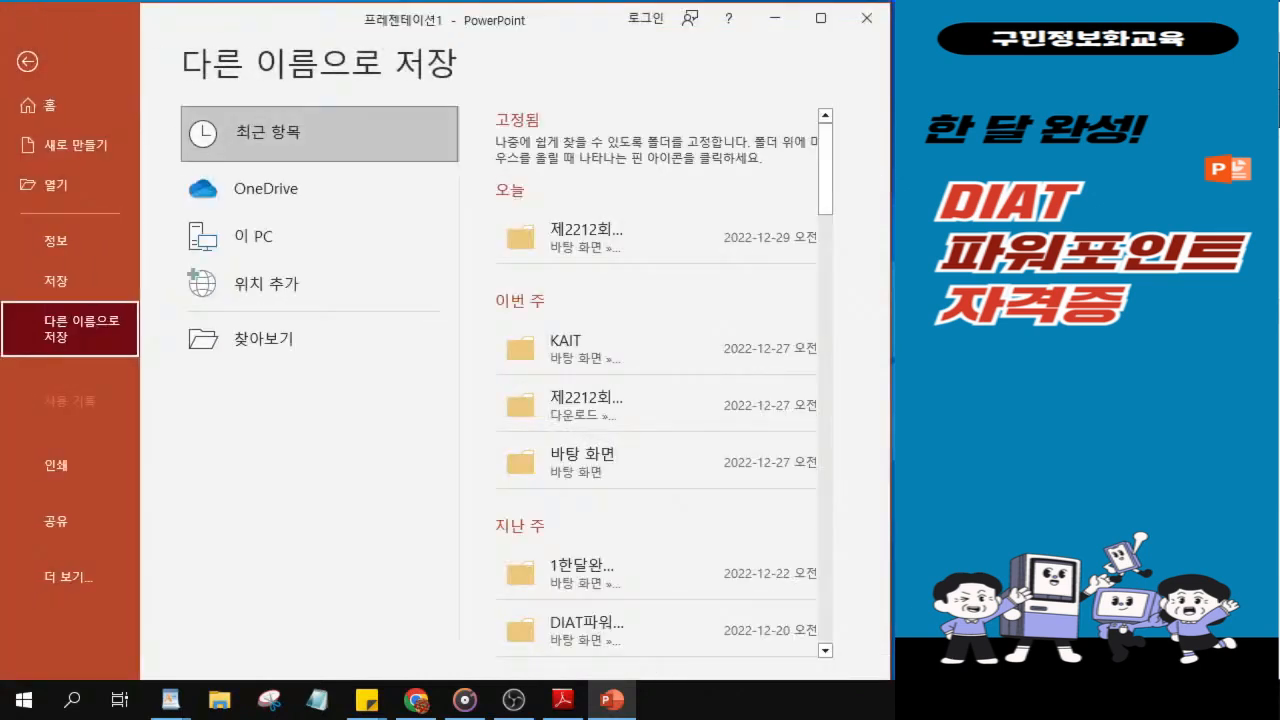
left_click(28, 61)
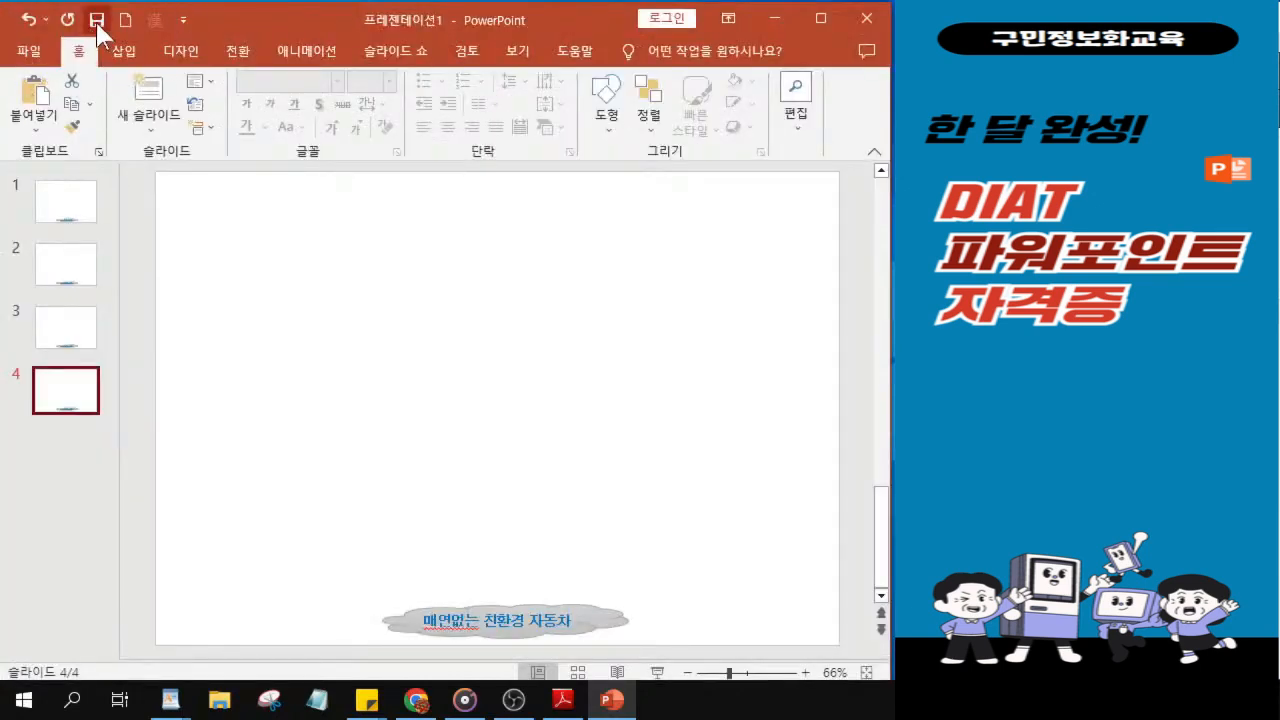
left_click(98, 26)
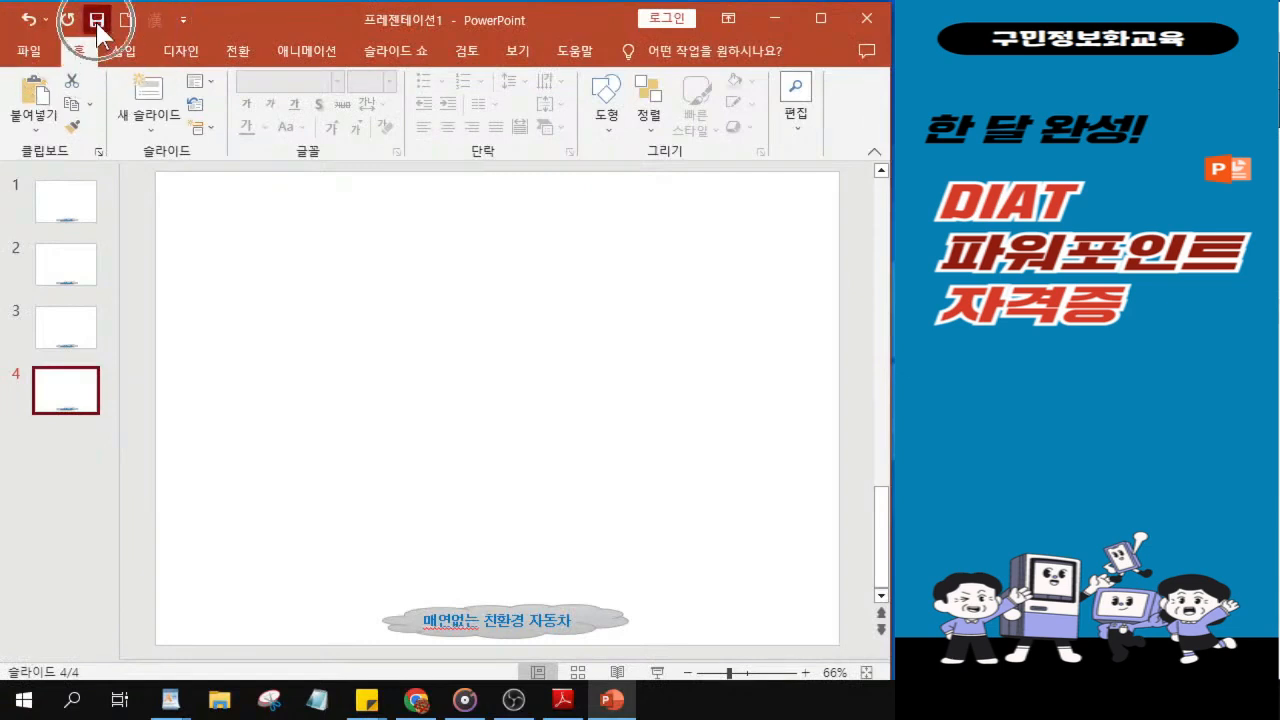
left_click(98, 26)
left_click(98, 26)
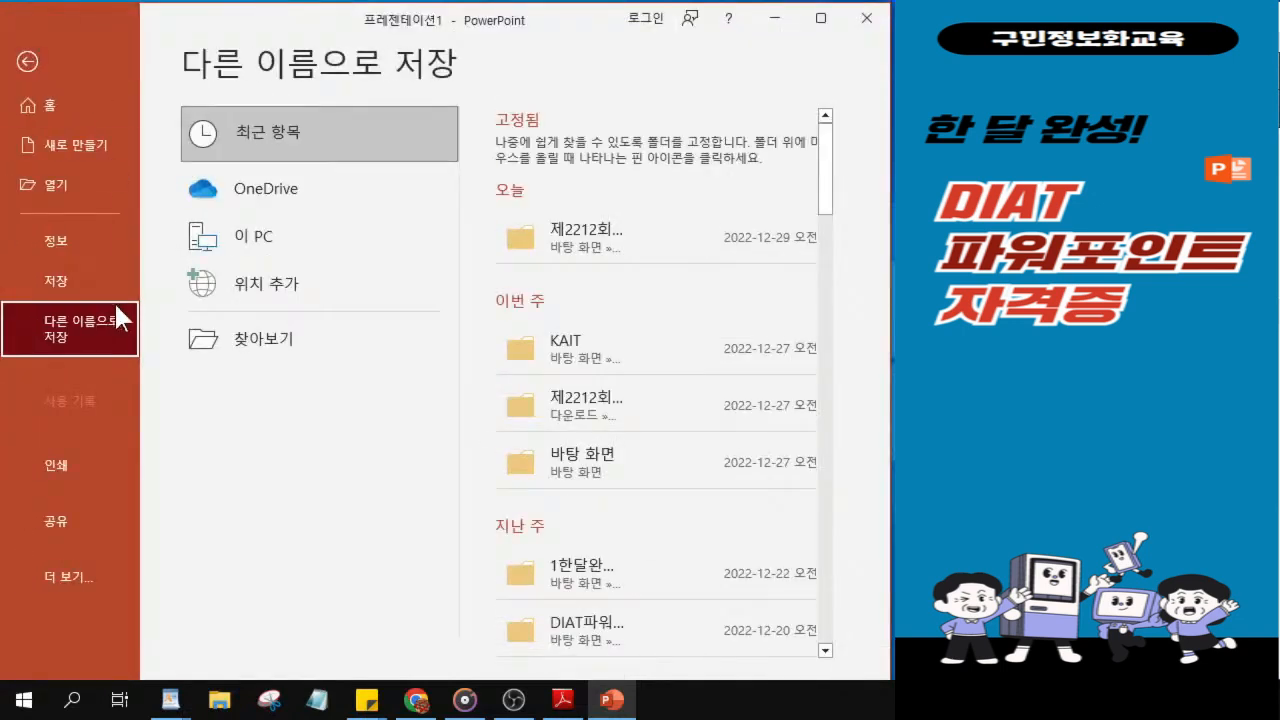
left_click(298, 356)
left_click(298, 356)
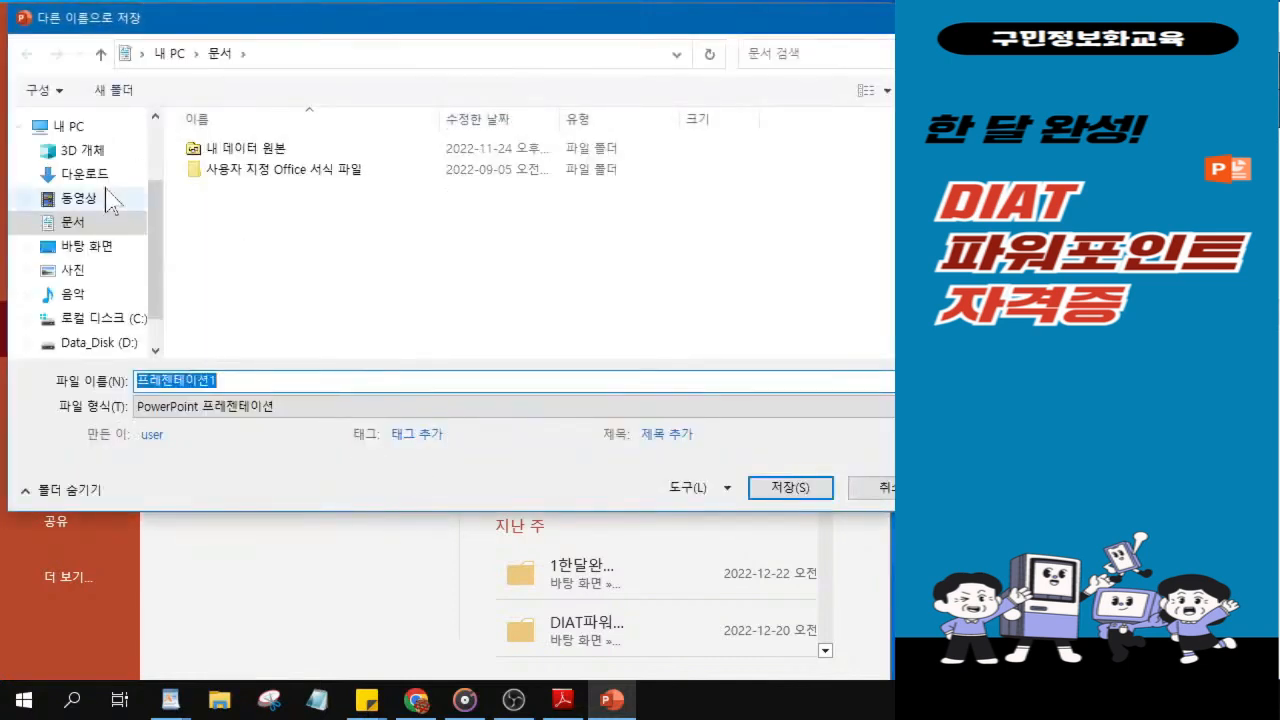
left_click(99, 252)
left_click(98, 253)
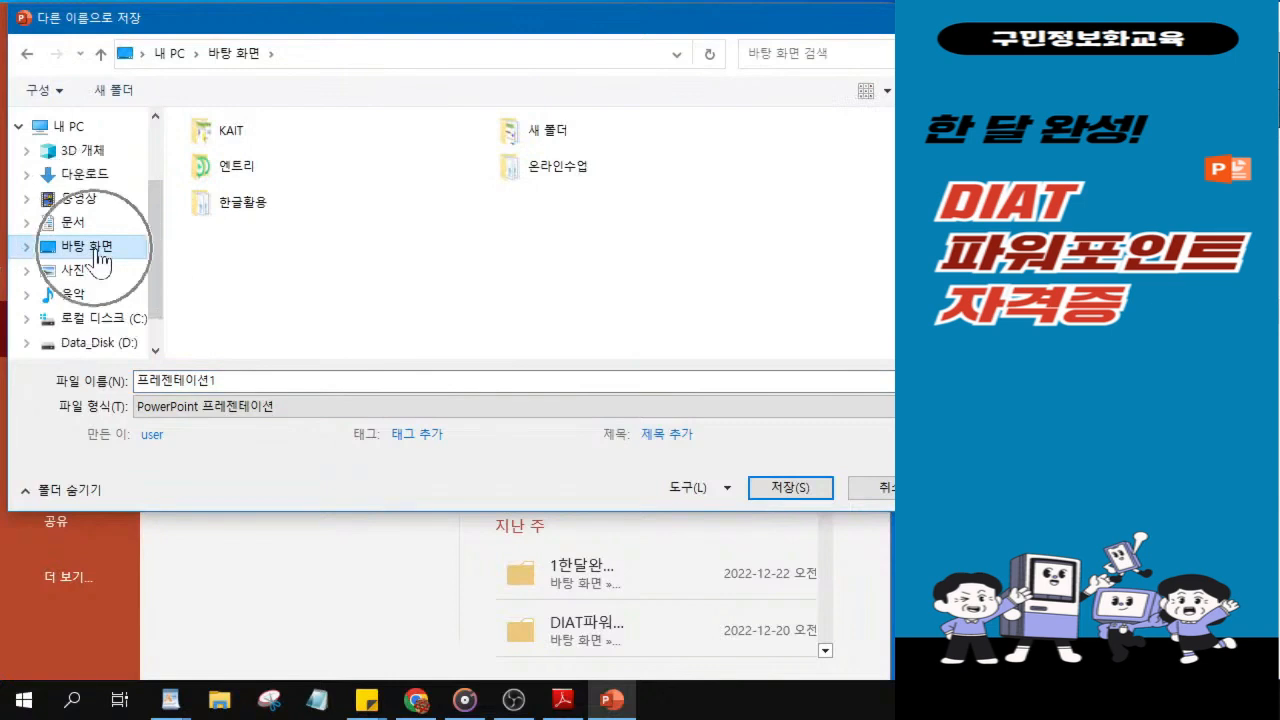
left_click(231, 140)
left_click(231, 140)
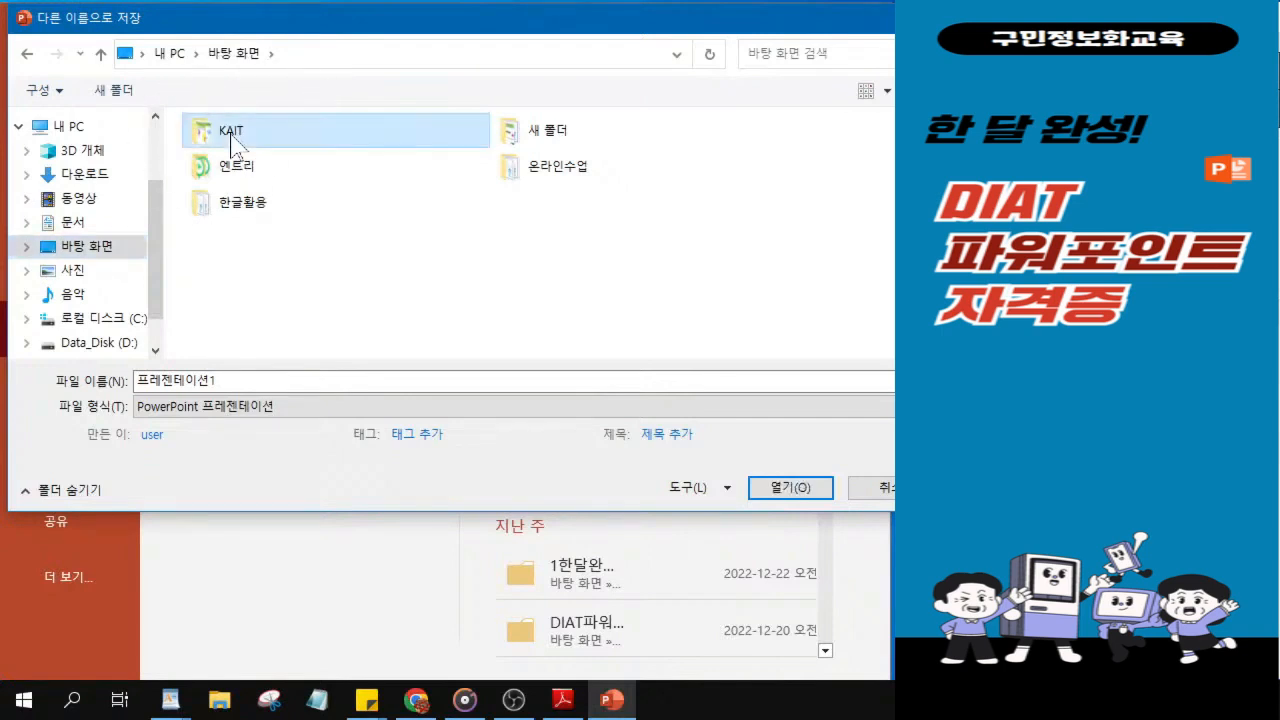
double_click(231, 140)
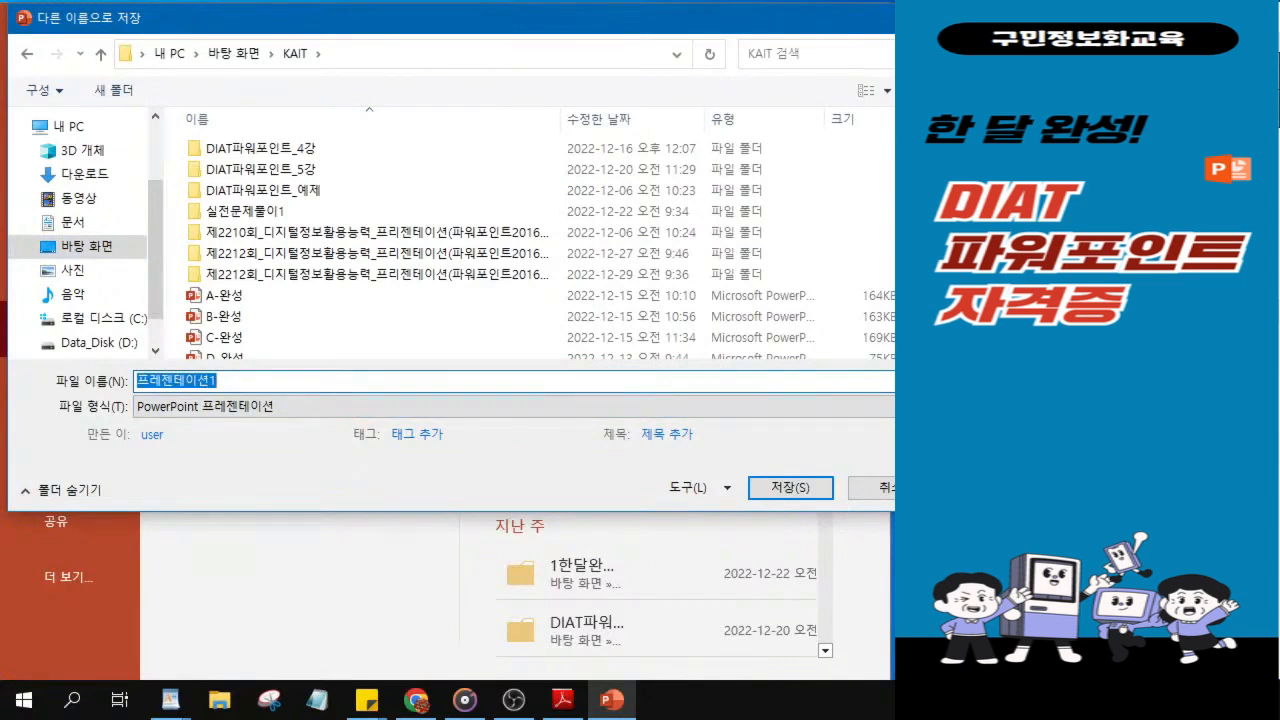
Step: Name the presentation 최신기출문제-1229 and save it in the KAIT folder
type("ㅊ")
type("최ㅅ")
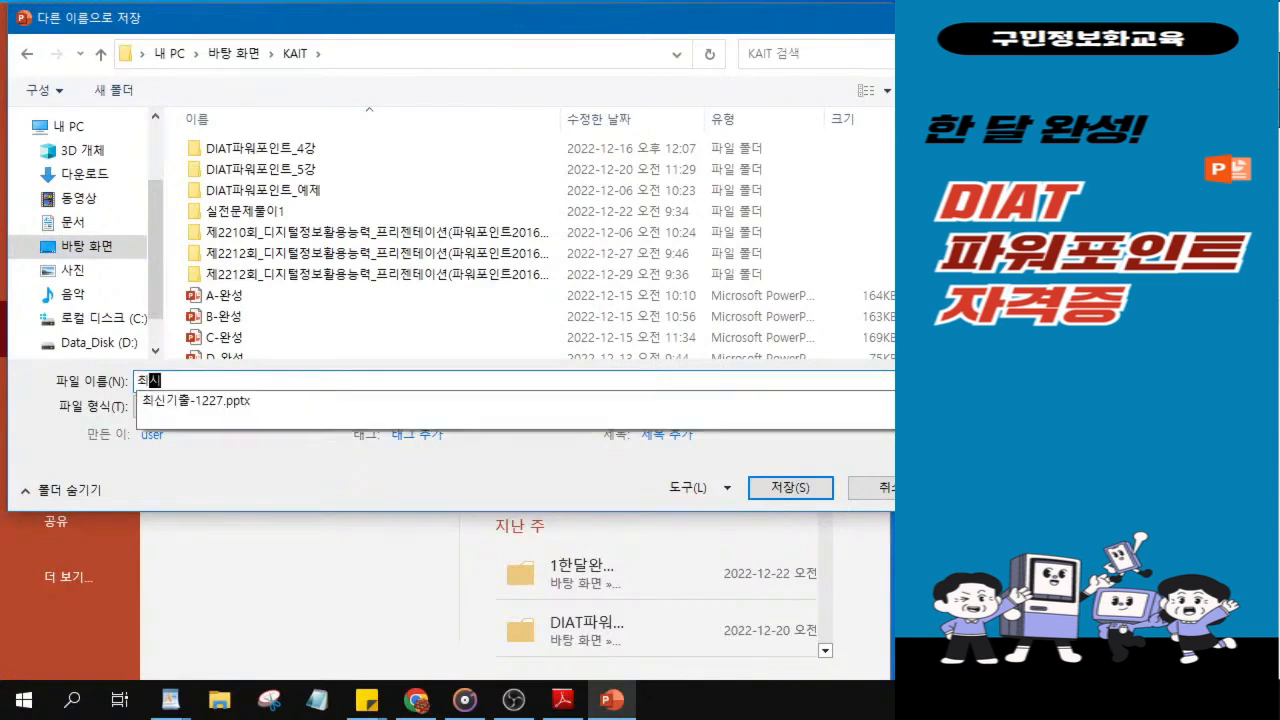
type("기출무")
type("문제-")
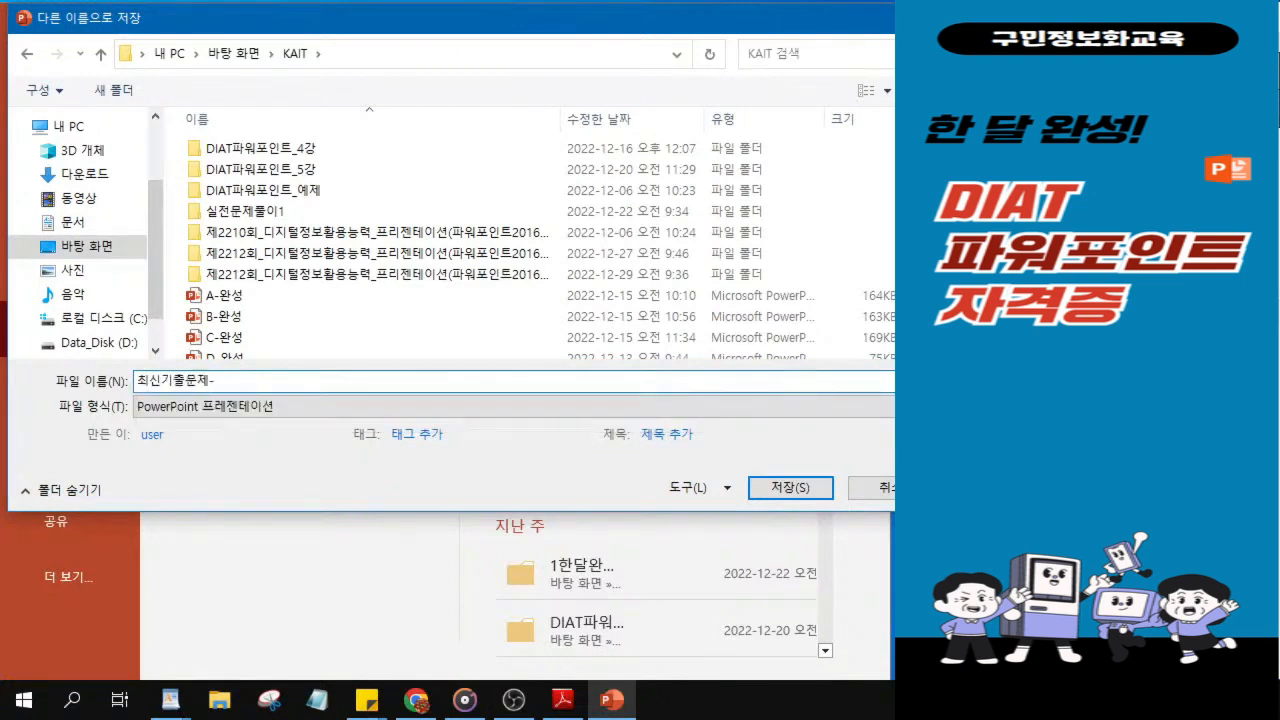
type("1229")
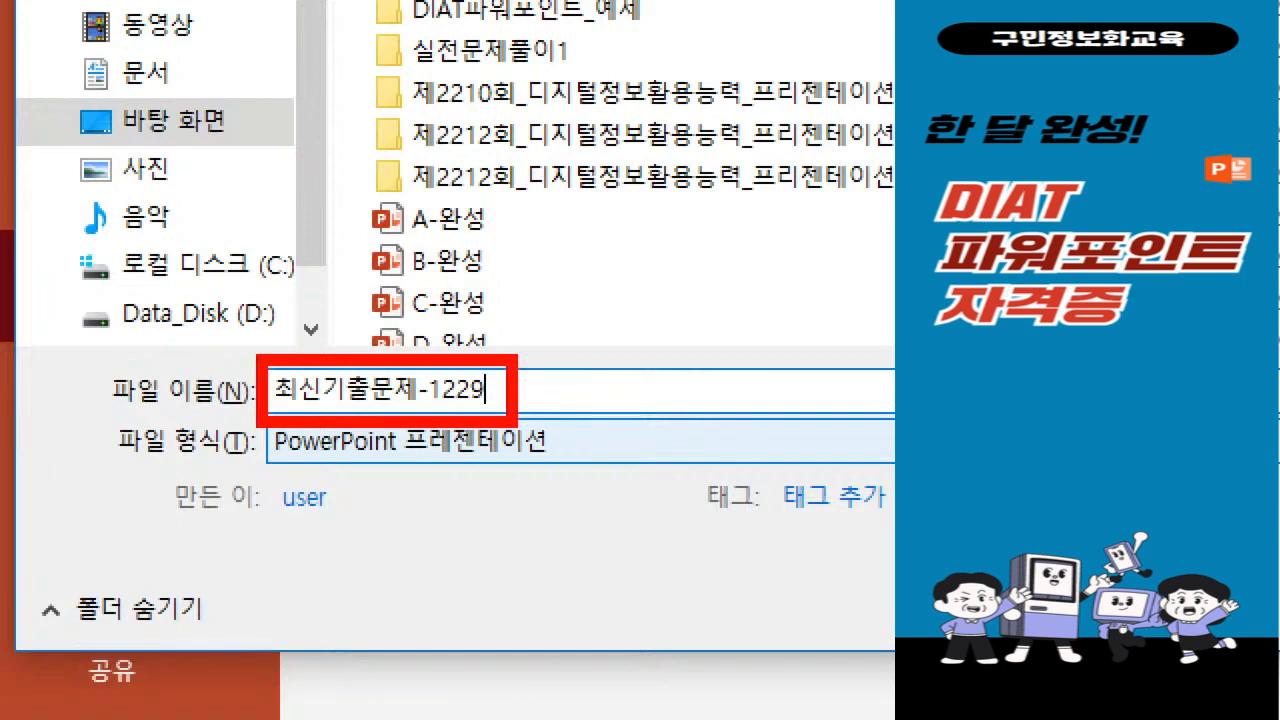
key("Escape")
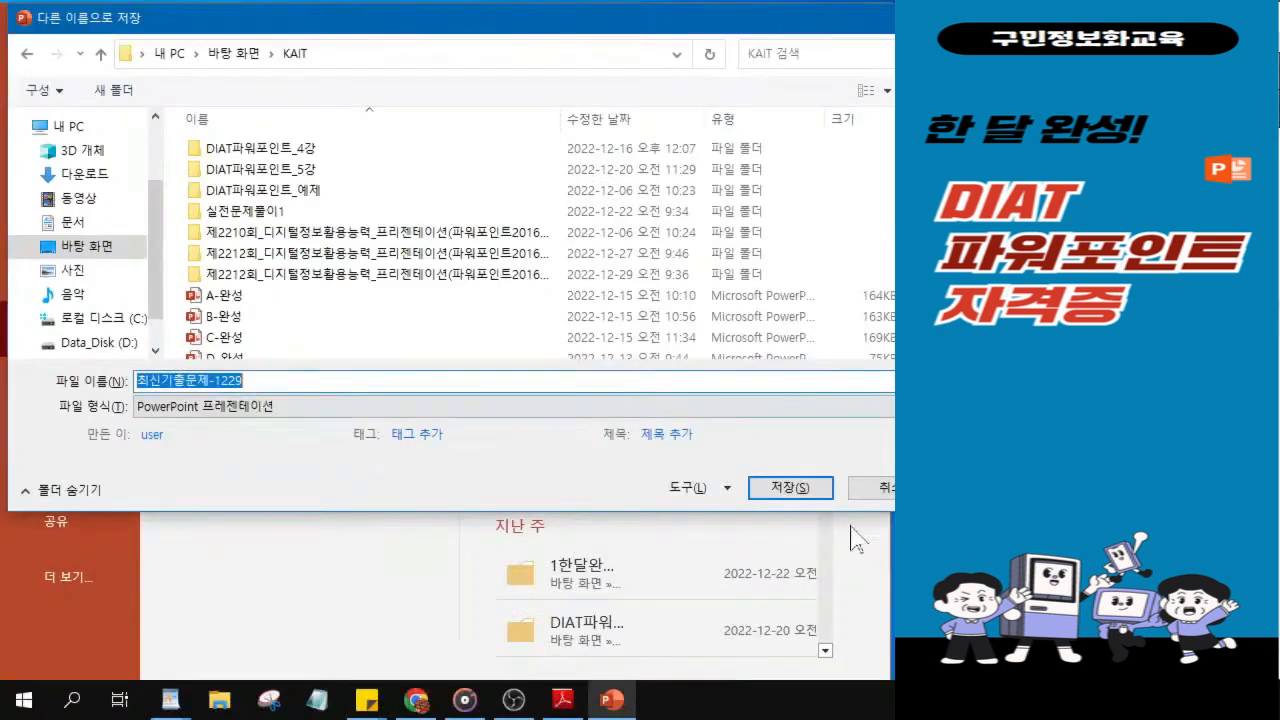
left_click(779, 495)
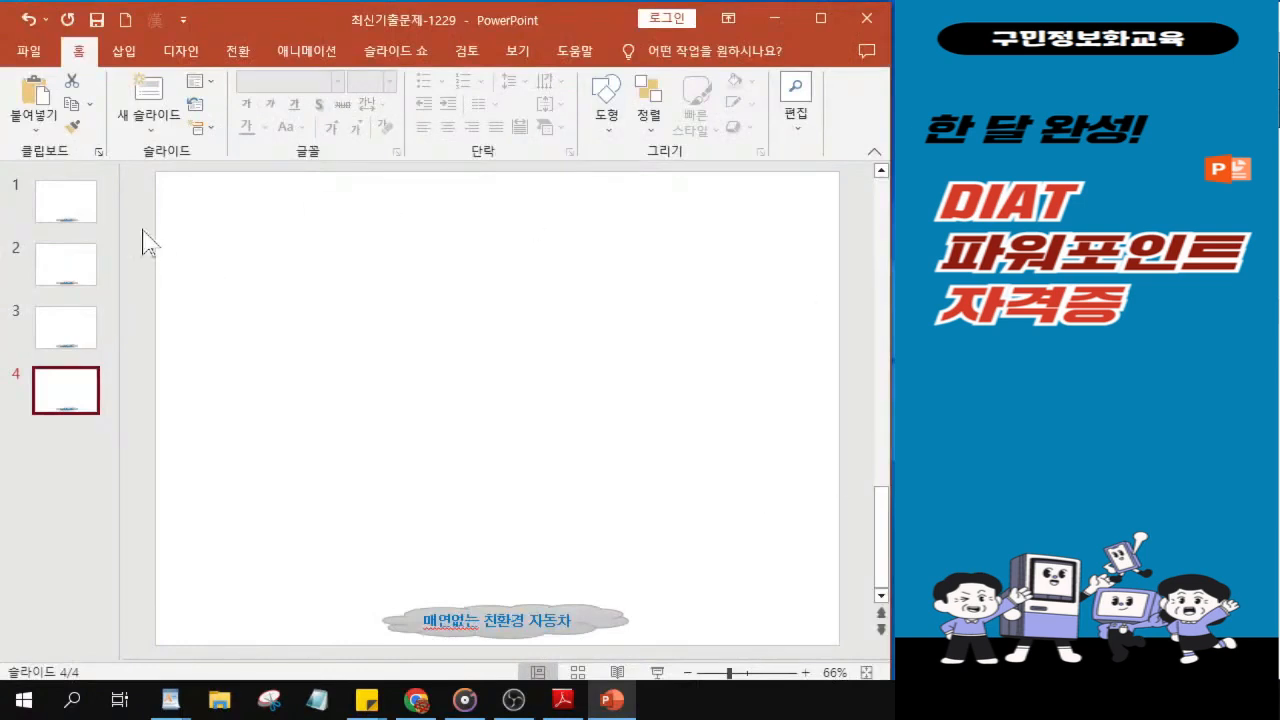
Step: Switch to the exam PDF in Adobe Reader and examine the first slide's title shape, ring, car picture and underlined text on page 2
left_click(64, 224)
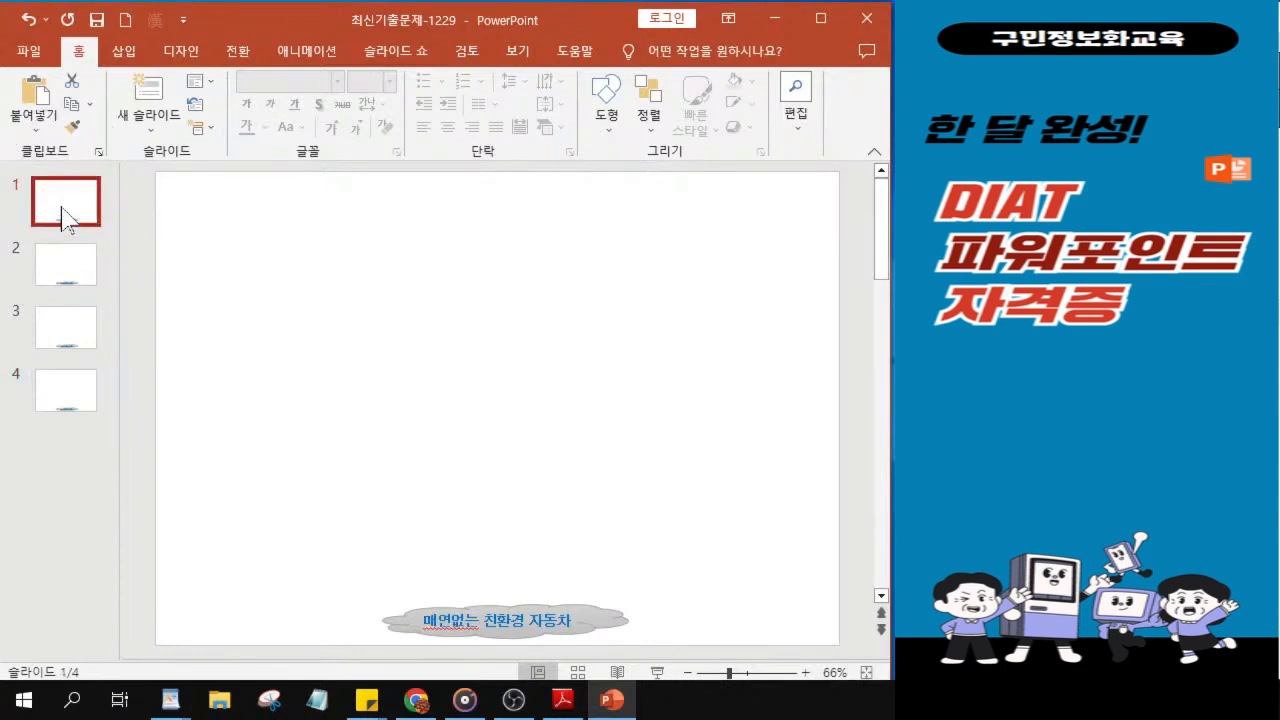
key("alt+Tab")
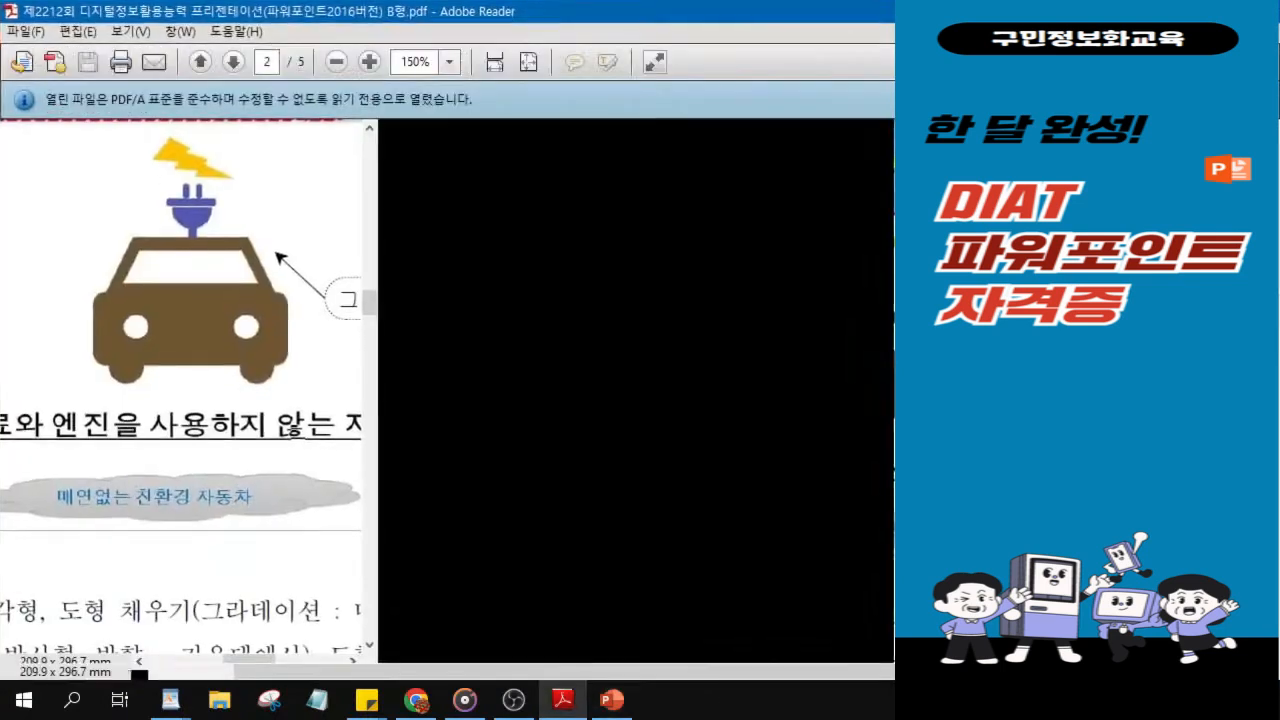
scroll(521, 352, "up", 3)
scroll(520, 355, "up", 1)
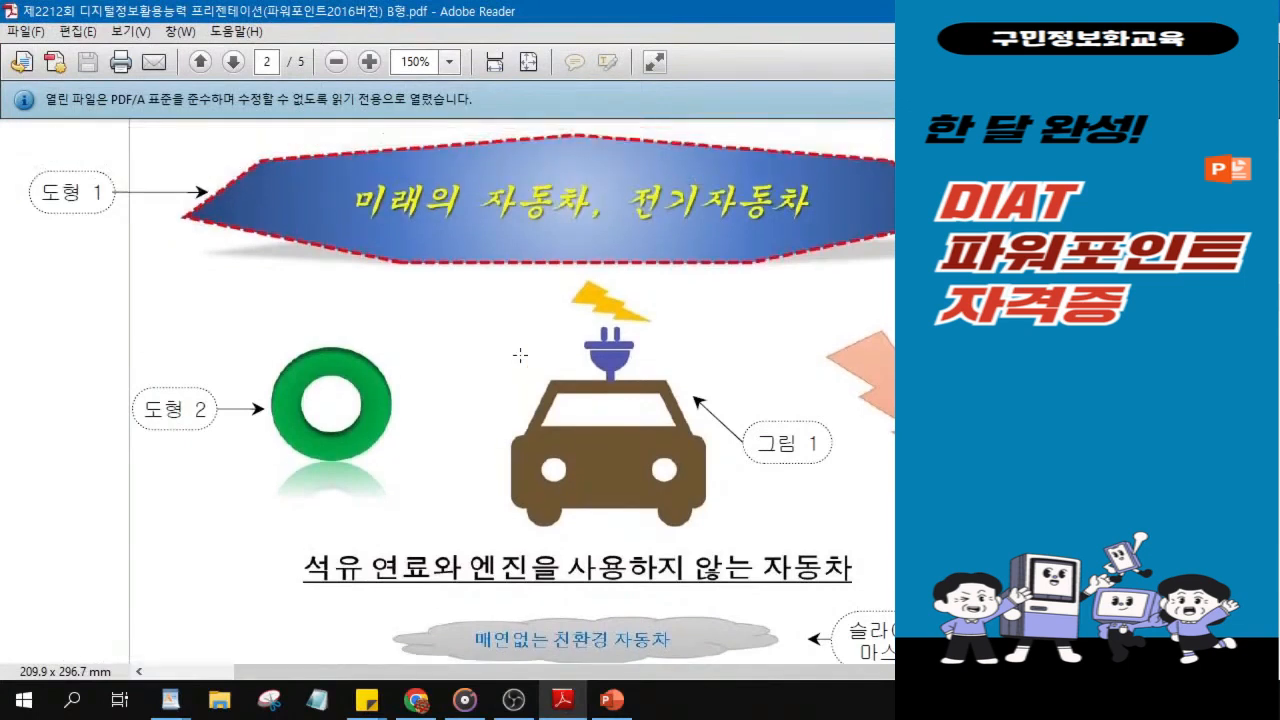
left_click(408, 186)
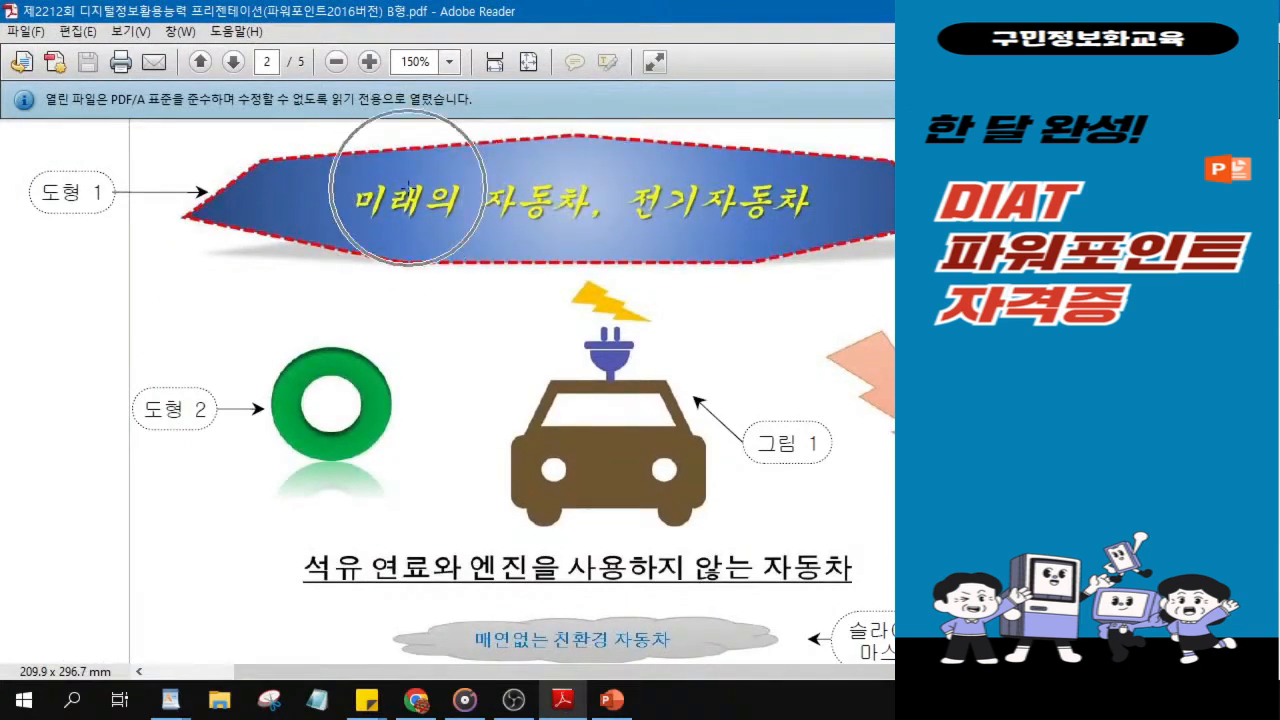
left_click(307, 414)
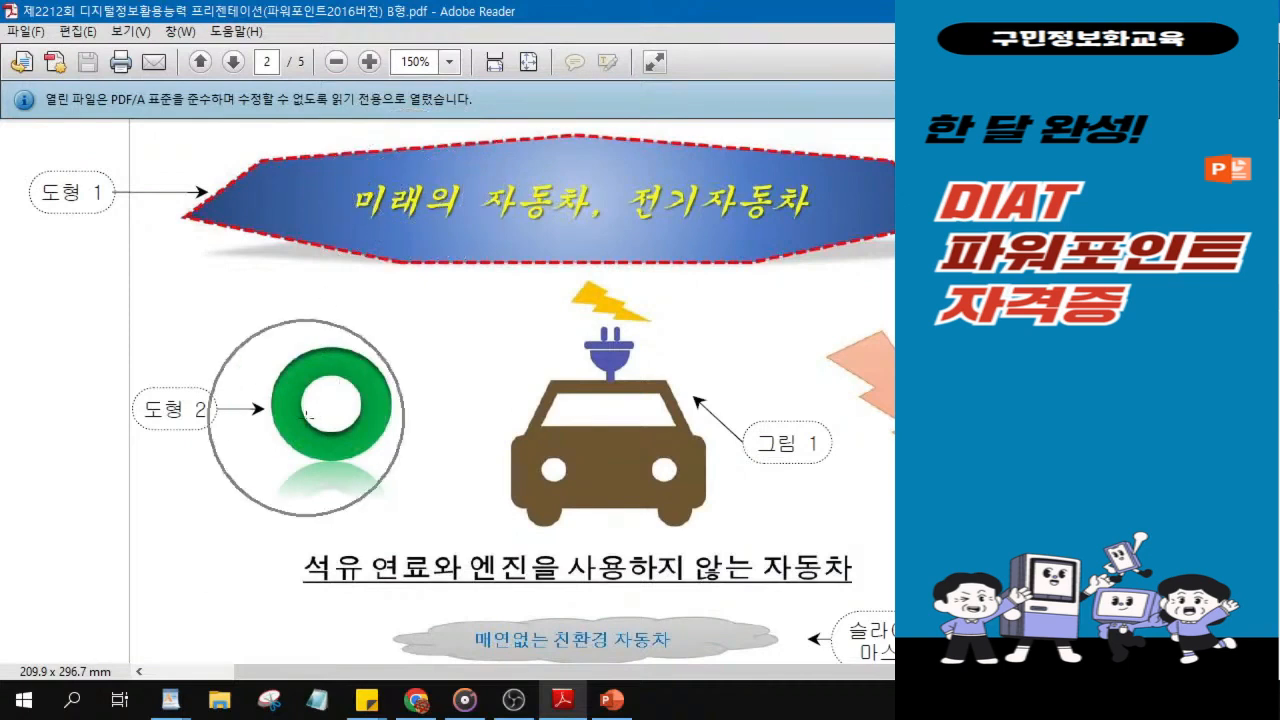
key("ctrl")
key("ctrl")
key("ctrl")
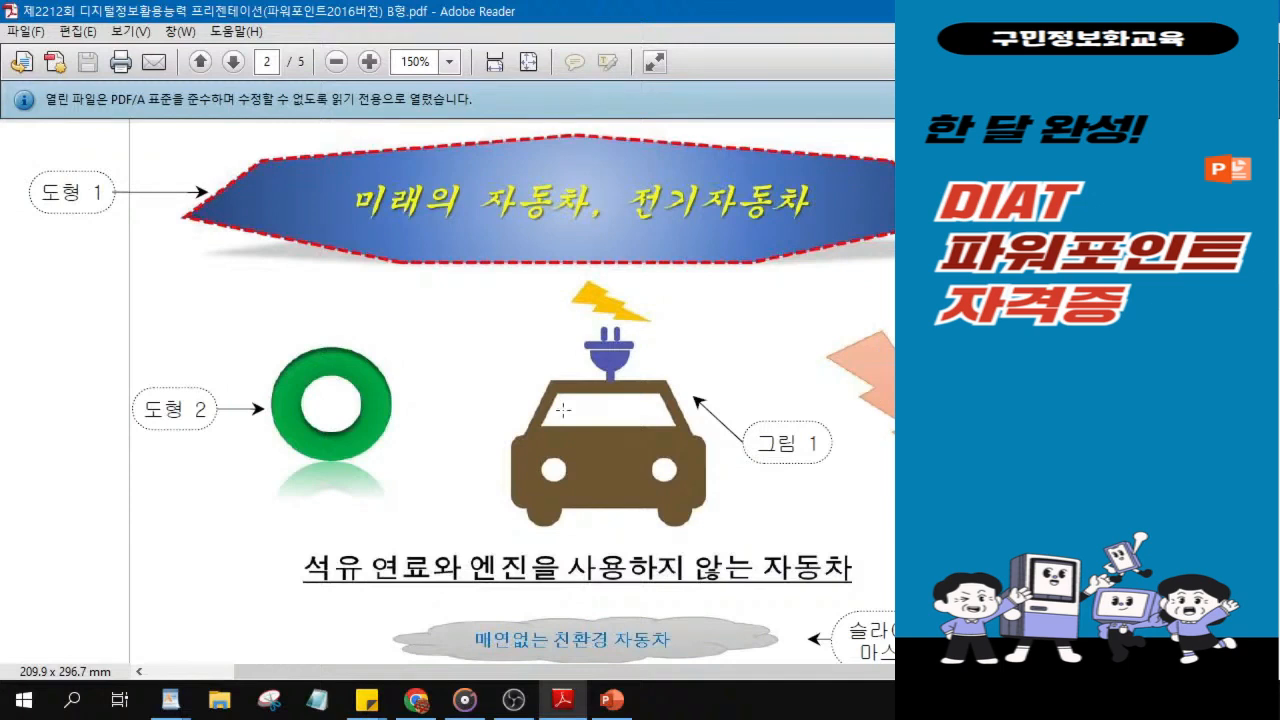
key("ctrl")
key("ctrl")
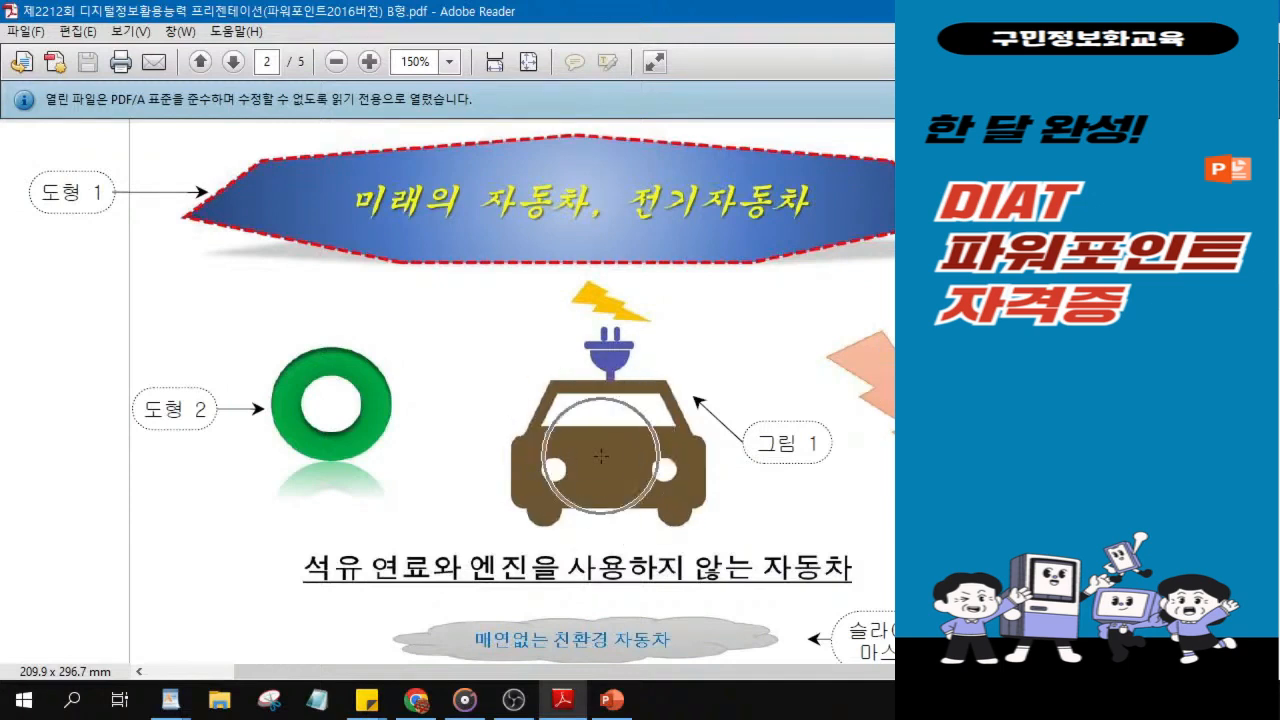
key("ctrl")
key("ctrl")
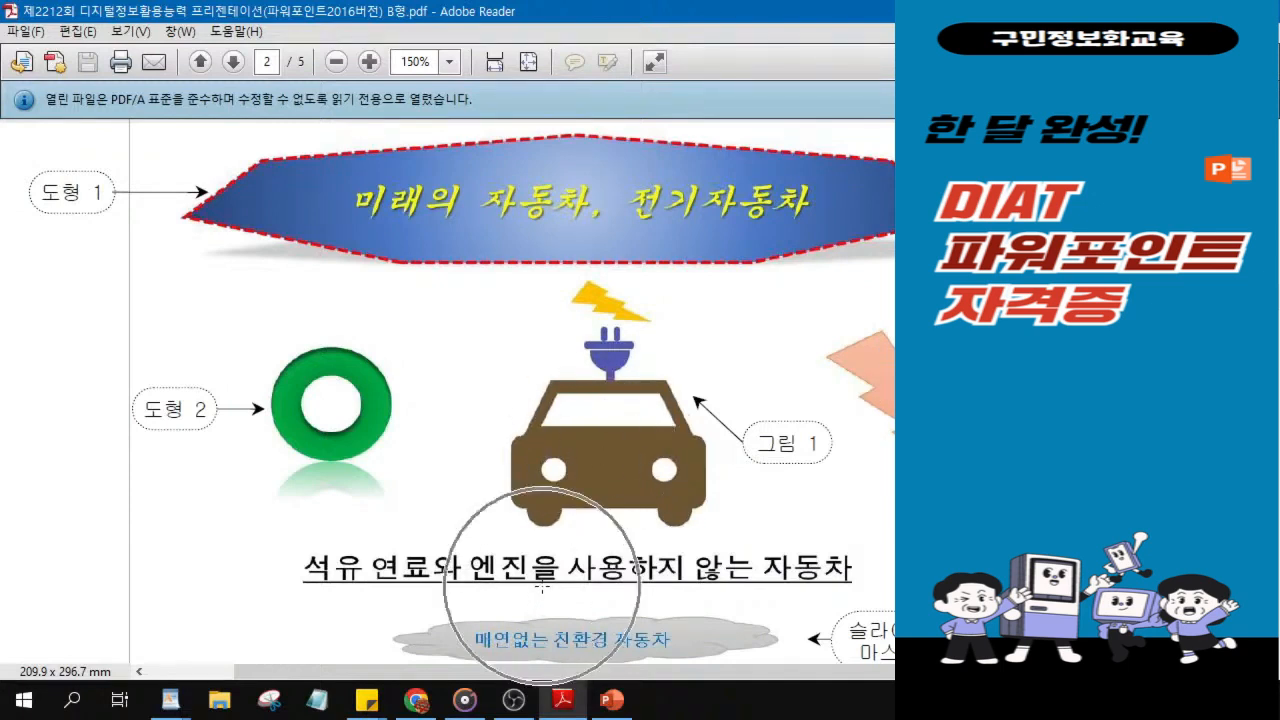
left_click_drag(890, 12, 1279, 34)
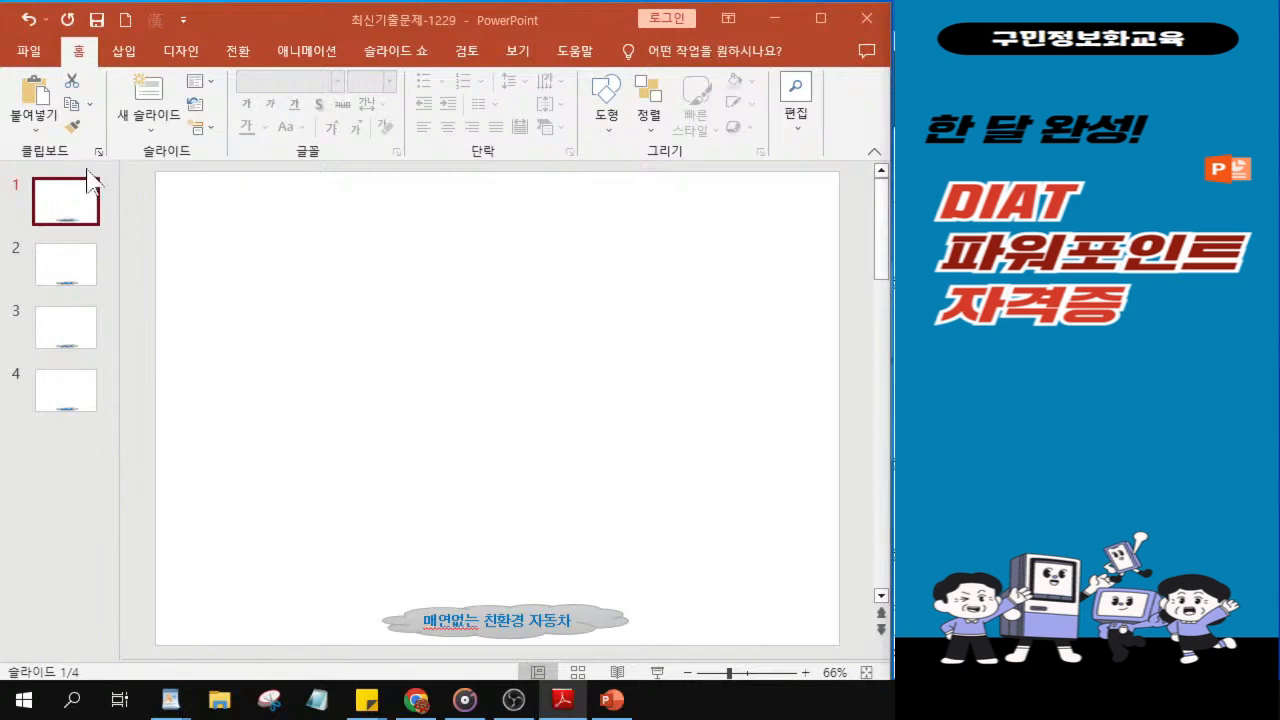
Step: Return to PowerPoint, draw a wide heptagon across the upper part of slide 1, and adjust its position and height
left_click(58, 216)
left_click(58, 216)
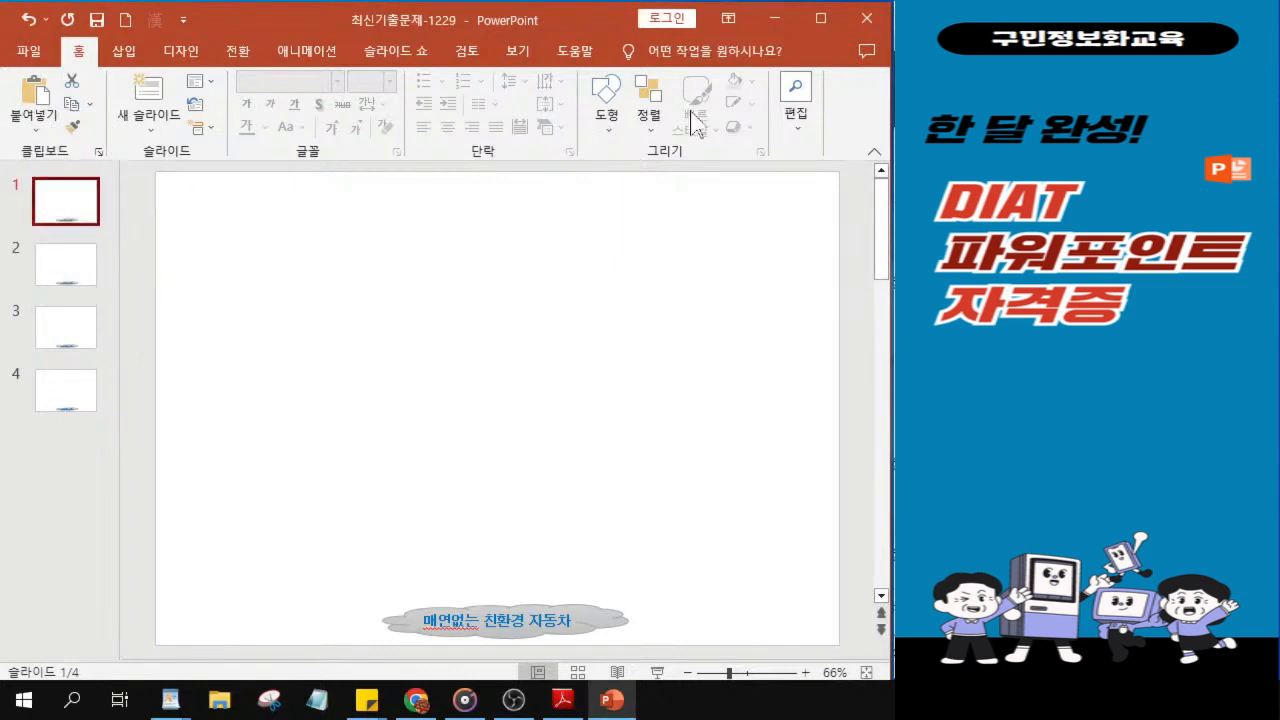
left_click(615, 130)
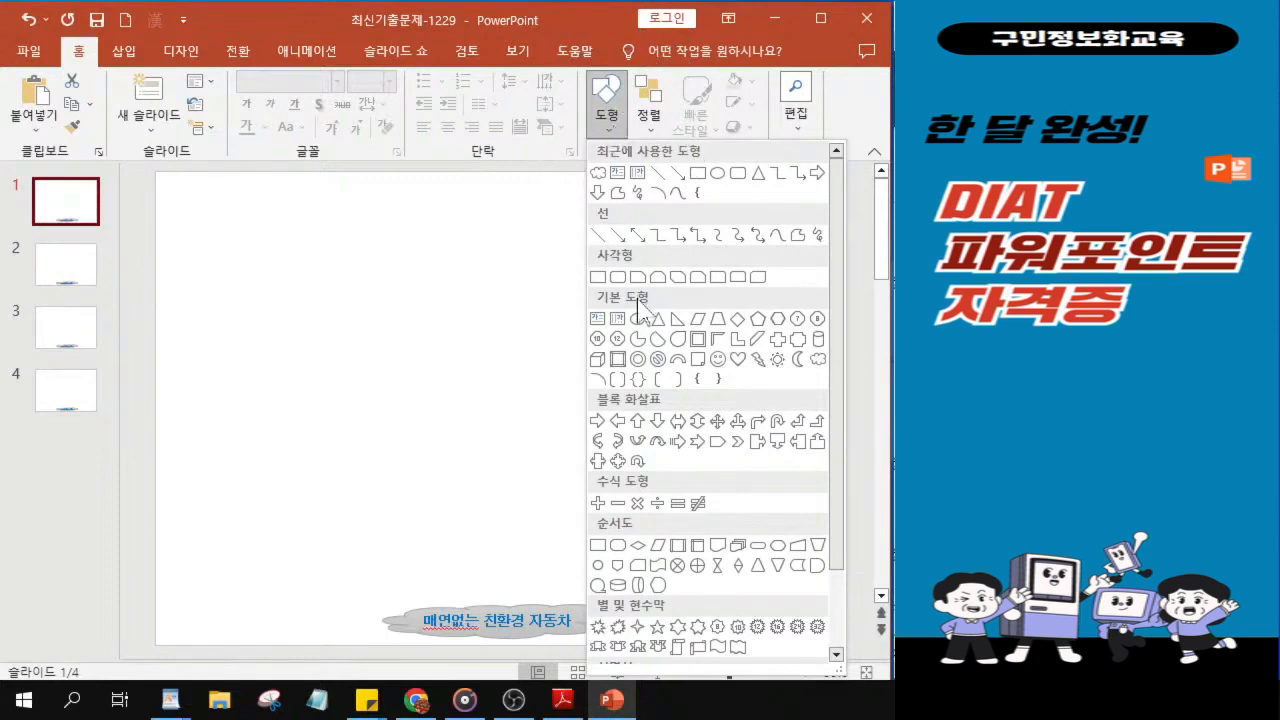
left_click(796, 320)
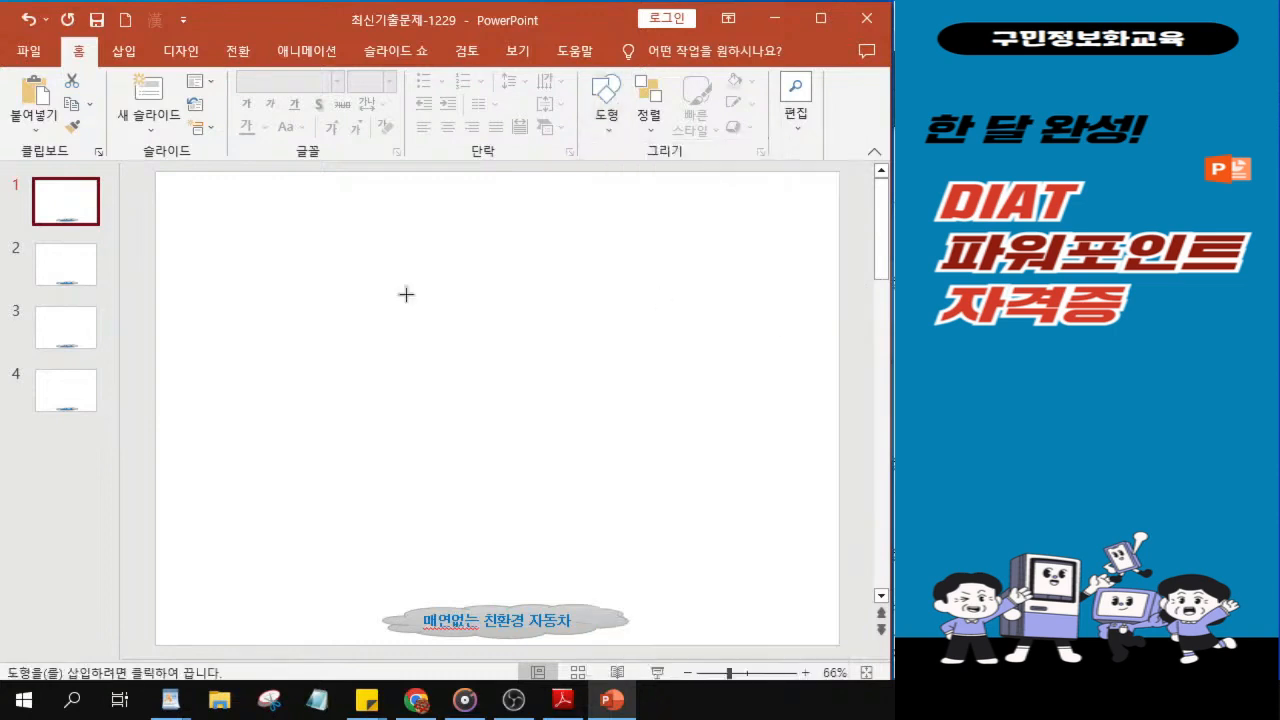
mouse_move(226, 209)
left_mouse_down()
mouse_move(476, 306)
mouse_move(760, 314)
mouse_move(397, 223)
mouse_move(695, 270)
mouse_move(787, 300)
left_mouse_up()
left_click_drag(571, 246, 571, 236)
left_click_drag(507, 289, 508, 291)
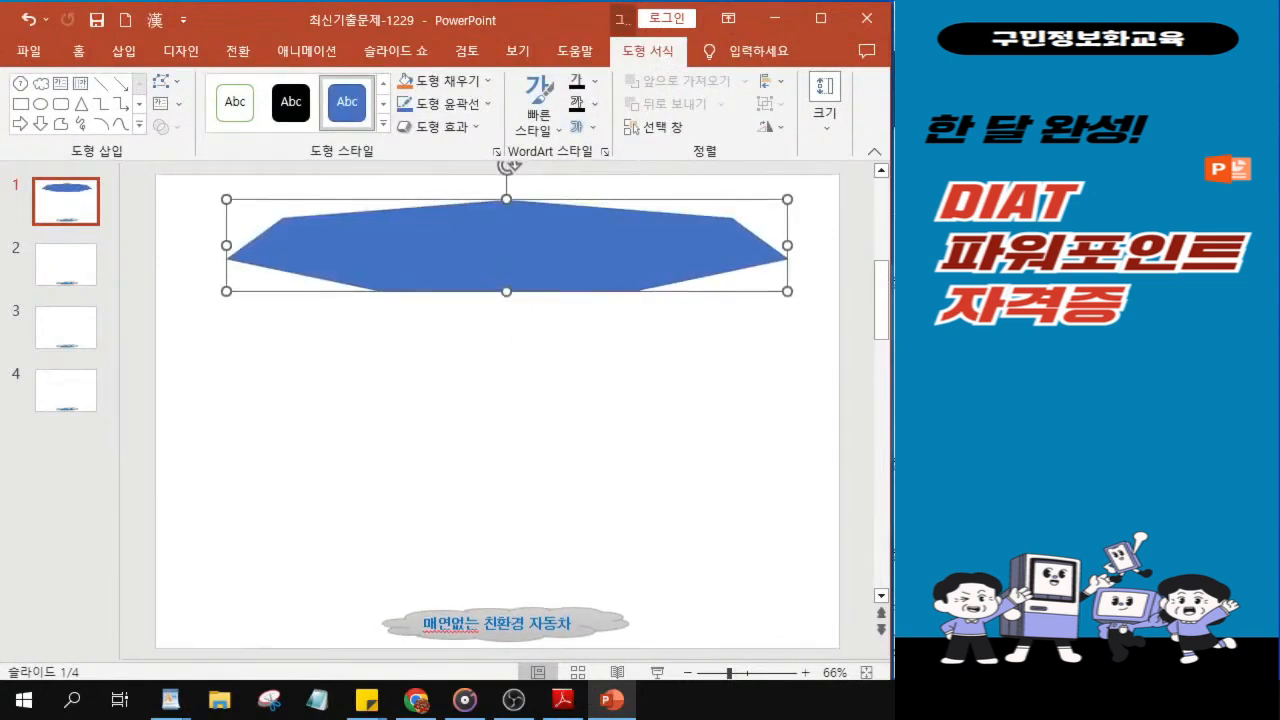
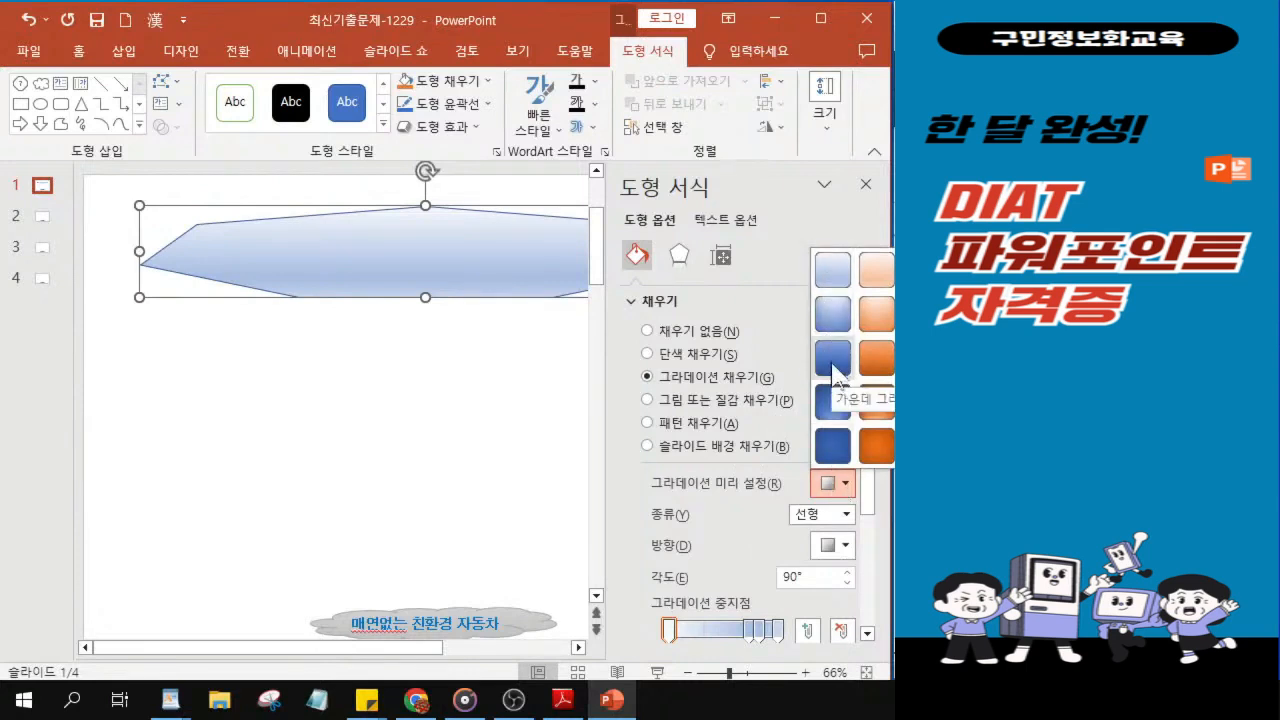
Step: Fill the heptagon with the blue radial (방사형) gradient preset from the fourth row of presets
key("ctrl")
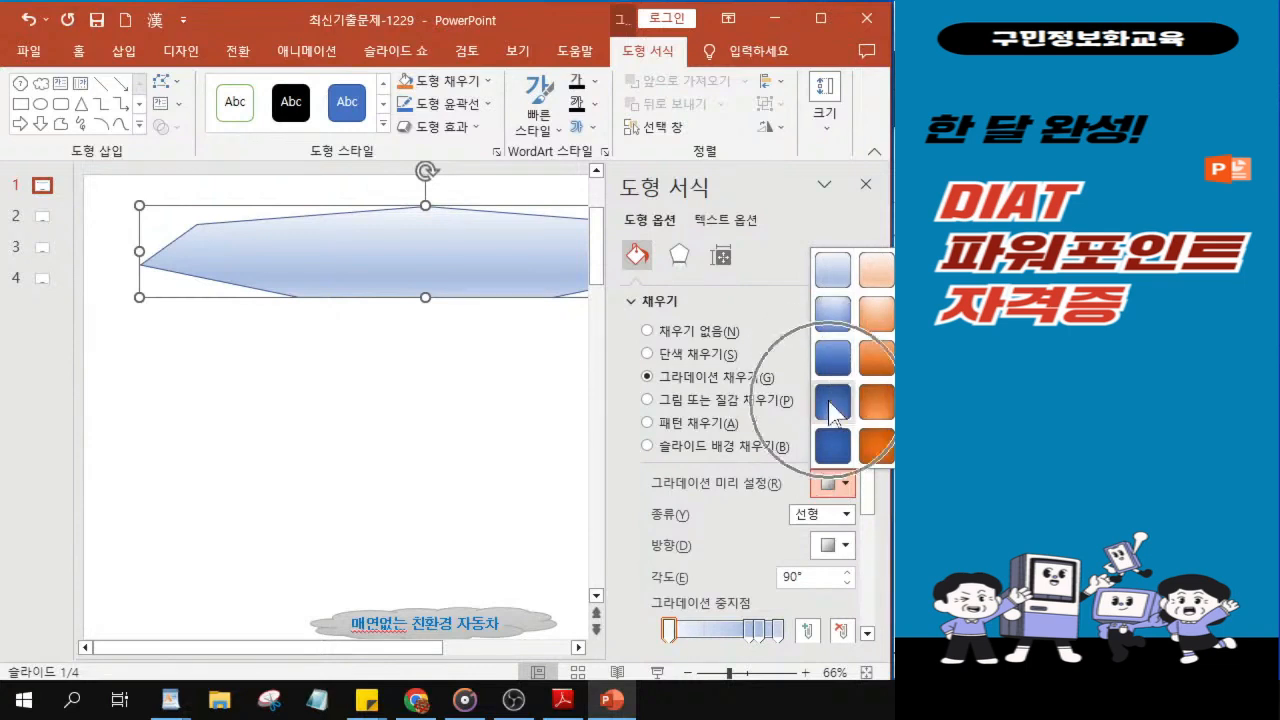
left_click(829, 402)
key("ctrl")
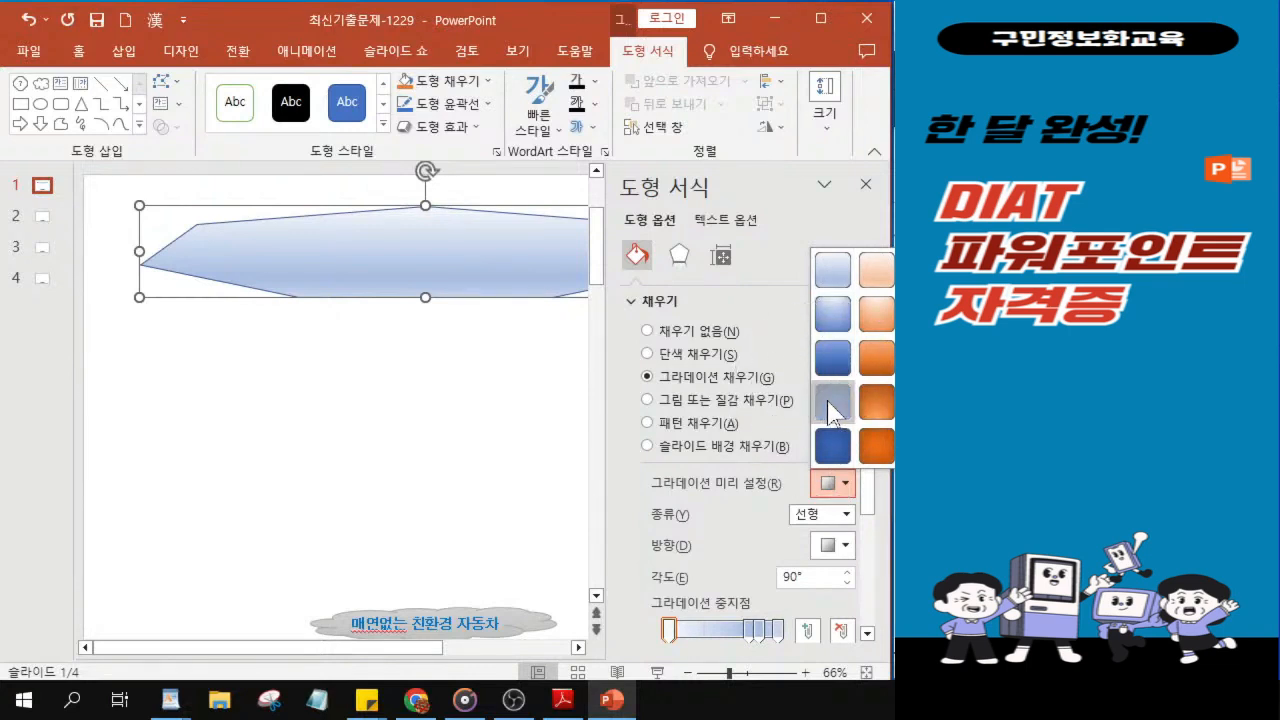
key("ctrl")
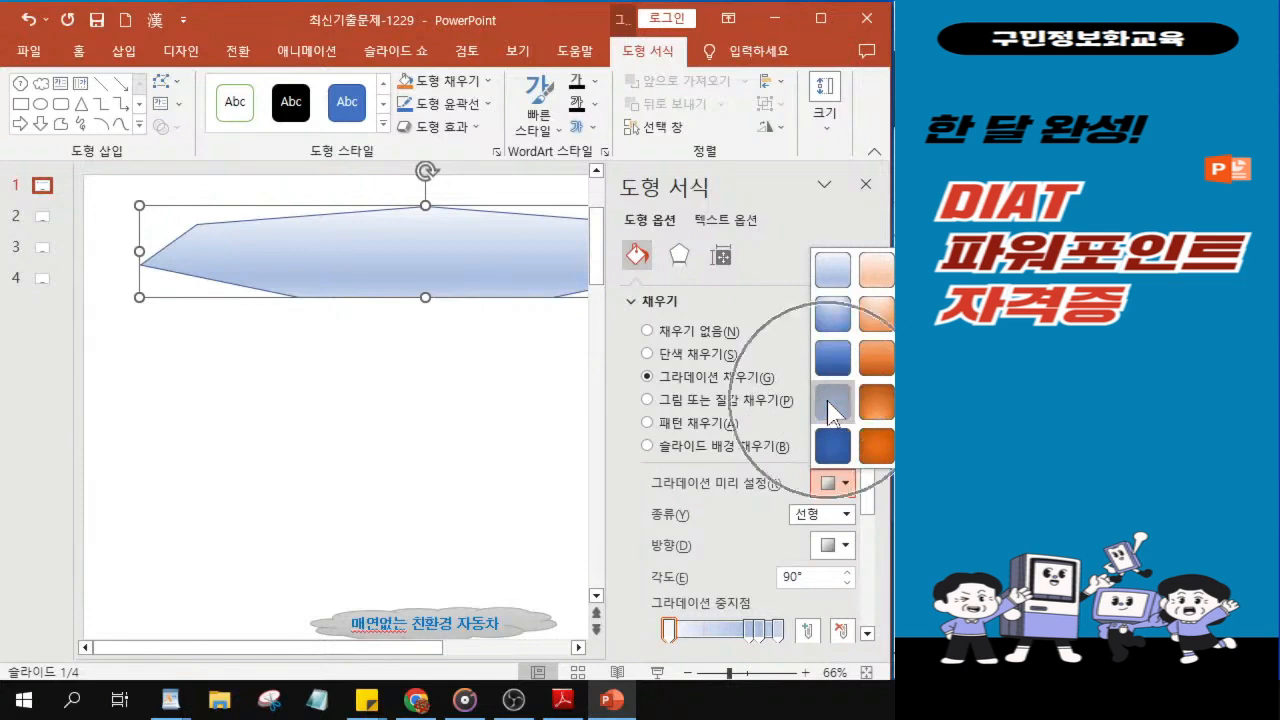
key("ctrl")
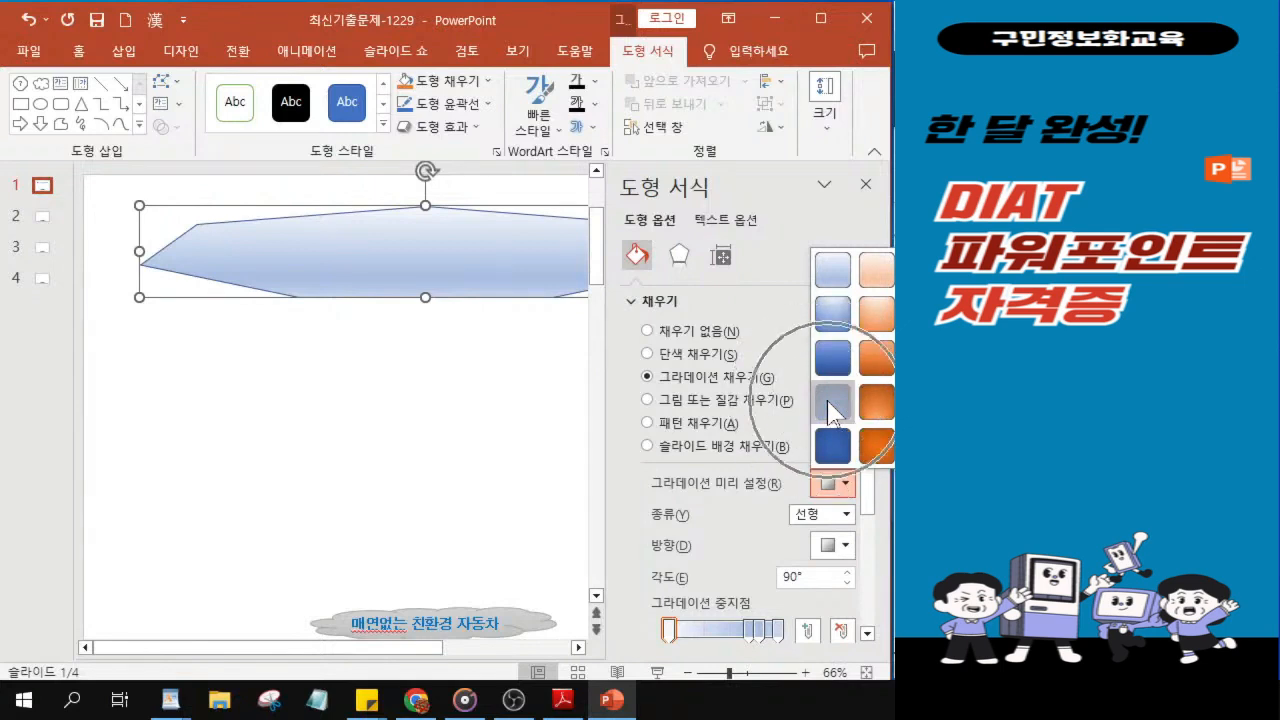
key("ctrl")
key("ctrl")
key("ctrl")
key("ctrl")
key("ctrl")
key("ctrl")
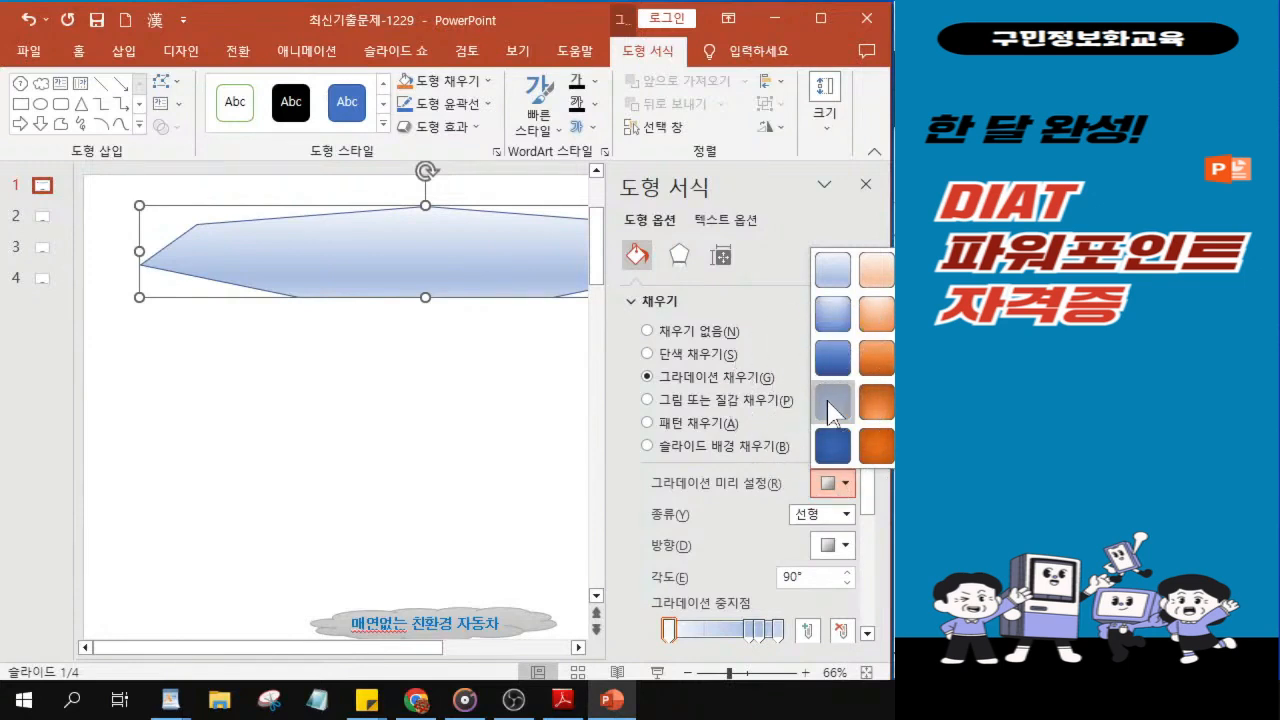
left_click(831, 405)
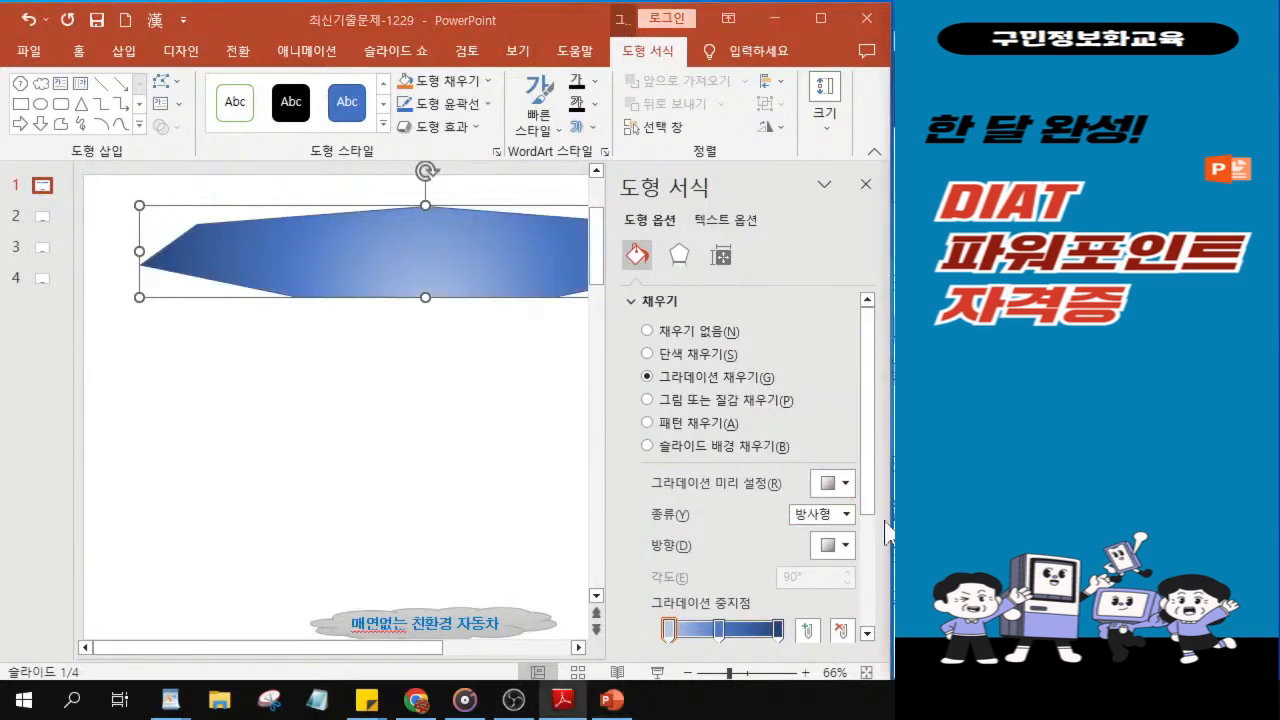
Step: Set the heptagon's radial gradient direction to spread from the center
key("ctrl")
left_click(828, 551)
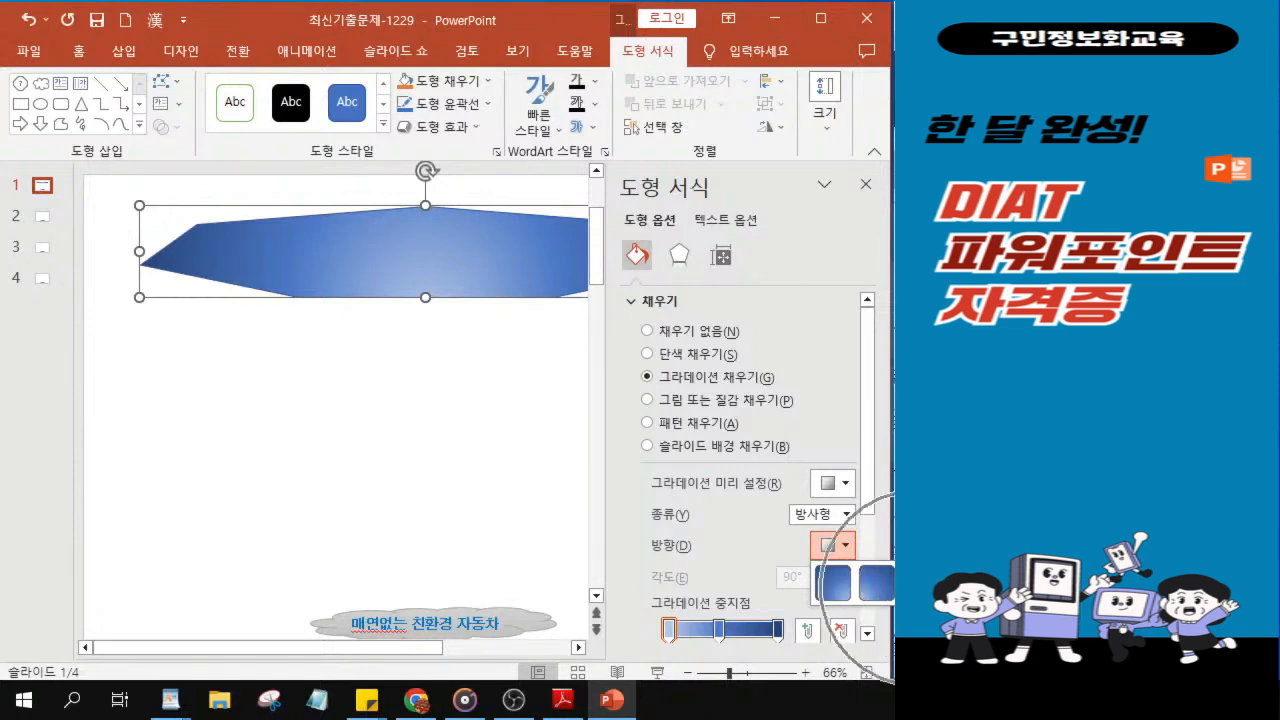
left_click(921, 583)
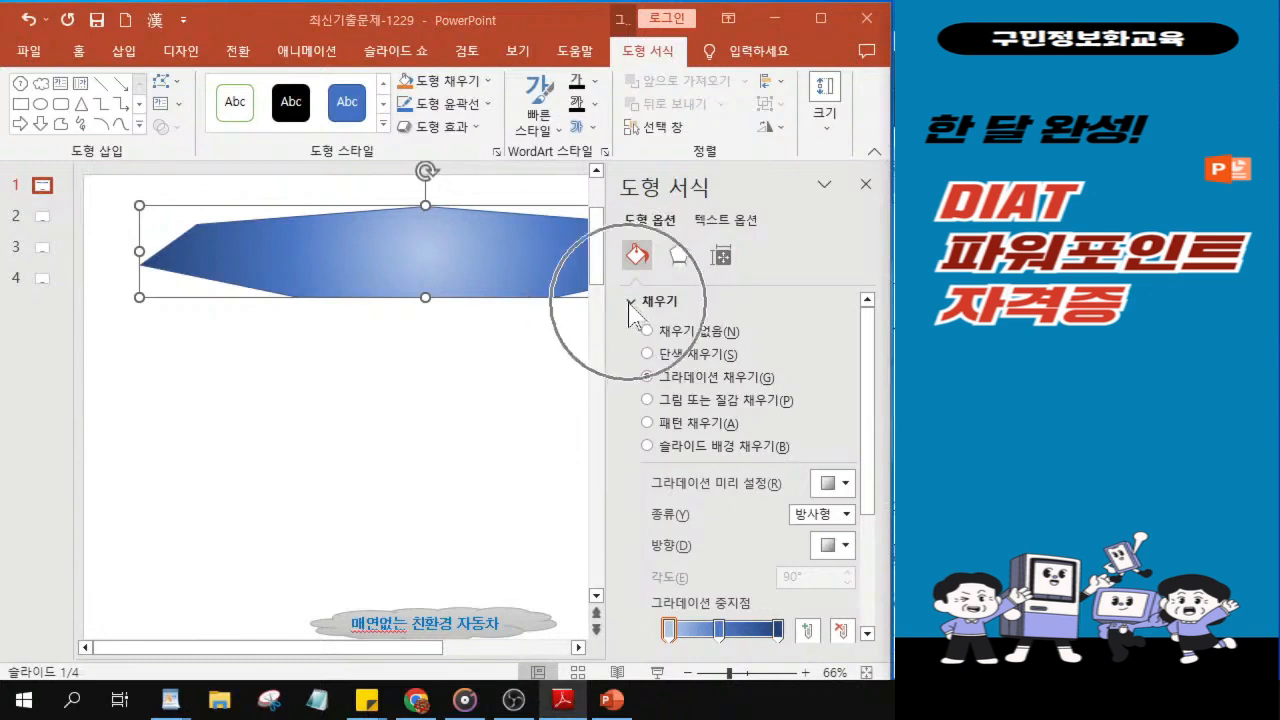
left_click(631, 305)
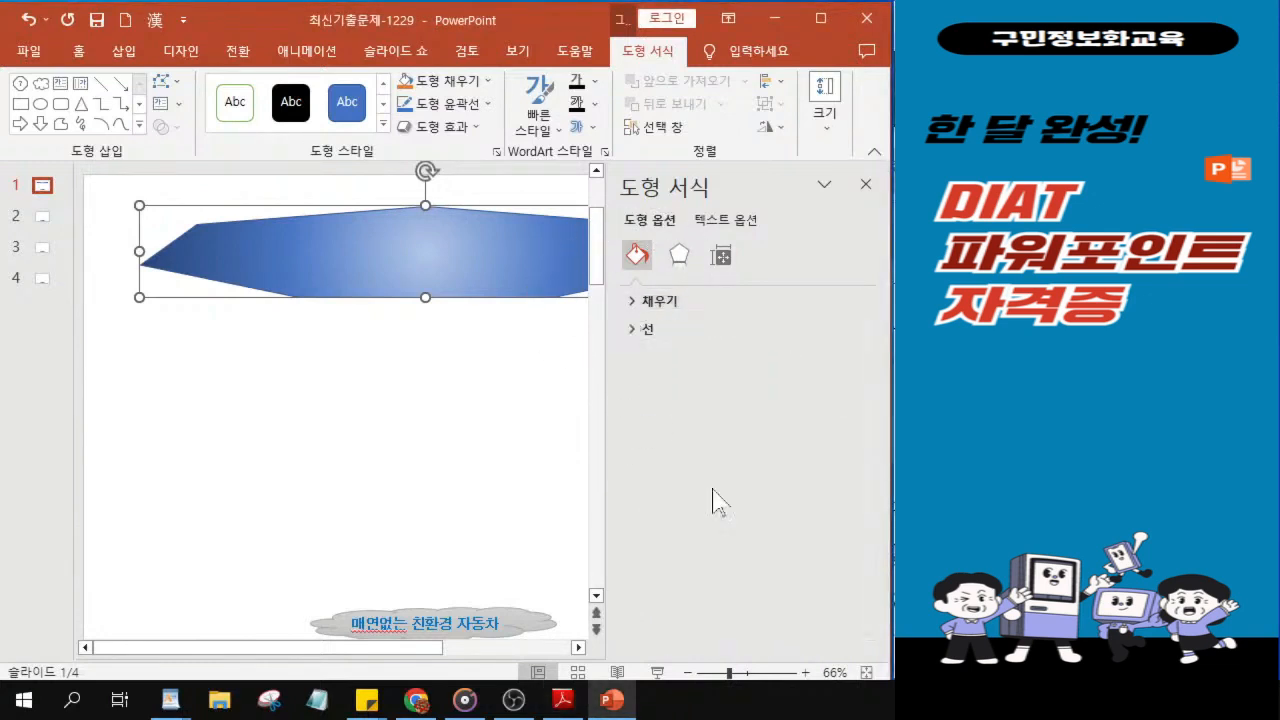
Step: Set the heptagon's outline to a solid standard red line with a width of 3 pt
left_click(638, 330)
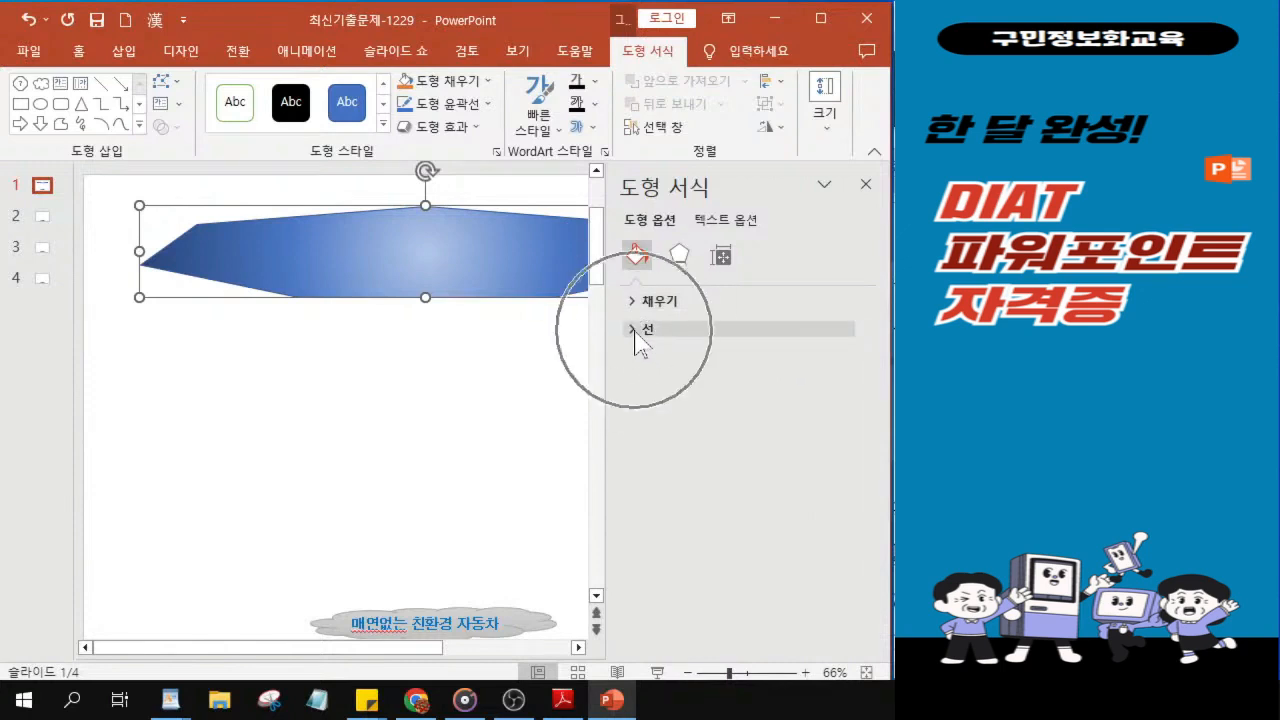
left_click(637, 331)
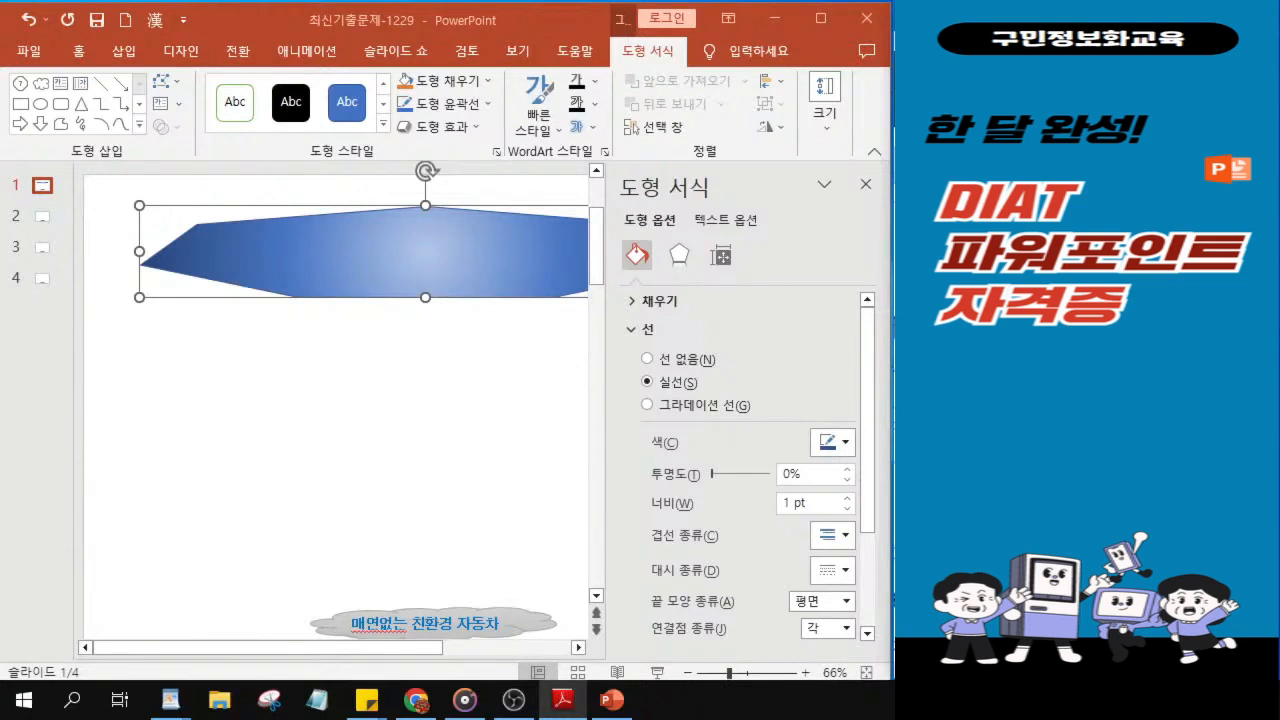
left_click(845, 448)
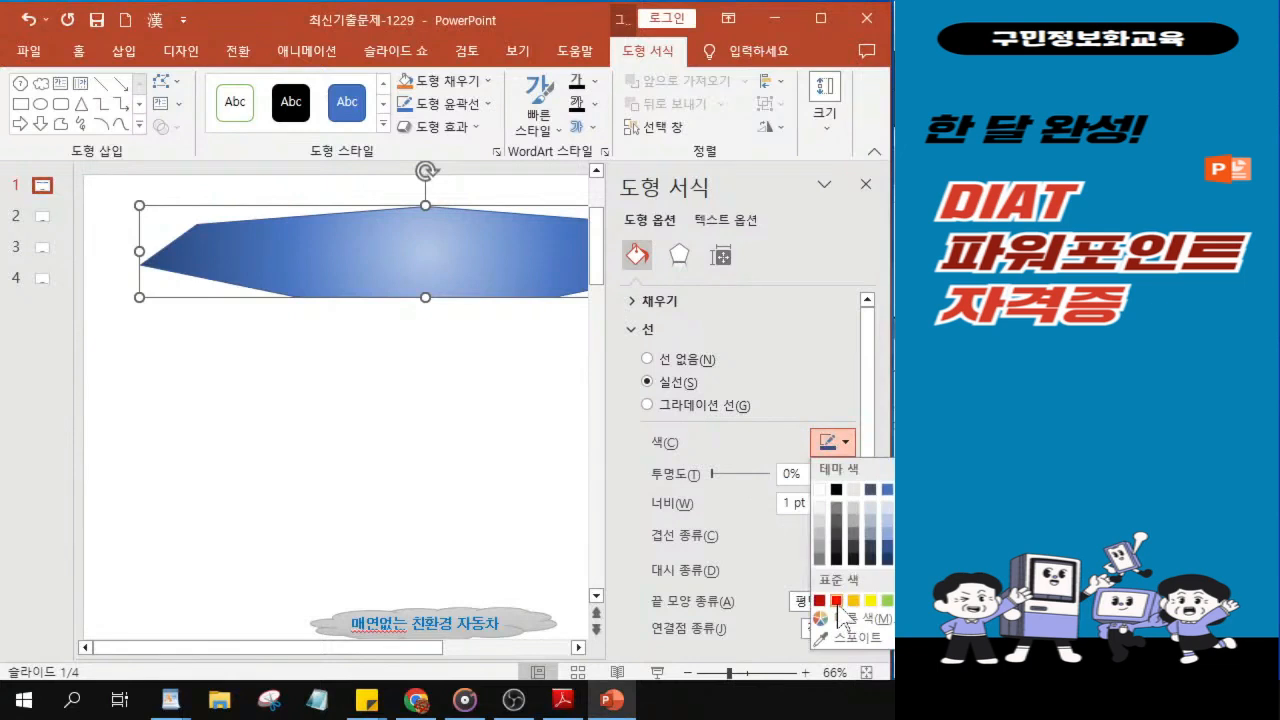
left_click(837, 602)
left_click(837, 601)
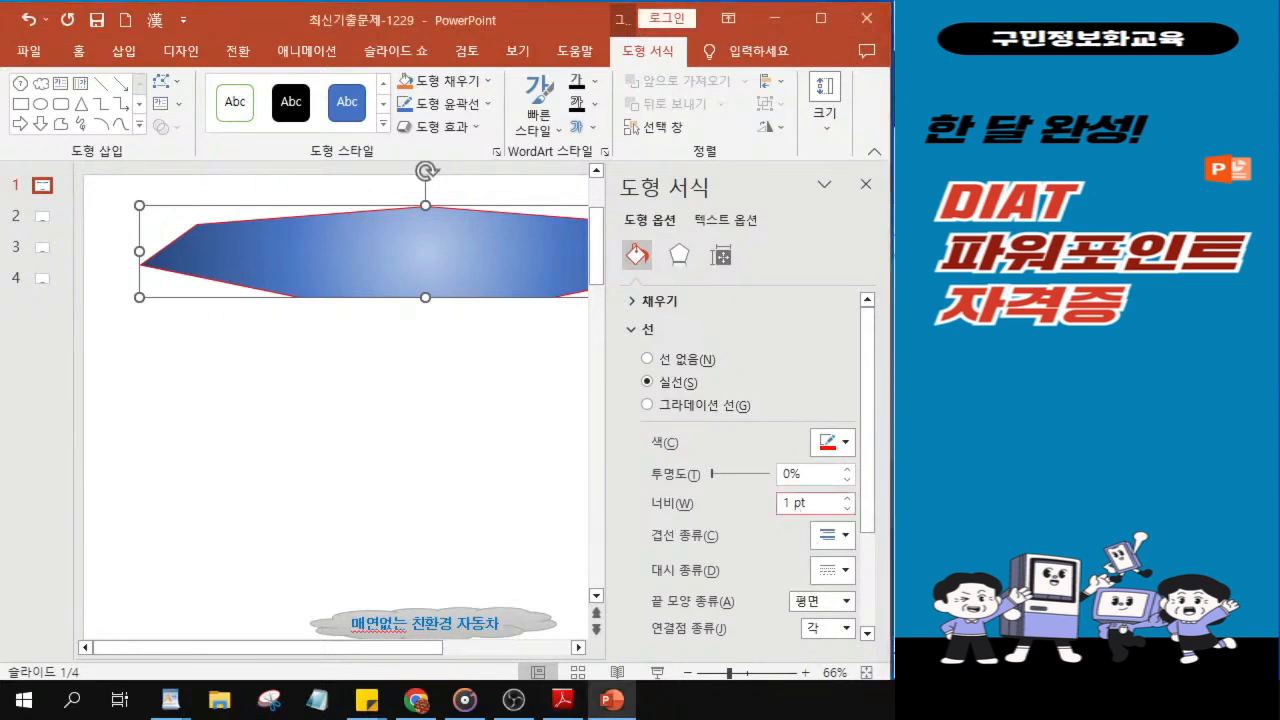
double_click(795, 505)
type("3")
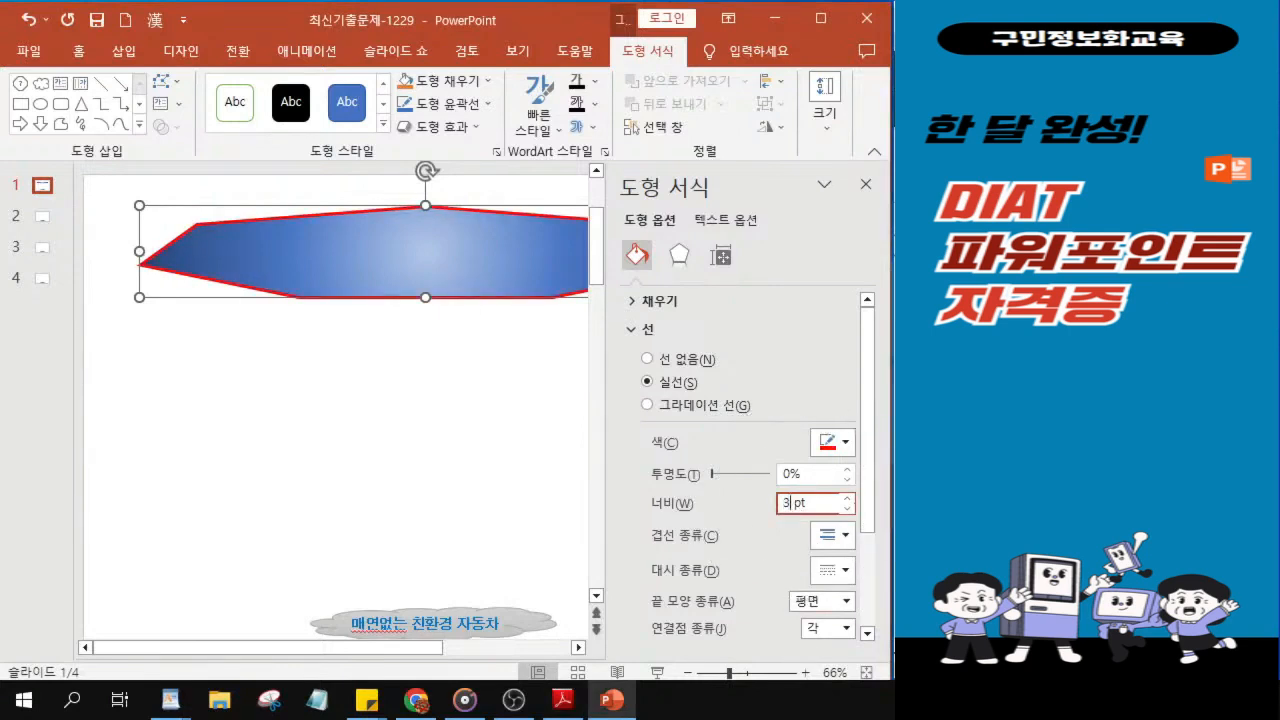
Step: Change the heptagon outline's dash type to the square dot style
key("alt+Tab")
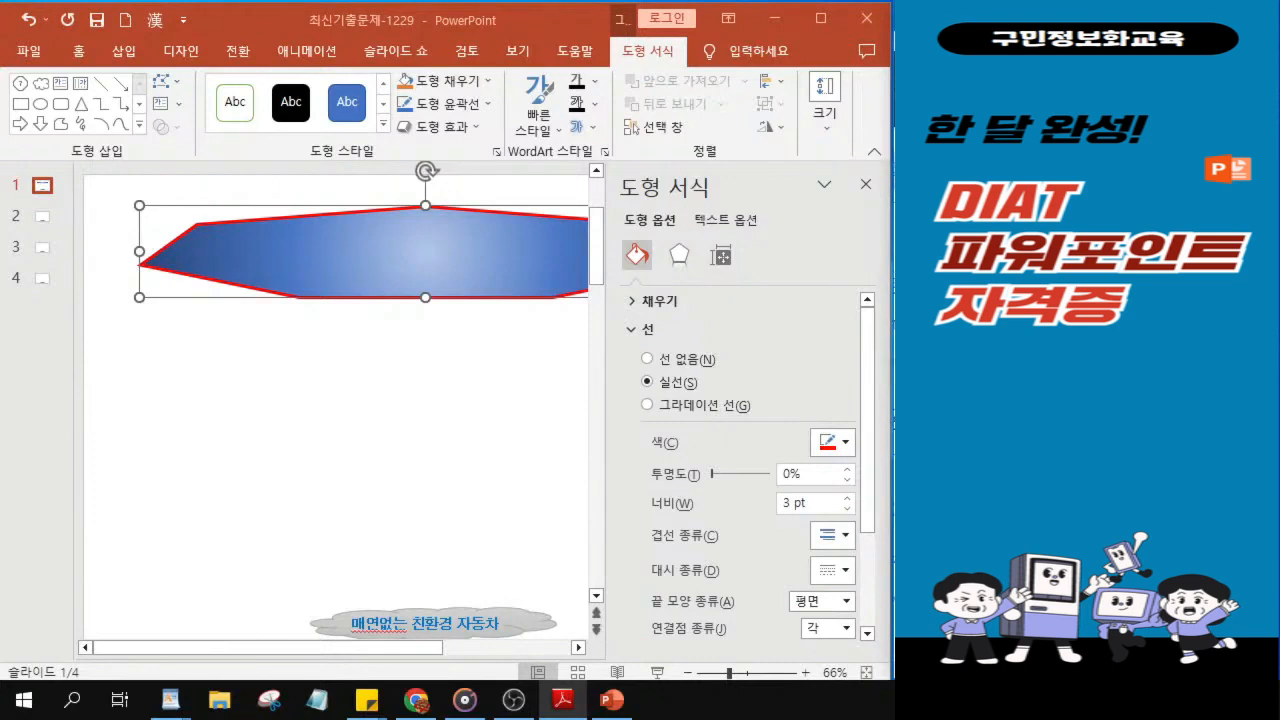
left_click(836, 574)
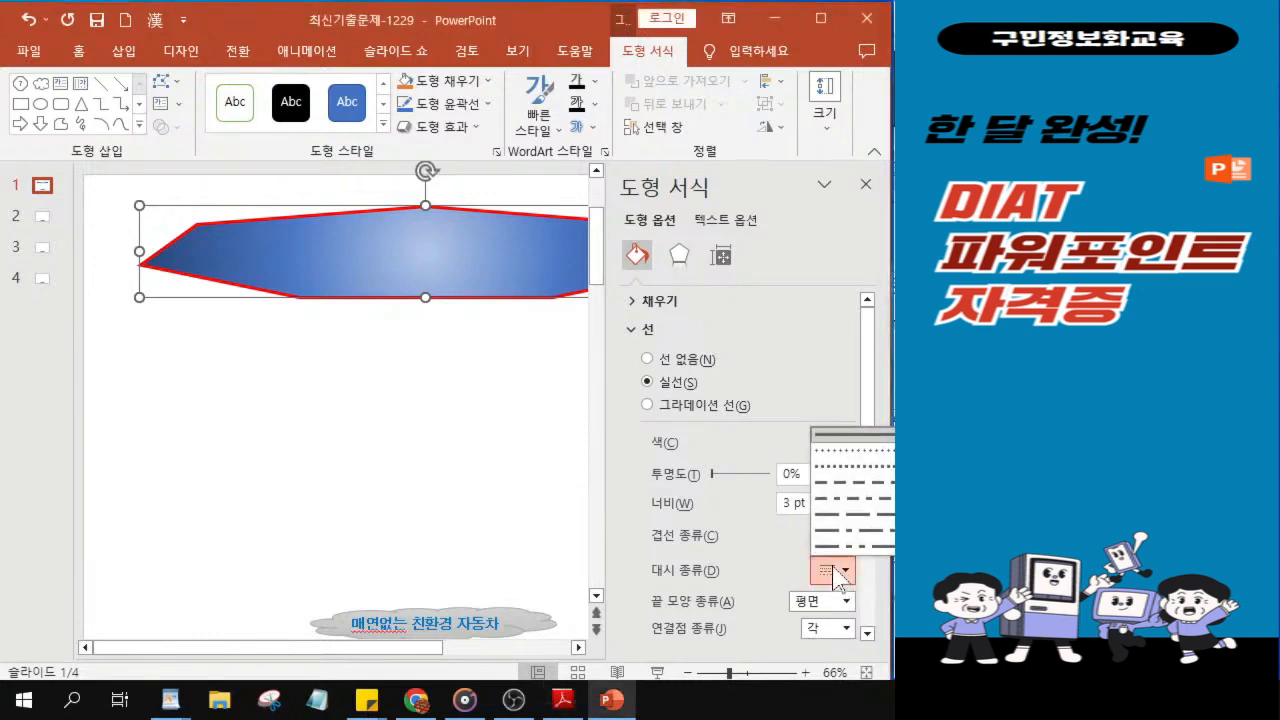
left_click(840, 467)
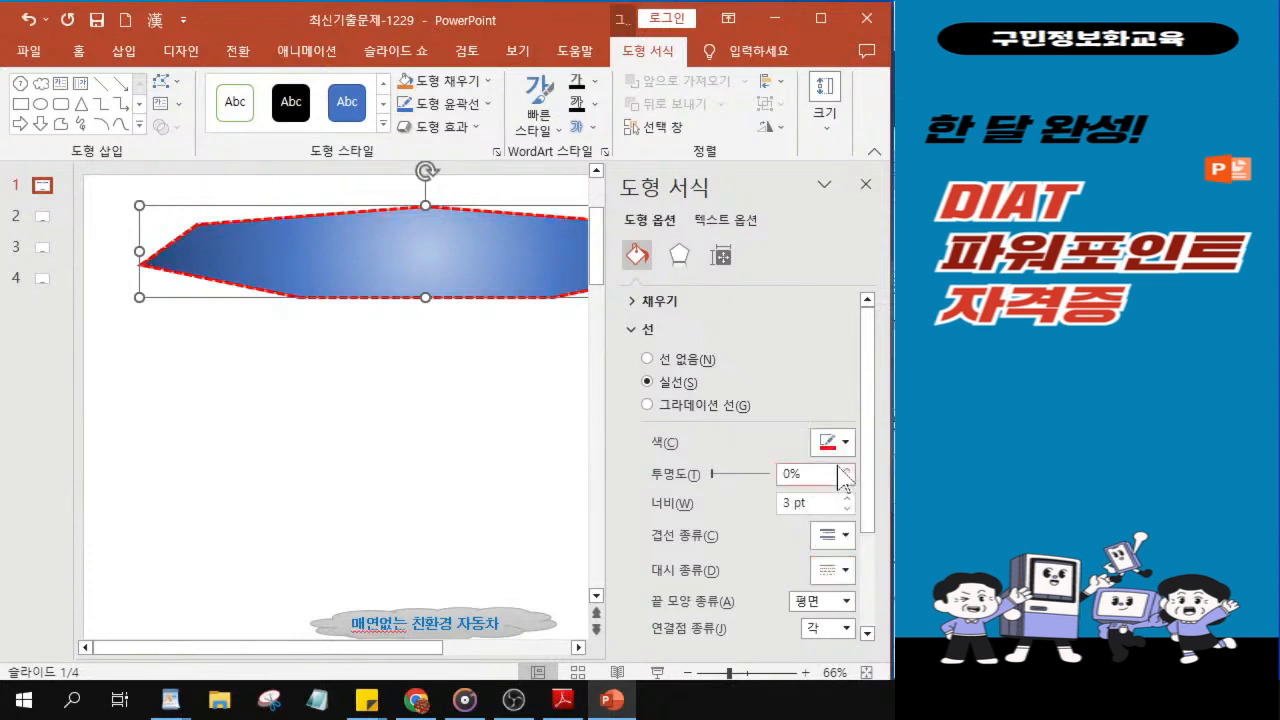
left_click(430, 298)
key("ctrl")
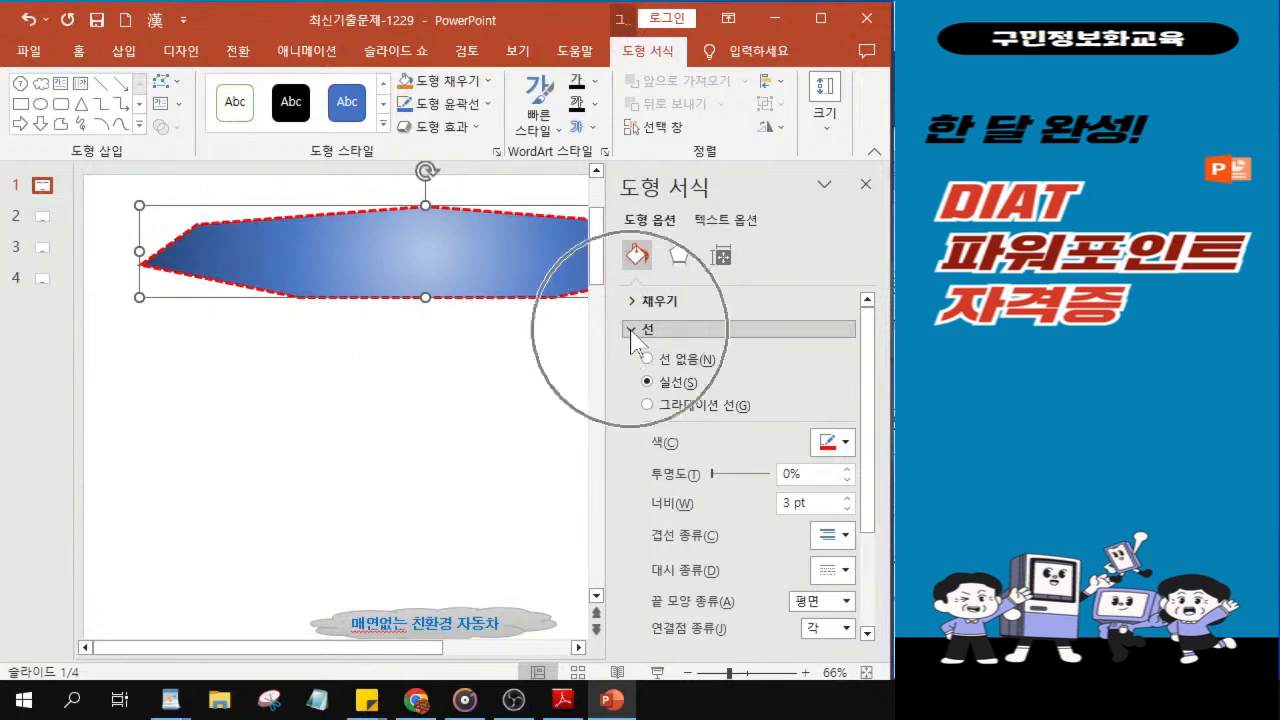
left_click(632, 333)
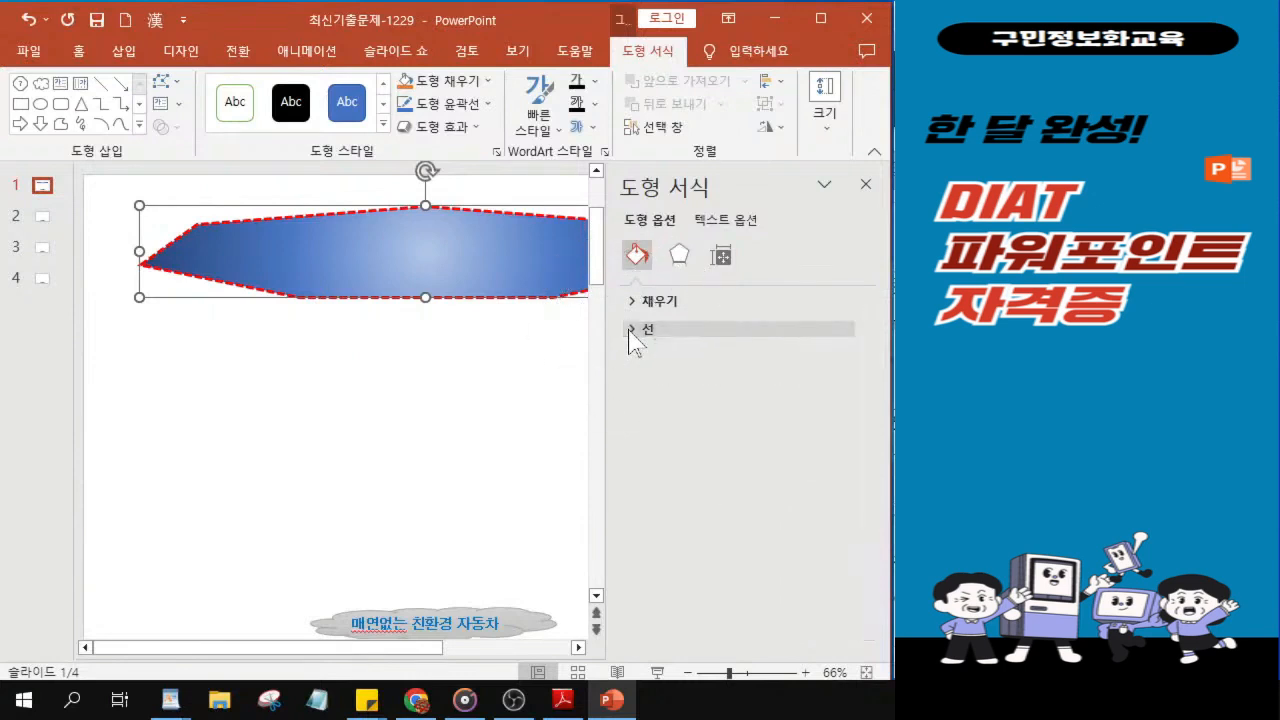
Step: Give the heptagon the upper-right perspective (원근감) shadow preset and close the shape formatting settings
left_click(679, 256)
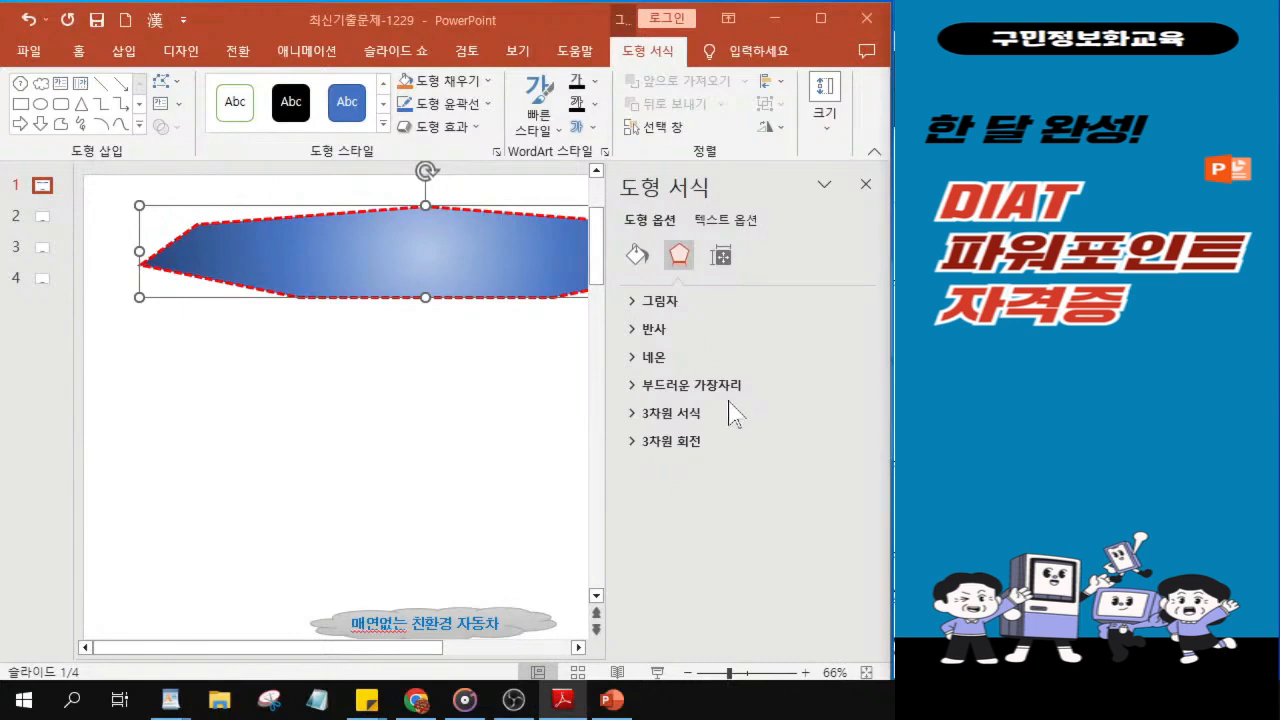
left_click(631, 301)
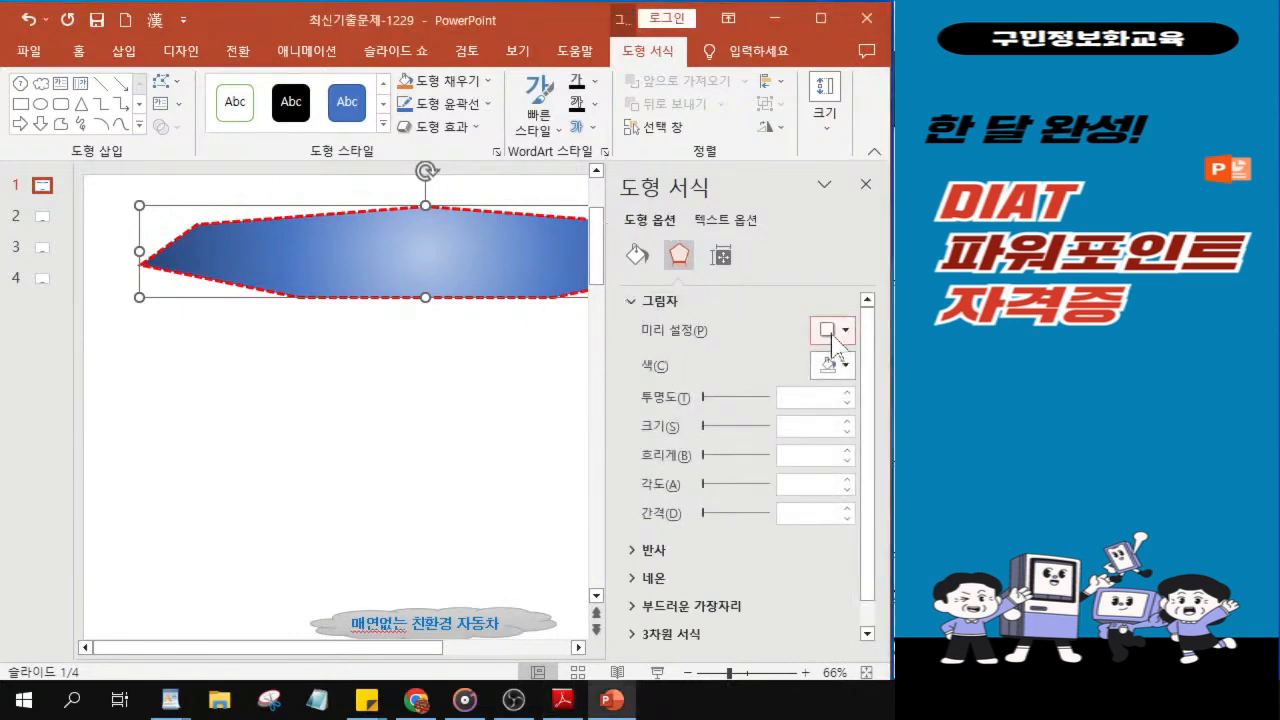
key("ctrl")
key("ctrl")
key("ctrl")
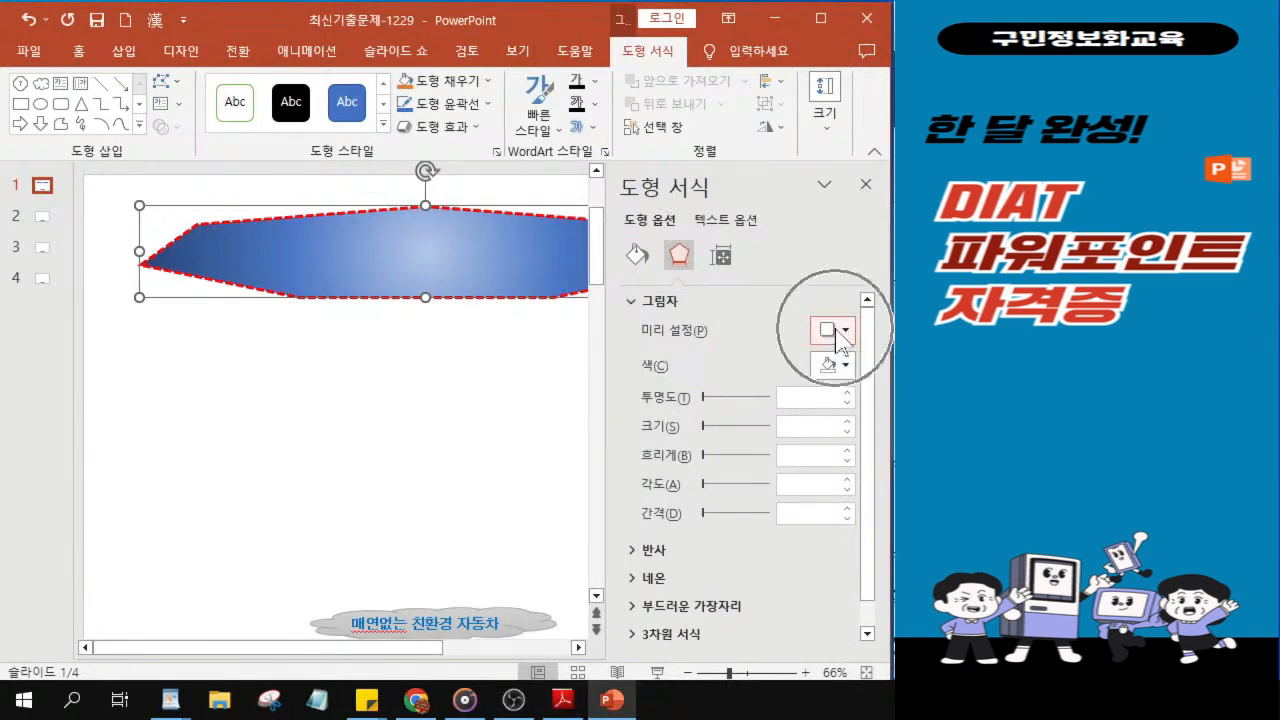
left_click(840, 331)
key("ctrl")
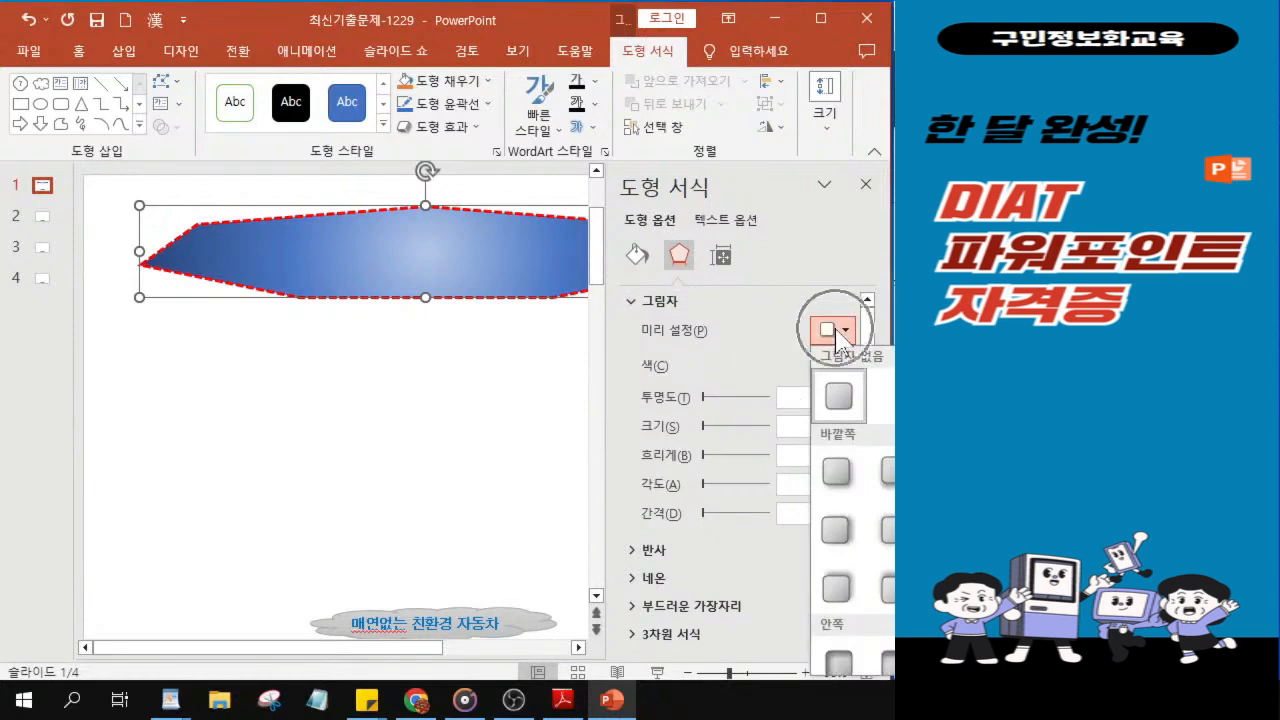
key("ctrl")
key("ctrl")
key("ctrl")
key("ctrl")
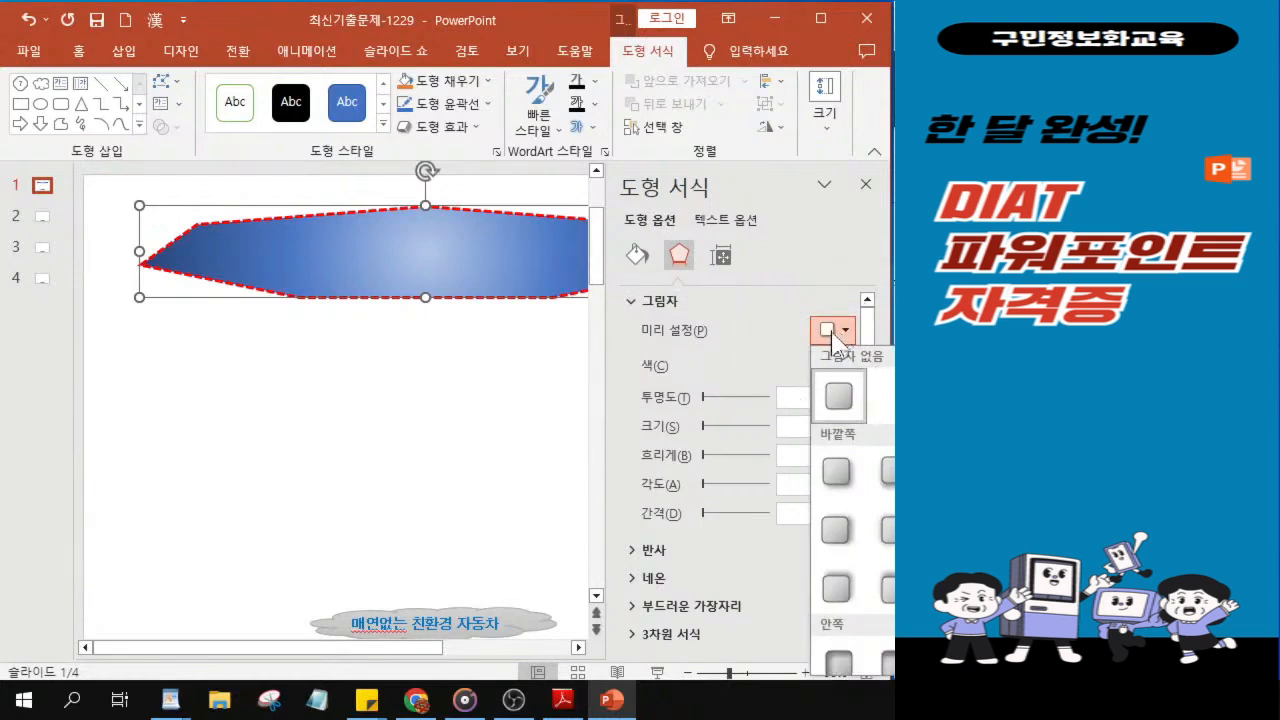
scroll(852, 510, "down", 3)
scroll(852, 510, "up", 3)
scroll(852, 510, "down", 4)
scroll(852, 510, "down", 1)
scroll(852, 510, "up", 3)
scroll(852, 510, "down", 3)
scroll(852, 510, "up", 3)
scroll(852, 510, "down", 3)
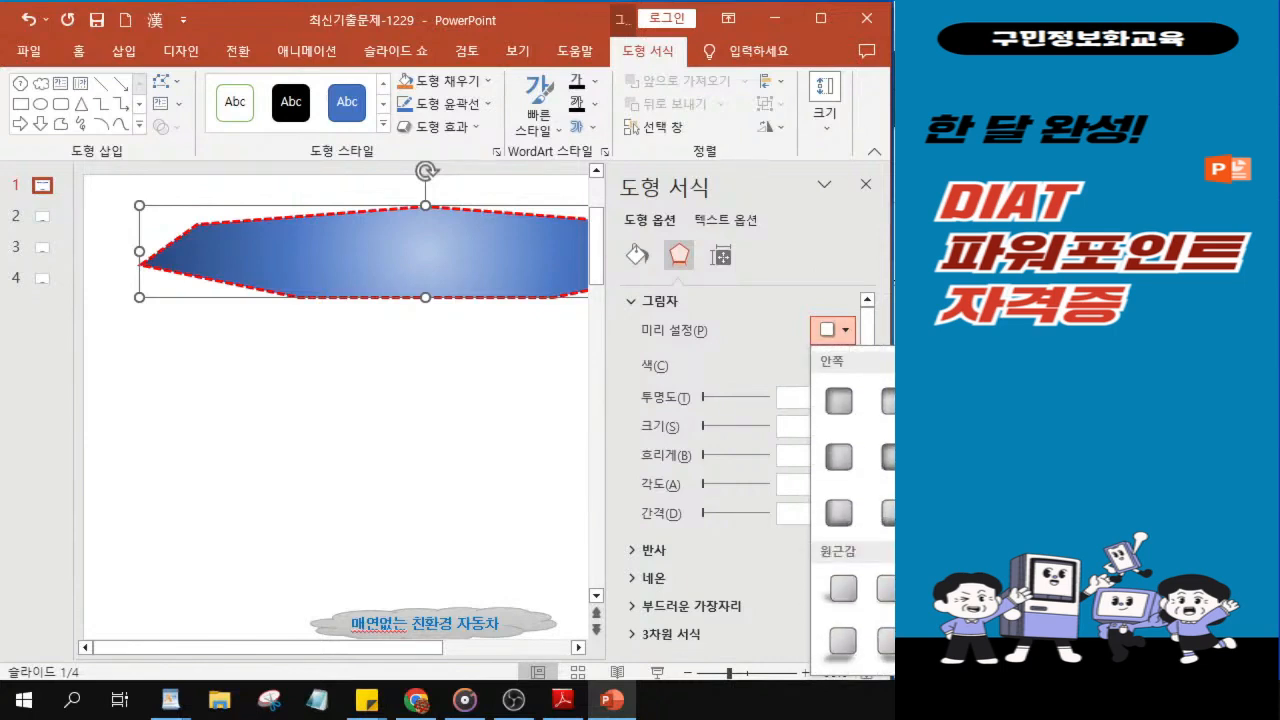
left_click(891, 600)
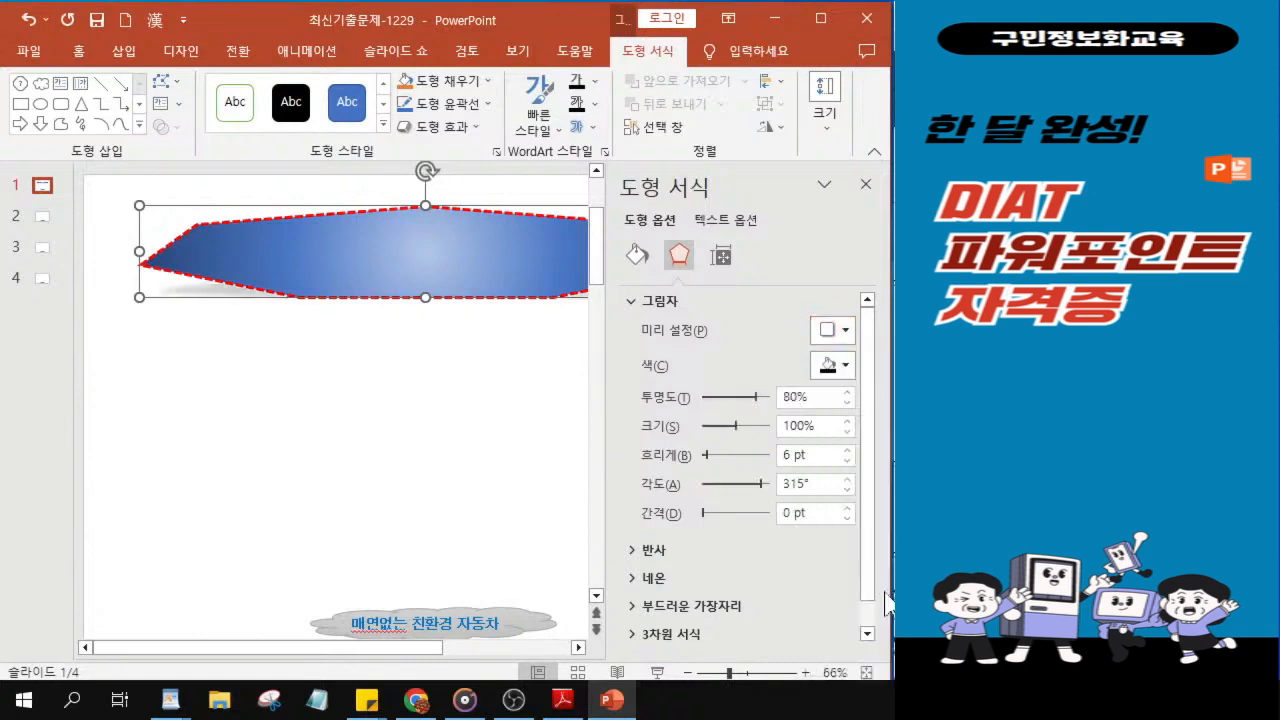
left_click(866, 190)
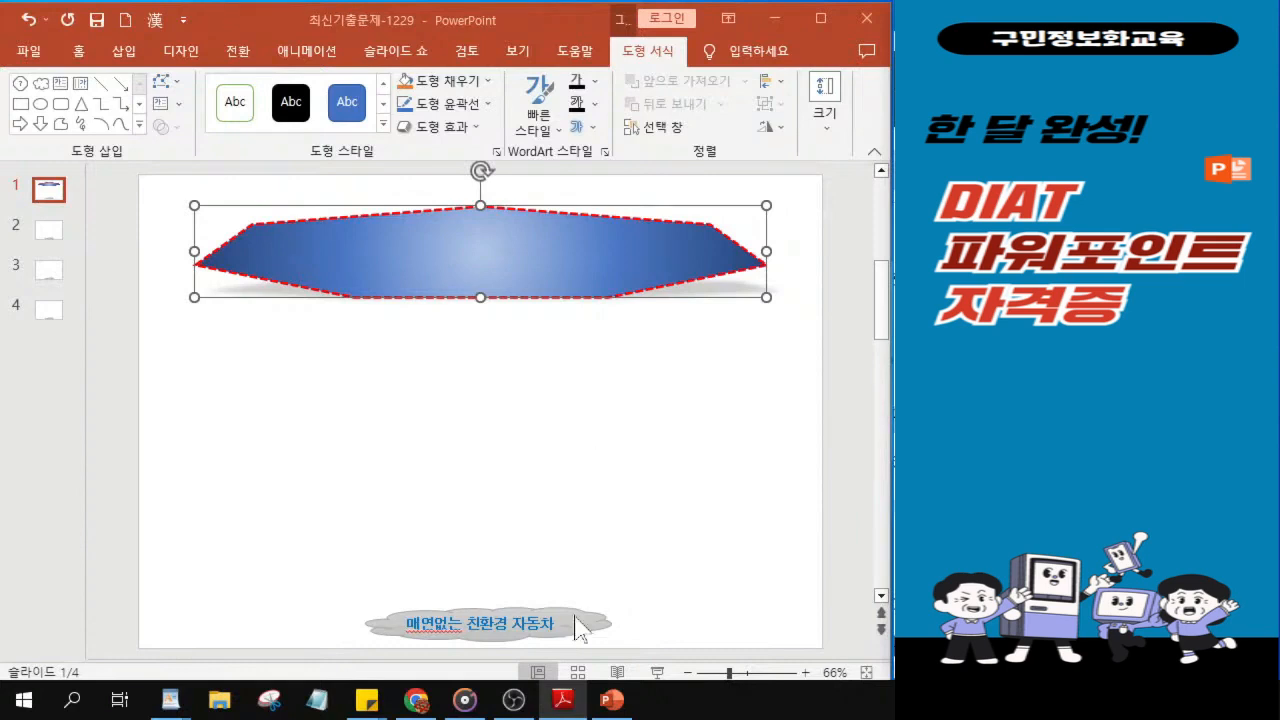
Step: Open the font name of the selected heptagon's text for editing
left_click(77, 57)
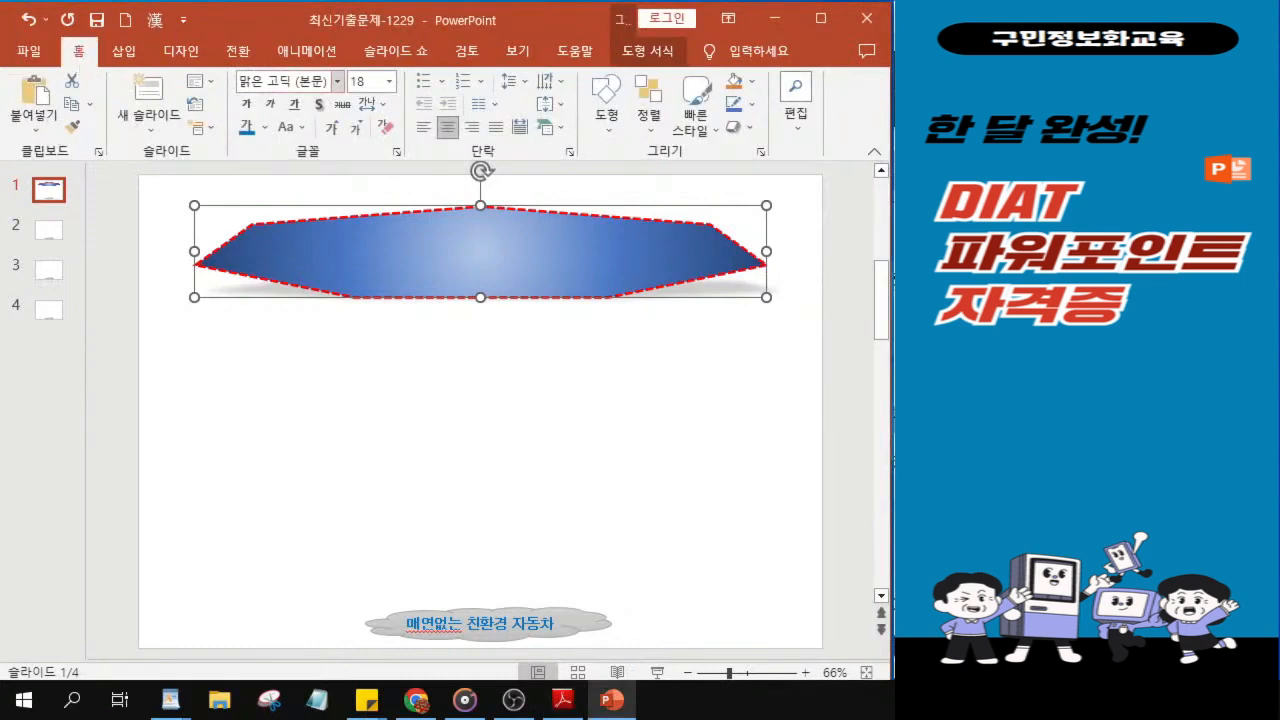
left_click(290, 81)
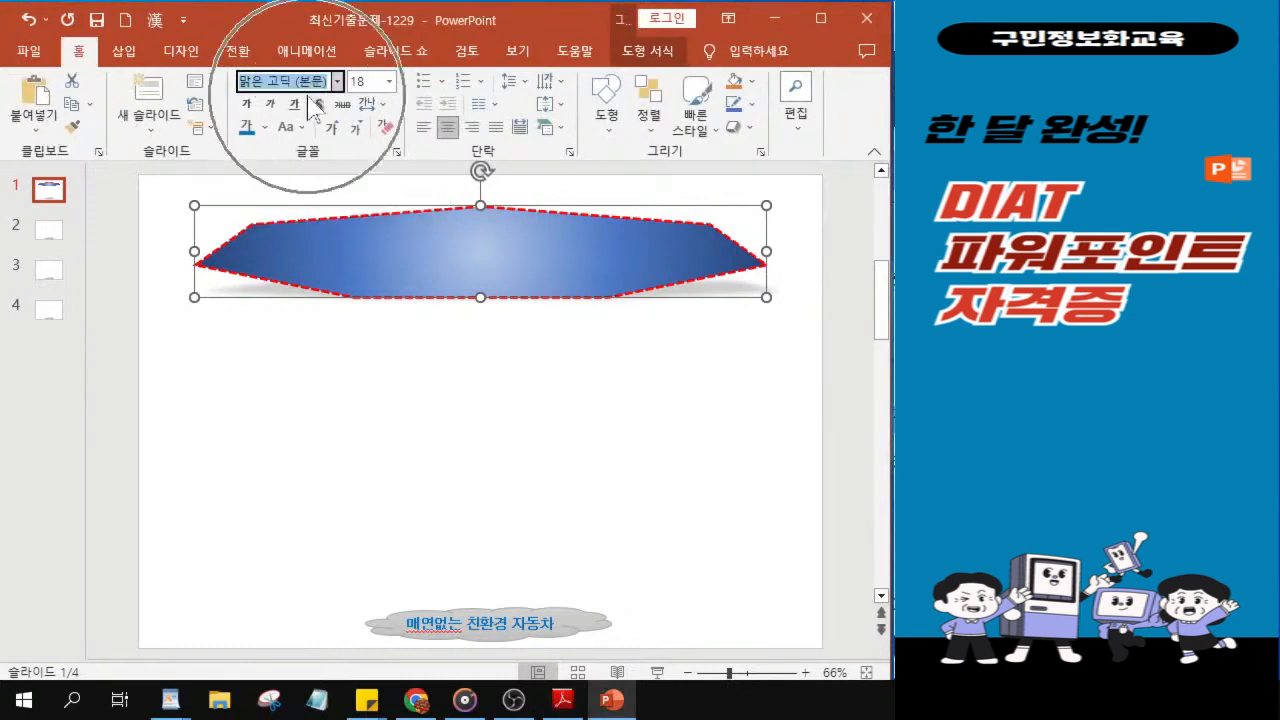
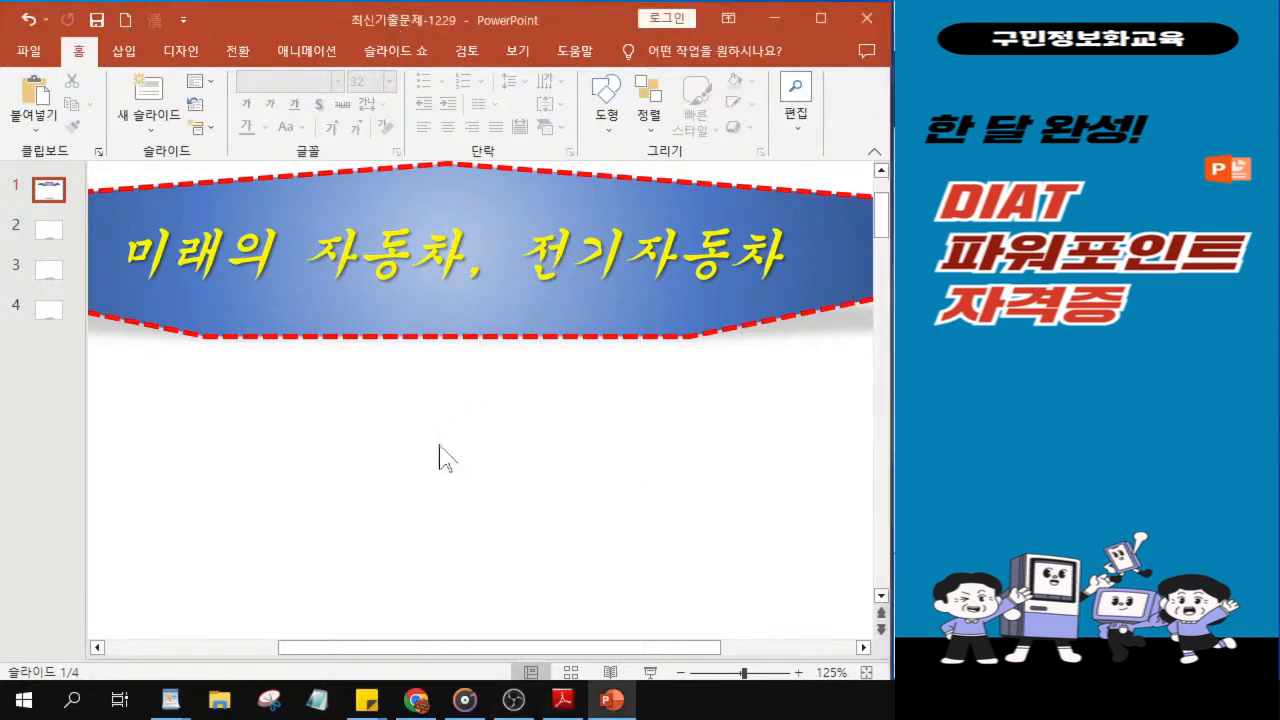
Step: Draw a donut (도넛) basic shape in the empty area below the heptagon's left part
scroll(440, 450, "down", 5)
scroll(420, 430, "up", 2)
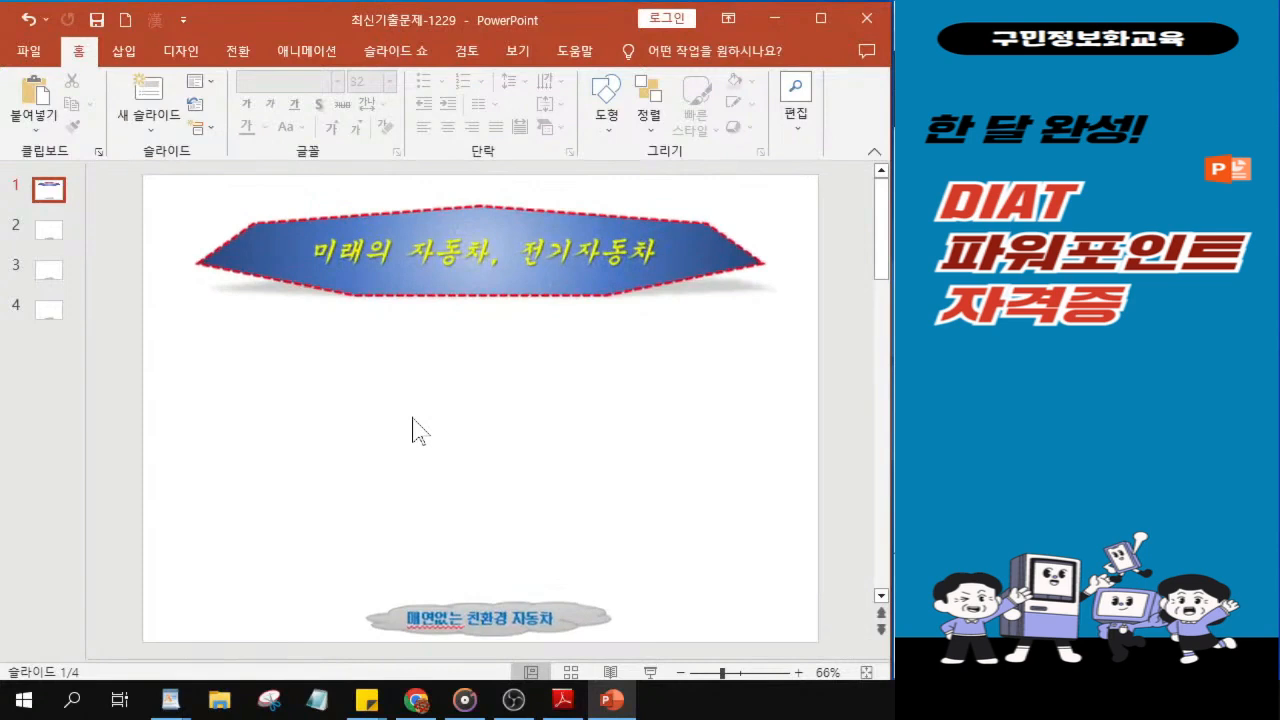
left_click(288, 398)
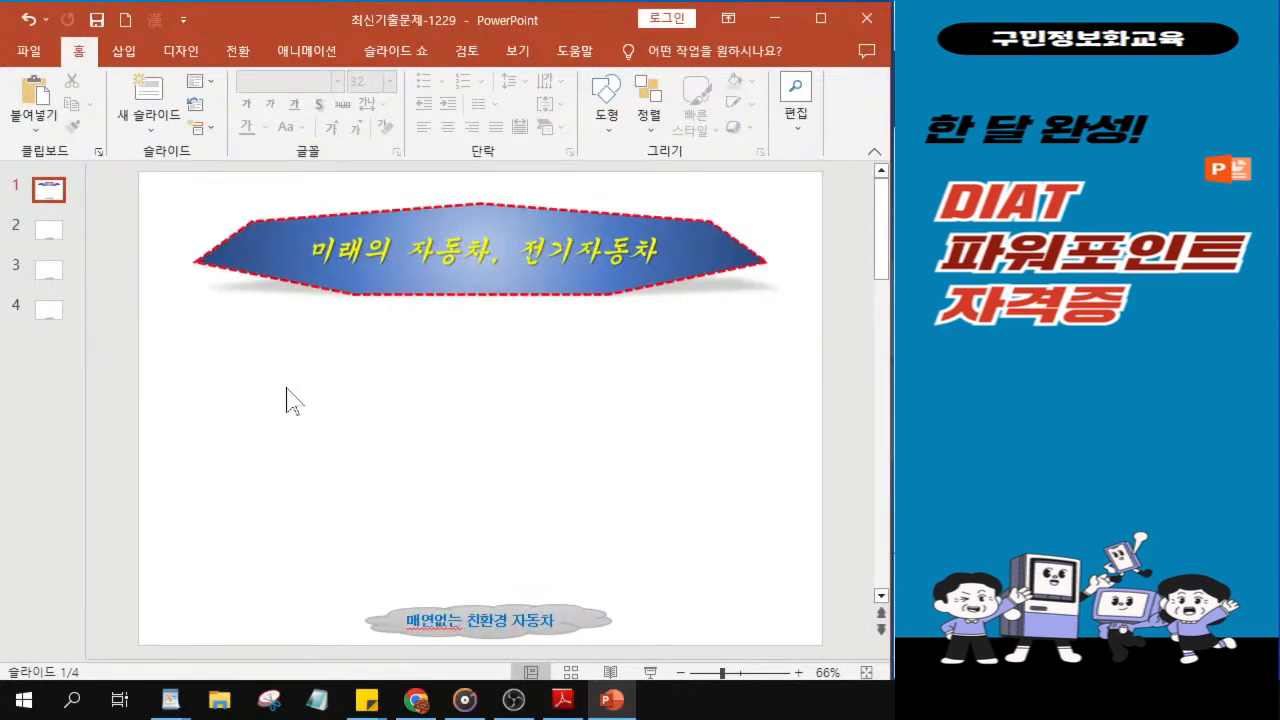
left_click(608, 128)
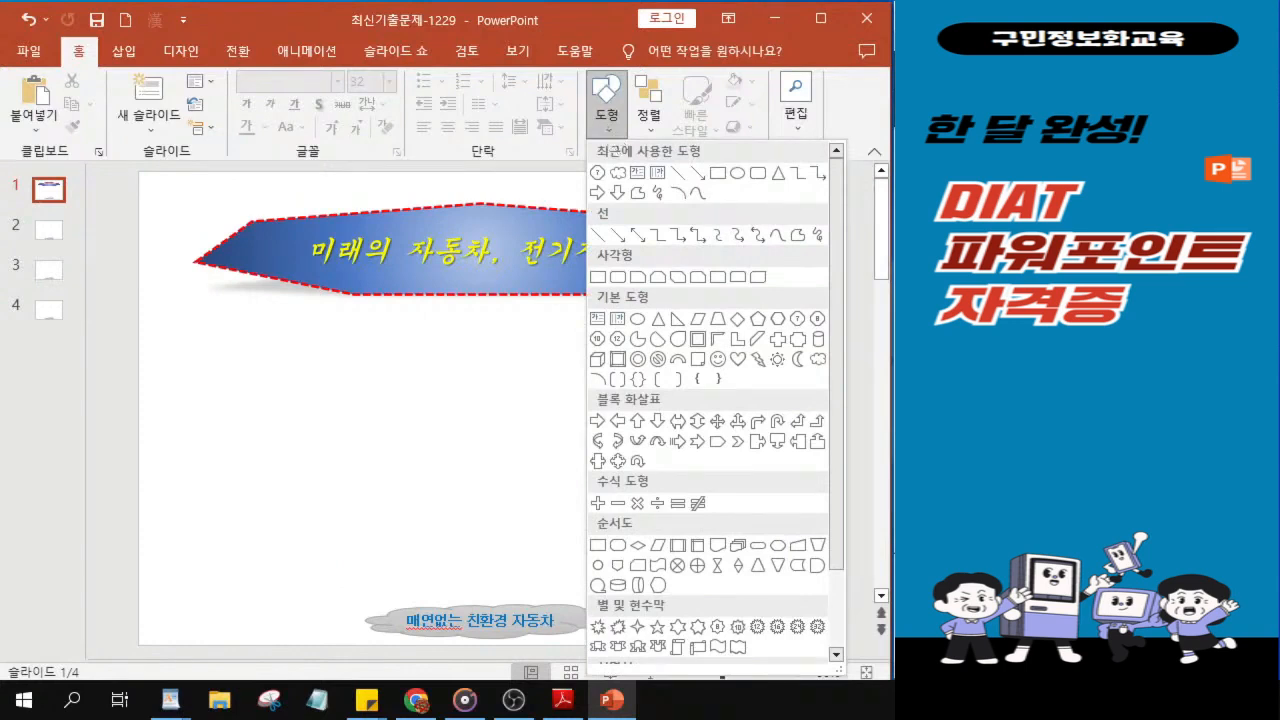
key("alt+Tab")
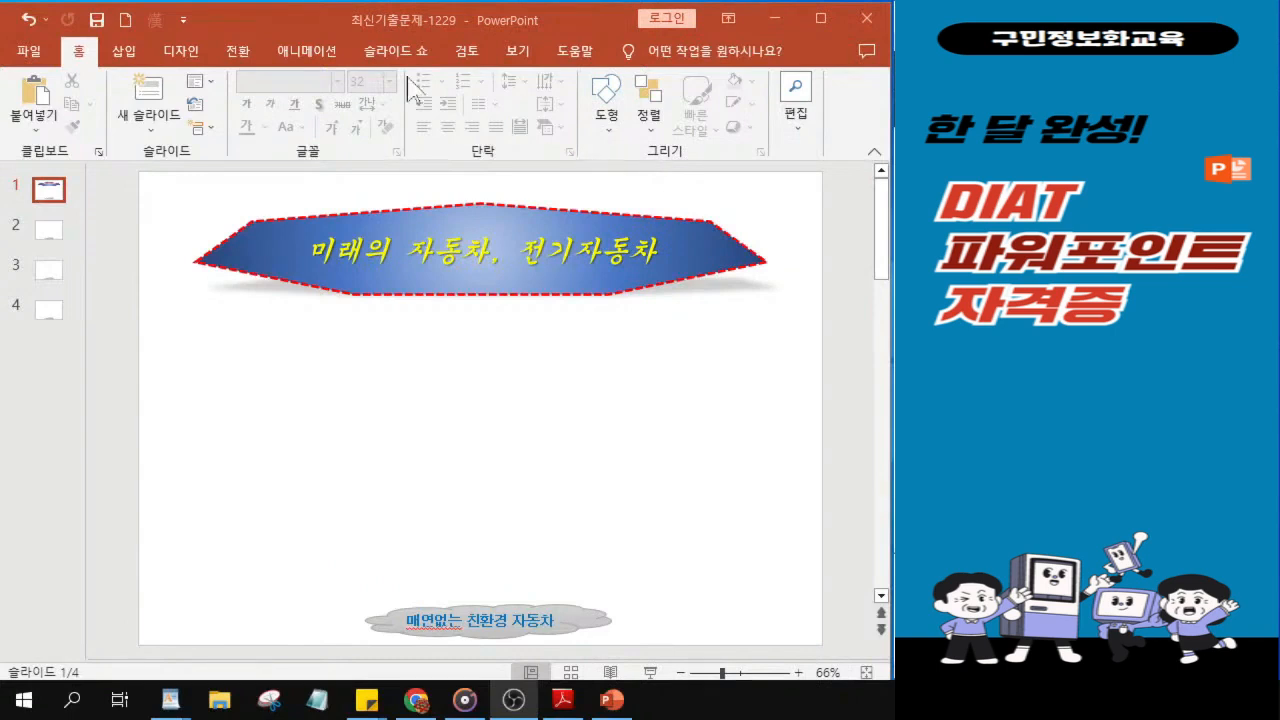
left_click(611, 128)
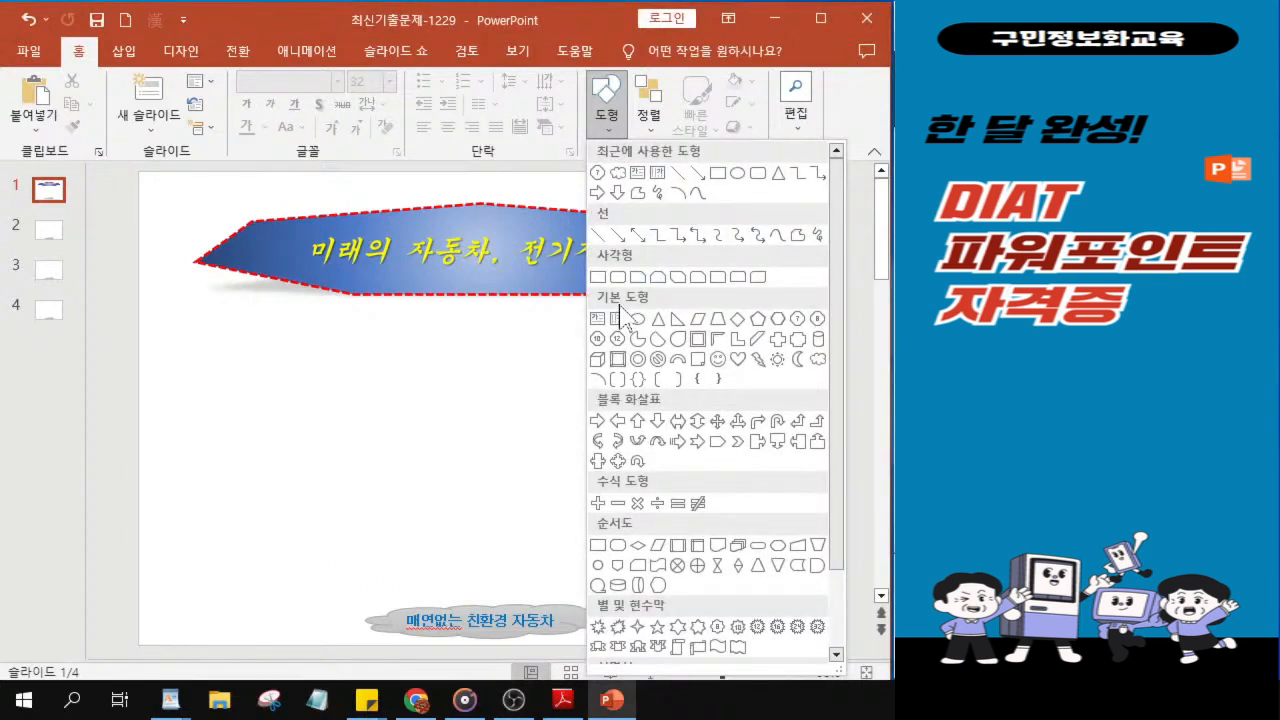
left_click(637, 359)
left_click(637, 360)
left_click(637, 360)
left_click(637, 360)
left_click(637, 360)
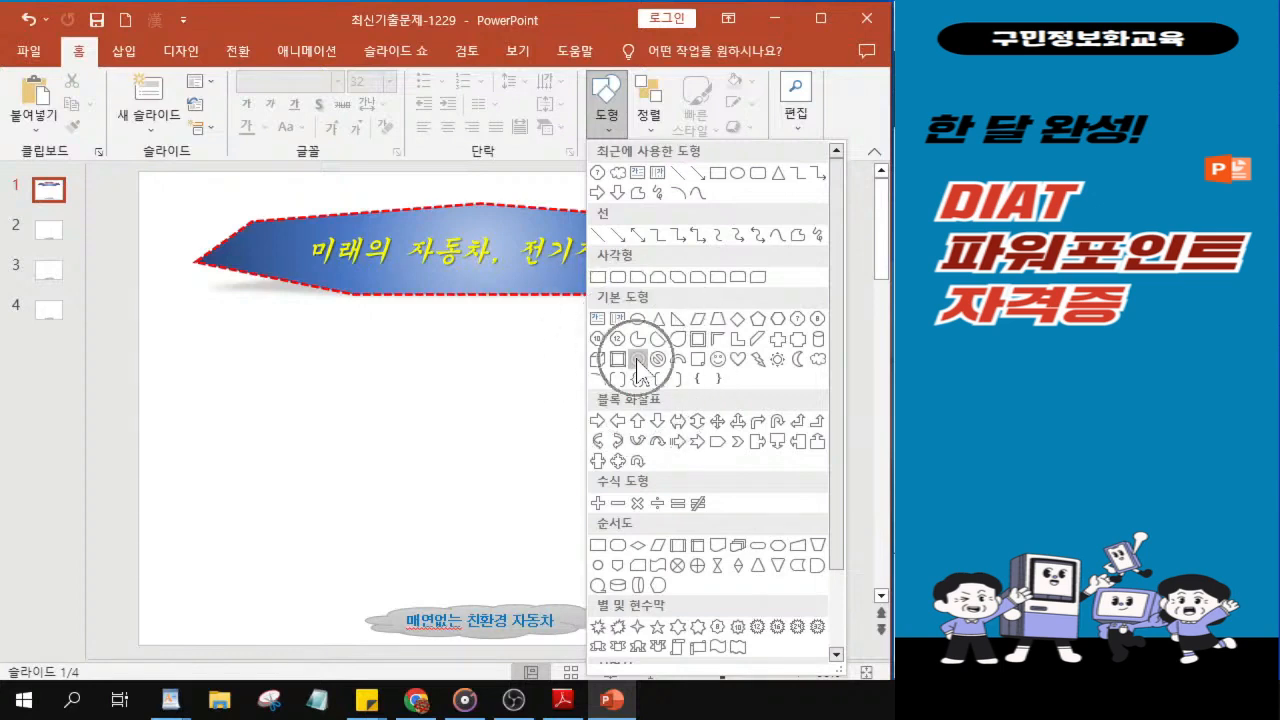
left_click(637, 360)
left_click(637, 360)
left_click(637, 360)
left_click(637, 360)
left_click(637, 360)
mouse_move(264, 380)
left_mouse_down()
mouse_move(380, 469)
mouse_move(296, 446)
left_mouse_up()
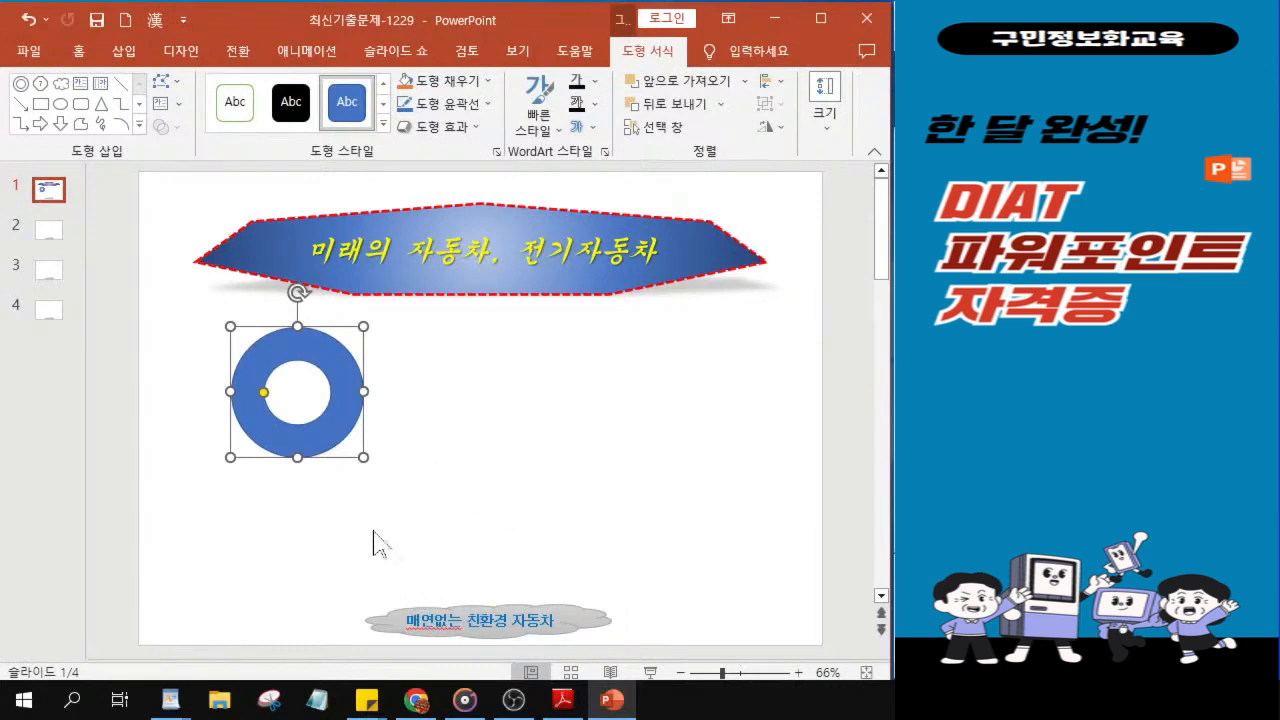
Step: Compare the donut with the sample slide in the exam PDF and shrink it to match
key("alt+Tab")
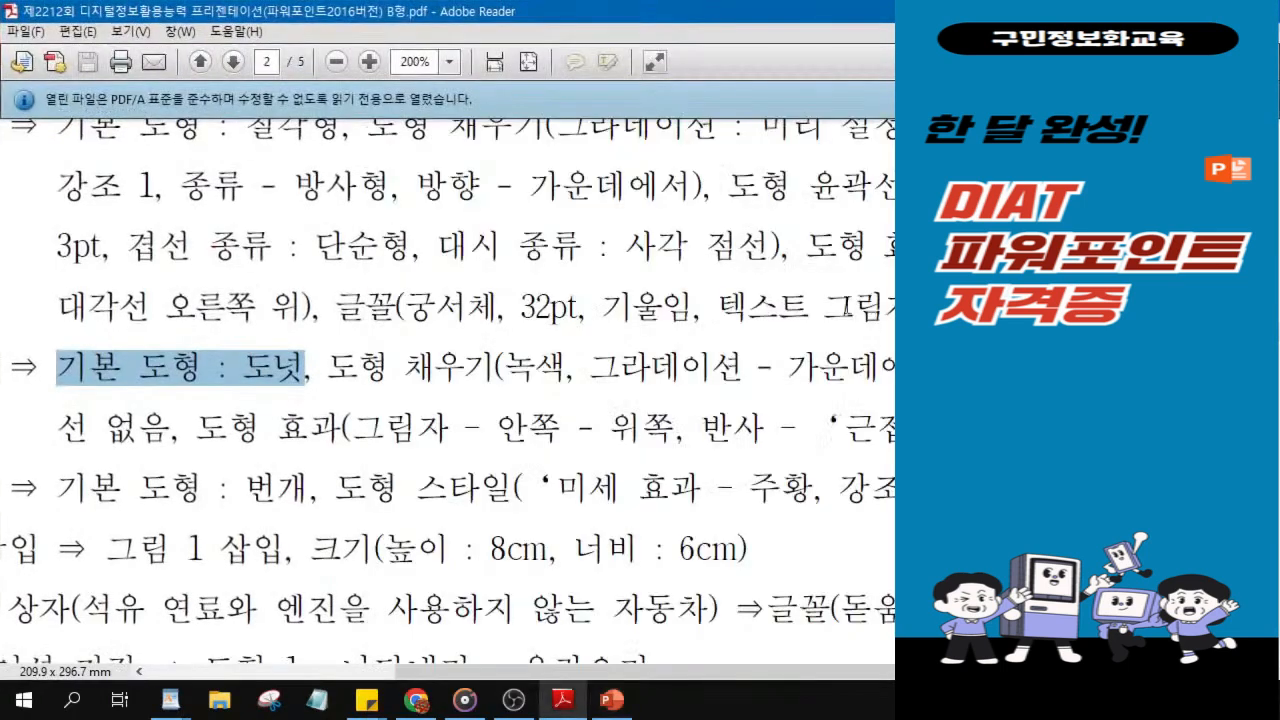
scroll(787, 284, "up", 3)
scroll(789, 298, "up", 5)
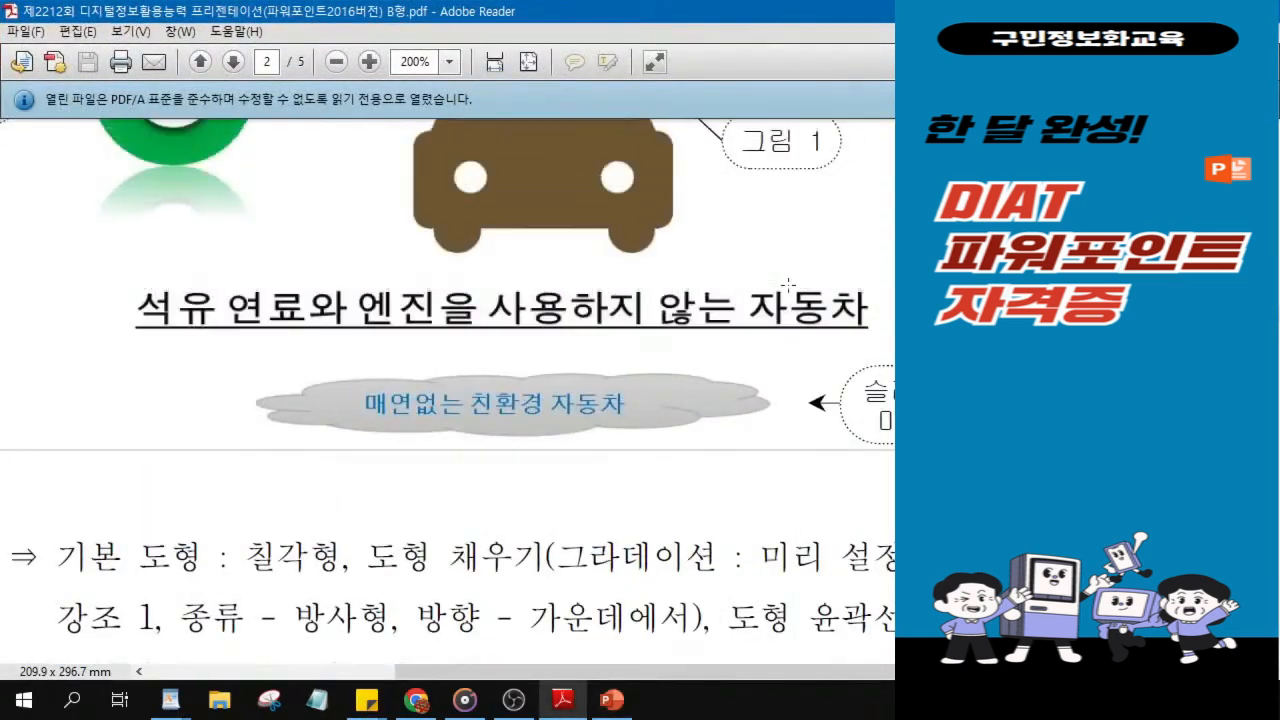
scroll(787, 284, "up", 2)
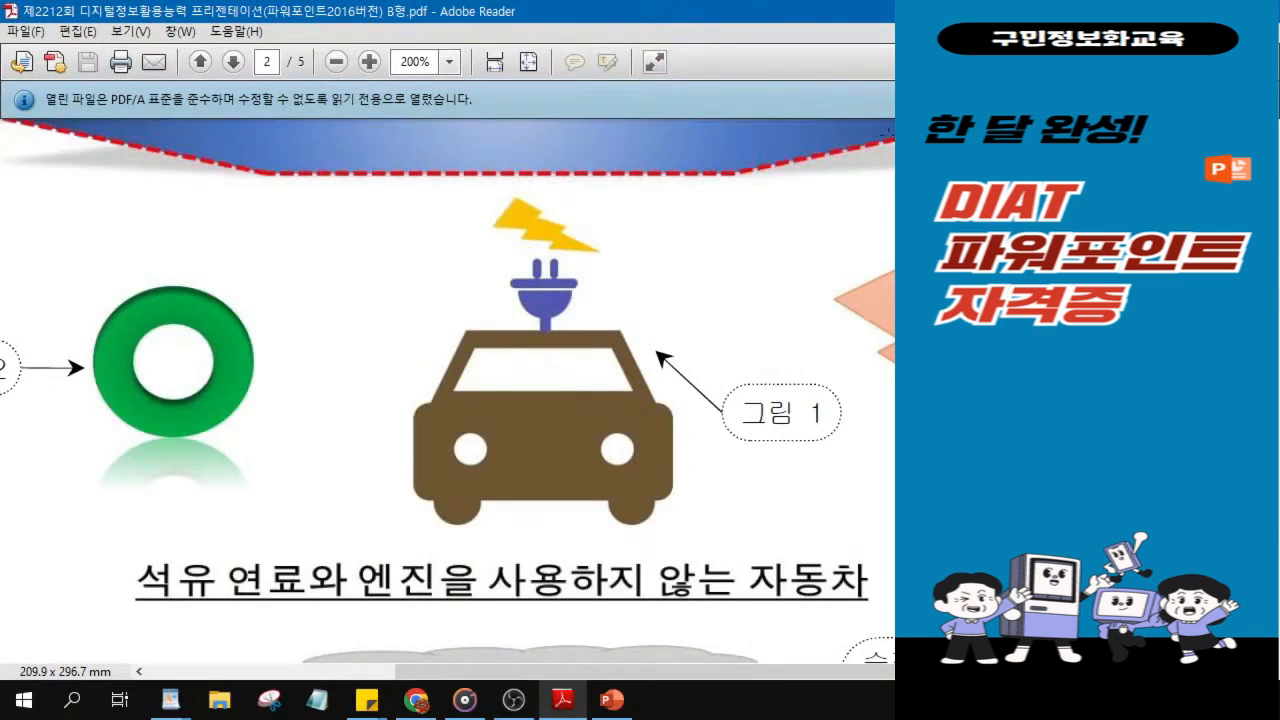
left_click_drag(822, 6, 1143, 8)
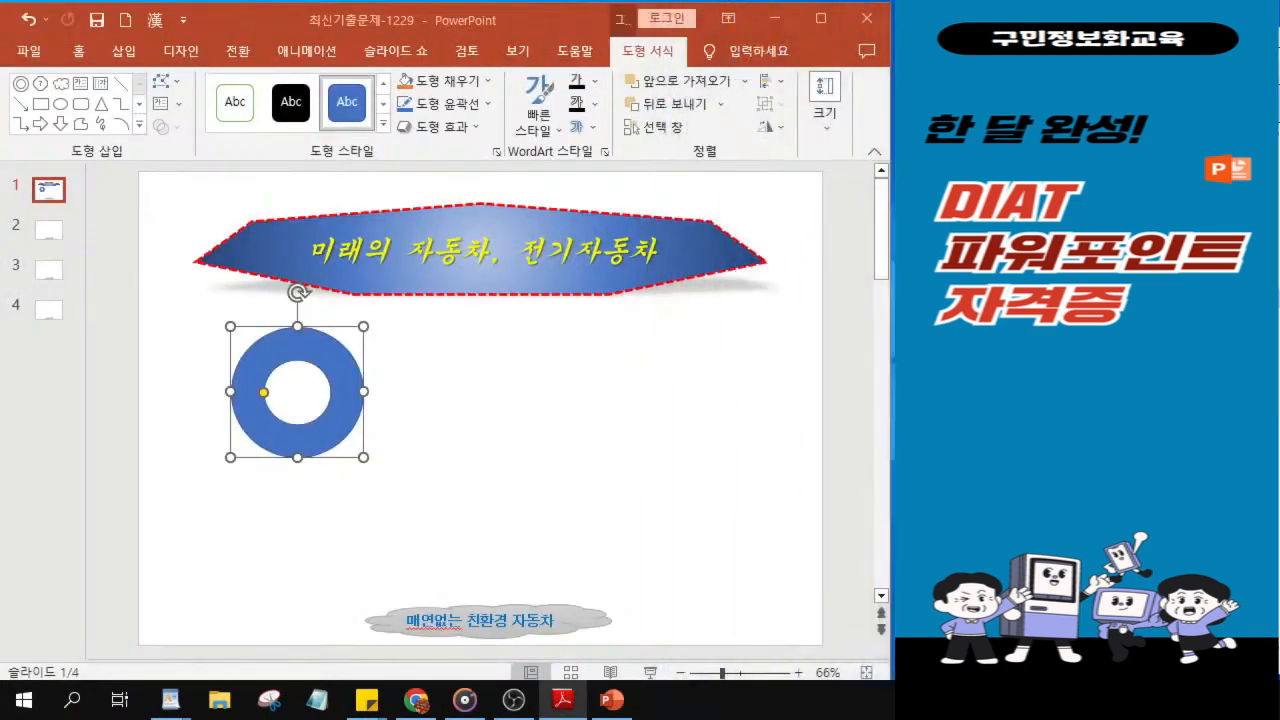
left_click(367, 470)
left_click_drag(362, 461, 312, 435)
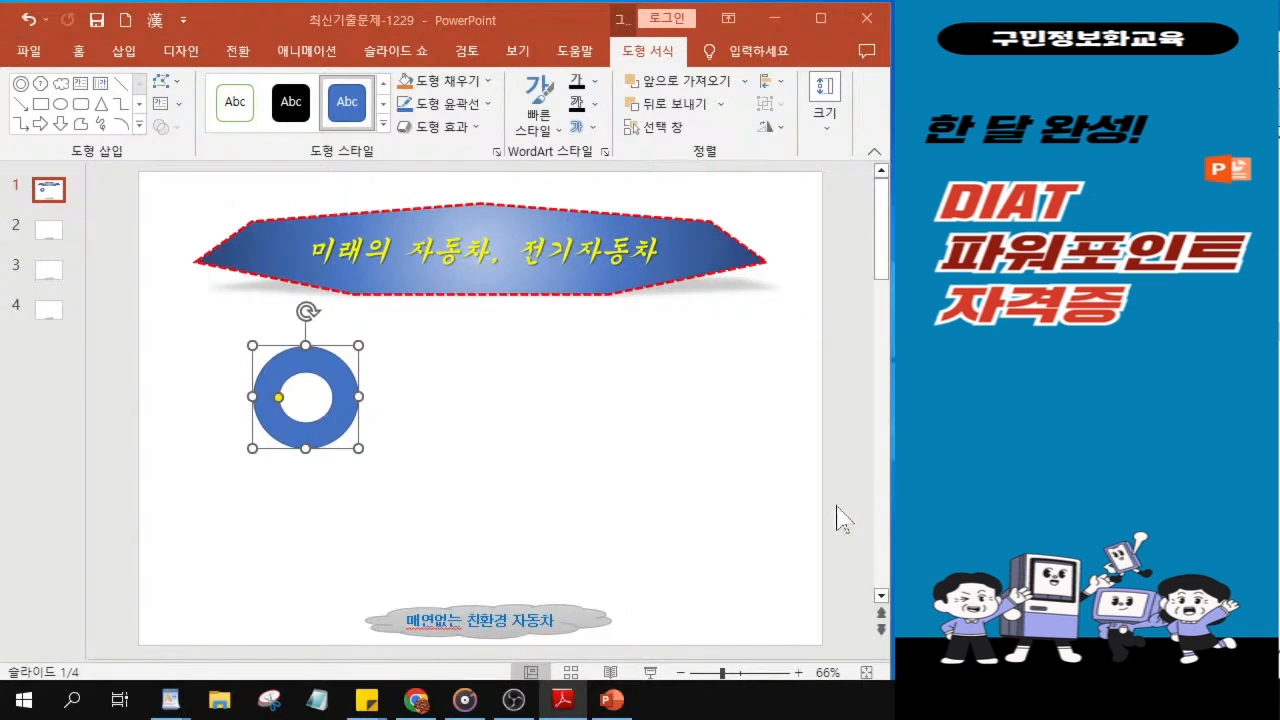
left_click_drag(877, 546, 889, 546)
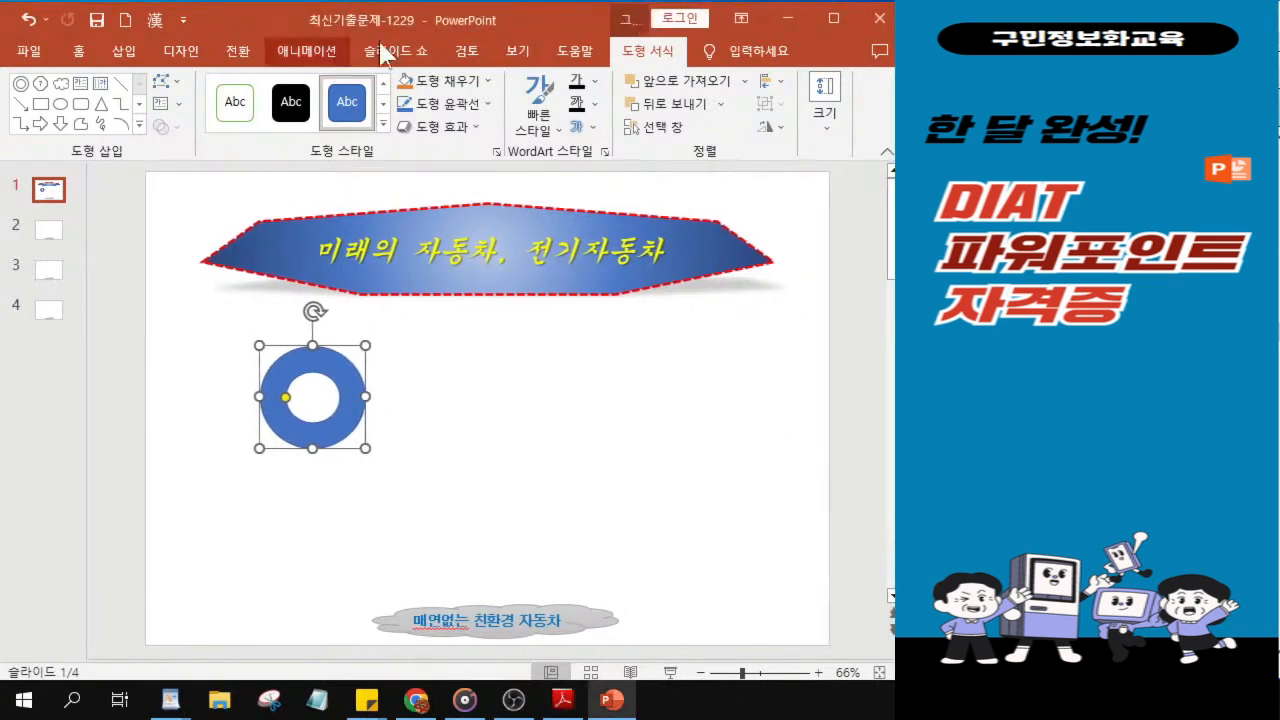
Step: Fill the donut with standard green and apply the dark gradient variation that radiates from the center (가운데에서)
left_click(462, 81)
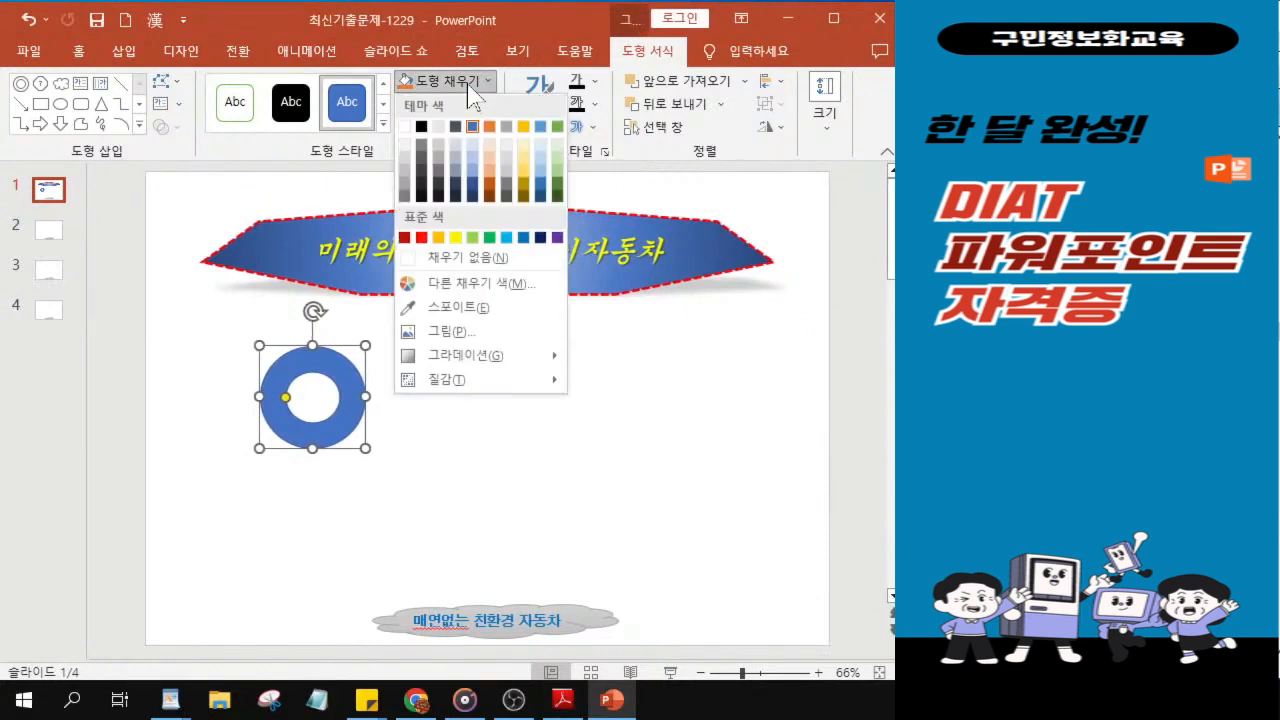
left_click(489, 238)
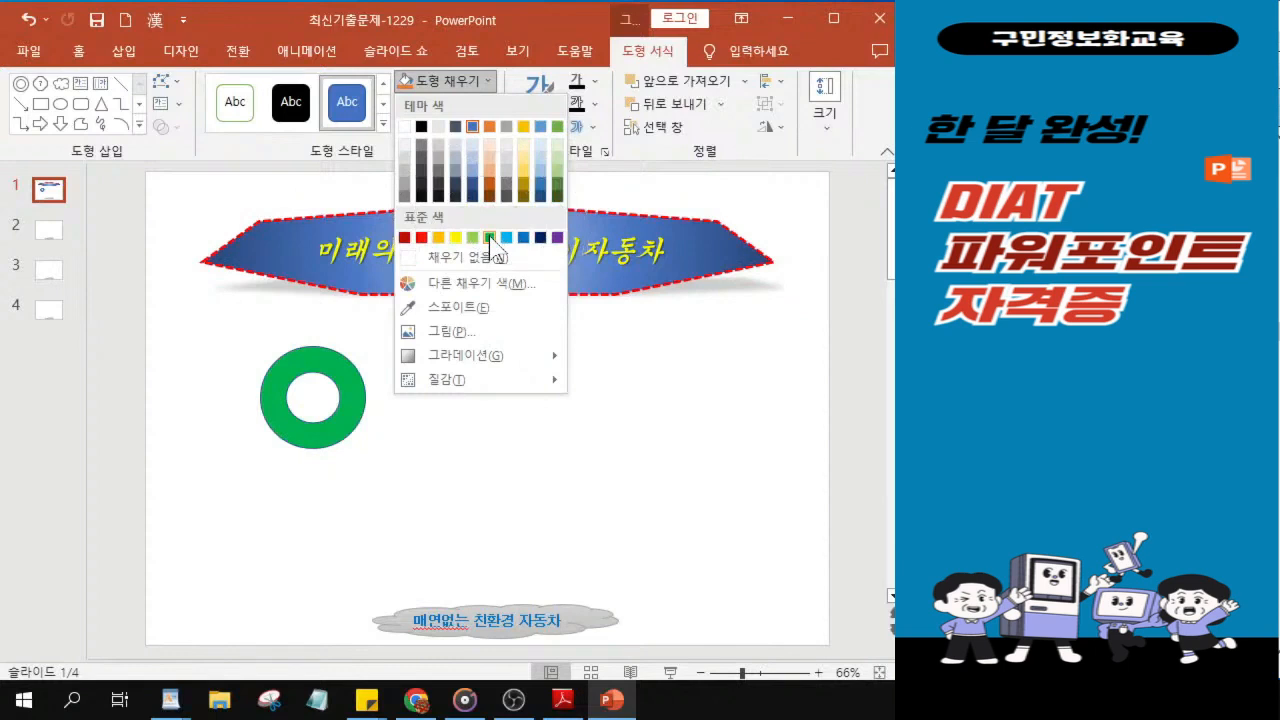
left_click(489, 238)
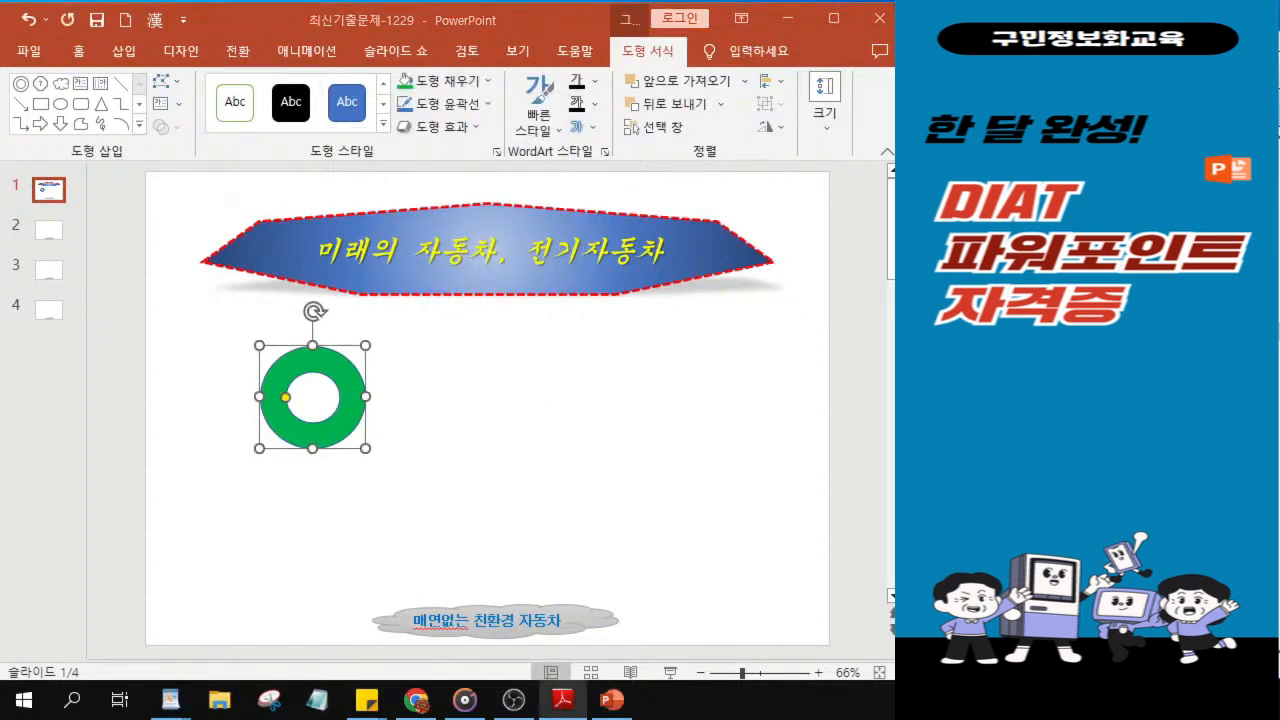
left_click(445, 82)
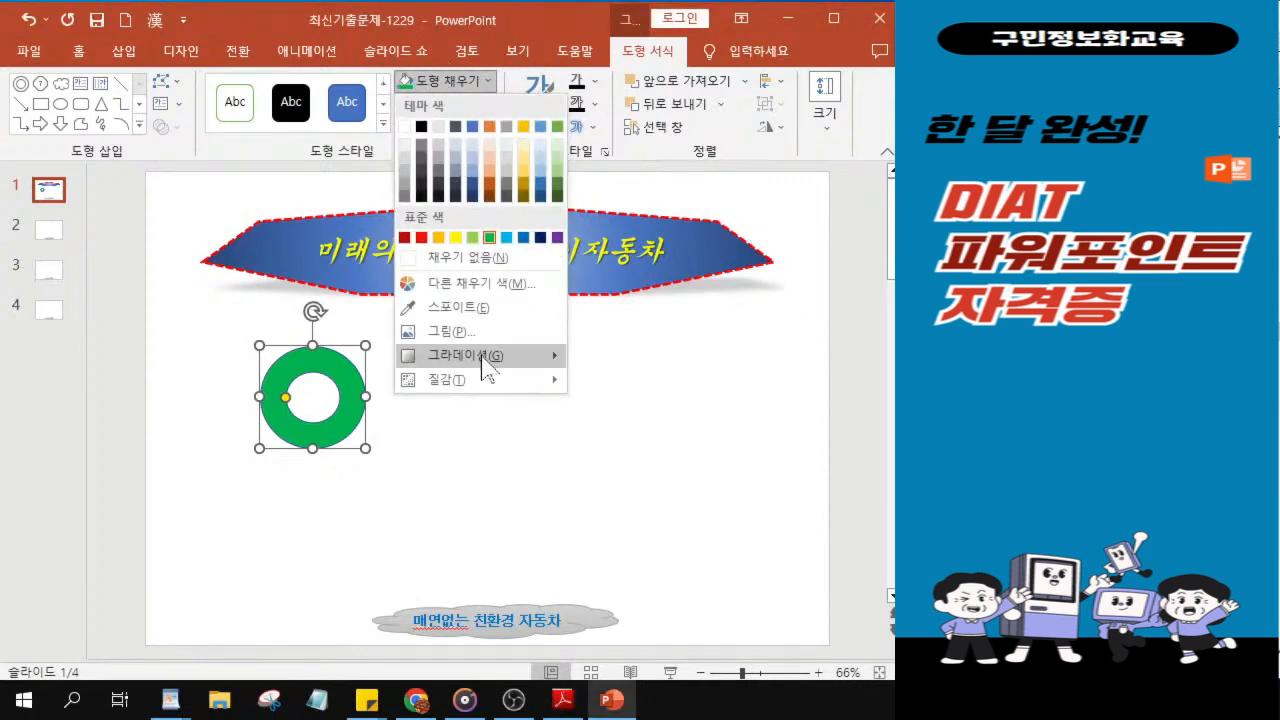
mouse_move(485, 365)
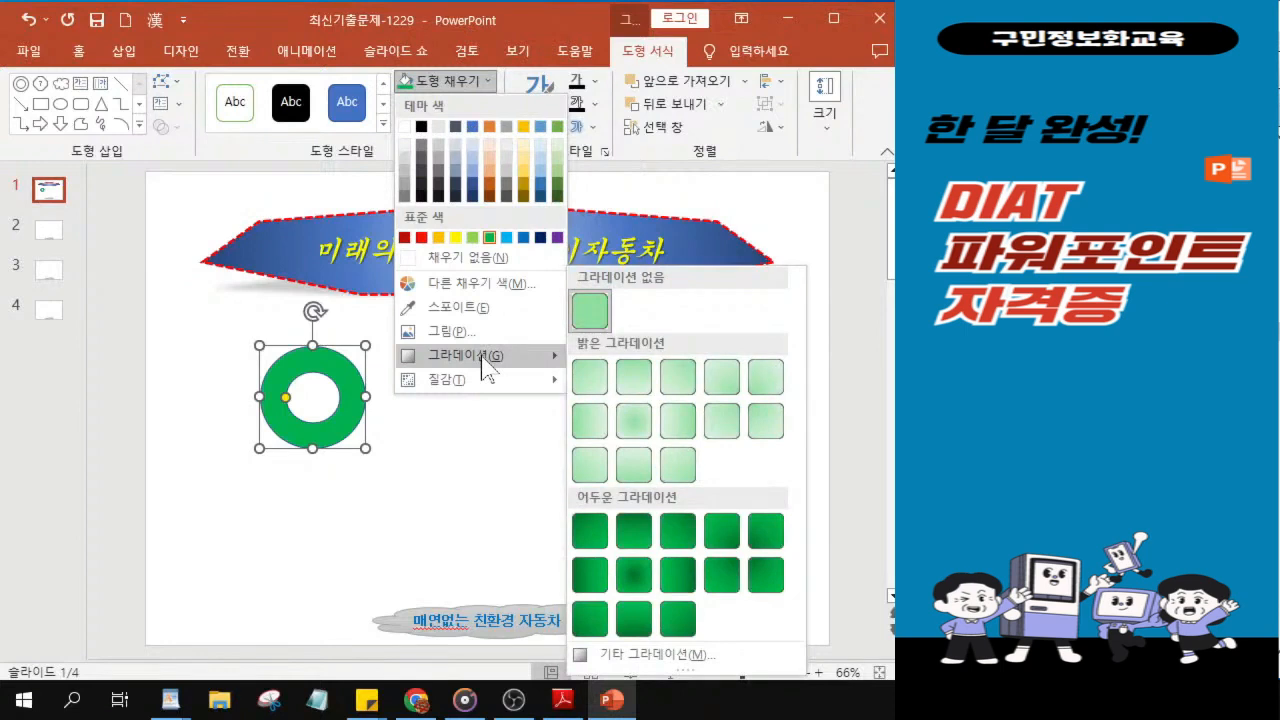
left_click(637, 574)
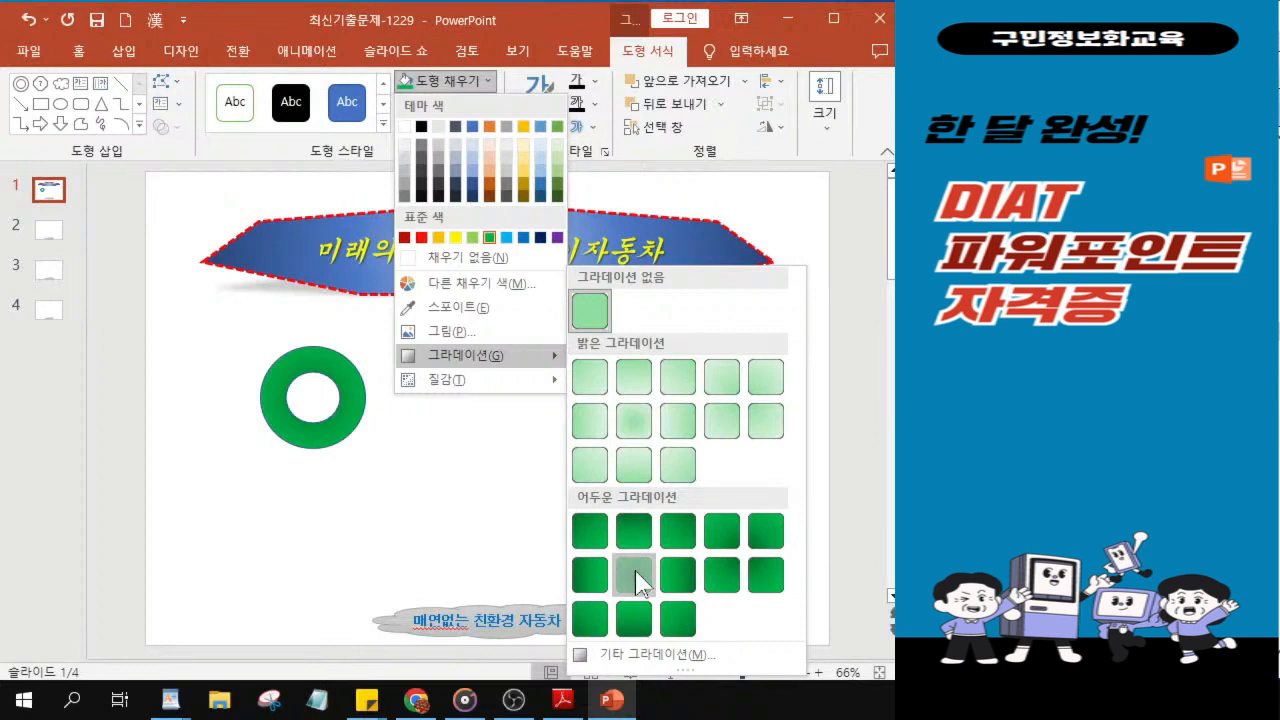
left_click(635, 570)
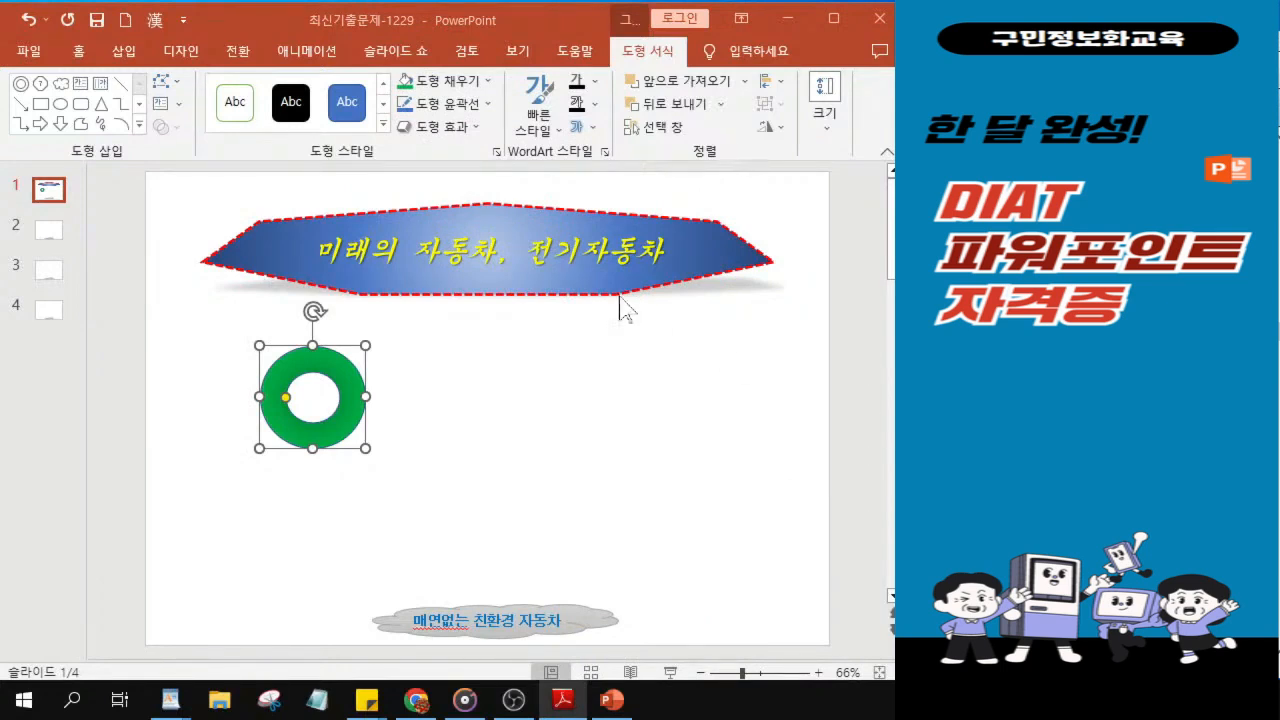
Step: Remove the donut's outline and give it the inner top (안쪽: 위쪽) shadow preset
left_click(449, 105)
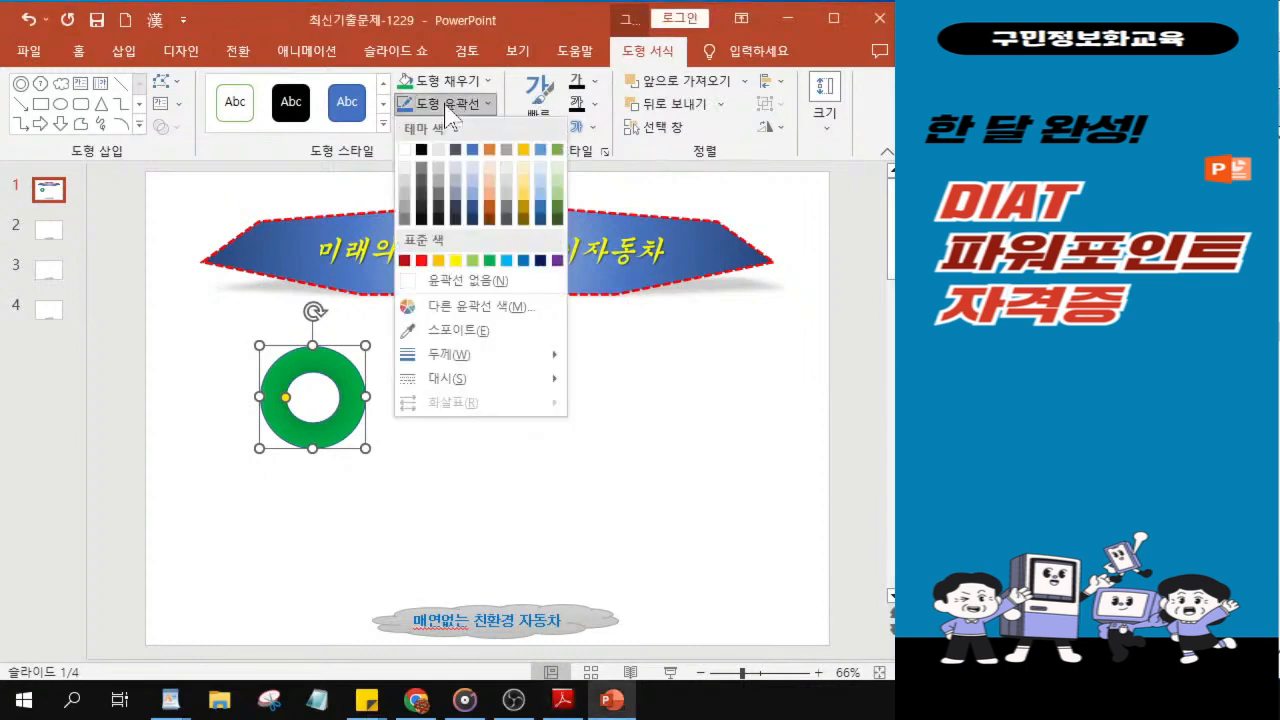
left_click(435, 282)
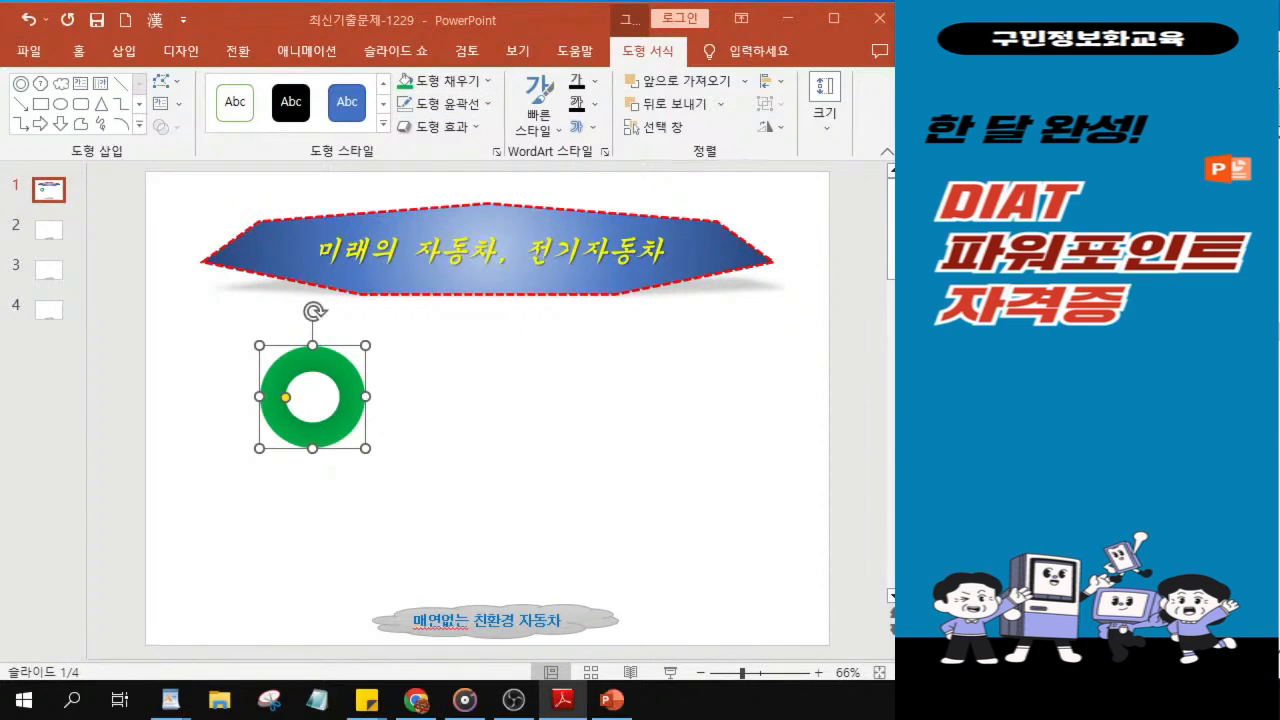
left_click(450, 128)
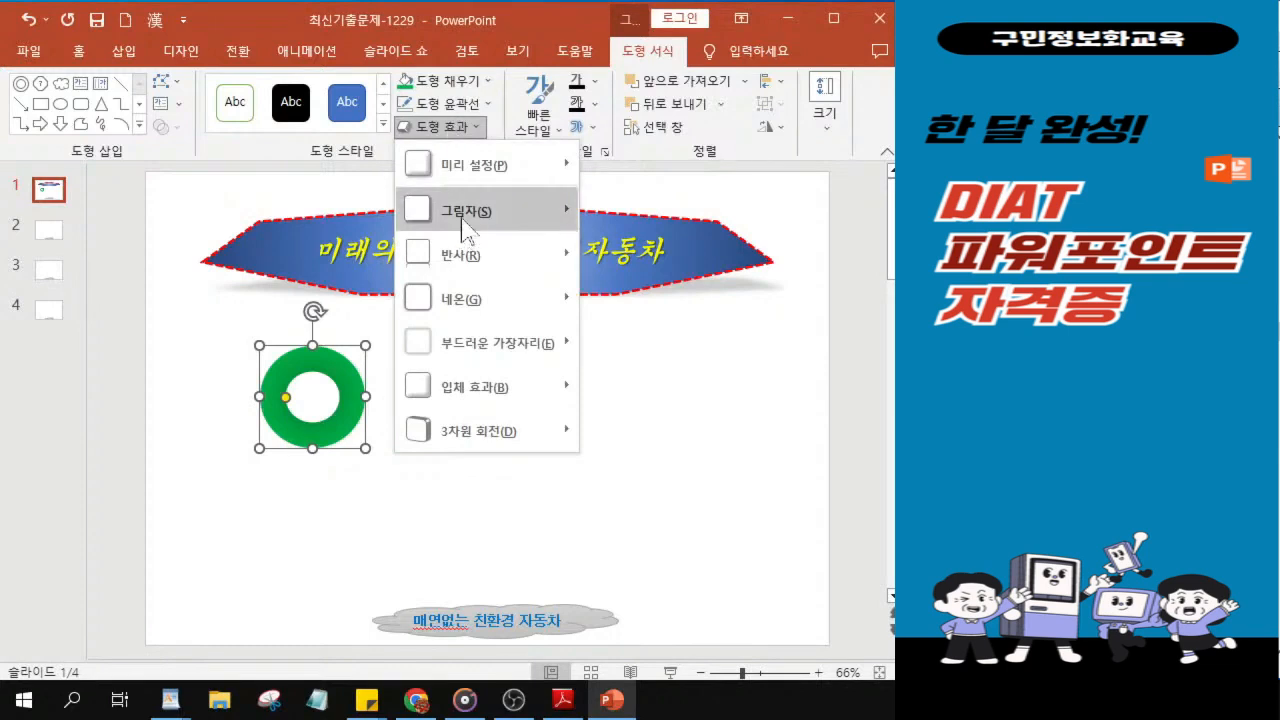
mouse_move(463, 228)
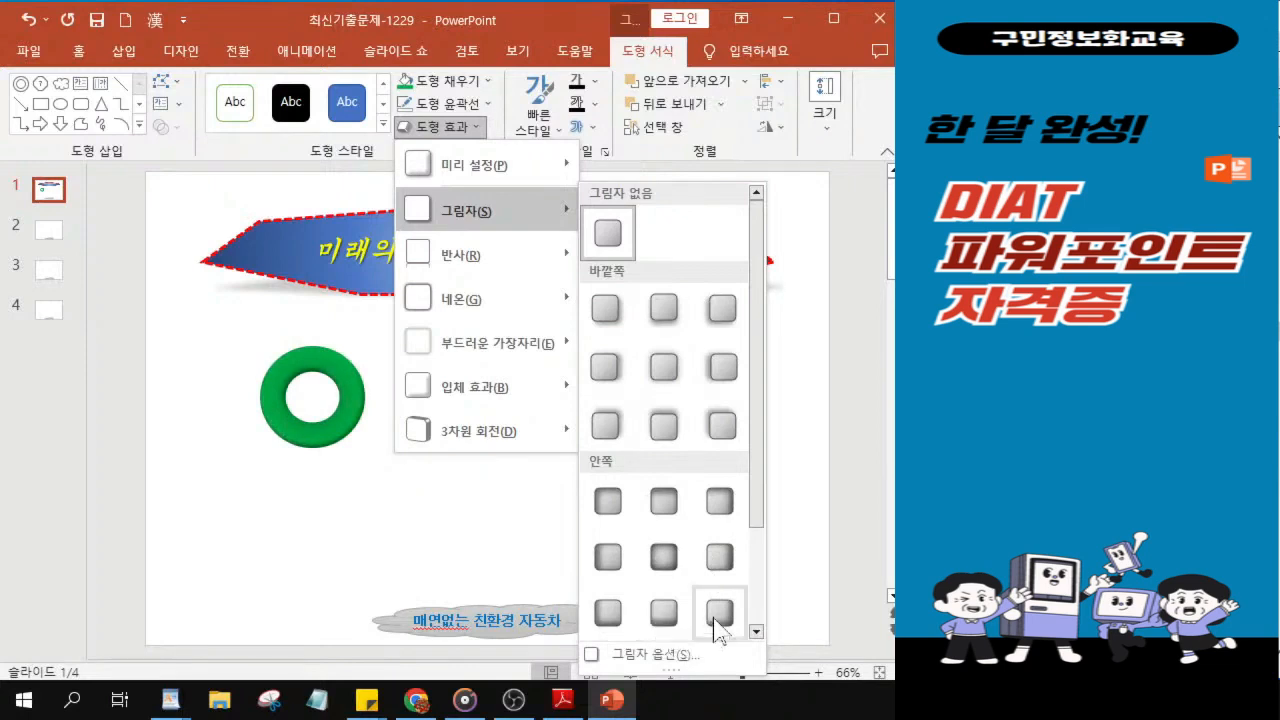
scroll(712, 618, "down", 2)
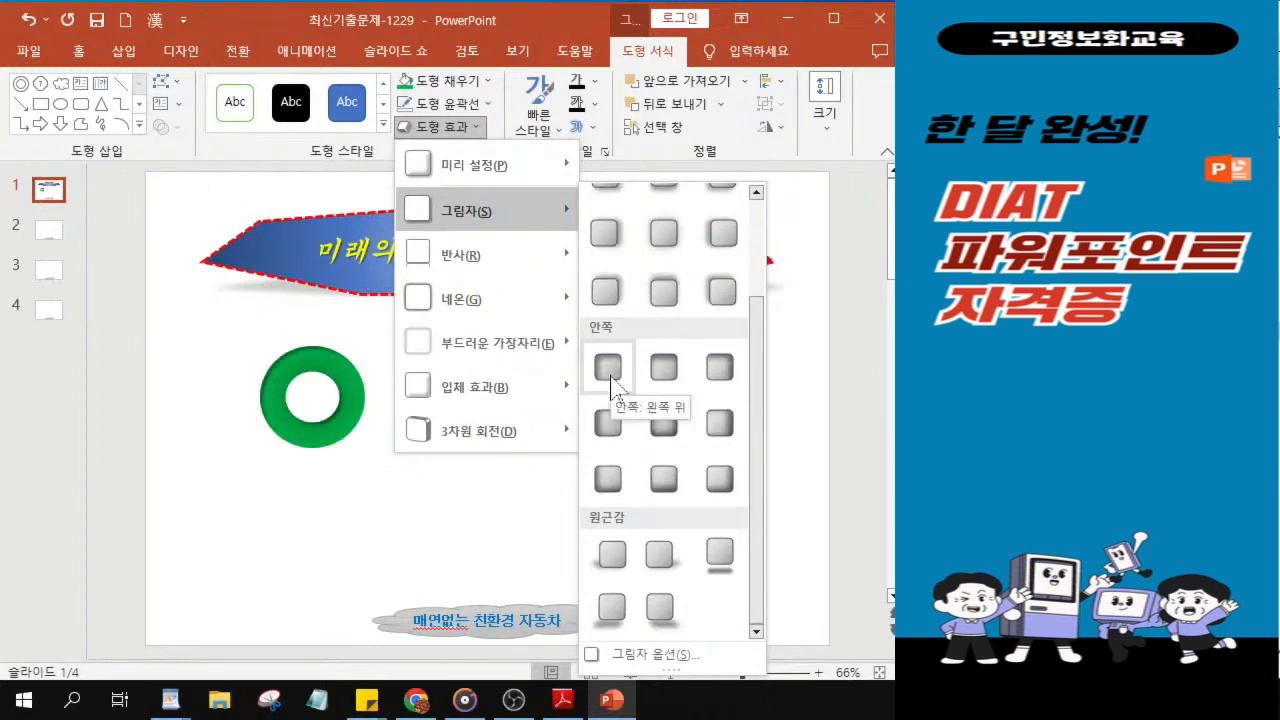
left_click(666, 378)
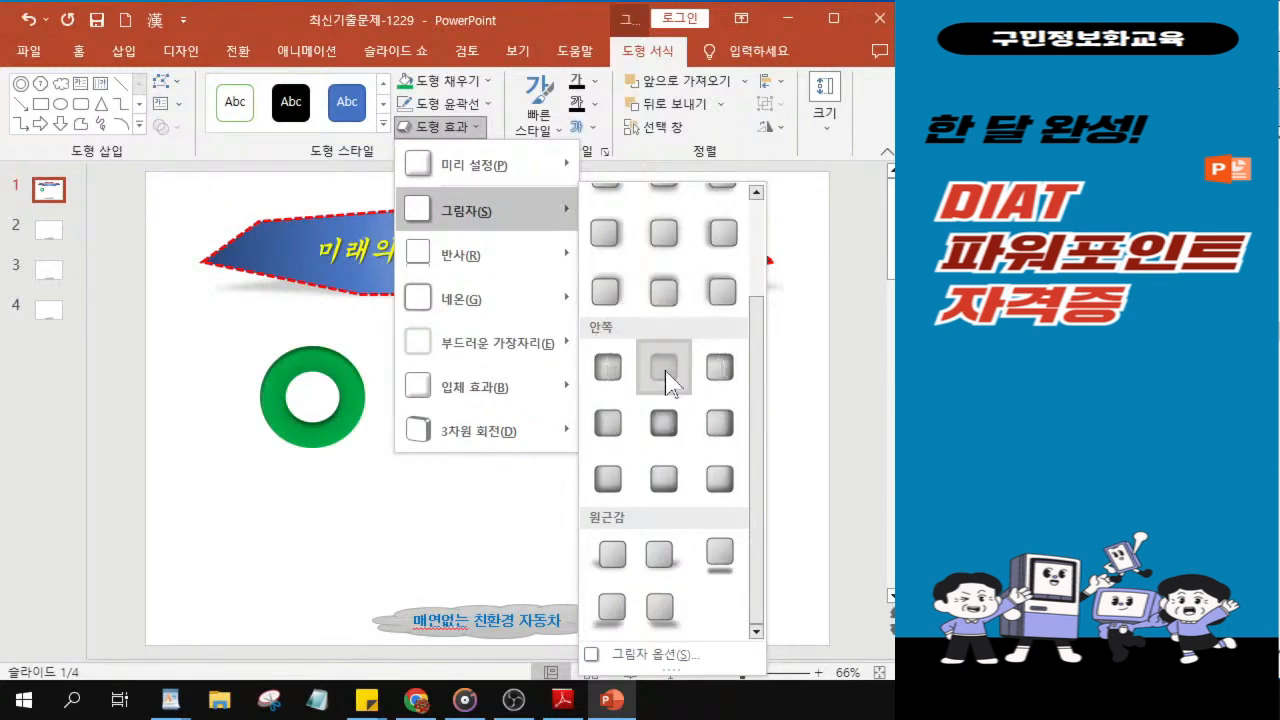
left_click(666, 378)
left_click(666, 378)
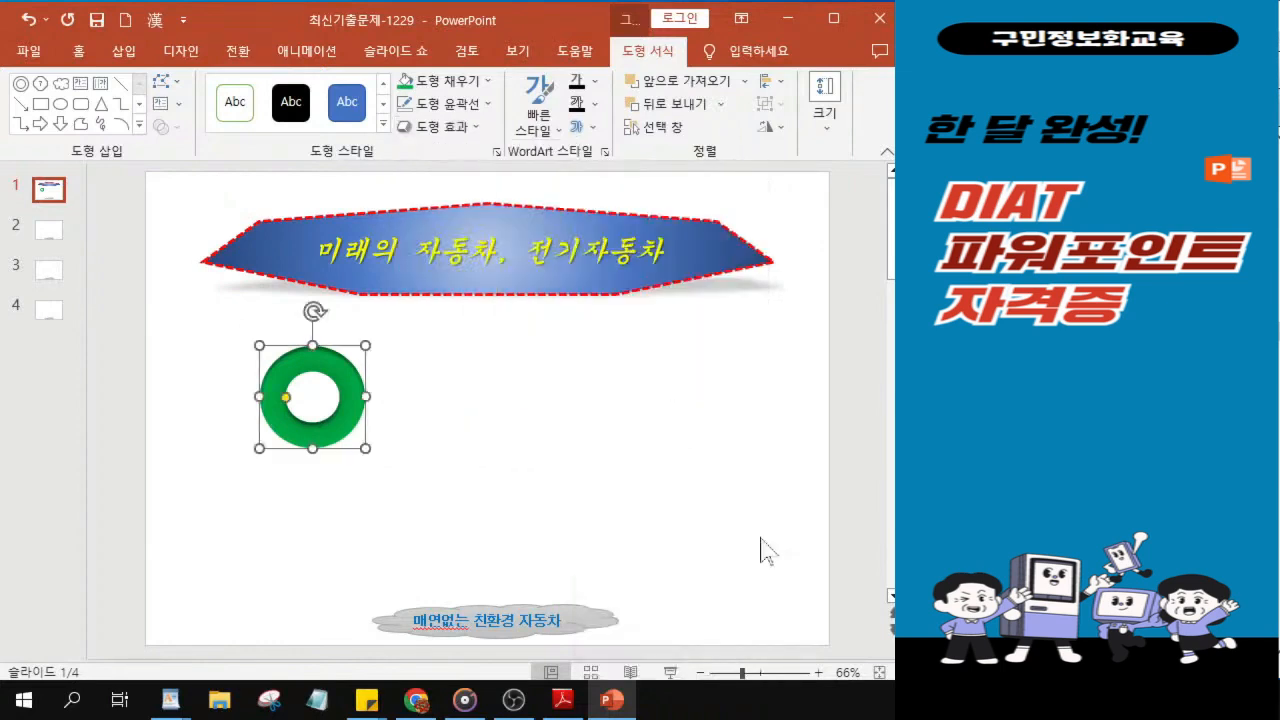
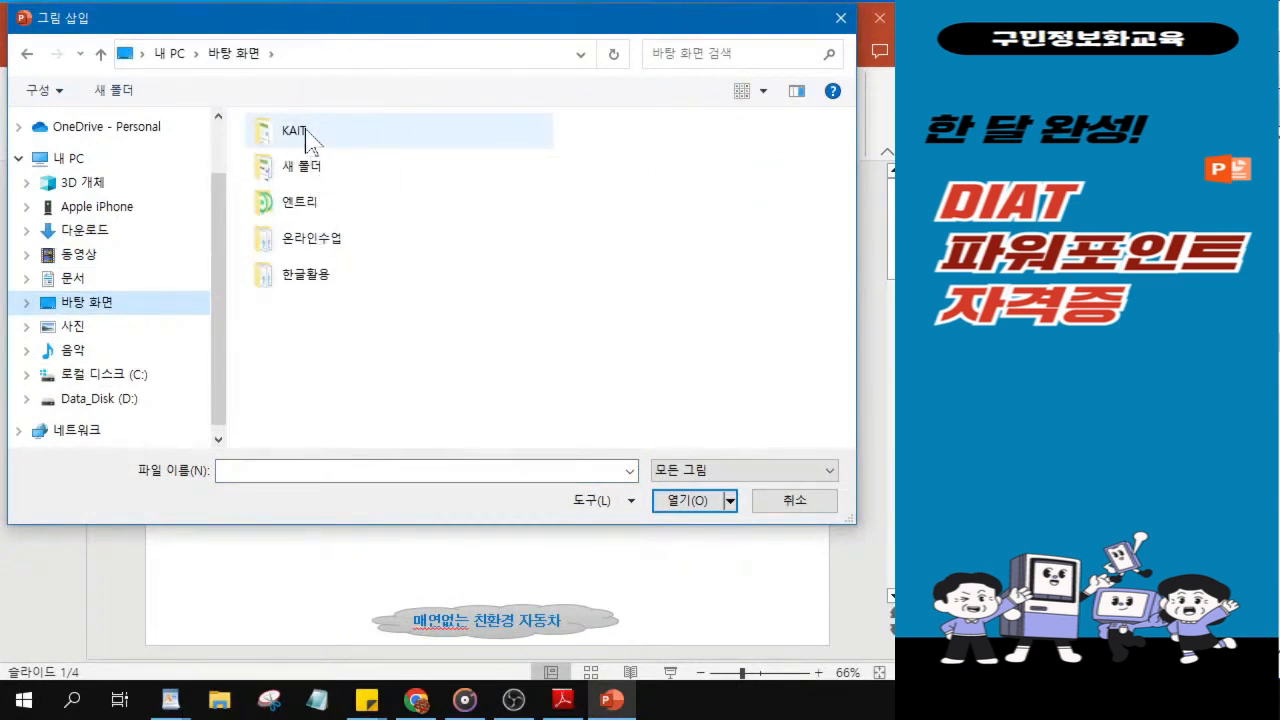
Step: Browse to the desktop's KAIT folder for the picture to insert and widen the name column to show full folder names
double_click(294, 131)
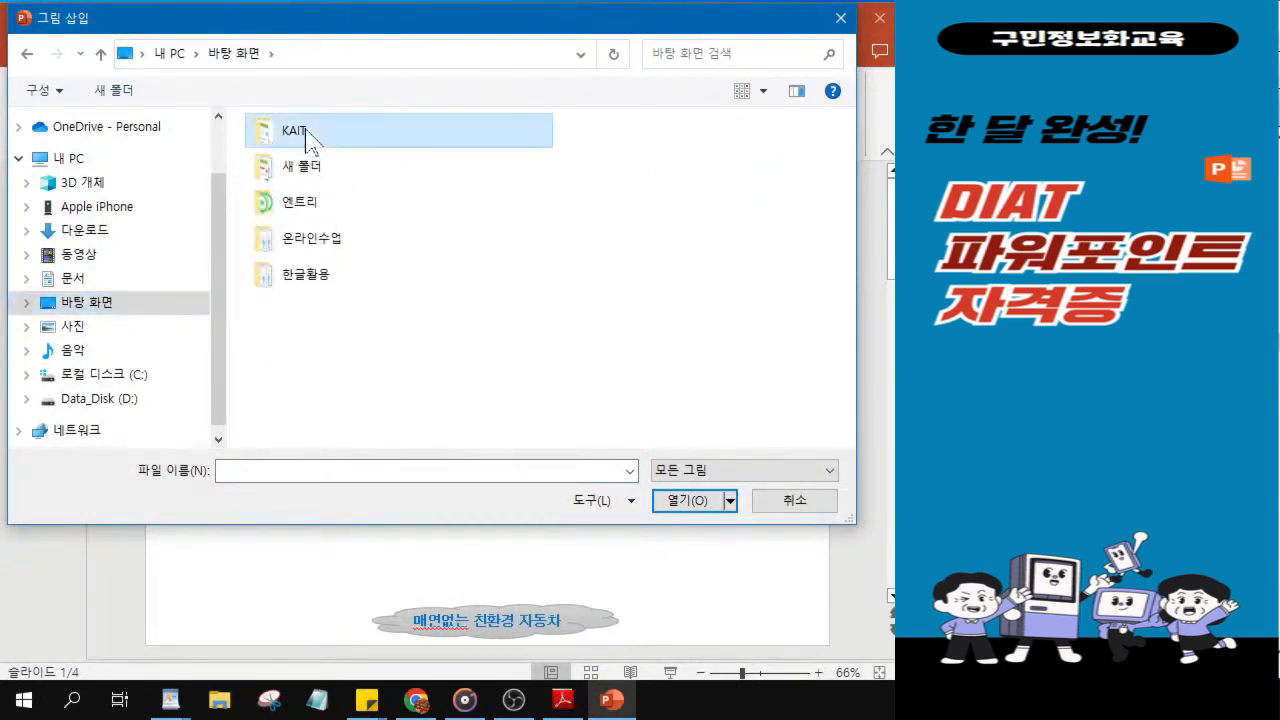
left_click_drag(623, 120, 674, 126)
left_click(614, 282)
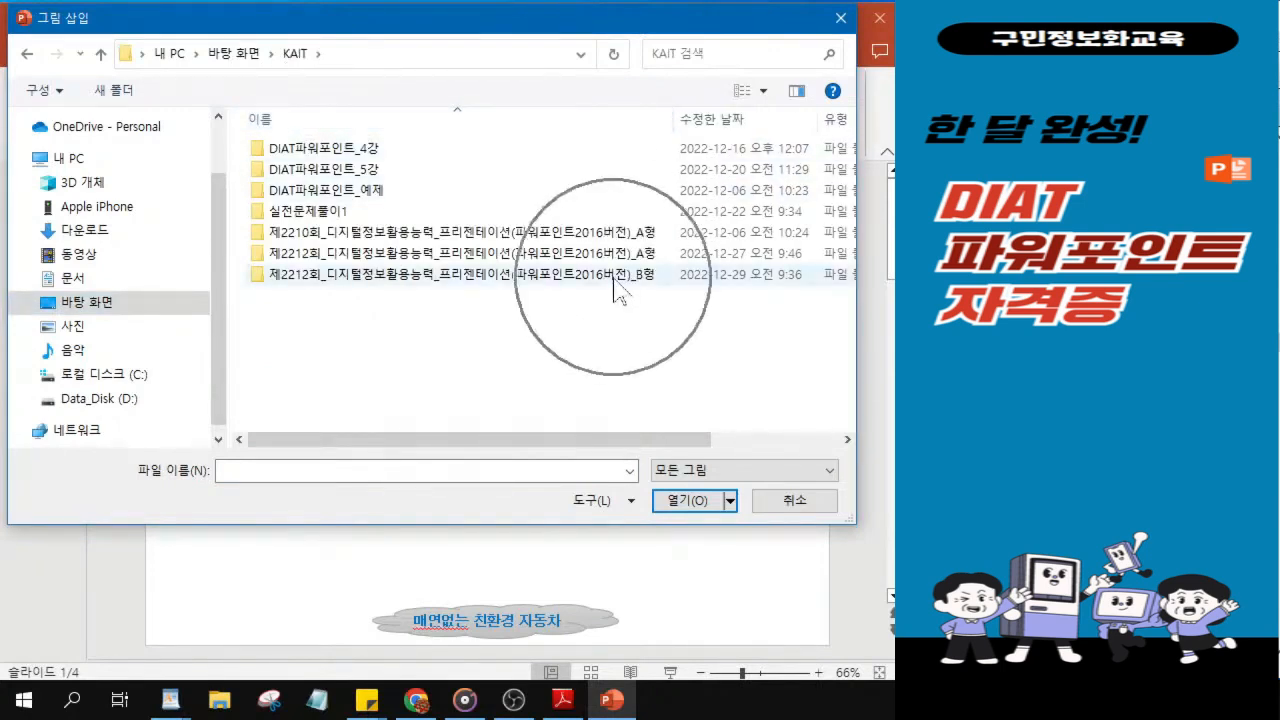
left_click(405, 285)
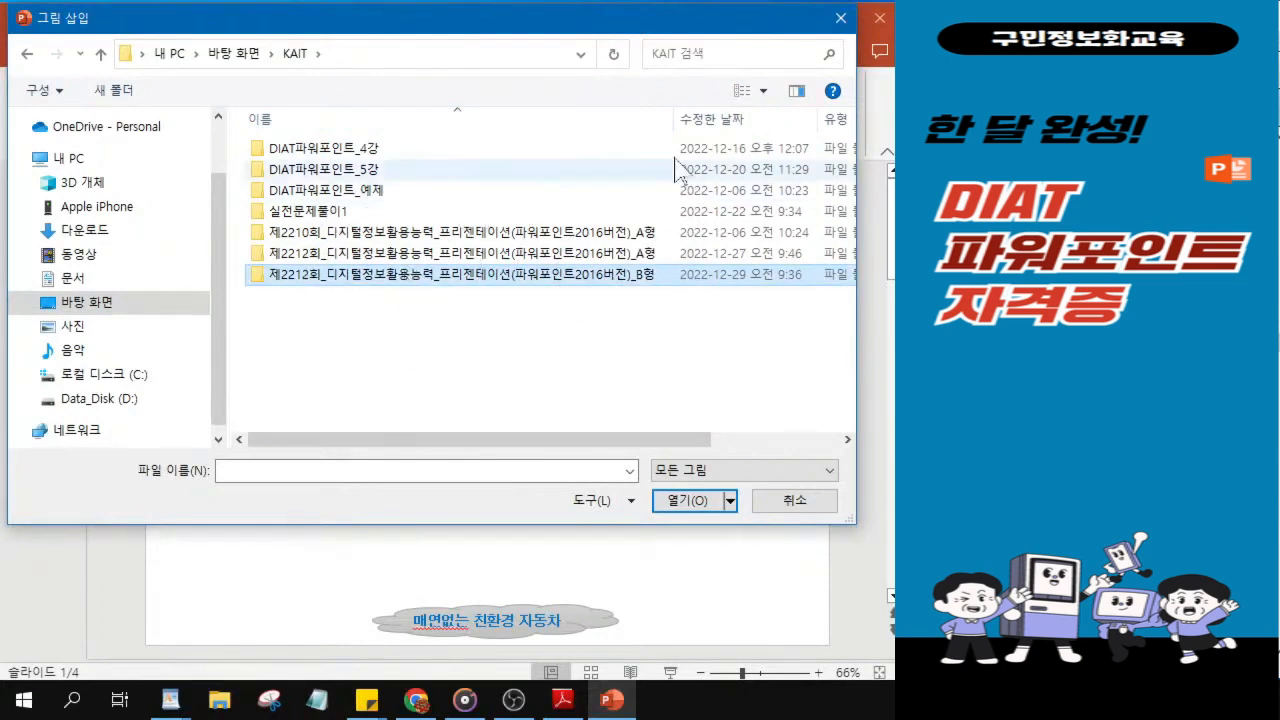
left_click_drag(676, 117, 598, 125)
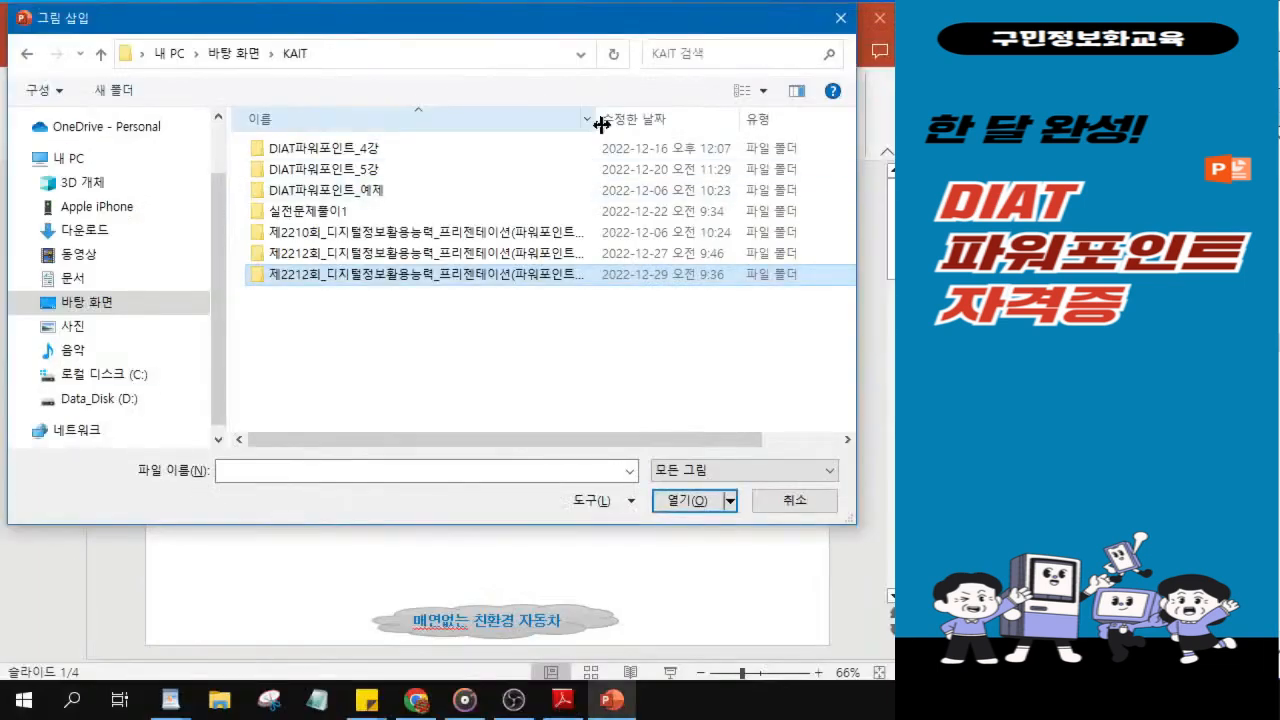
left_click_drag(603, 109, 829, 109)
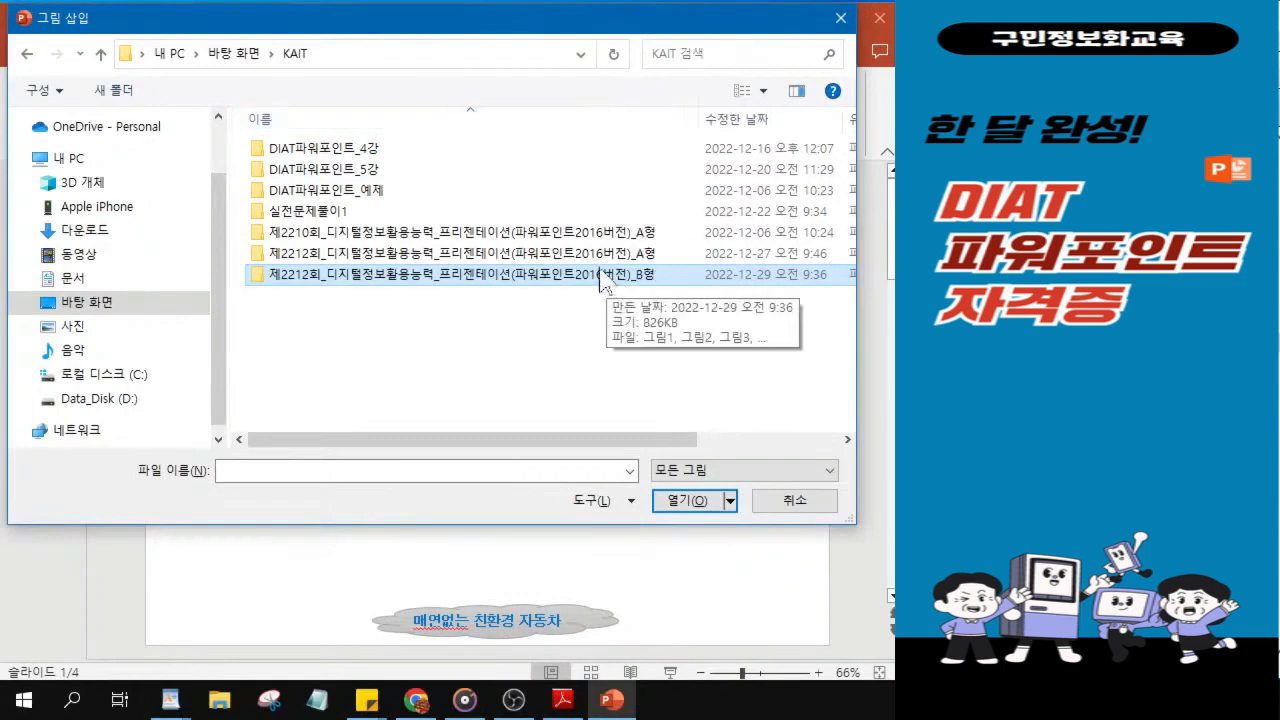
key("ctrl")
key("ctrl")
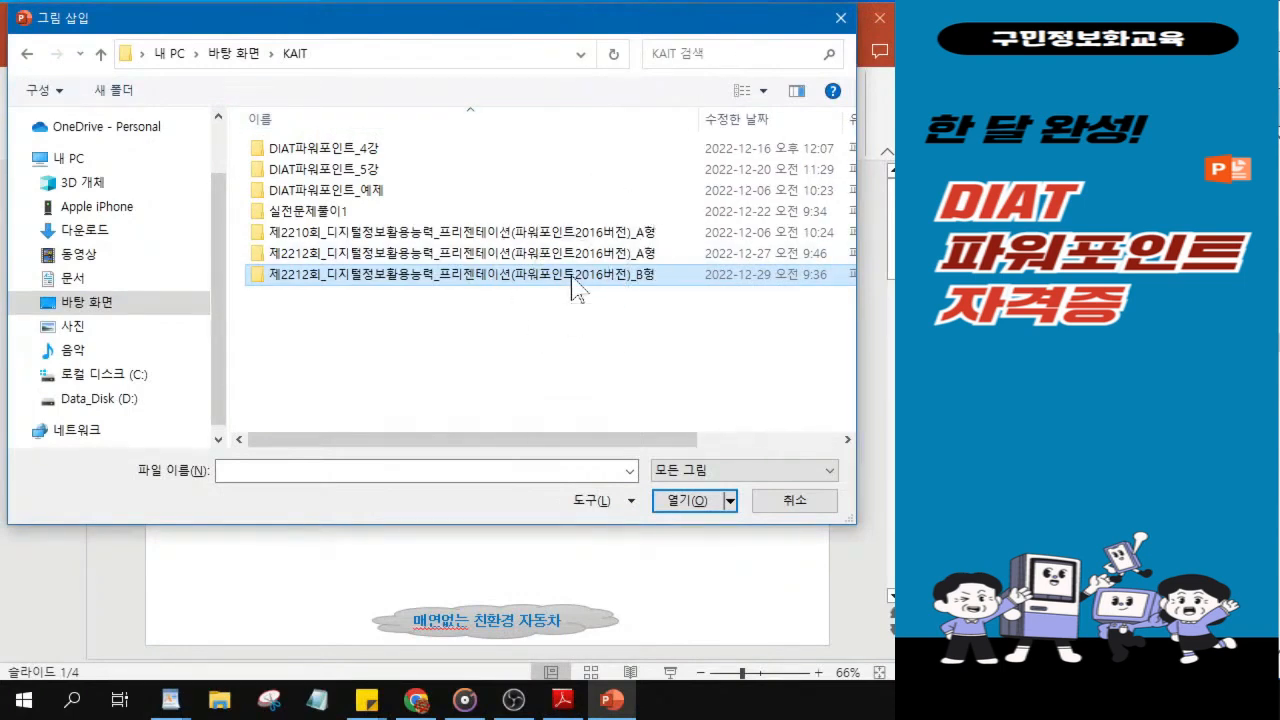
Step: Insert the picture 그림1 from the 제2212회_디지털정보활용능력_프리젠테이션(파워포인트2016버전)_B형 folder
double_click(577, 289)
left_click(309, 195)
key("ctrl")
key("ctrl")
left_click(696, 503)
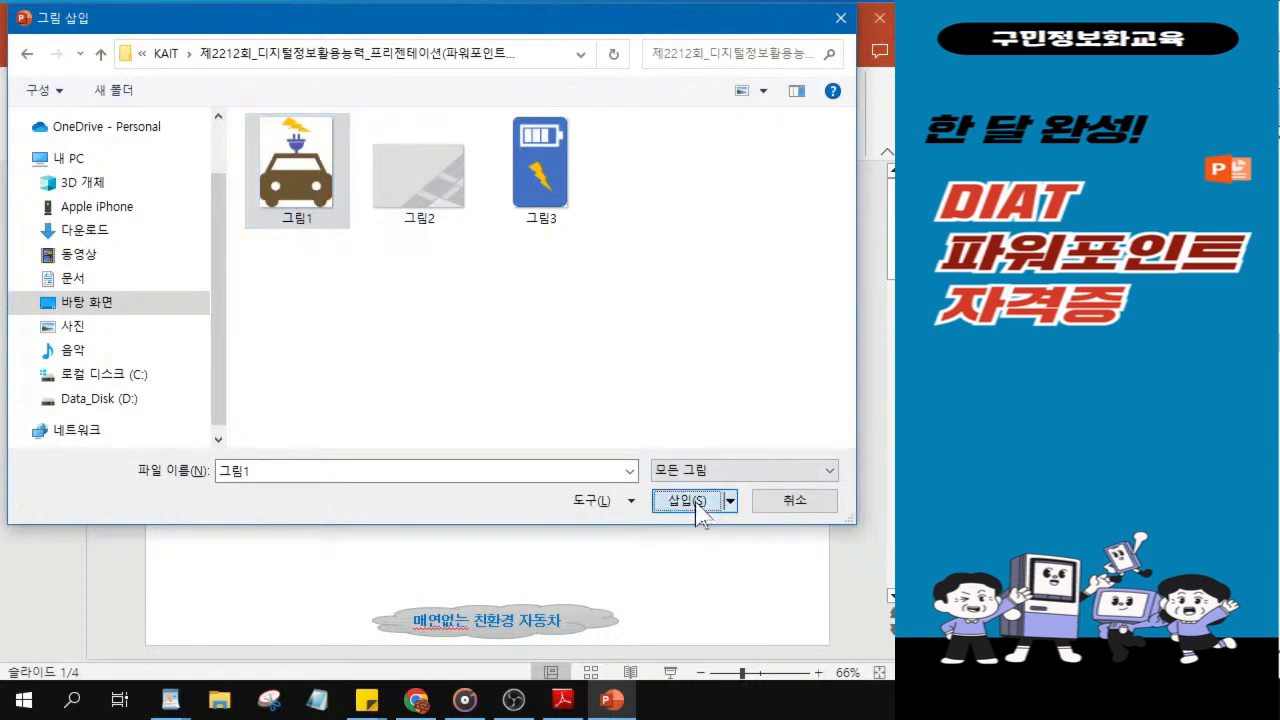
Step: Complete the insertion of the picture 그림1 and unlock its aspect ratio (가로 세로 비율 고정) in the size settings
key("ctrl")
left_click(684, 501)
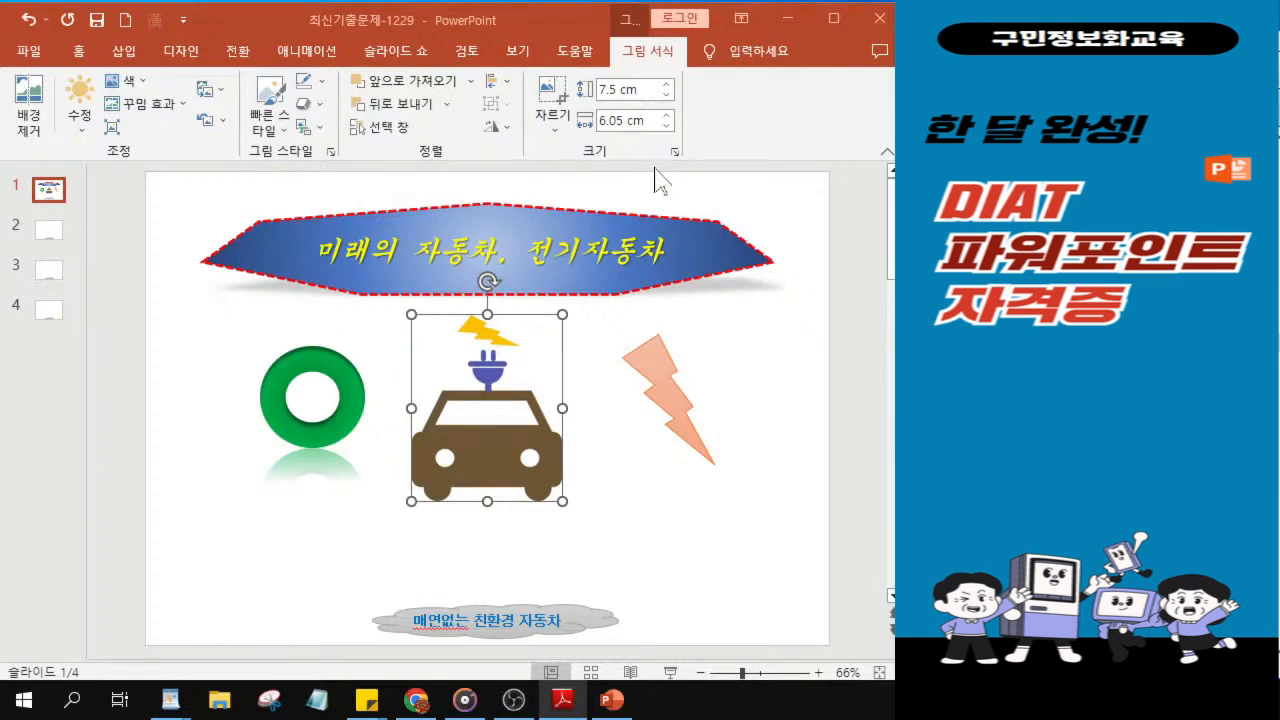
right_click(462, 352)
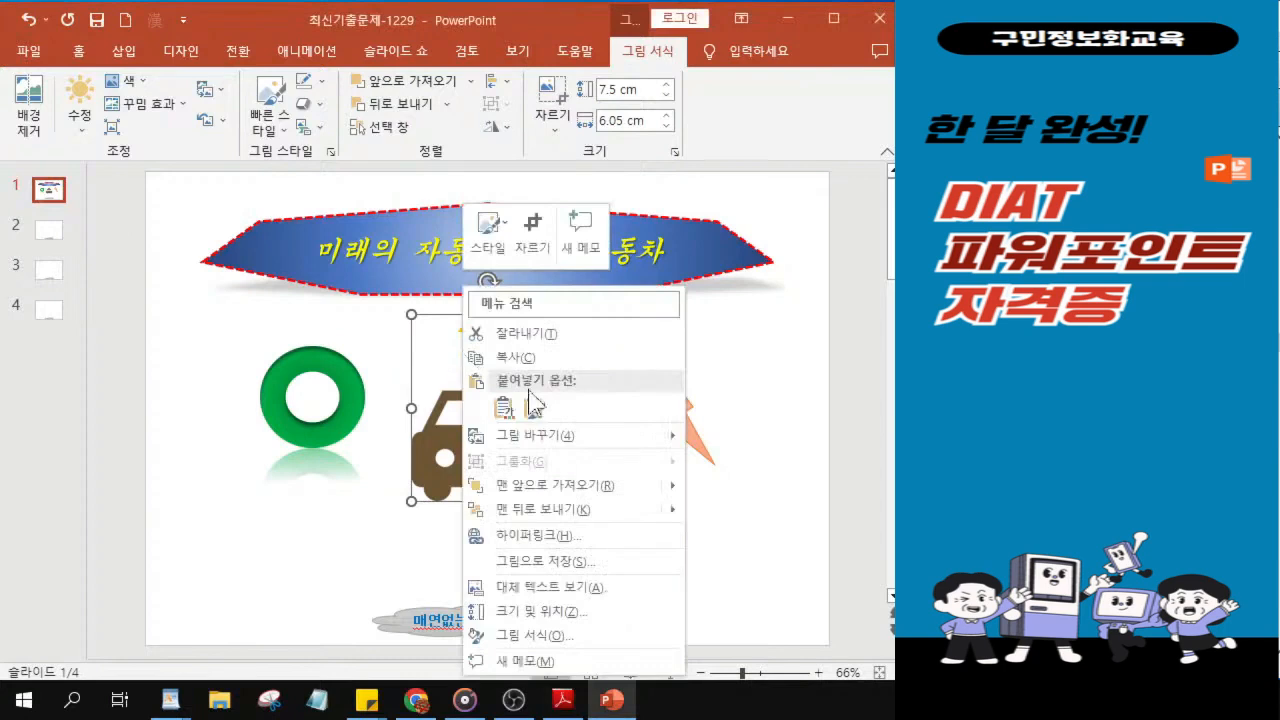
left_click(534, 634)
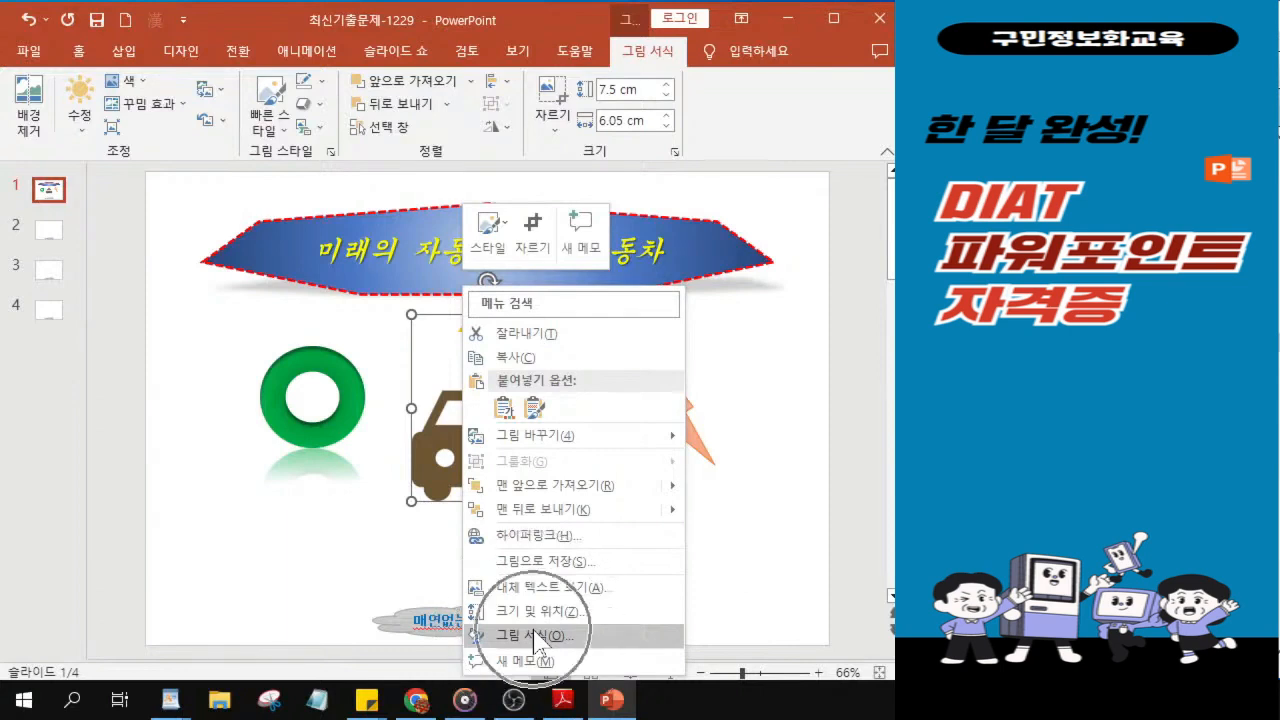
right_click(436, 414)
left_click(512, 374)
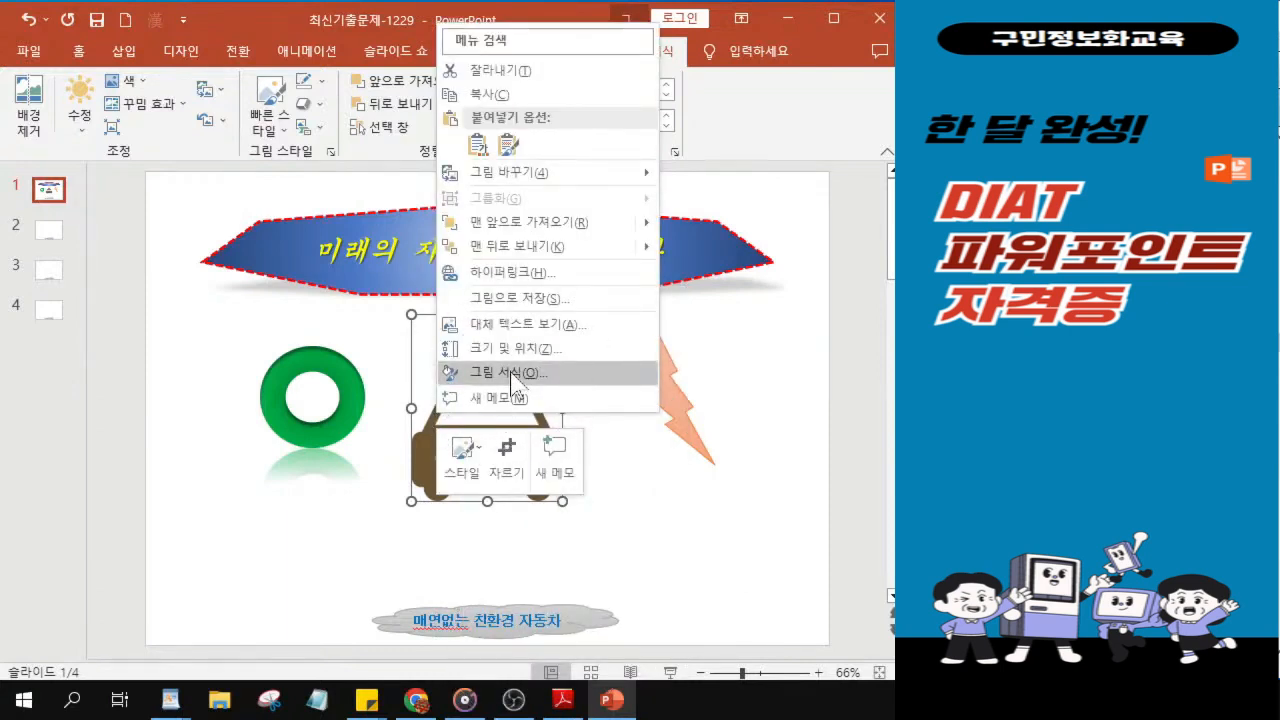
left_click(512, 376)
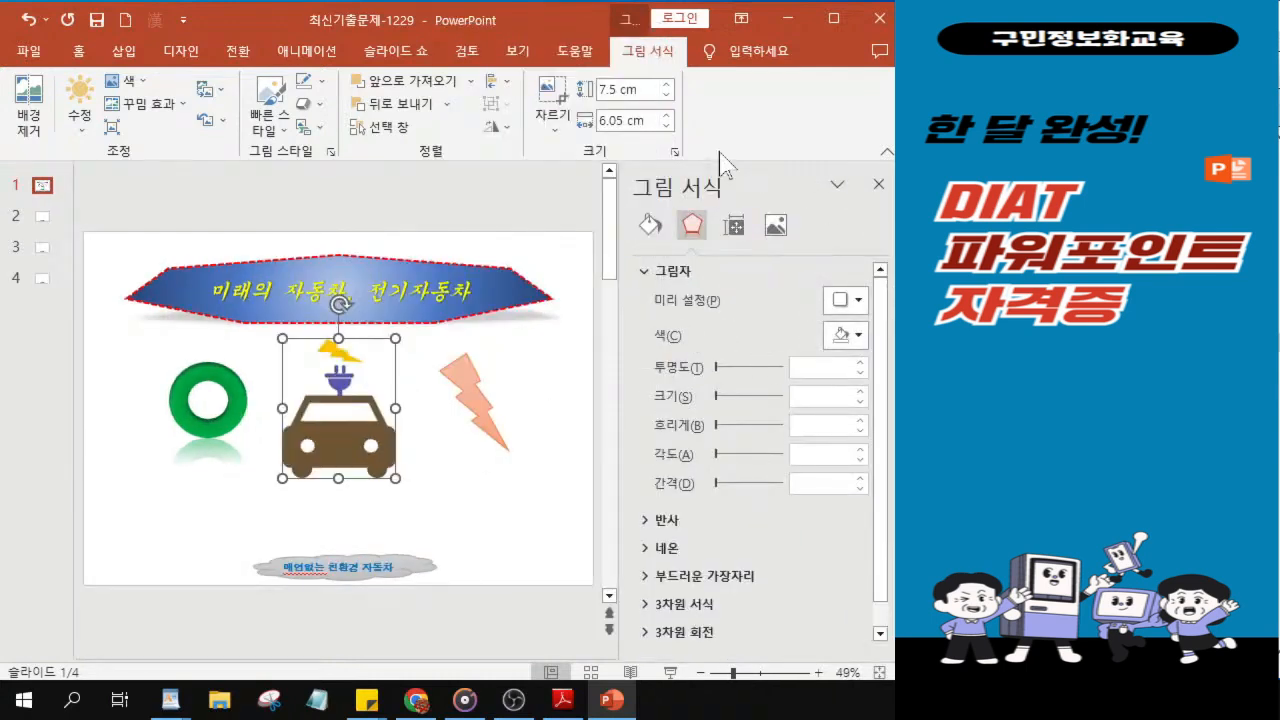
left_click(740, 236)
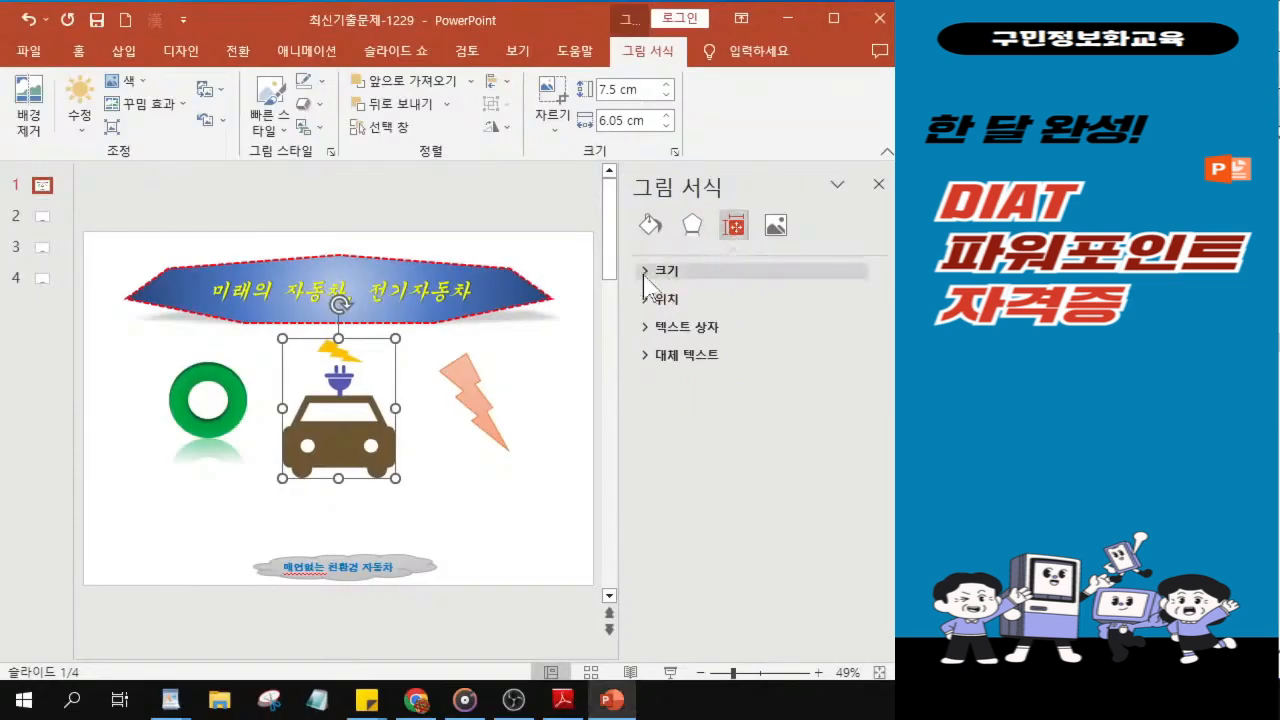
left_click(555, 318)
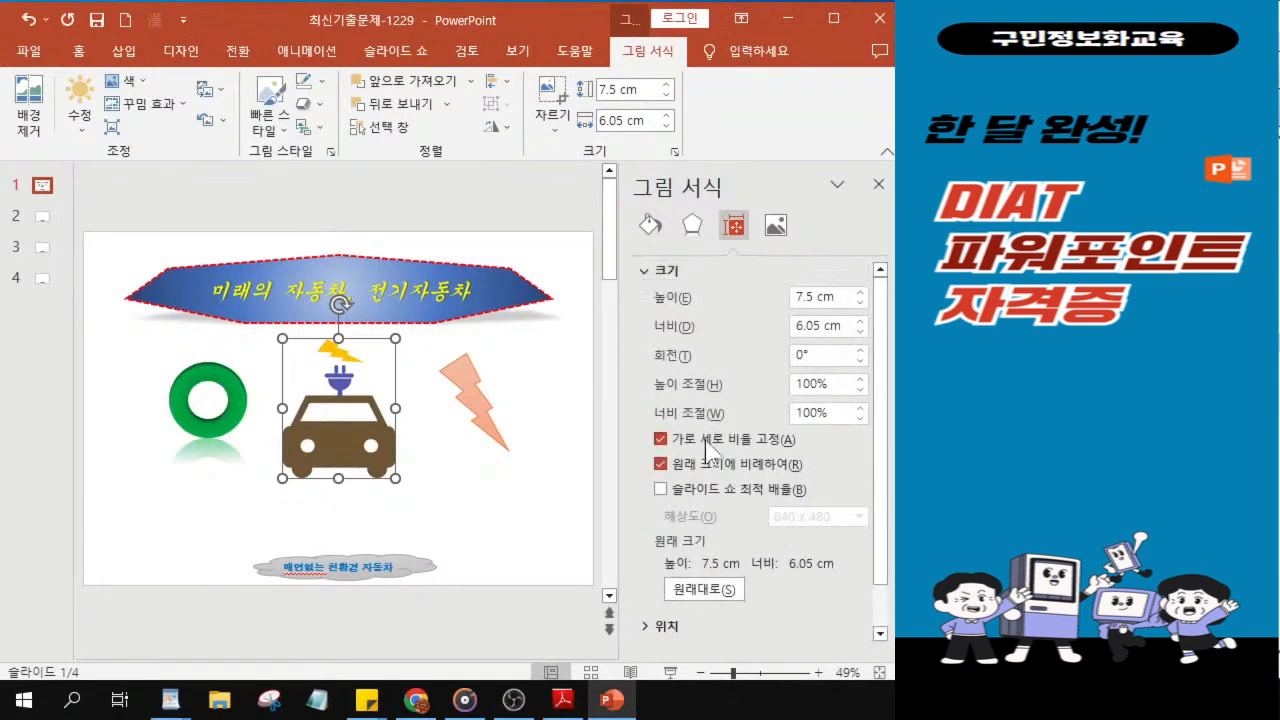
left_click(659, 441)
key("Tab")
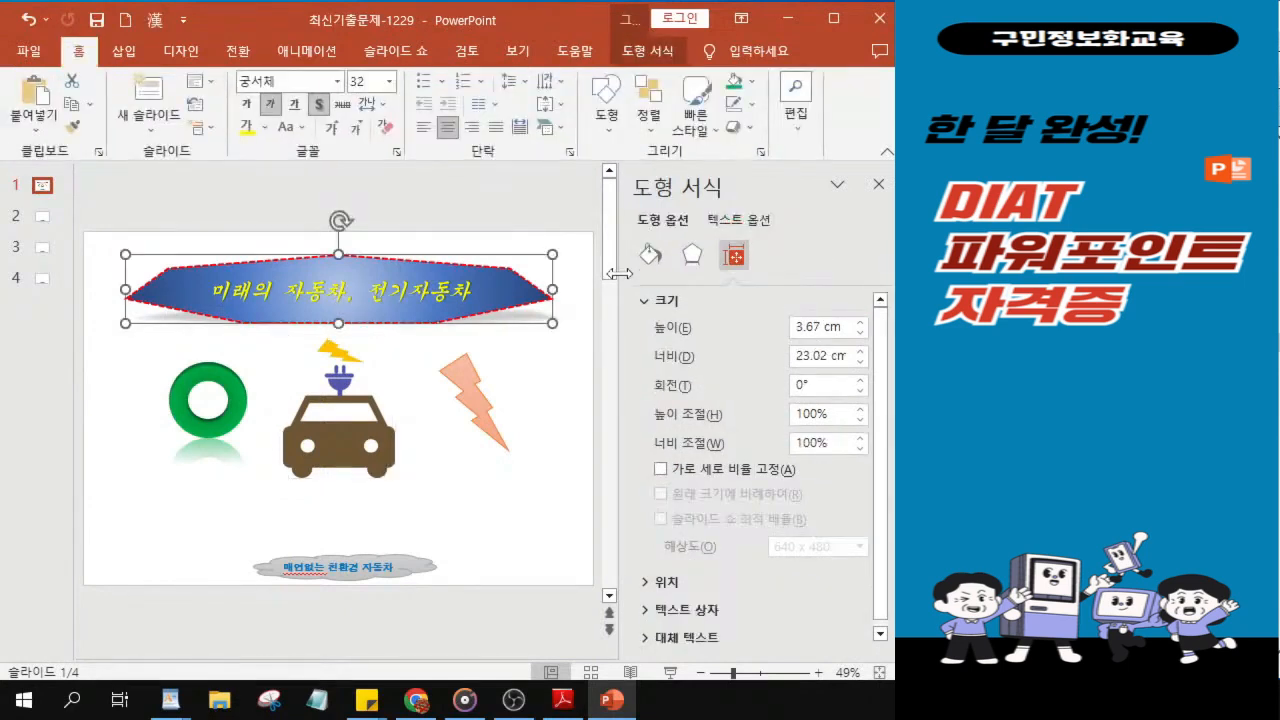
double_click(805, 327)
type("8")
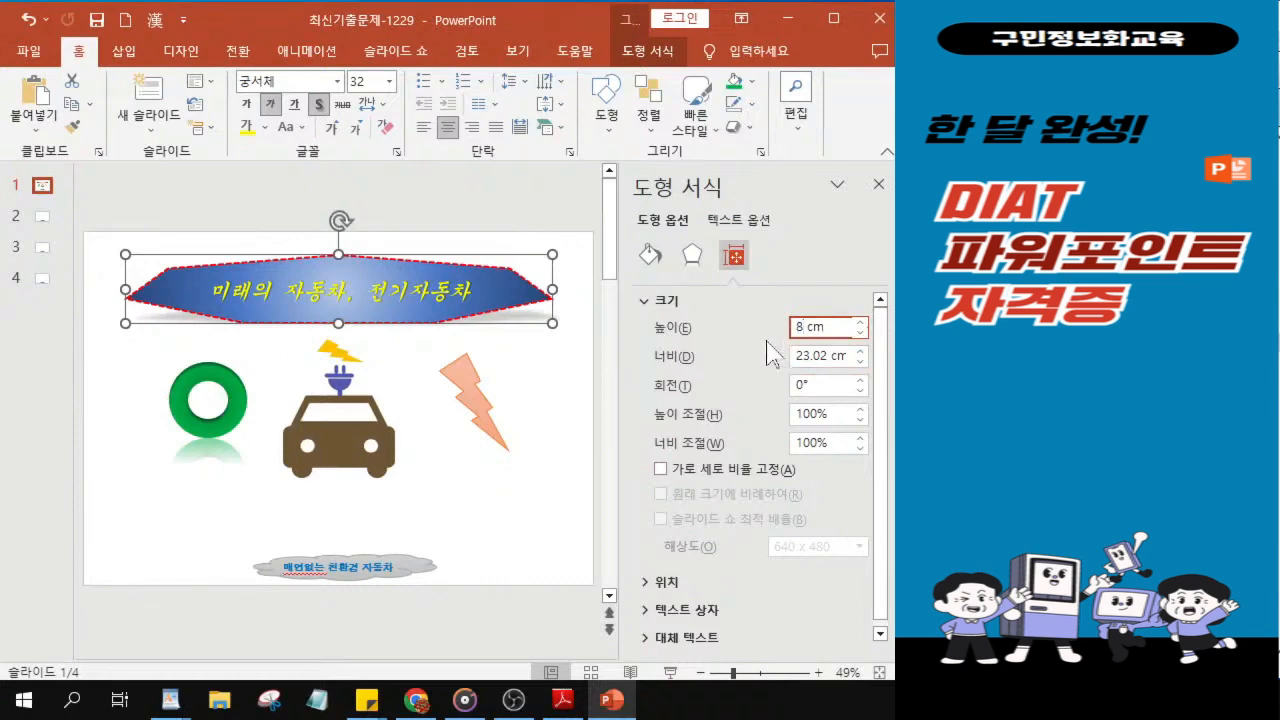
key("ctrl+z")
Step: Set the car picture's height to 8 cm and its width to 6 cm
left_click(330, 445)
double_click(801, 297)
type("8")
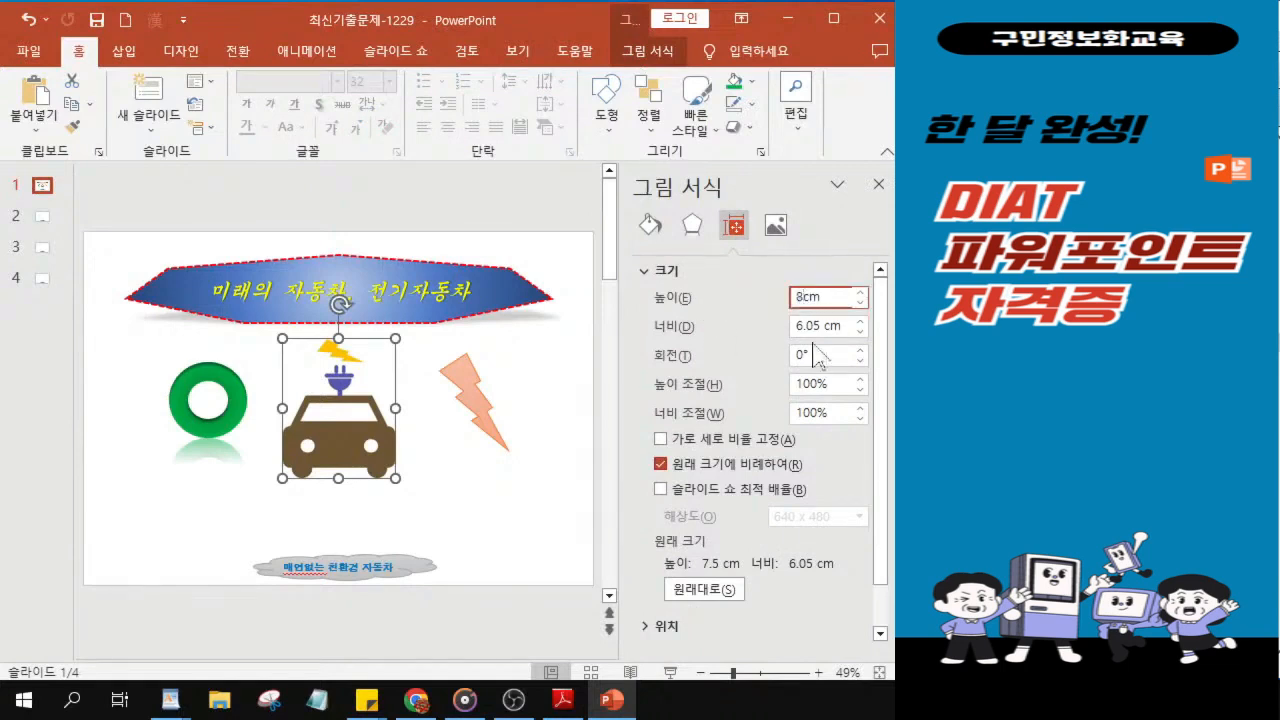
double_click(805, 326)
type("6")
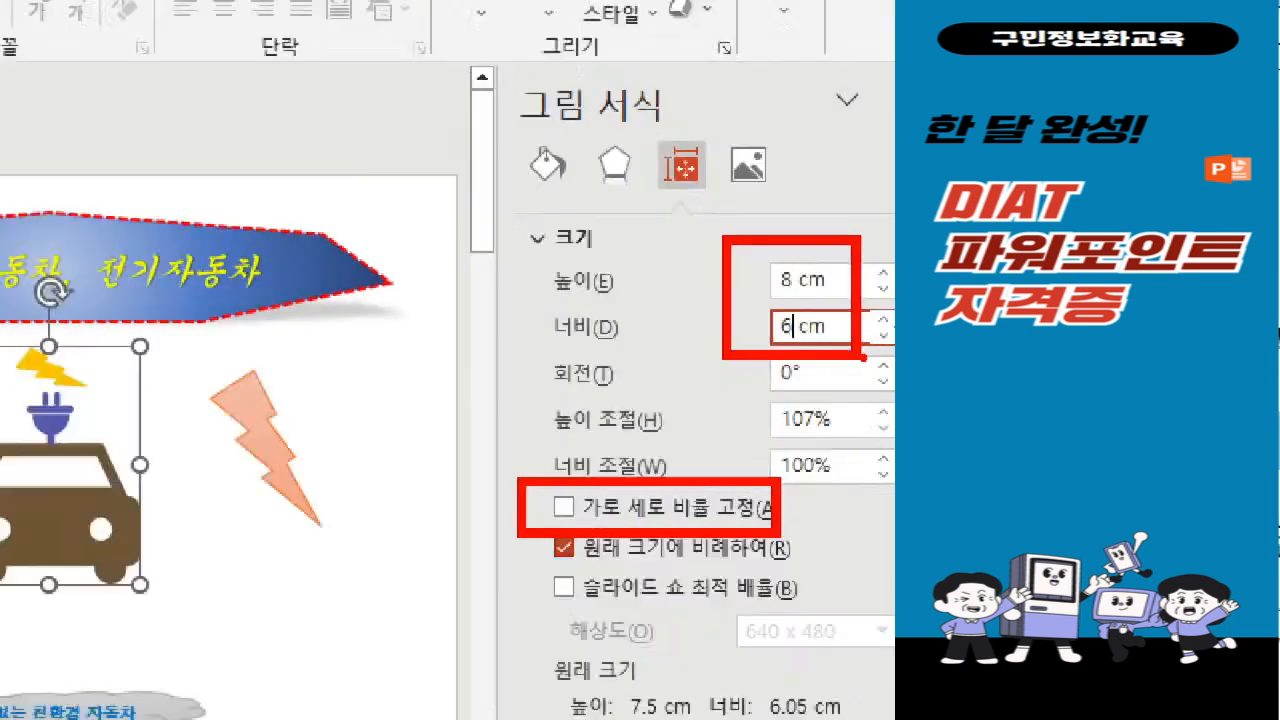
key("Return")
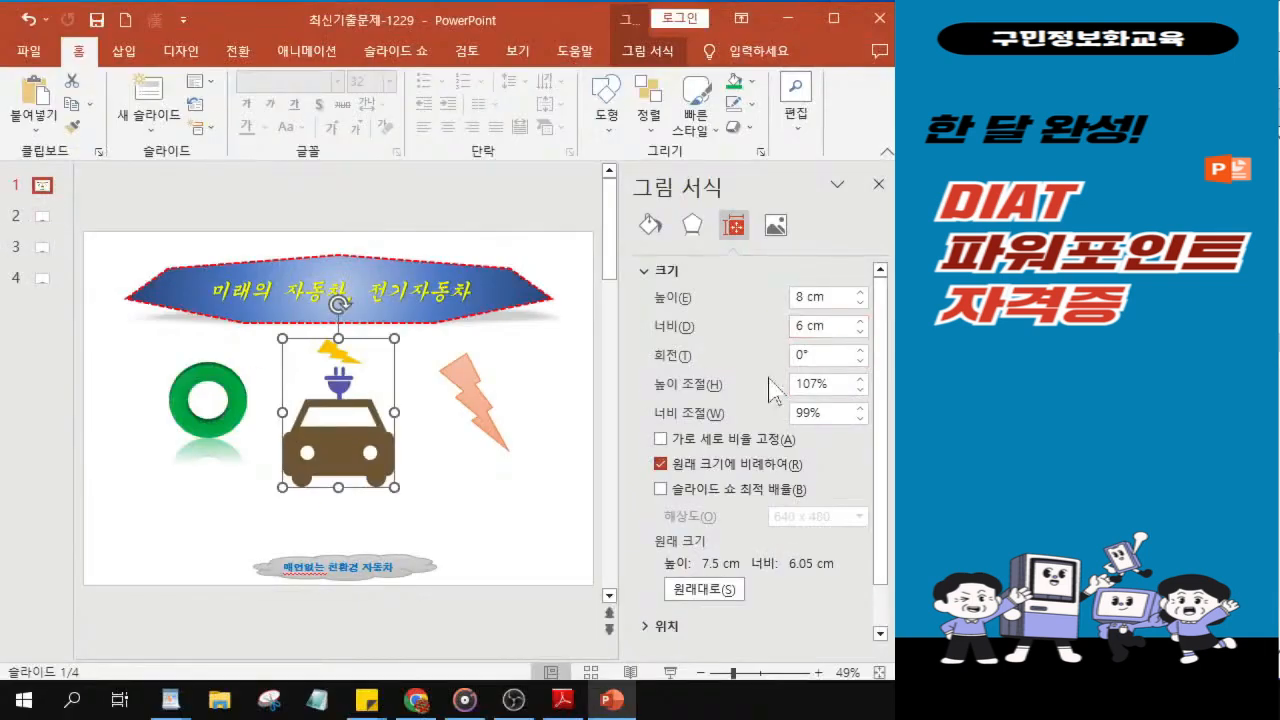
Step: Shift the car picture slightly right and down between the donut and the lightning bolt, and close the picture formatting pane
left_click_drag(356, 453, 355, 454)
key("Up")
key("Up")
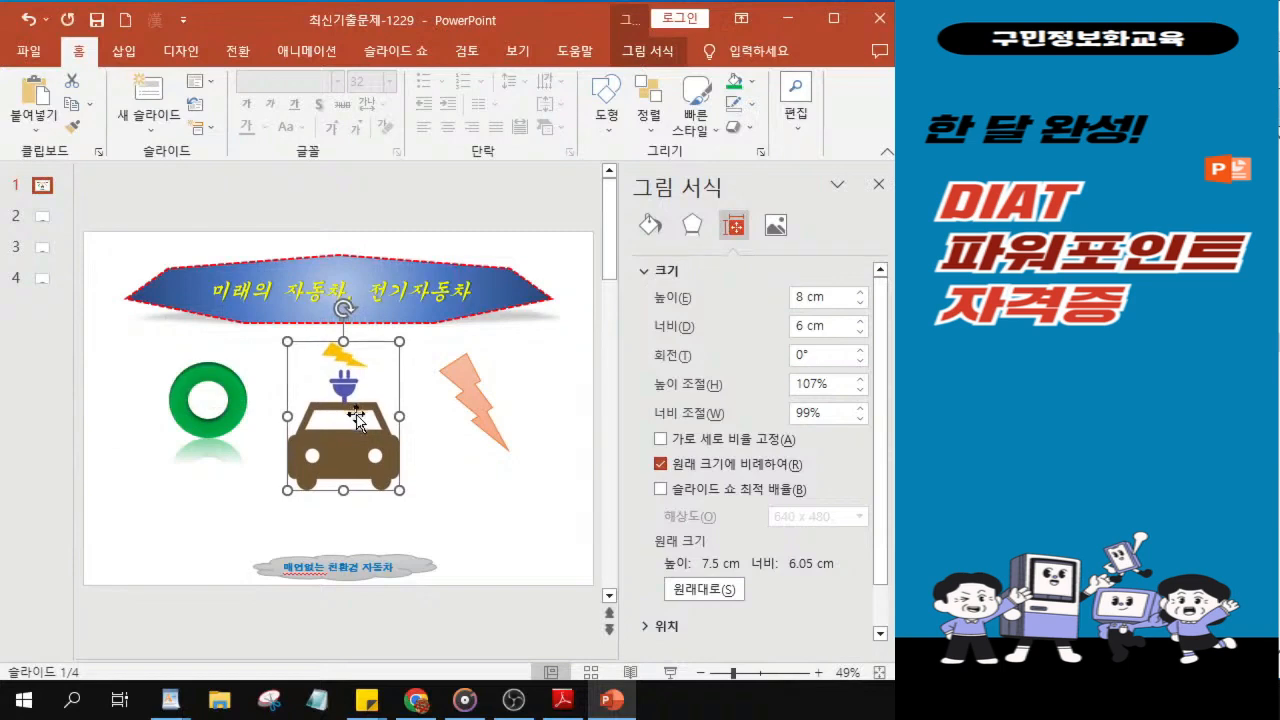
left_click(879, 188)
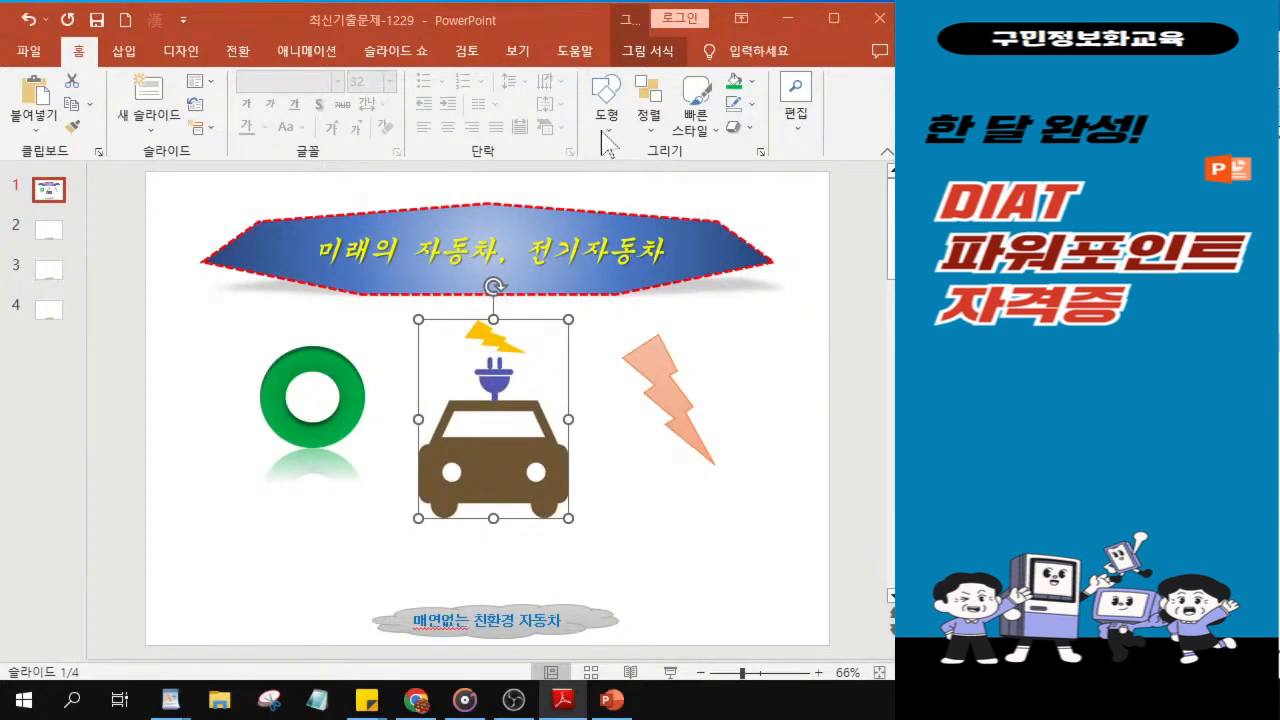
Step: Draw a wide horizontal text box between the car picture and the cloud shape
key("ctrl")
left_click(607, 118)
key("ctrl")
key("ctrl")
key("ctrl")
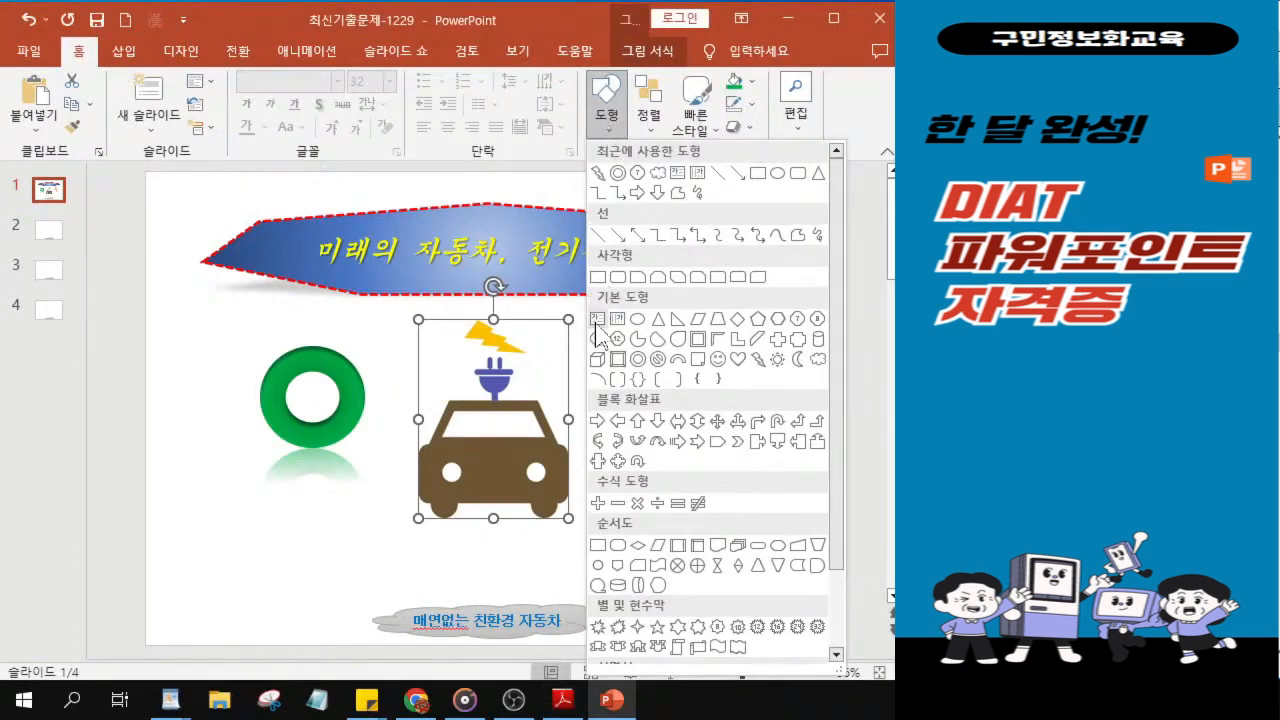
key("ctrl")
key("ctrl")
left_click(597, 319)
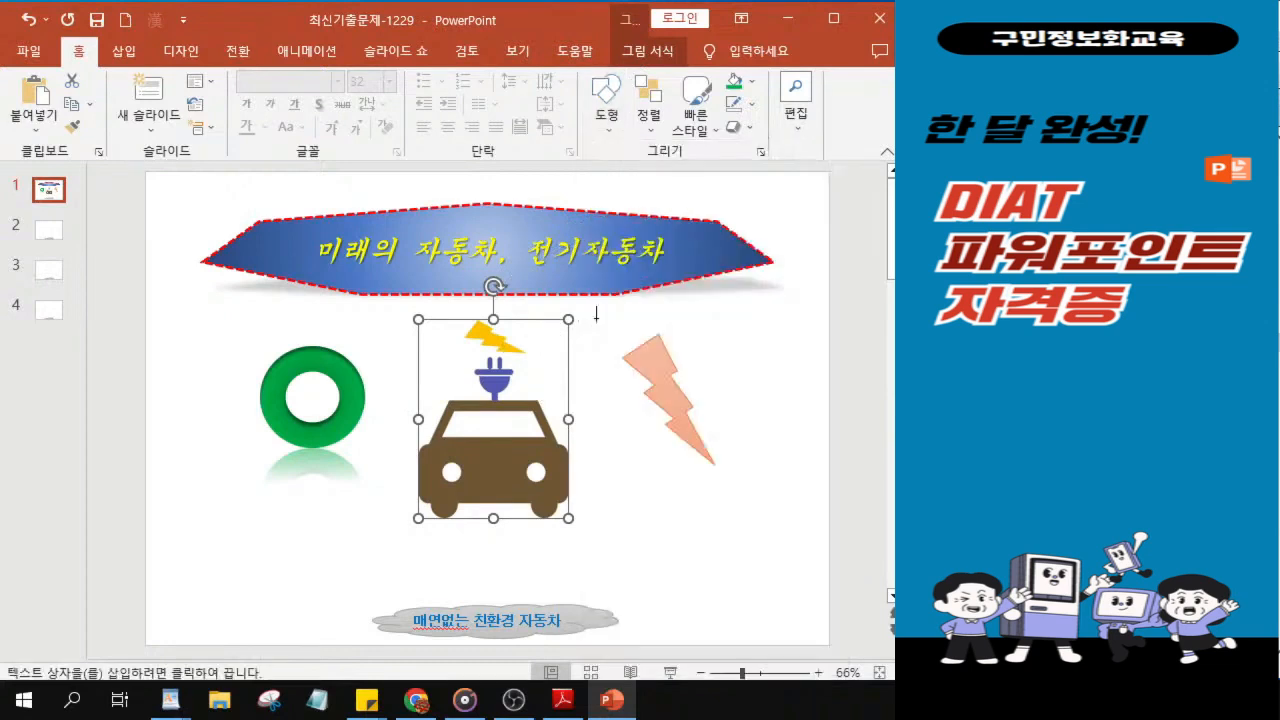
mouse_move(305, 537)
left_mouse_down()
mouse_move(743, 595)
mouse_move(706, 580)
mouse_move(529, 594)
mouse_move(703, 589)
mouse_move(714, 576)
left_mouse_up()
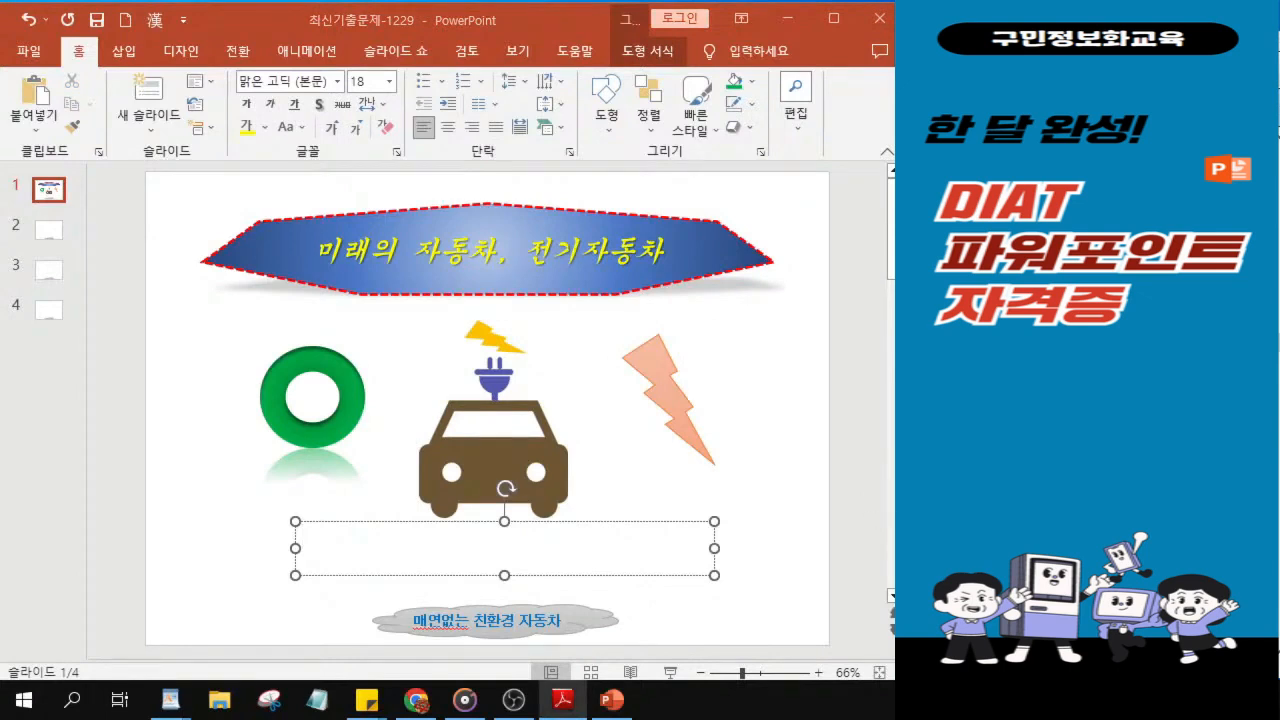
Step: Enter the text "석유 연료와 엔진을" in the new text box, correcting the mistyped second word
scroll(457, 563, "up", 8, "ctrl")
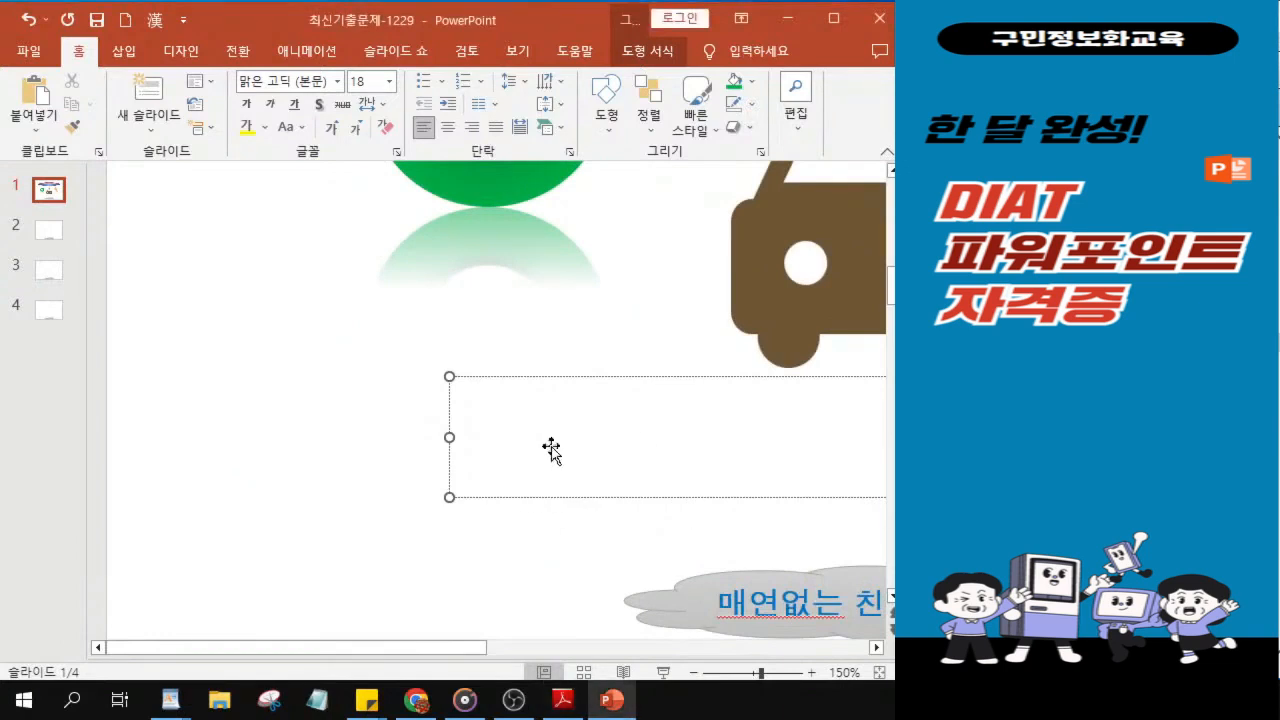
type("석")
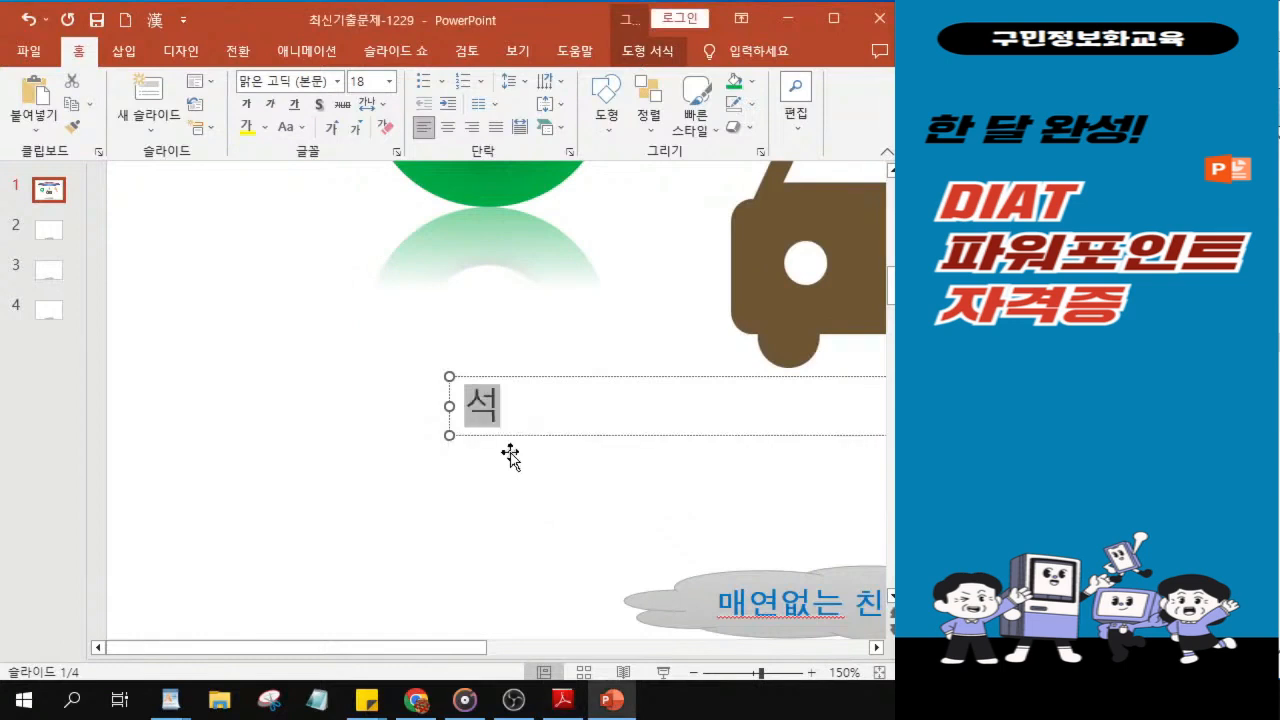
type("유 욘ㄹ")
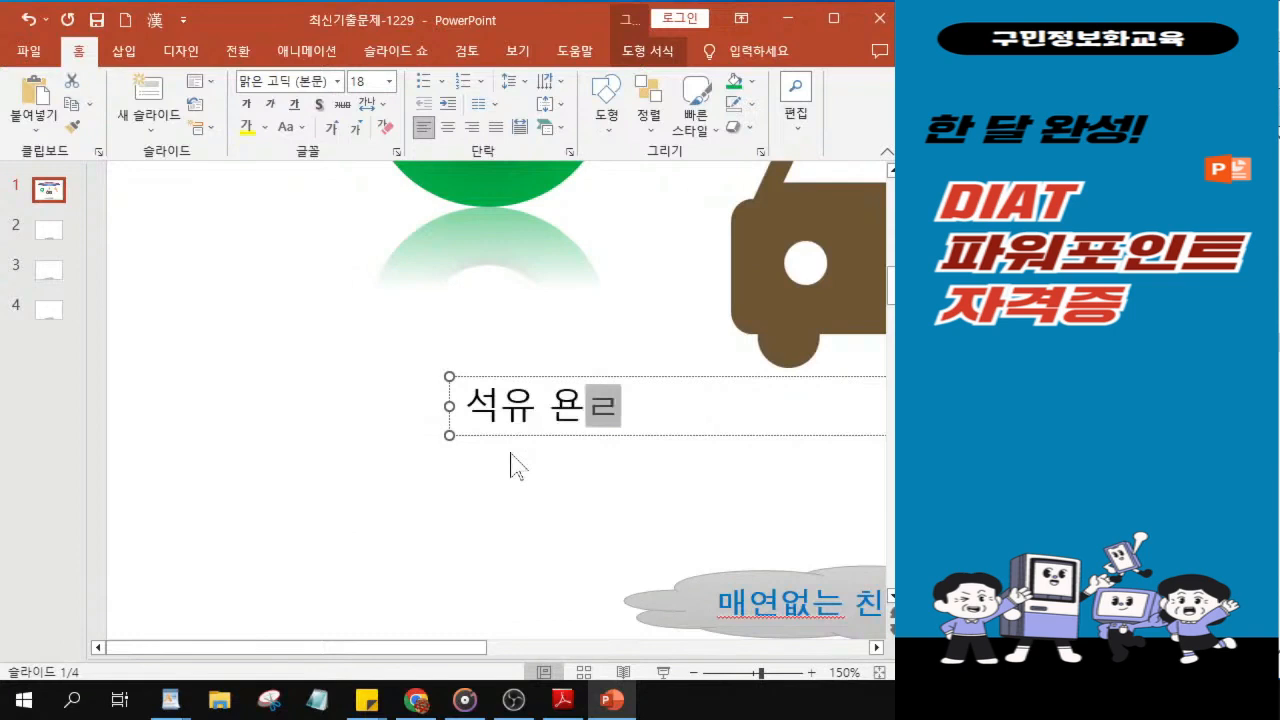
key("BackSpace")
key("BackSpace")
key("BackSpace")
type("연")
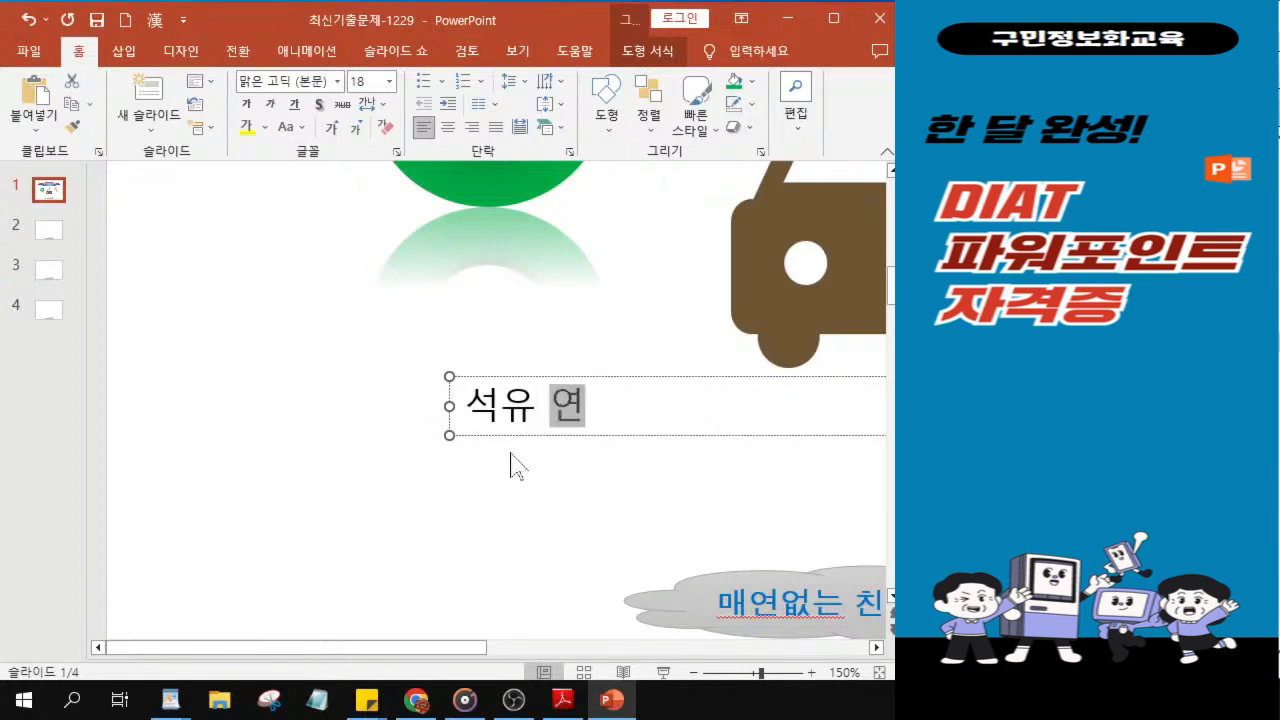
type("료와 엔진을")
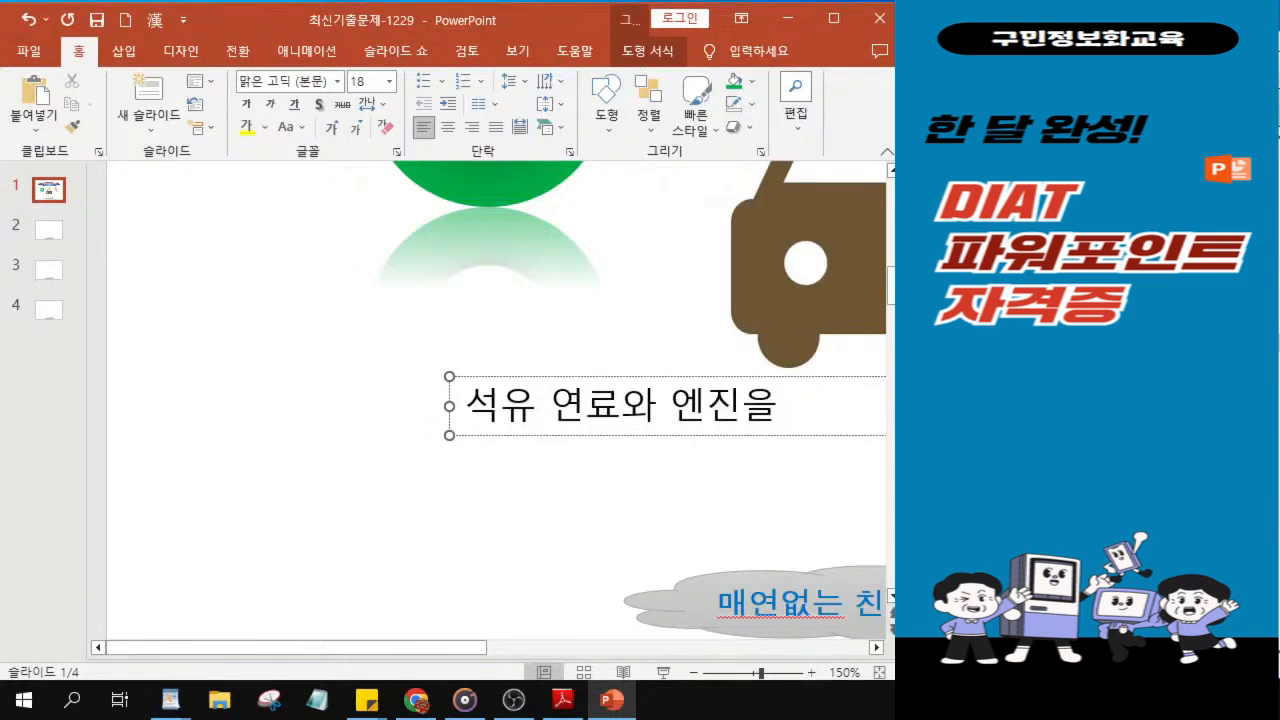
Step: Continue the sentence in the text box with "사용하지 않는 자동차"
key("alt+Tab")
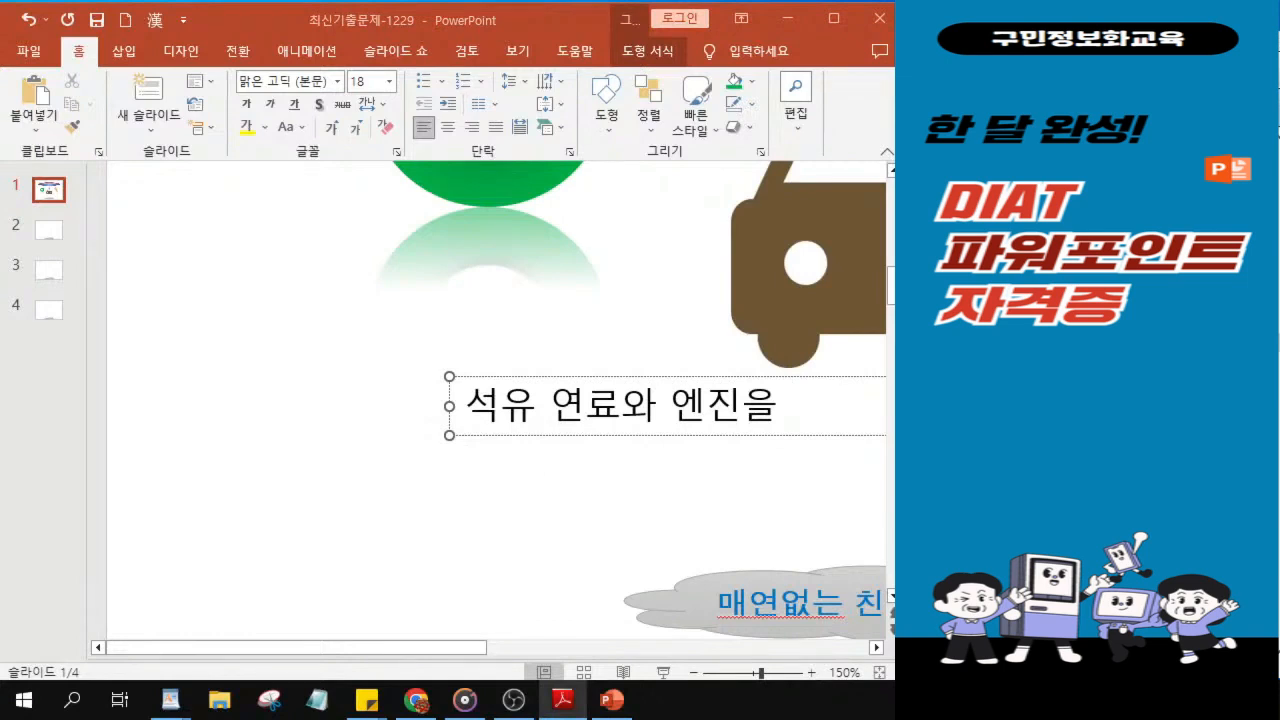
left_click(799, 410)
type("사용하지")
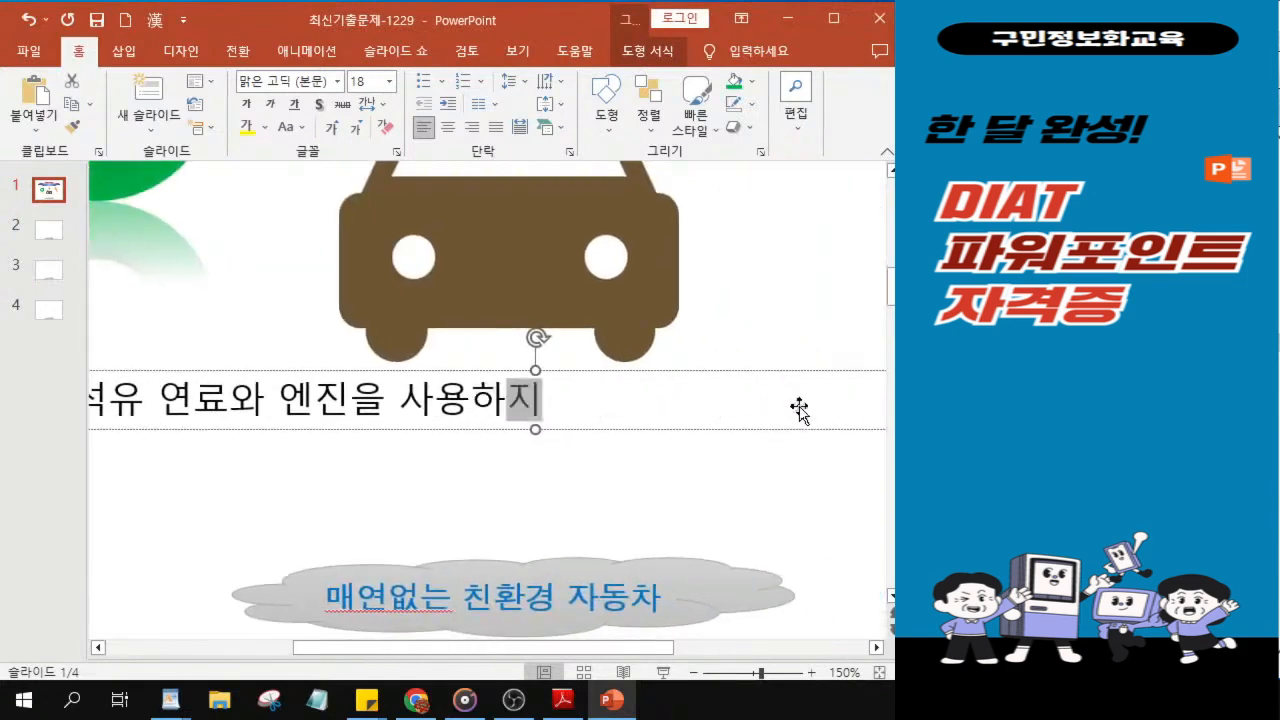
type(" 않")
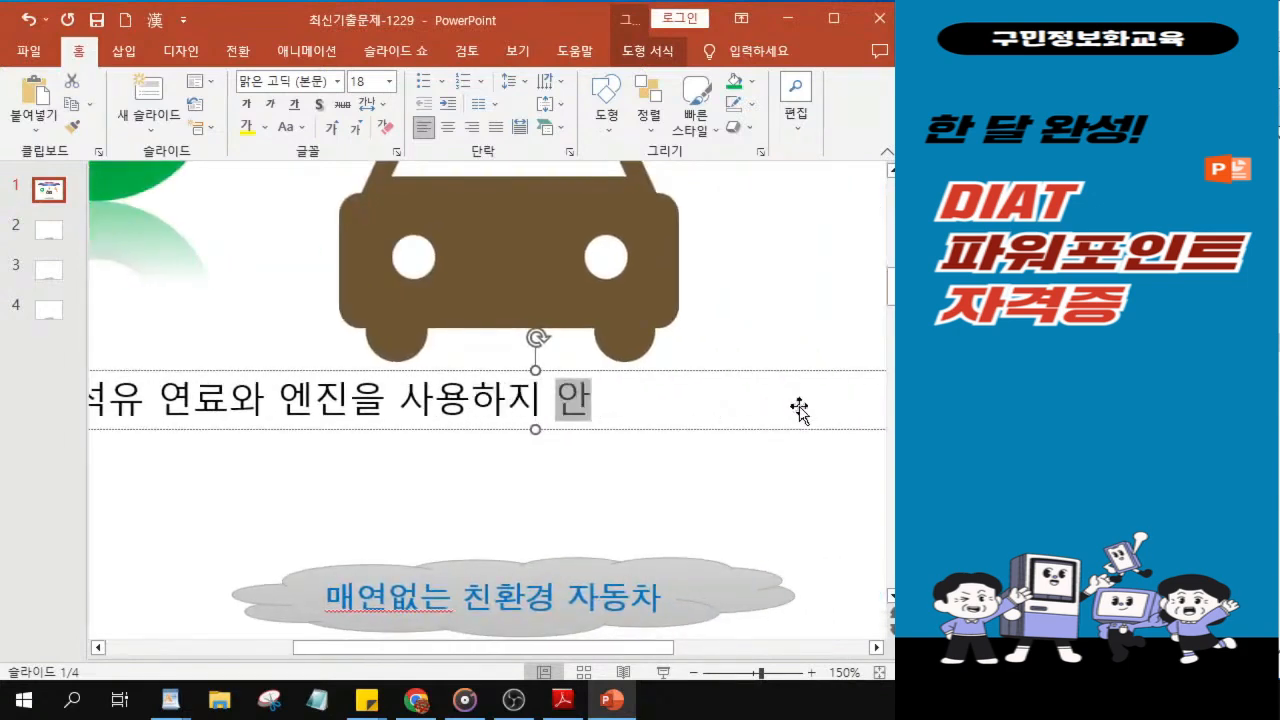
type("는 ")
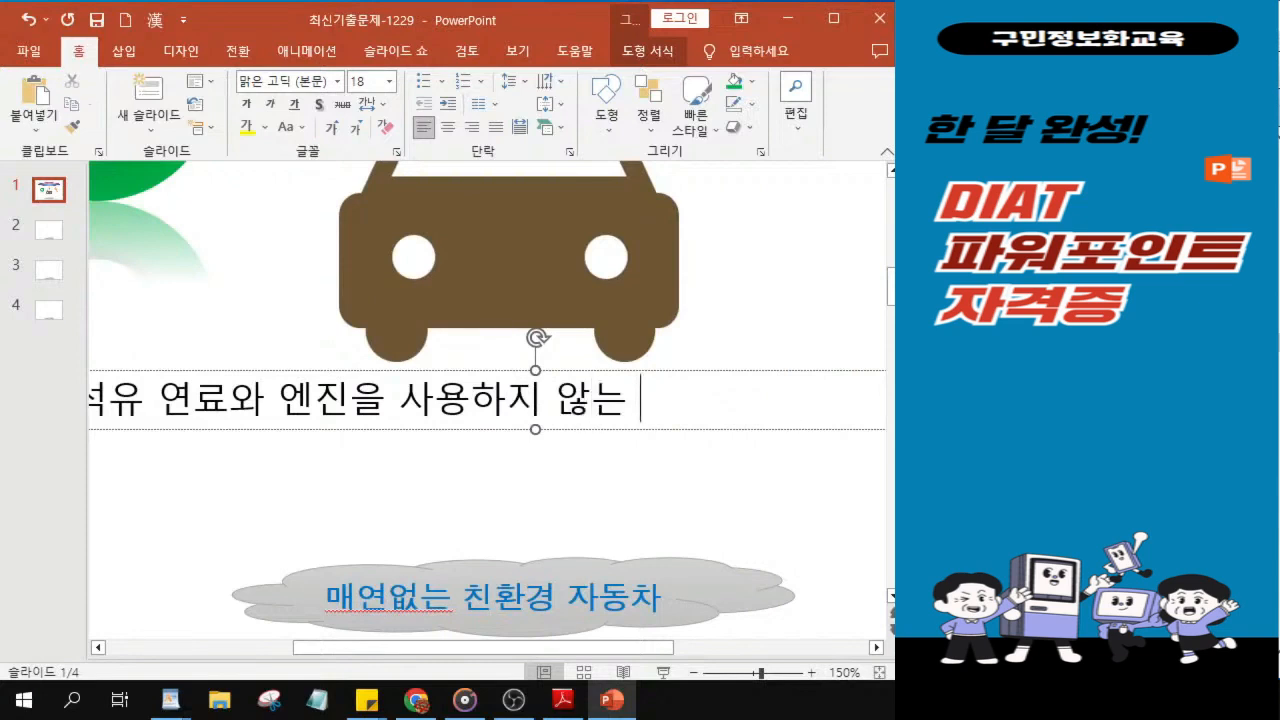
type("잔오차")
key("BackSpace")
key("BackSpace")
key("BackSpace")
key("BackSpace")
type("자동차")
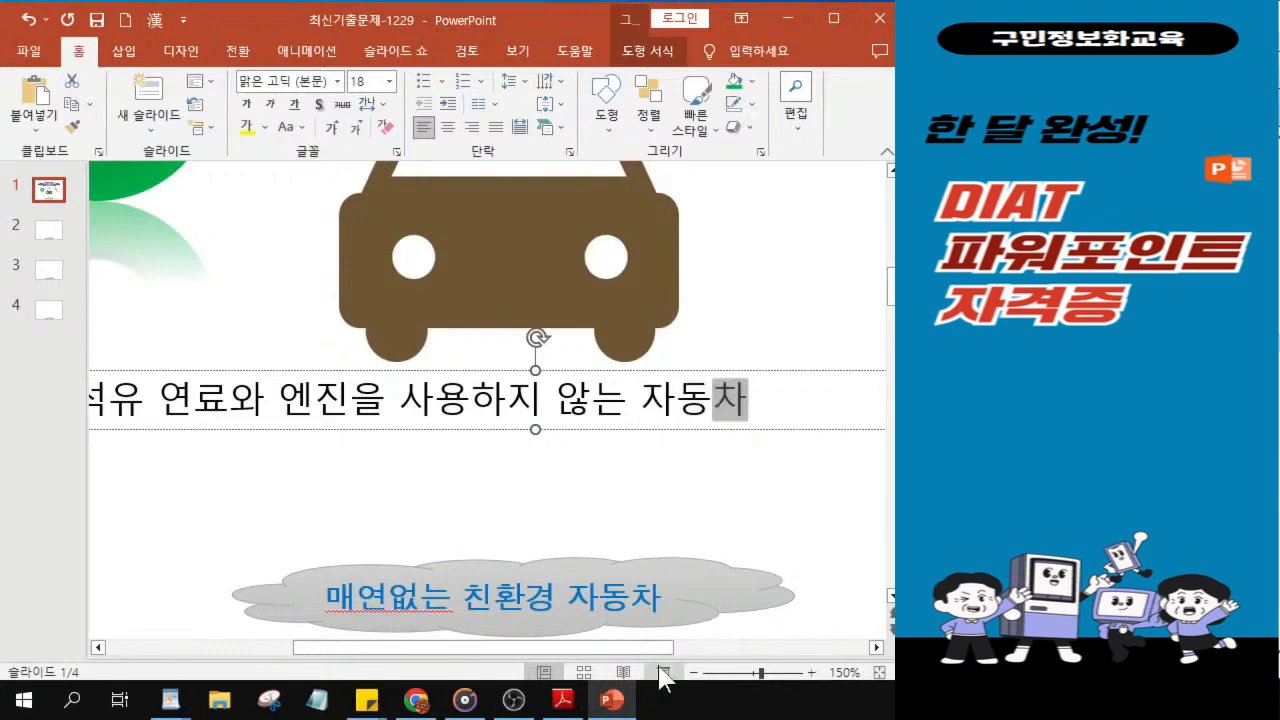
left_click_drag(633, 652, 613, 648)
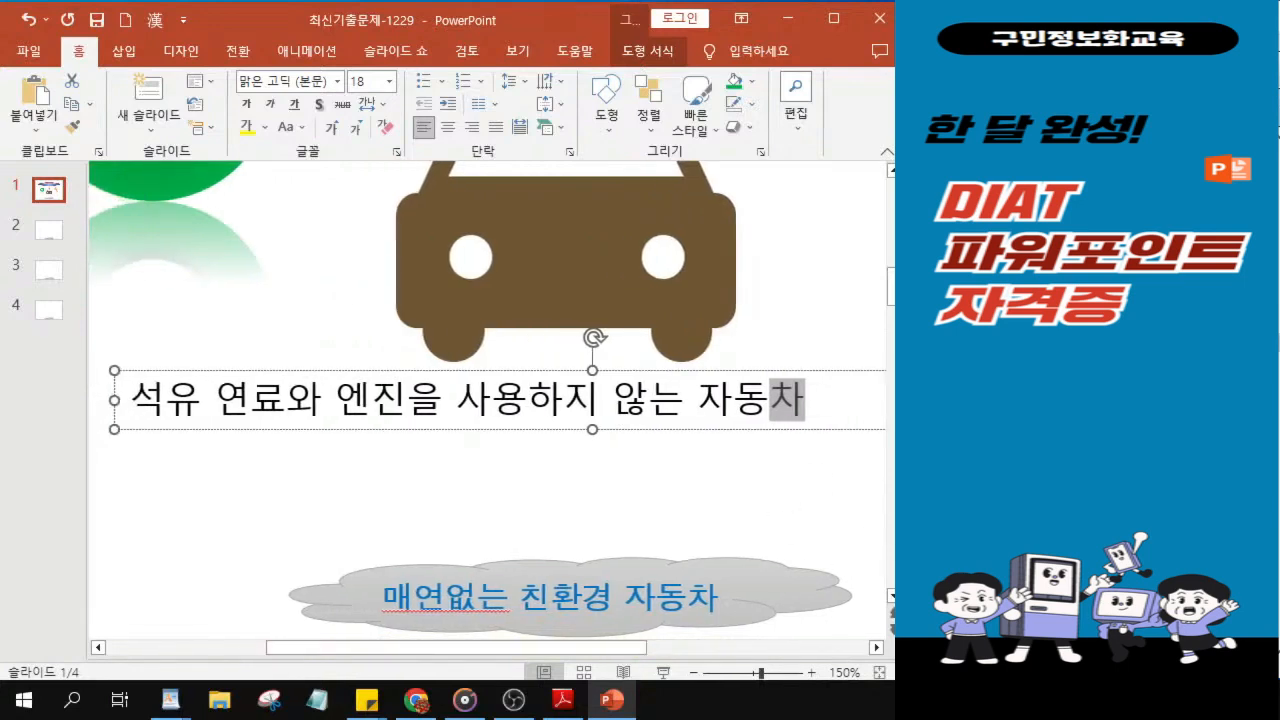
Step: Collapse the slide thumbnail pane and select the sentence's text box as a whole object
key("alt+Tab")
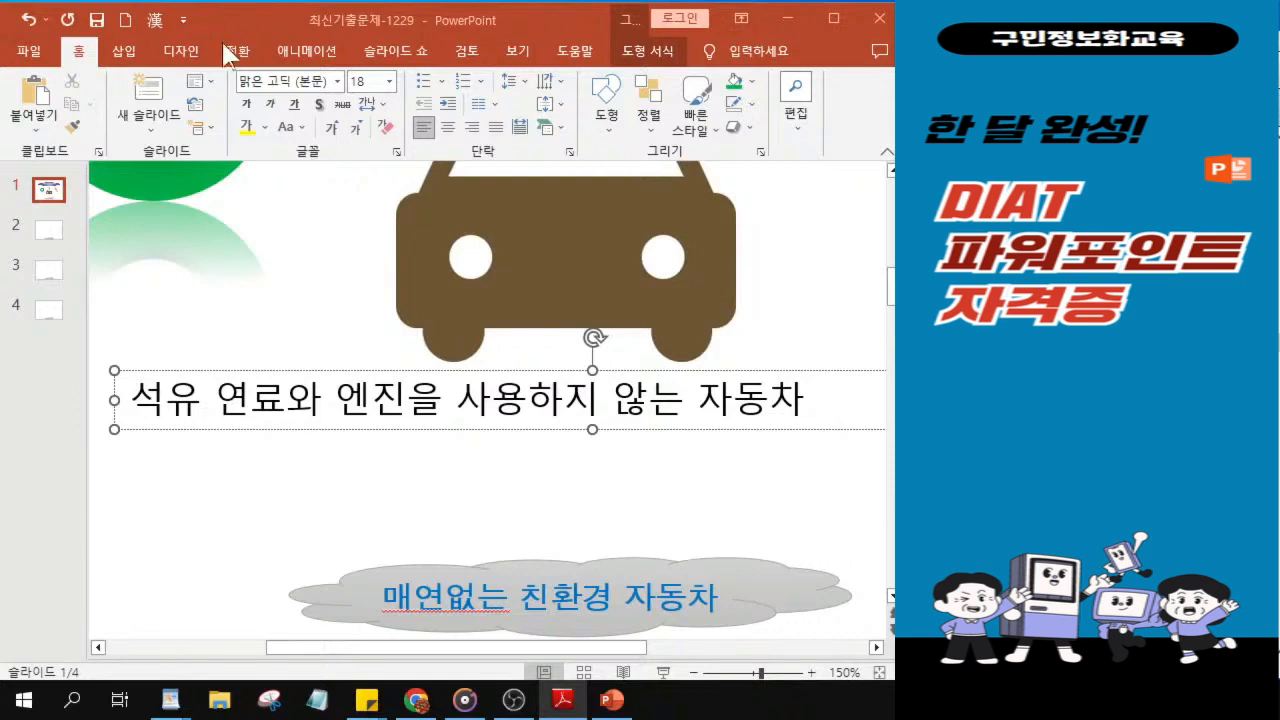
left_click_drag(86, 511, 24, 517)
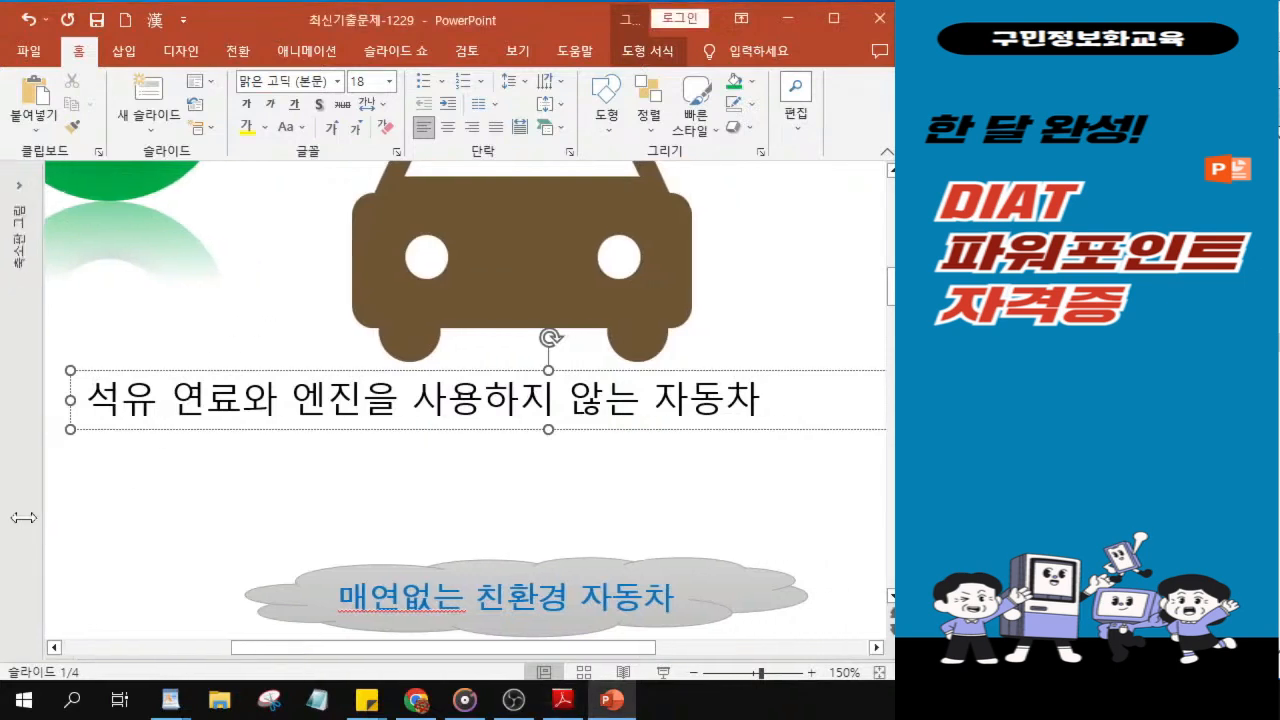
left_click(316, 427)
left_click(316, 427)
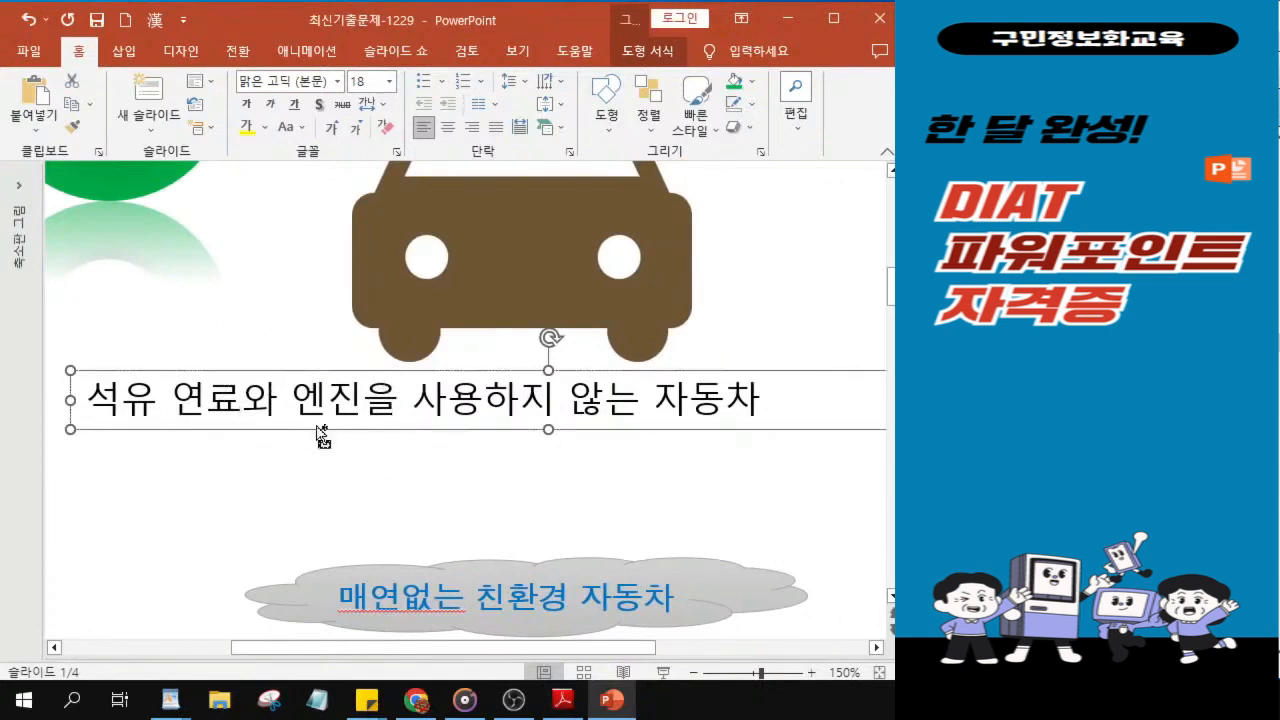
key("ctrl")
key("ctrl")
key("ctrl")
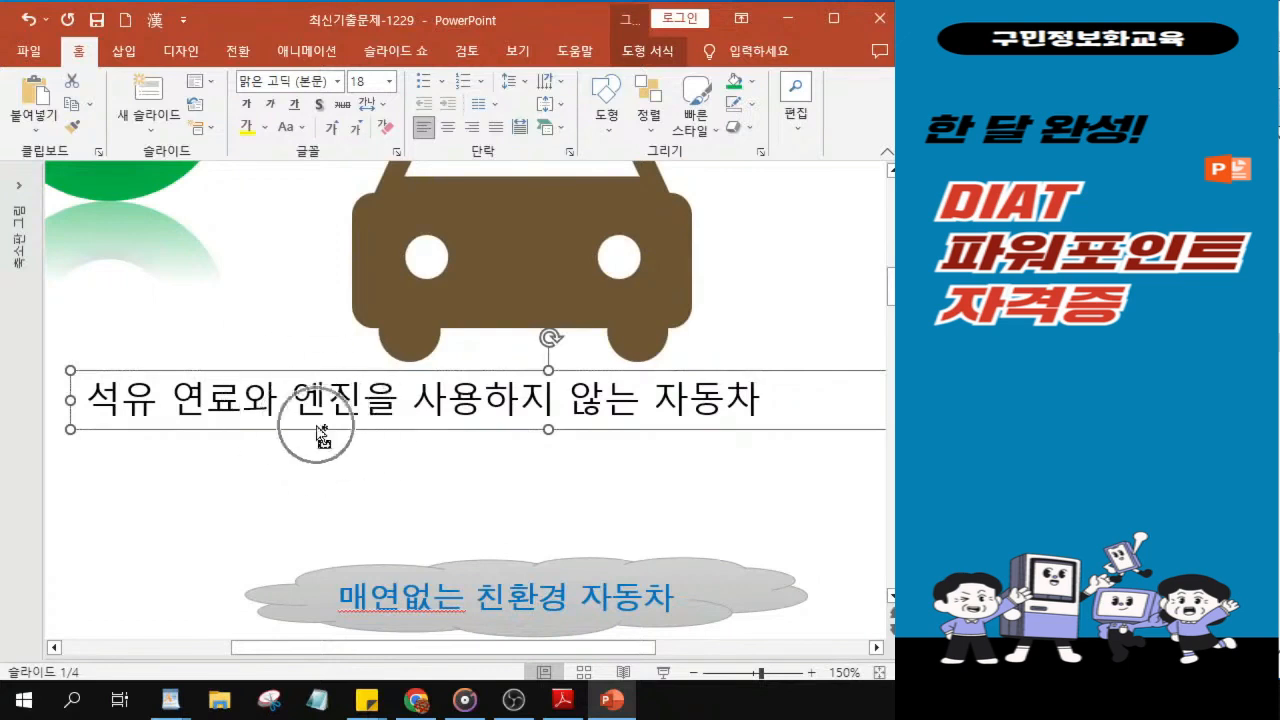
key("ctrl")
key("ctrl")
key("ctrl")
key("ctrl")
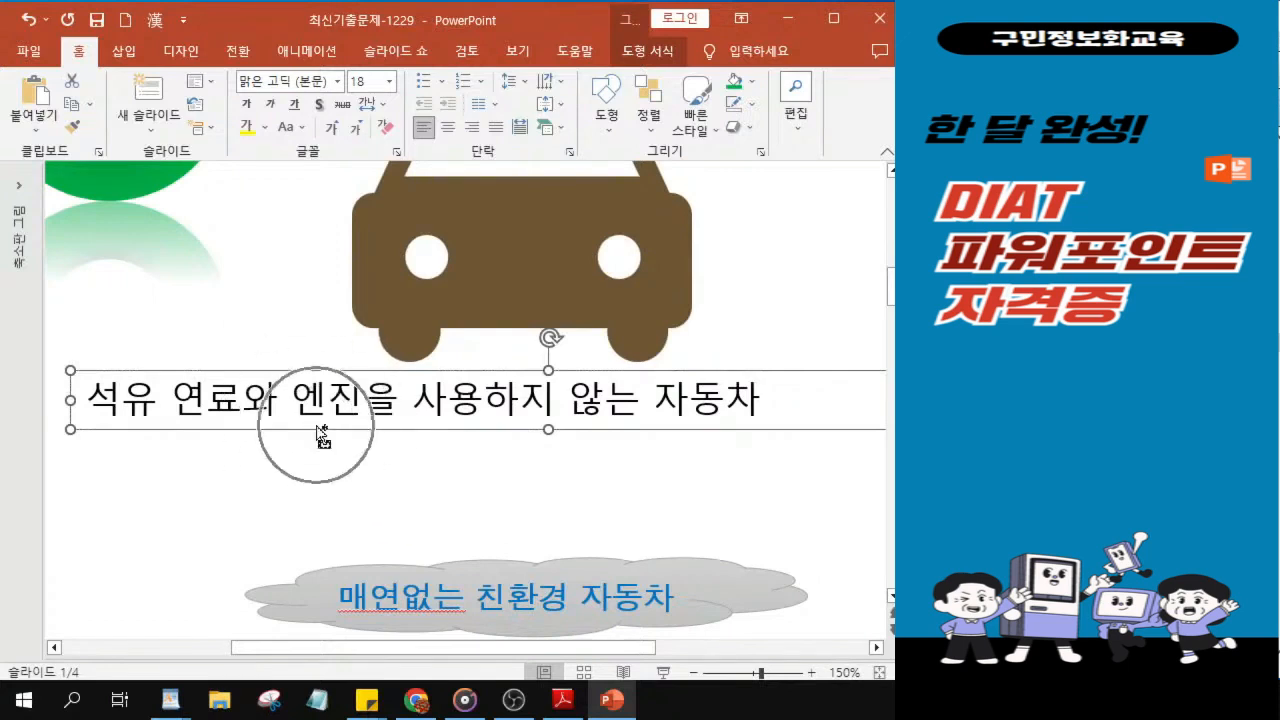
key("ctrl")
key("ctrl")
key("ctrl")
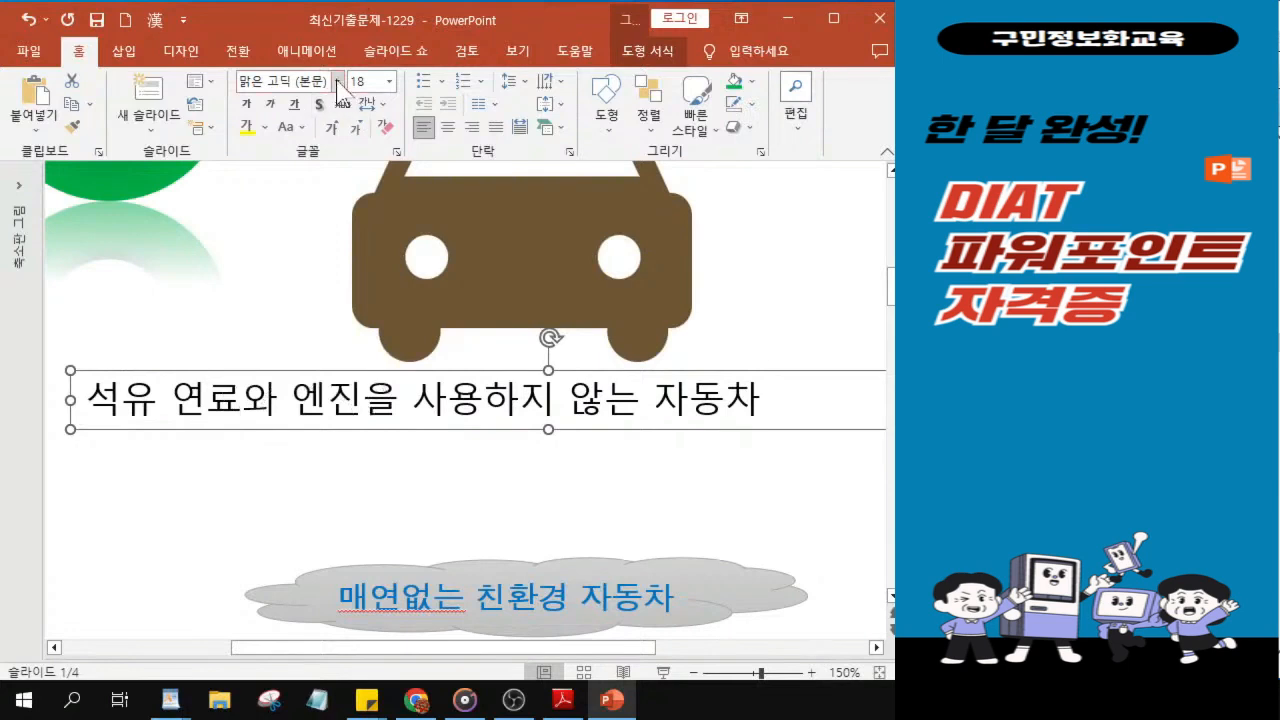
key("ctrl")
Step: Change the sentence text box's font to 돋움
left_click(338, 88)
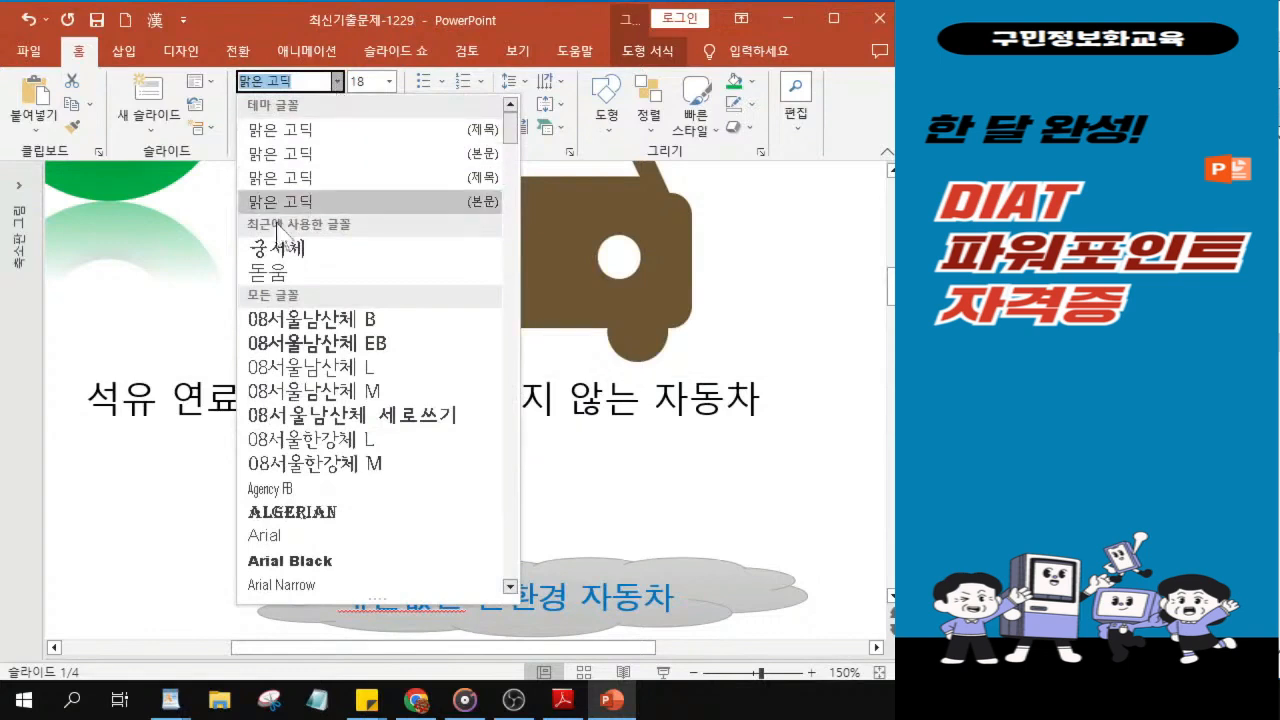
key("ctrl")
key("ctrl")
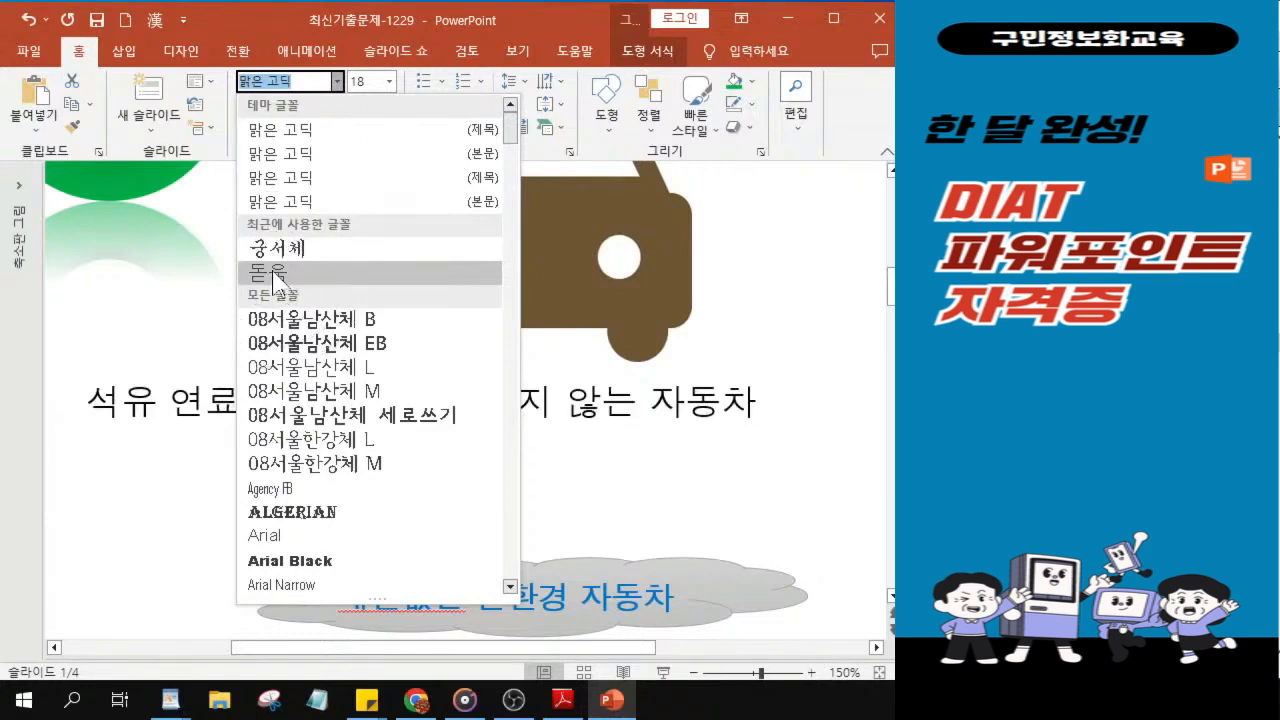
key("ctrl")
key("ctrl")
left_click(274, 275)
key("ctrl")
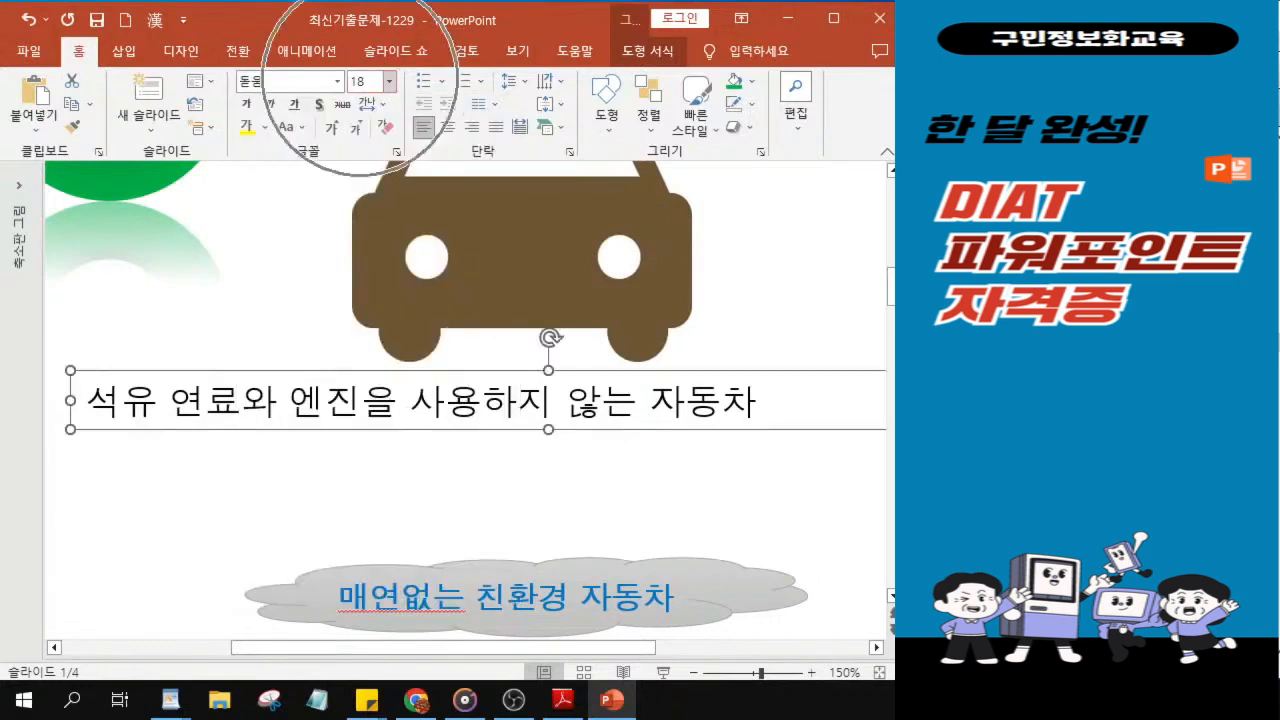
Step: Set the sentence's font size to 26 pt and make it bold and underlined
left_click(362, 81)
type("26")
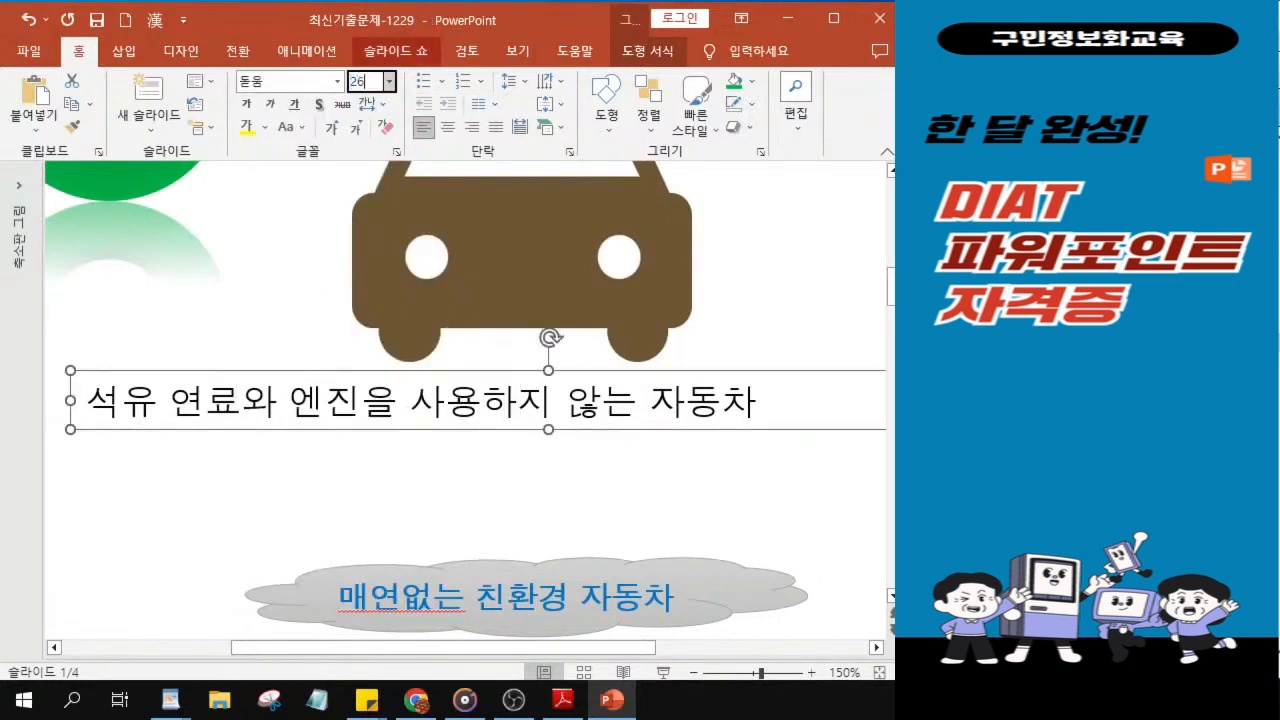
key("Return")
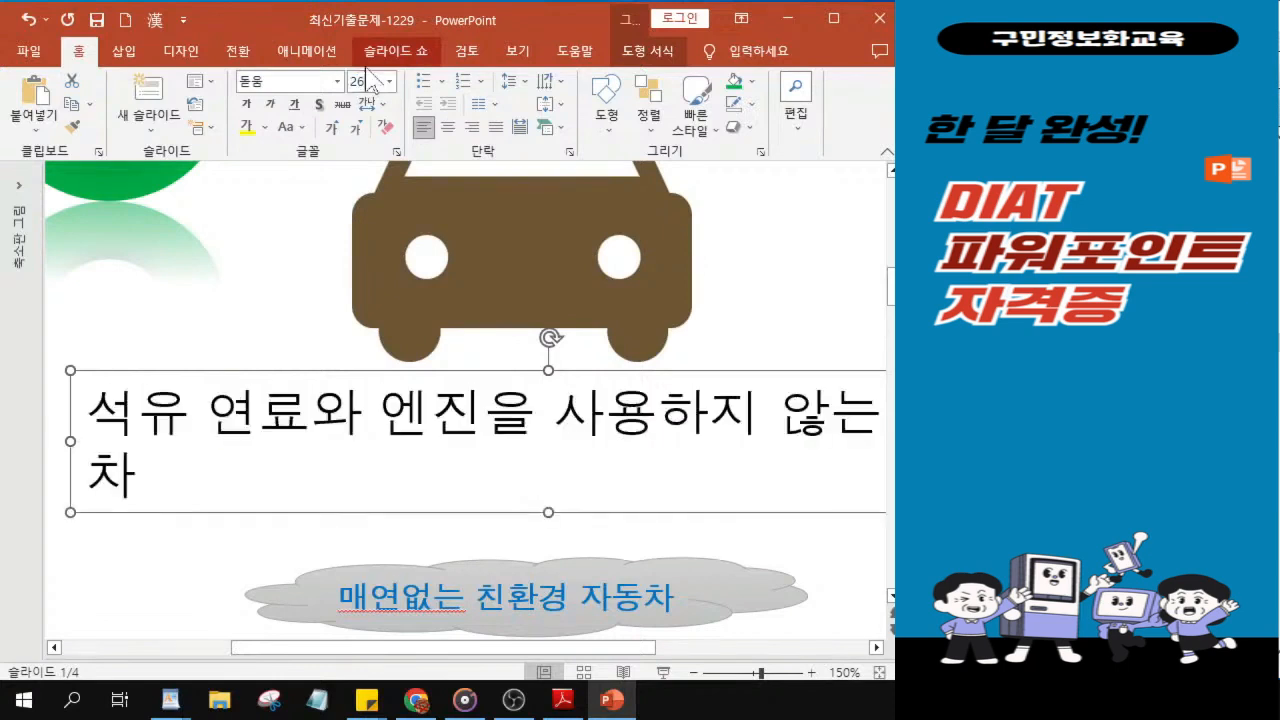
left_click(246, 104)
left_click(295, 106)
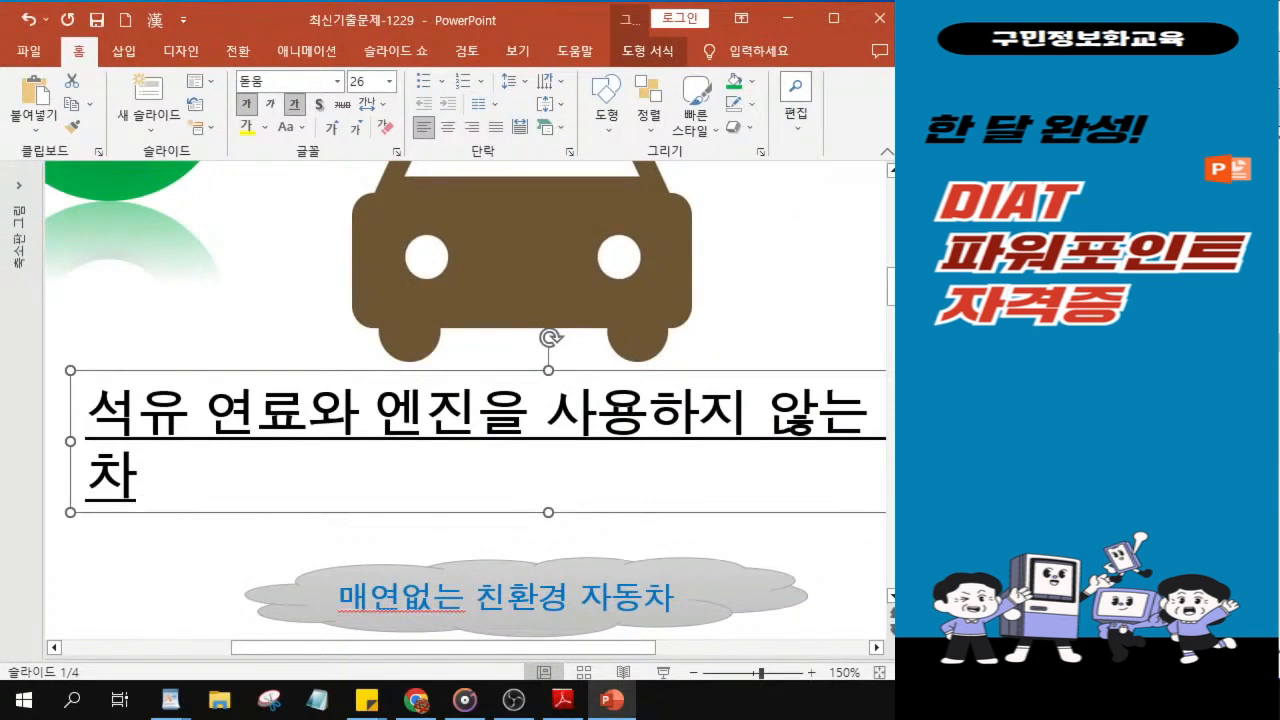
Step: Widen the sentence's text box to fit the text on one line and move it down to just above the cloud shape
scroll(670, 507, "down", 5, "ctrl")
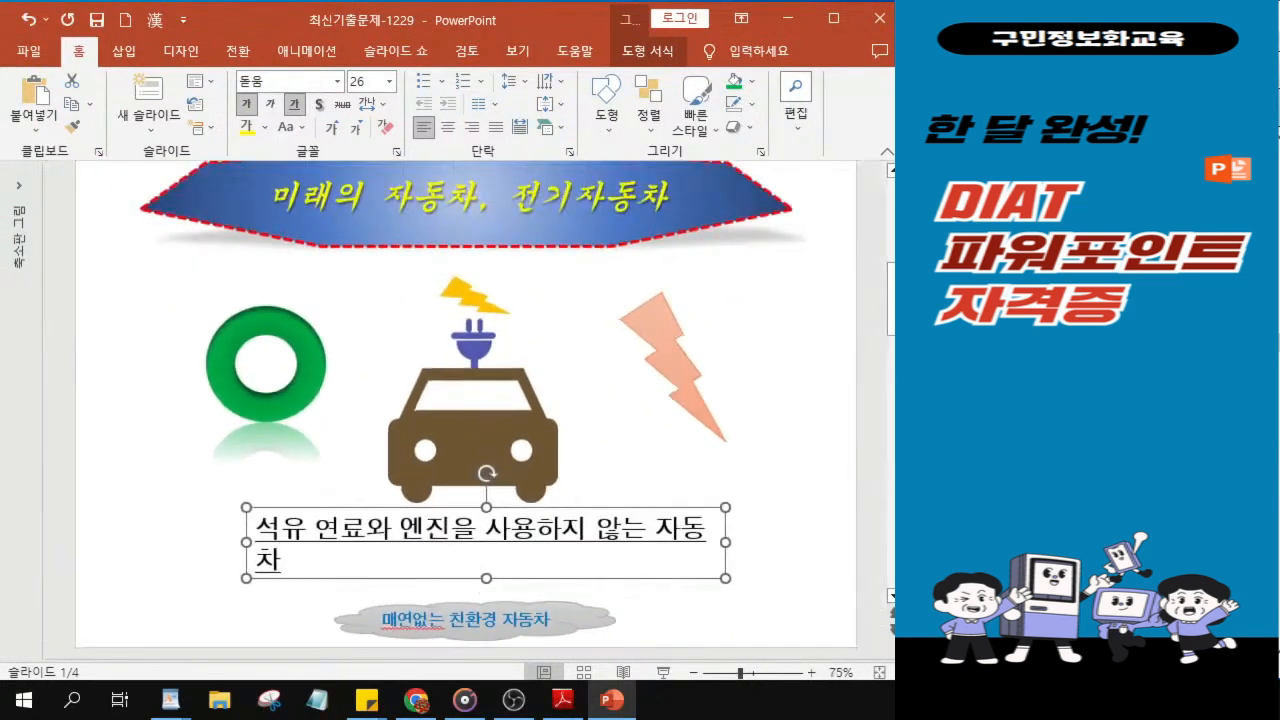
left_click_drag(725, 541, 768, 538)
left_click_drag(462, 548, 447, 584)
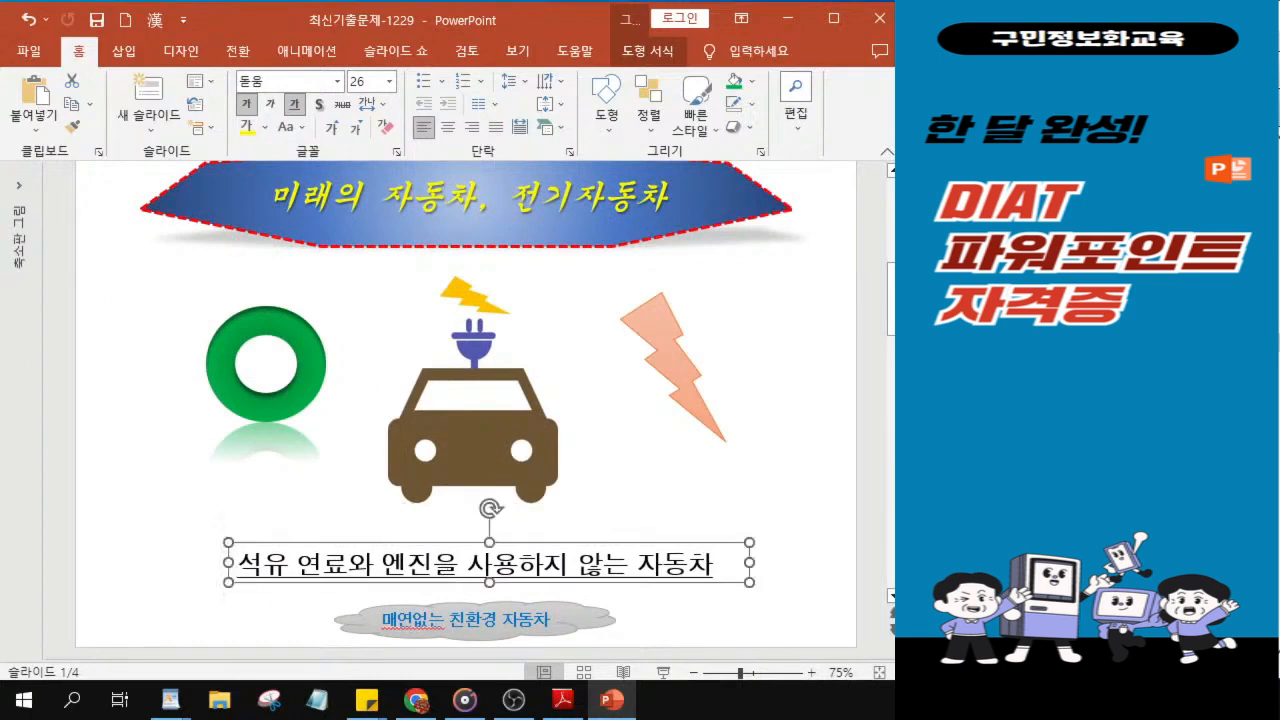
key("Escape")
left_click(447, 575)
key("Escape")
left_click(438, 580)
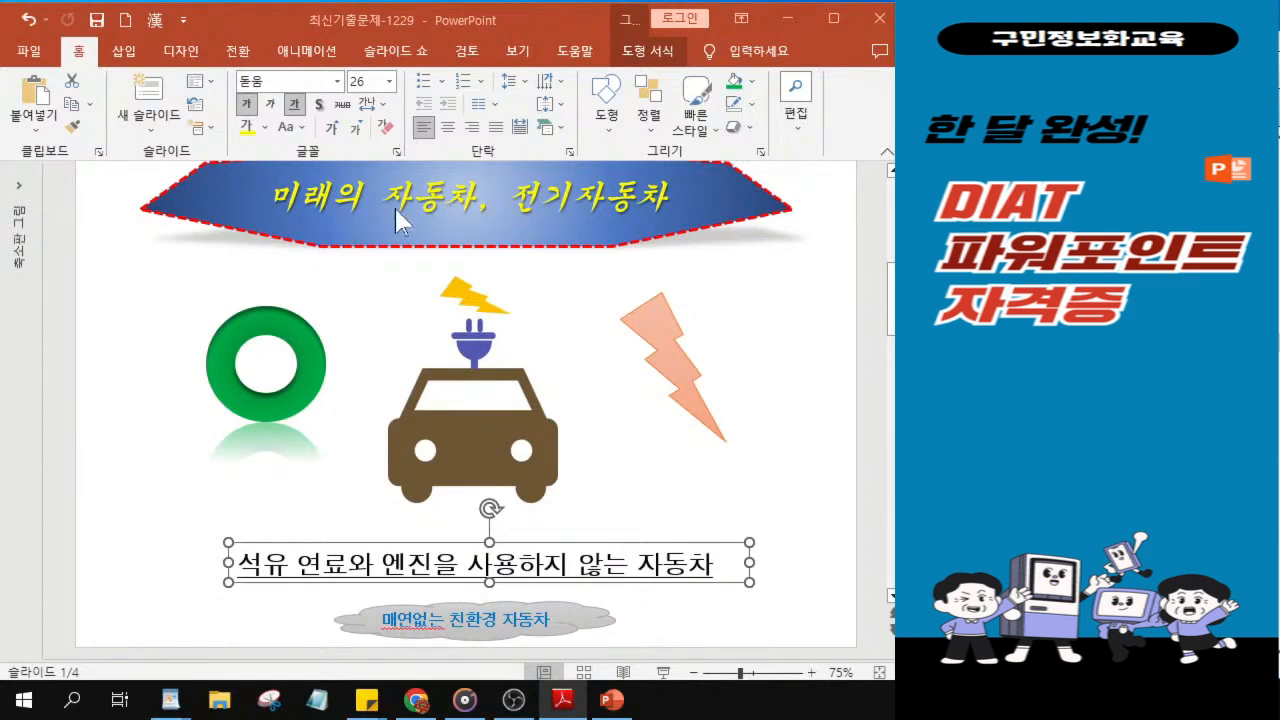
Step: Maximize the window and apply the 올라오기 animation to the title heptagon
left_click(379, 238)
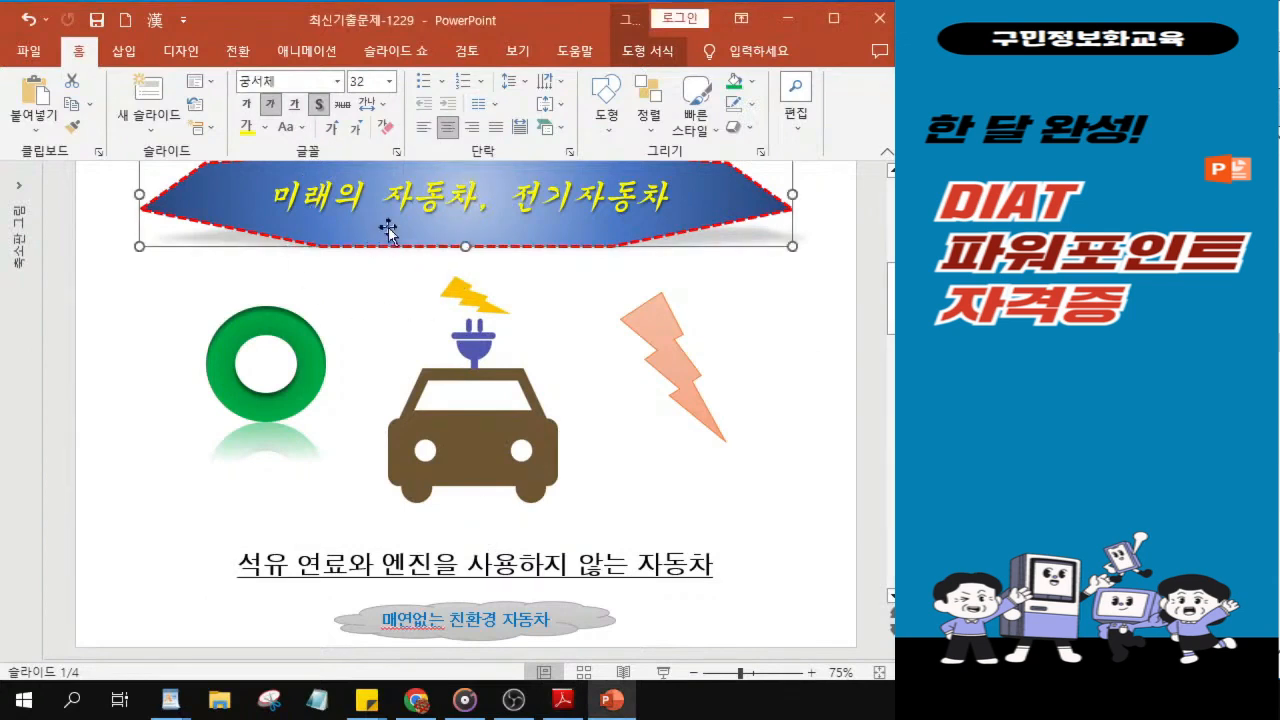
scroll(386, 235, "up", 1)
key("ctrl")
key("ctrl")
key("ctrl")
key("ctrl")
key("ctrl")
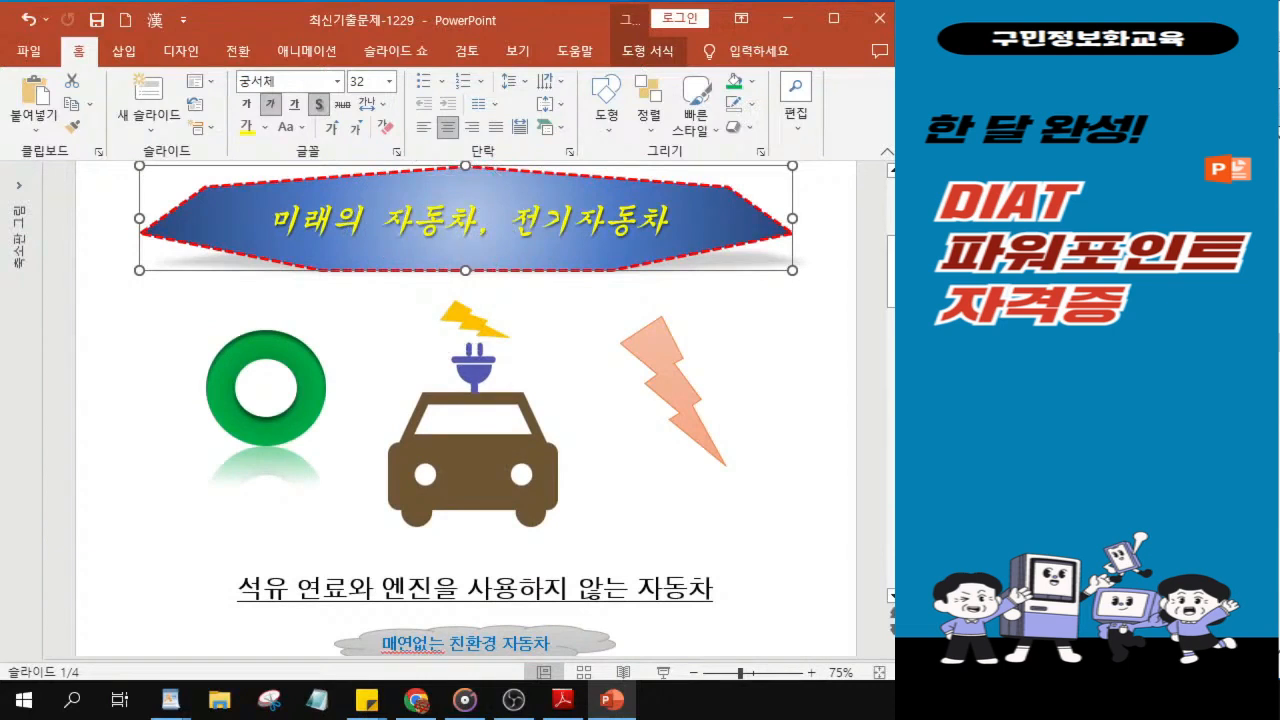
key("alt+Tab")
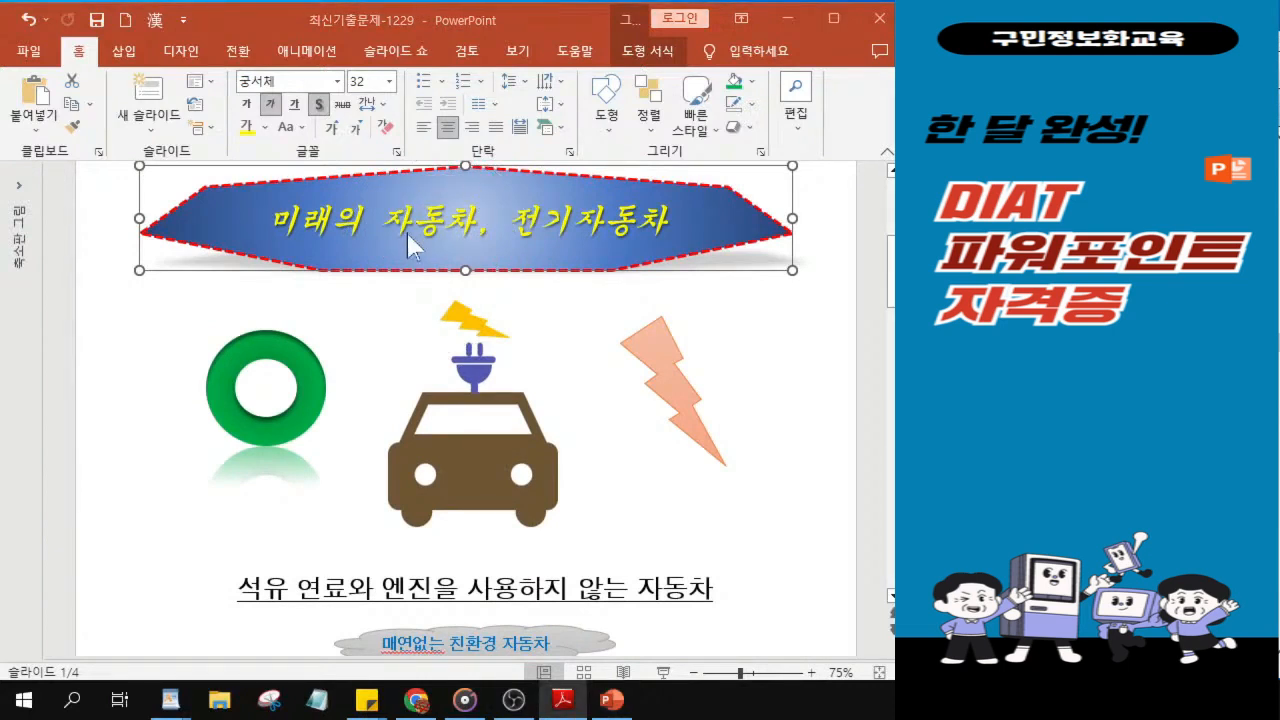
left_click(310, 58)
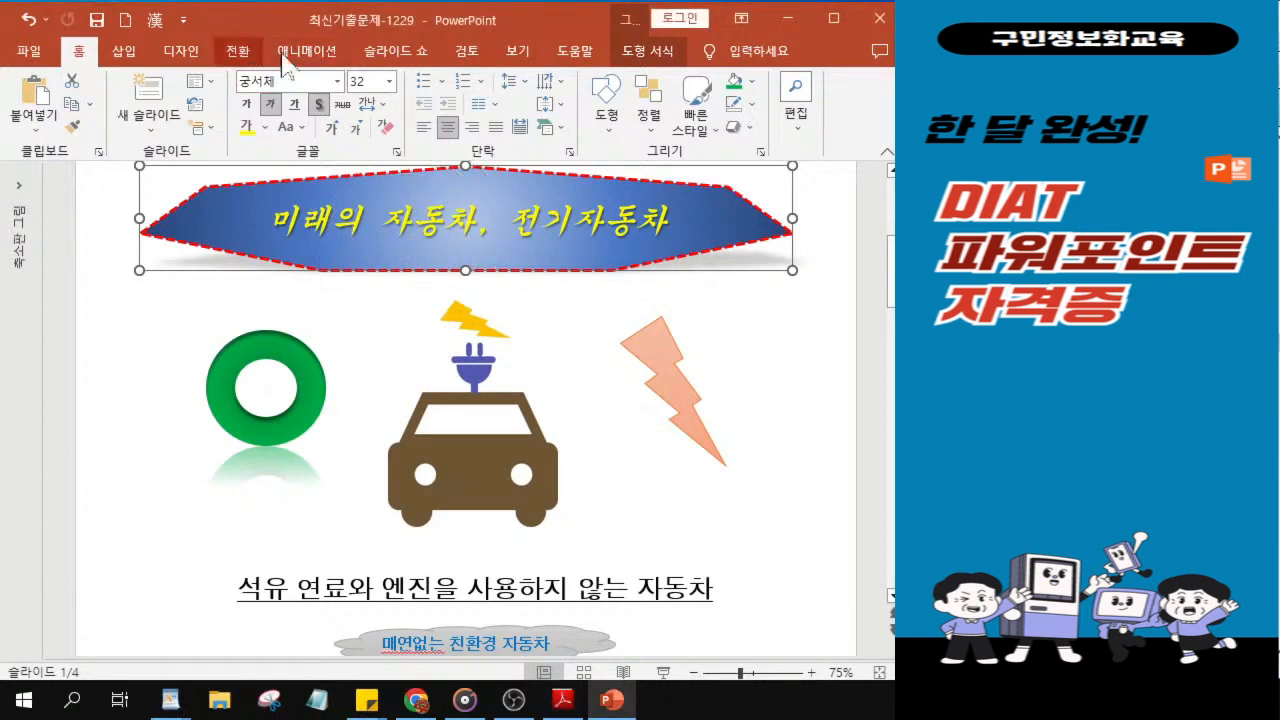
left_click(303, 54)
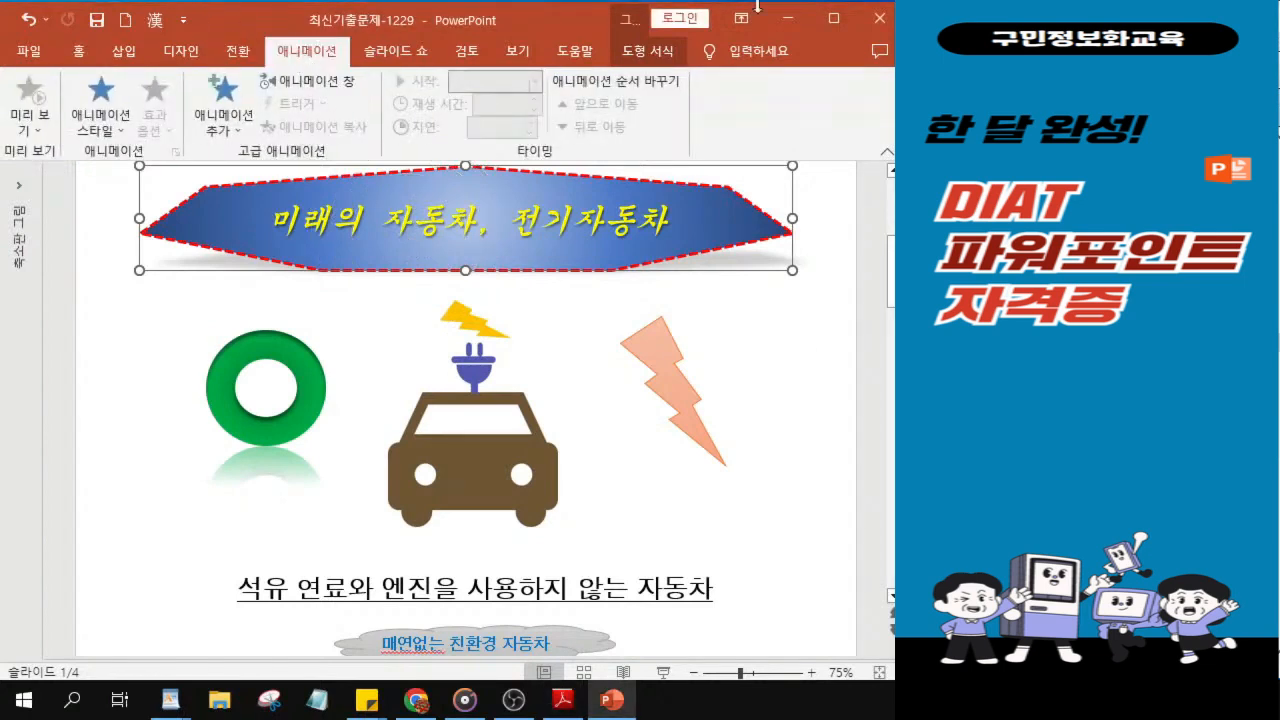
left_click(833, 18)
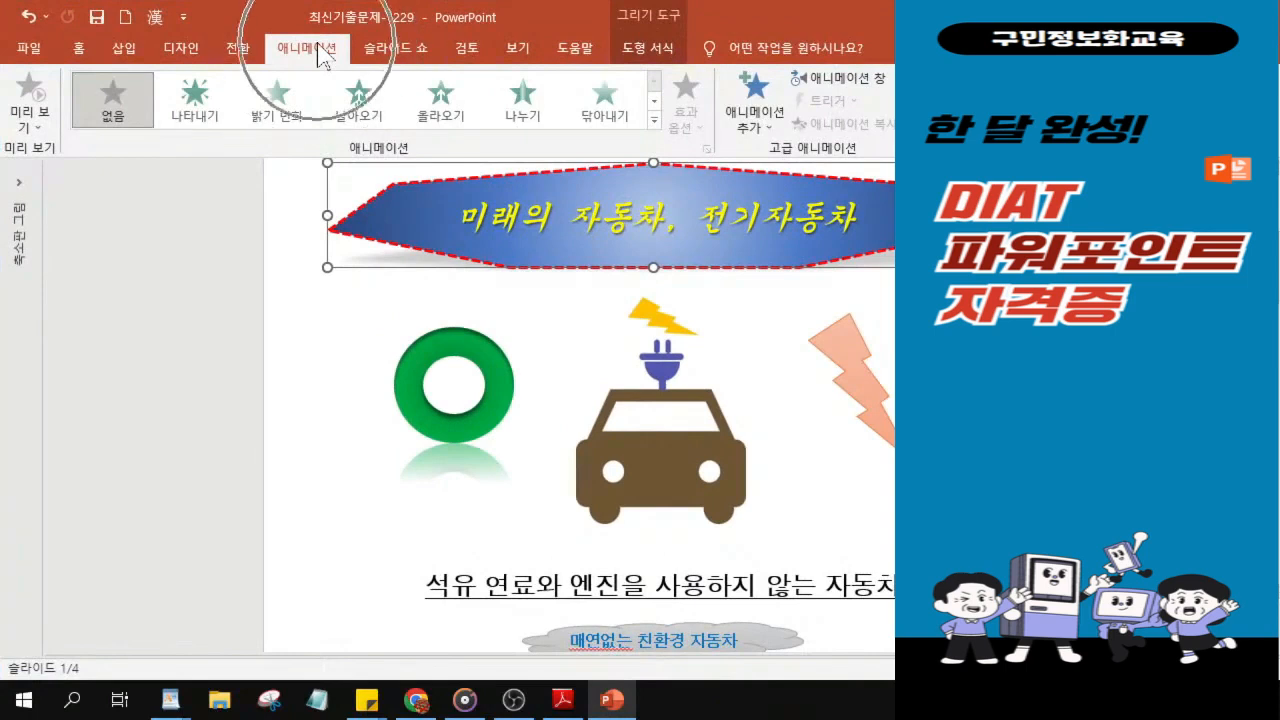
left_click(446, 113)
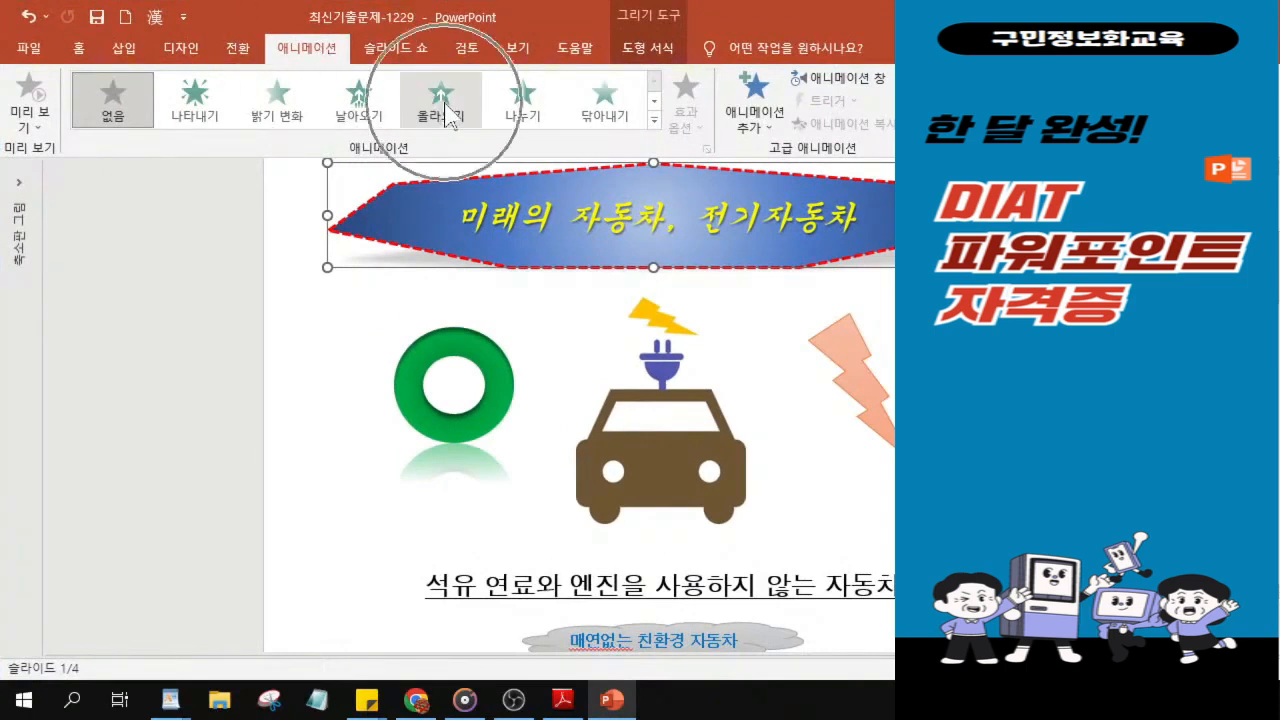
left_click(446, 113)
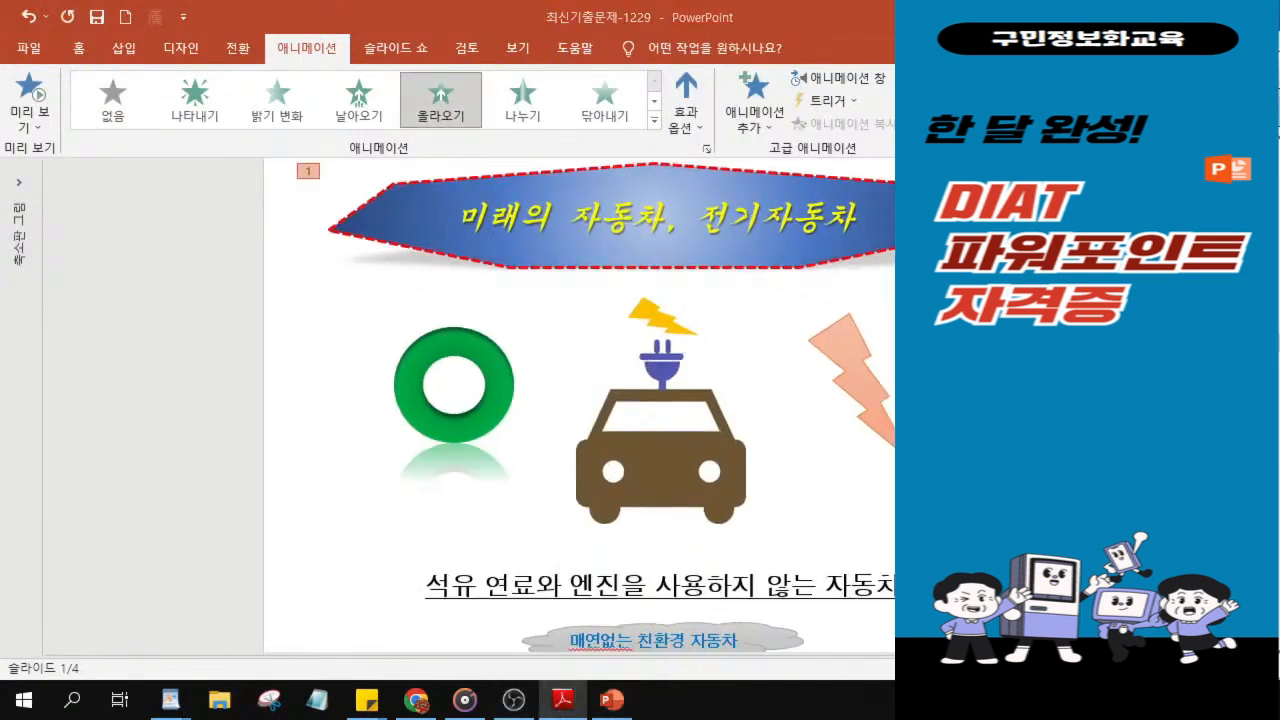
Step: Compare the finished slide with the slide 1 sample in the exam PDF in Adobe Reader, and return to PowerPoint
left_click(563, 700)
scroll(447, 287, "up", 5)
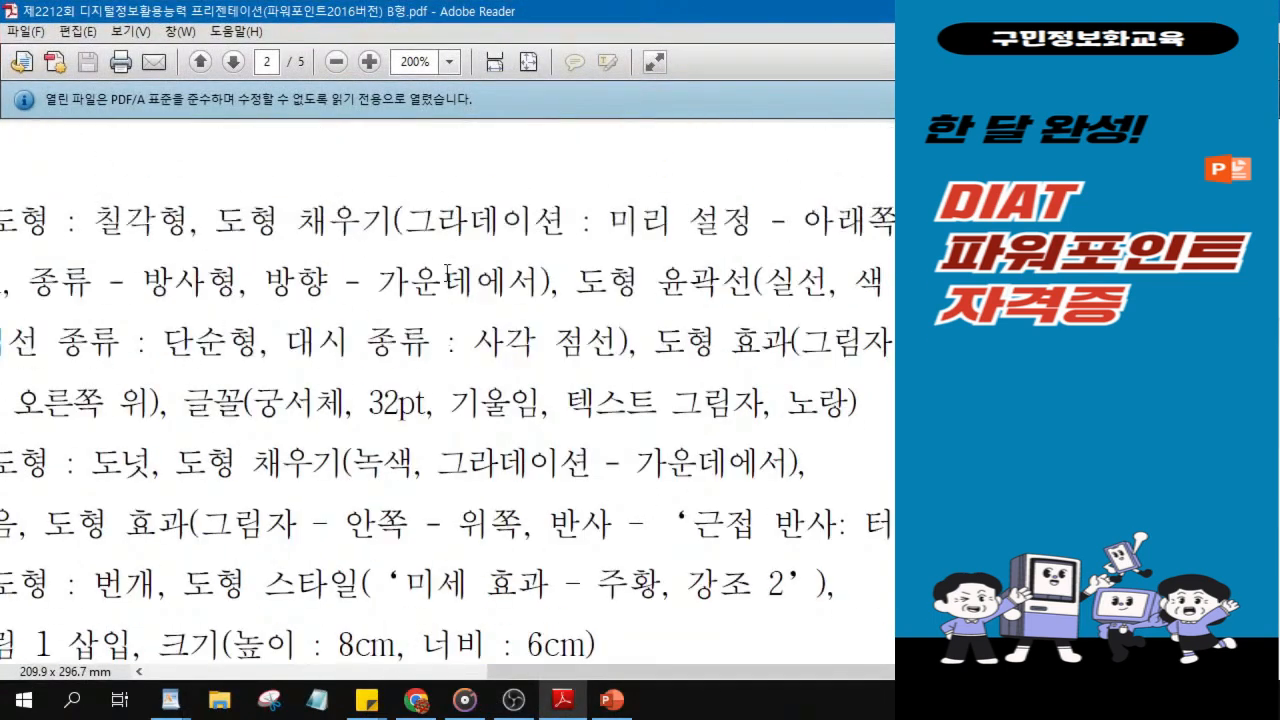
scroll(447, 287, "up", 8)
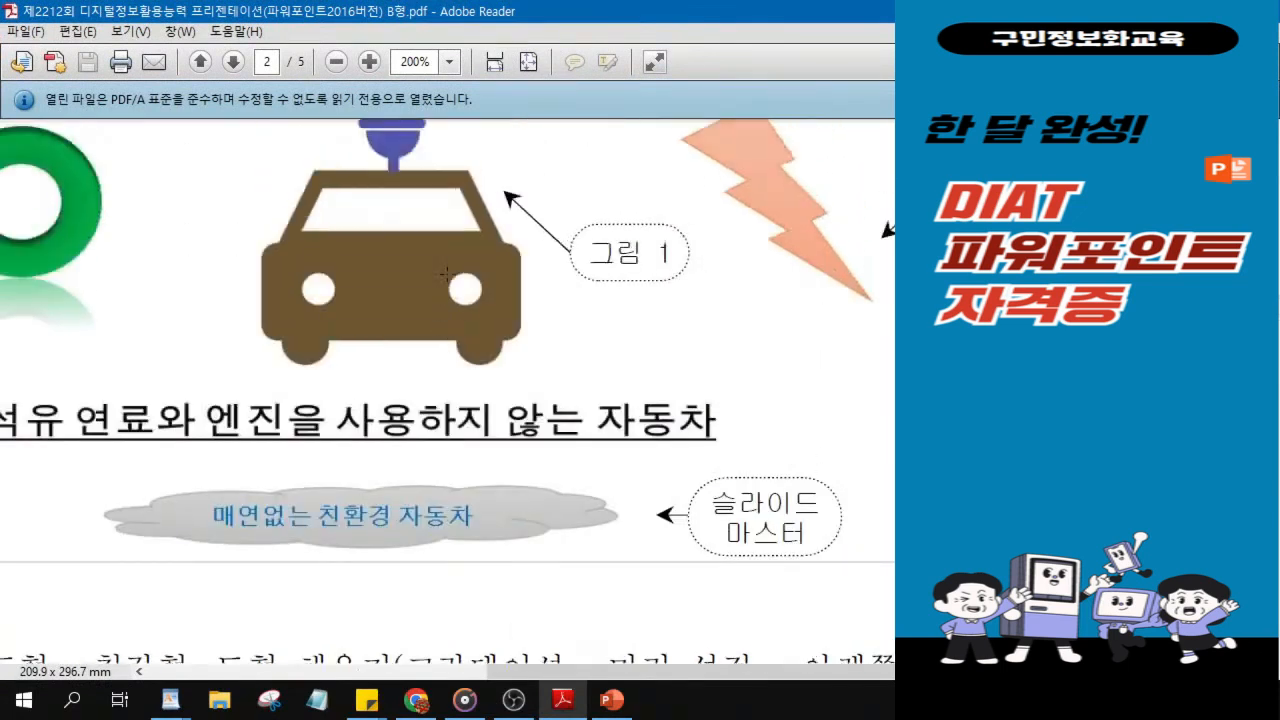
scroll(447, 273, "up", 4)
scroll(280, 306, "down", 2)
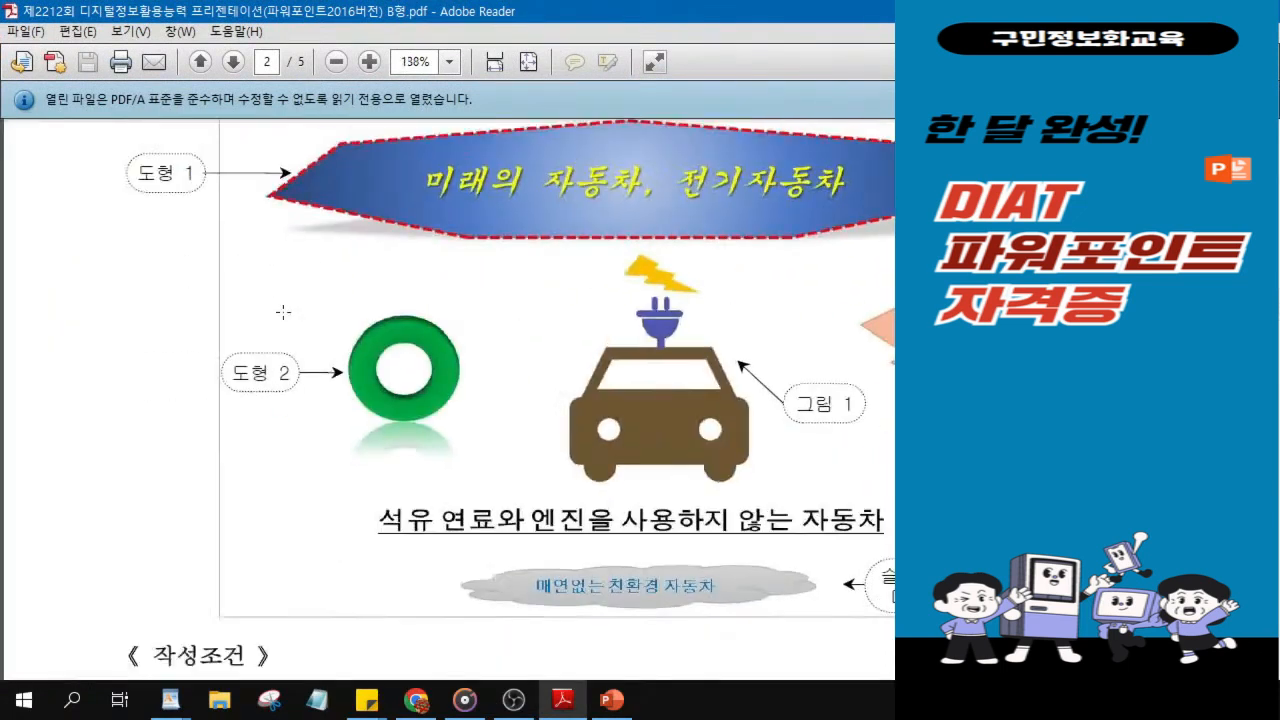
scroll(886, 341, "up", 2)
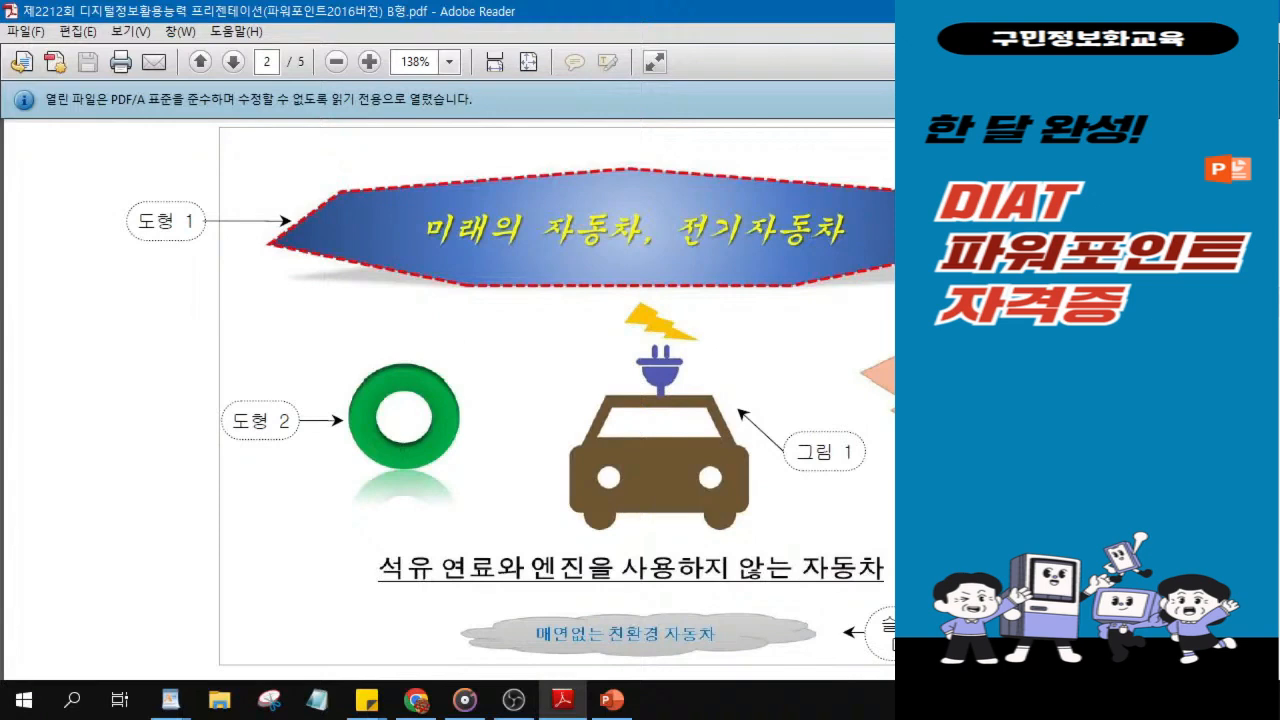
left_click_drag(845, 30, 1100, 44)
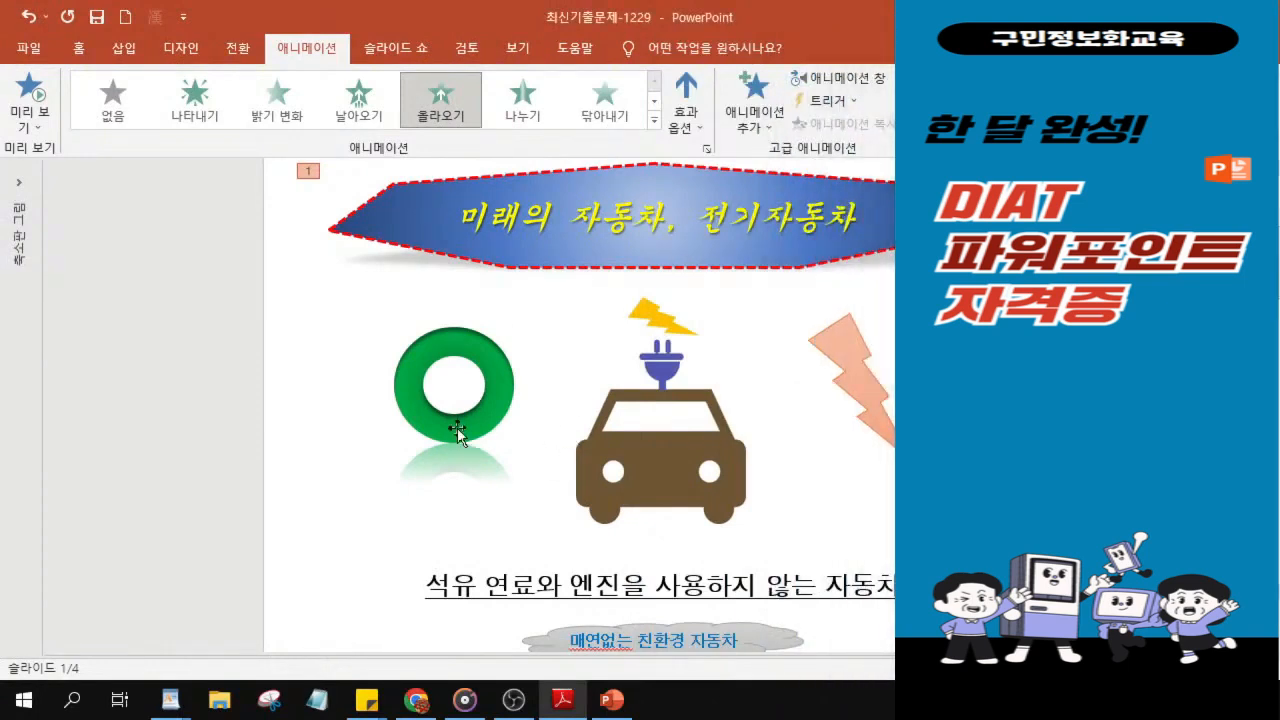
Step: Nudge the donut and lightning bolt slightly down and the car picture slightly up to match the sample, and save the presentation
left_click_drag(446, 432, 447, 451)
left_click_drag(889, 436, 897, 439)
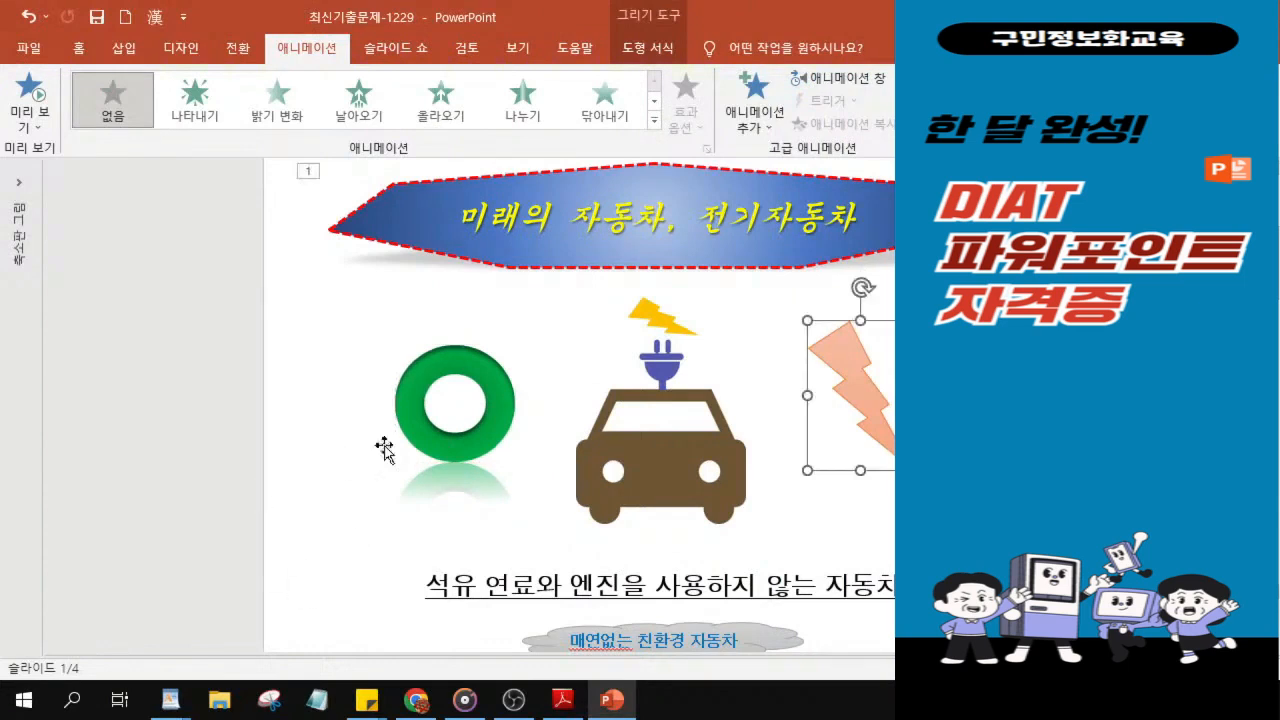
left_click(638, 464)
left_click_drag(638, 464, 675, 481)
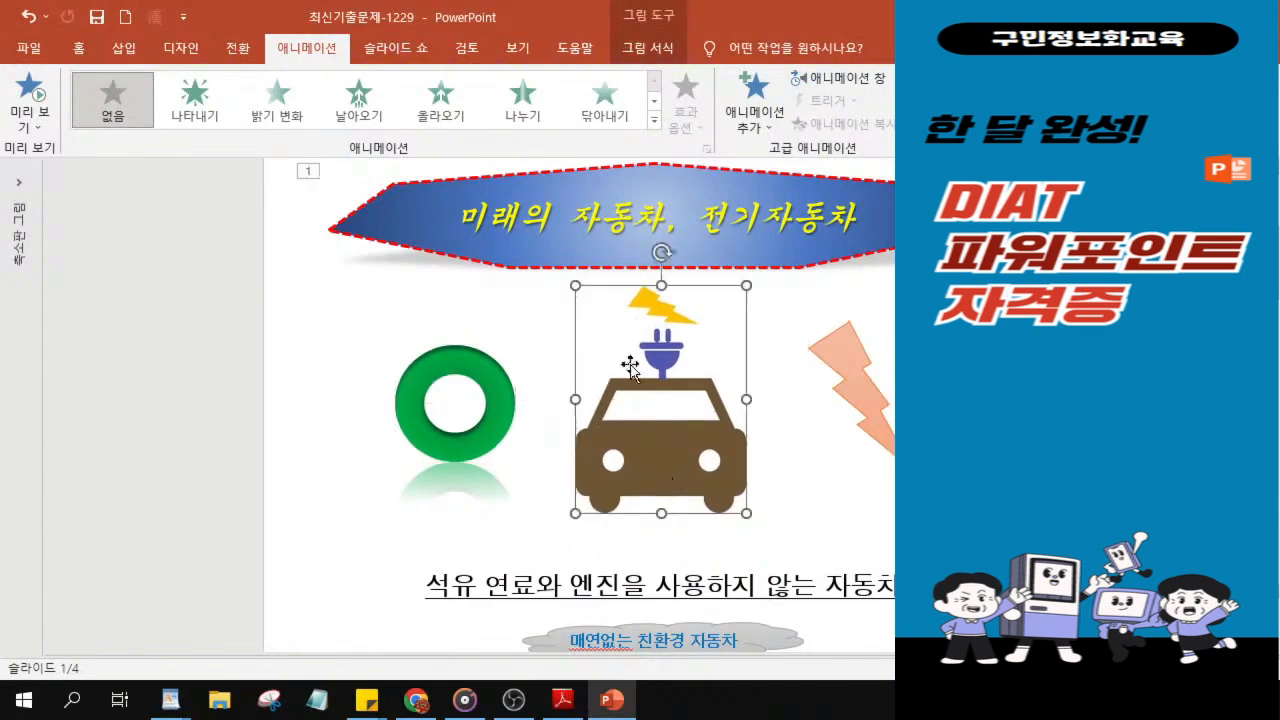
left_click(99, 27)
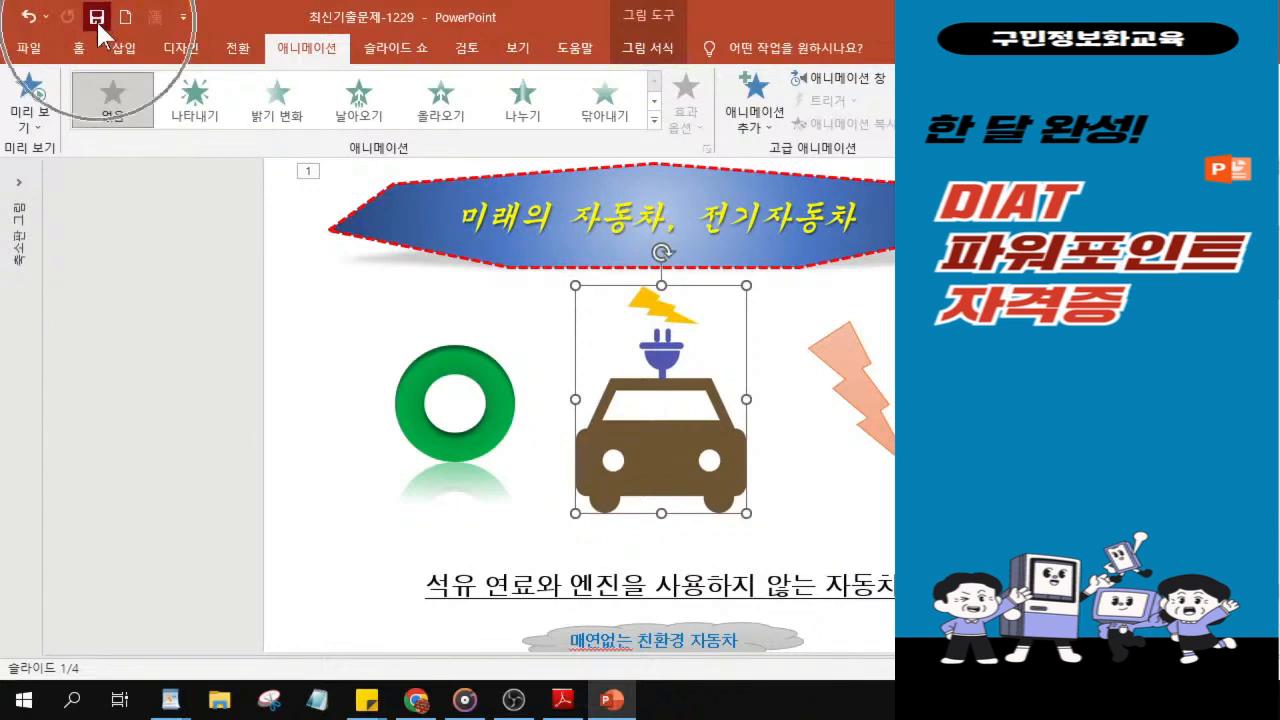
Step: Reopen the slide thumbnail pane, restore the smaller window and show the blank slide 2
left_click(20, 210)
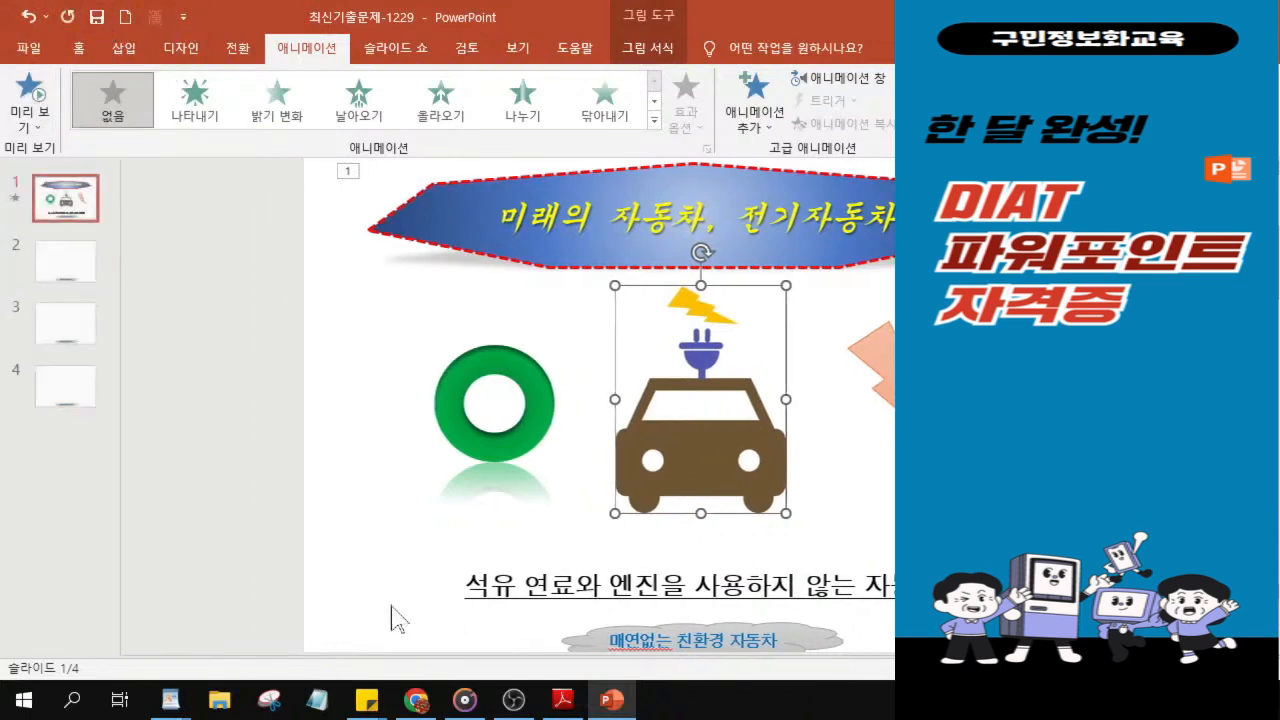
left_click(76, 273)
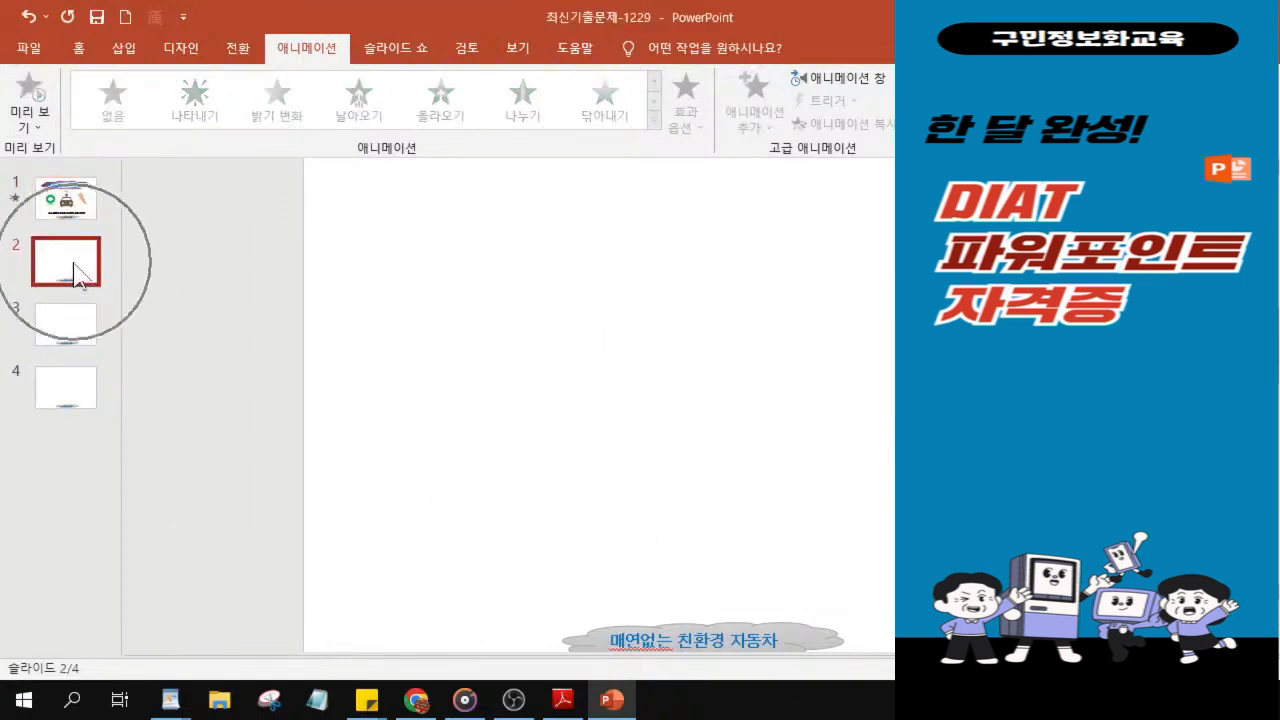
left_click_drag(671, 29, 449, 29)
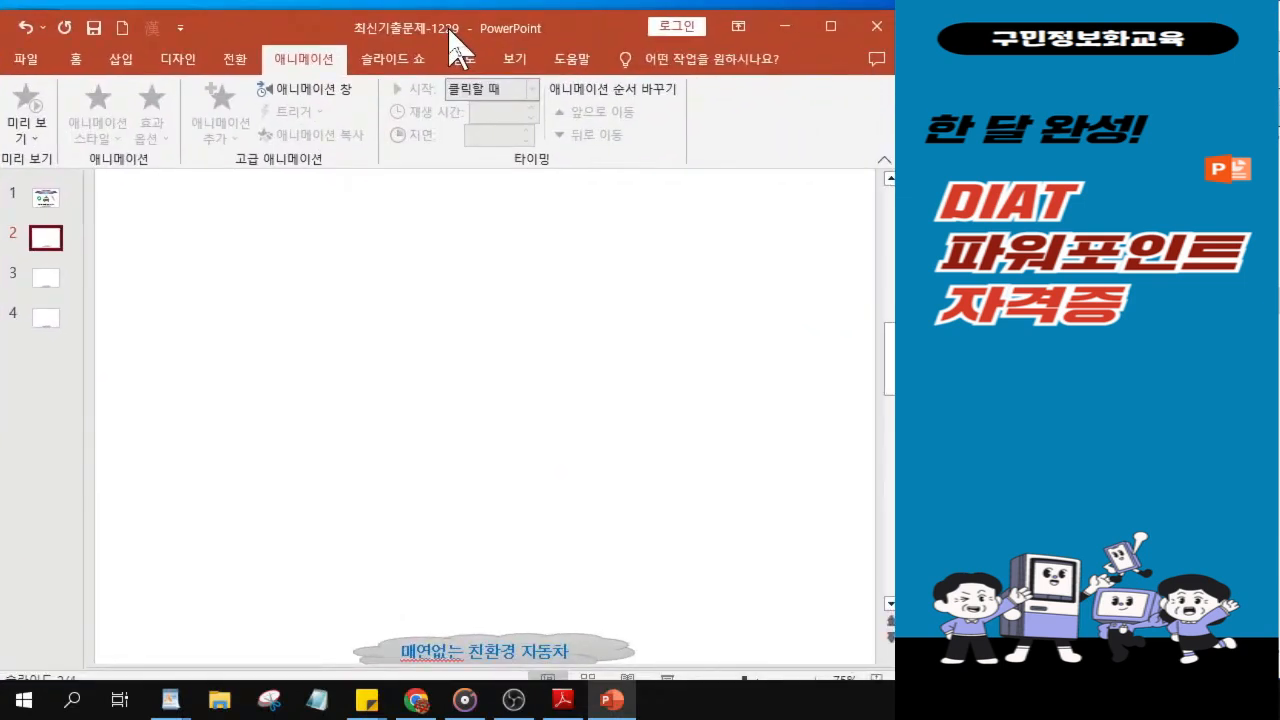
left_click(47, 236)
left_click(47, 233, "ctrl")
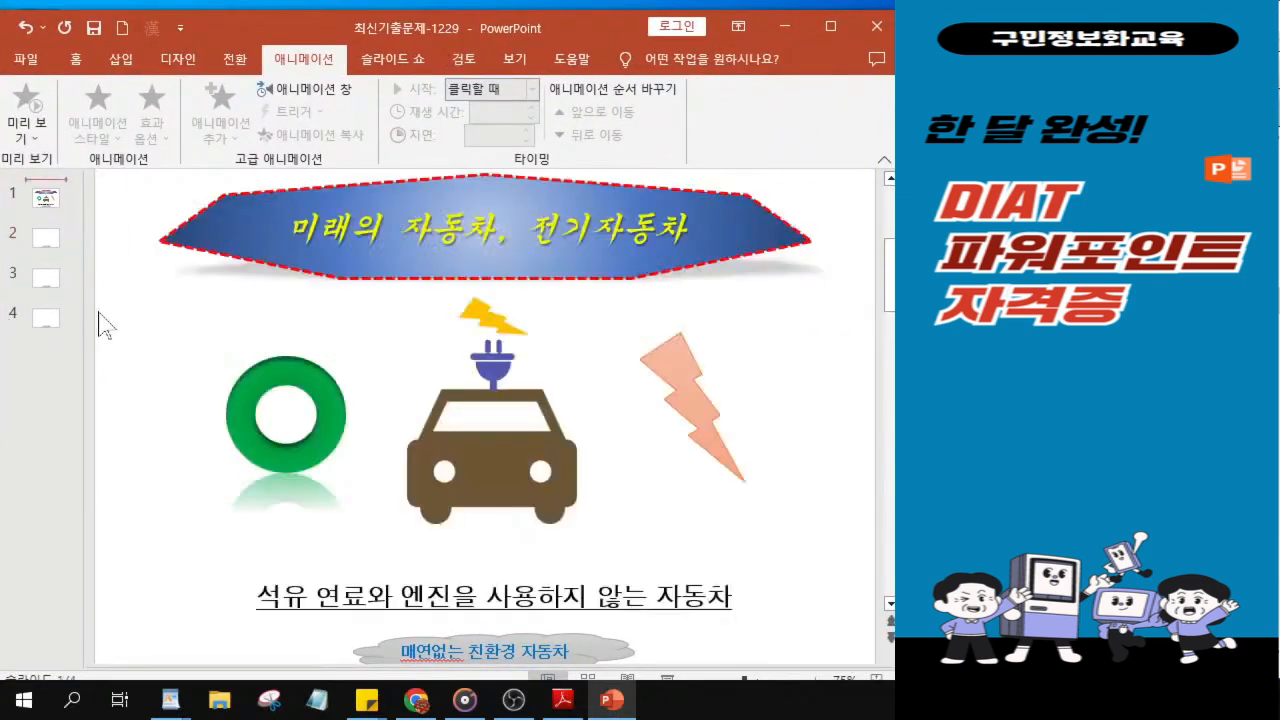
left_click(39, 242)
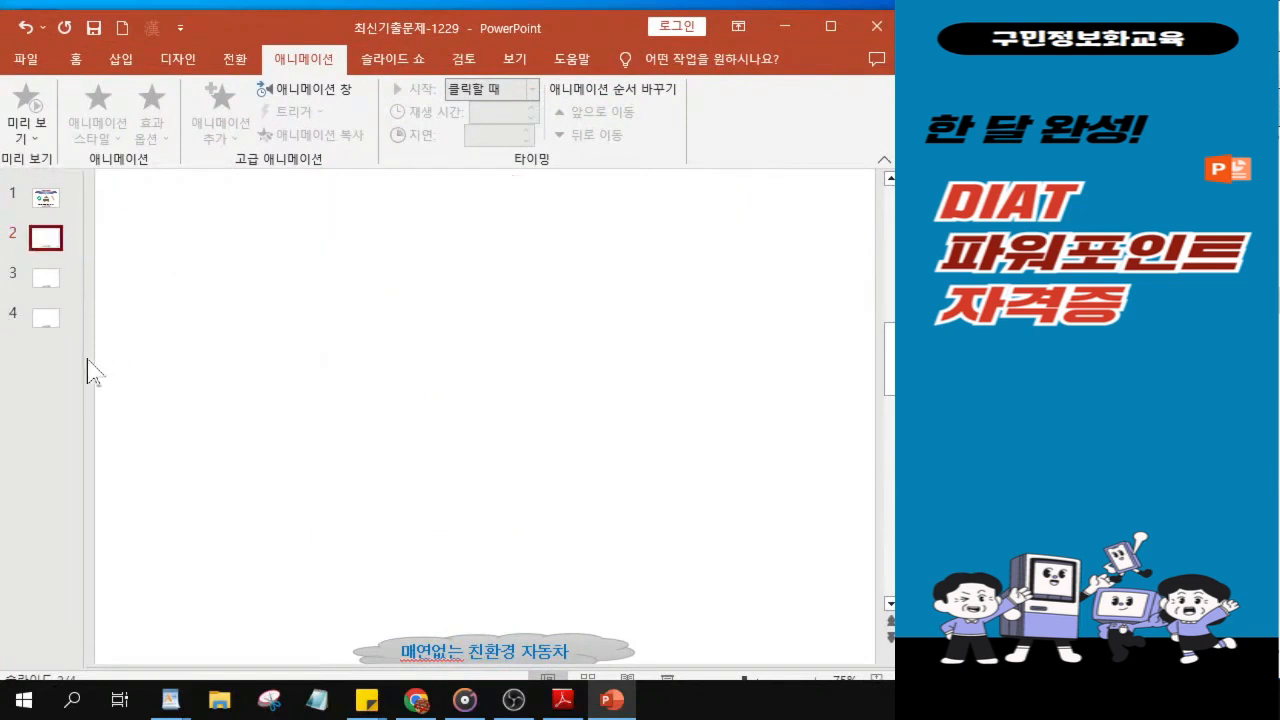
Step: Collapse the slide thumbnail pane, examine the slide 2 sample in the exam PDF in Adobe Reader, and return to PowerPoint
left_click_drag(69, 357, 20, 357)
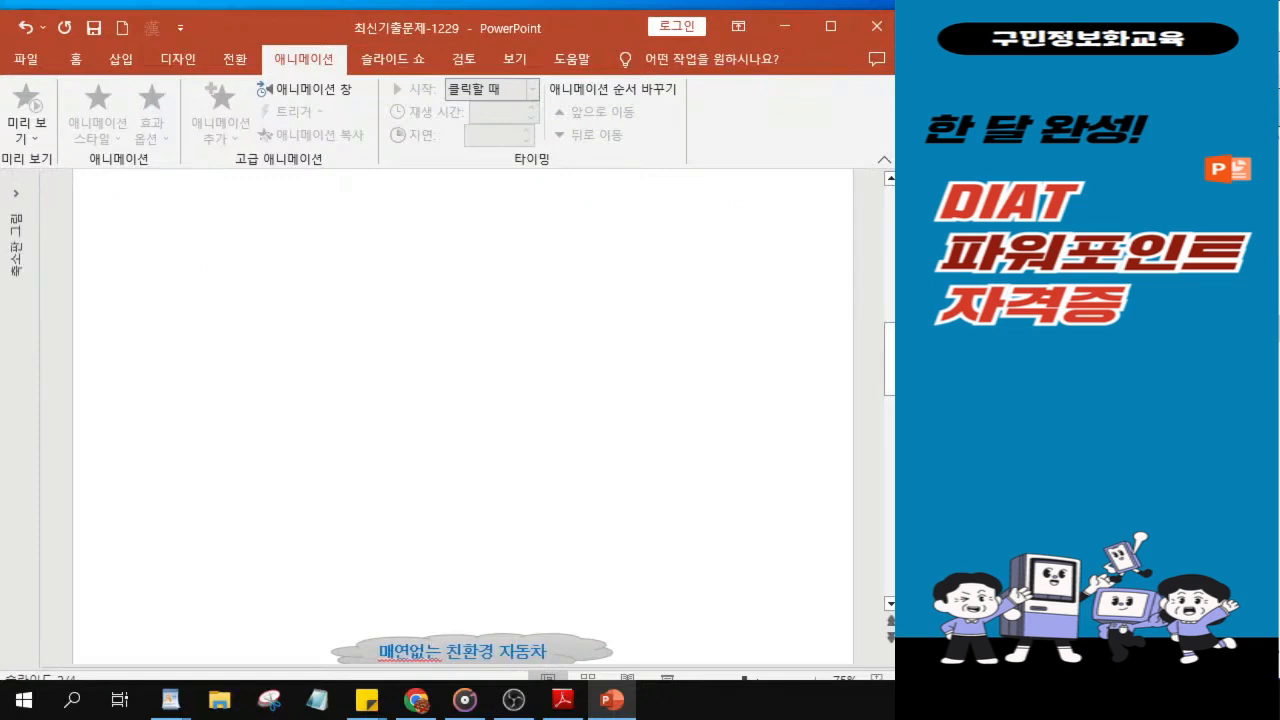
key("alt+Tab")
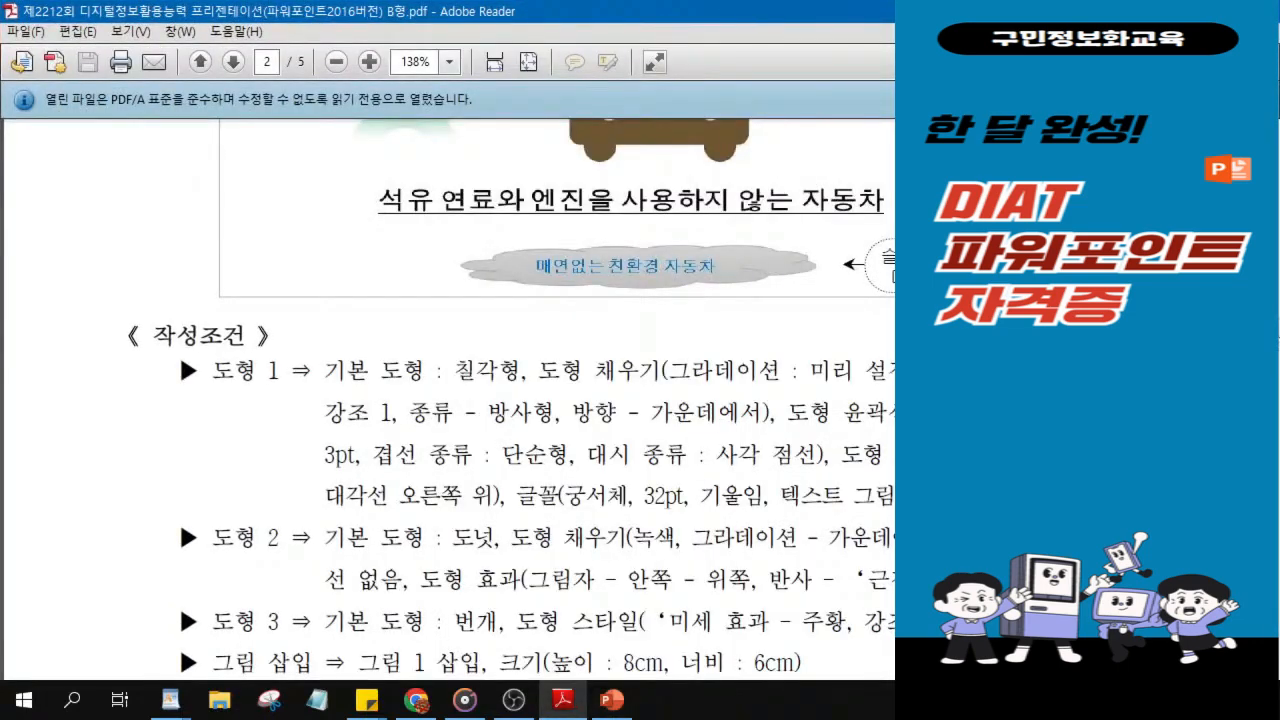
scroll(450, 400, "down", 8)
scroll(450, 400, "up", 2)
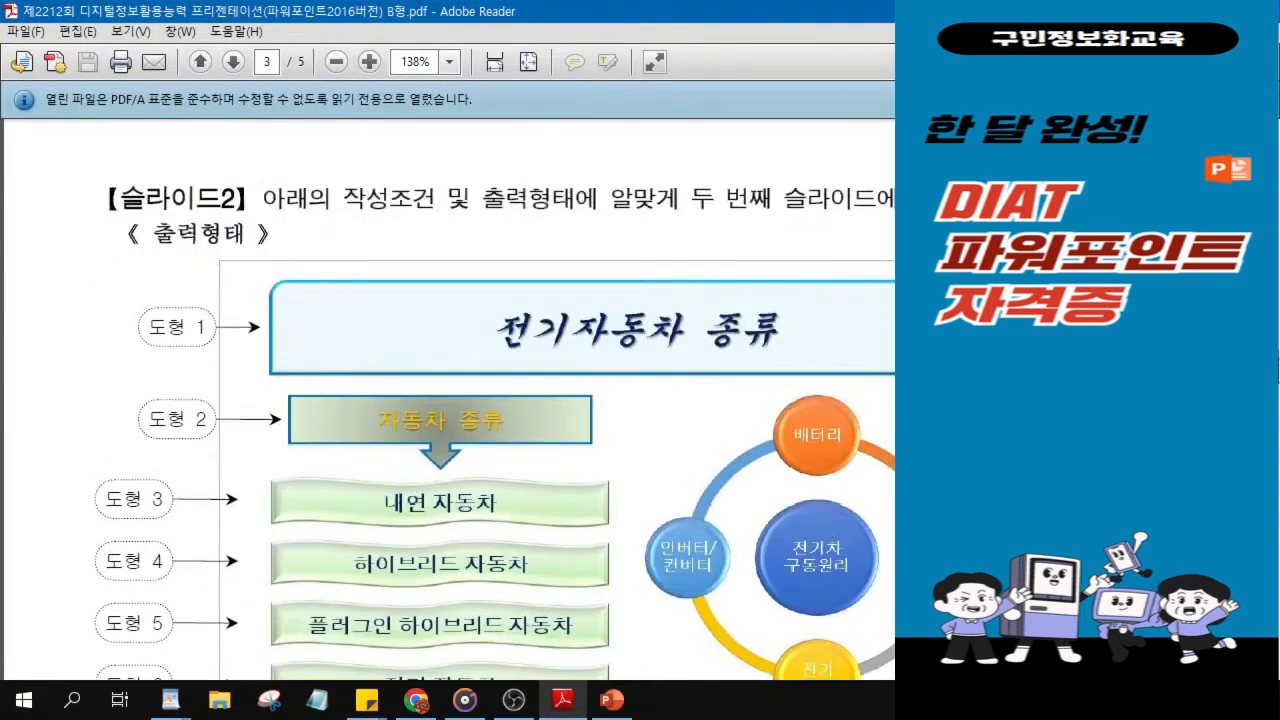
scroll(368, 636, "down", 1)
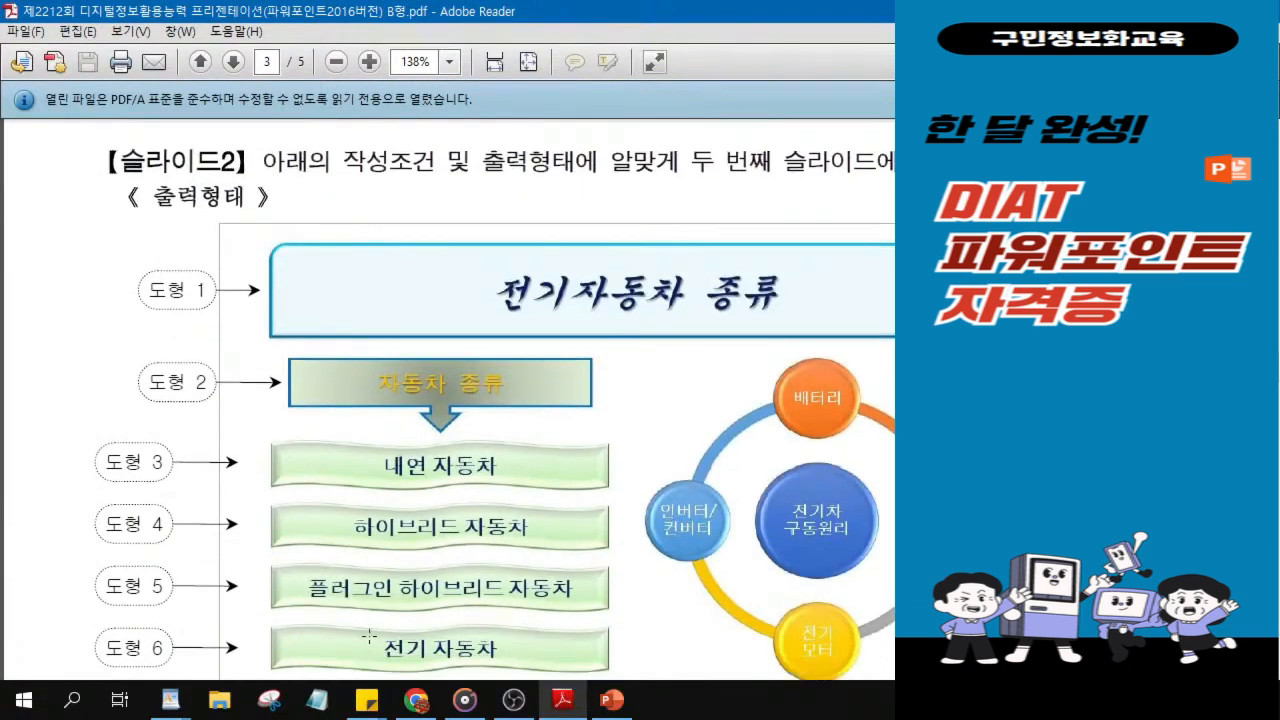
key("ctrl+1")
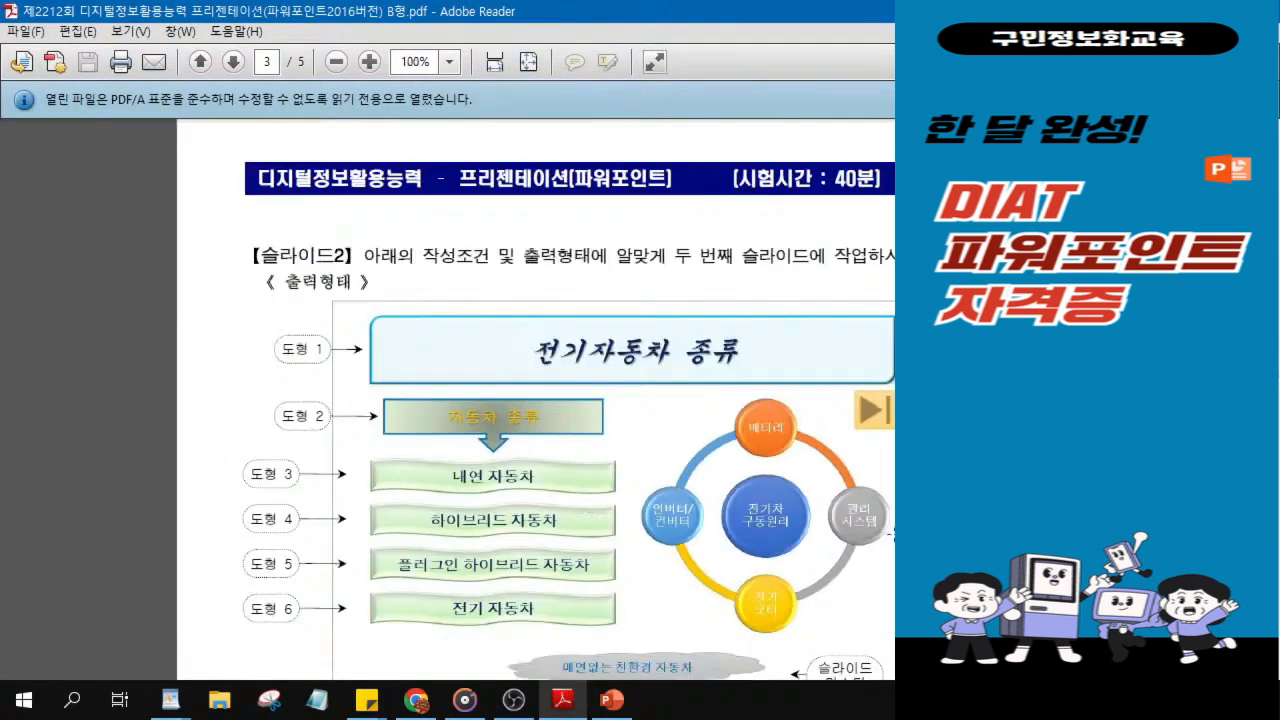
scroll(862, 503, "down", 1)
scroll(862, 503, "down", 1)
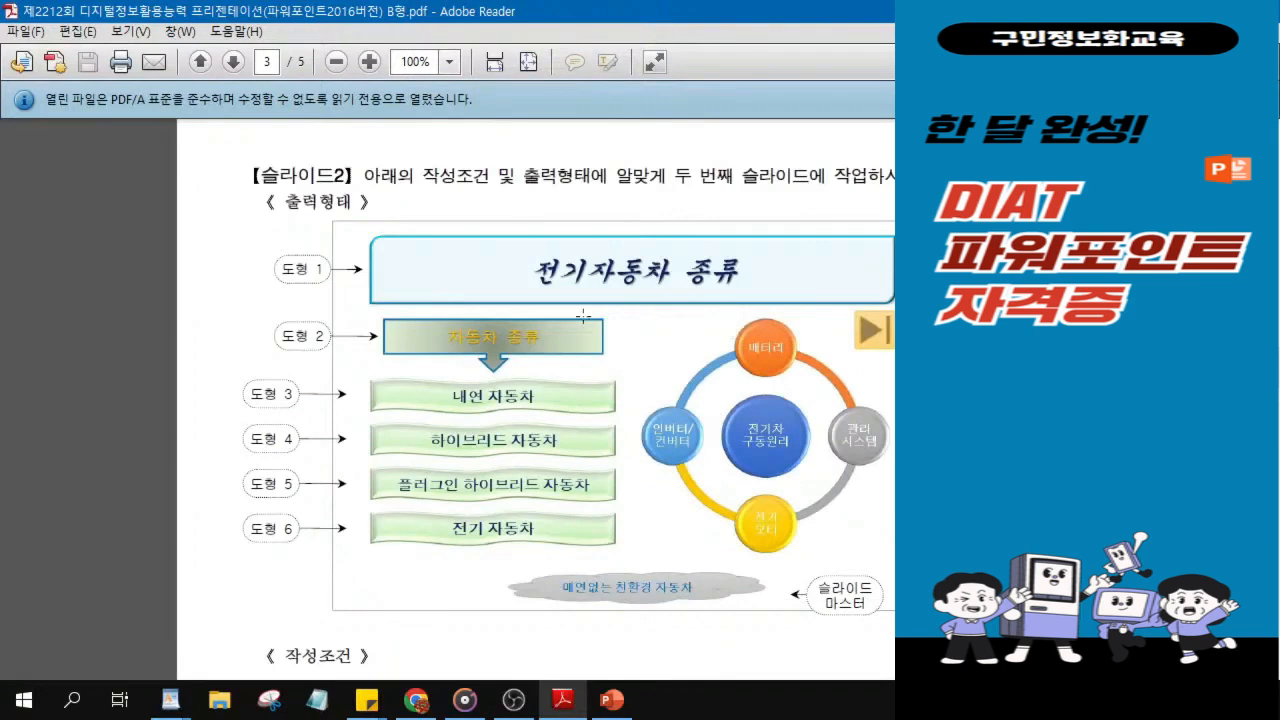
key("ctrl")
key("ctrl")
key("ctrl")
key("ctrl")
key("ctrl")
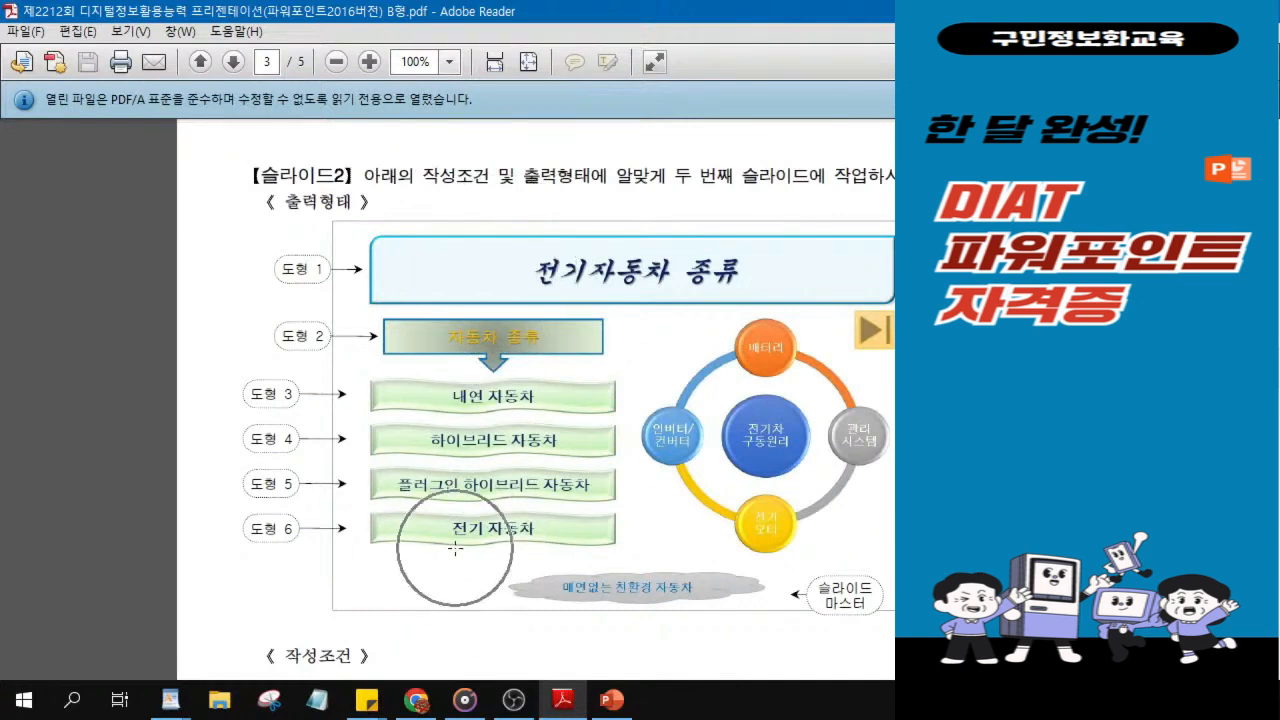
key("ctrl")
key("ctrl")
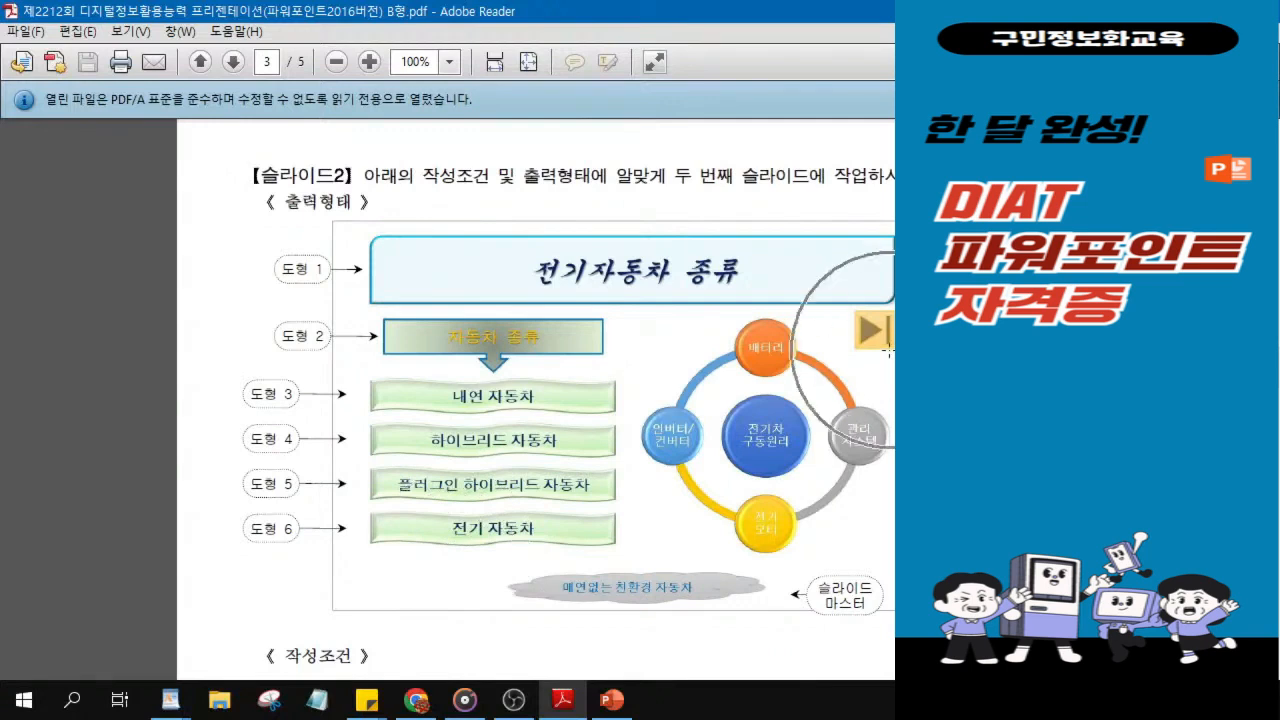
key("ctrl")
key("ctrl")
key("ctrl")
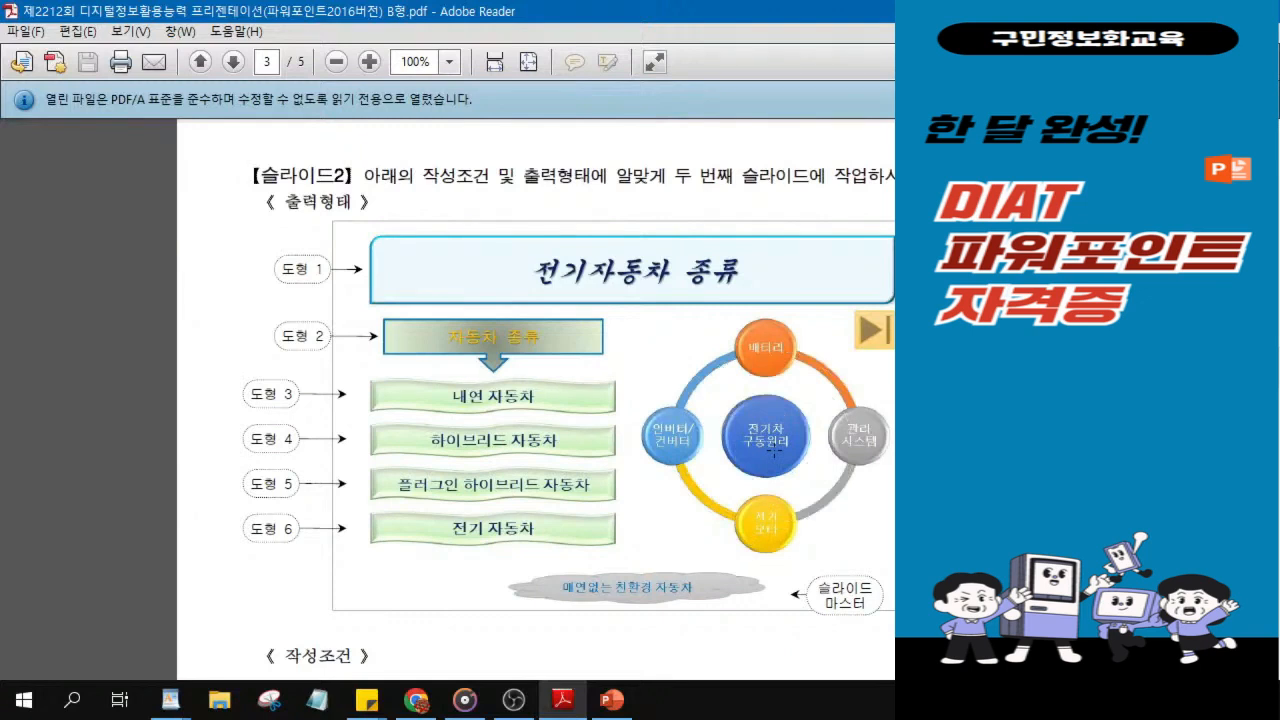
key("ctrl")
key("ctrl")
key("ctrl")
key("alt+Tab")
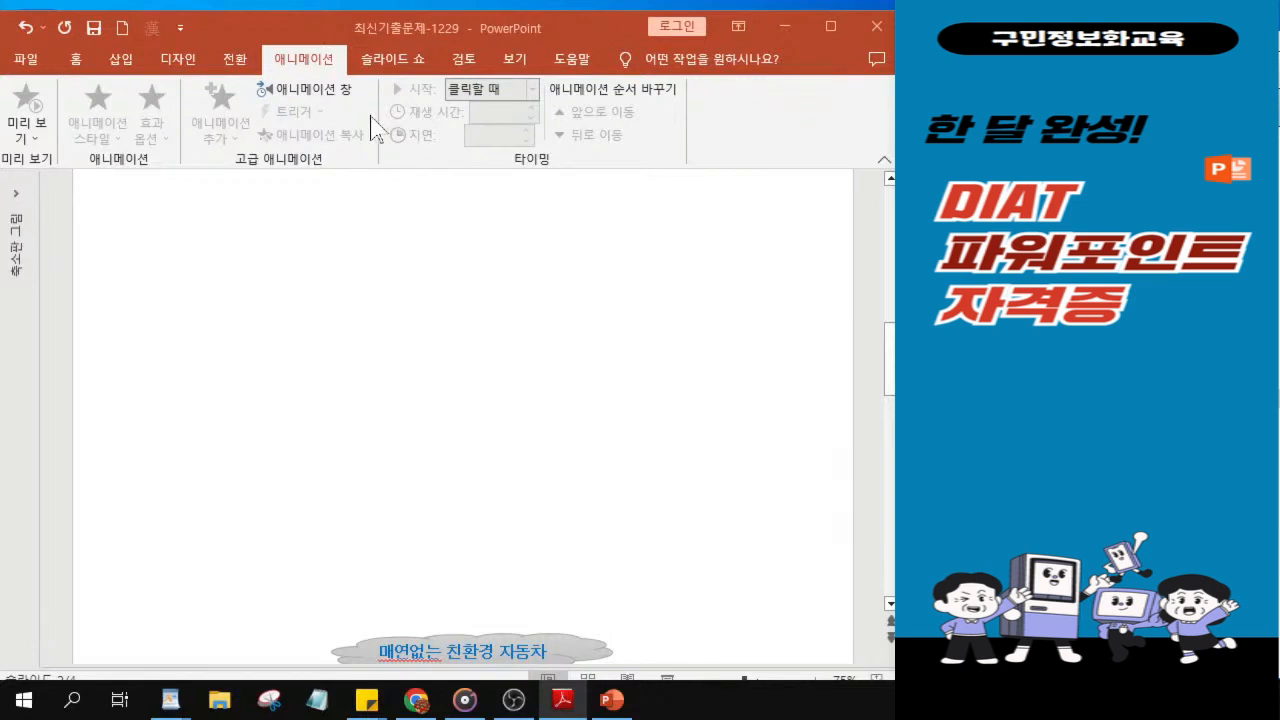
Step: Draw a wide rectangle with rounded diagonal corners (사각형: 둥근 대각선 방향 모서리) across the upper part of slide 2 as the title shape
left_click(77, 60)
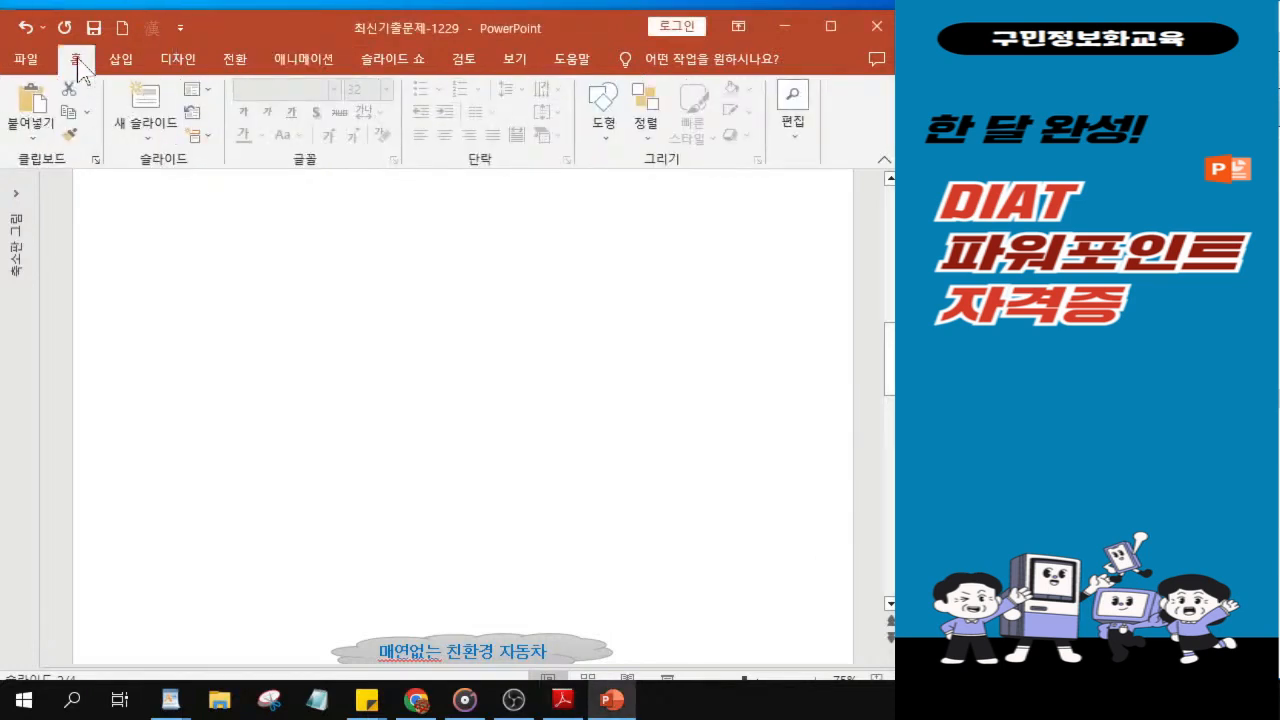
left_click(607, 145)
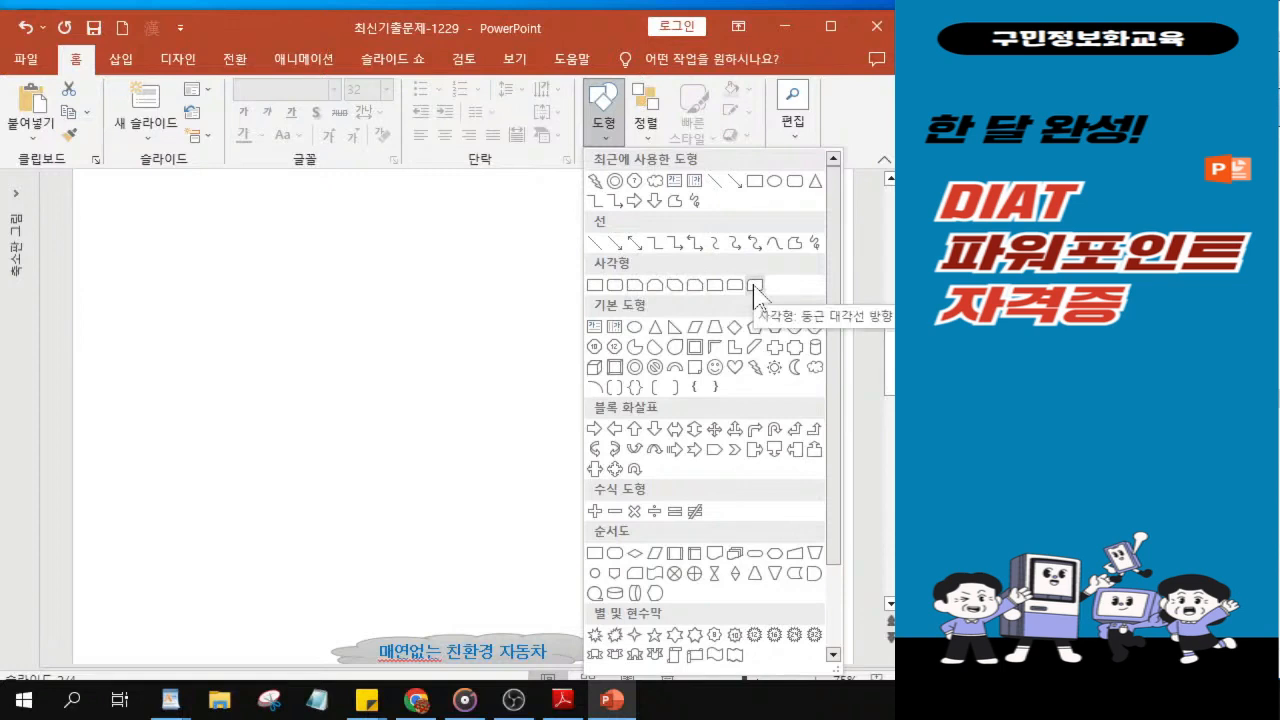
left_click(755, 287)
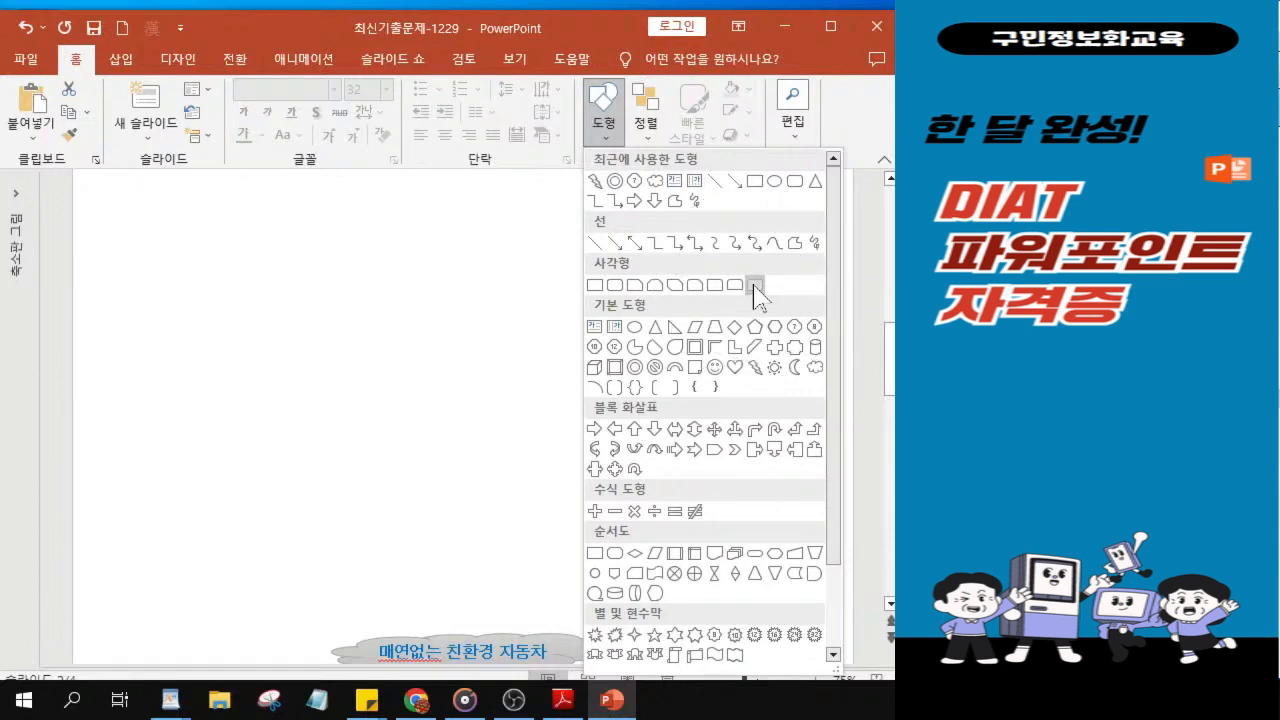
left_click(755, 288)
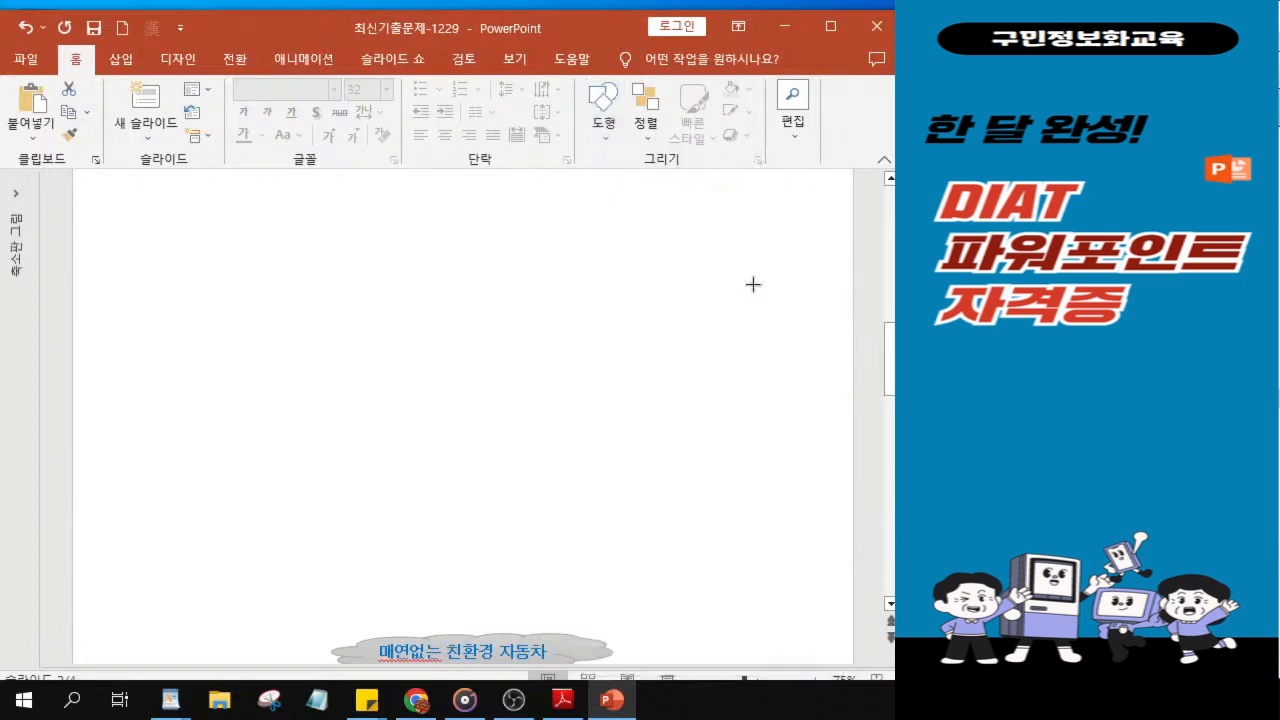
scroll(425, 272, "down", 2)
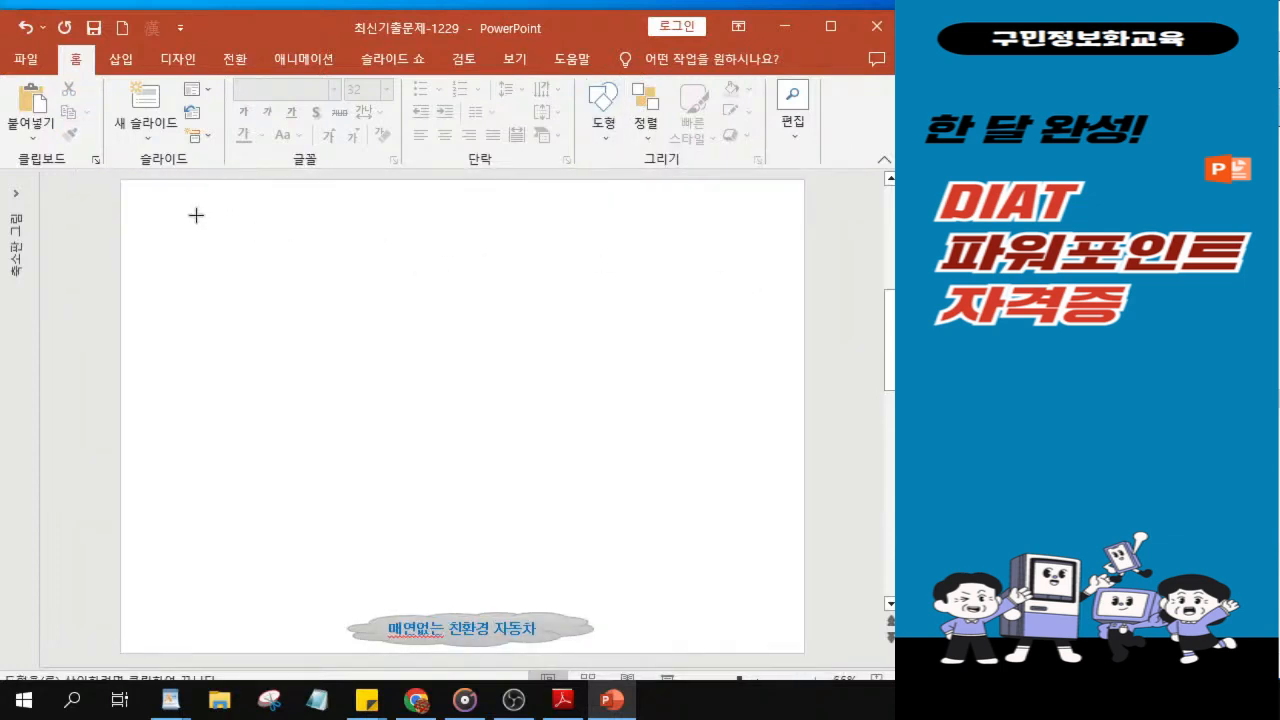
mouse_move(163, 212)
left_mouse_down()
mouse_move(577, 317)
mouse_move(717, 277)
mouse_move(752, 293)
left_mouse_up()
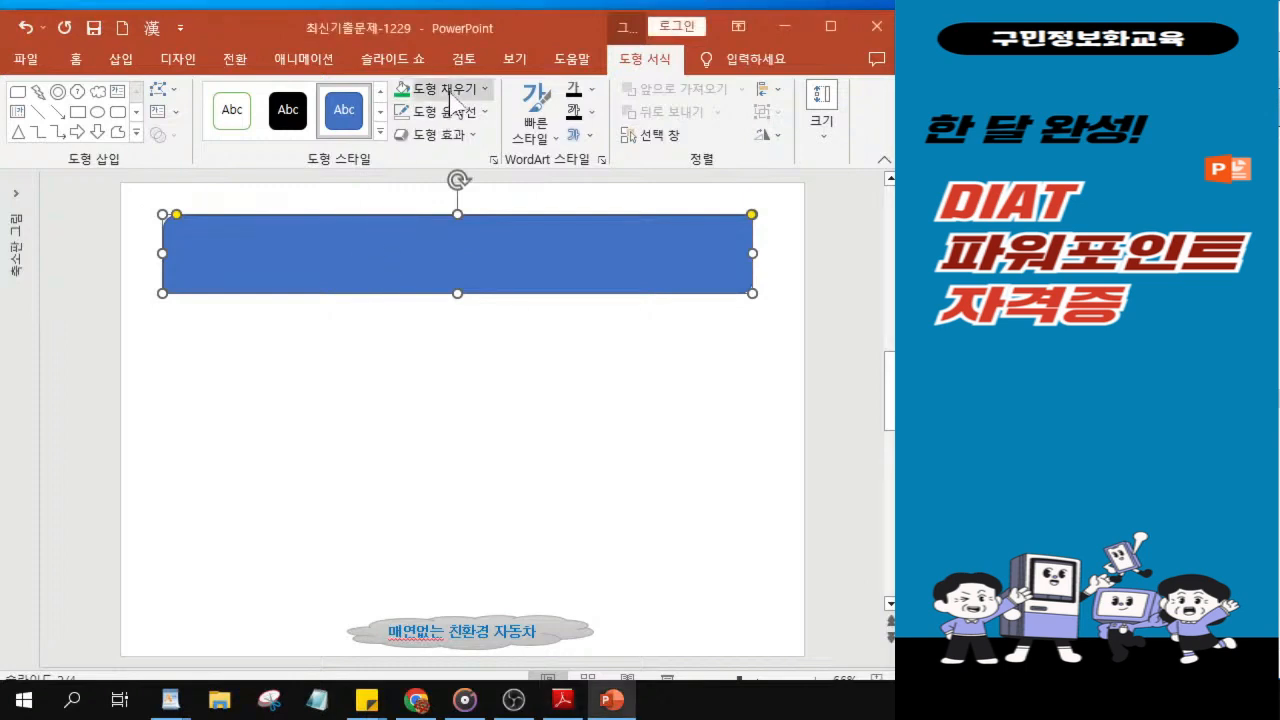
Step: Fill the title shape with the lightest tint of the second blue theme colour and give it a standard light blue 3pt outline
left_click(451, 92)
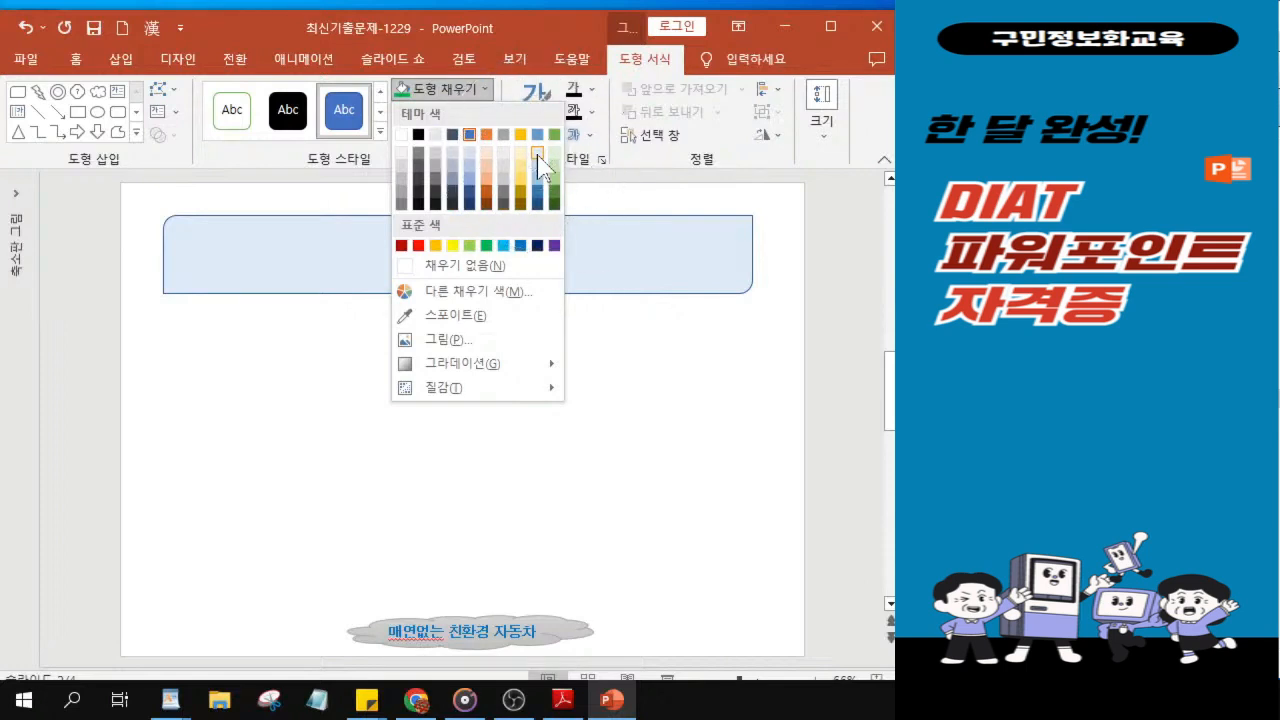
left_click(538, 160)
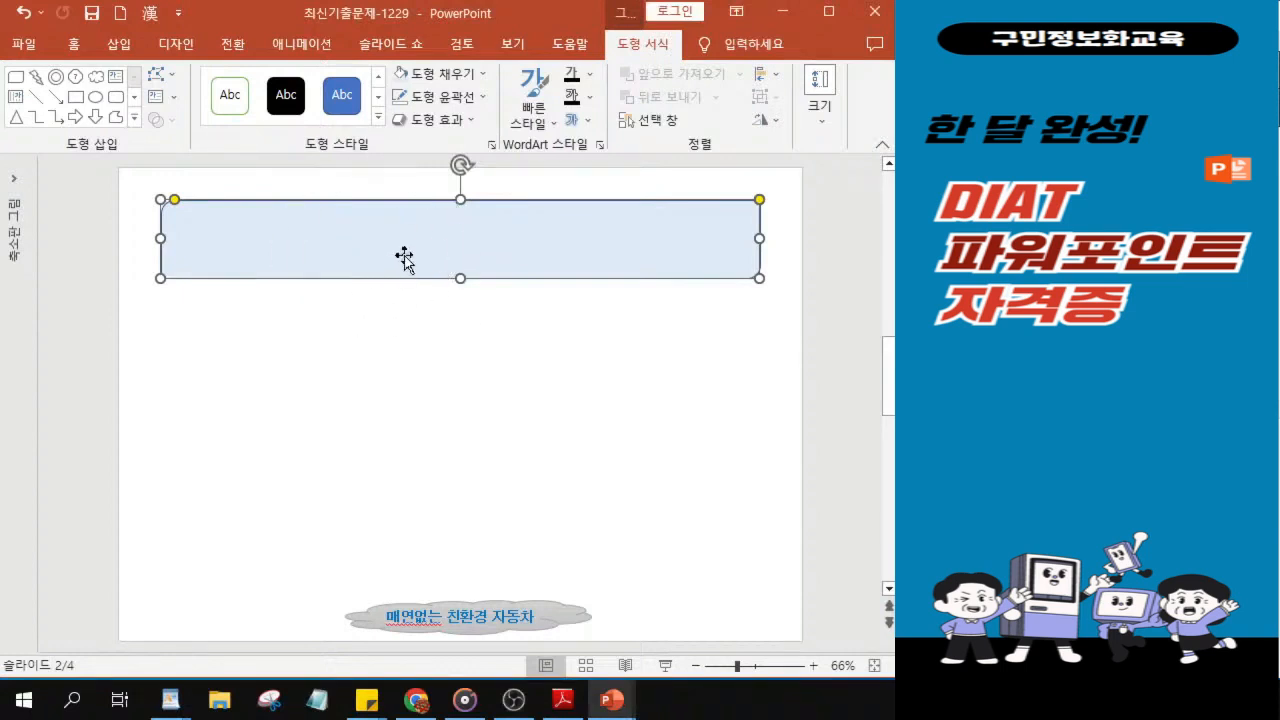
left_click(453, 104)
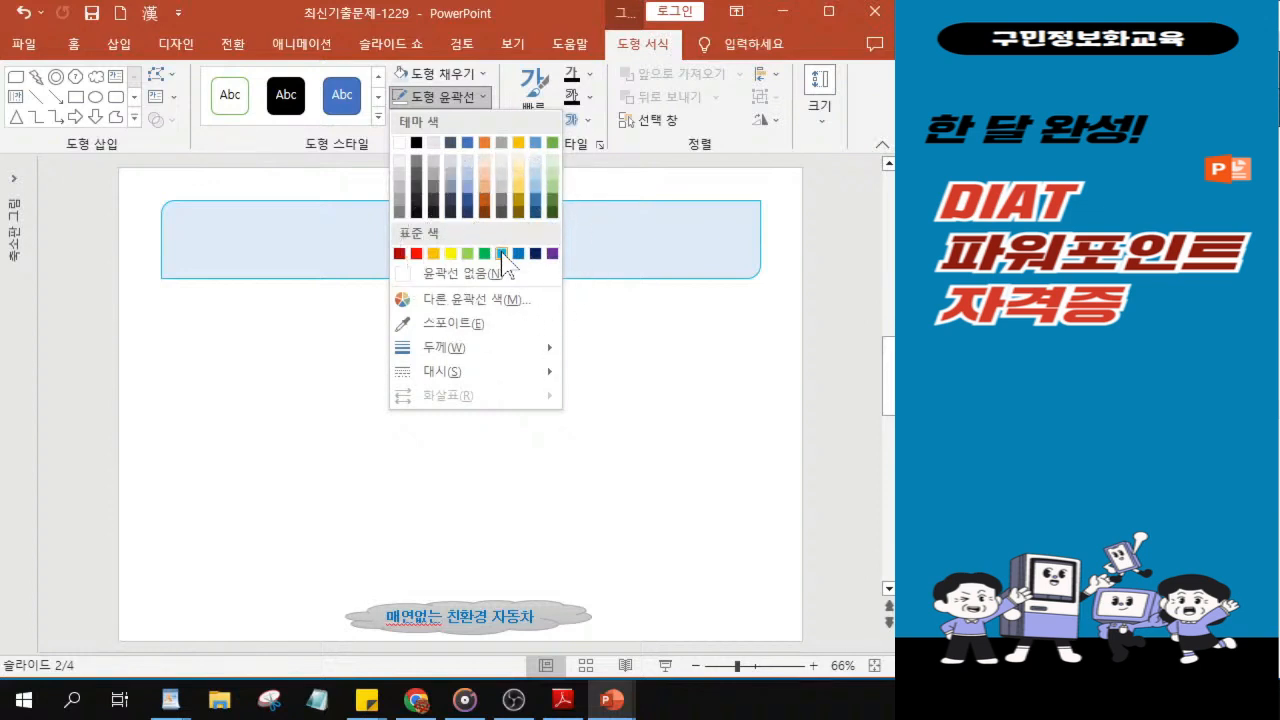
left_click(501, 254)
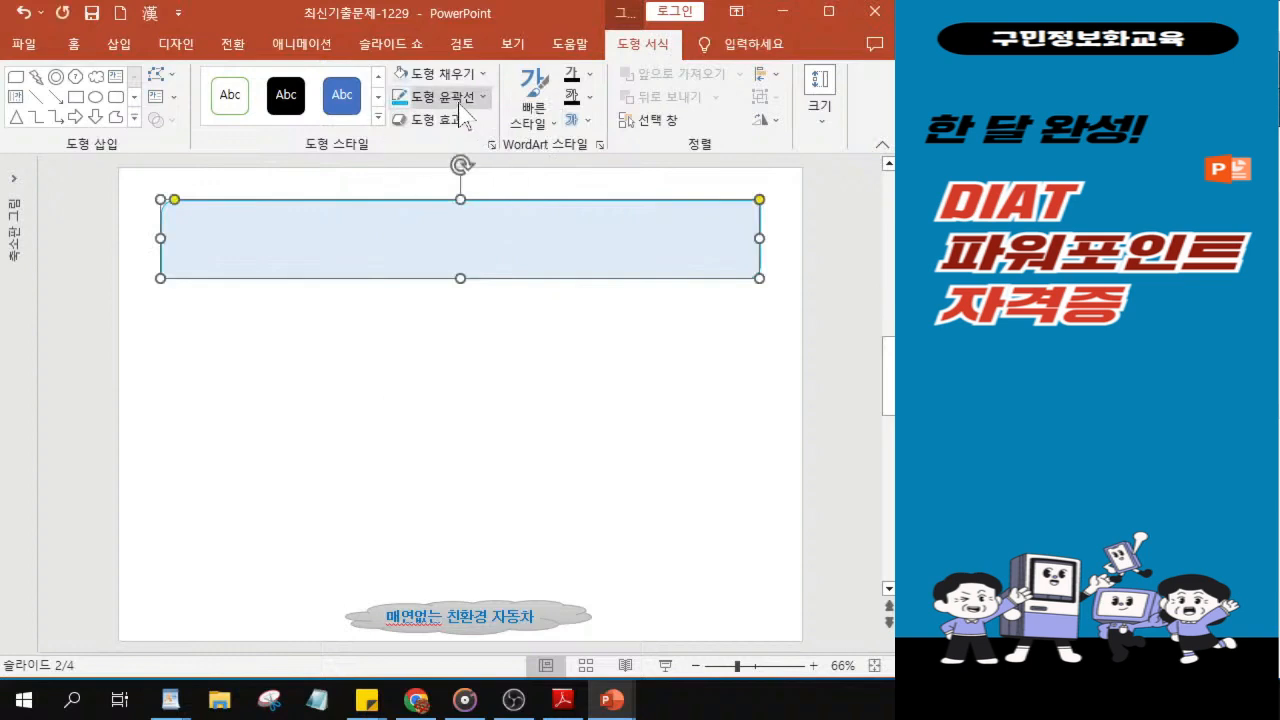
left_click(459, 100)
mouse_move(481, 350)
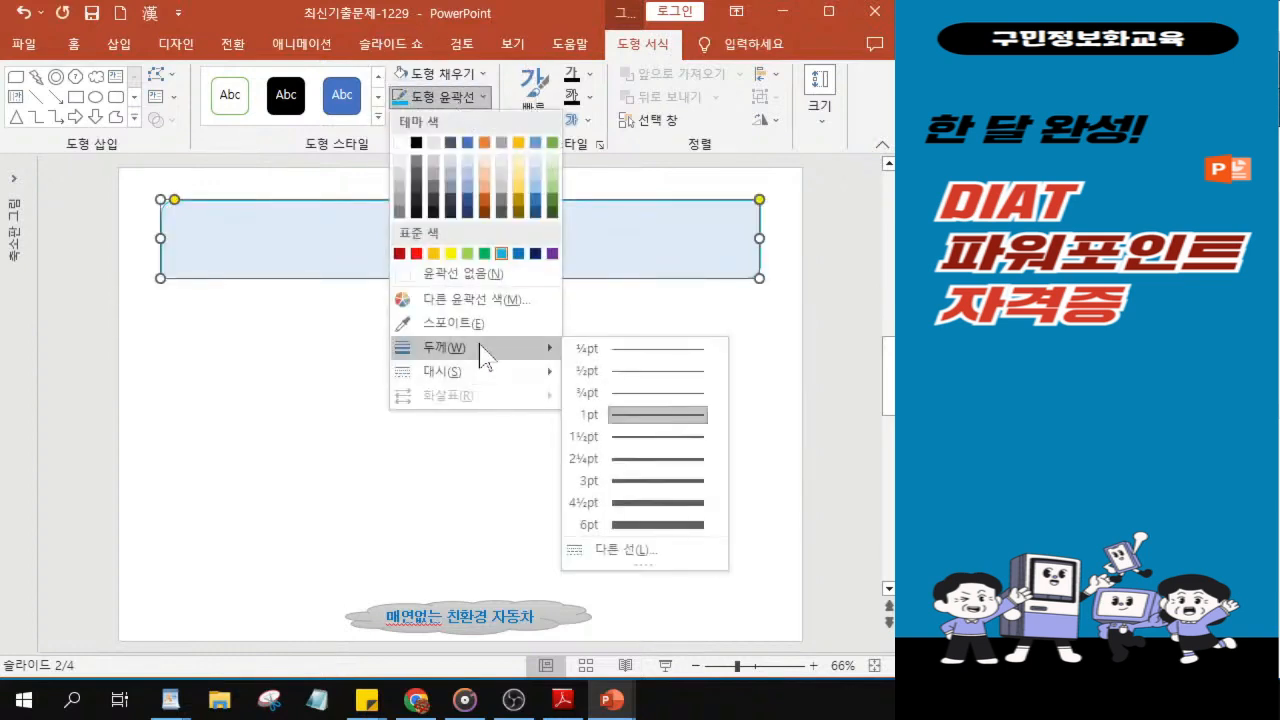
left_click(636, 487)
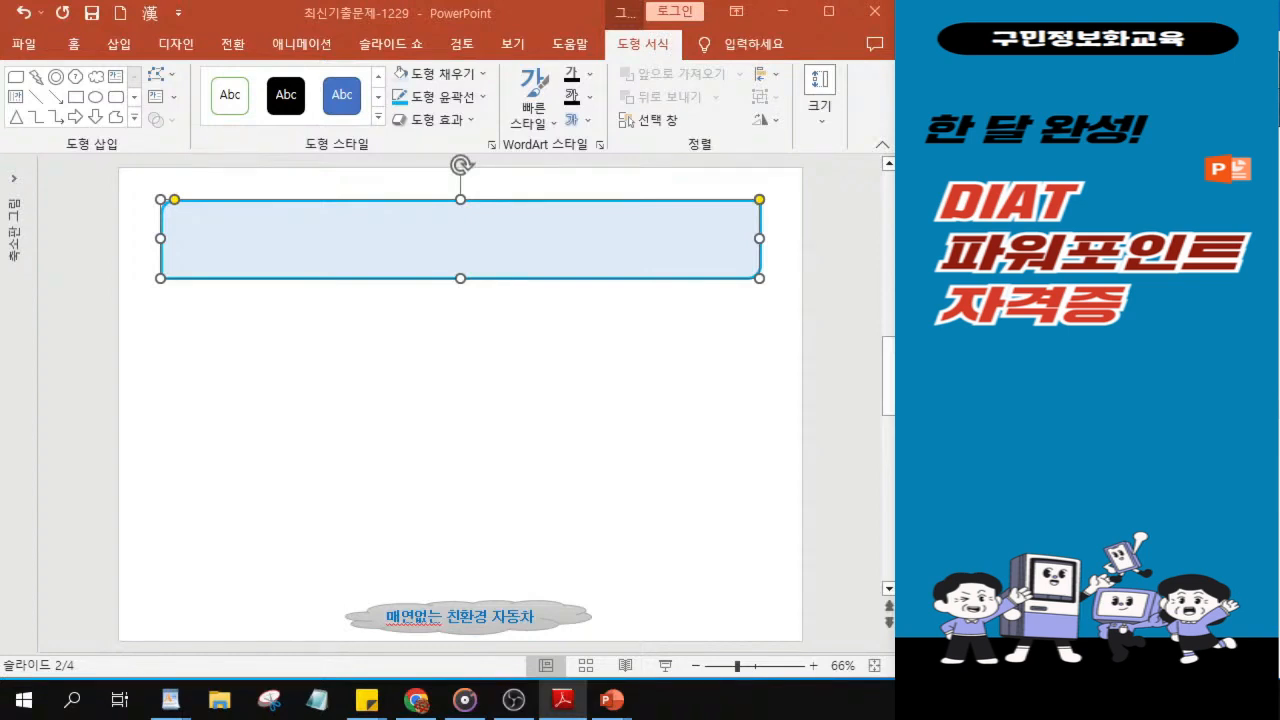
Step: Apply the upper-right perspective (원근감) shadow to the title shape
left_click(445, 121)
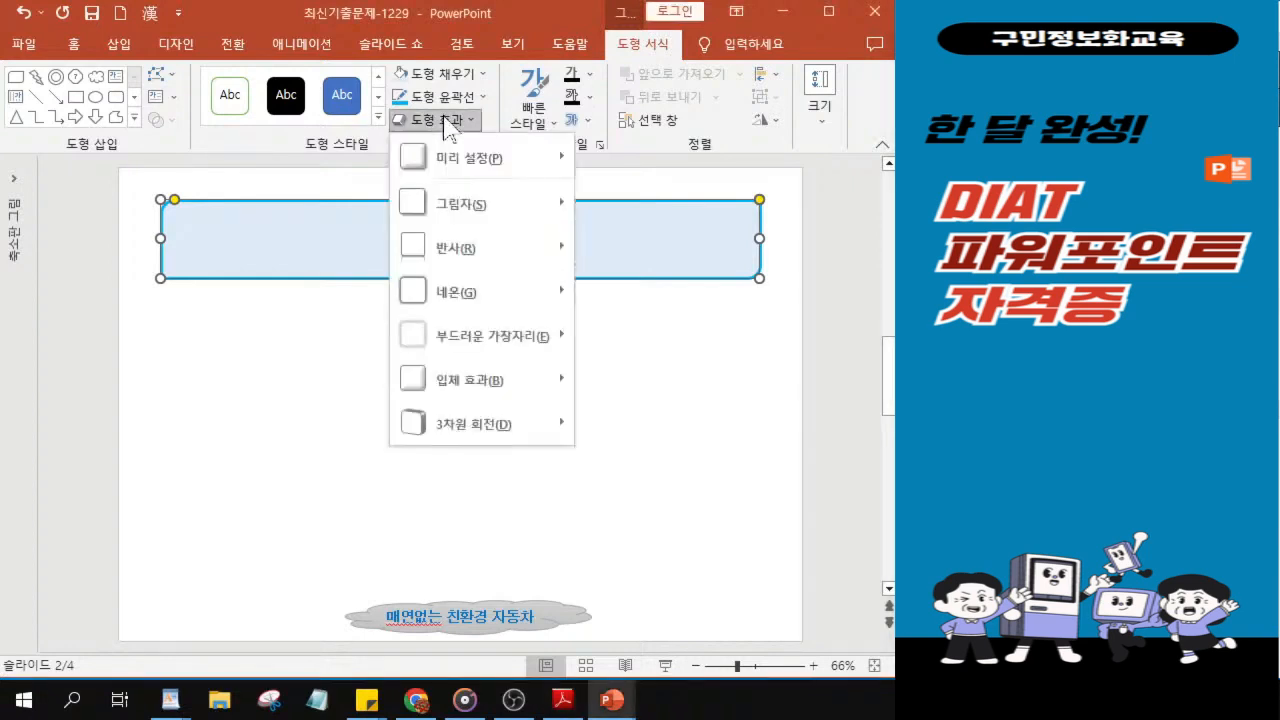
left_click(450, 208)
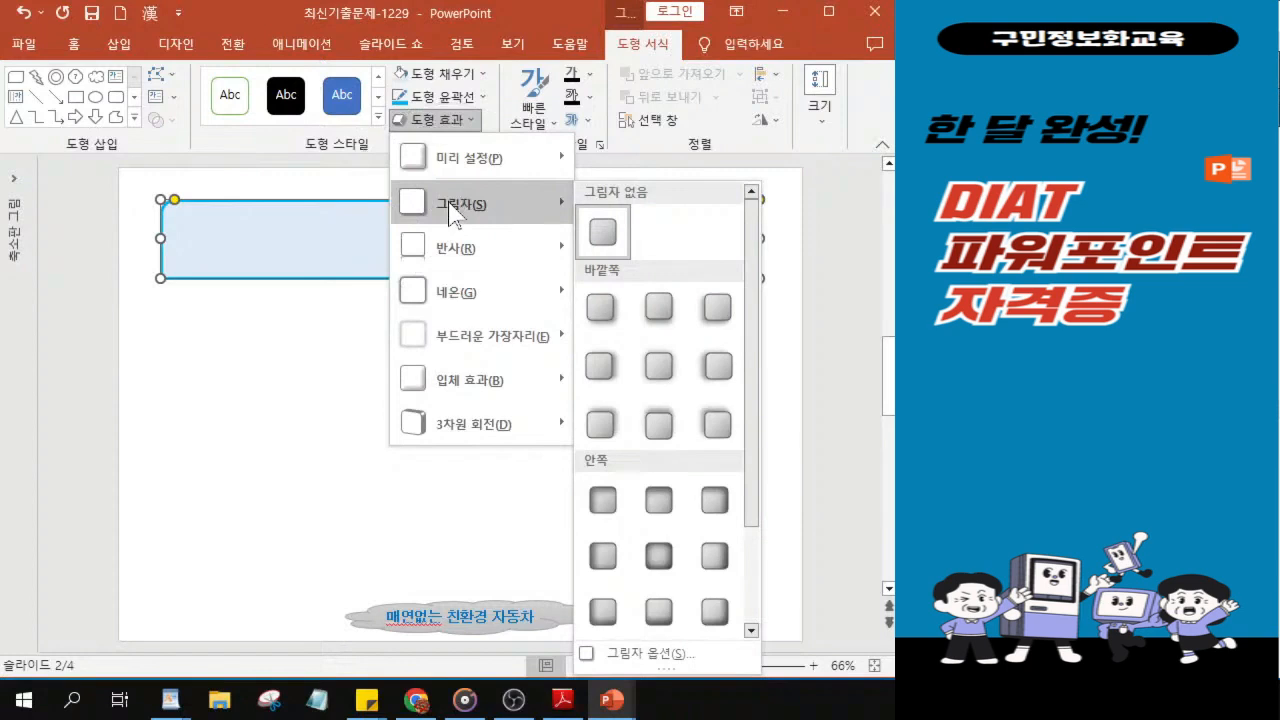
left_click_drag(757, 414, 755, 590)
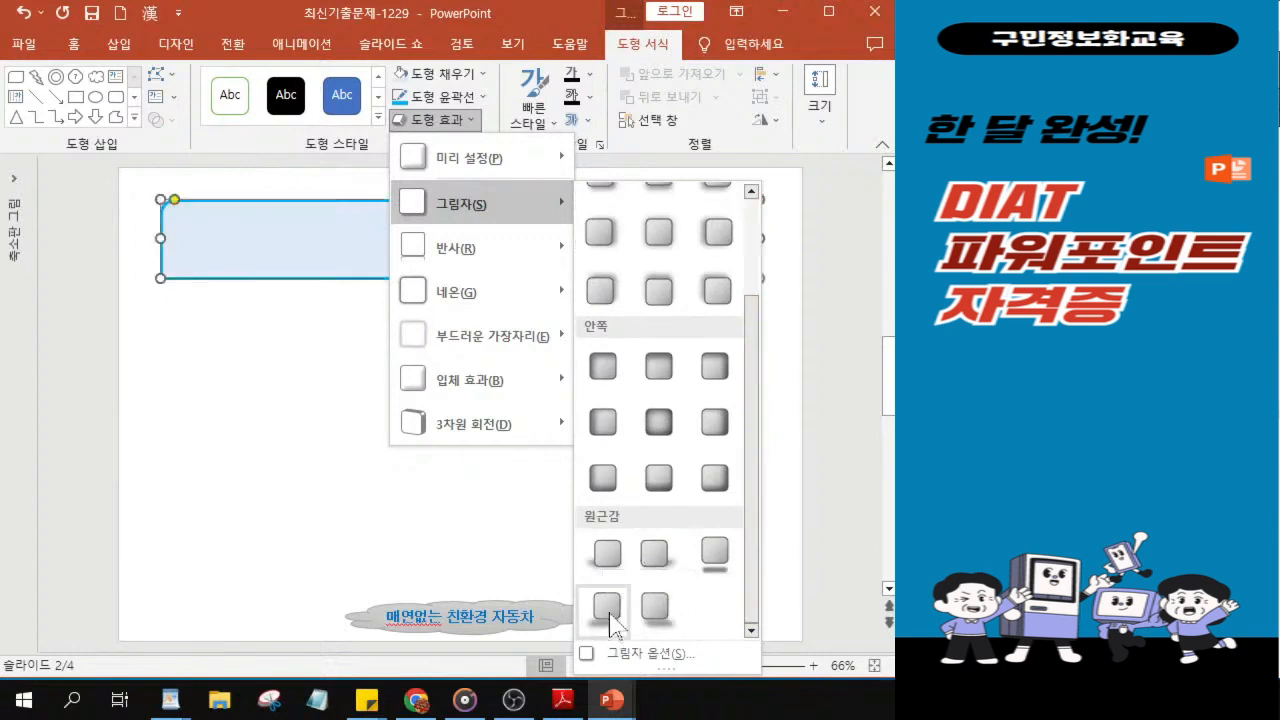
left_click(650, 562)
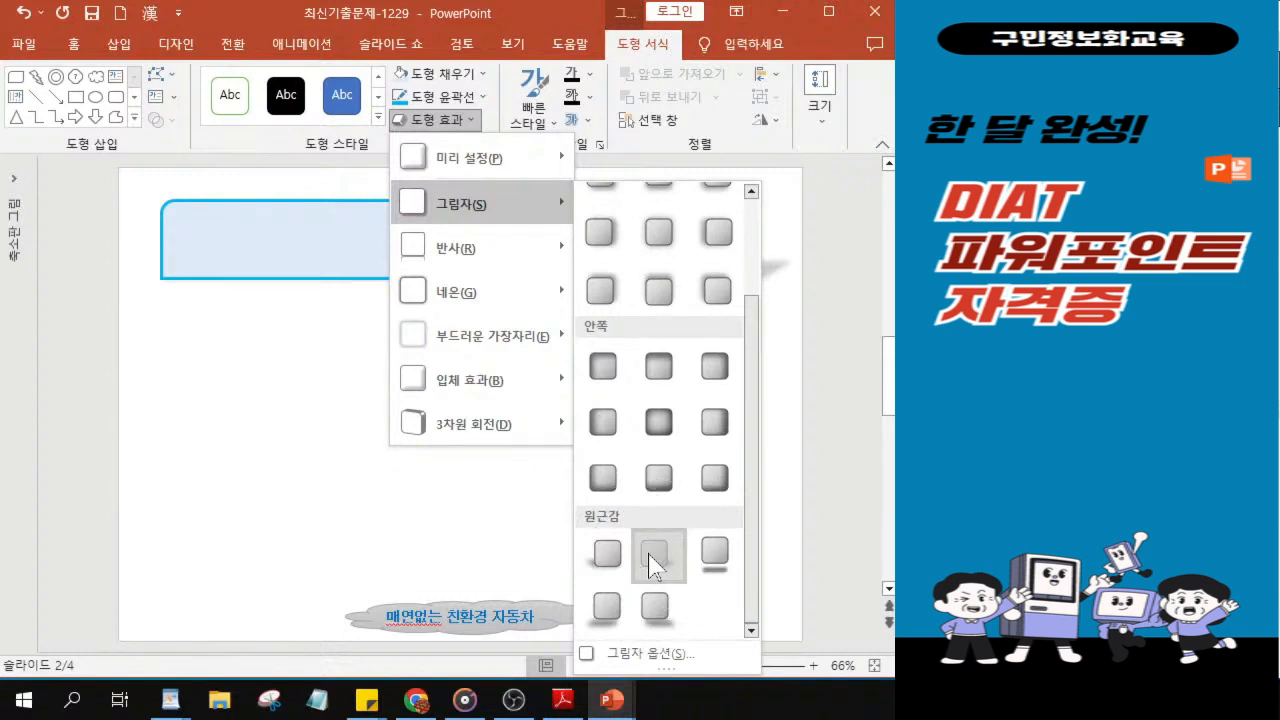
left_click(652, 556)
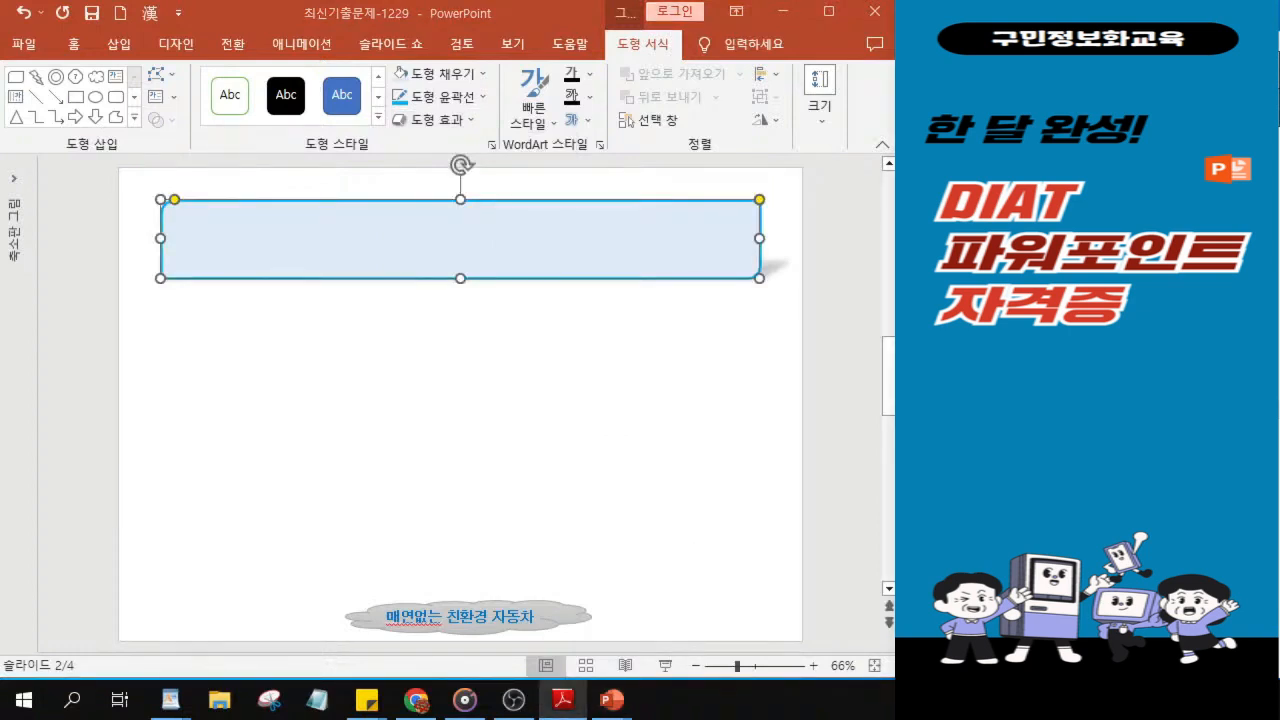
Step: Apply the first 입체 효과 bevel preset to the title shape
left_click(428, 120)
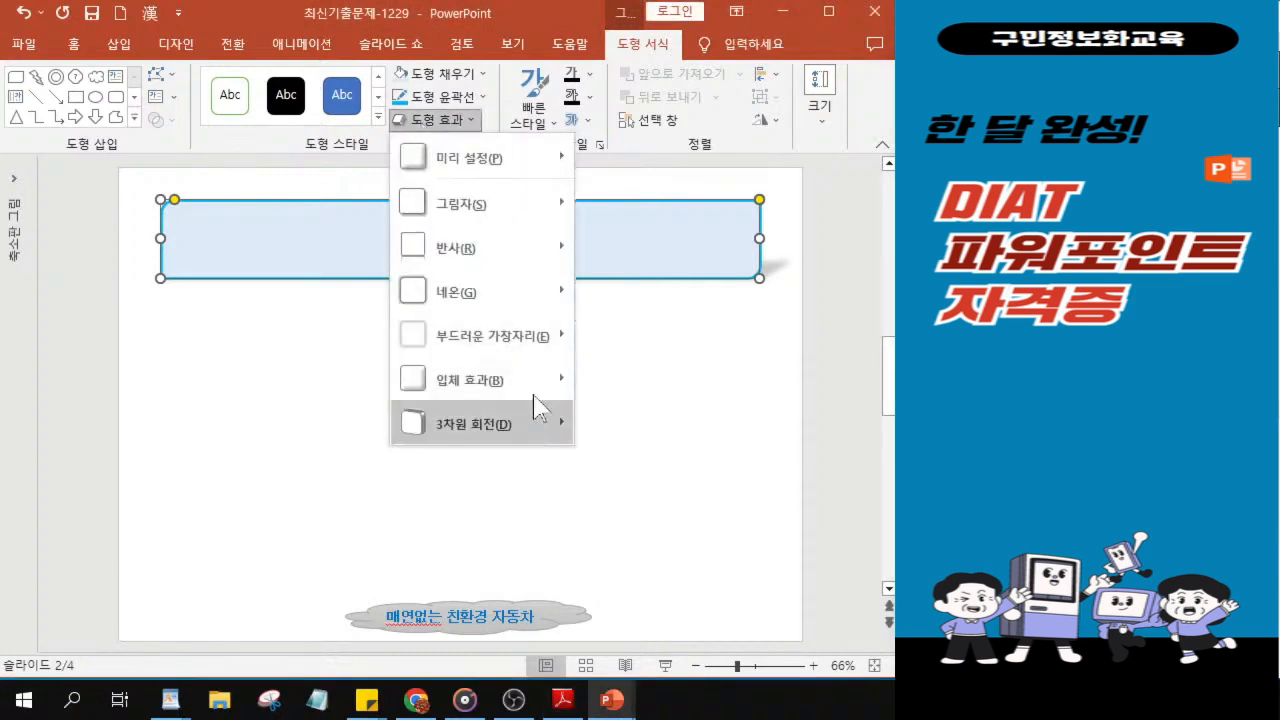
mouse_move(543, 375)
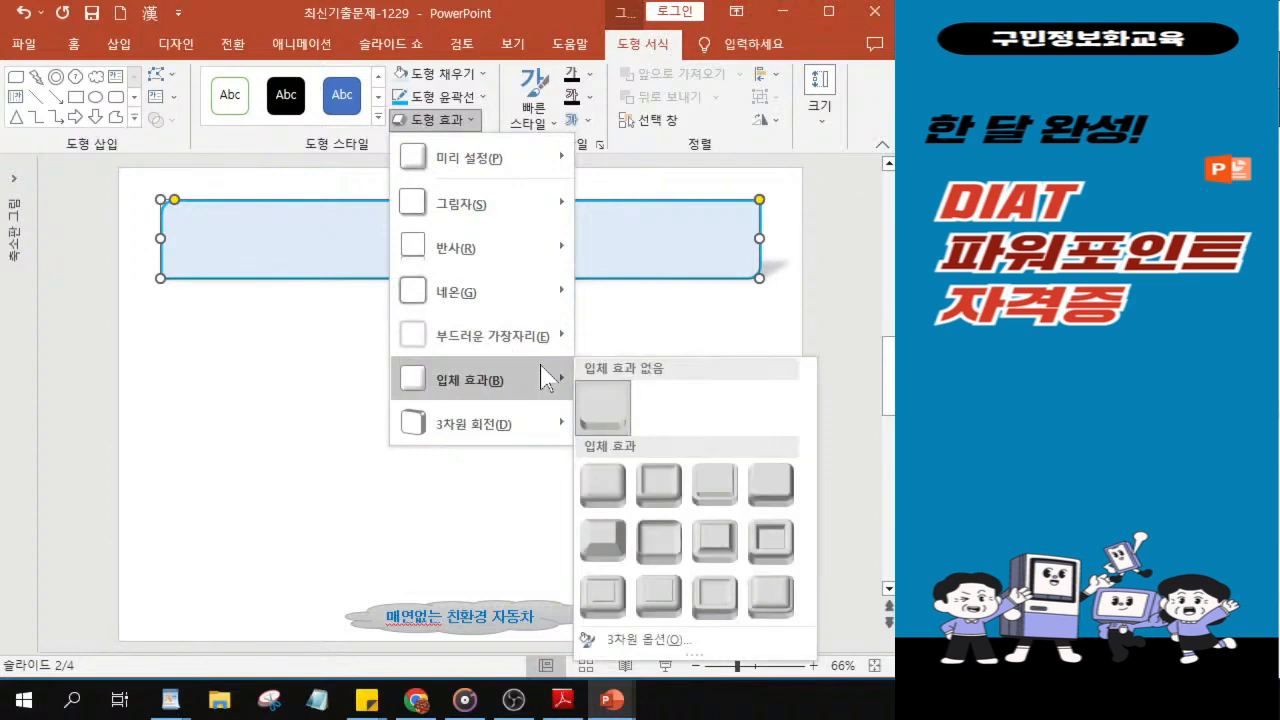
left_click(600, 494)
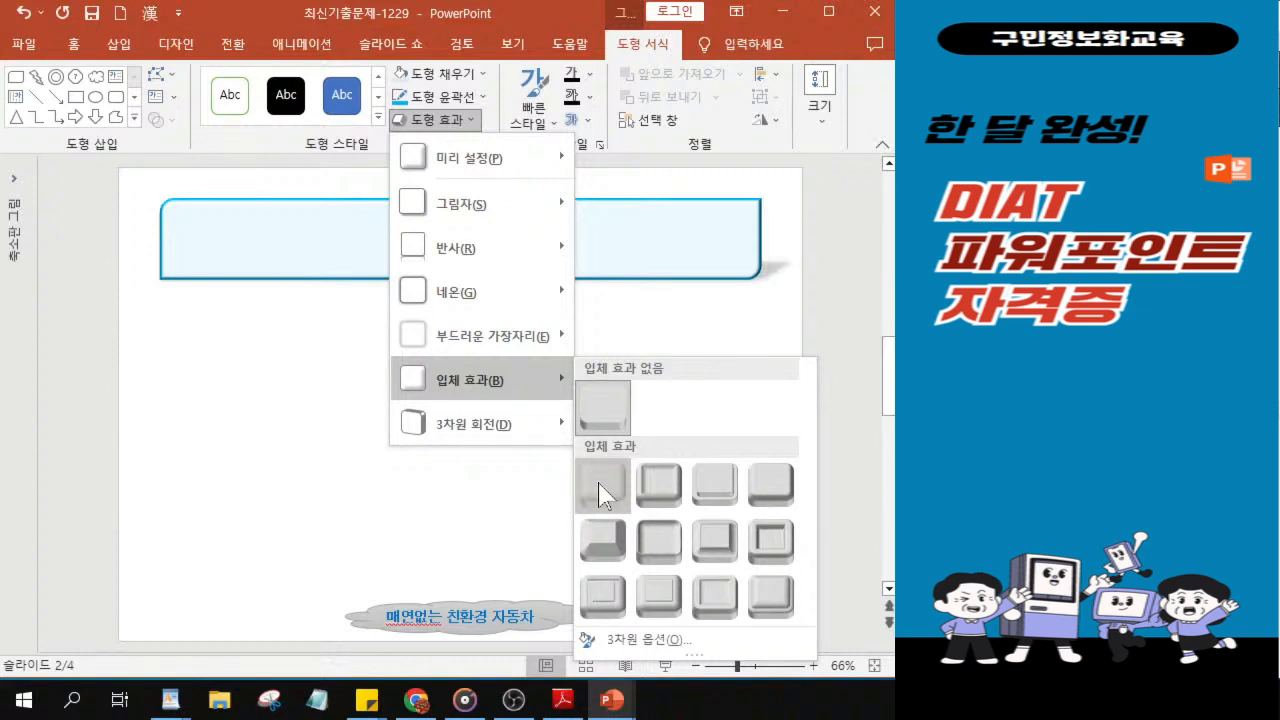
left_click(604, 488)
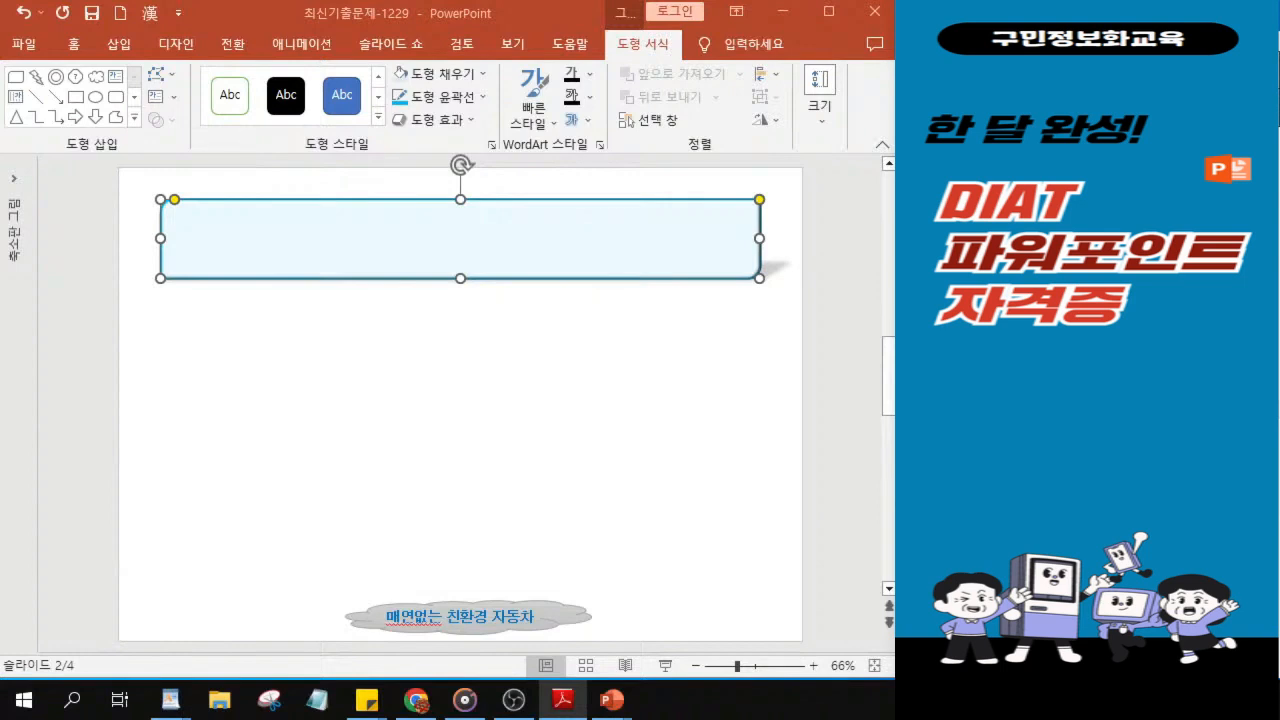
Step: Set the title shape's font to 궁서체
left_click(75, 45)
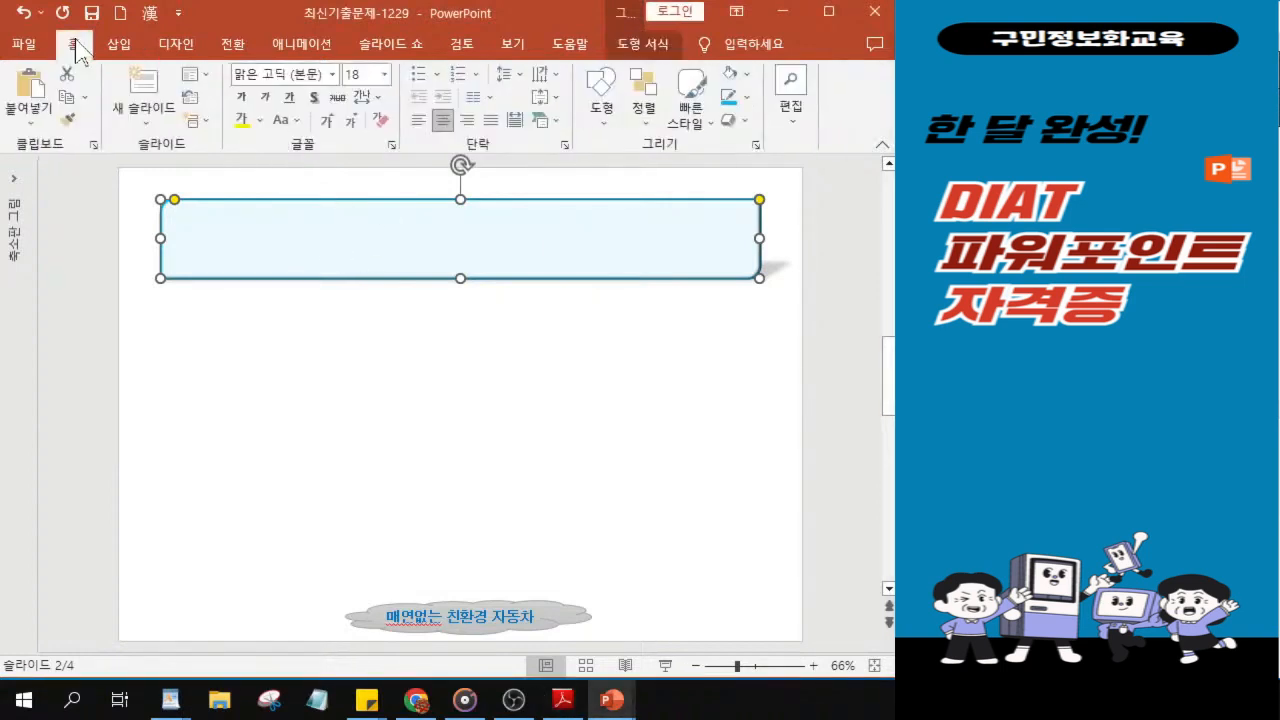
left_click(331, 76)
left_click(331, 76)
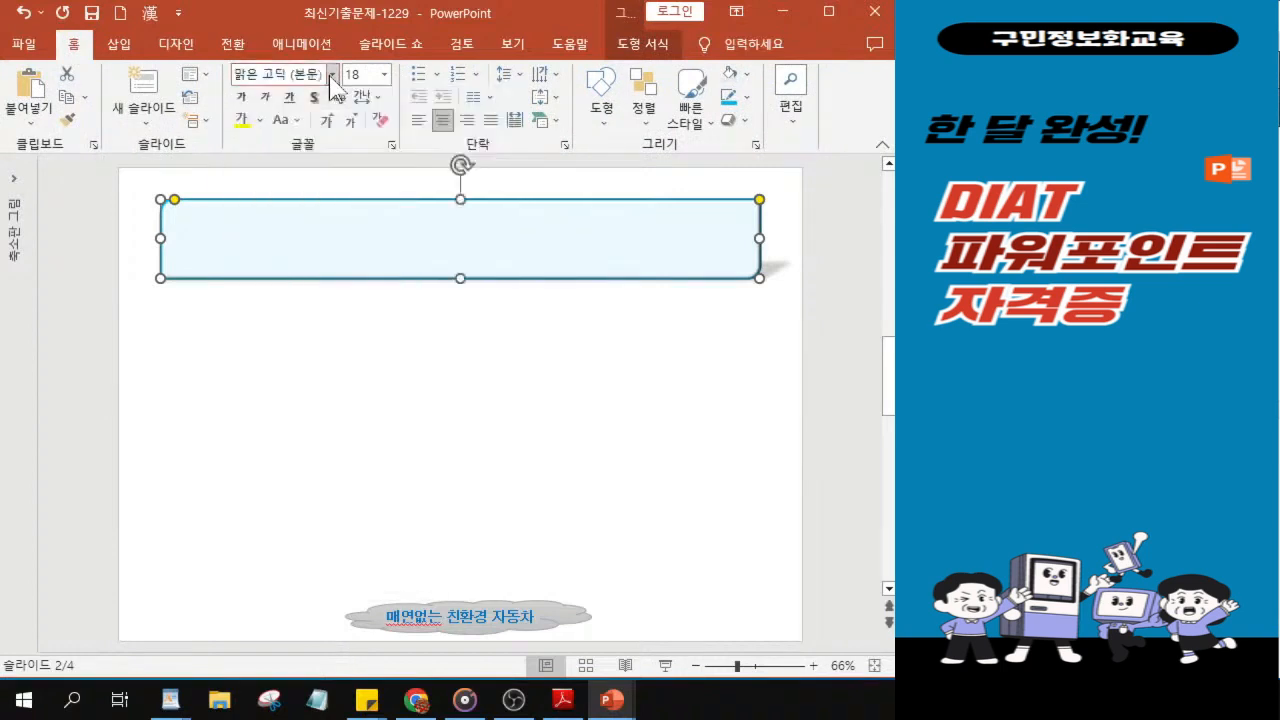
left_click(331, 76)
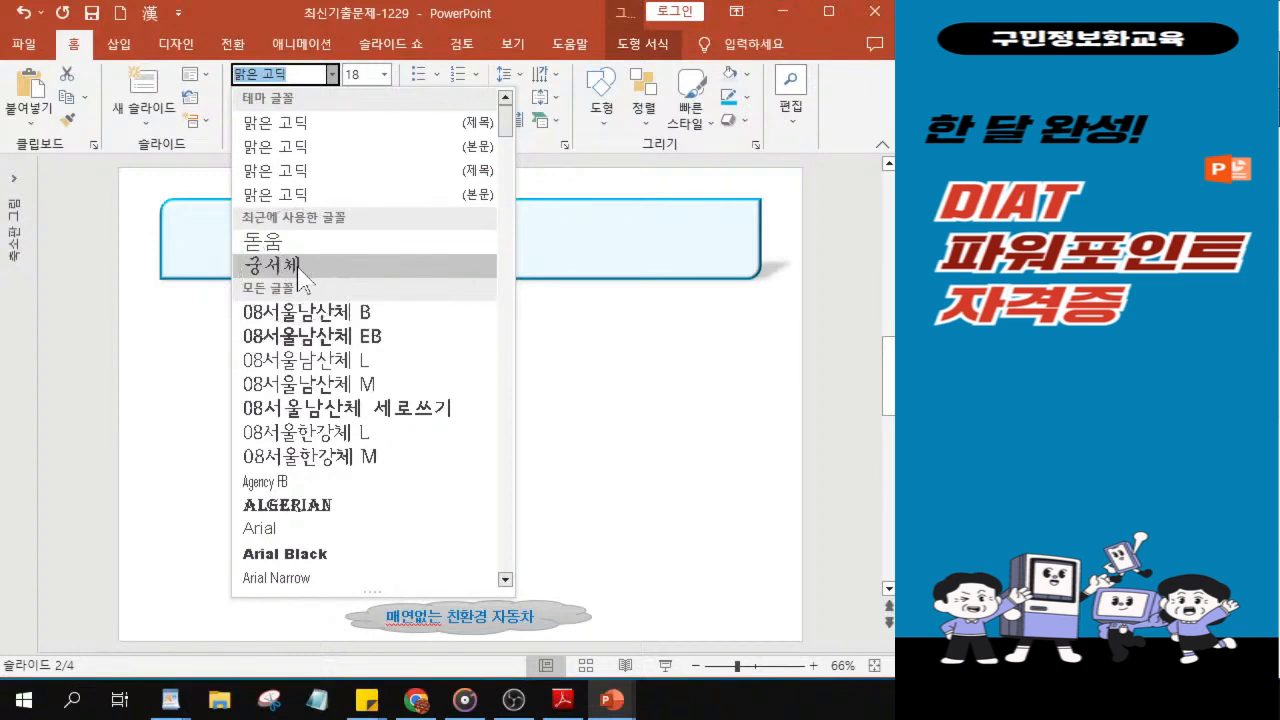
left_click(298, 268)
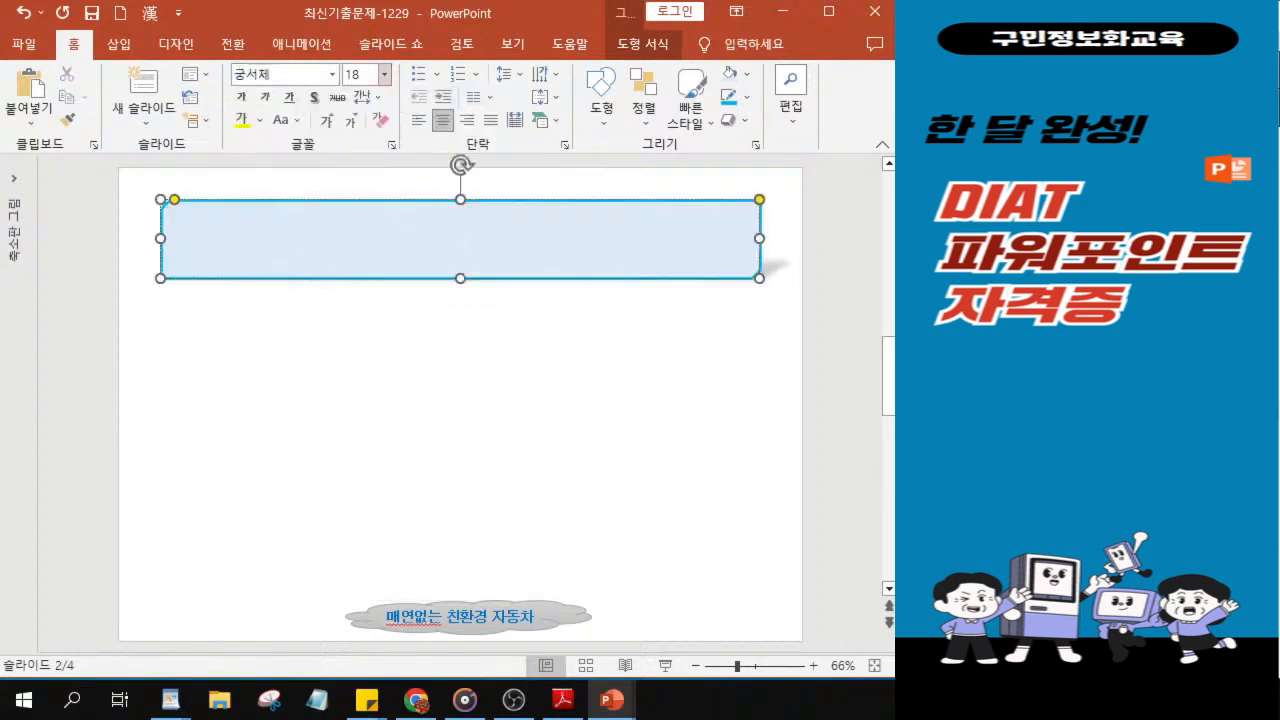
Step: Set the empty title shape's text to 36 pt, italic, with text shadow
left_click(358, 74)
type("36")
key("Return")
left_click(563, 700)
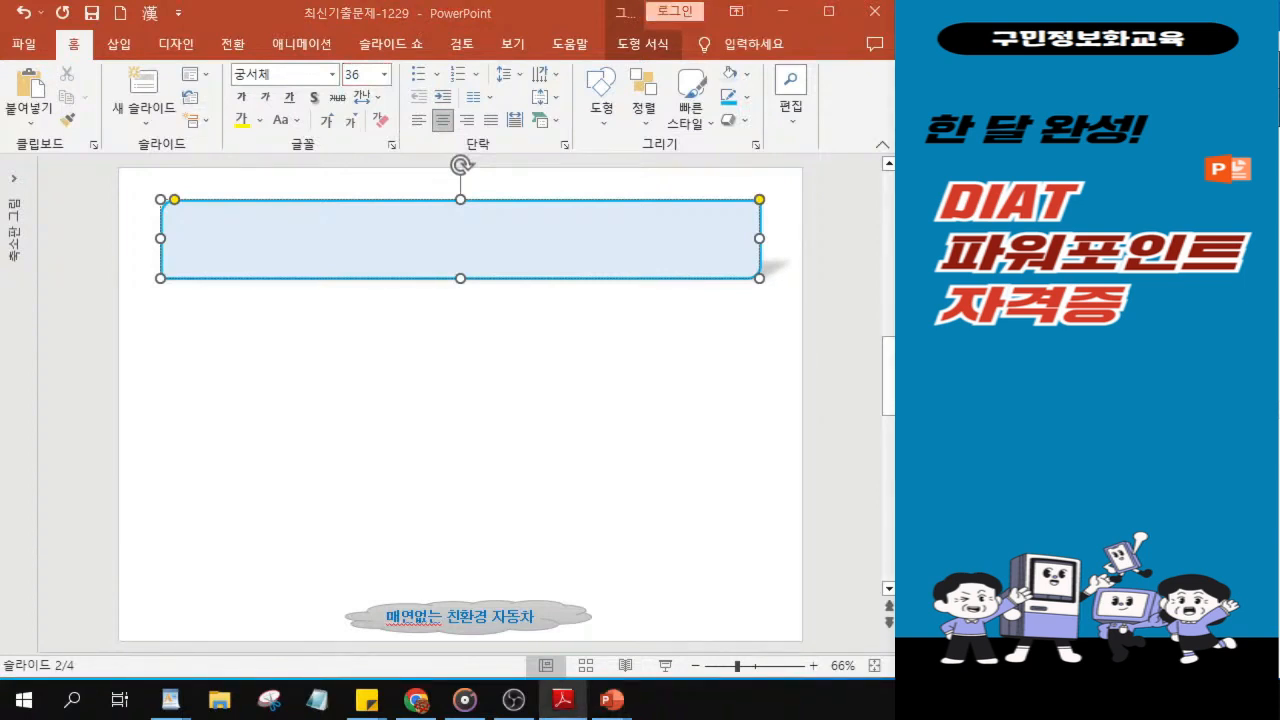
left_click(265, 99)
left_click(266, 99)
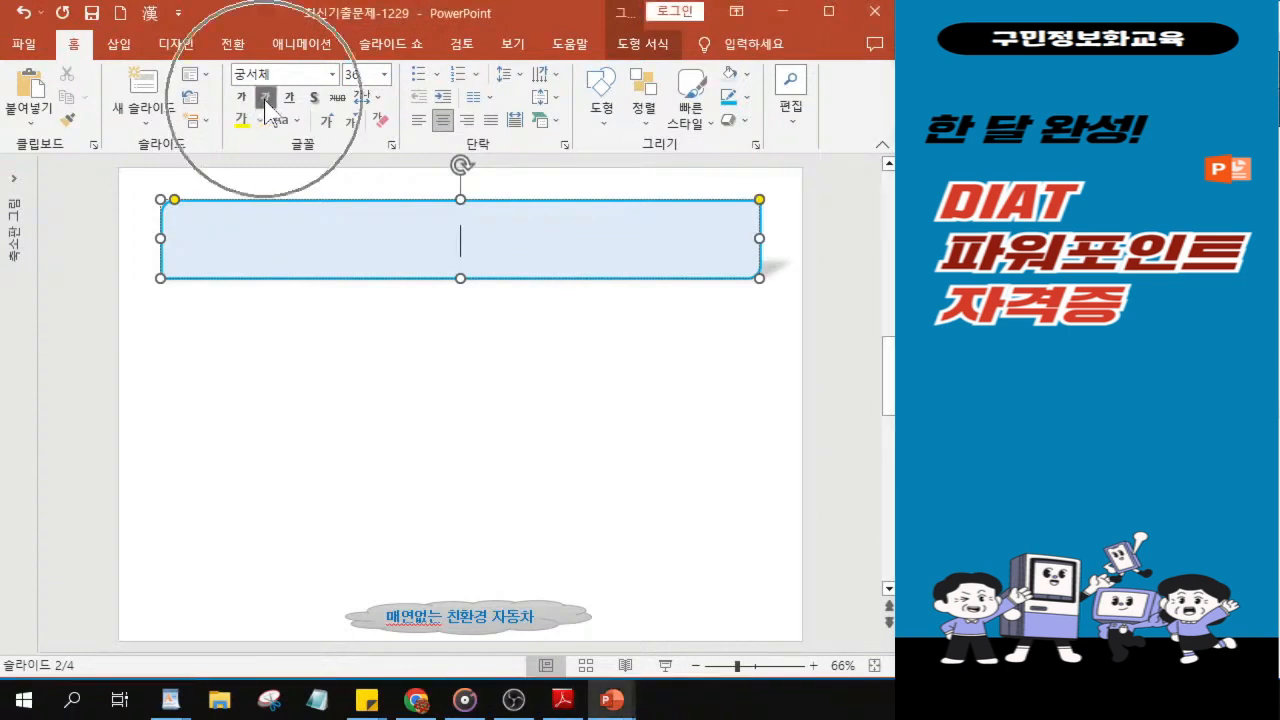
key("alt+Tab")
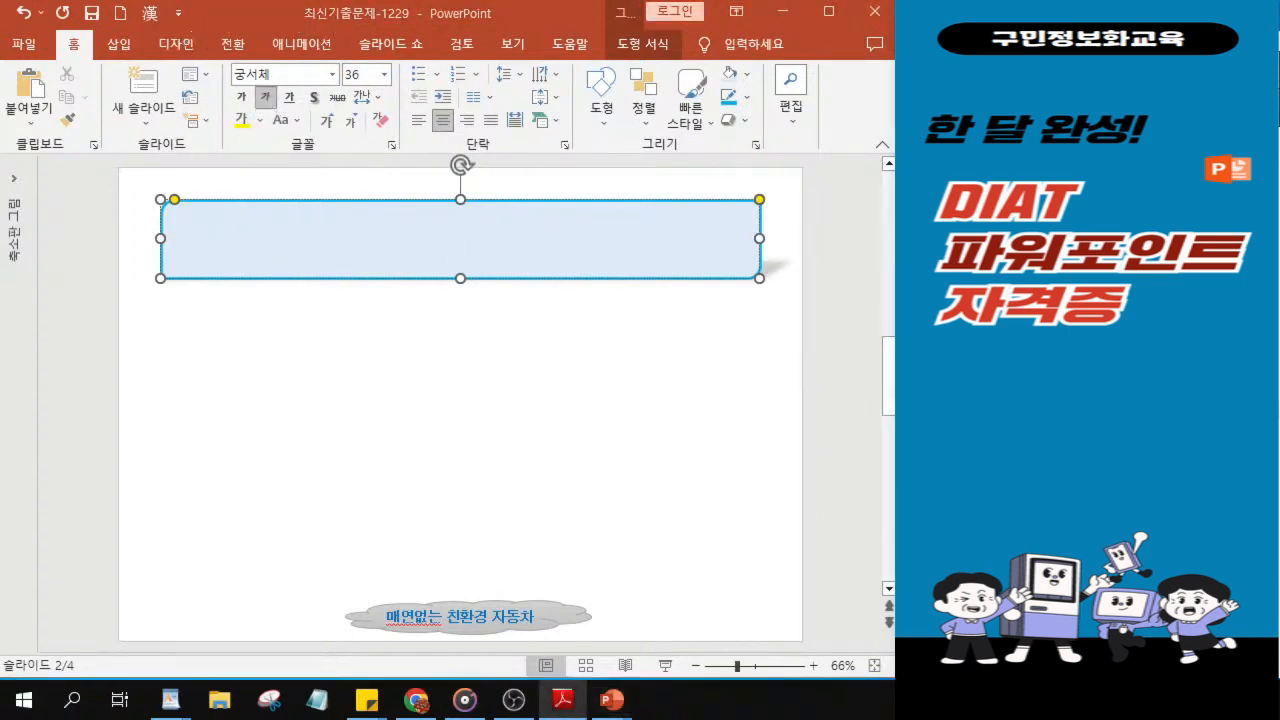
key("alt+Tab")
left_click(313, 97)
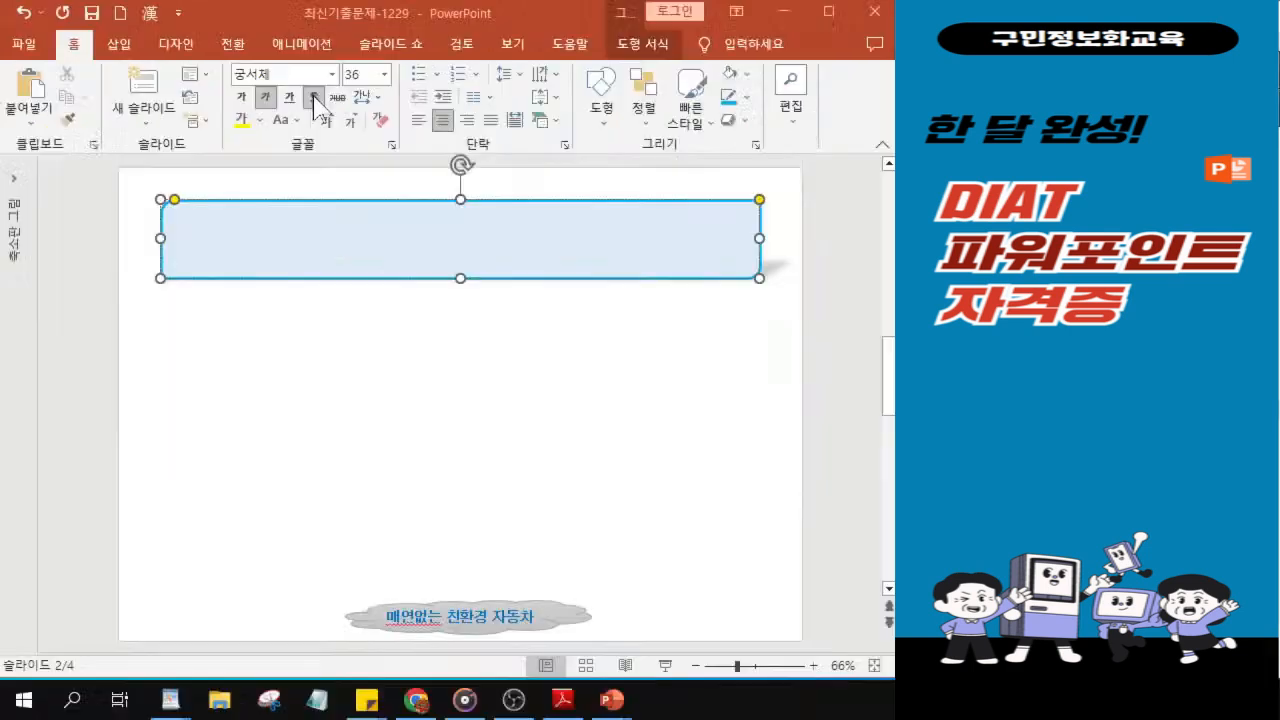
Step: Set the title shape's font colour to the standard dark blue
key("alt+Tab")
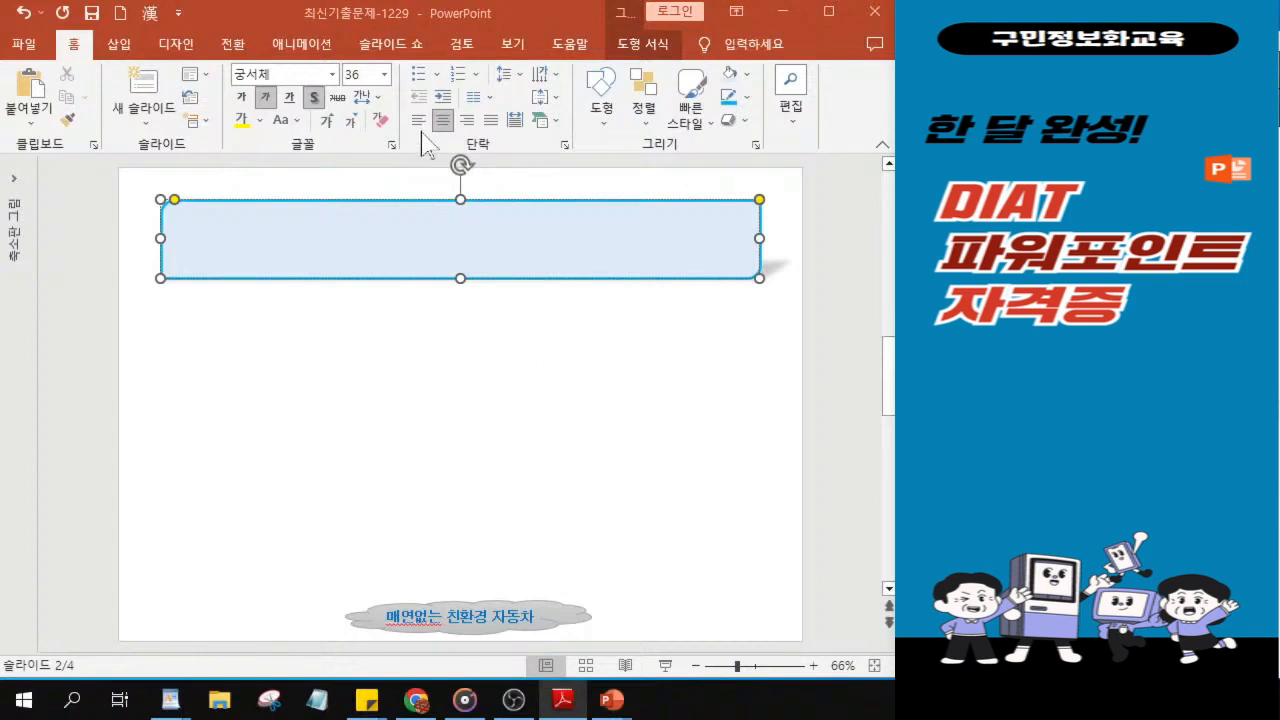
key("alt+Tab")
left_click(260, 120)
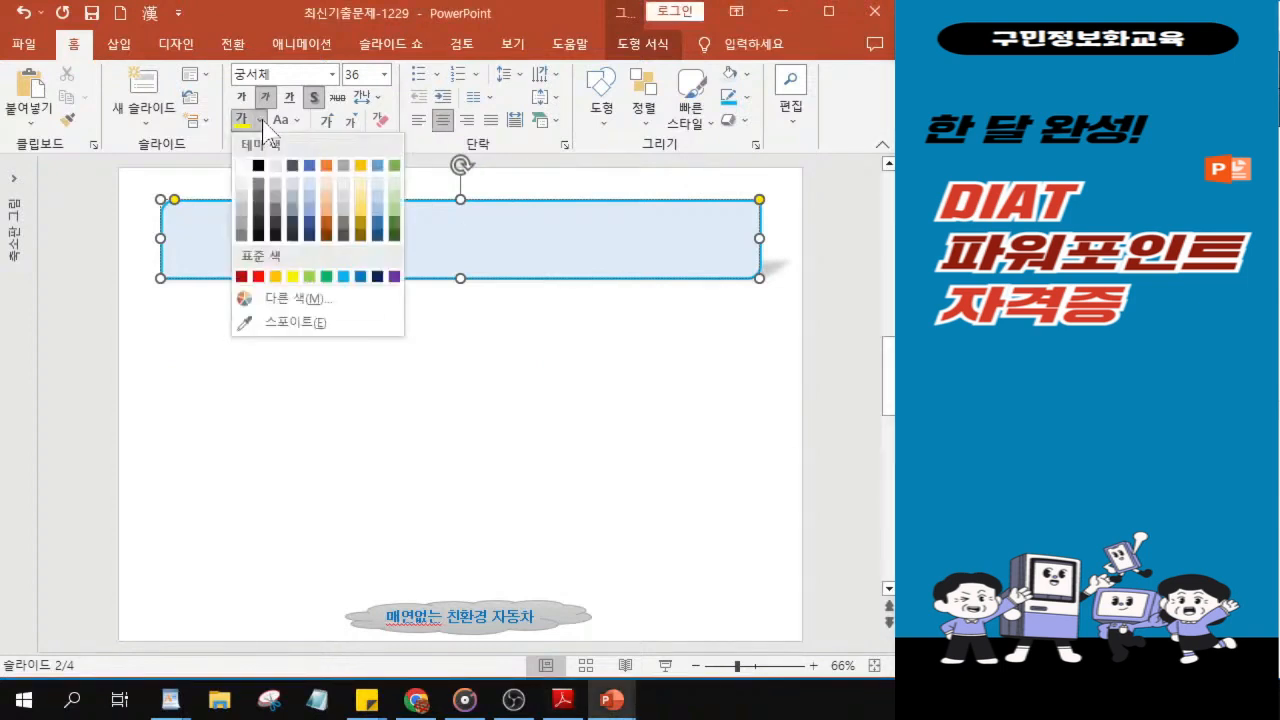
left_click(377, 277)
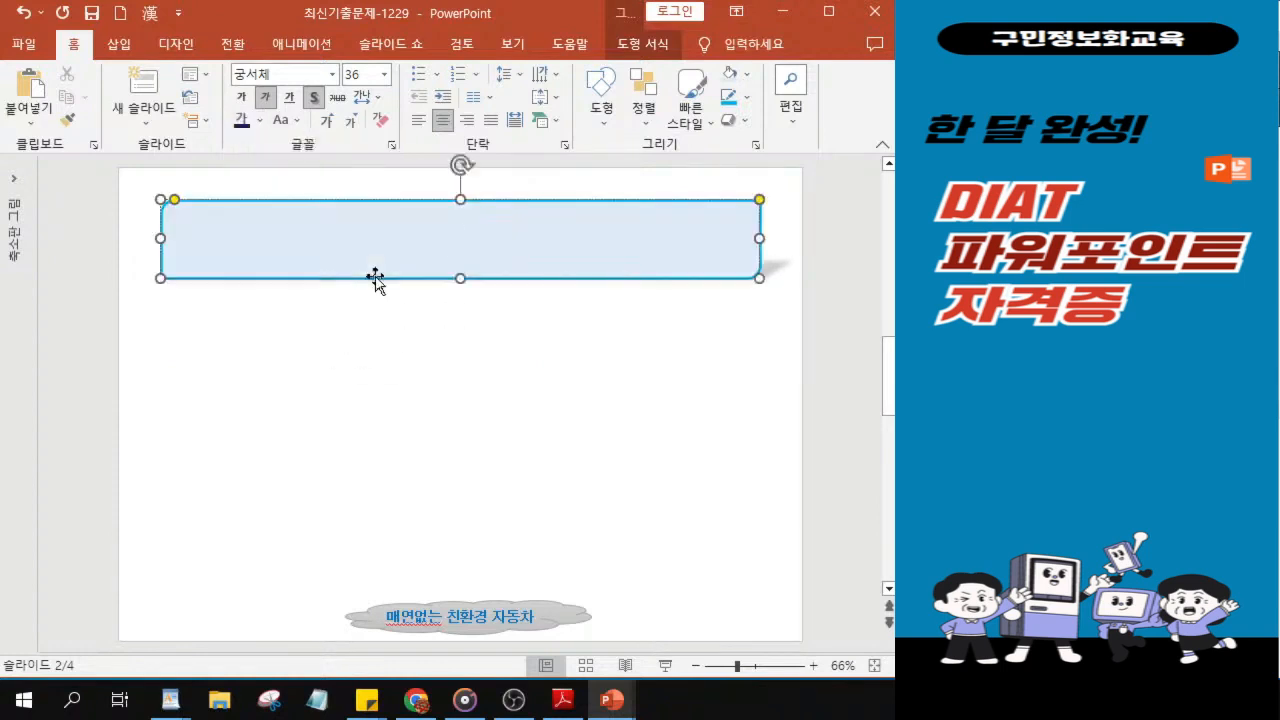
Step: Enter the title "전기자동차 종류" in the shape at the top of slide 2
scroll(388, 277, "up", 3, "ctrl")
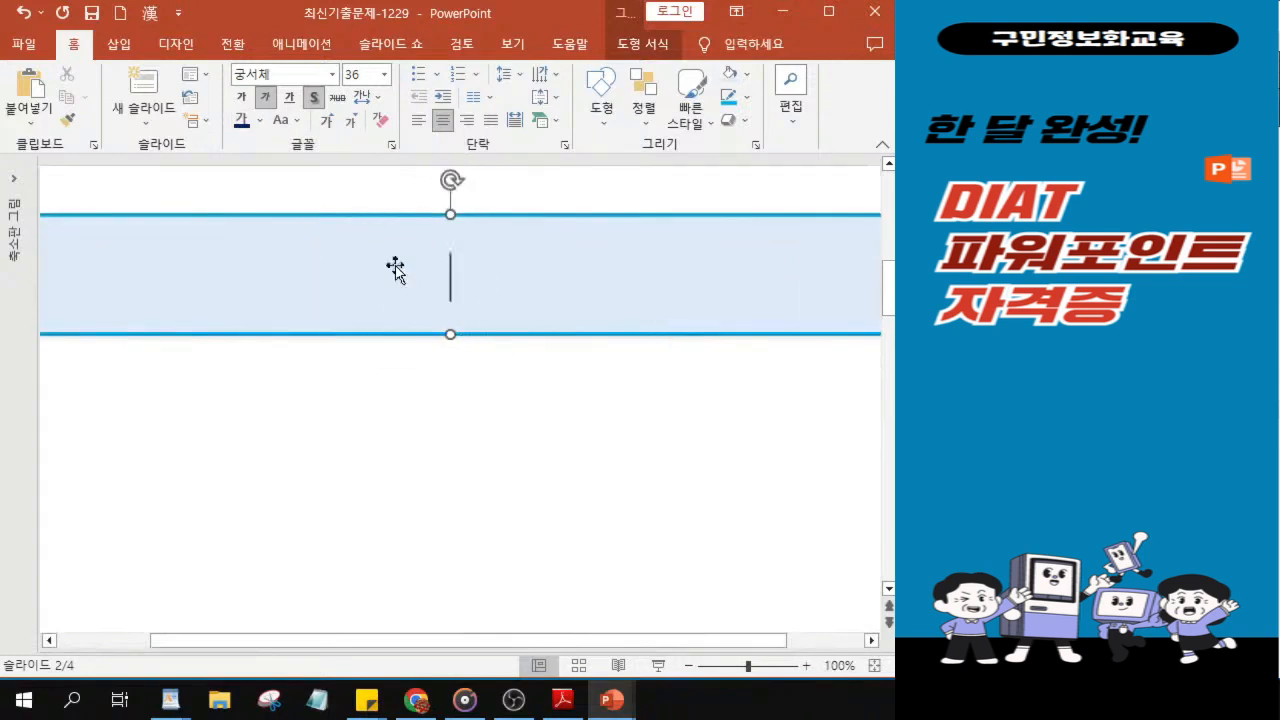
type("전기")
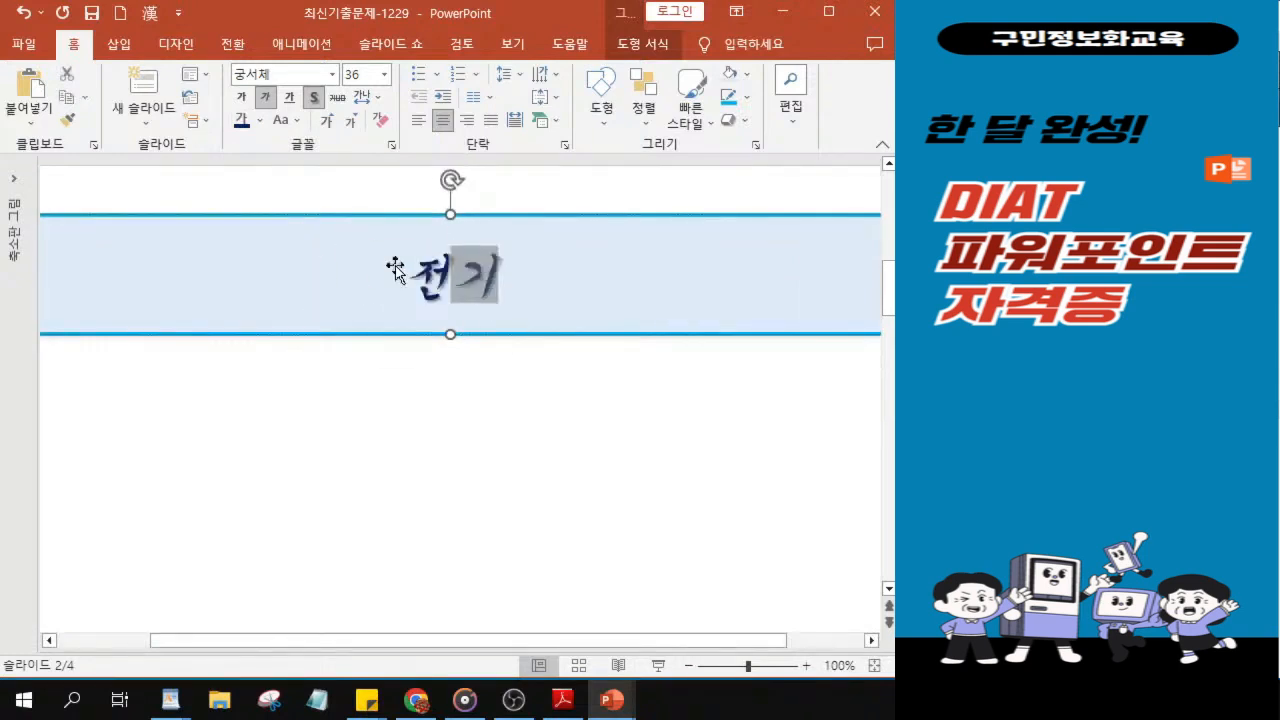
type("자동차")
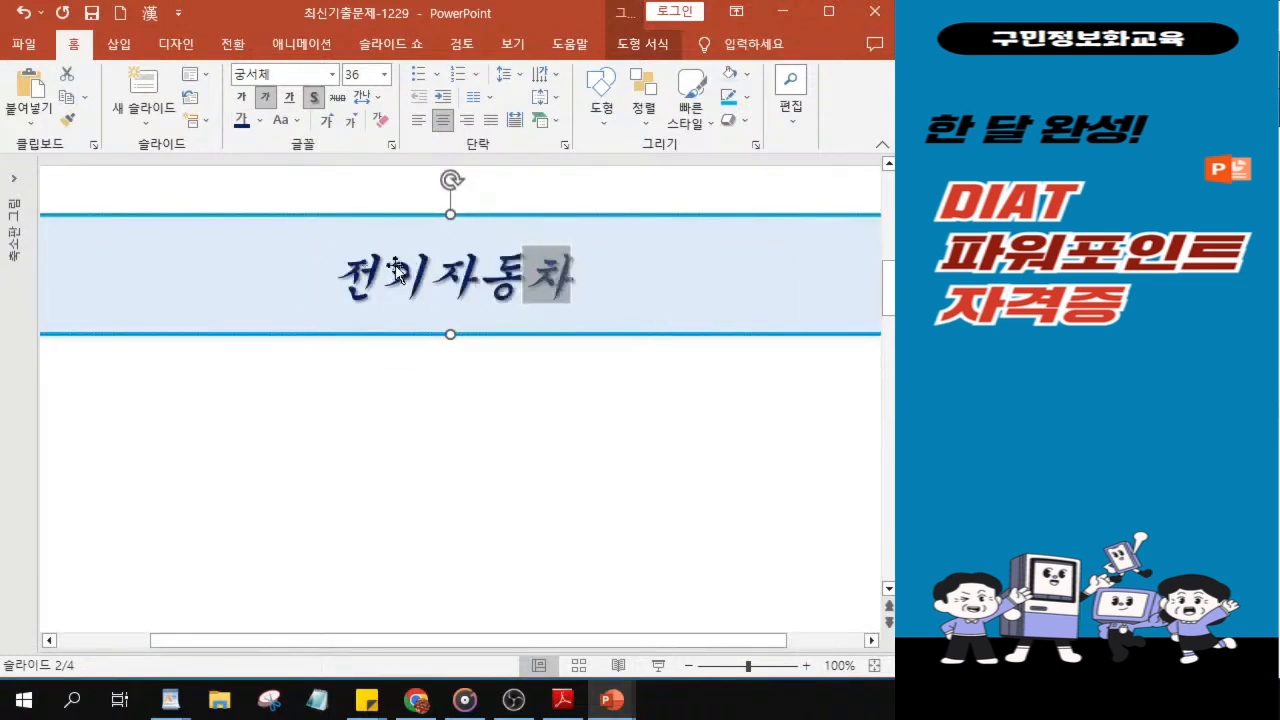
type(" ㅈㅗㅇ류")
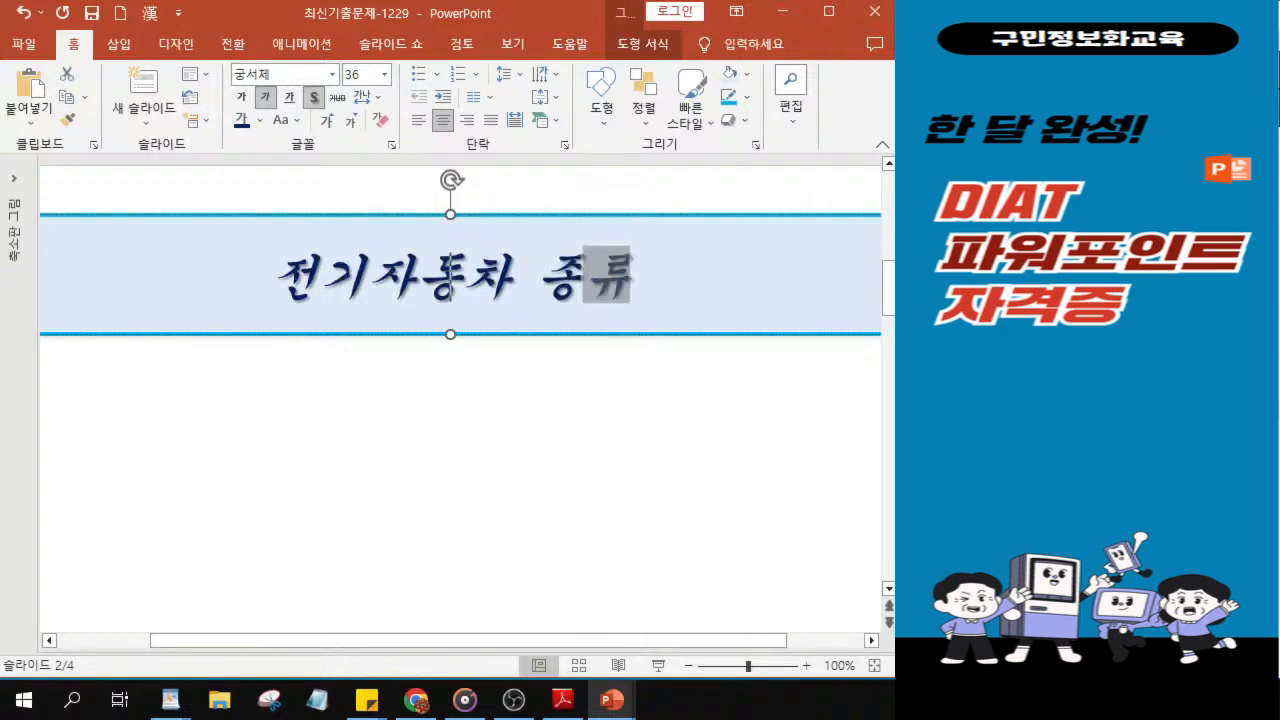
Step: Draw a wide, flat down-arrow callout shape just below the title, near the slide's left side
key("alt+Tab")
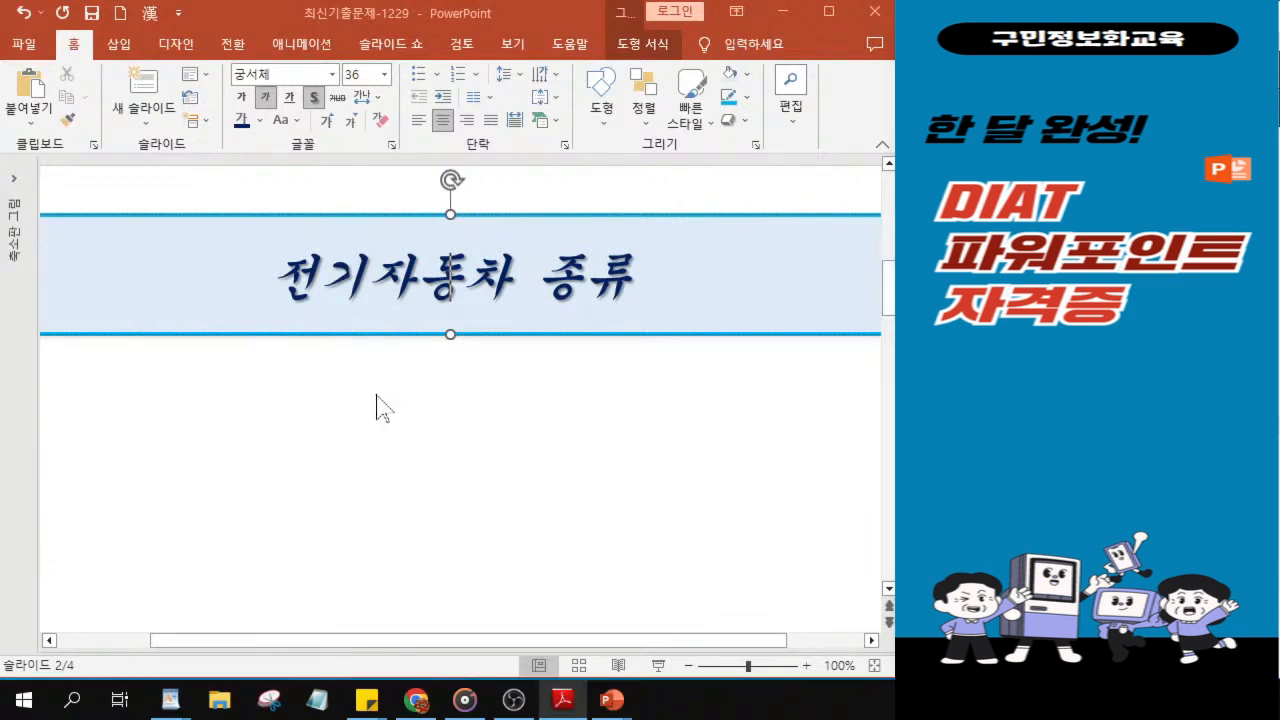
scroll(375, 400, "down", 5)
scroll(376, 408, "up", 3)
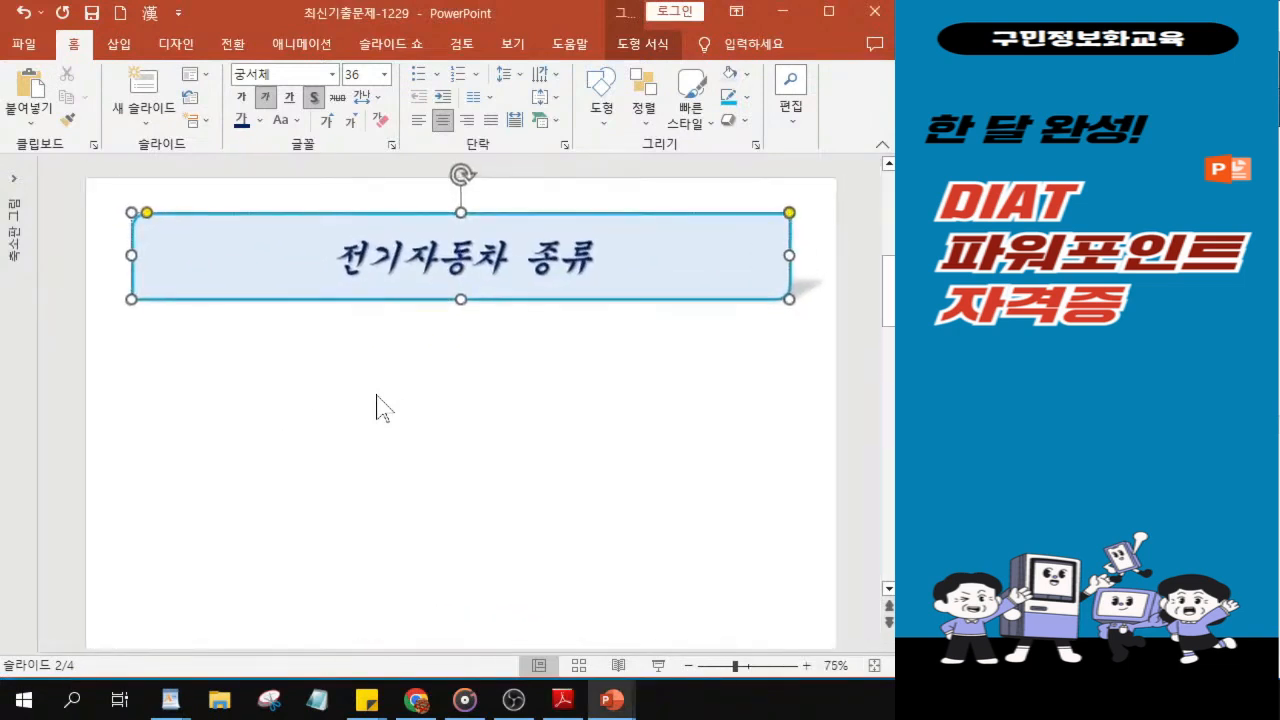
scroll(380, 460, "down", 1)
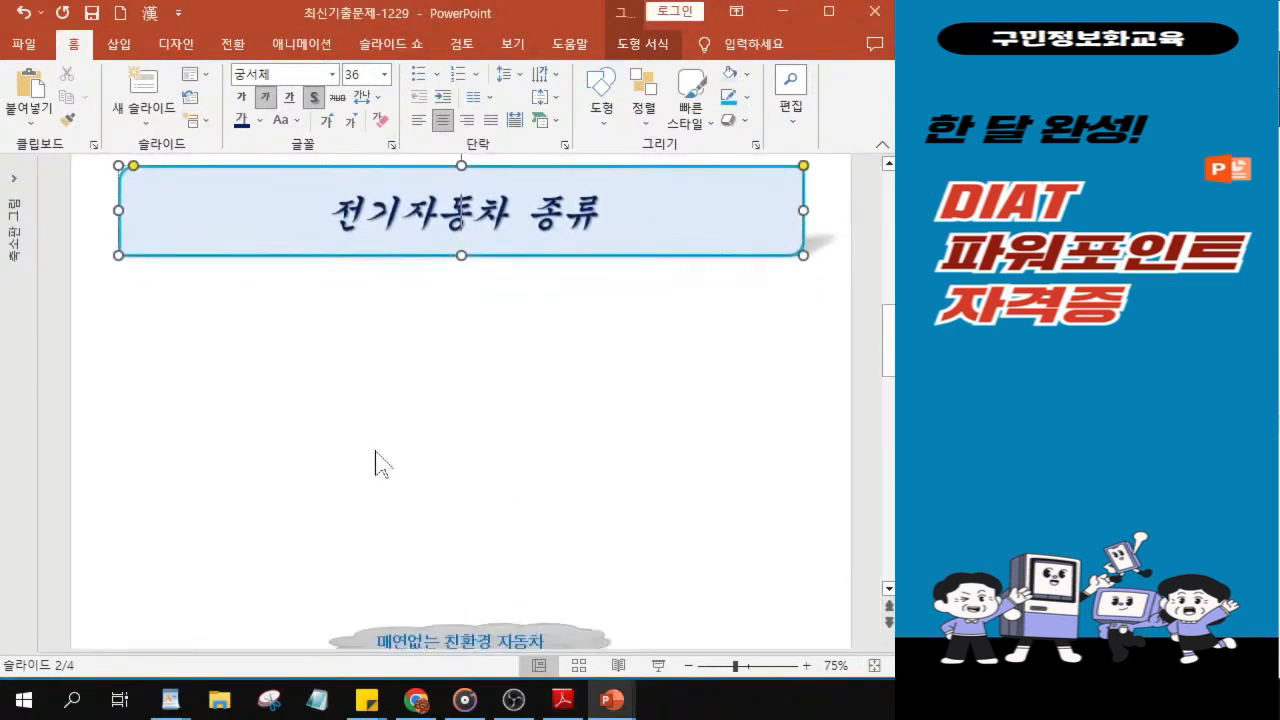
key("ctrl")
key("ctrl")
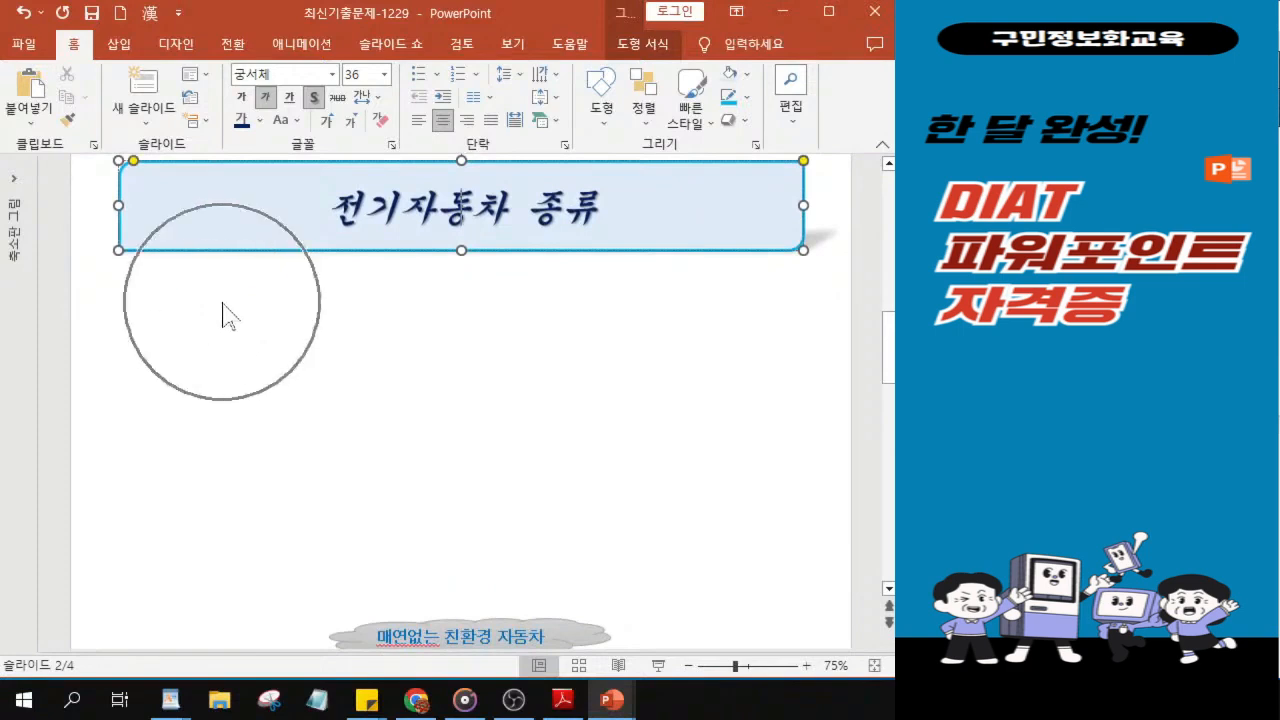
key("ctrl")
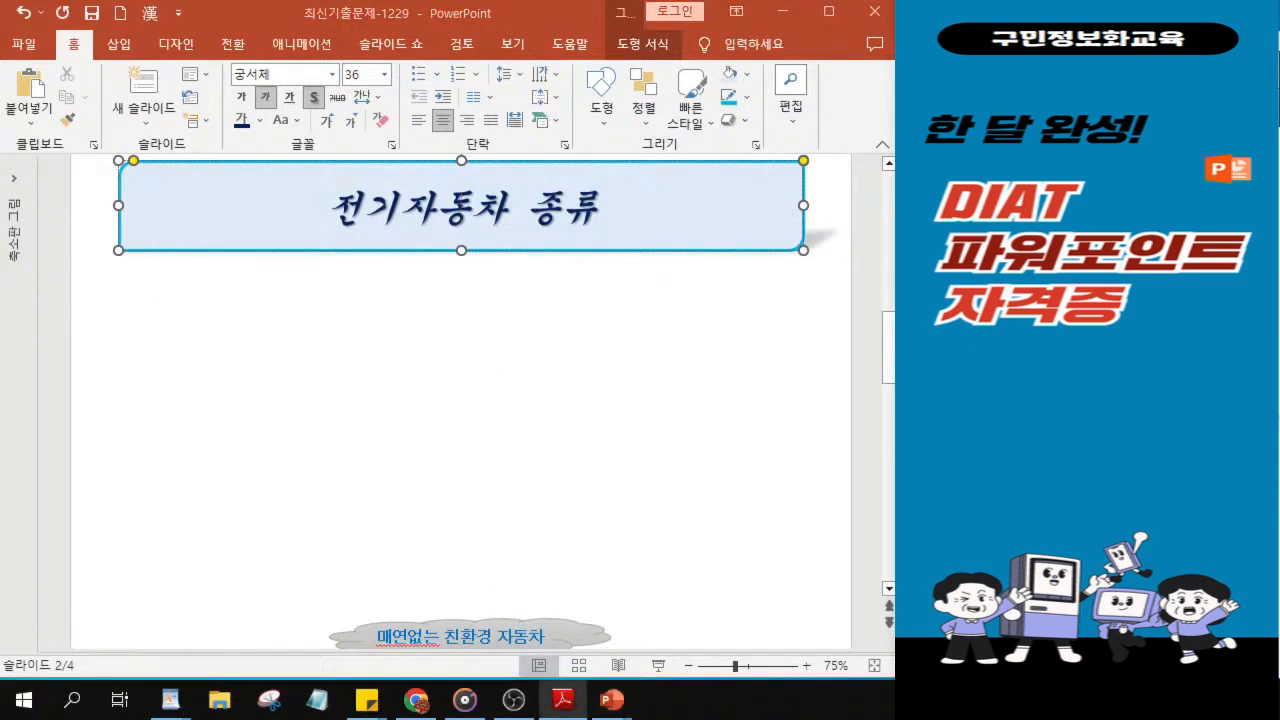
left_click(602, 123)
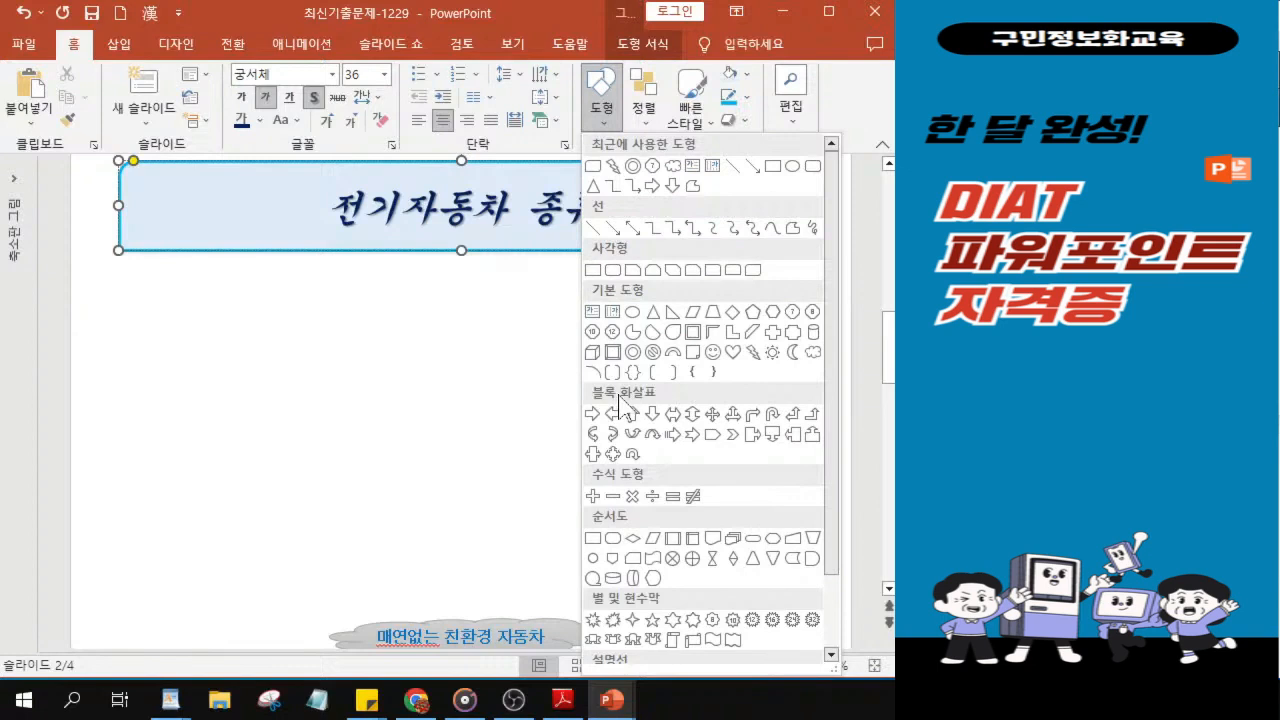
left_click(772, 435)
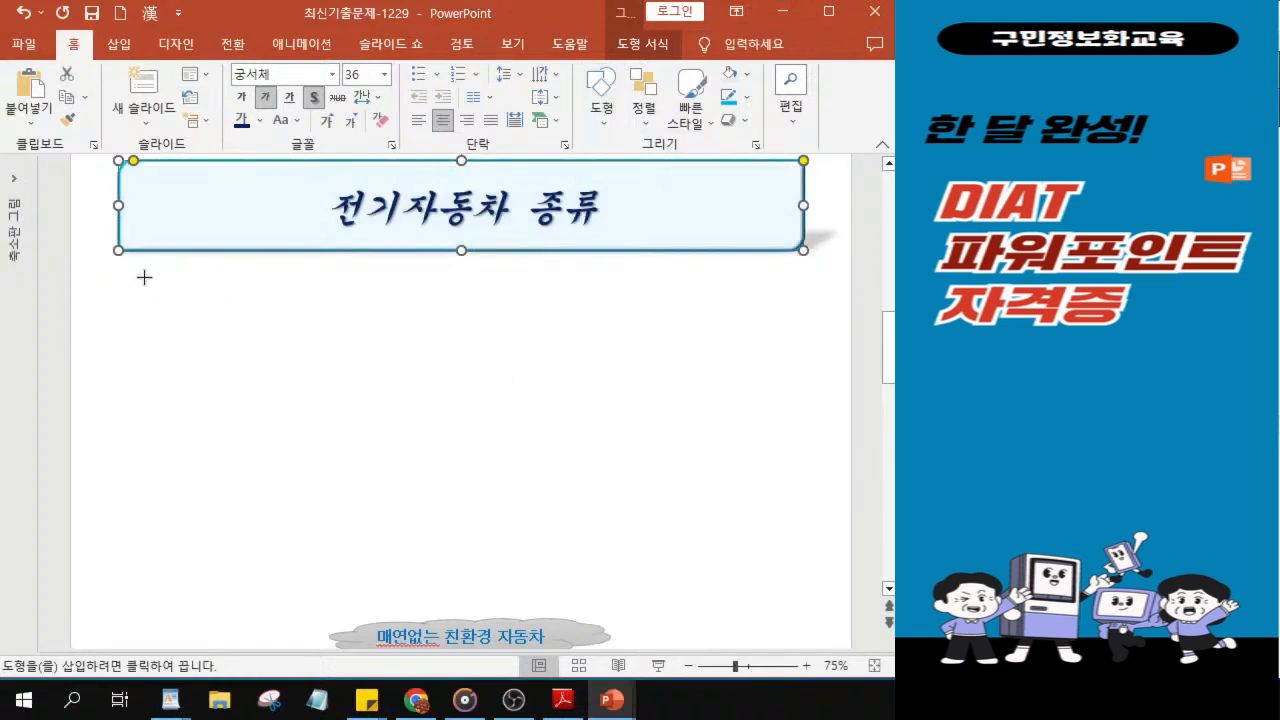
mouse_move(144, 274)
left_mouse_down()
mouse_move(408, 351)
mouse_move(389, 351)
left_mouse_up()
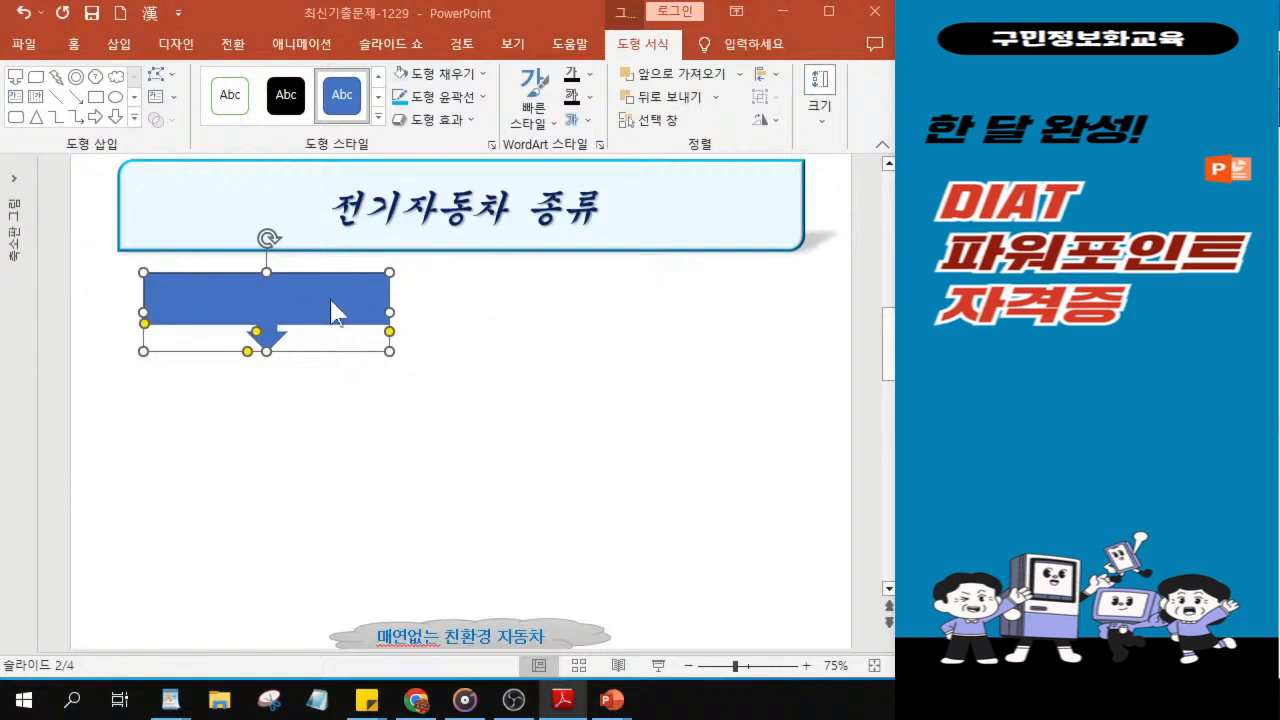
Step: Fill the arrow callout with the lightest green theme tint and apply the gradient variation that radiates from the center
left_click(453, 76)
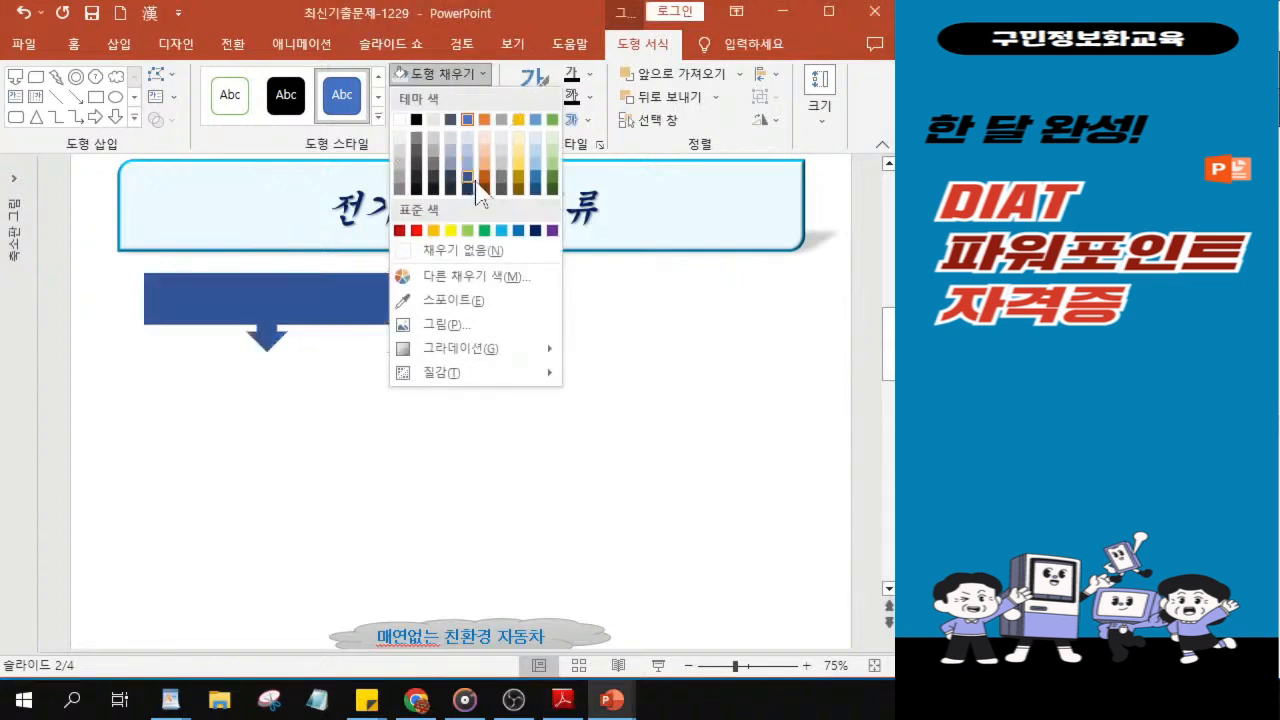
left_click(553, 150)
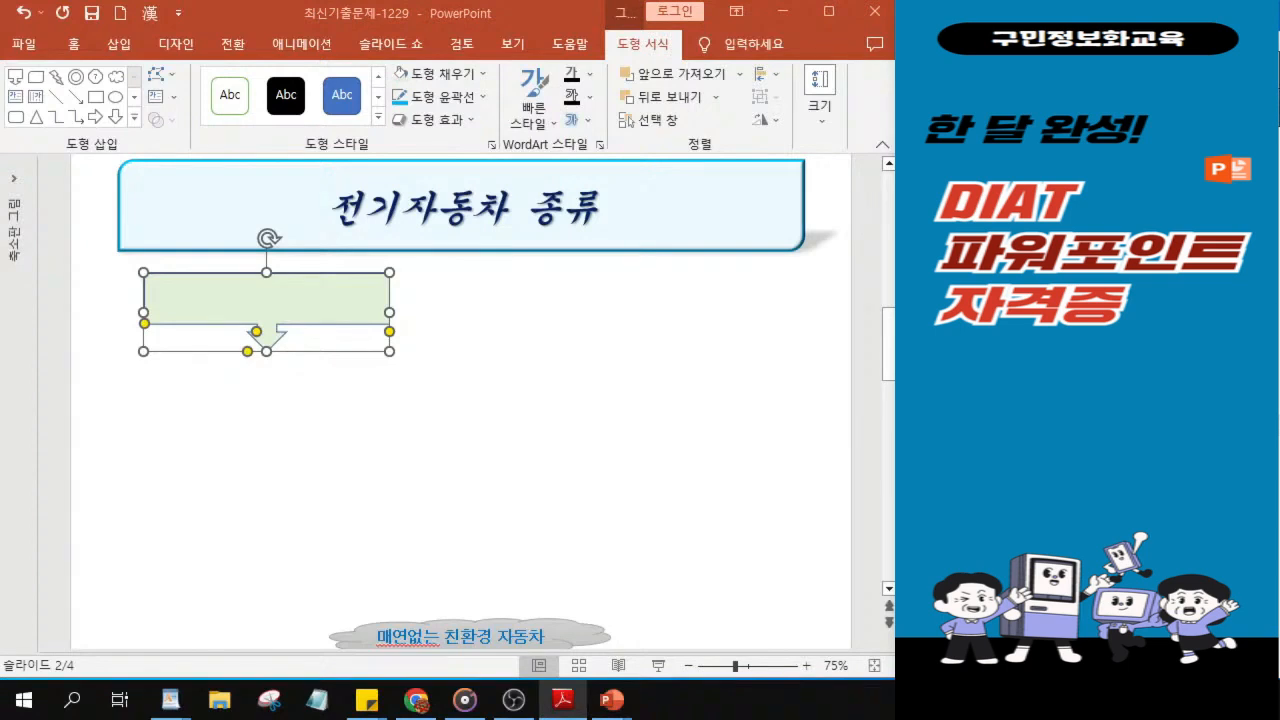
left_click(437, 80)
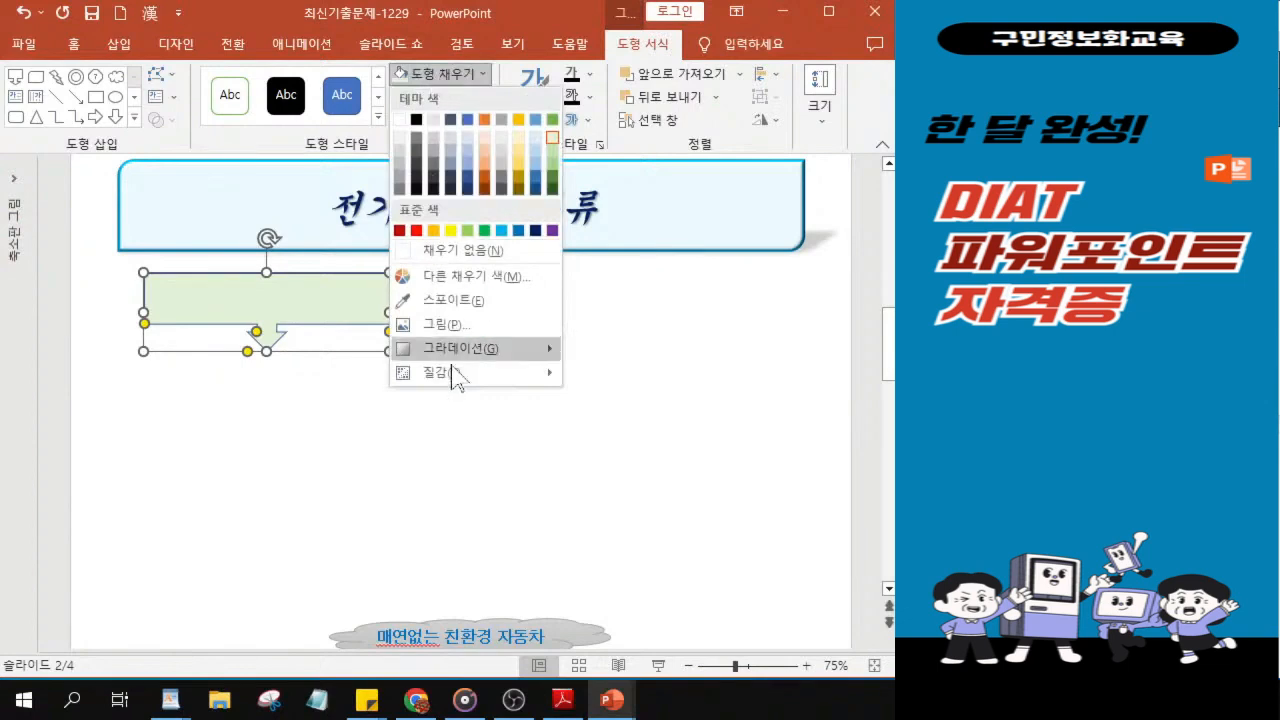
mouse_move(462, 358)
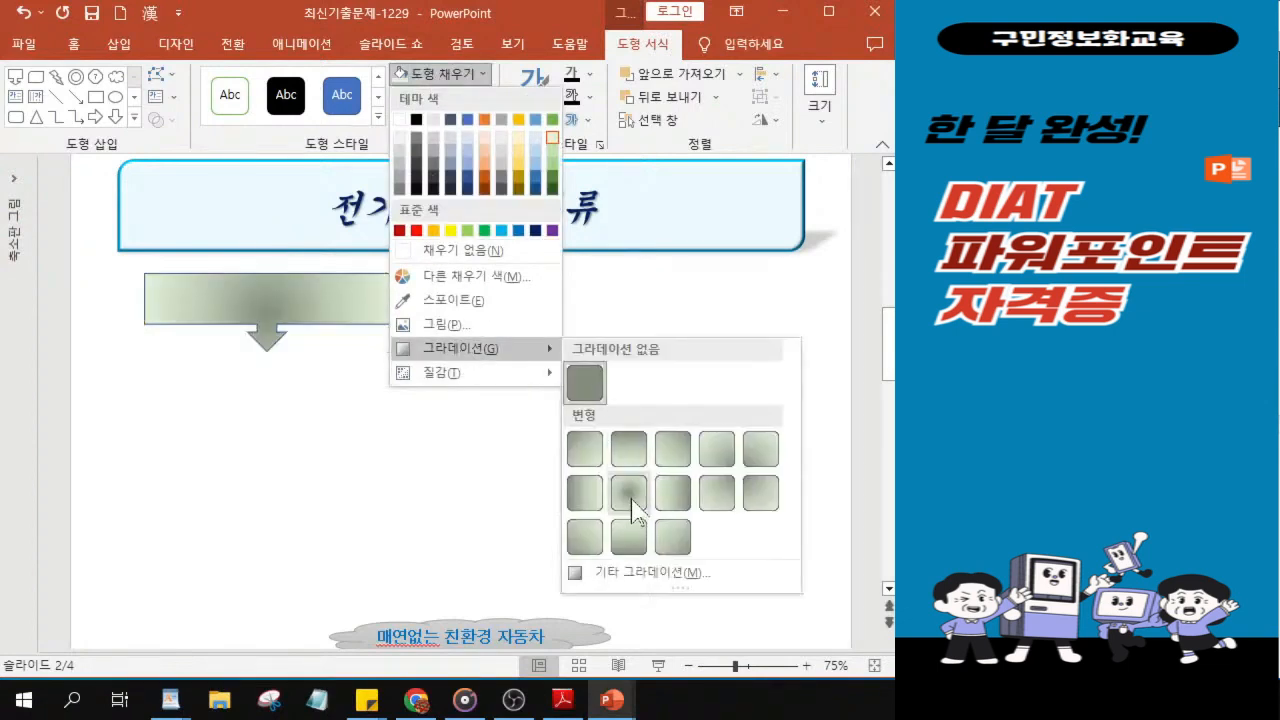
left_click(630, 493)
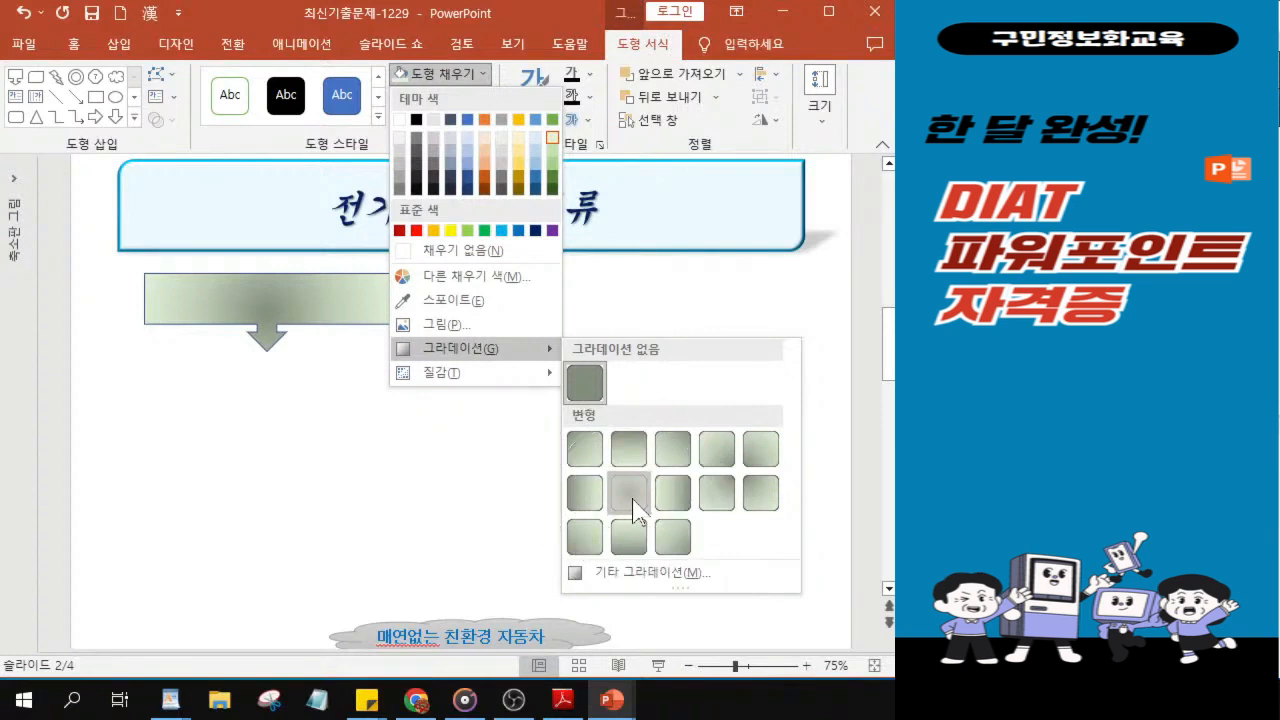
left_click(629, 493)
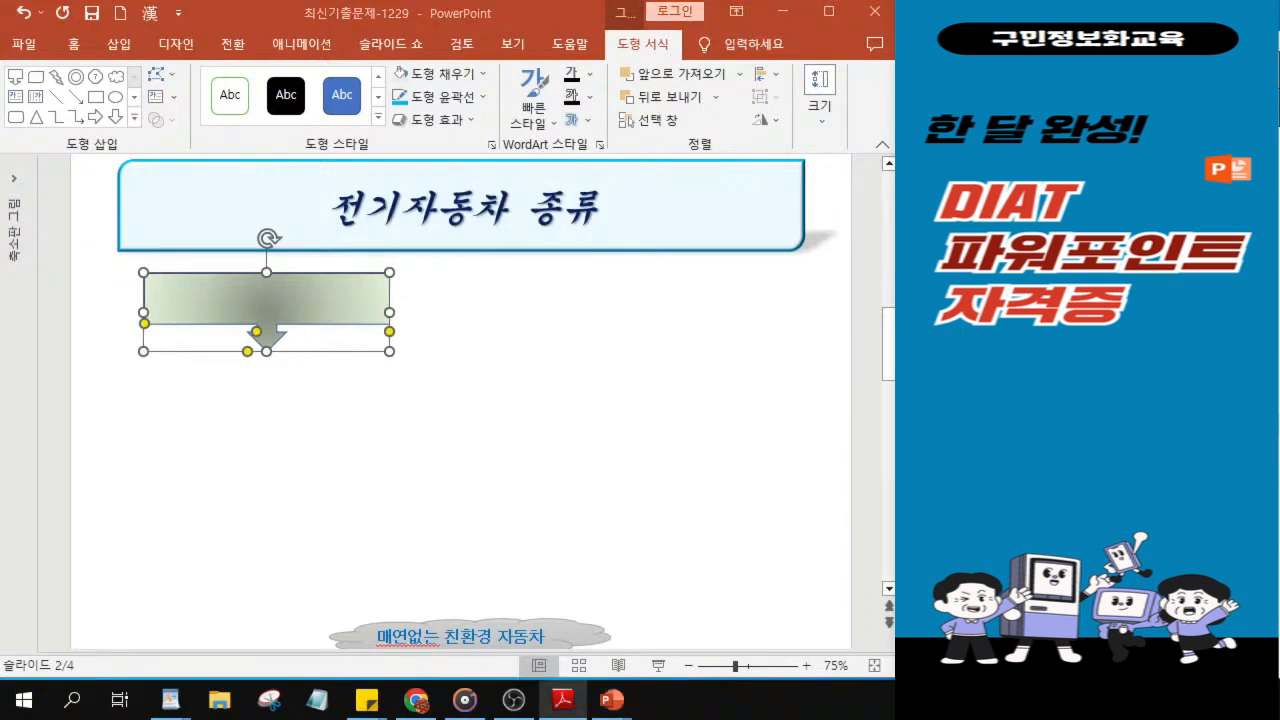
Step: Give the arrow callout a standard blue outline with a width of 2 pt
left_click(446, 100)
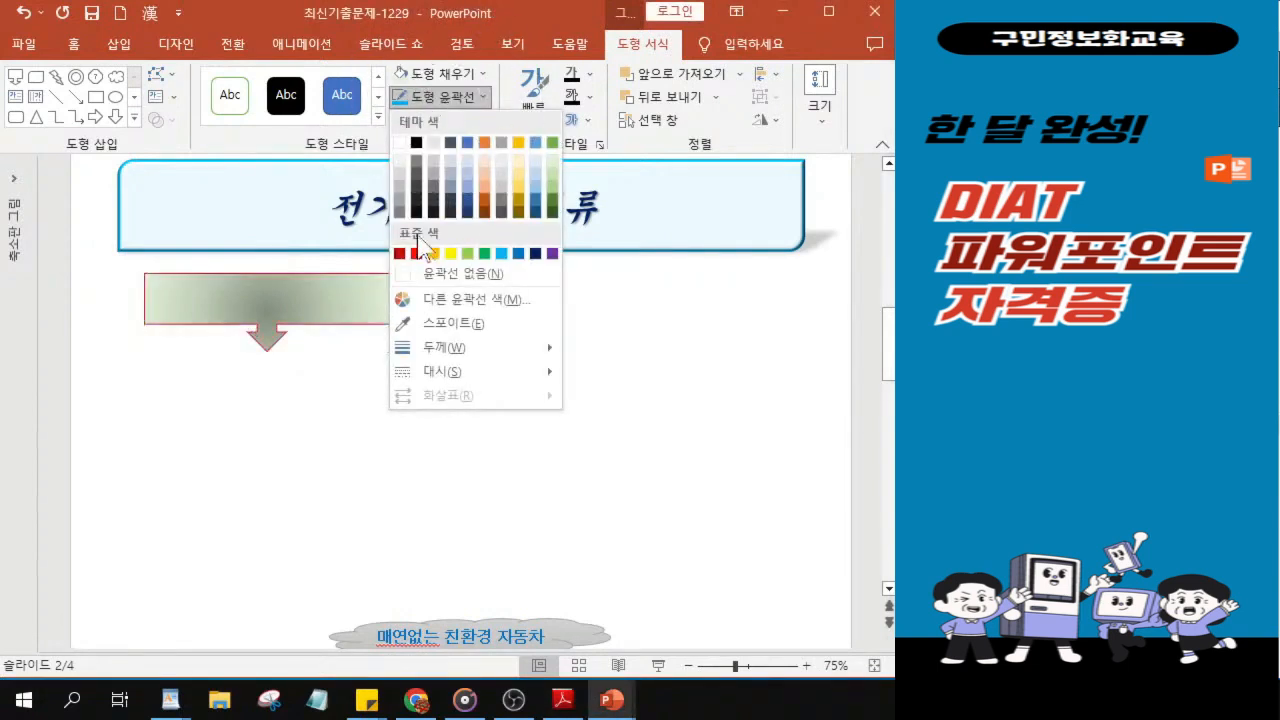
left_click(518, 254)
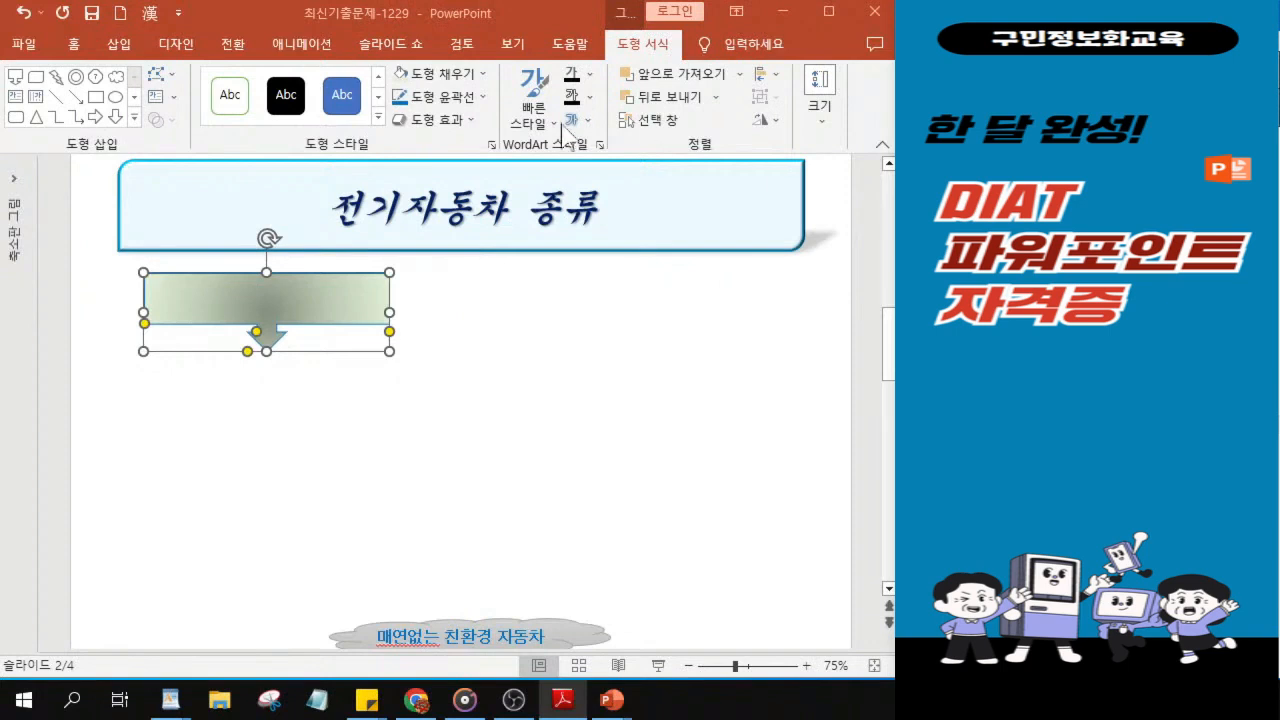
left_click(445, 107)
mouse_move(464, 365)
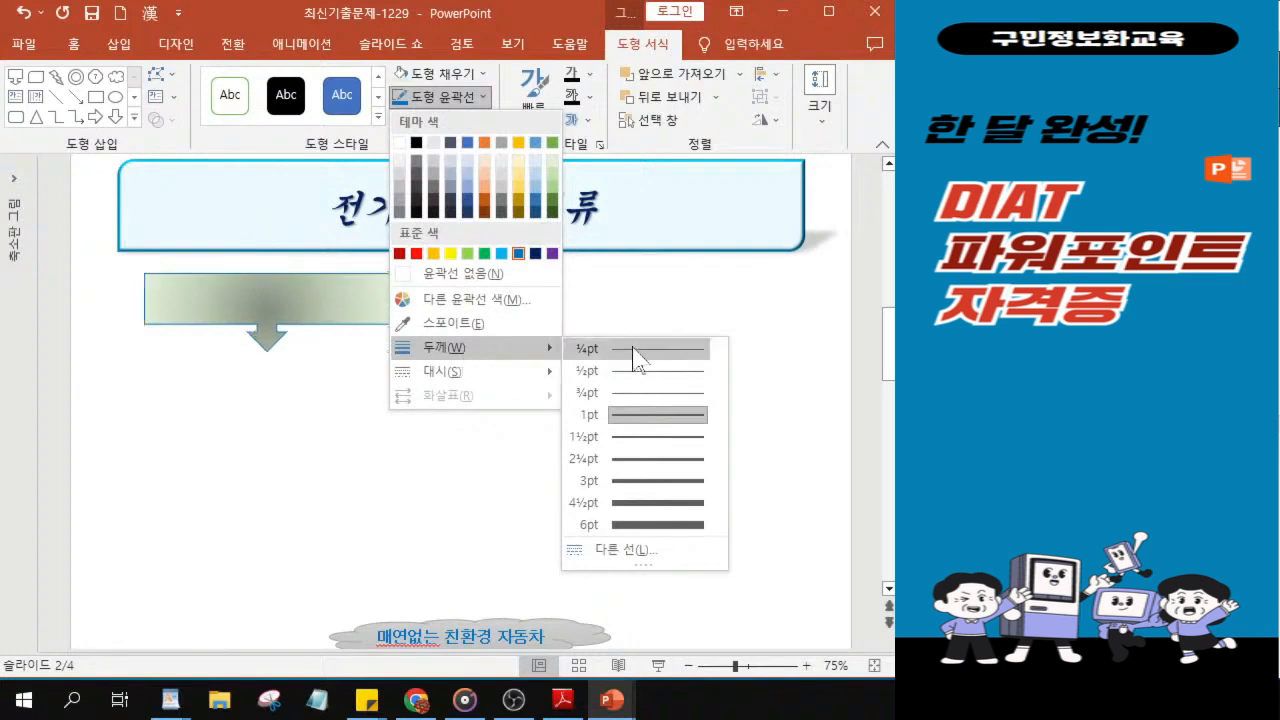
left_click(617, 553)
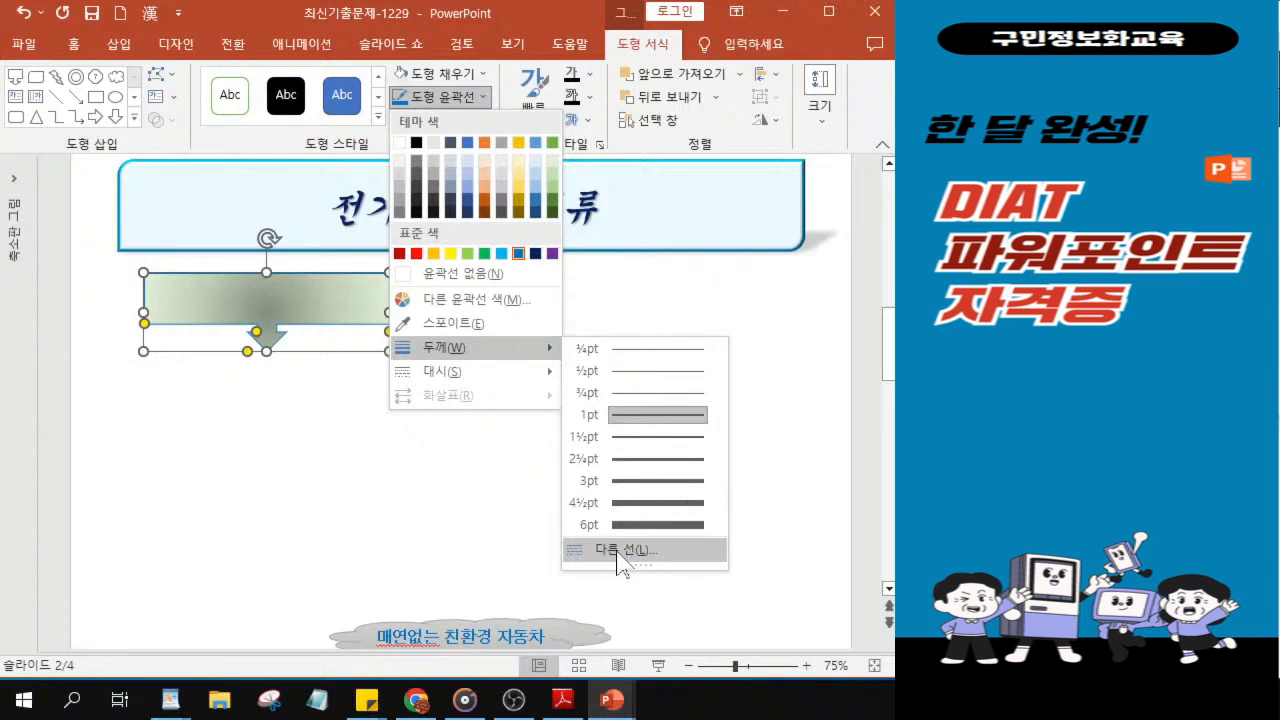
left_click(619, 555)
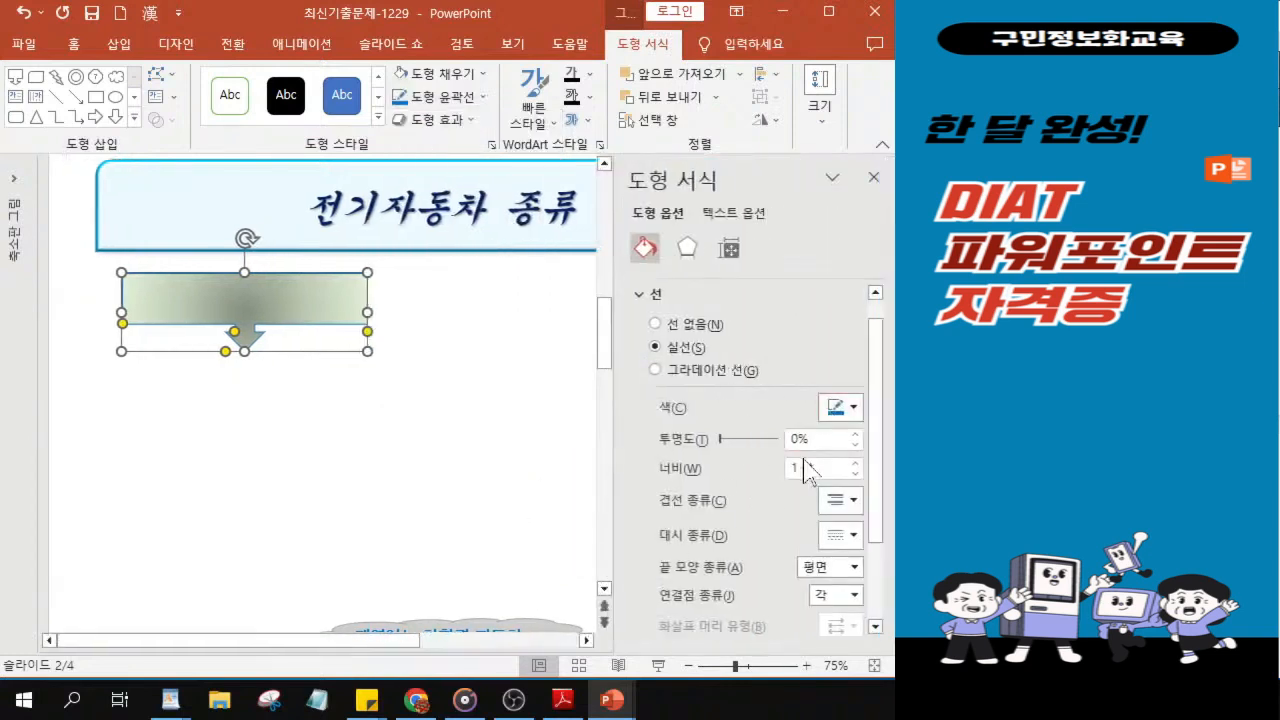
key("BackSpace")
type("2")
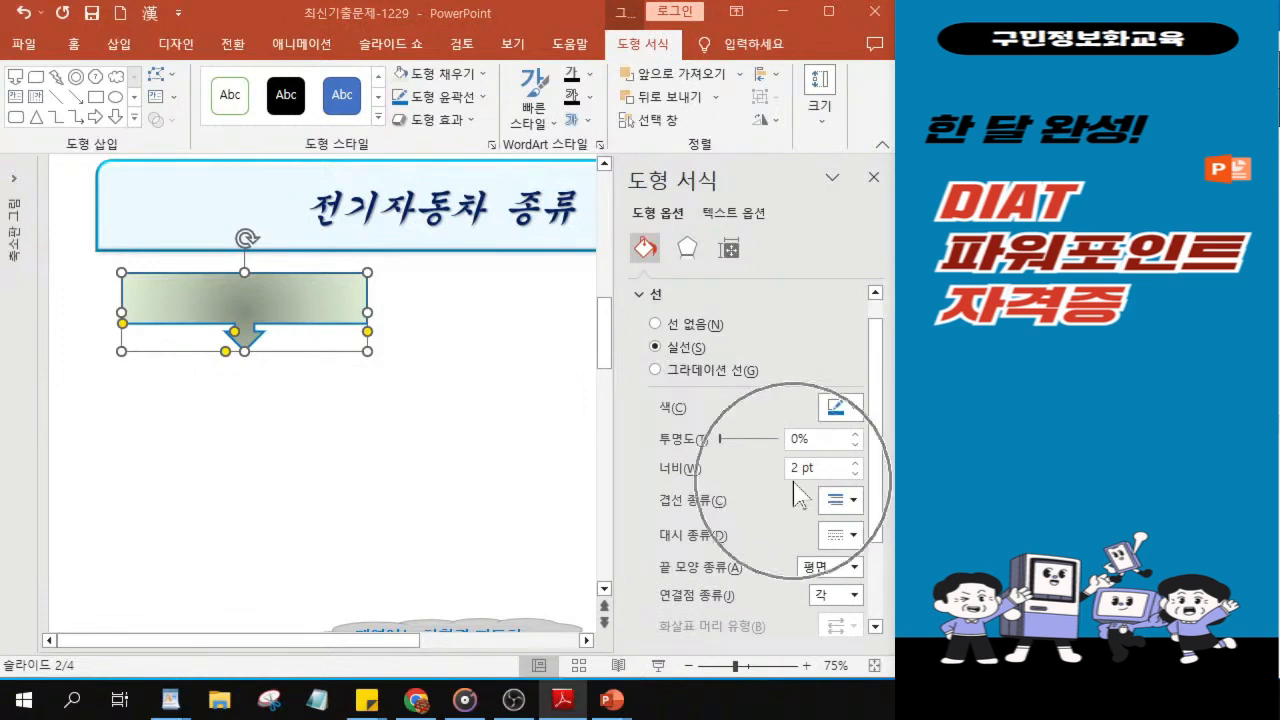
left_click(873, 179)
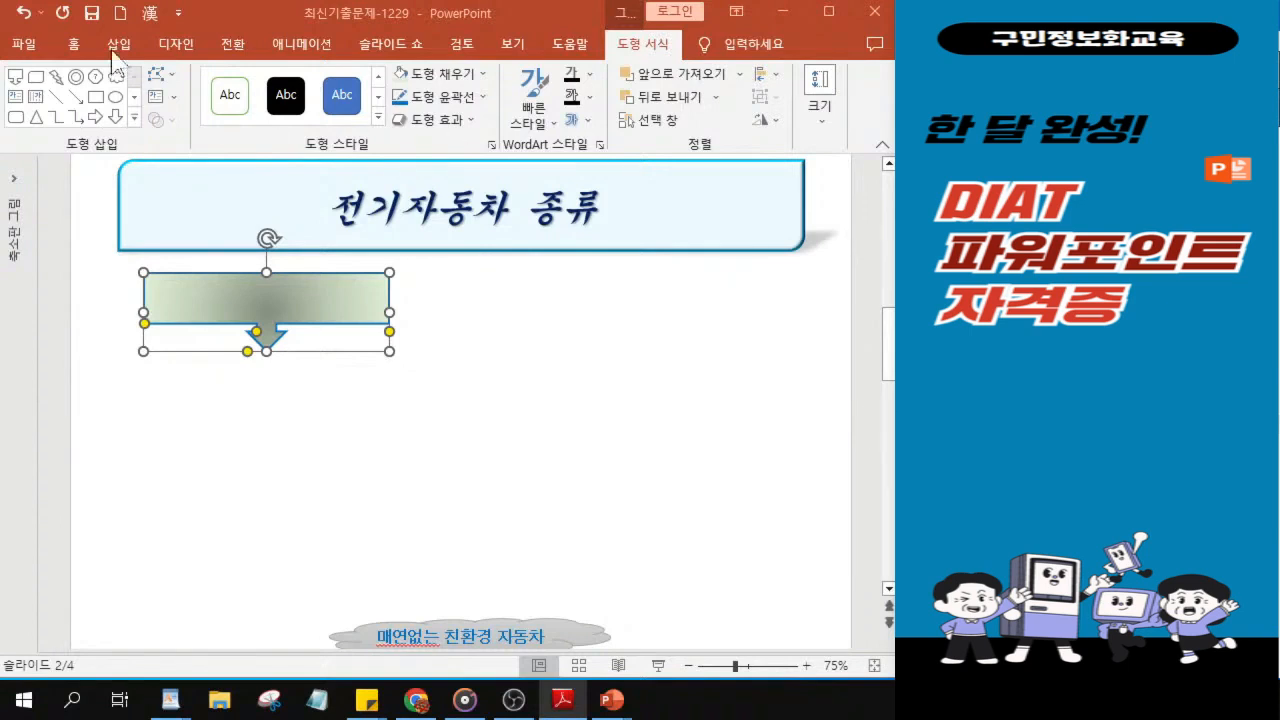
Step: Set the text font of the down-arrow callout to 돋움체 at size 22
left_click(68, 46)
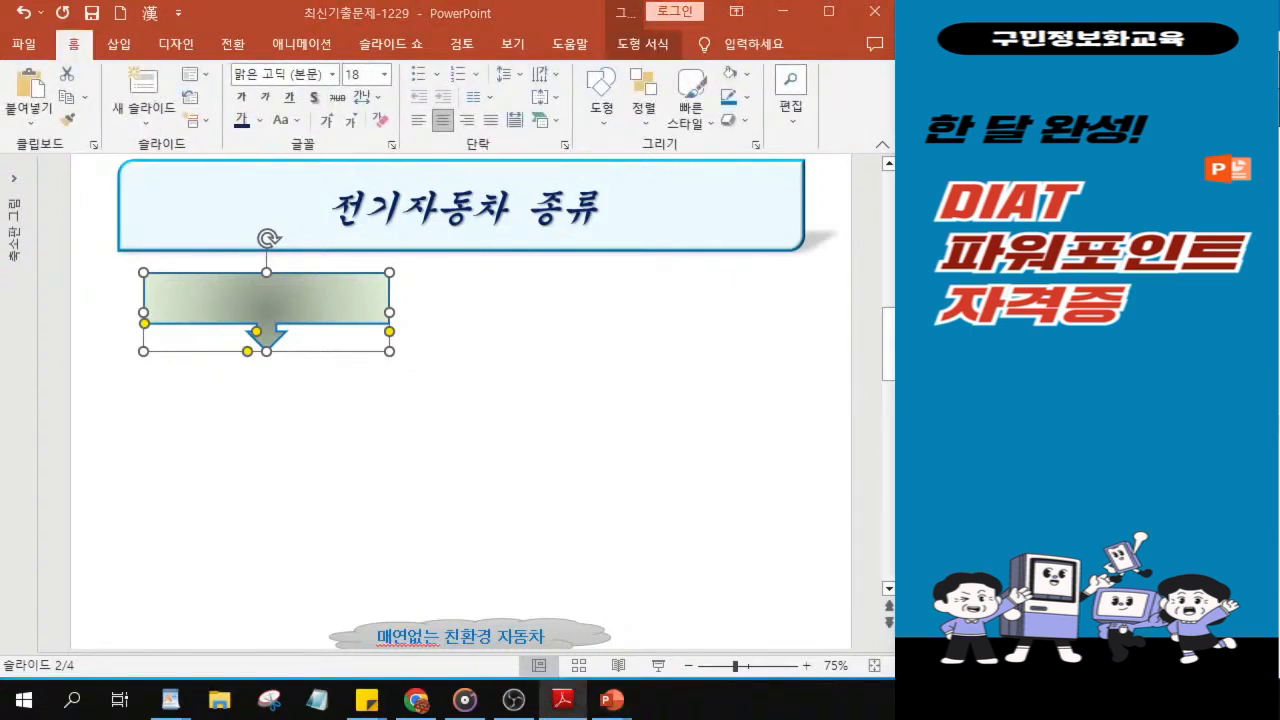
left_click(331, 75)
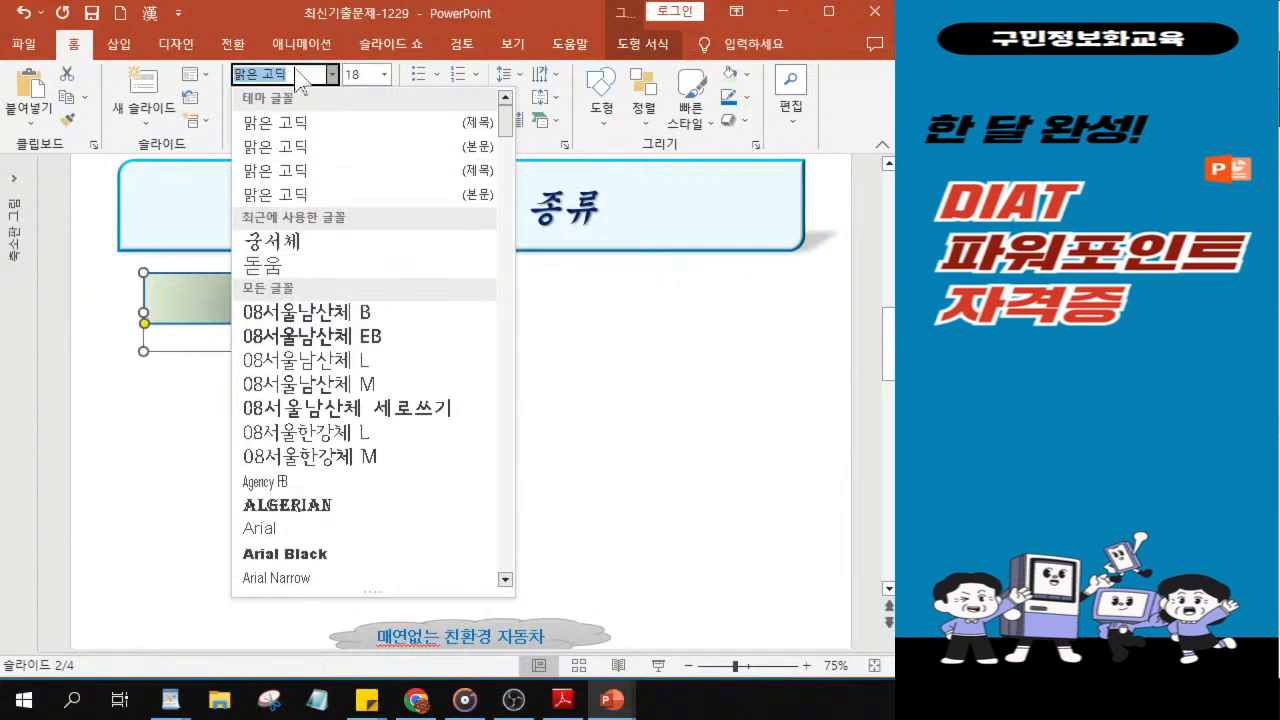
key("BackSpace")
type("돋움체")
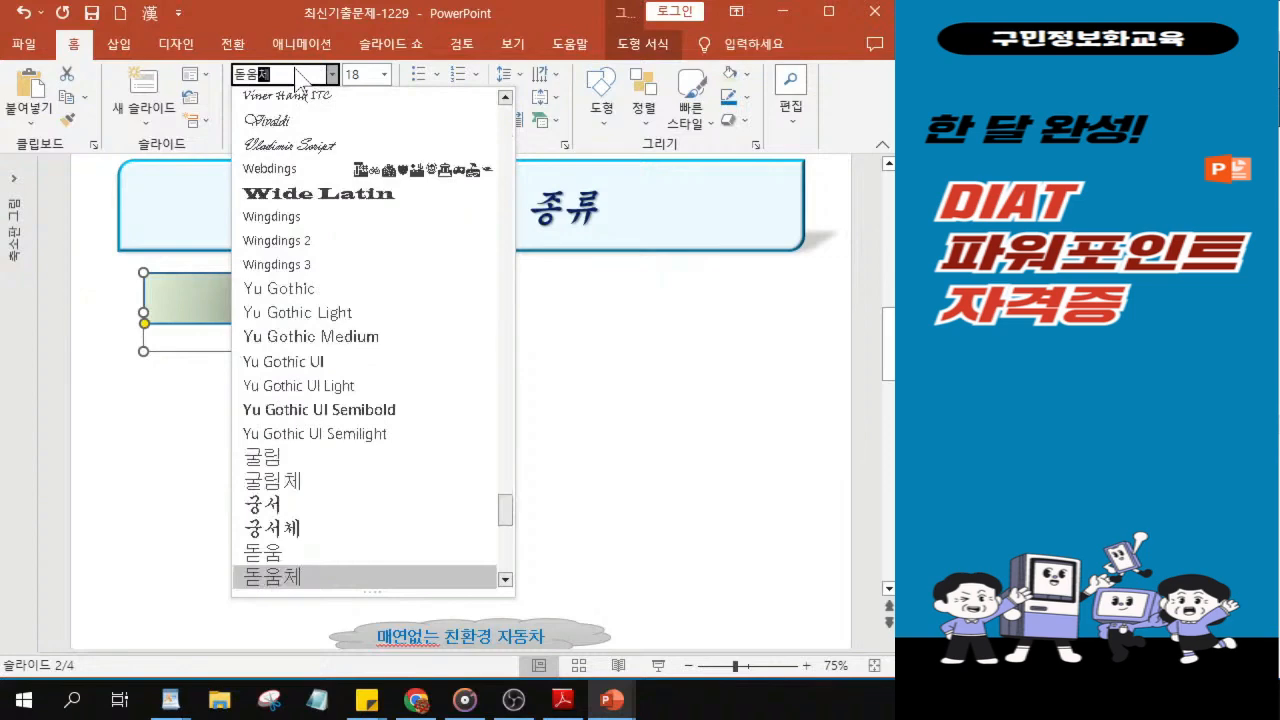
key("Return")
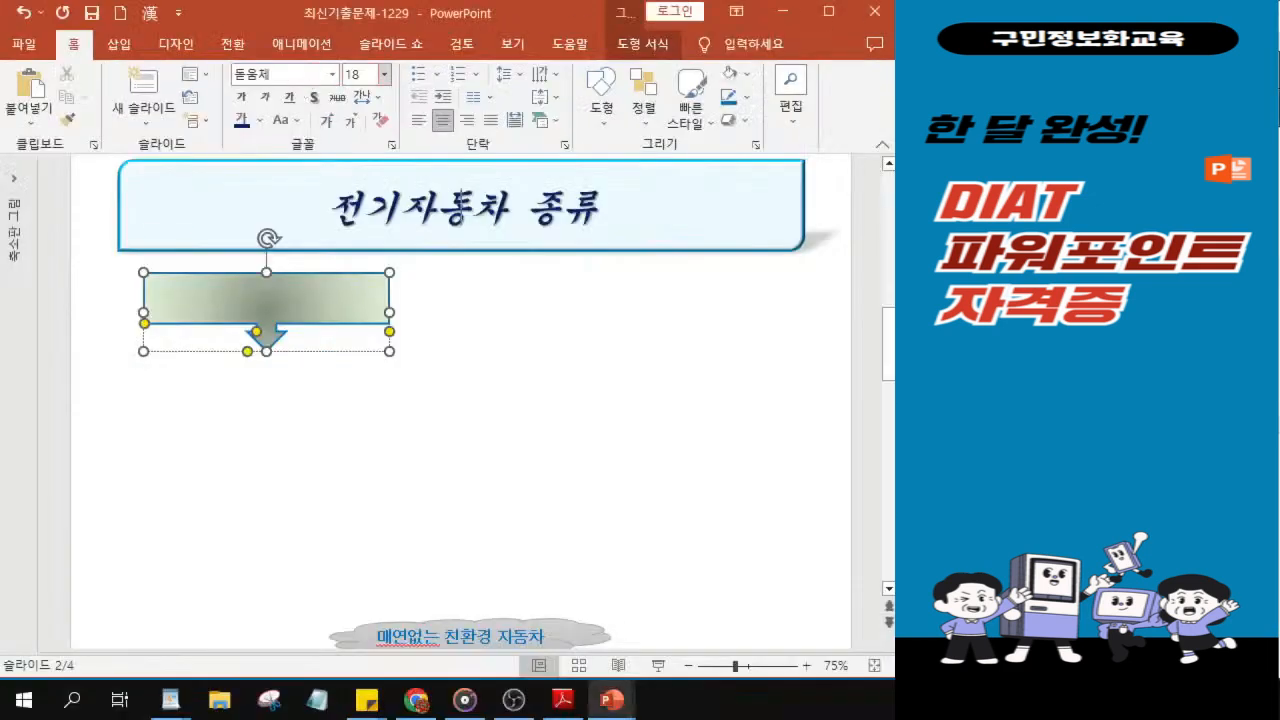
left_click(510, 175)
type("22")
key("Return")
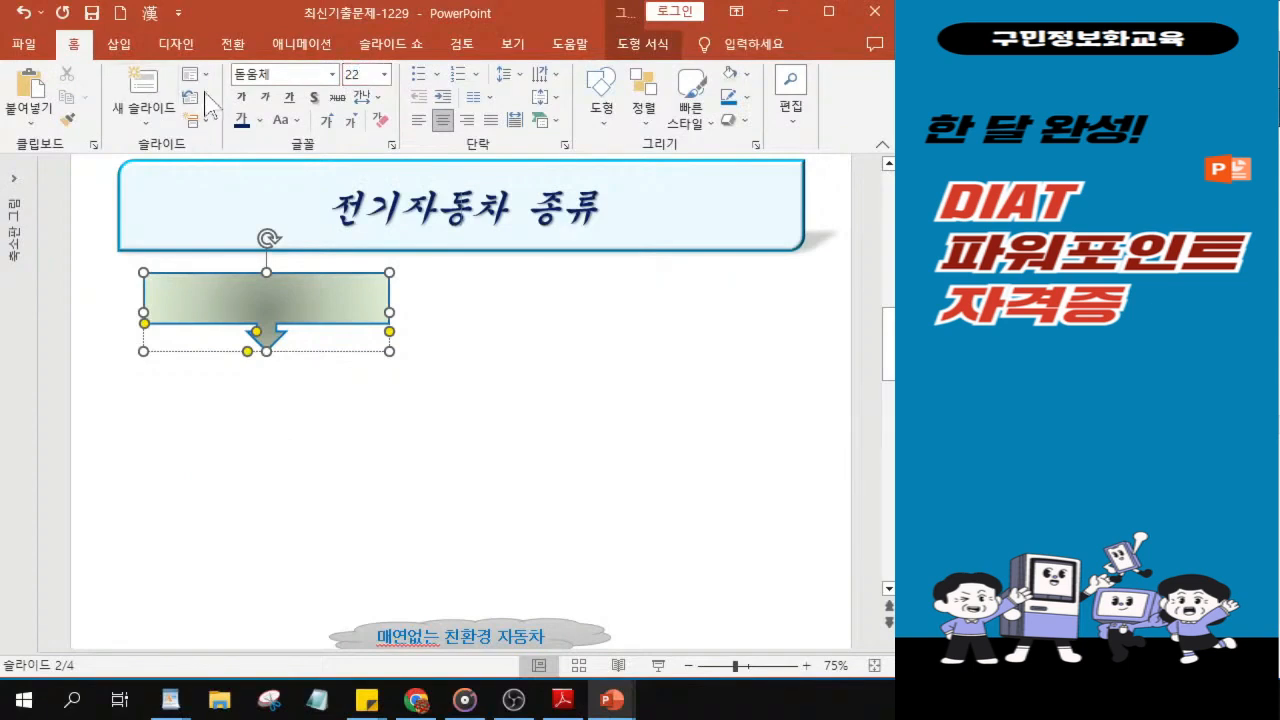
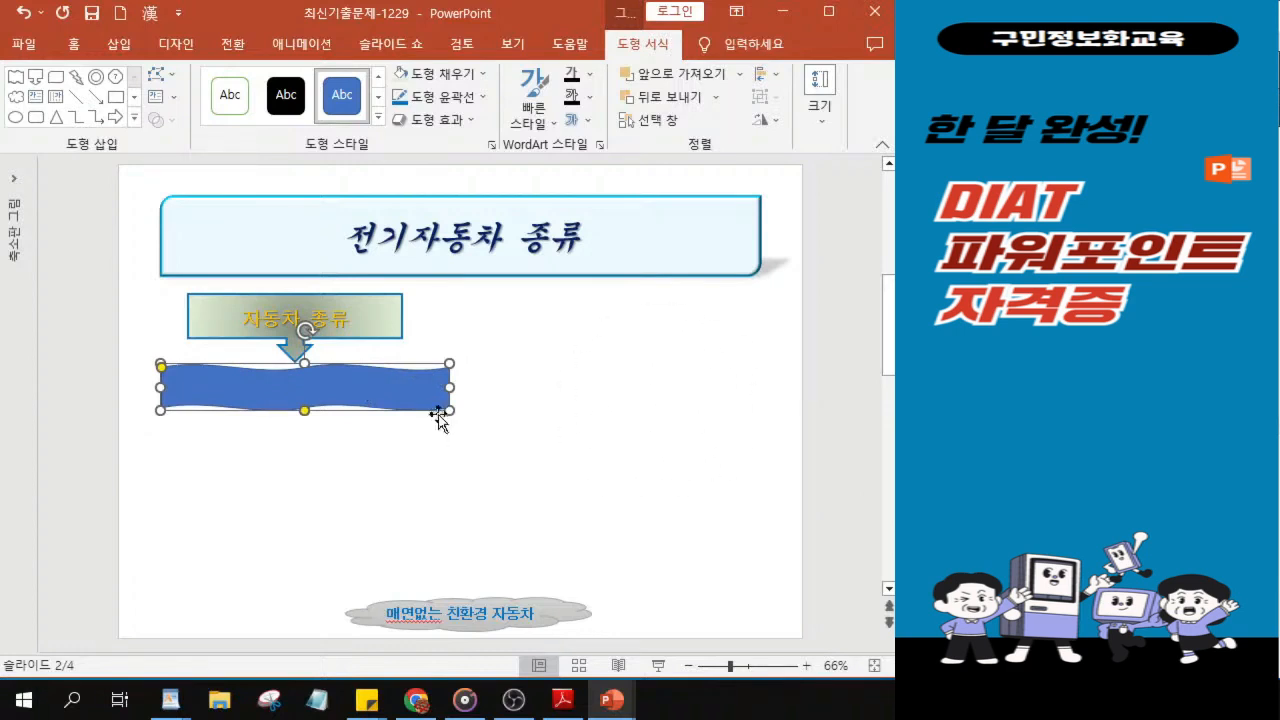
Step: Move the arrow callout horizontally so it is centered directly above the wave shape
left_click(346, 392)
mouse_move(341, 390)
left_mouse_down()
mouse_move(337, 536)
mouse_move(344, 391)
left_mouse_up()
key("ctrl+Down")
left_click_drag(360, 334, 375, 330)
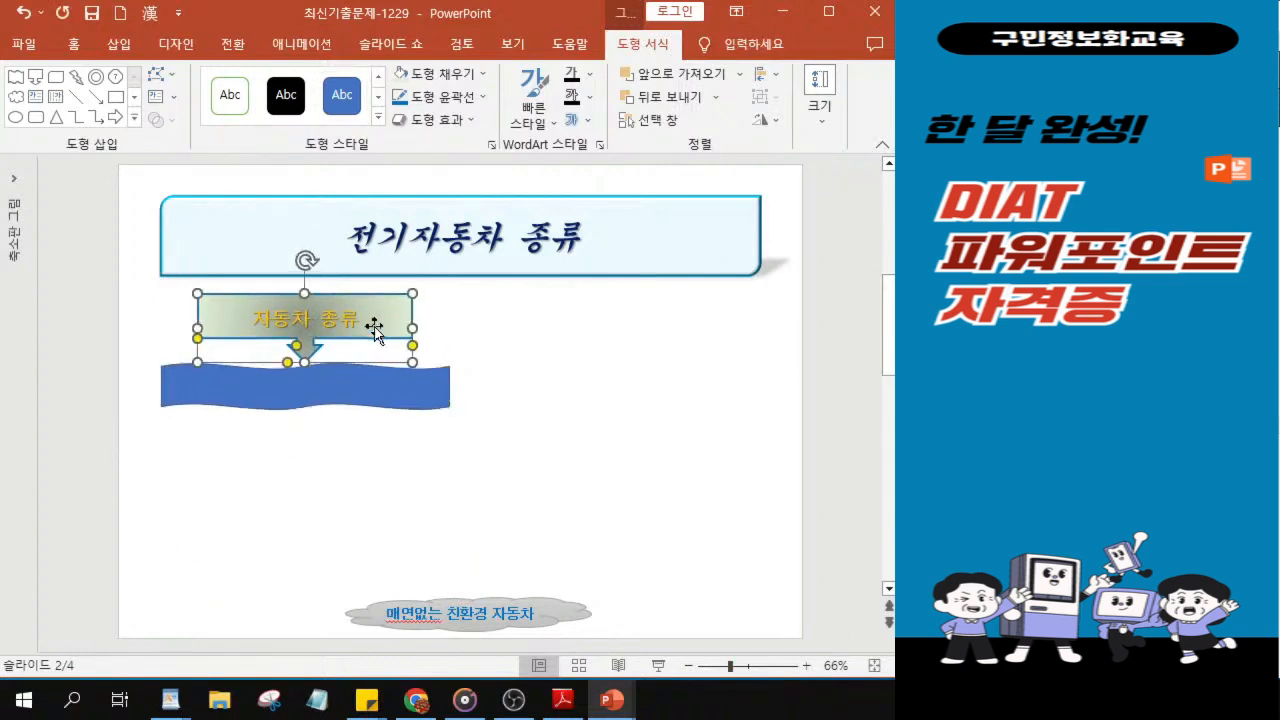
Step: Fill the wave shape below the arrow callout with the base green theme color
left_click(368, 398)
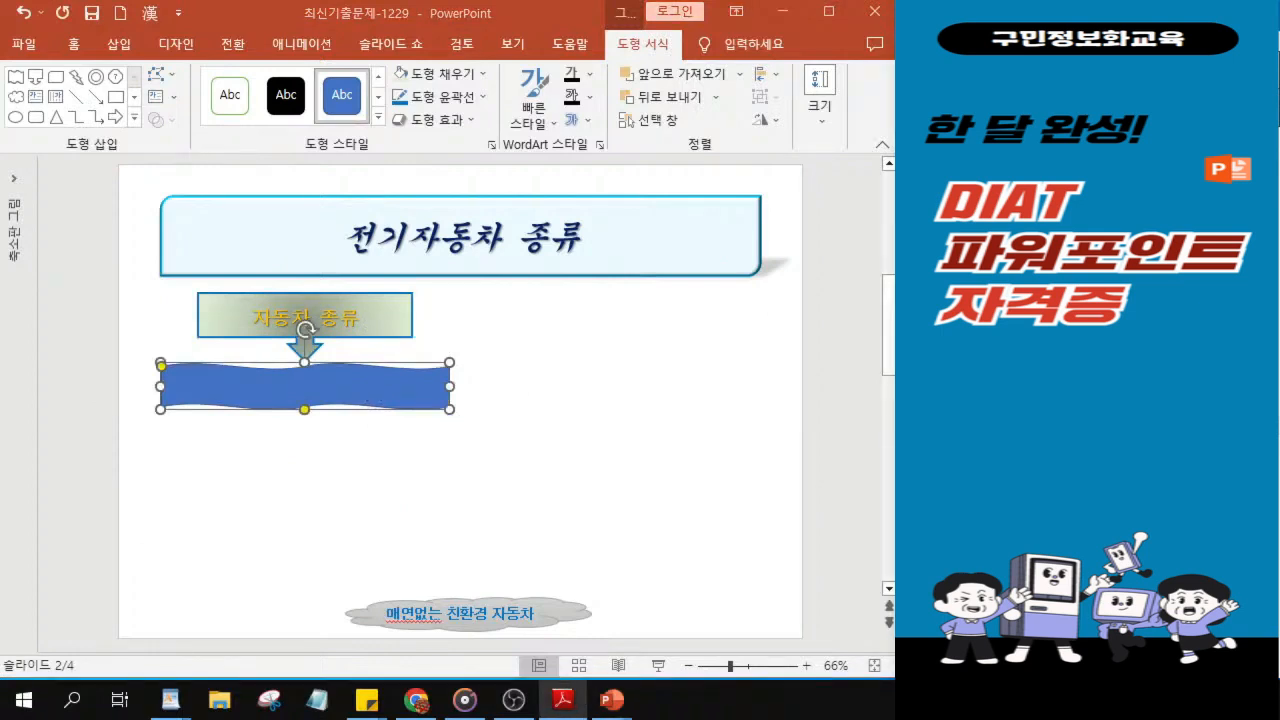
left_click(447, 80)
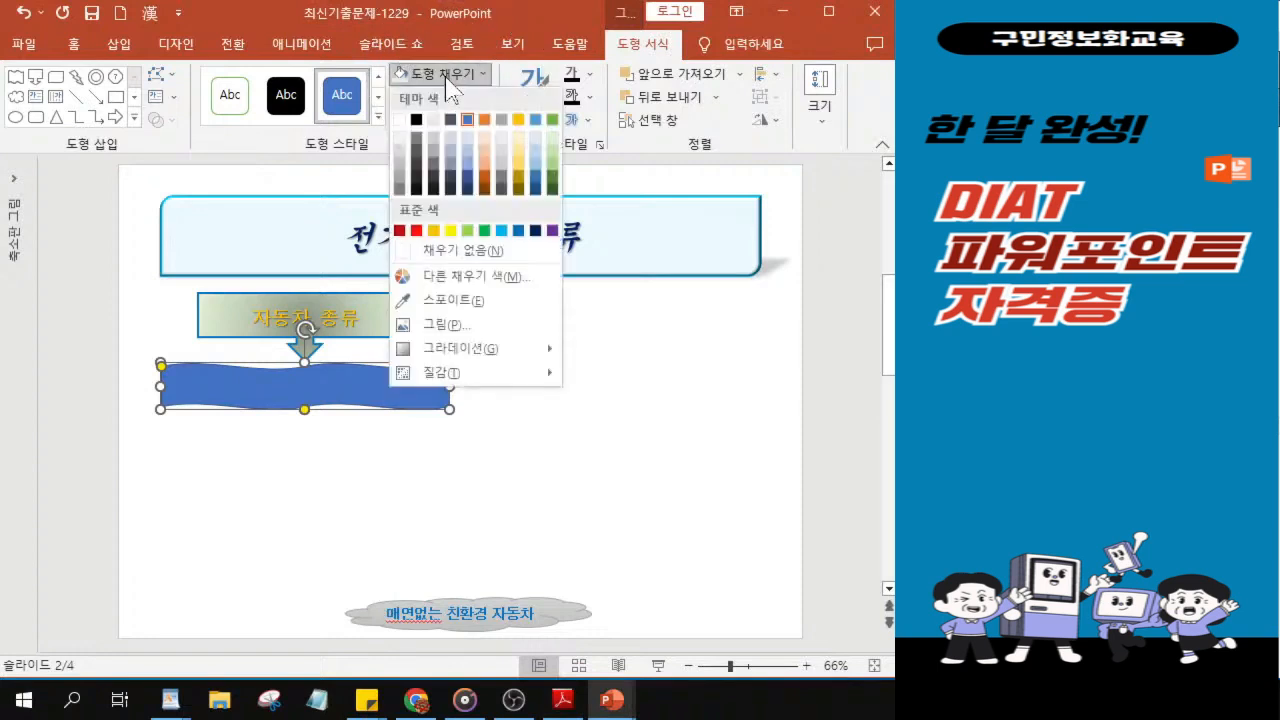
left_click(552, 120)
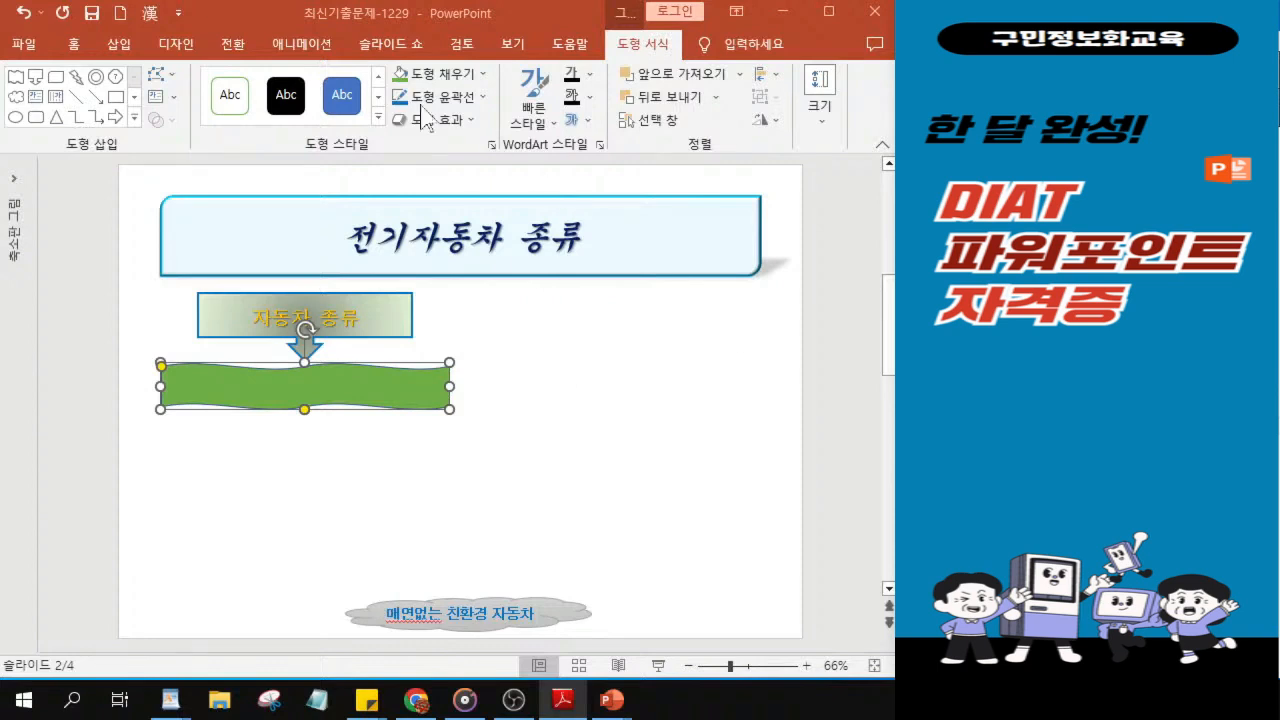
left_click(458, 75)
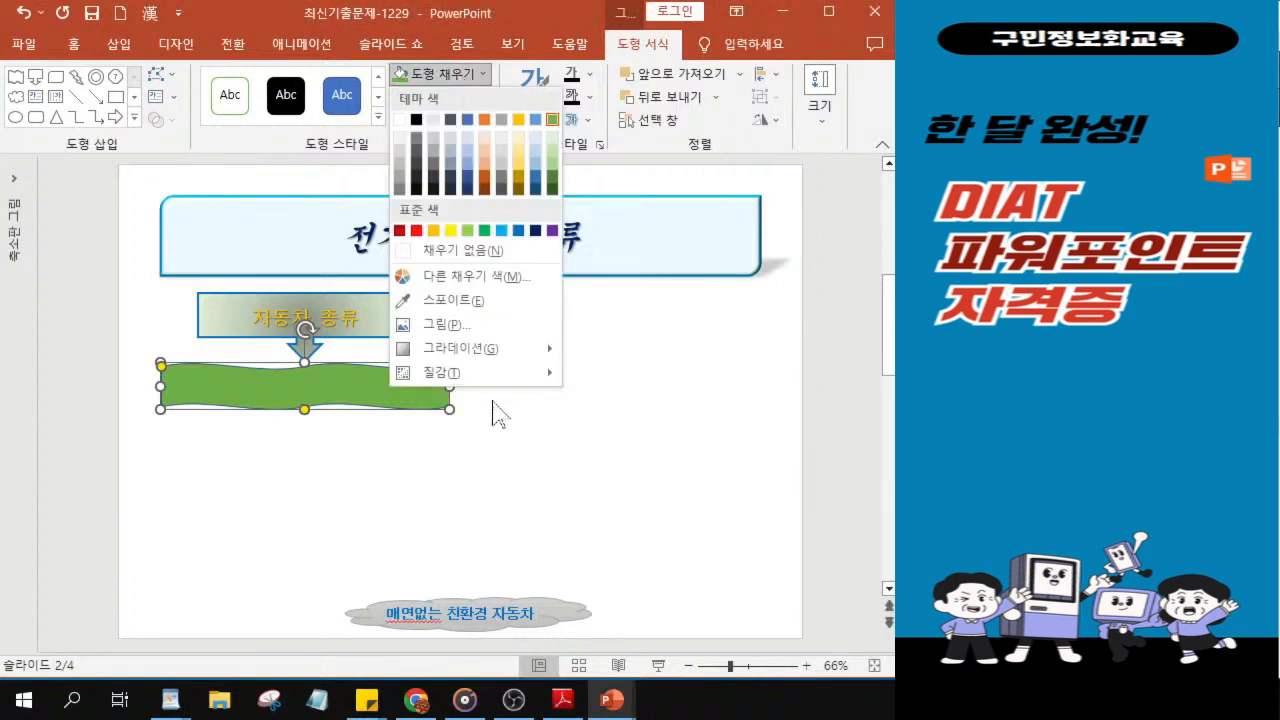
mouse_move(505, 365)
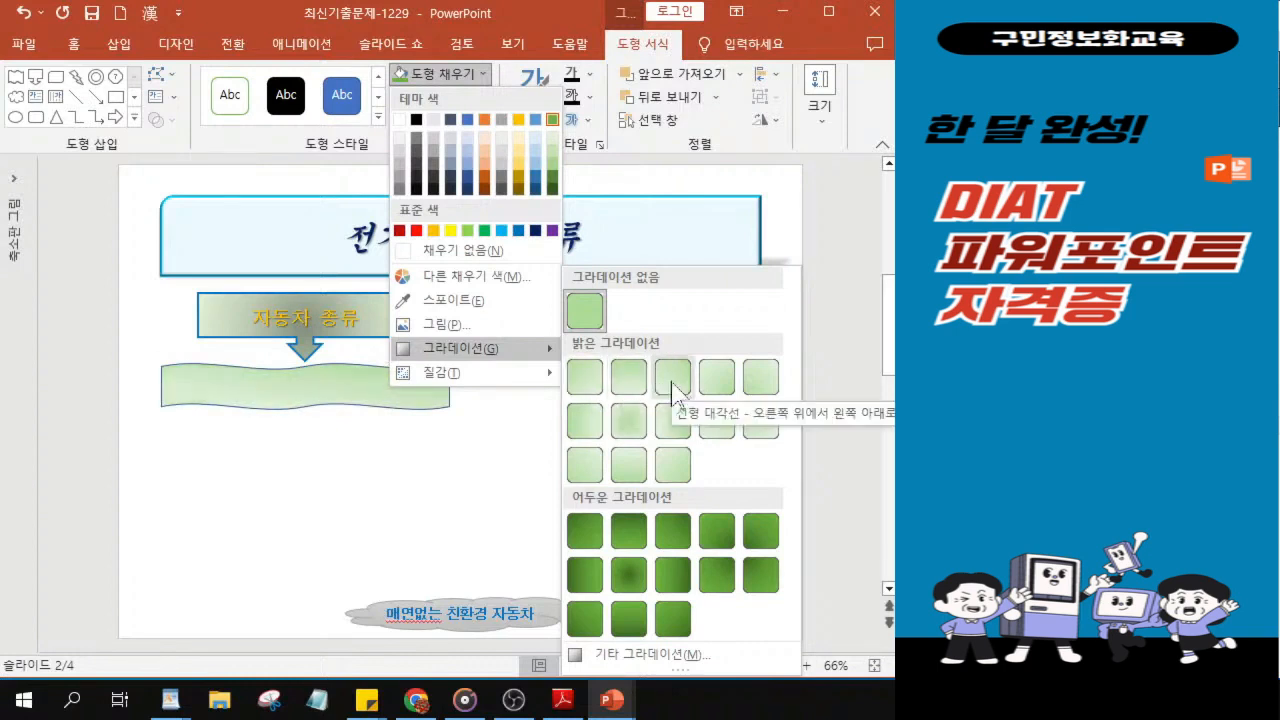
key("Escape")
key("Escape")
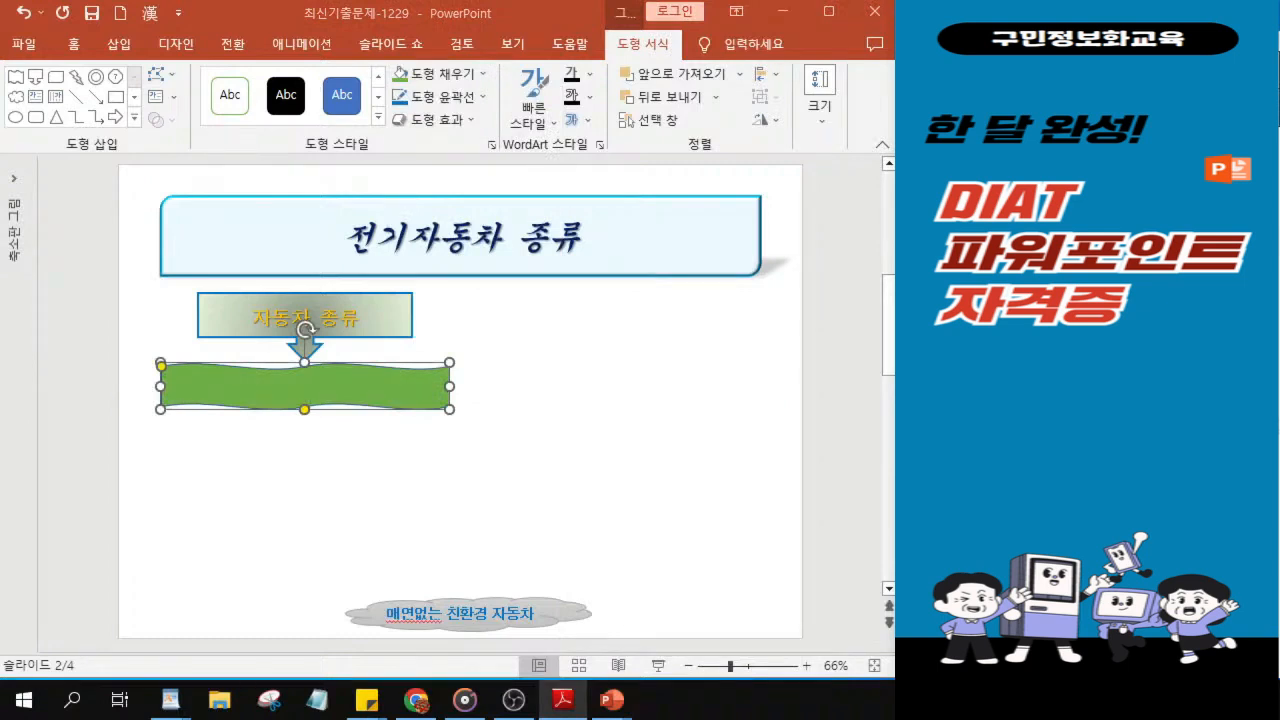
Step: Apply the light linear gradient to the wave shape that runs from pale at its top to green at its bottom
left_click(452, 74)
mouse_move(540, 348)
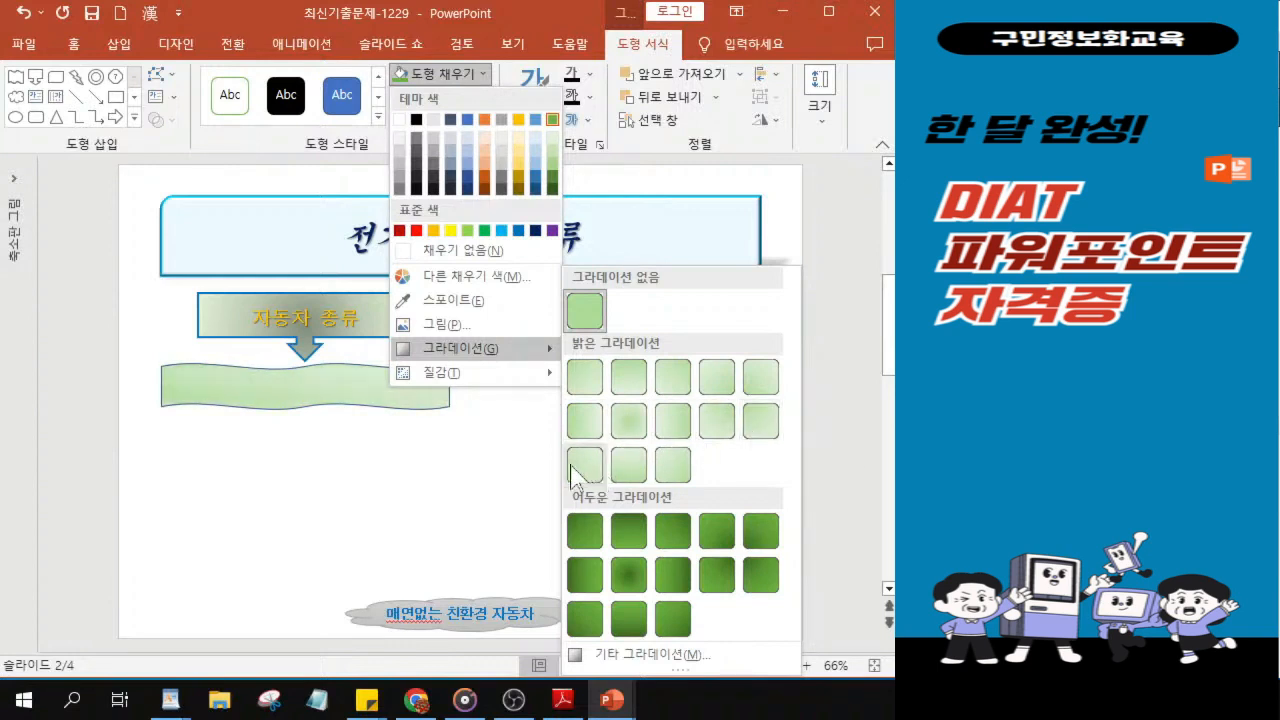
left_click(629, 465)
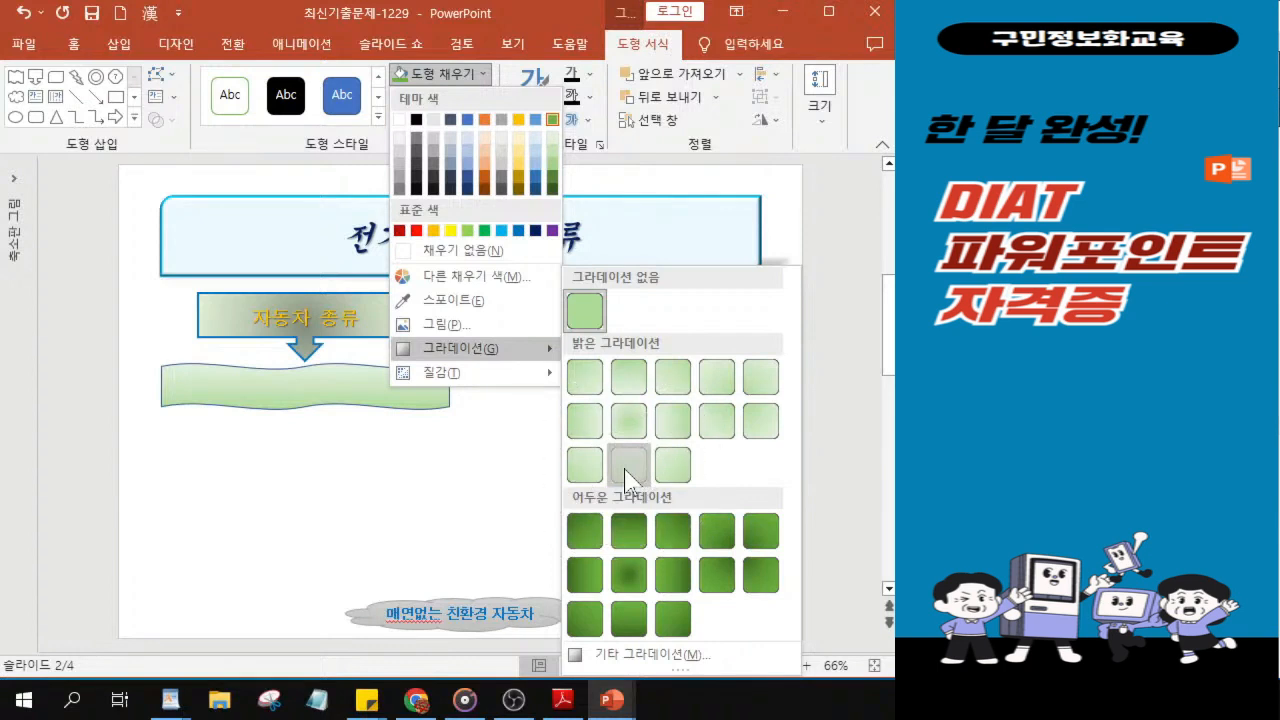
left_click(627, 478)
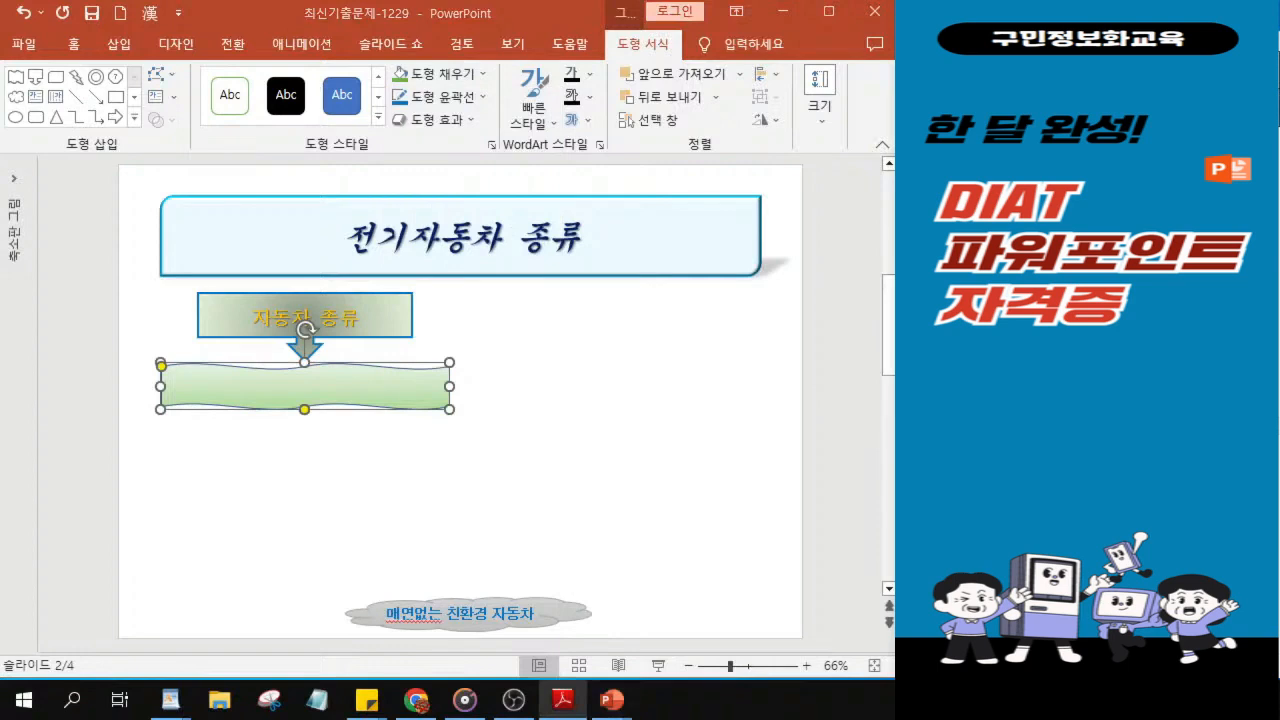
Step: Remove the wave shape's outline and give it the softly rounded bevel effect
left_click(437, 97)
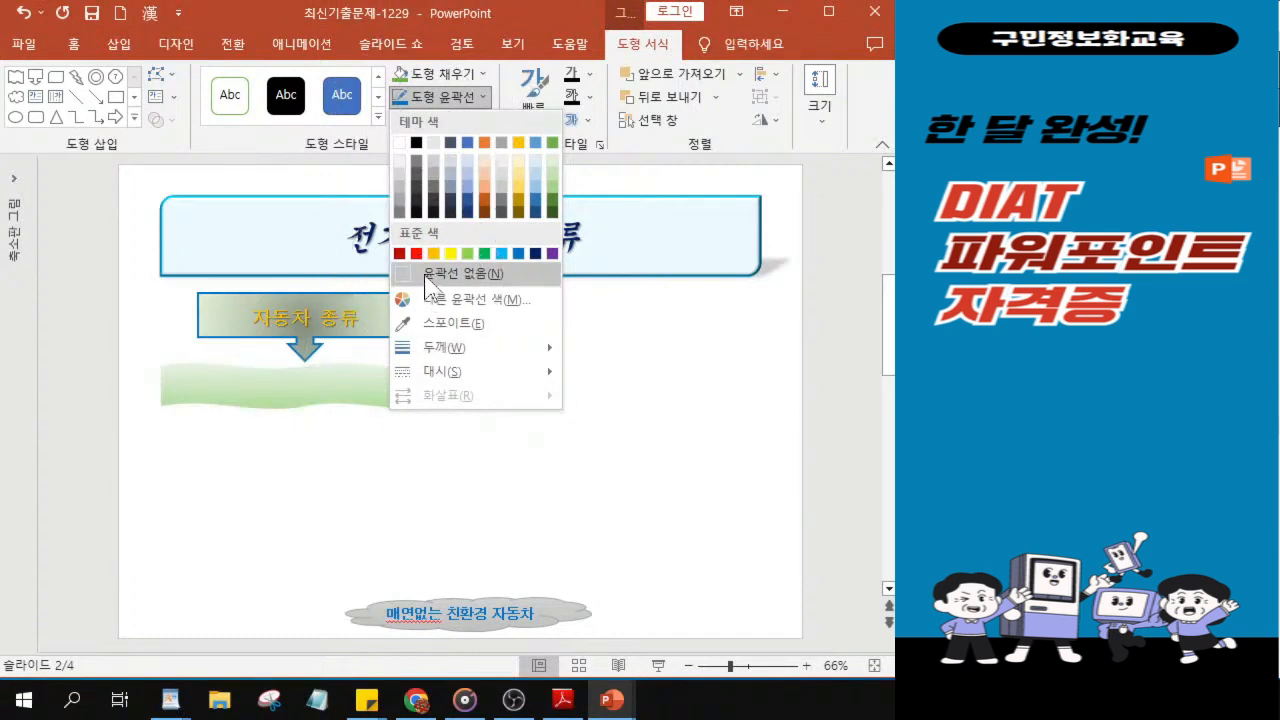
left_click(427, 278)
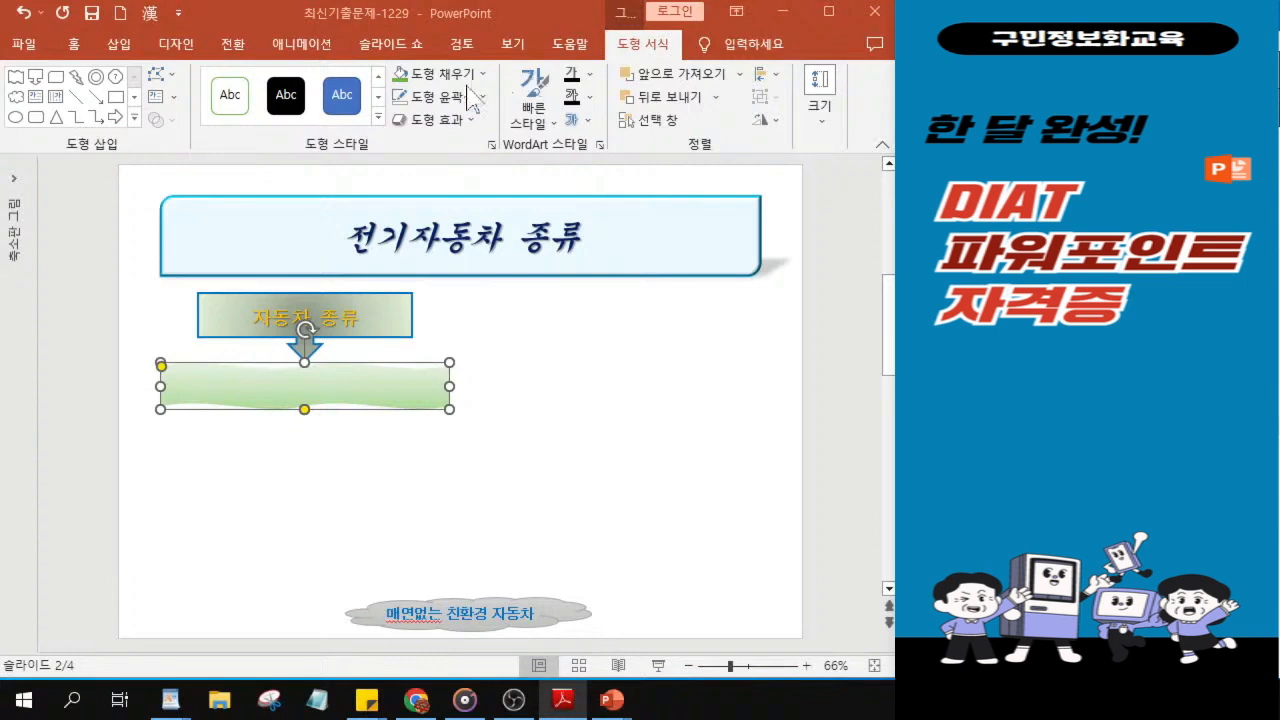
left_click(449, 120)
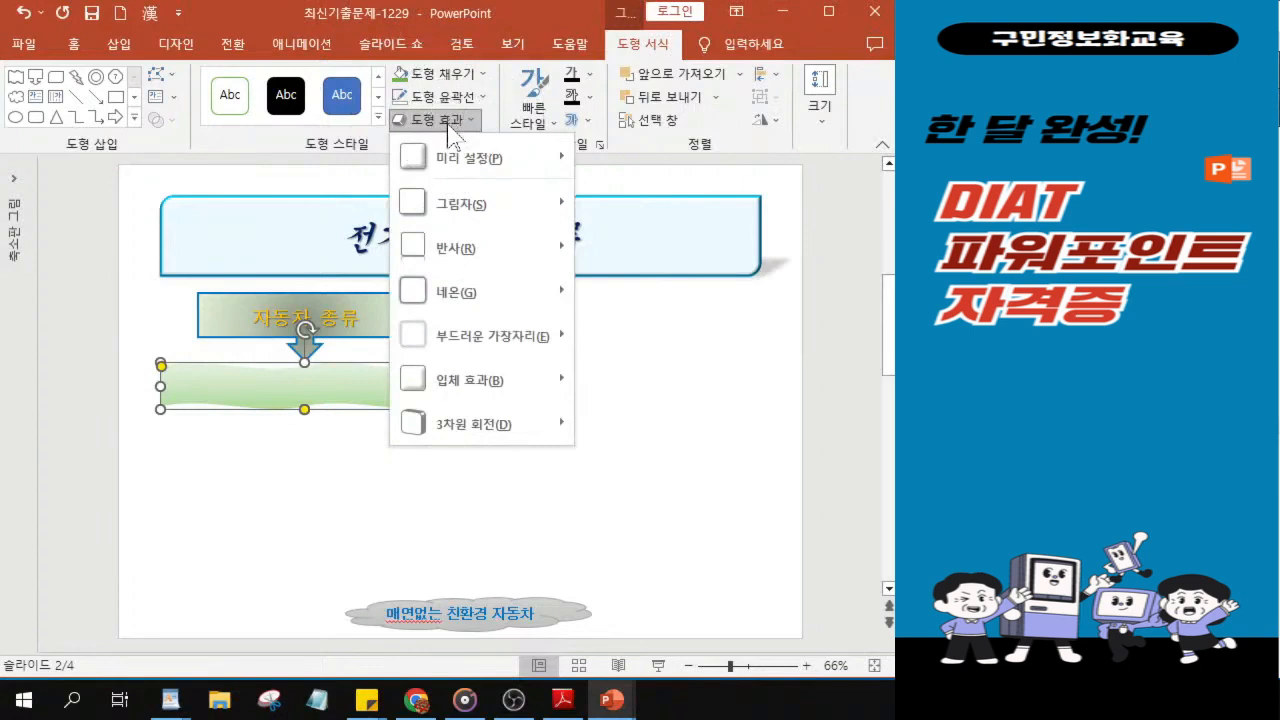
mouse_move(491, 392)
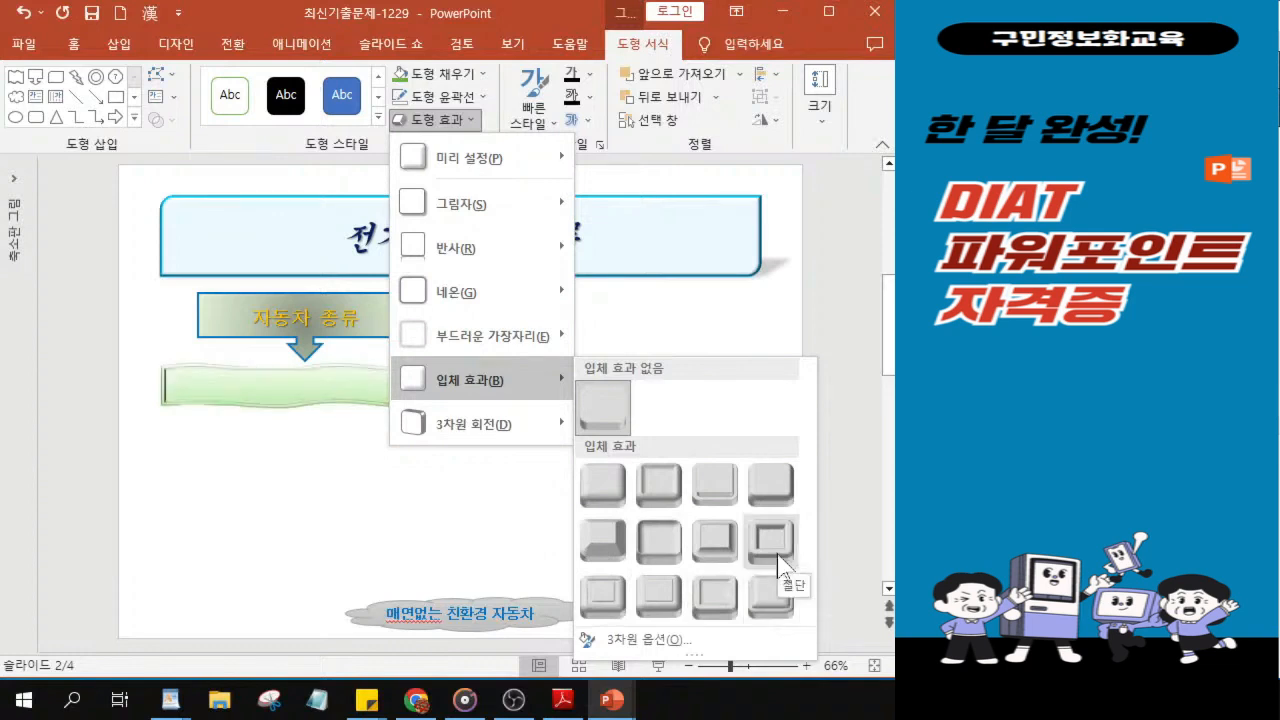
left_click(655, 545)
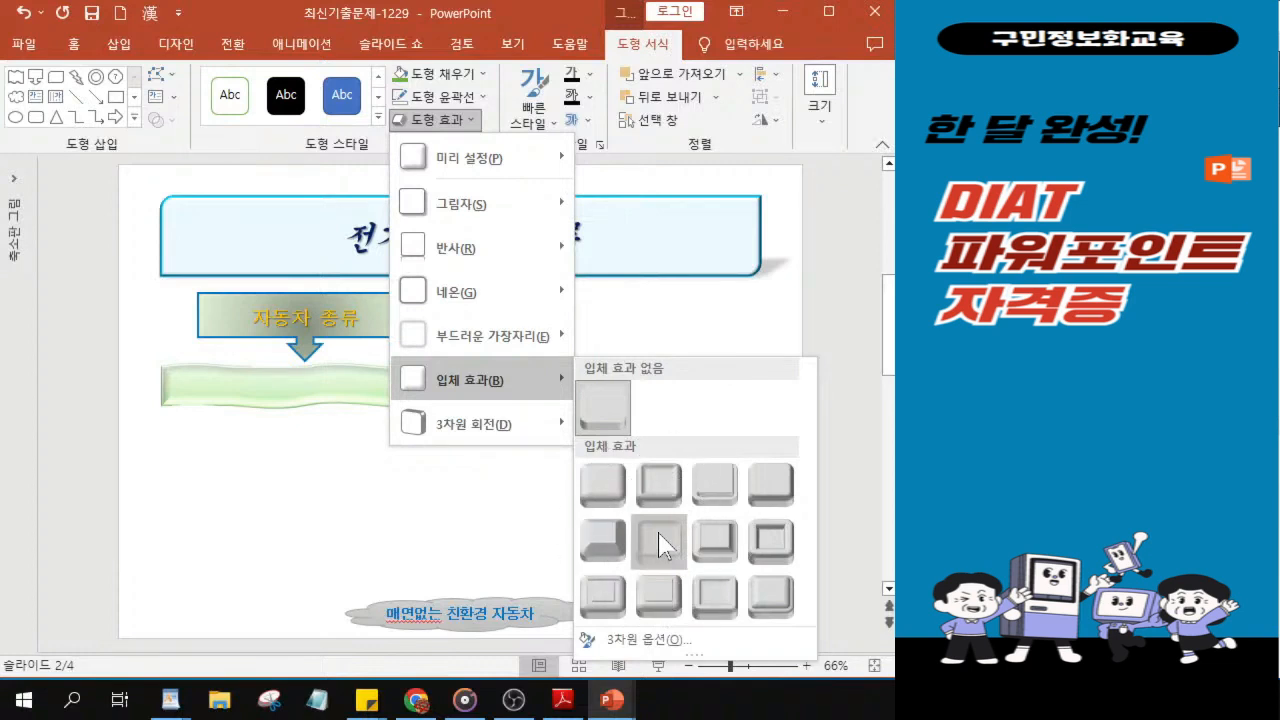
left_click(659, 545)
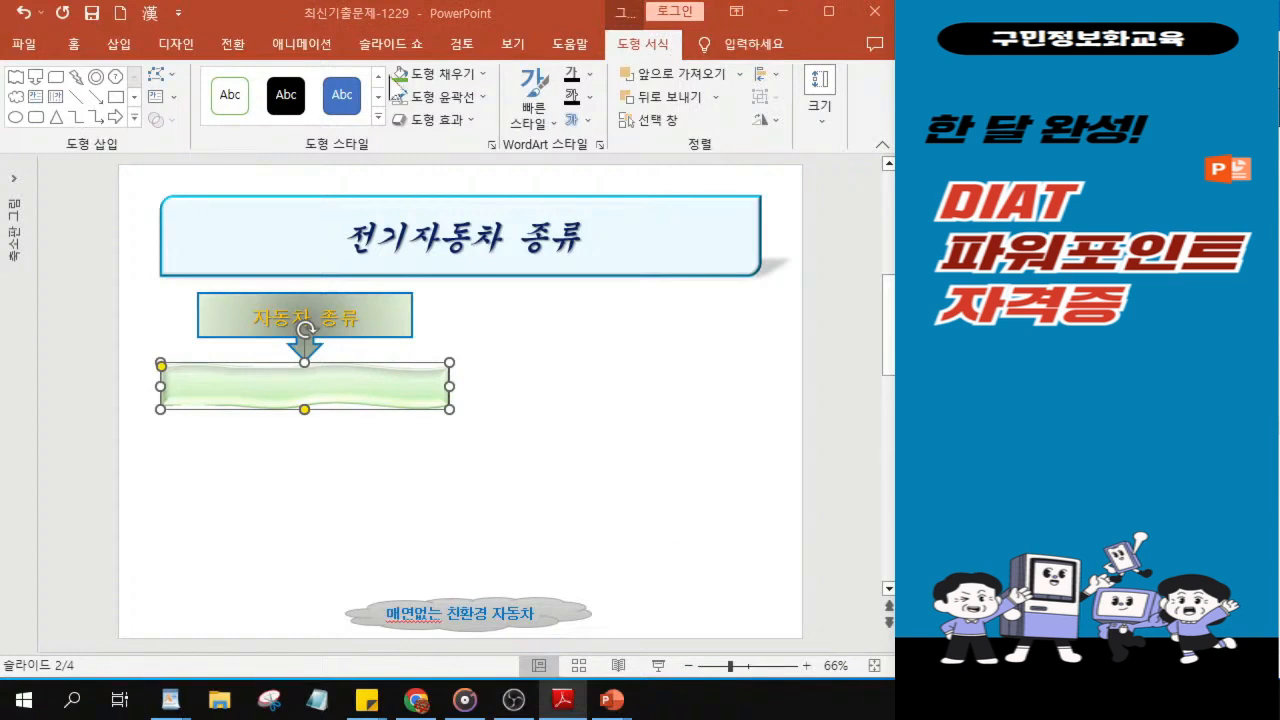
Step: Set the wave shape's text font to 돋움 at size 20
left_click(76, 50)
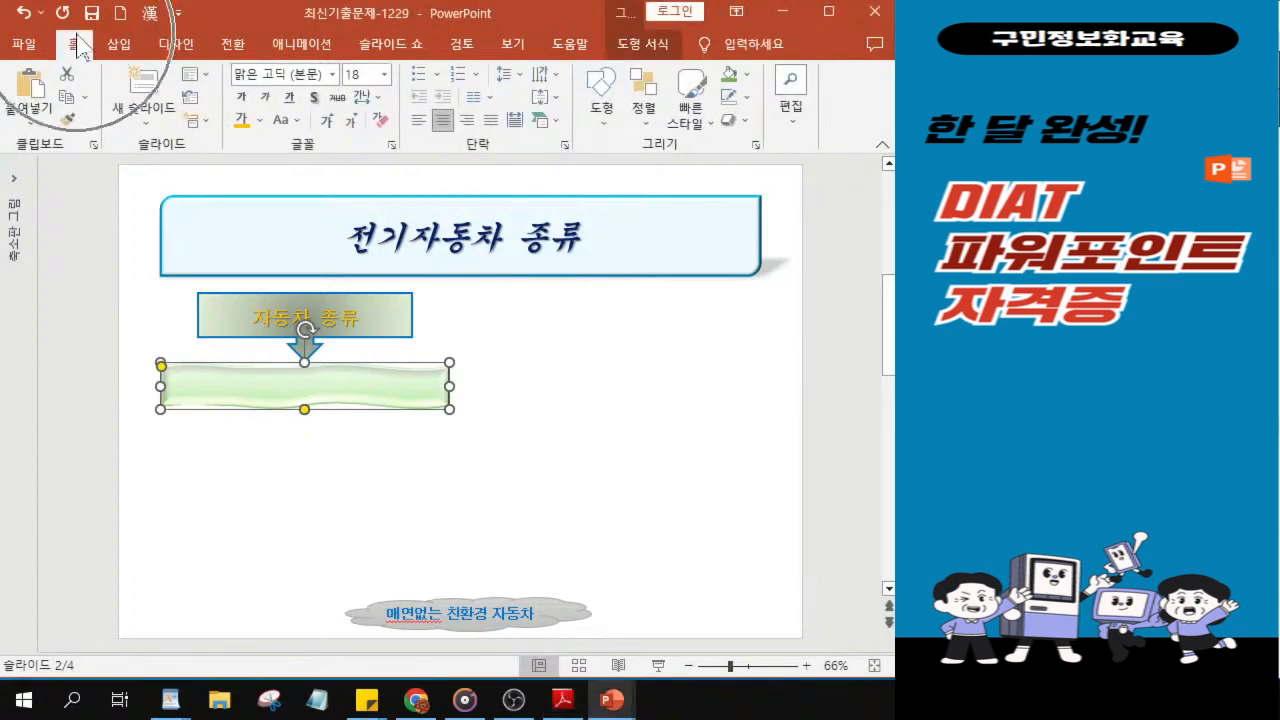
left_click(332, 75)
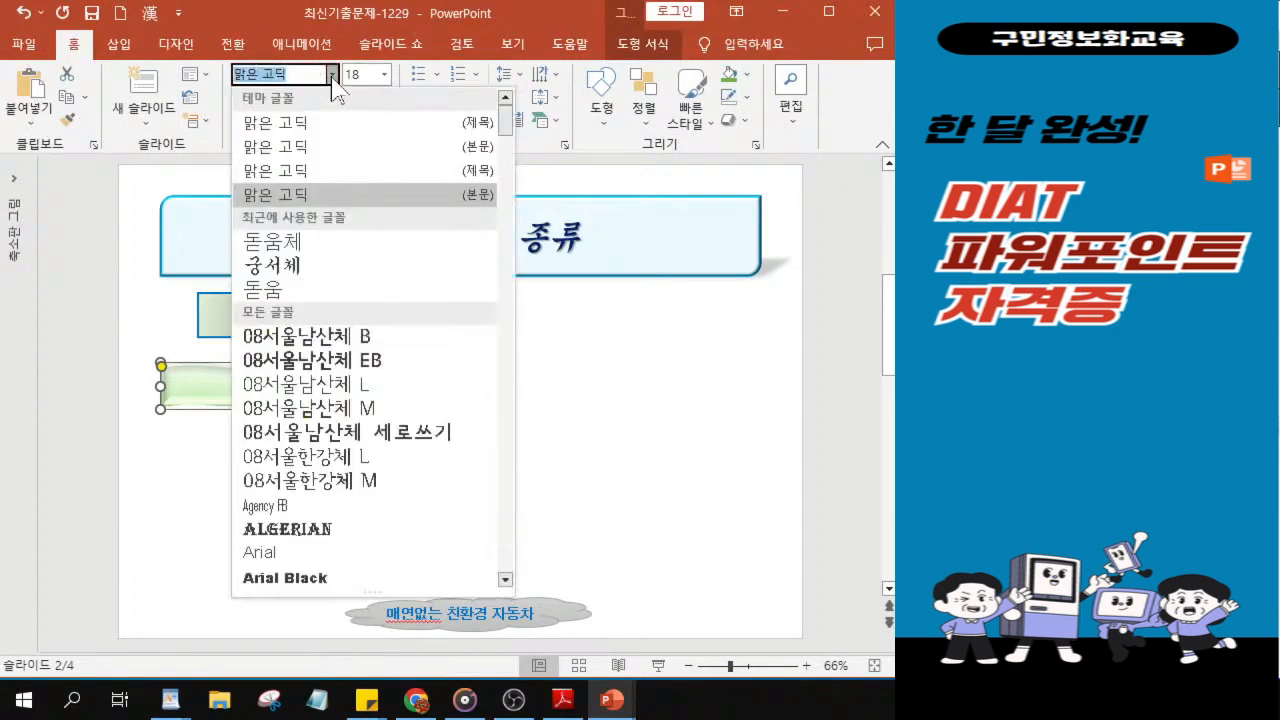
left_click(287, 290)
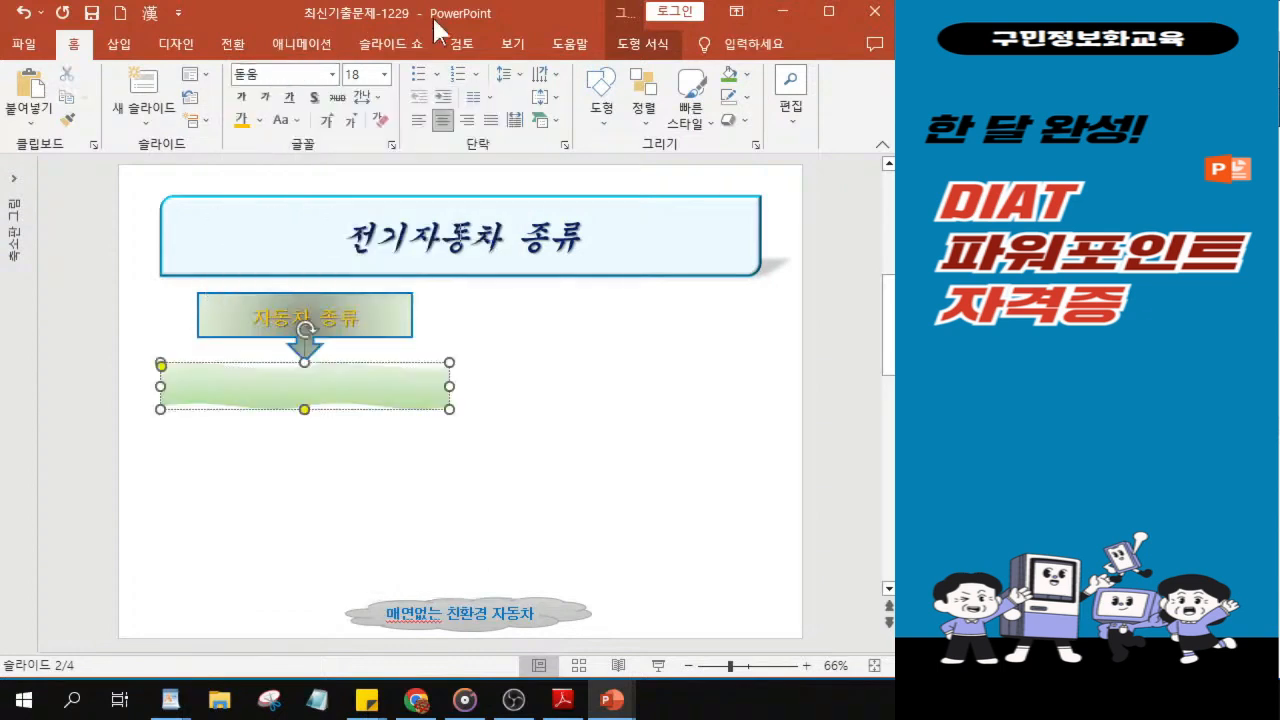
left_click(360, 74)
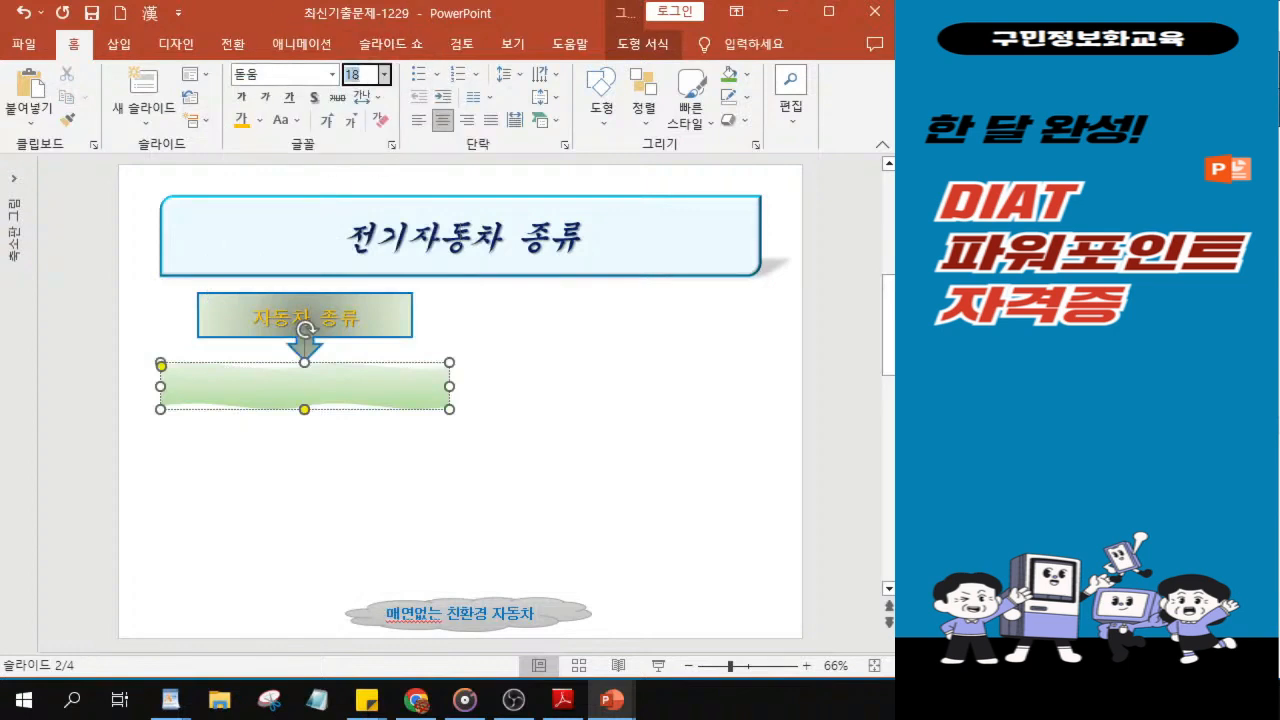
type("20")
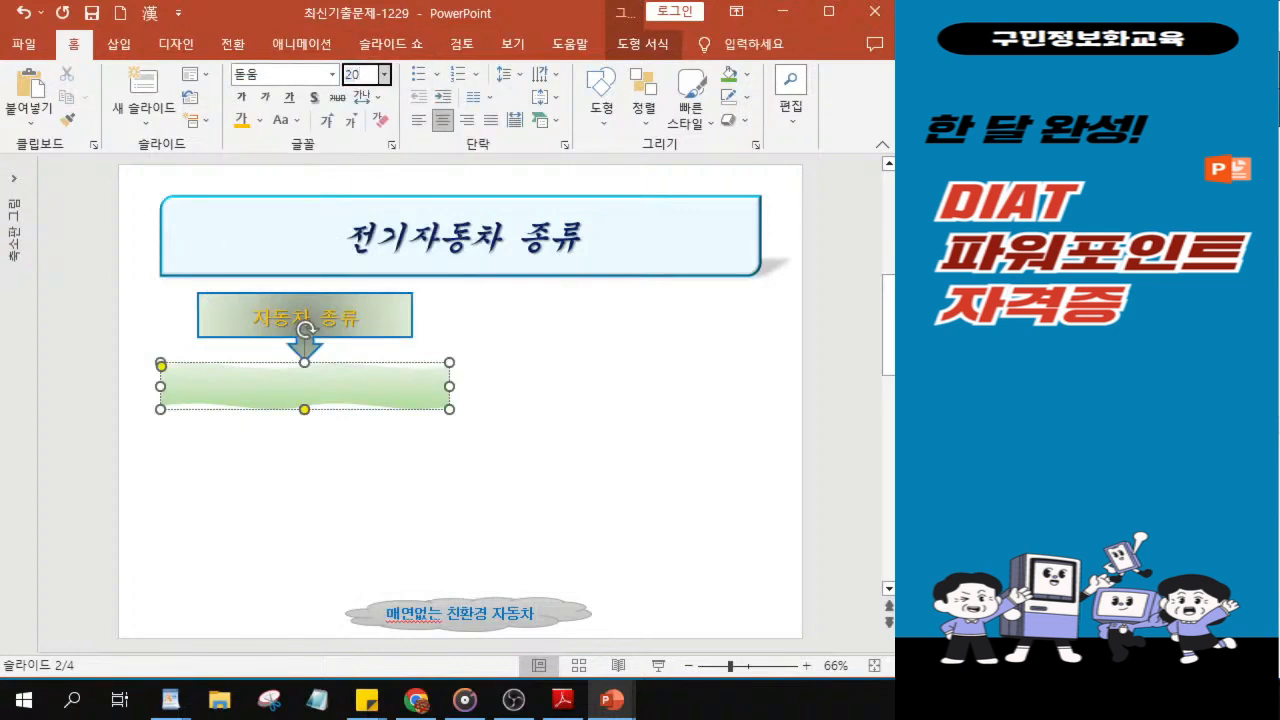
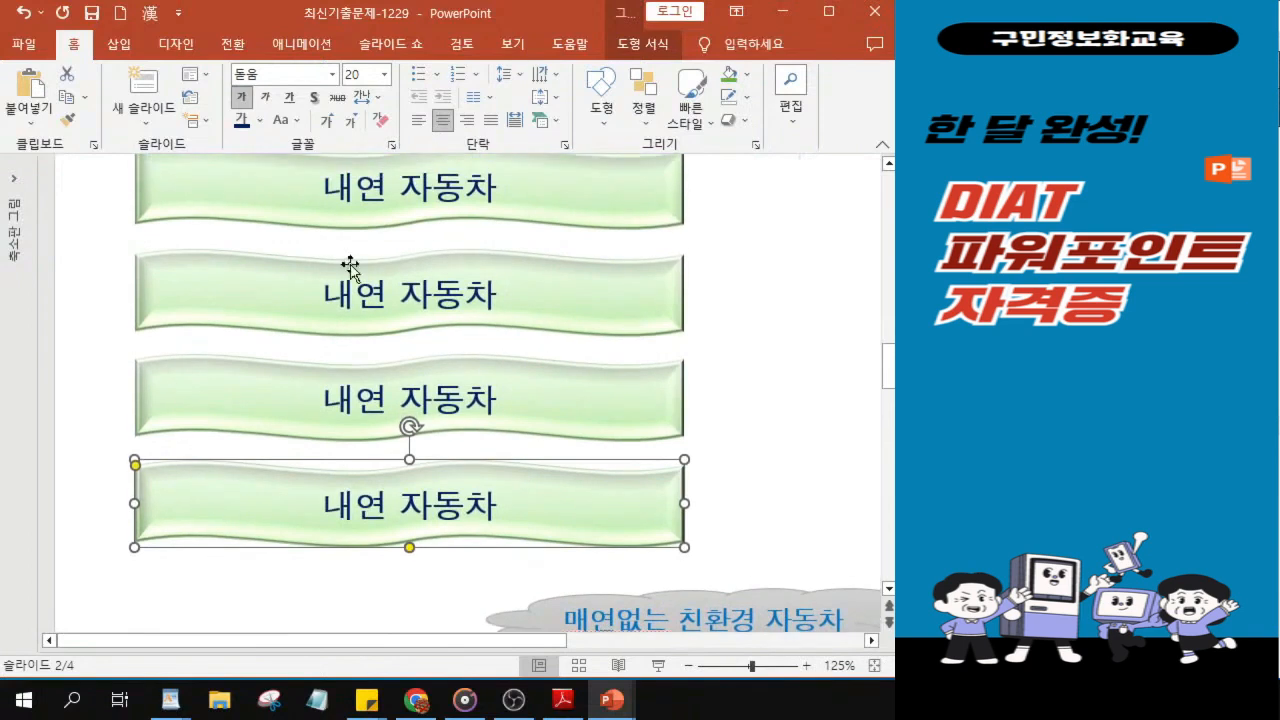
Step: Change the text of the second wave shape to "하이브리드 자동차"
left_click(330, 297)
mouse_move(320, 286)
left_mouse_down()
mouse_move(343, 286)
mouse_move(319, 285)
left_mouse_up()
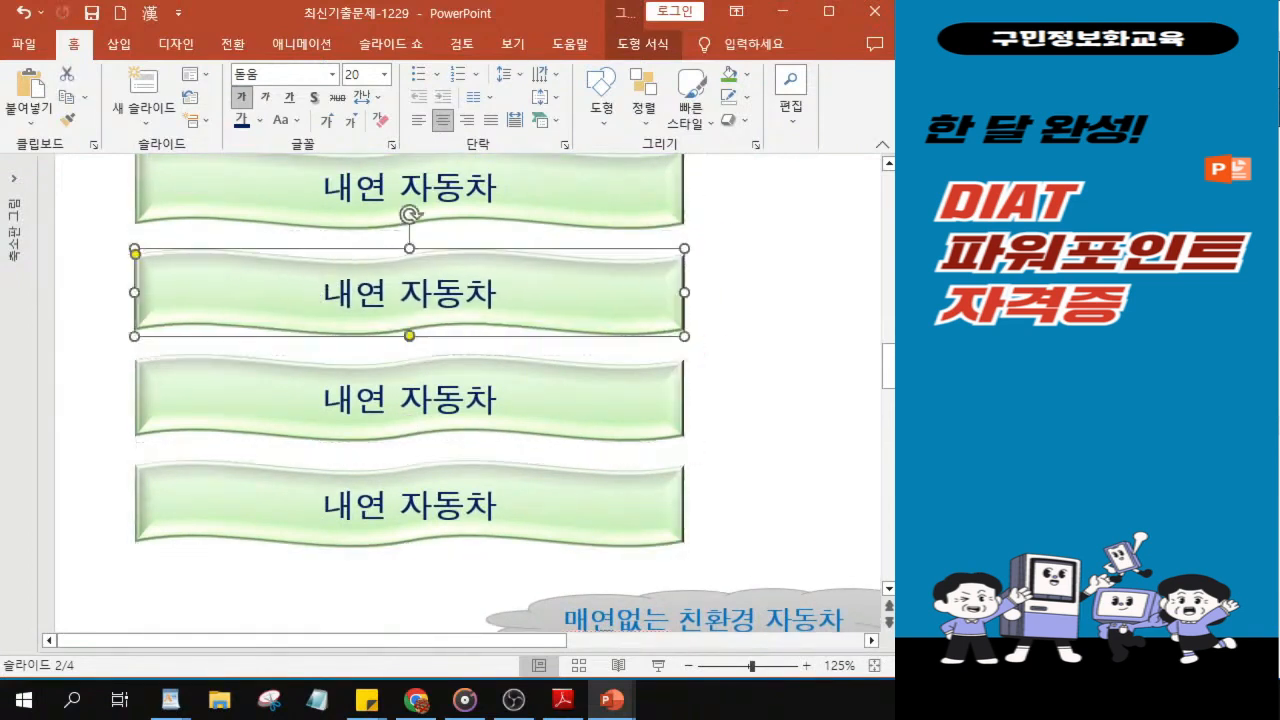
key("ctrl+z")
key("ctrl+z")
type("하이브리드")
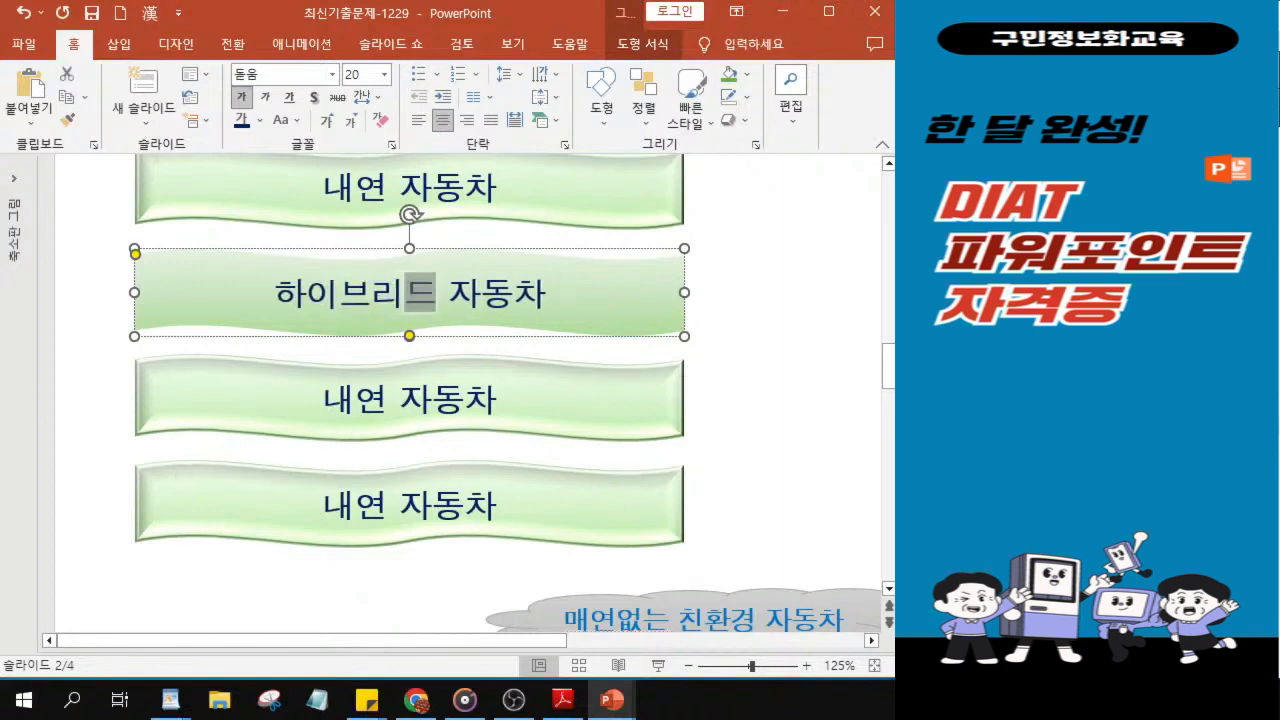
Step: Change the text of the third wave shape to "플러그인 하이브리드 자동차"
left_click(340, 425)
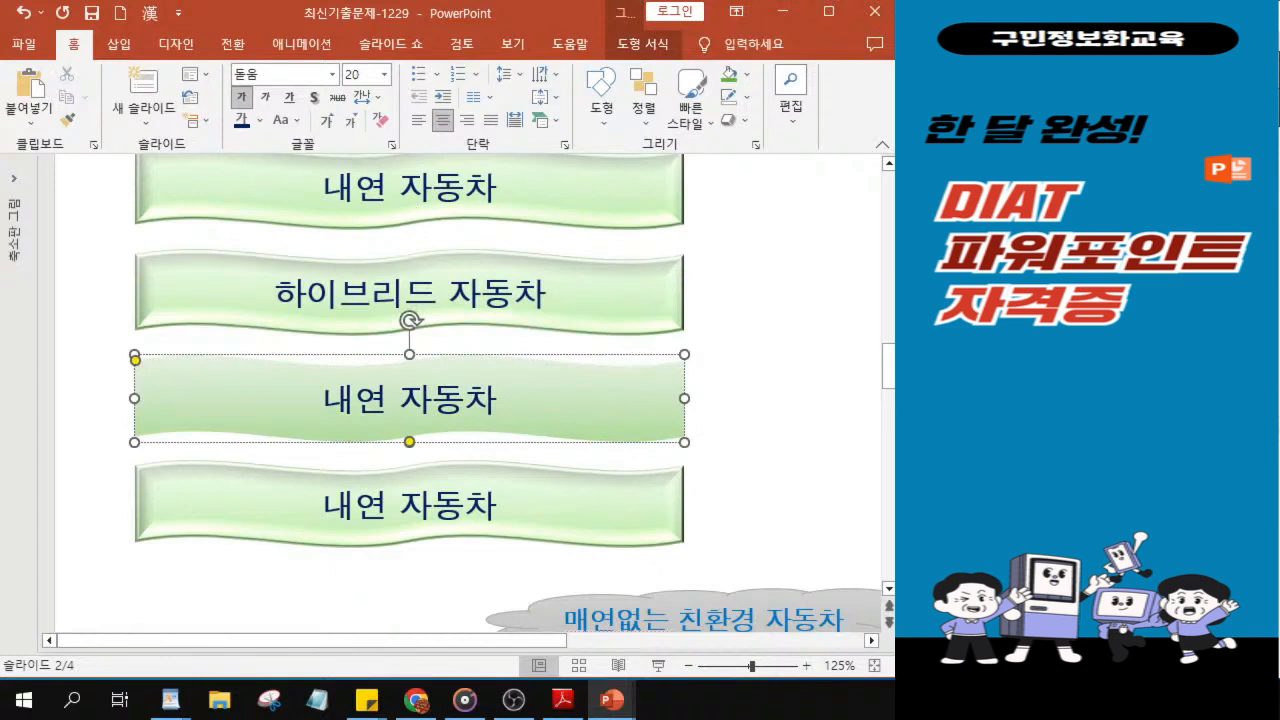
key("Delete")
key("Delete")
key("Delete")
type("플러그인")
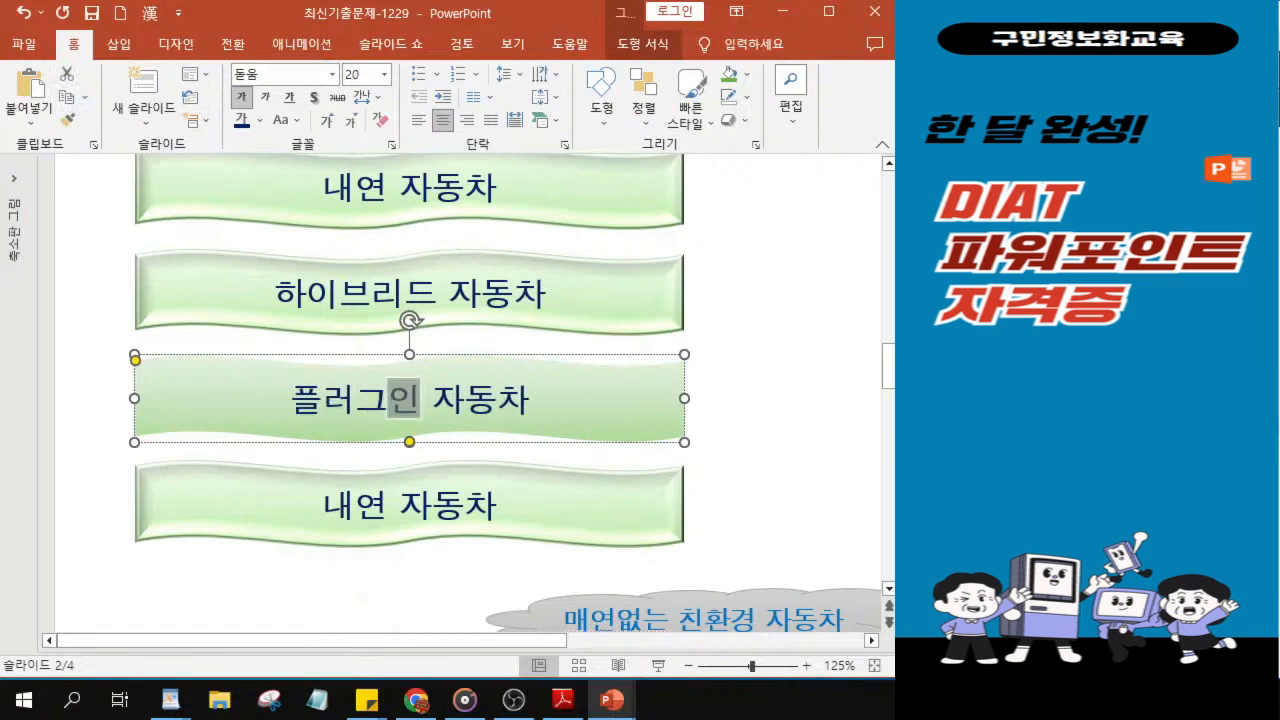
type(" 하이브리 ")
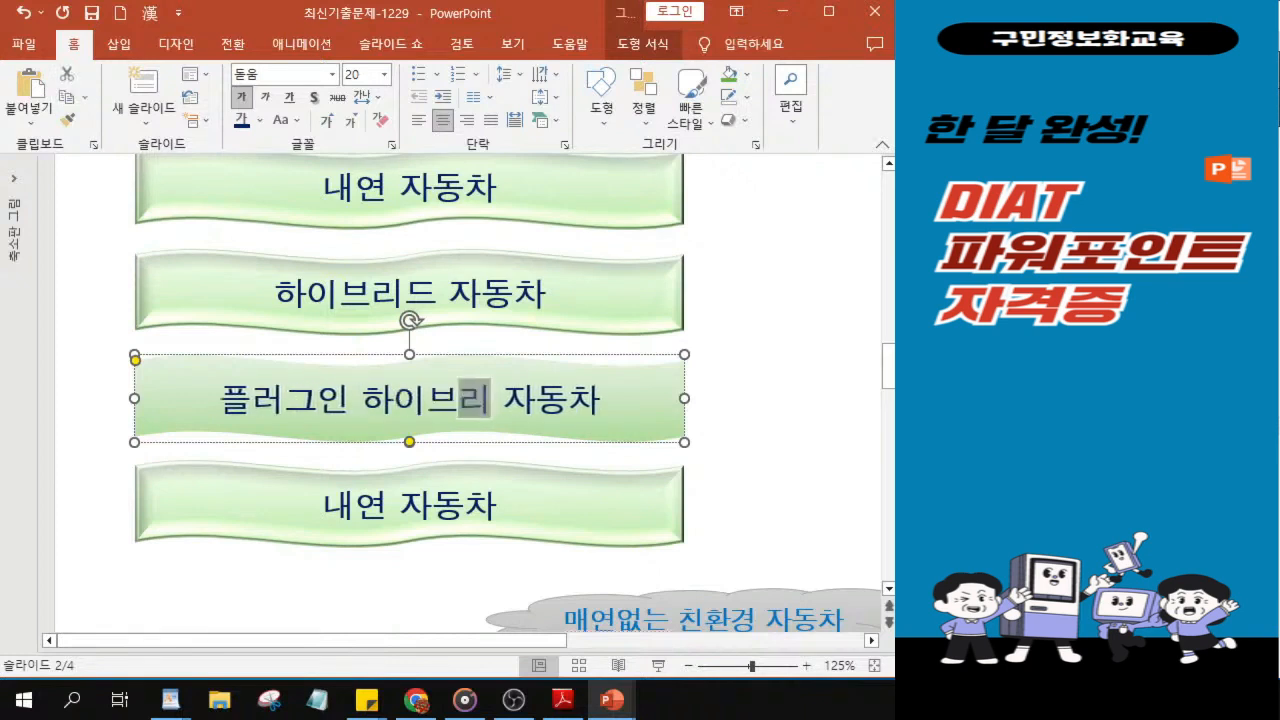
type("드")
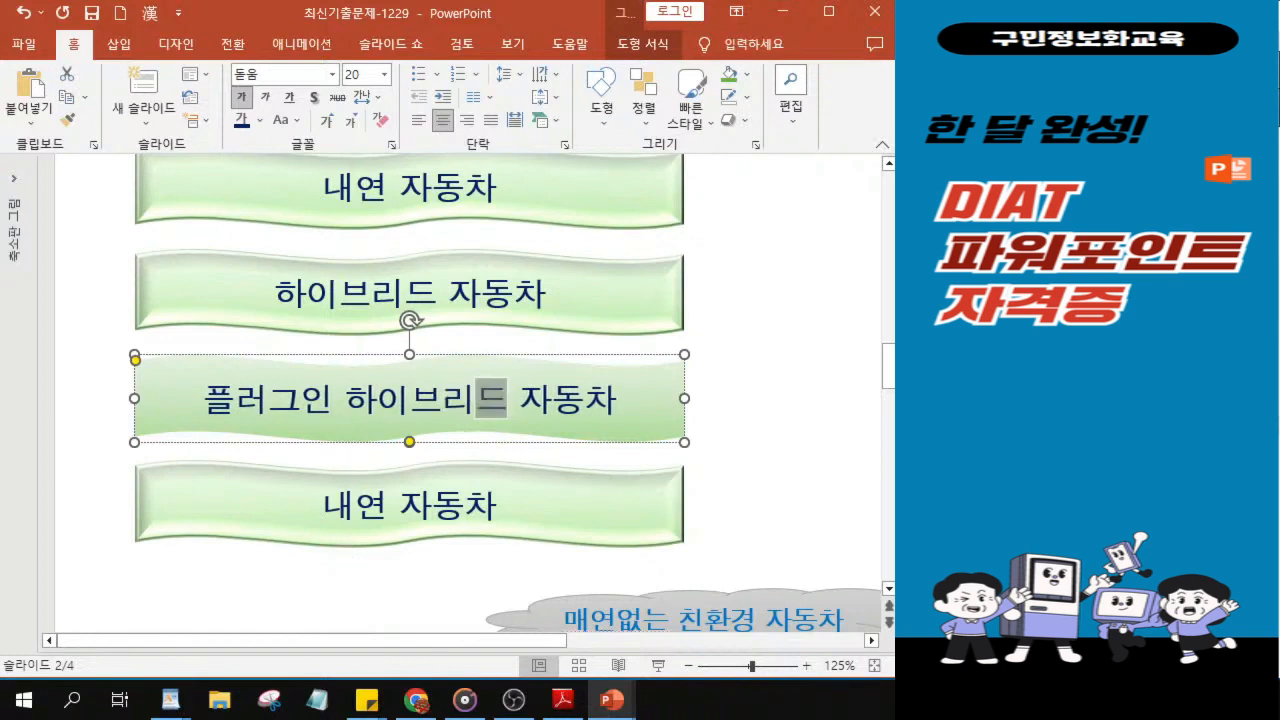
Step: Change the text of the fourth wave shape to "전기 자동차" and deselect it
left_click(352, 527)
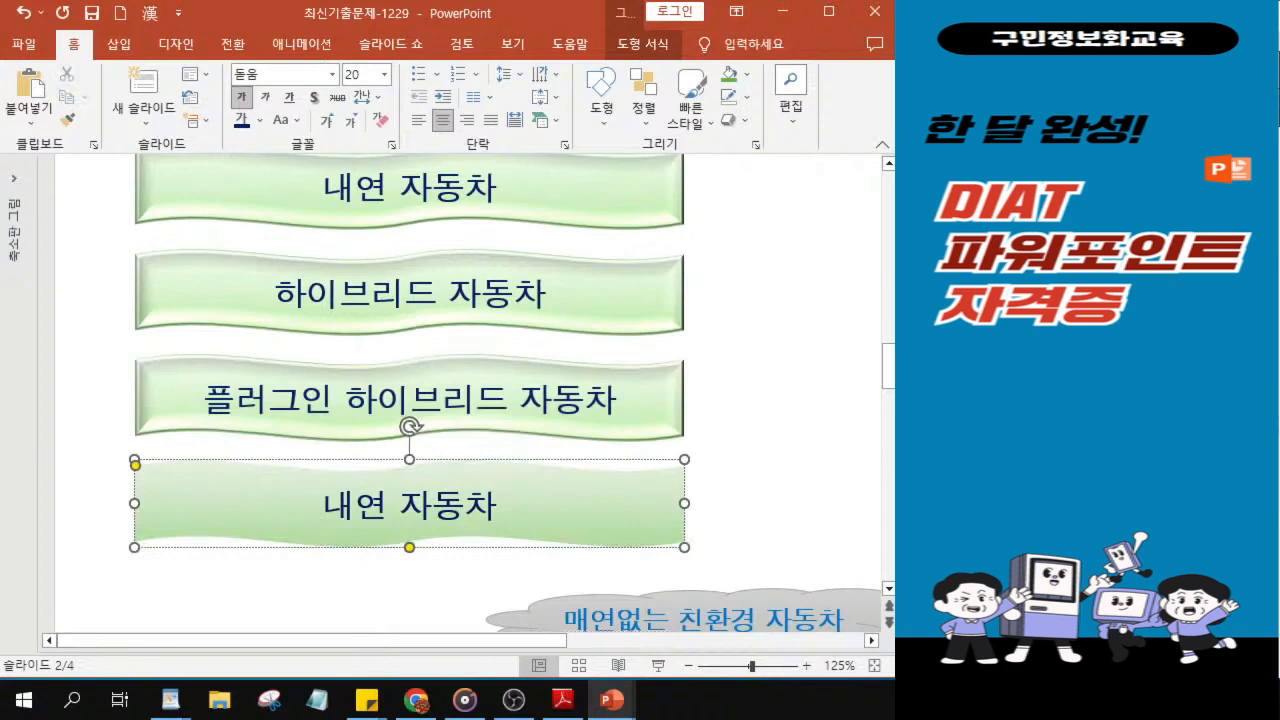
key("BackSpace")
key("BackSpace")
key("BackSpace")
type("전기")
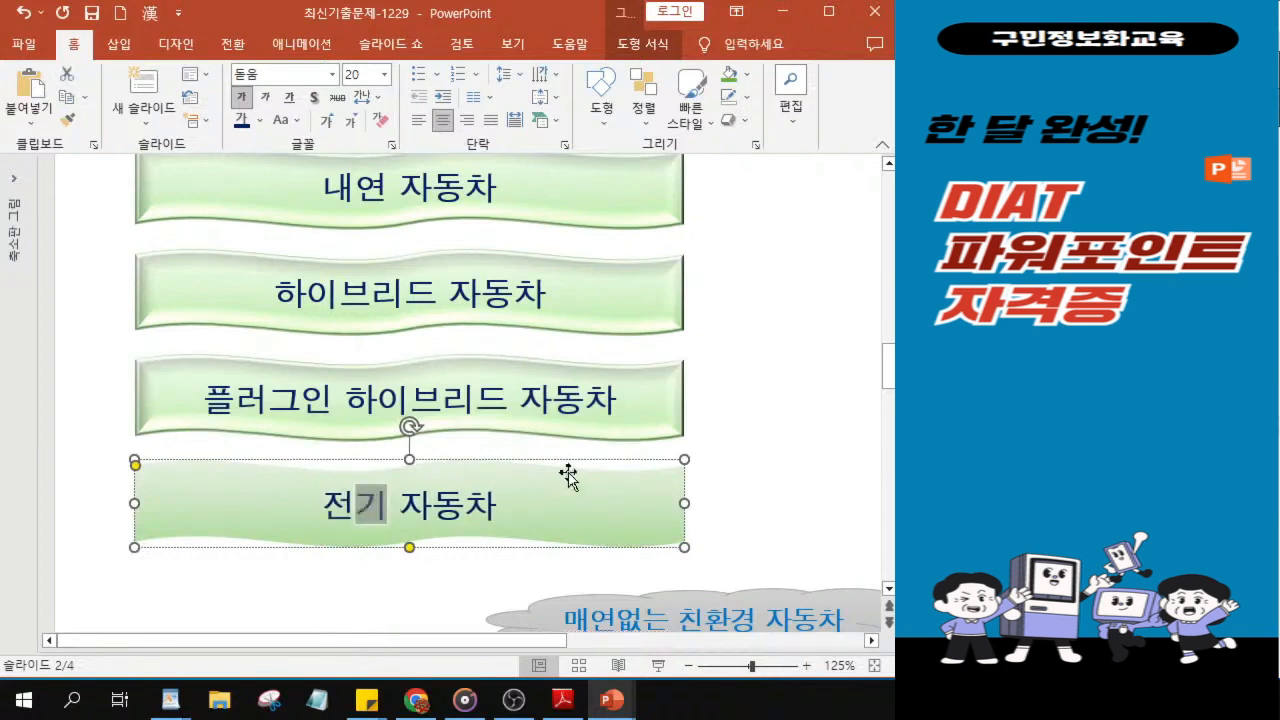
scroll(371, 380, "up", 2, "ctrl")
scroll(567, 265, "up", 3)
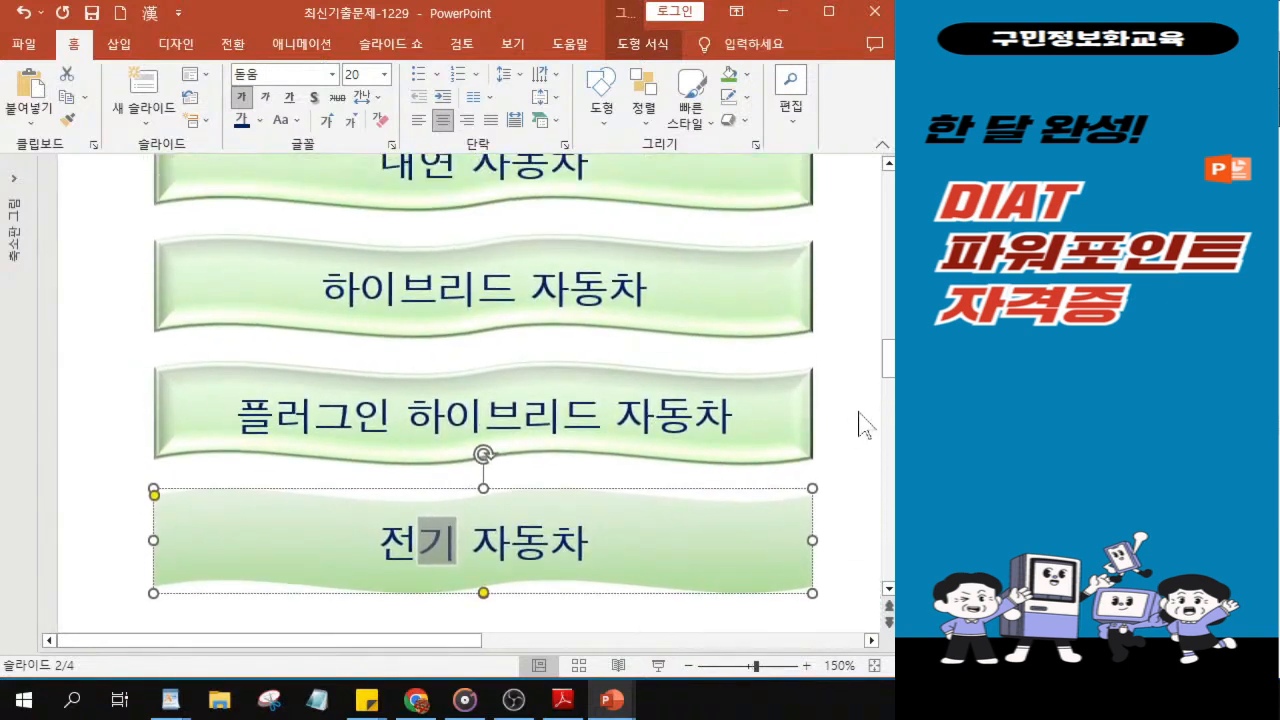
key("alt+Tab")
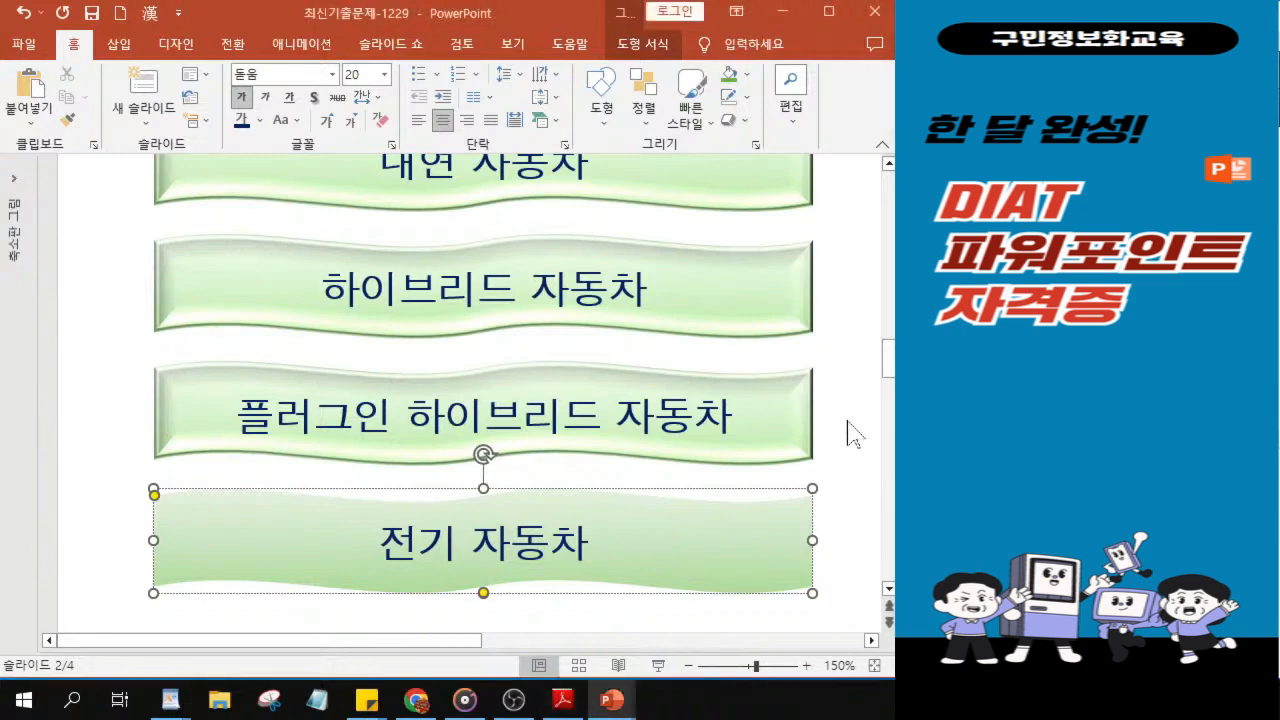
scroll(786, 406, "down", 7)
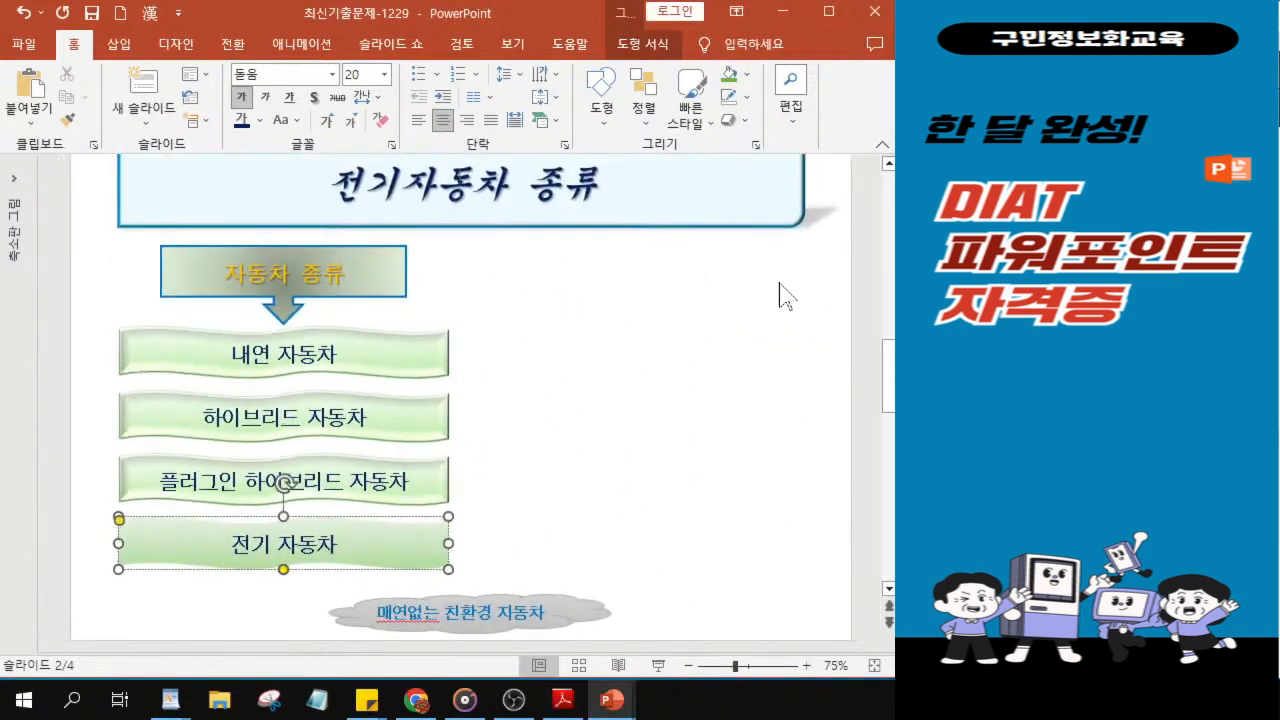
left_click(786, 284)
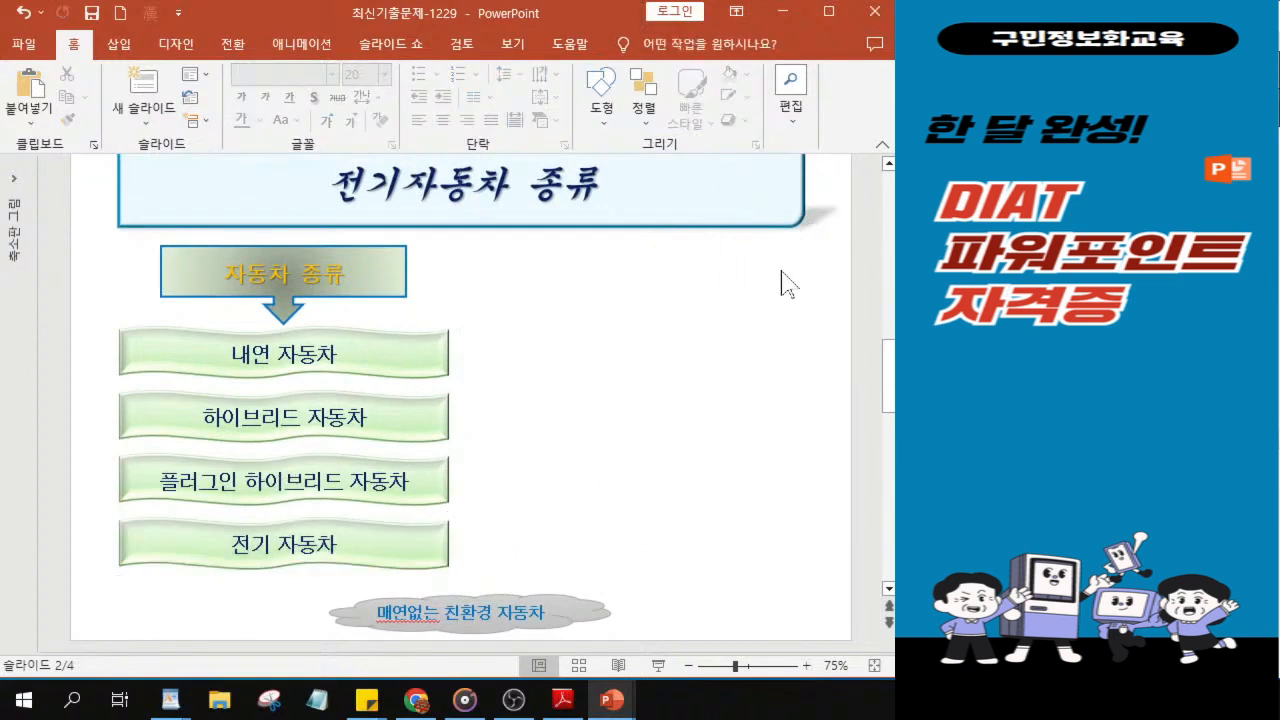
Step: Draw a go-to-end action button just below the title box's far end, hyperlinked to the last slide (마지막 슬라이드)
left_click(603, 110)
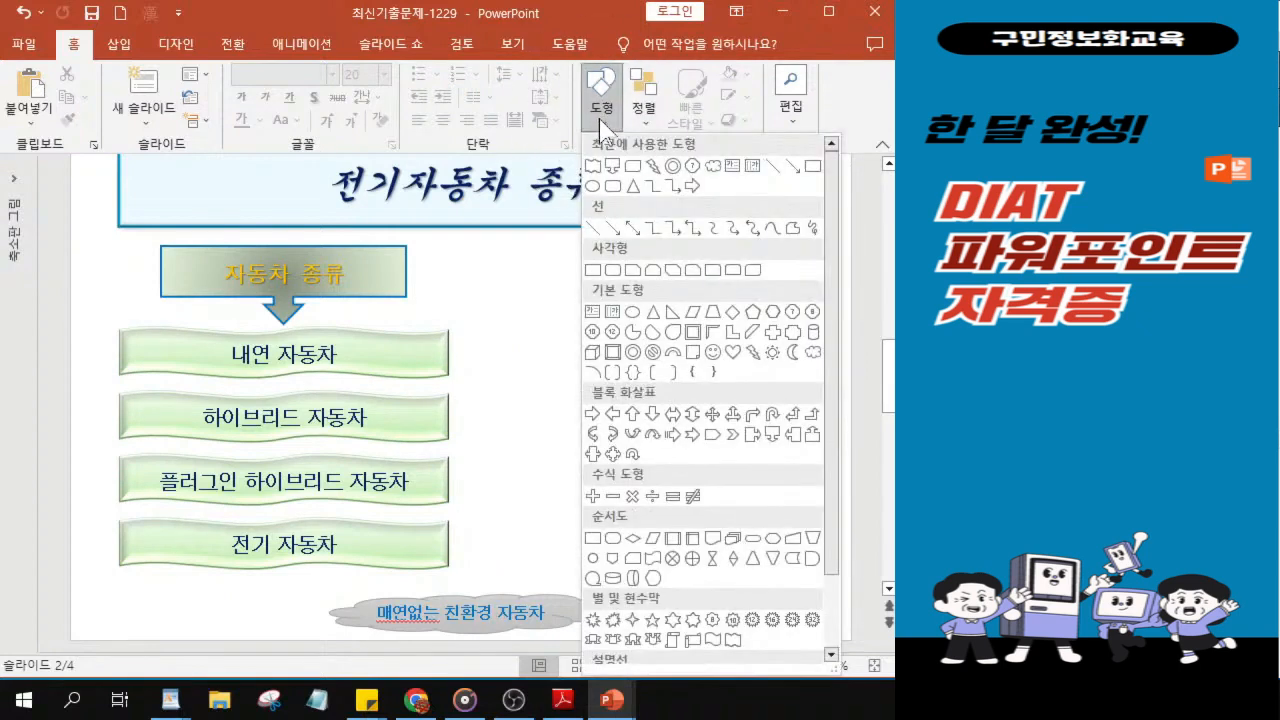
key("ctrl")
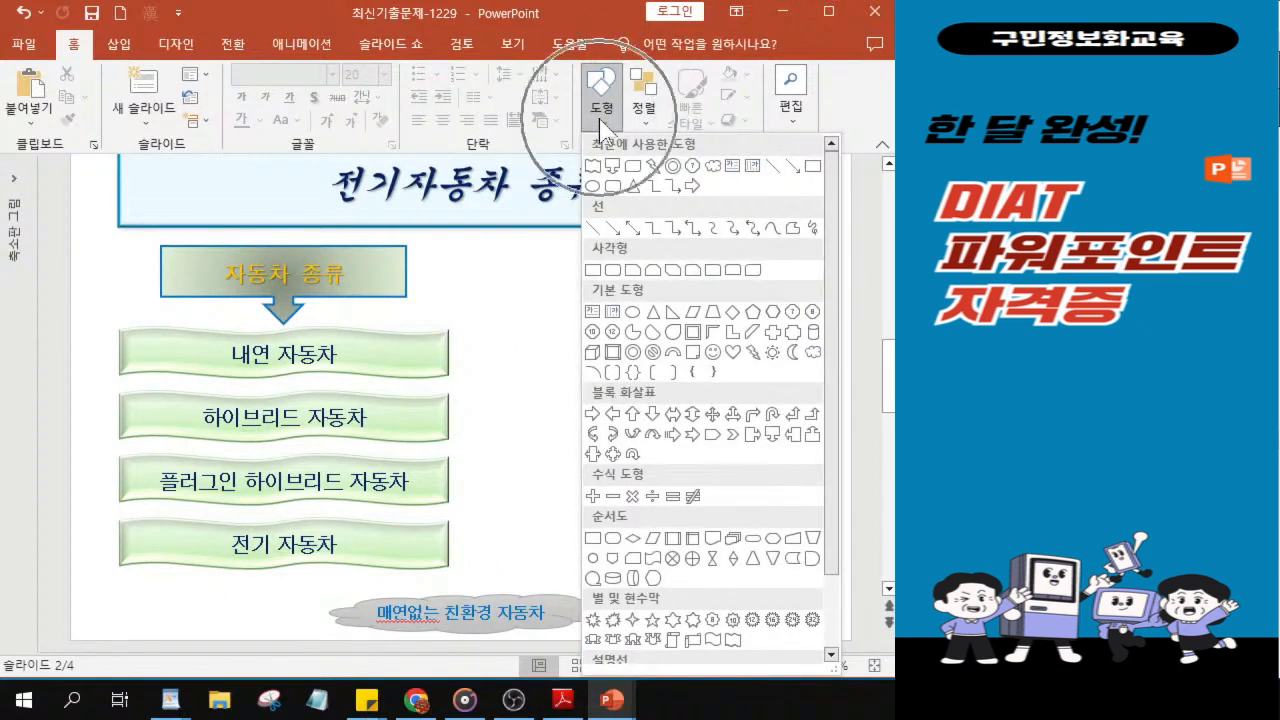
left_click_drag(828, 408, 836, 540)
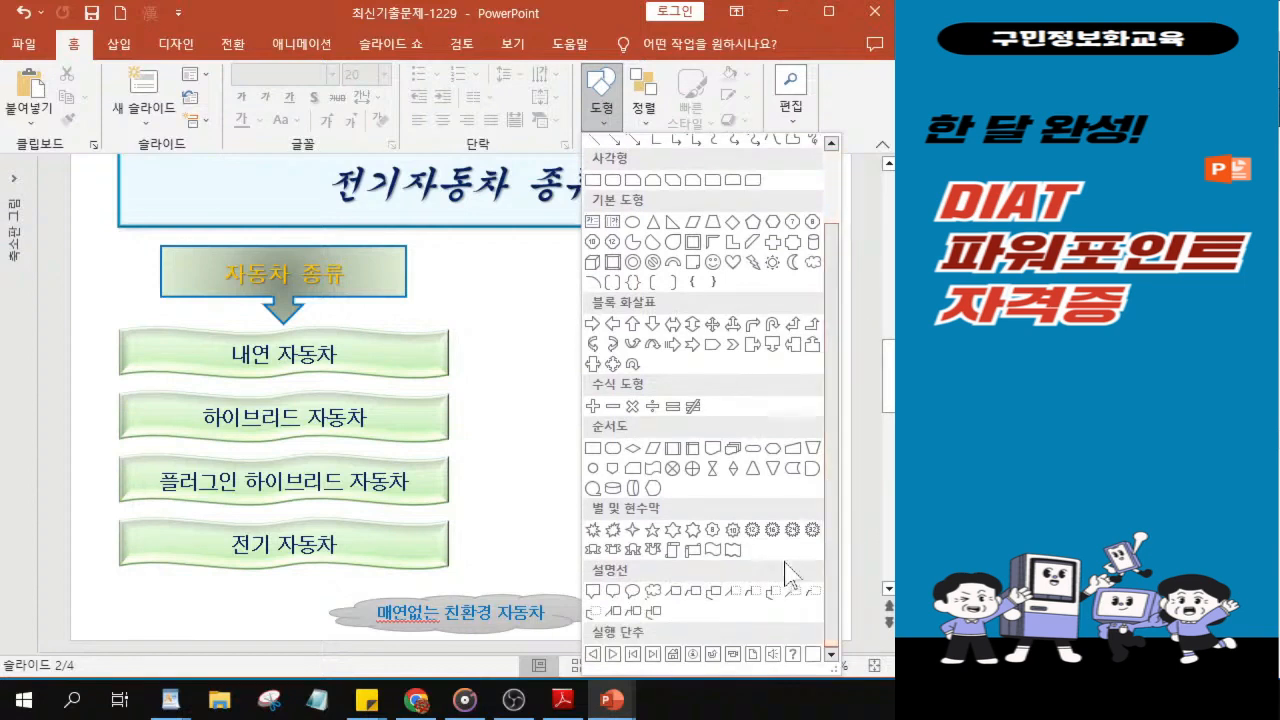
left_click(653, 654)
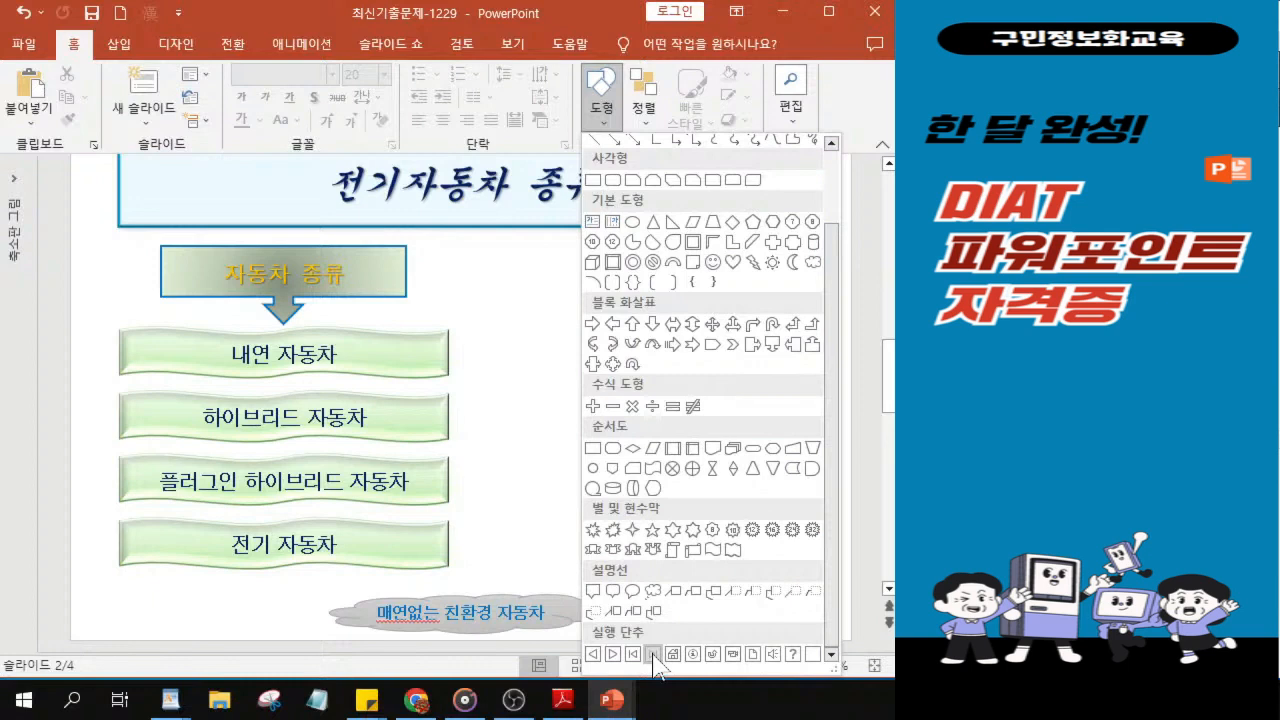
left_click(653, 654)
left_click(653, 654)
left_click(653, 654)
left_click(653, 654)
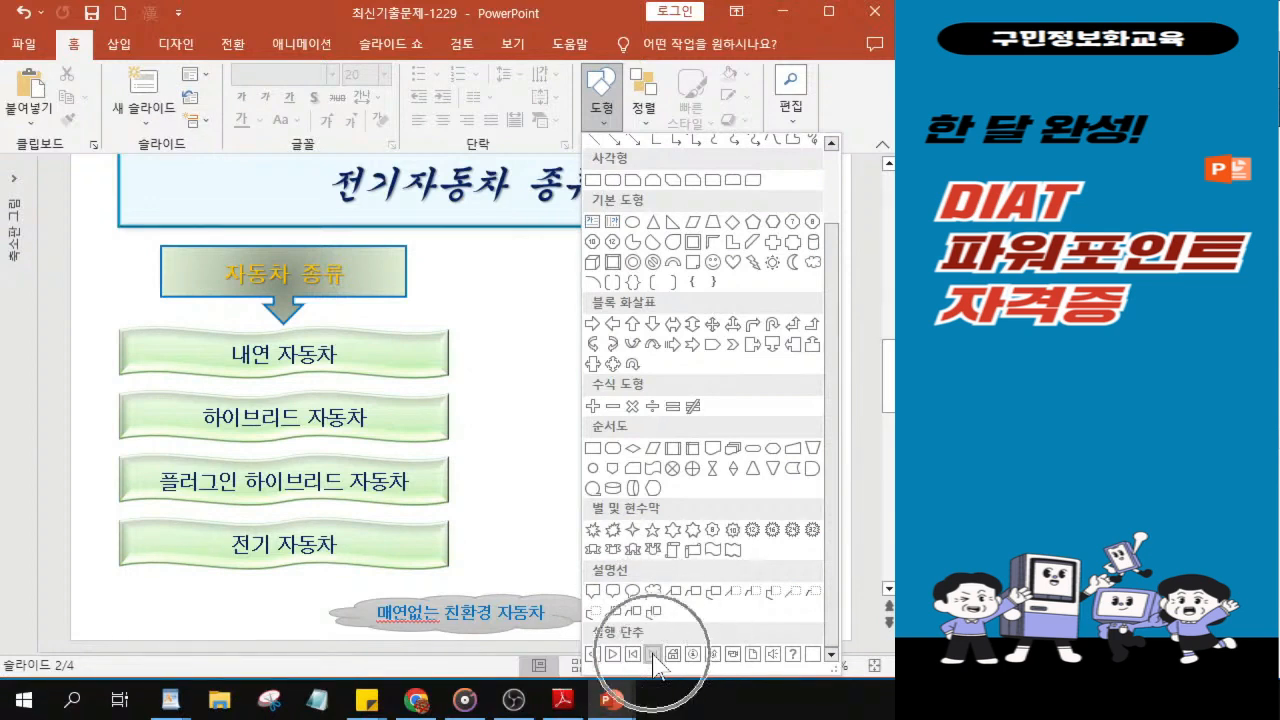
key("ctrl")
key("ctrl")
key("ctrl")
left_click(653, 654)
key("ctrl")
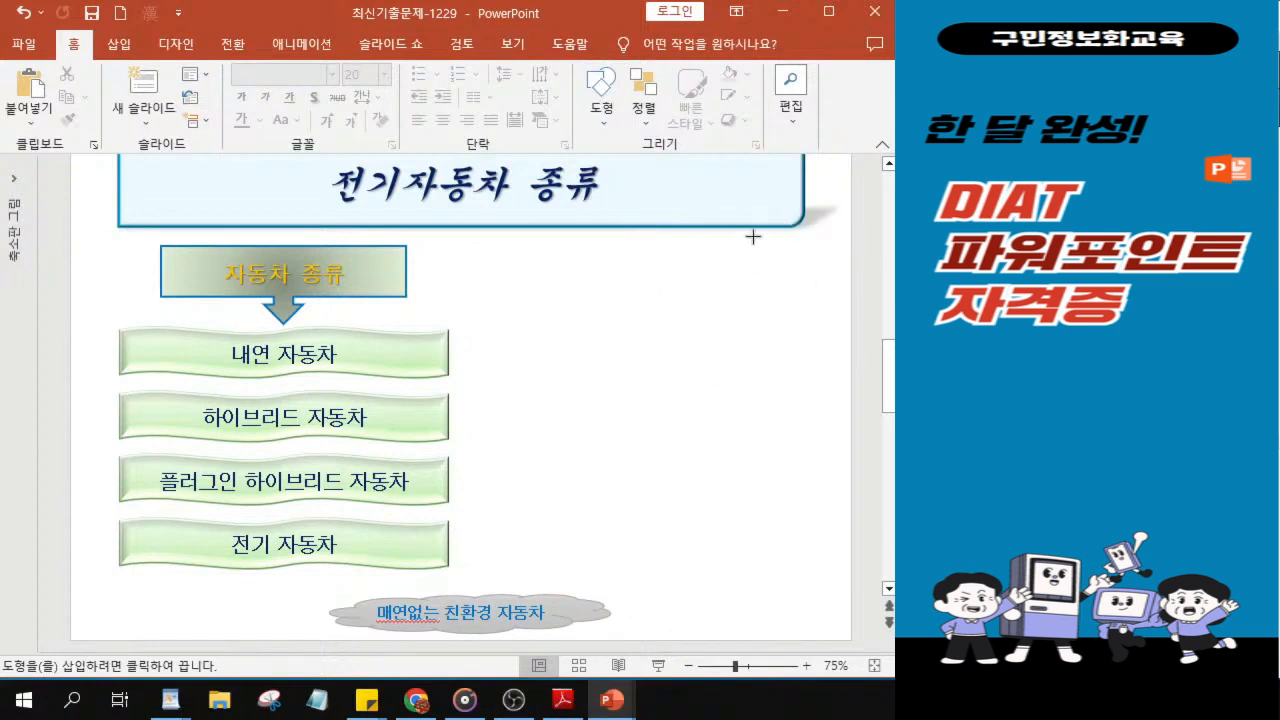
left_click_drag(762, 238, 809, 275)
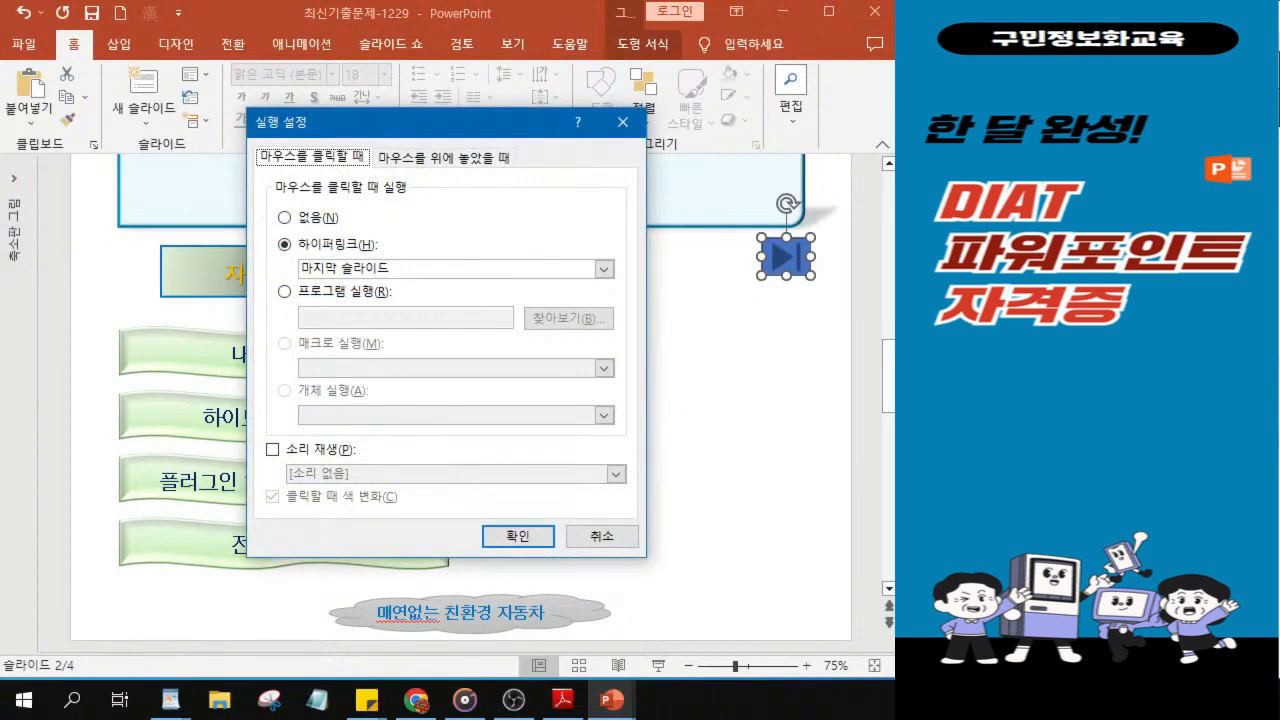
key("alt+Tab")
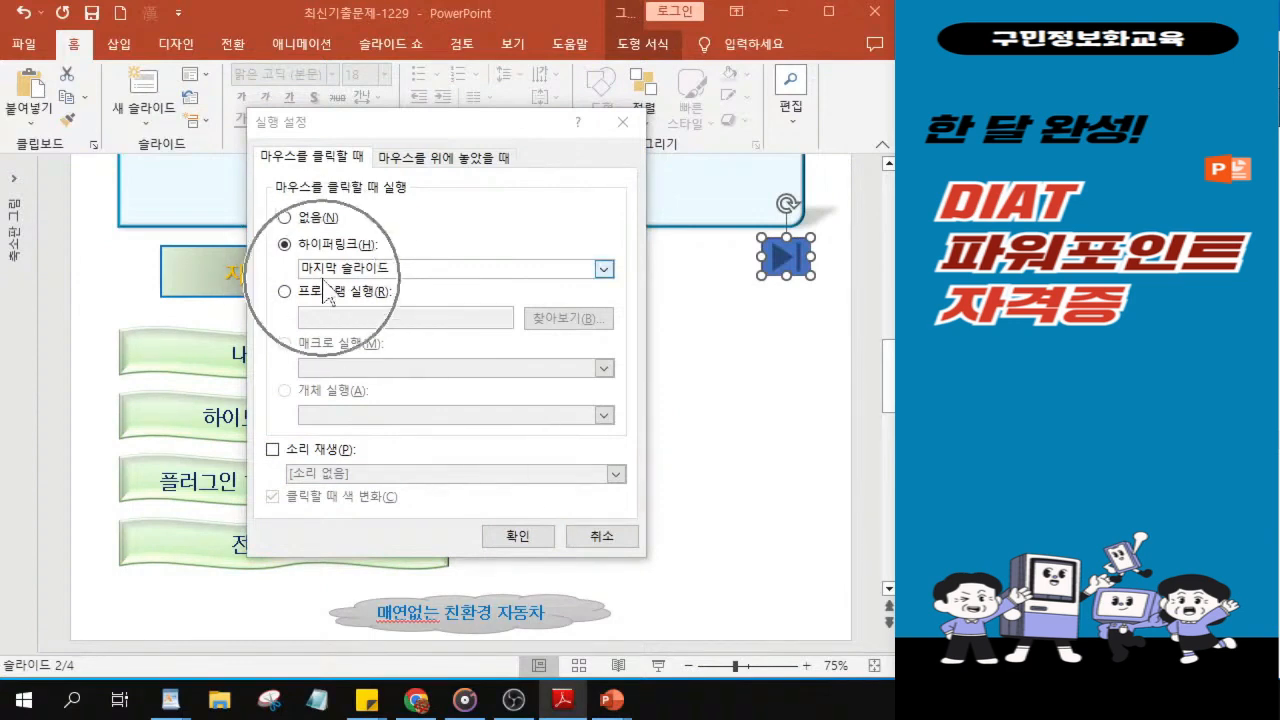
left_click(530, 539)
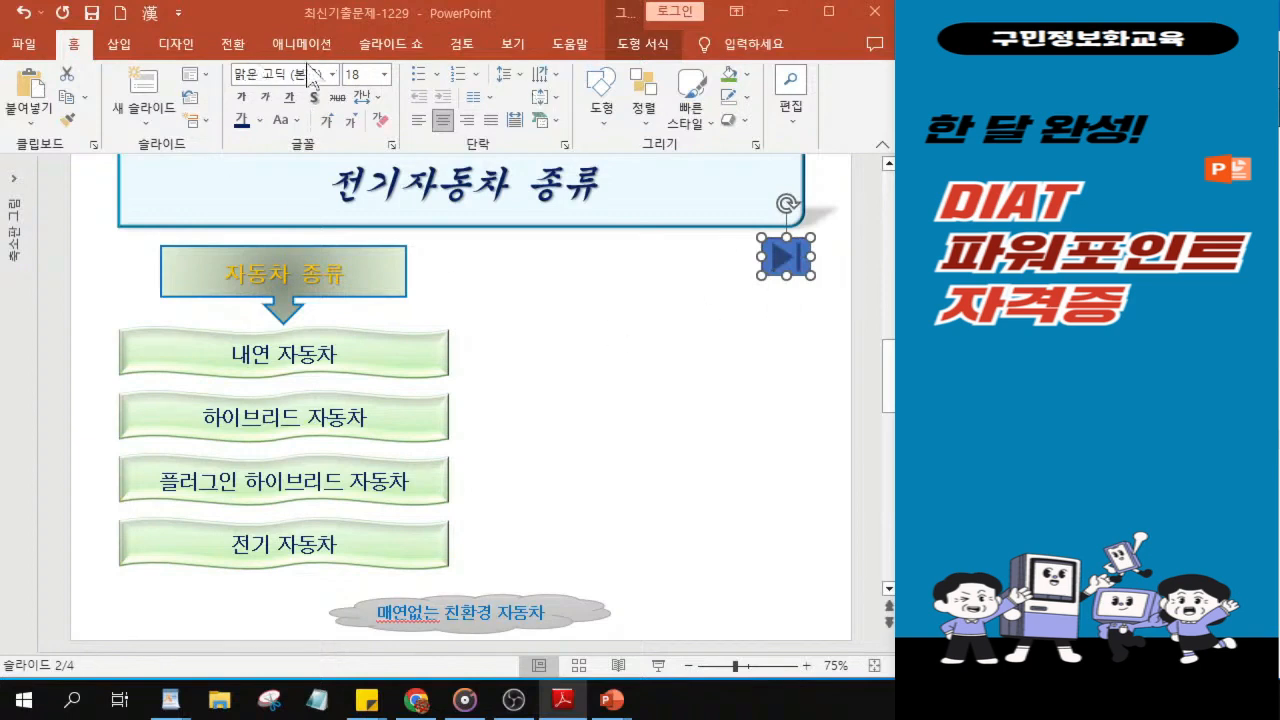
Step: Apply the light gold theme style from the fourth row of shape styles to the action button
left_click(630, 44)
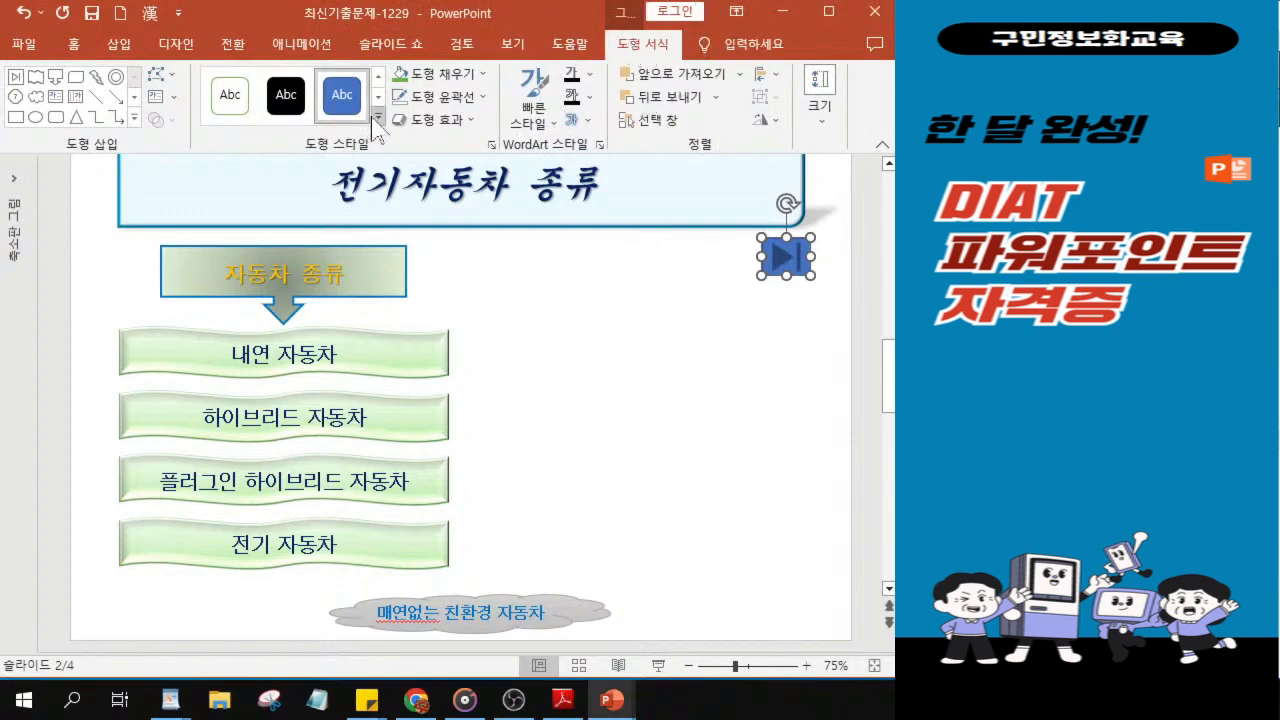
key("ctrl")
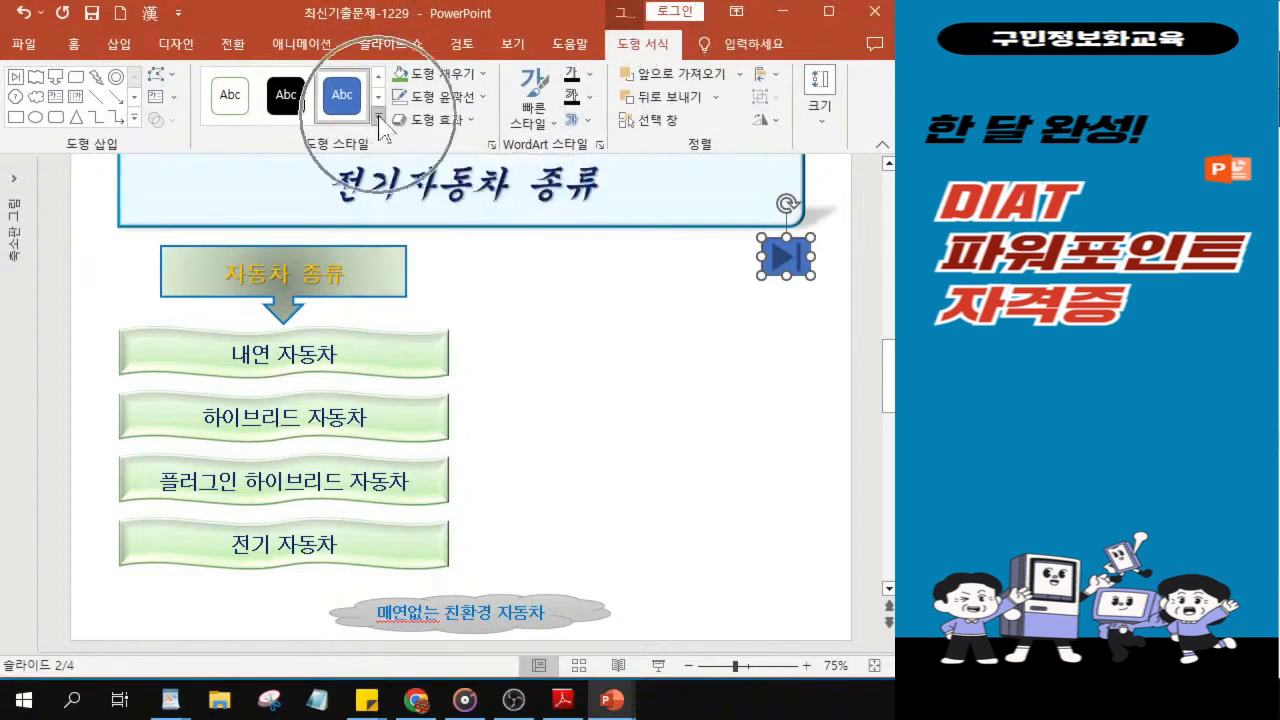
left_click(379, 119)
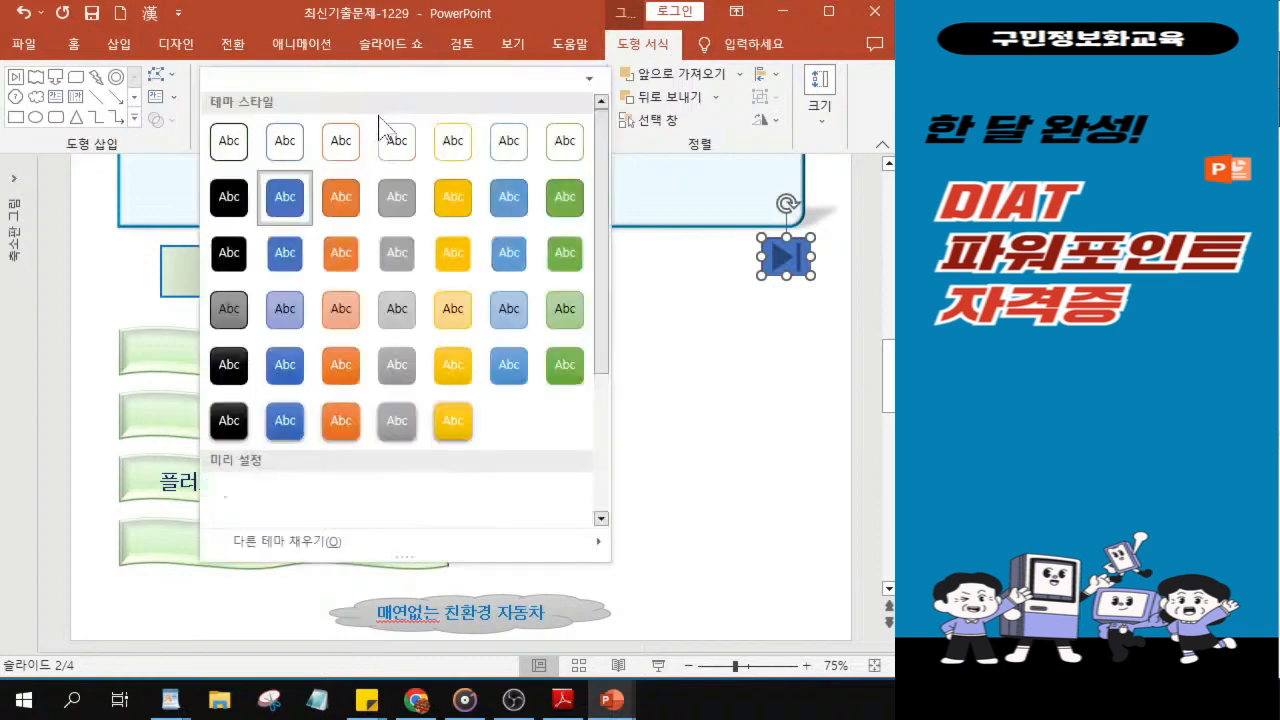
left_click(451, 320)
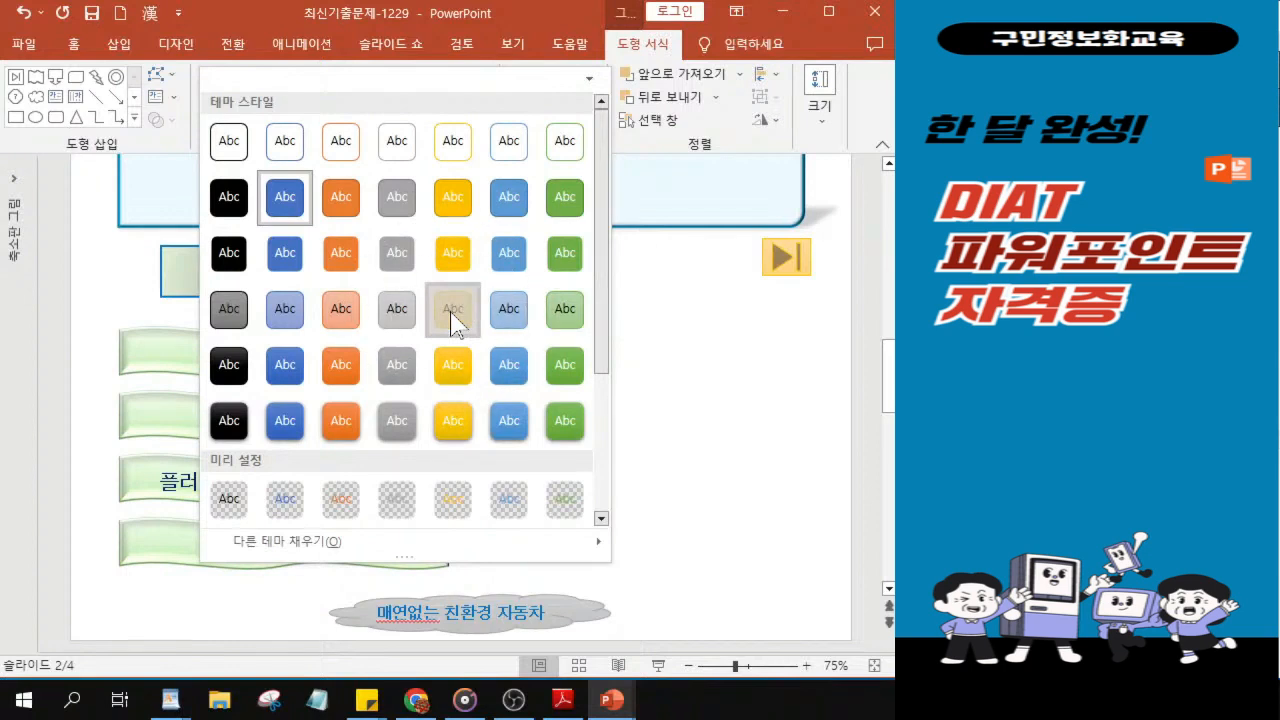
left_click(451, 320)
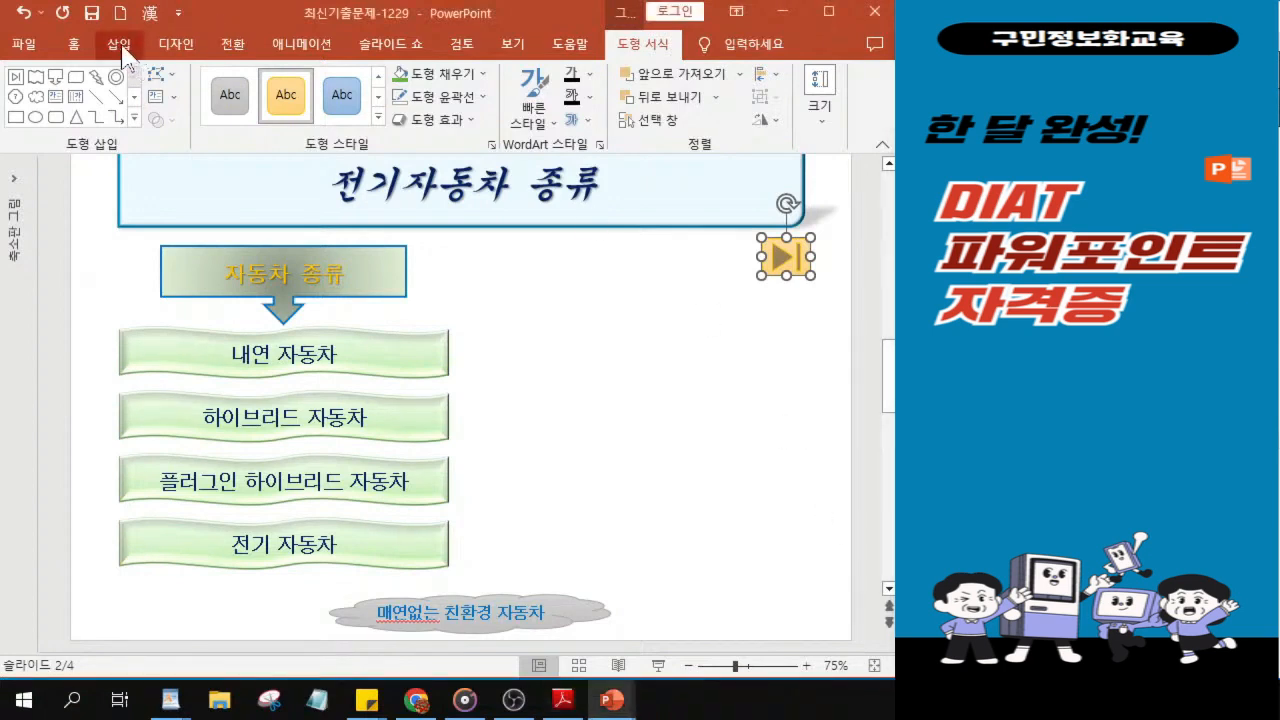
Step: Insert a 방사 주기형 SmartArt graphic from the 주기형 category on slide 2
left_click(119, 45)
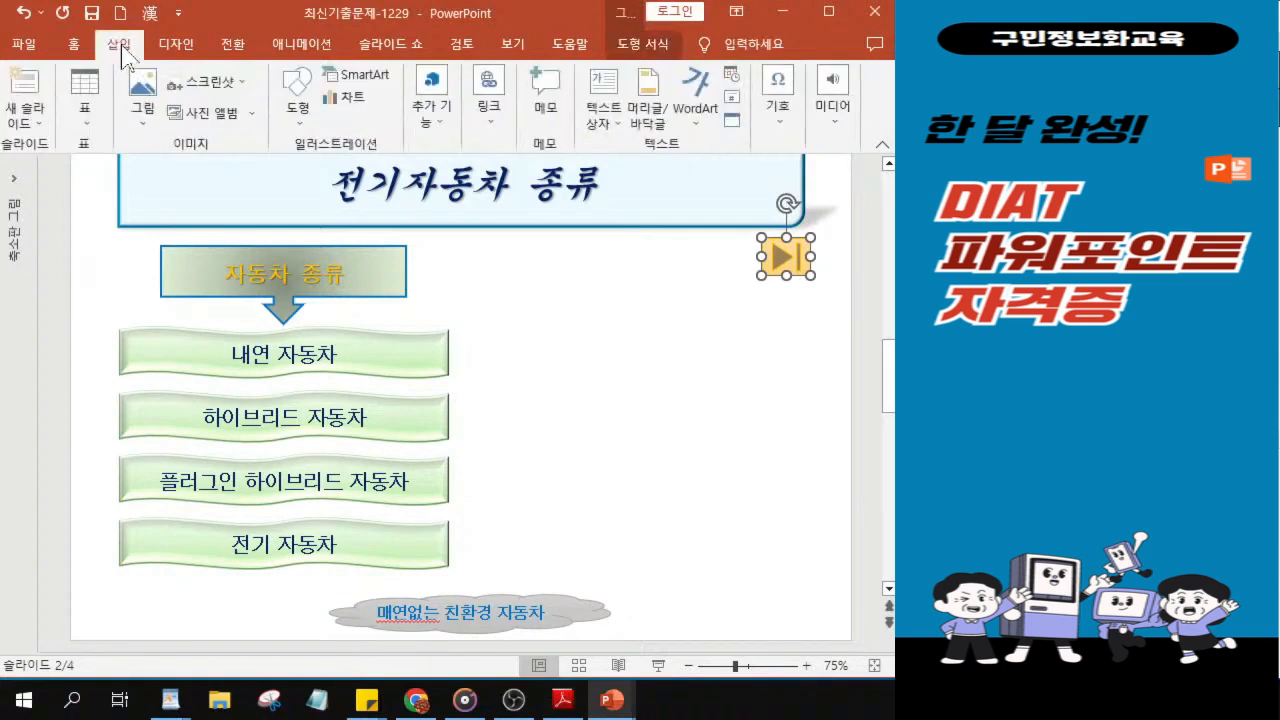
left_click(348, 80)
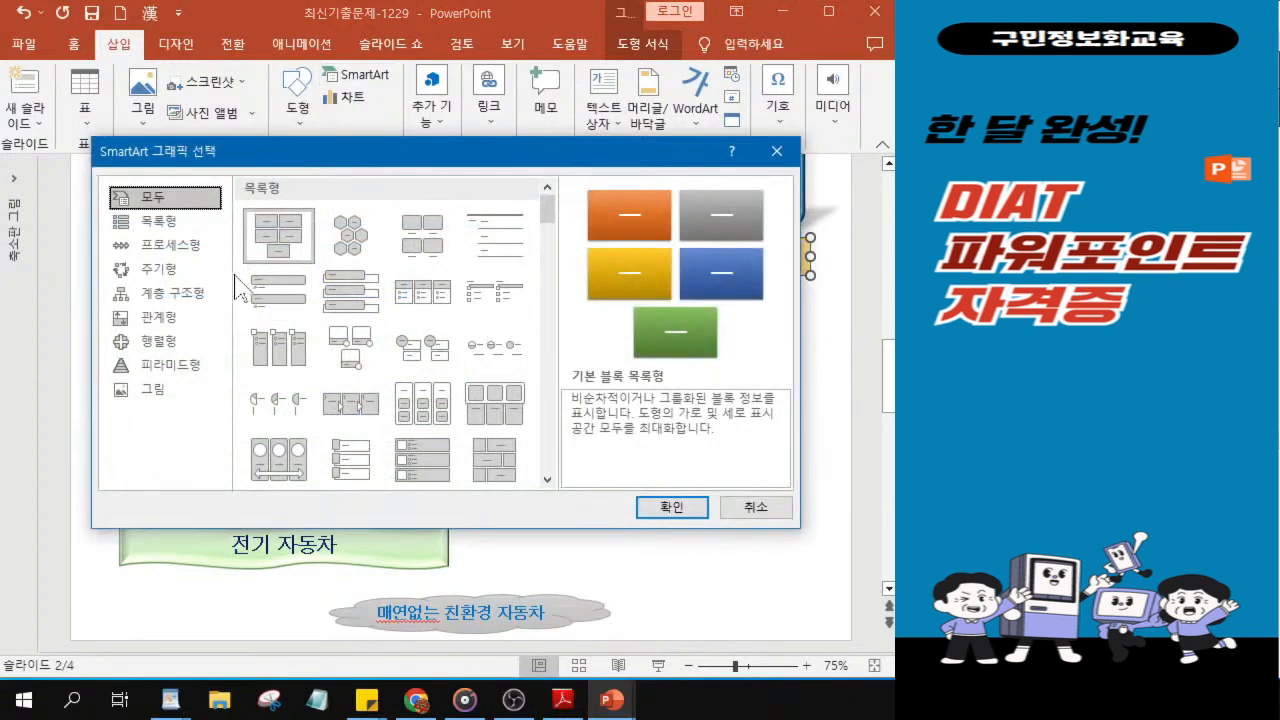
left_click(162, 270)
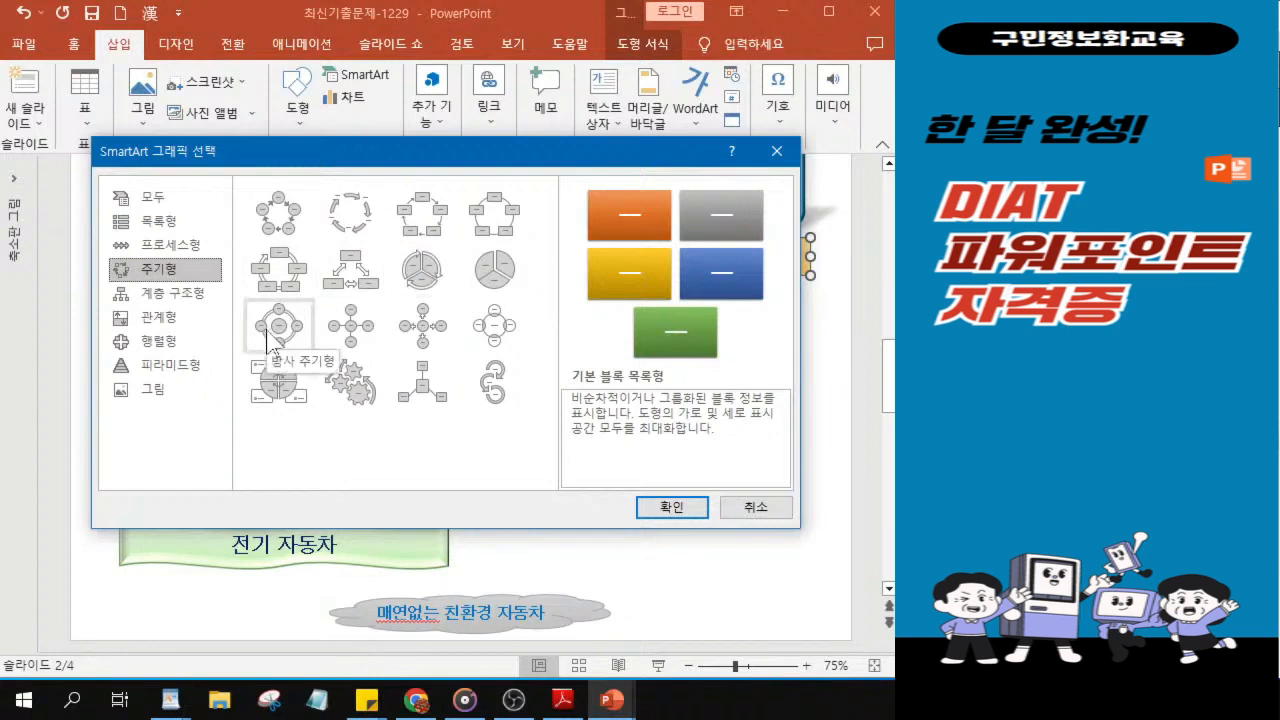
left_click(287, 336)
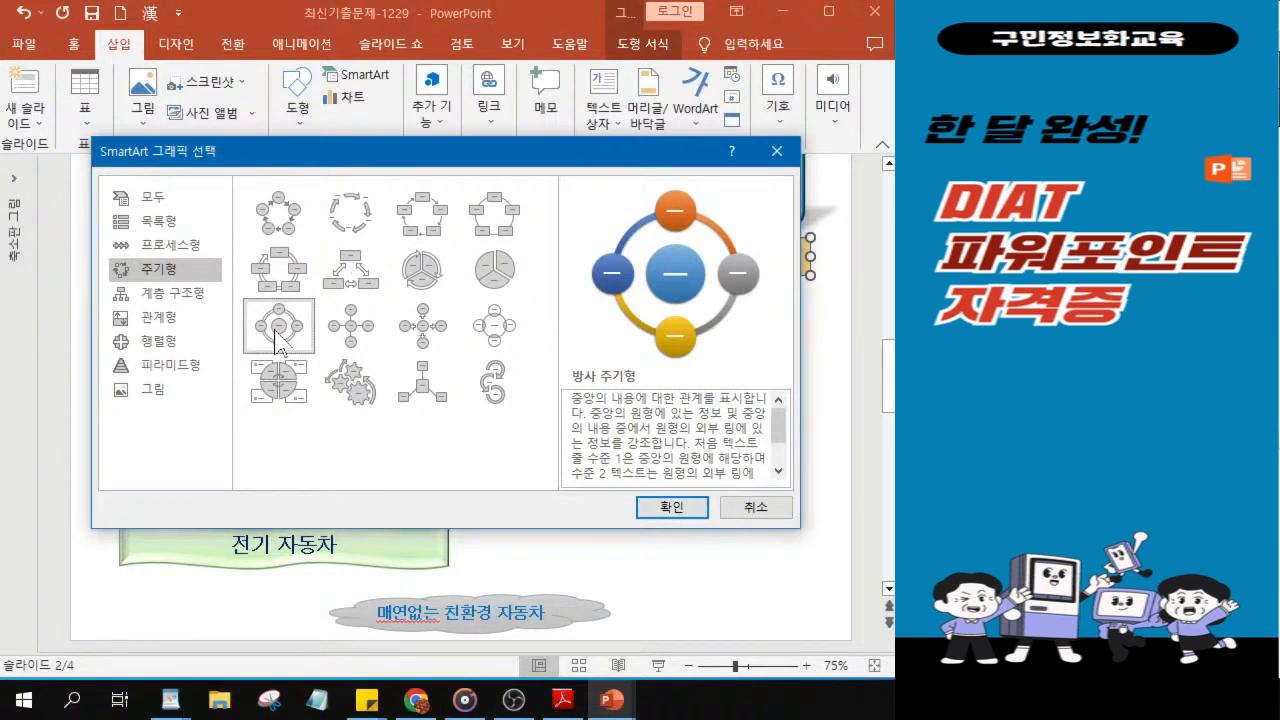
left_click(275, 333)
left_click(275, 333)
left_click(275, 333)
left_click(275, 333)
left_click(275, 333)
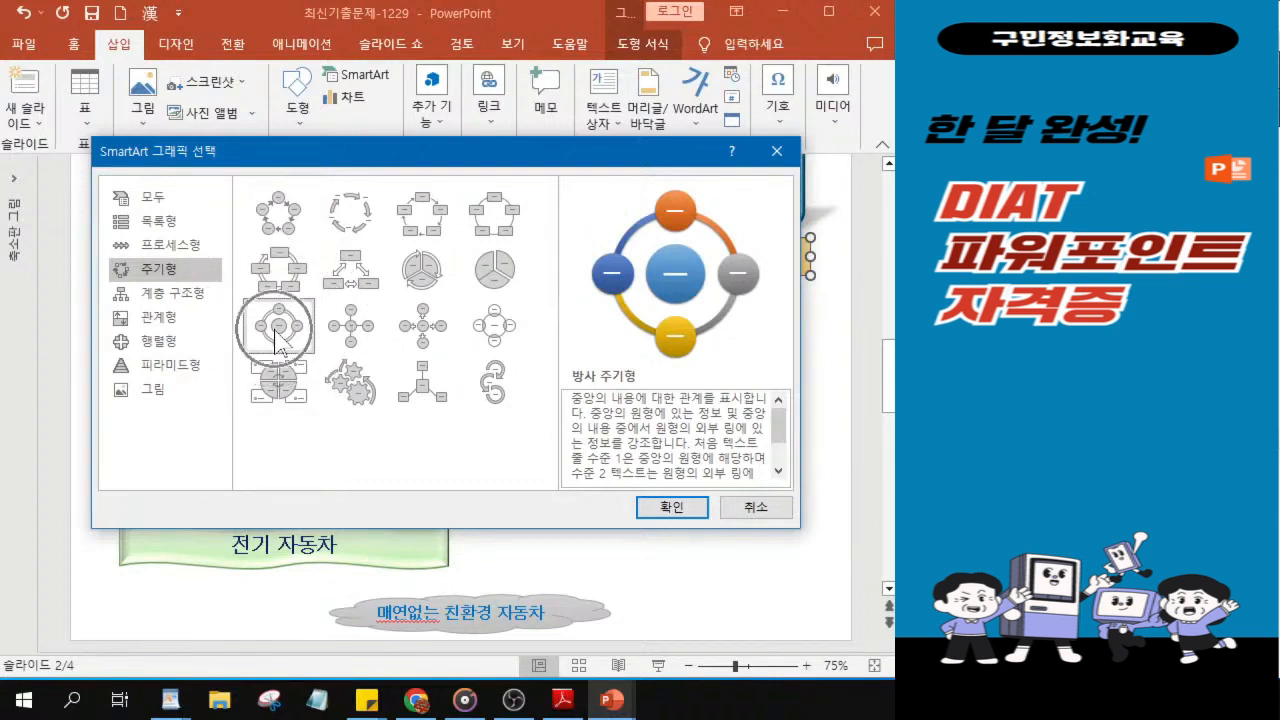
left_click(681, 509)
left_click(681, 509)
left_click(681, 509)
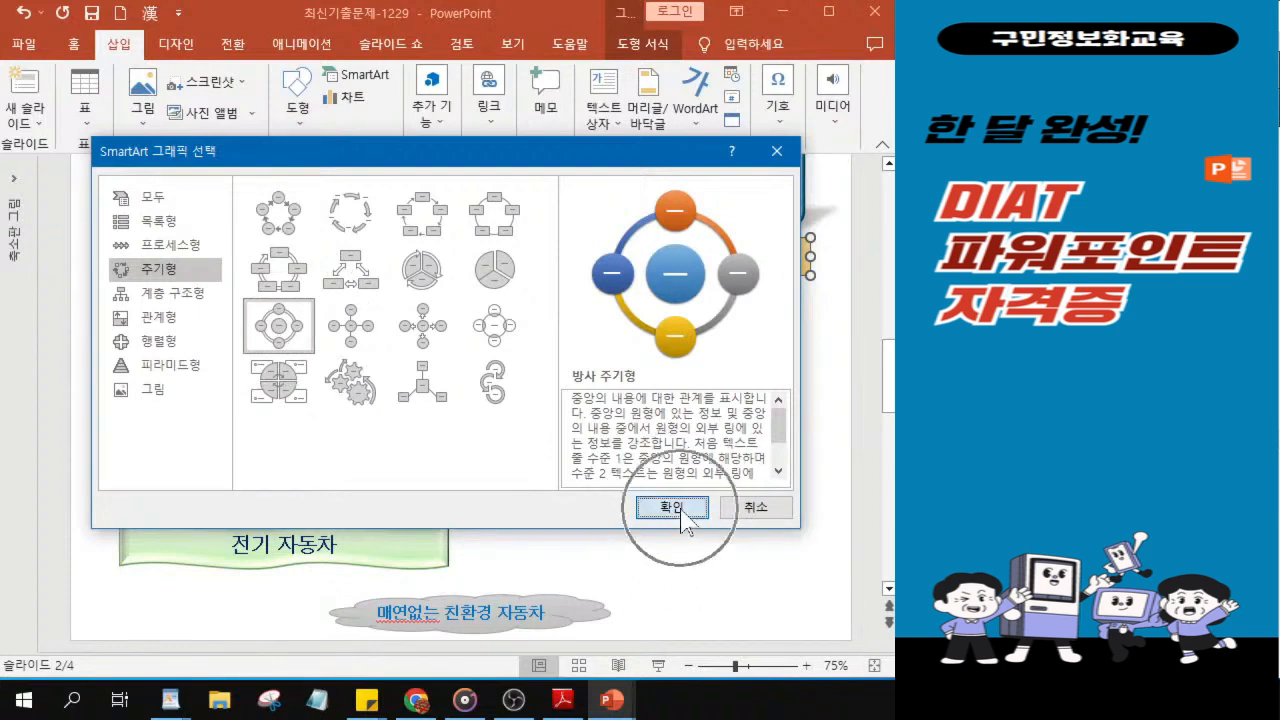
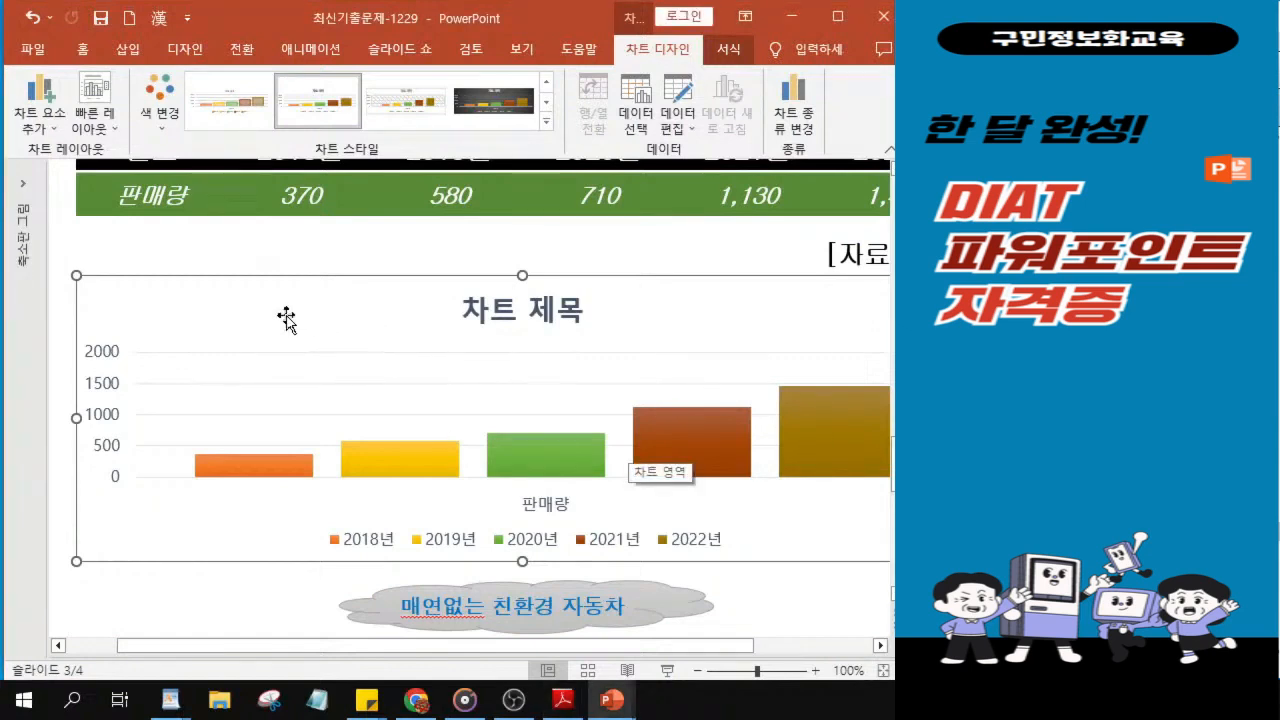
Step: Set all text of the sales chart on slide 3 to bold 굴림 at size 18
left_click(88, 52)
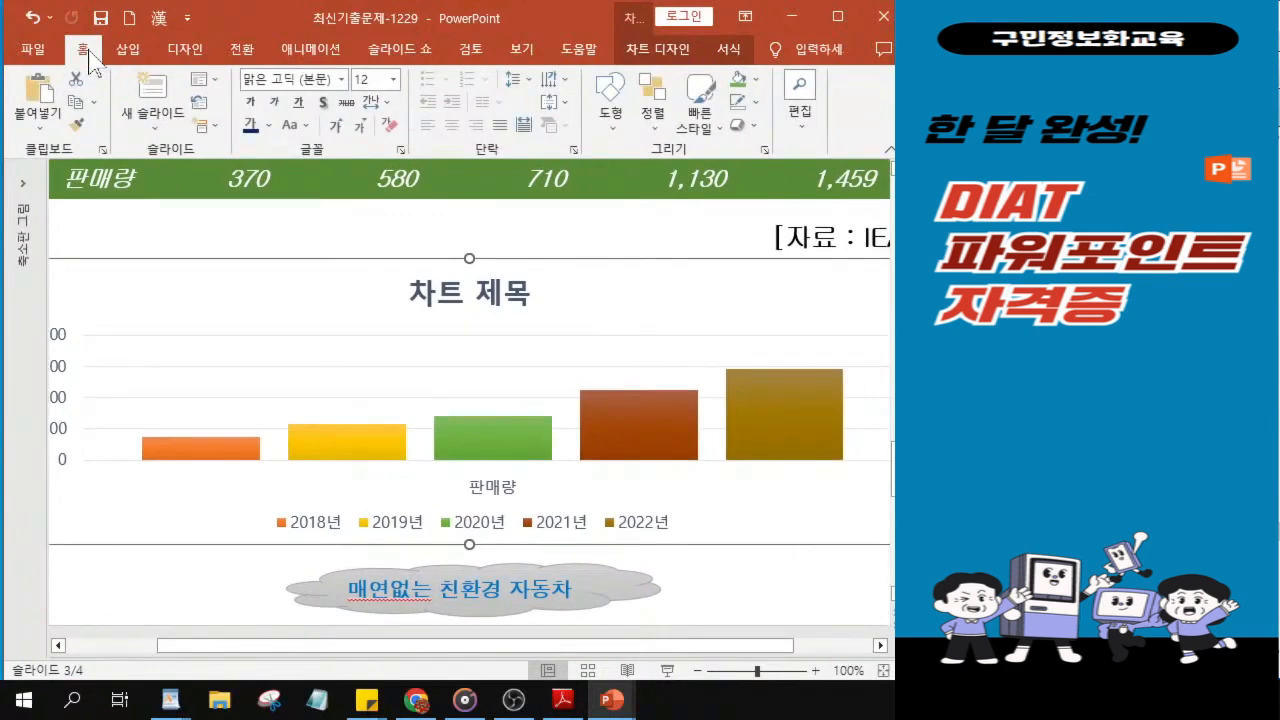
left_click(341, 79)
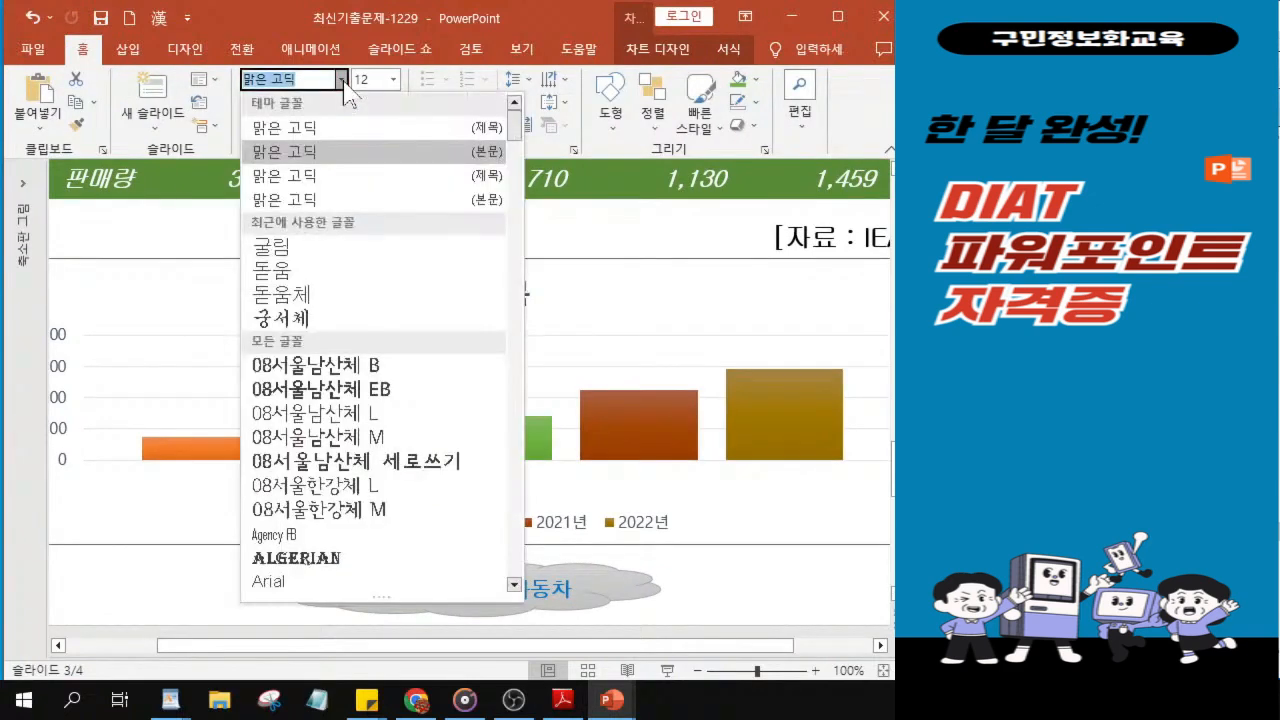
left_click(268, 248)
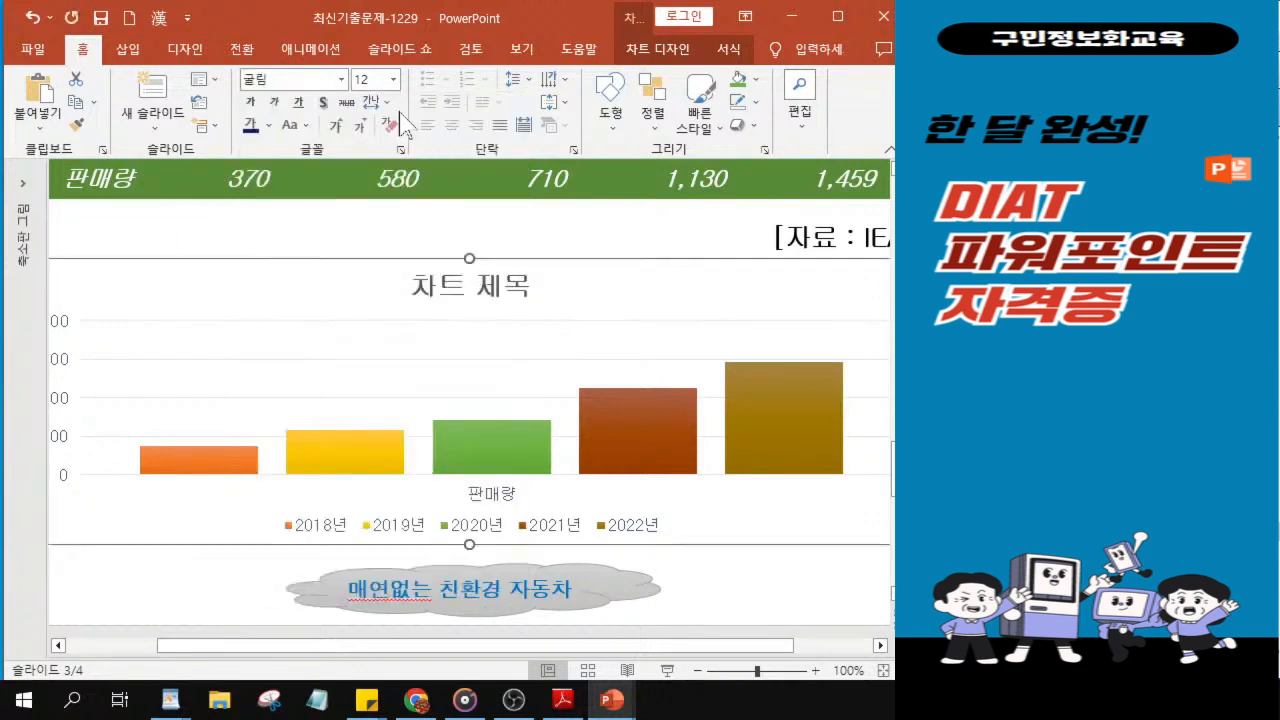
left_click(368, 79)
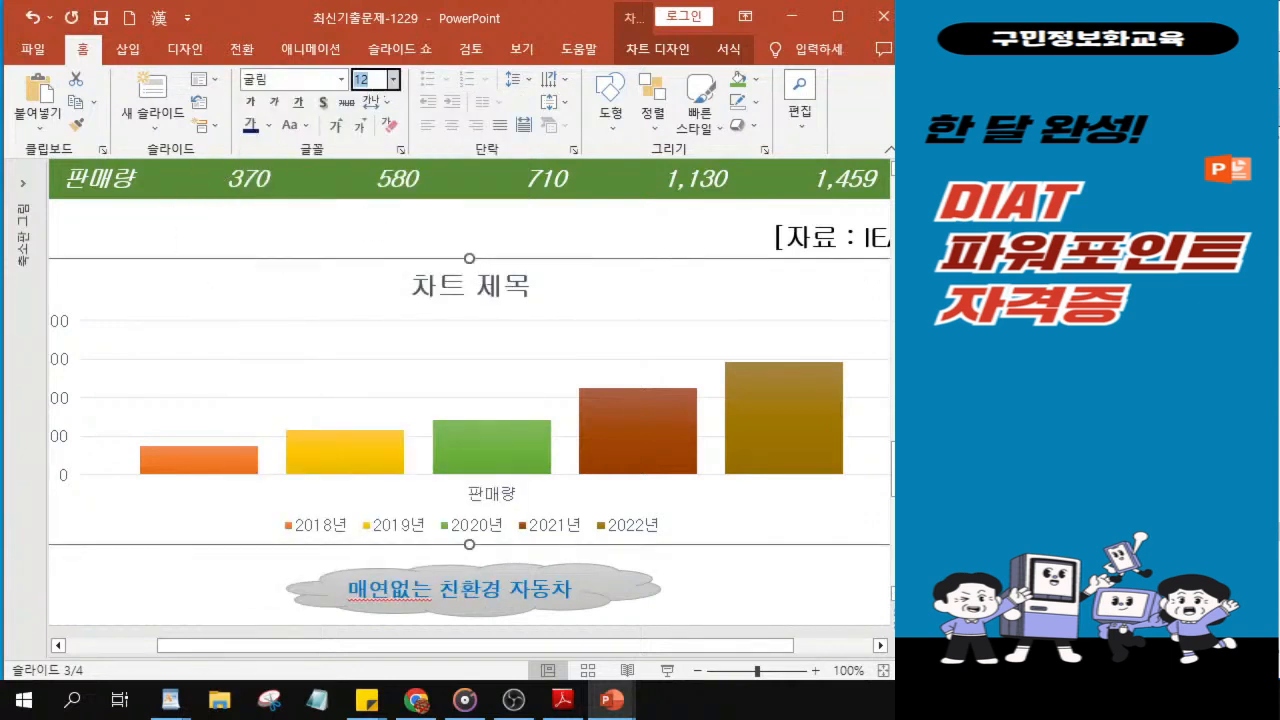
type("18")
key("Return")
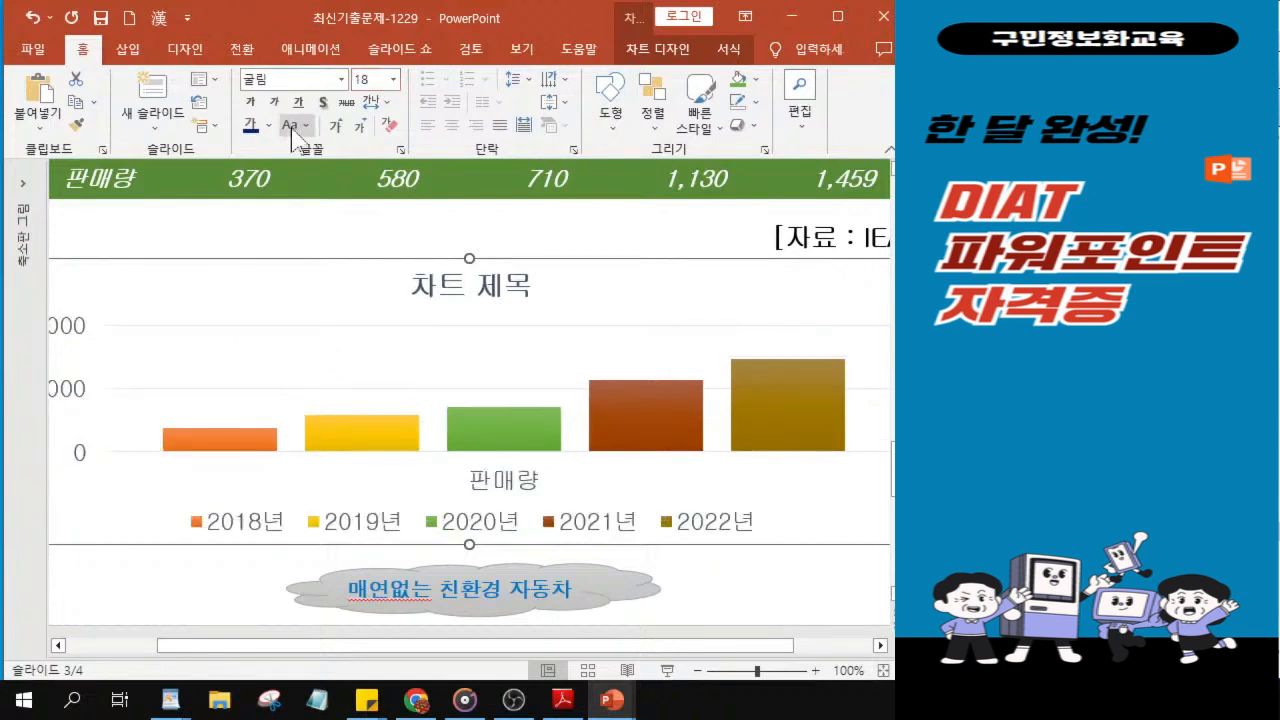
left_click_drag(655, 646, 580, 650)
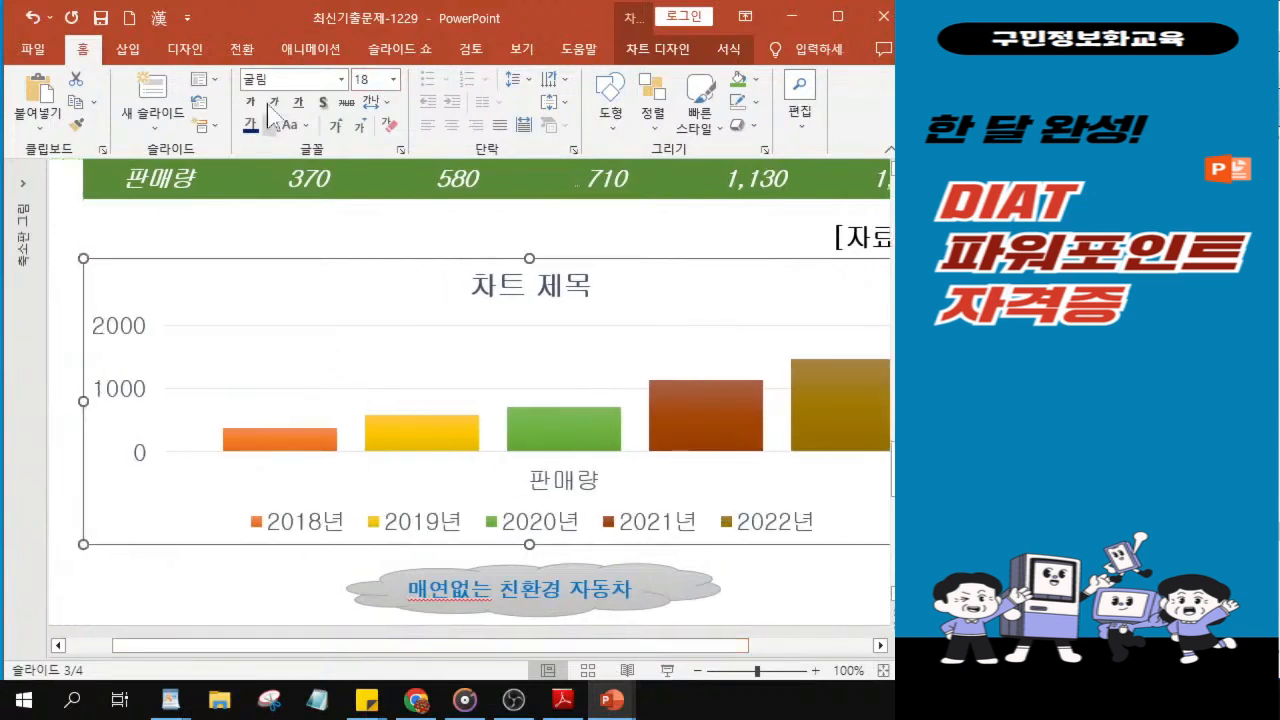
left_click(255, 110)
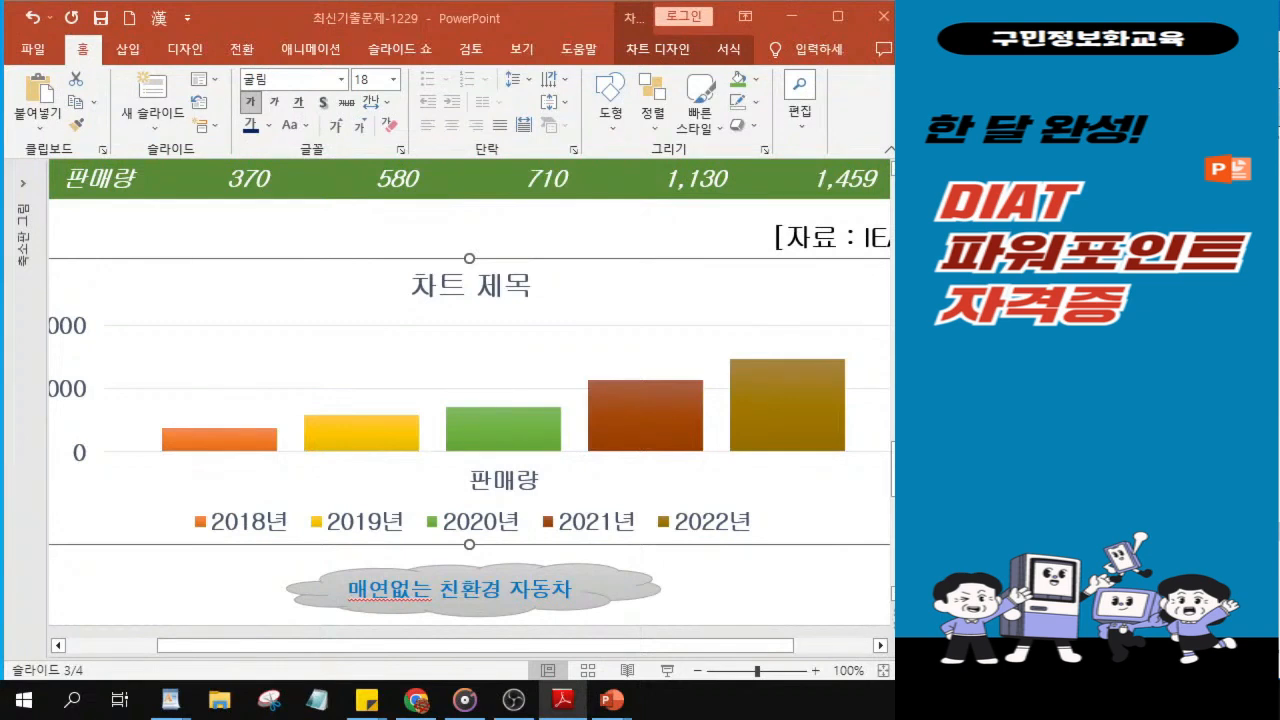
Step: Make the legend of the sales chart italic and set its font size to 16
left_click(418, 522)
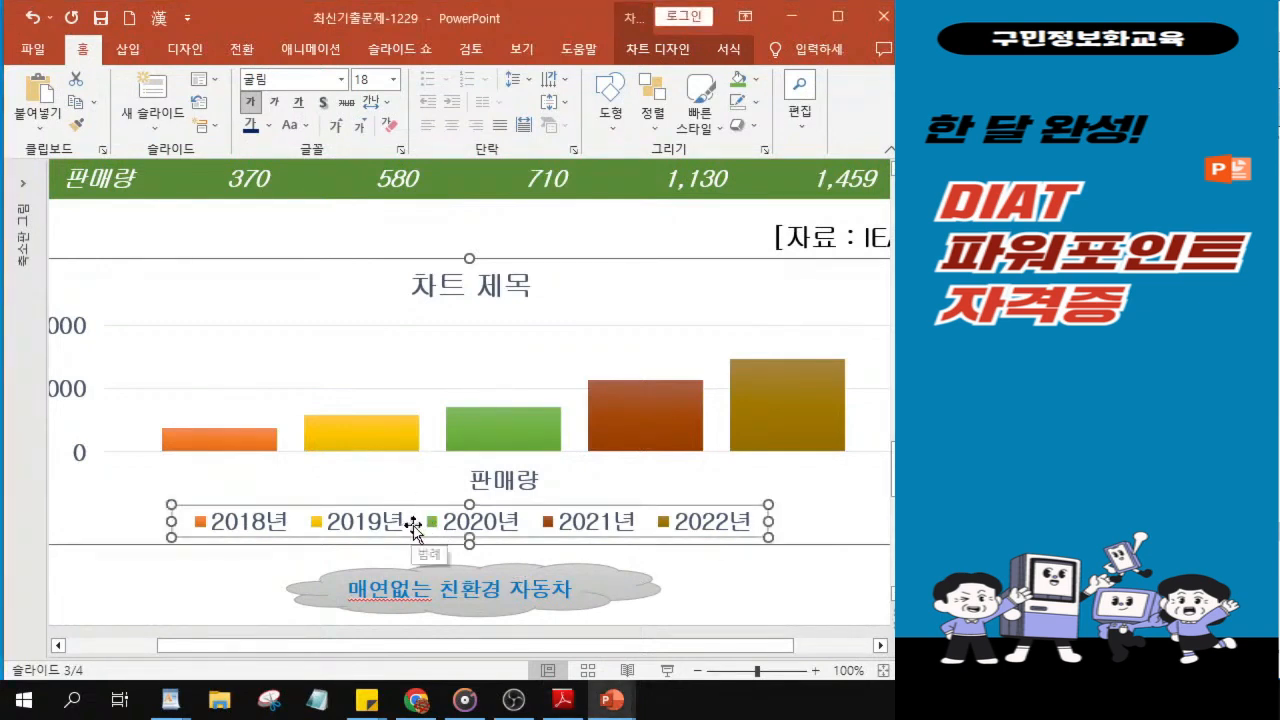
left_click(277, 103)
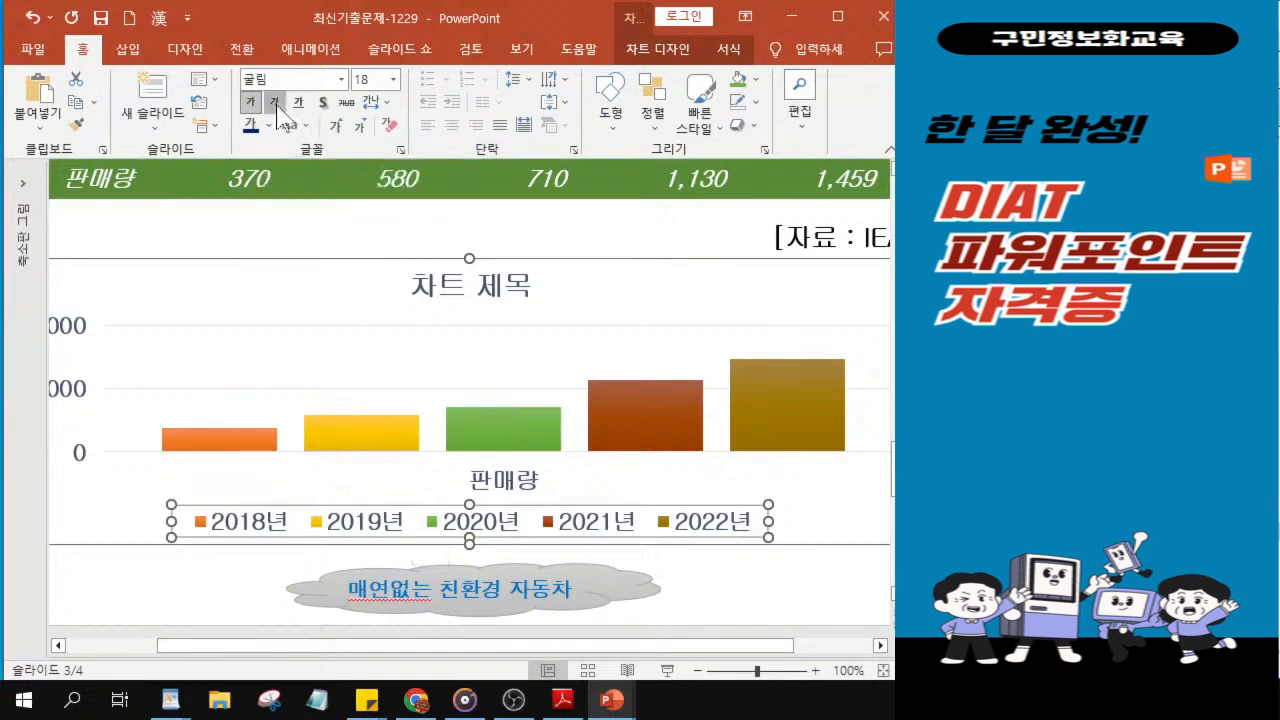
left_click(366, 80)
type("16")
key("Return")
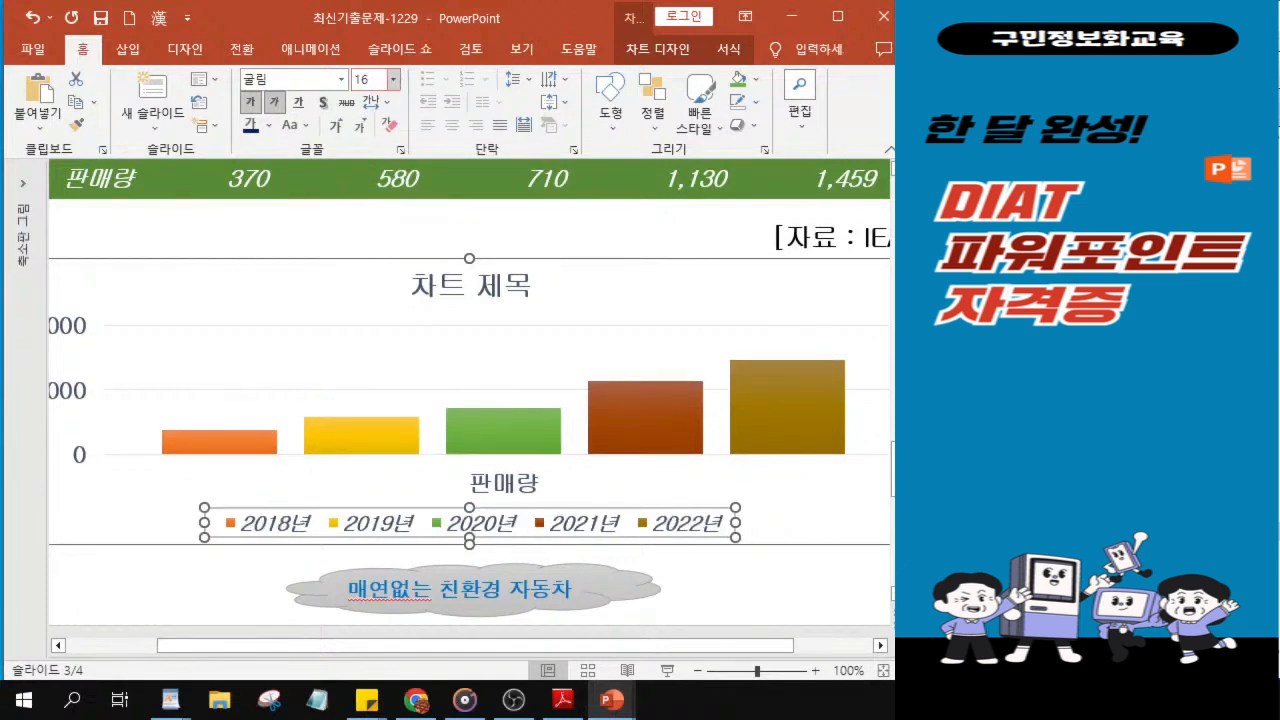
left_click(276, 103)
left_click(277, 104)
left_click(277, 104)
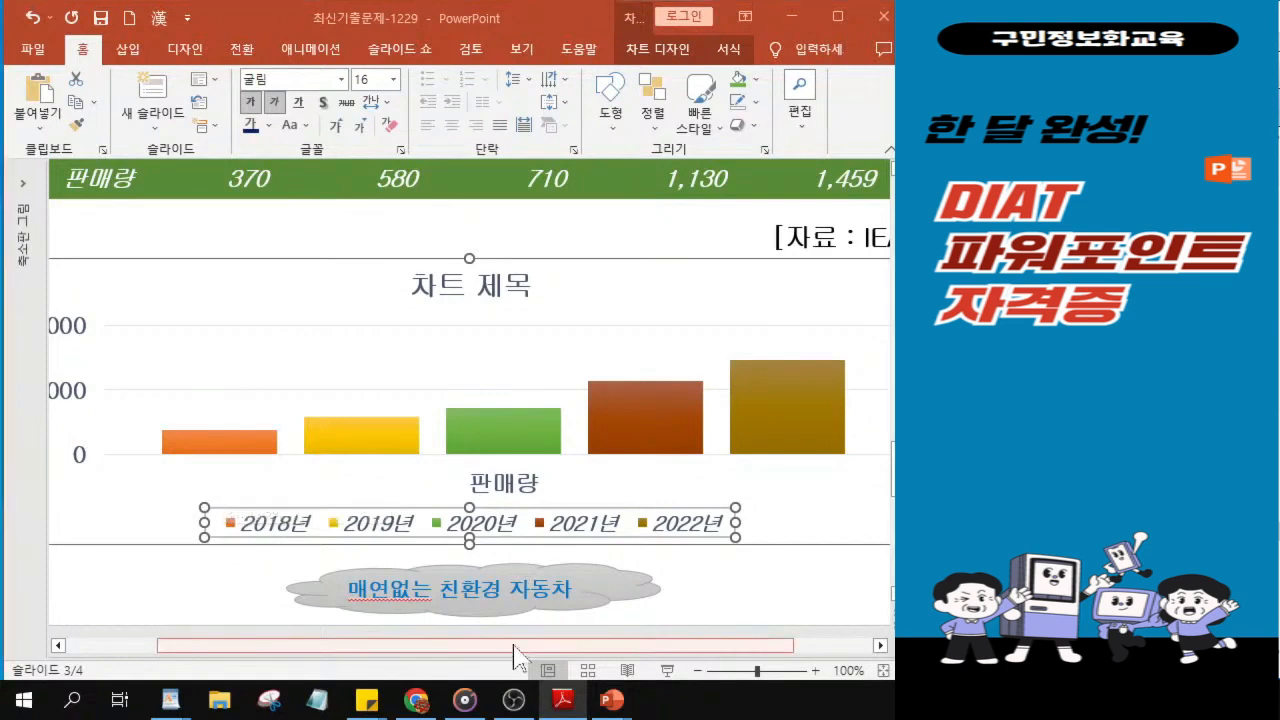
Step: Set the major unit (기본) of the chart's vertical value axis to 500
left_click_drag(430, 660, 367, 660)
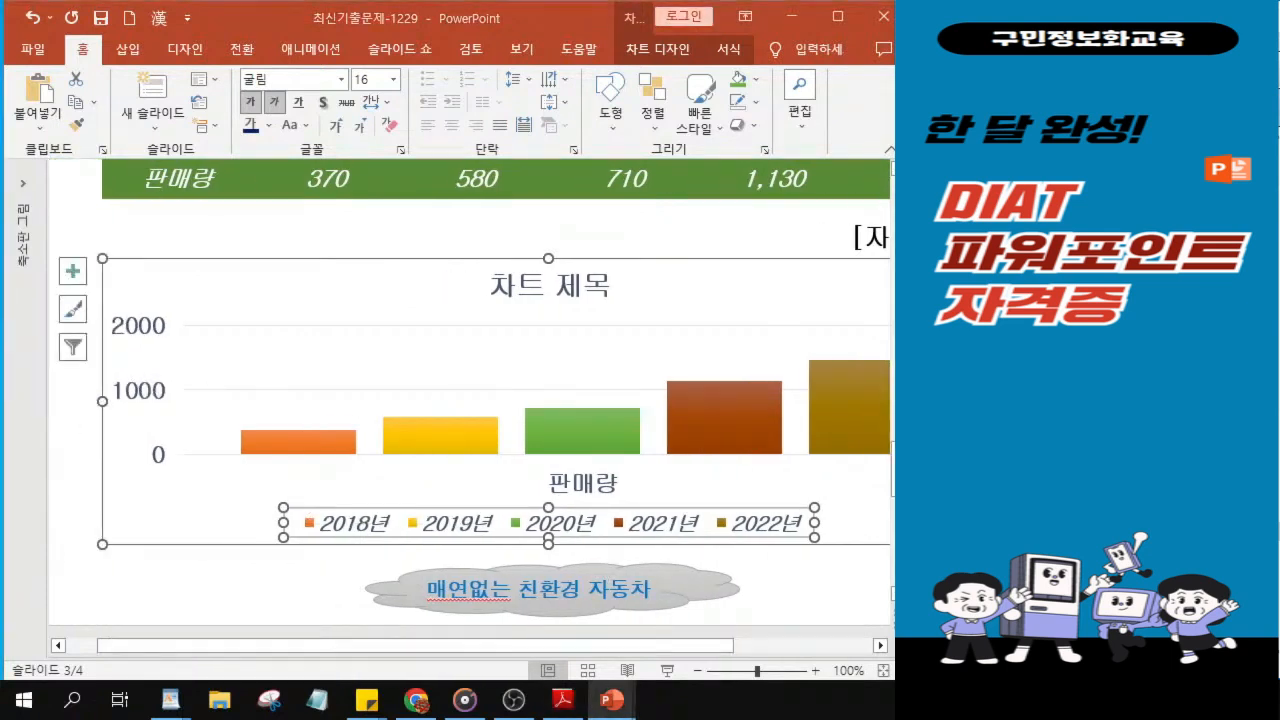
left_click(140, 401)
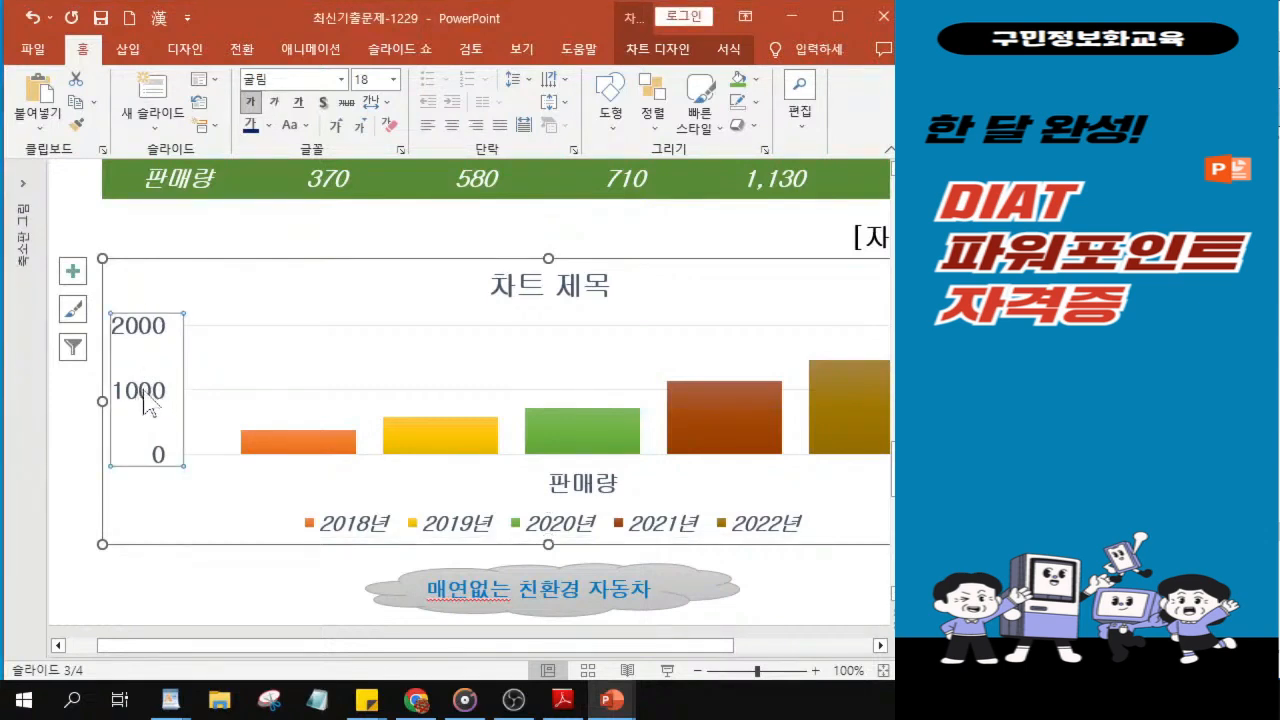
double_click(145, 401)
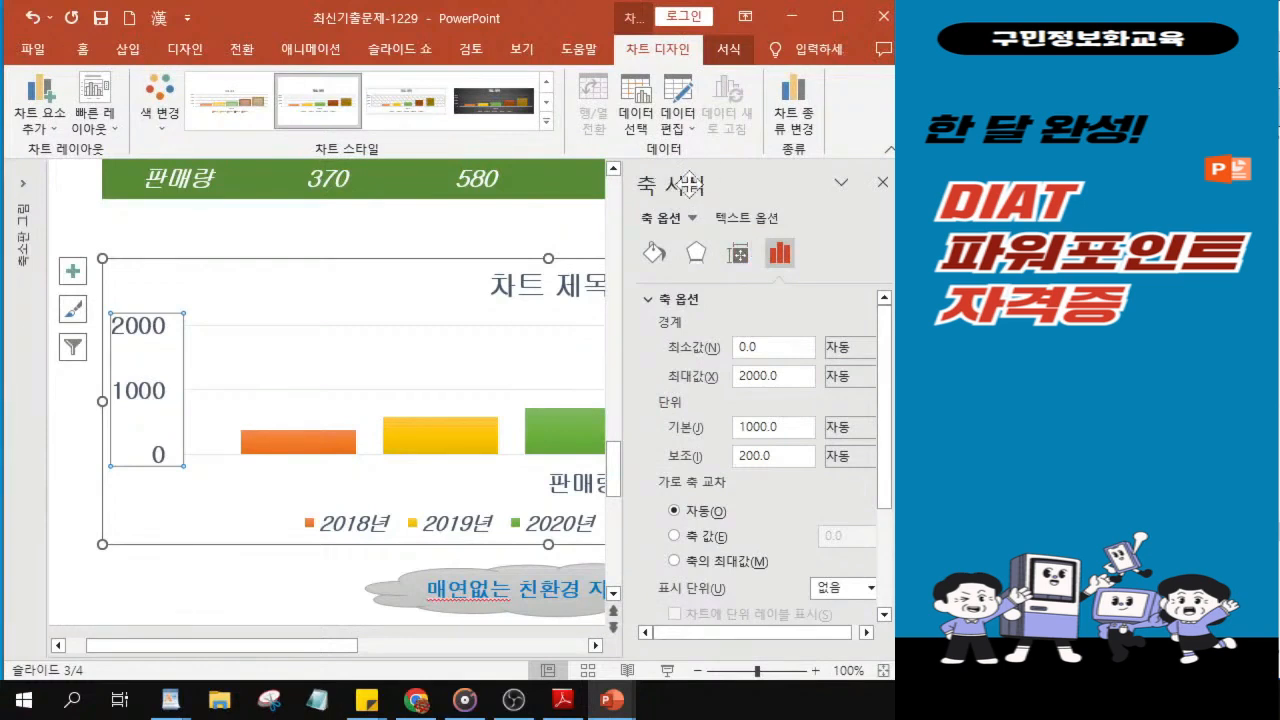
left_click(778, 427)
double_click(770, 427)
type("500")
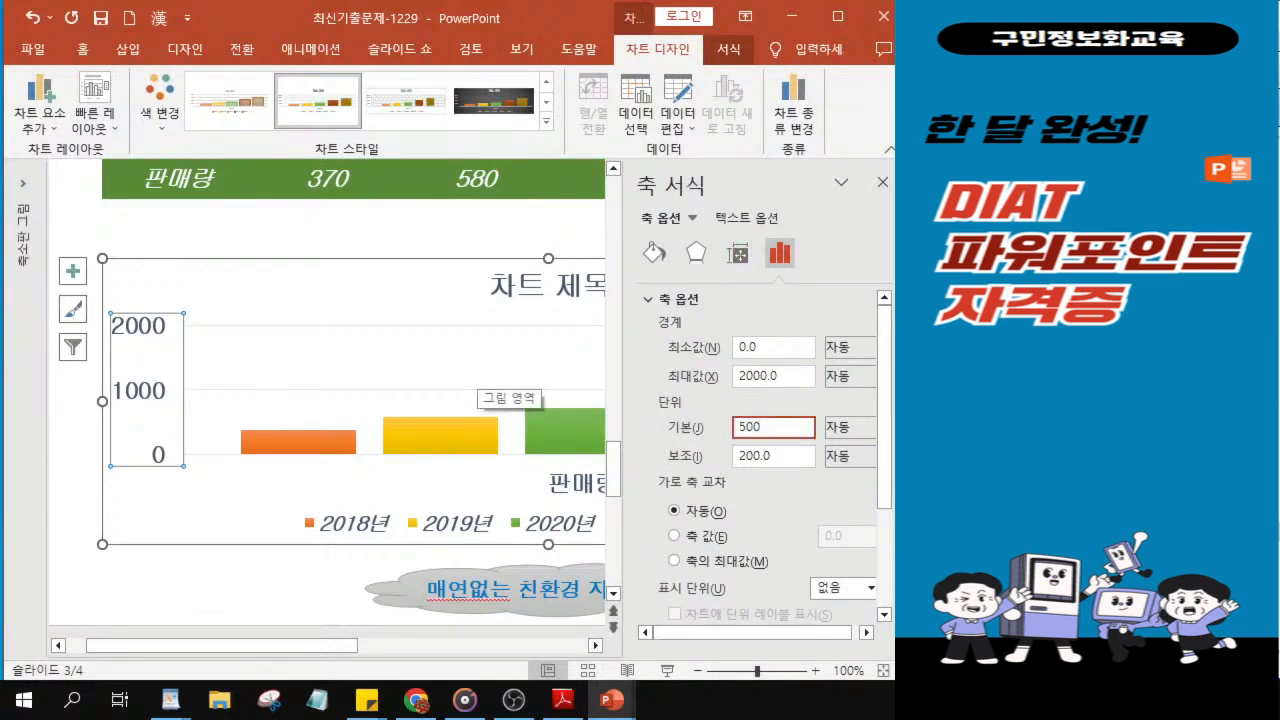
key("Return")
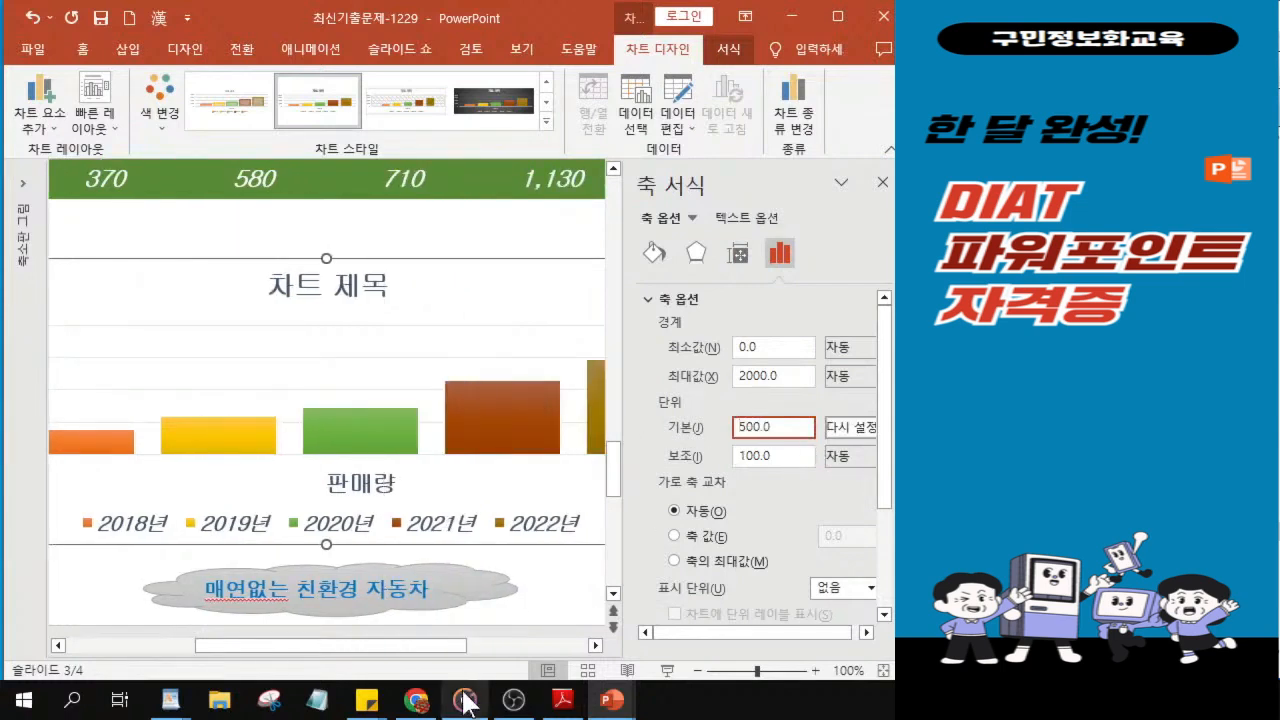
left_click_drag(457, 645, 337, 646)
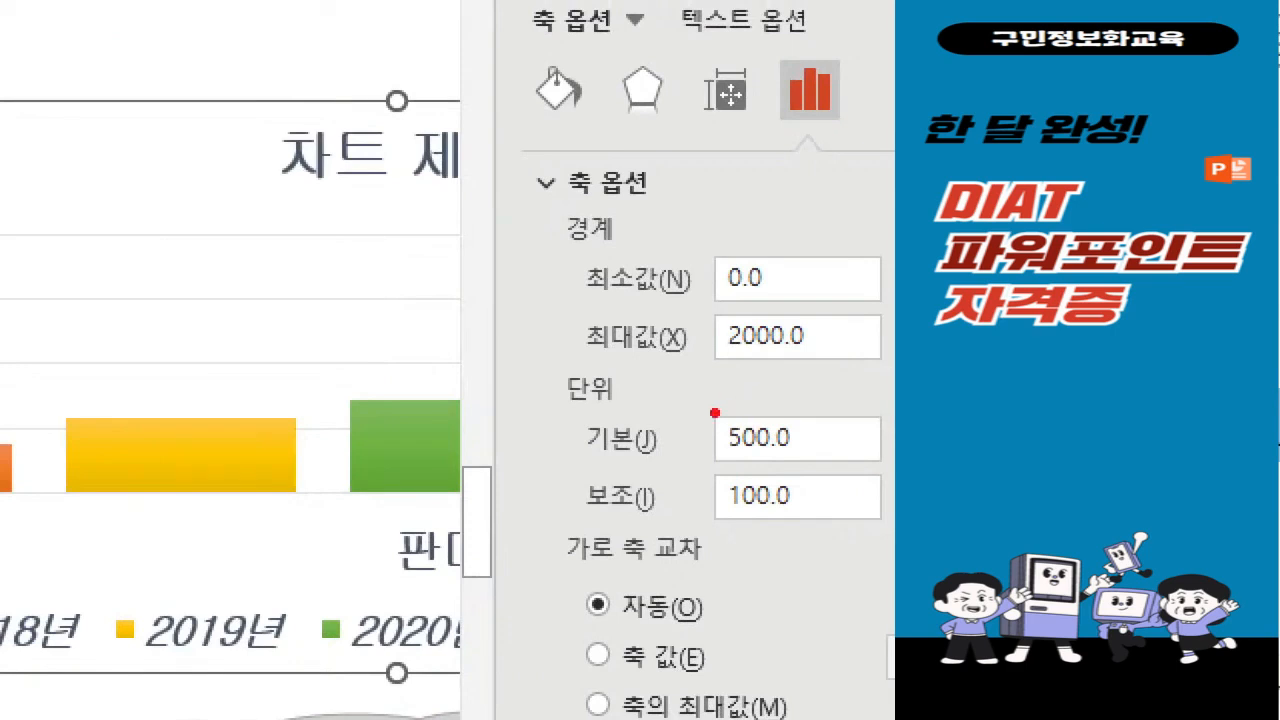
left_click_drag(688, 406, 822, 462)
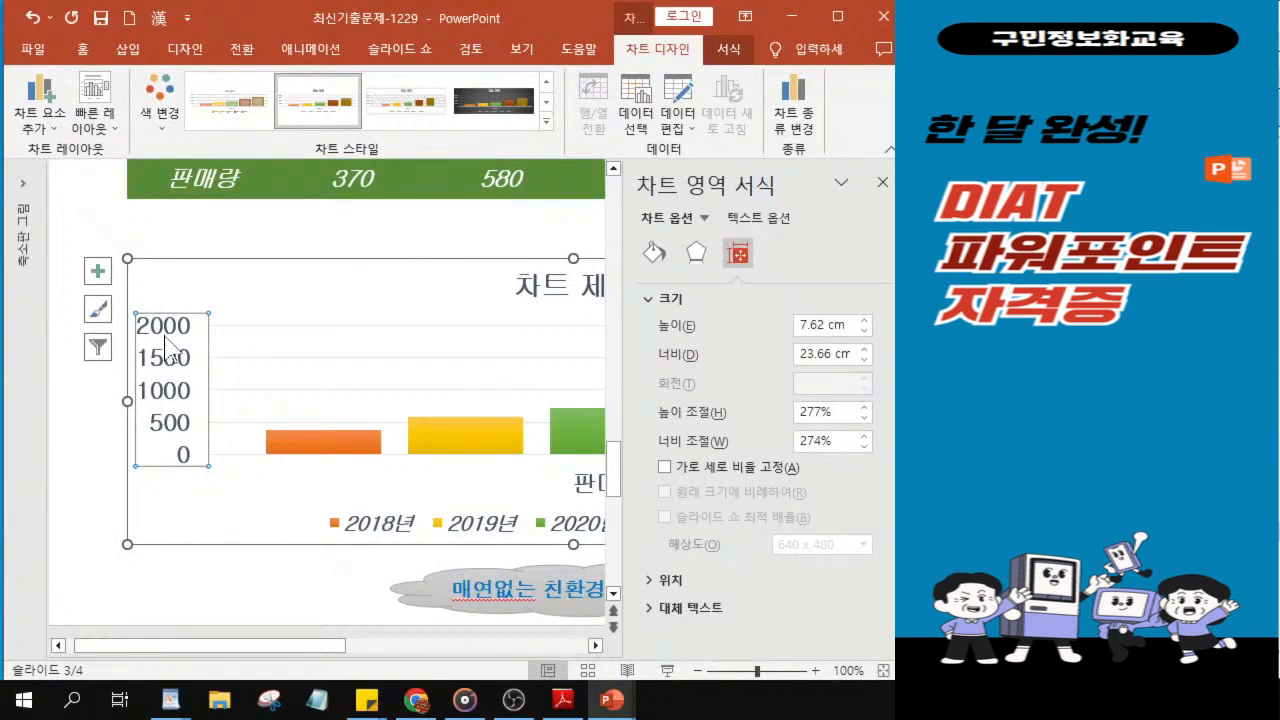
left_click(886, 190)
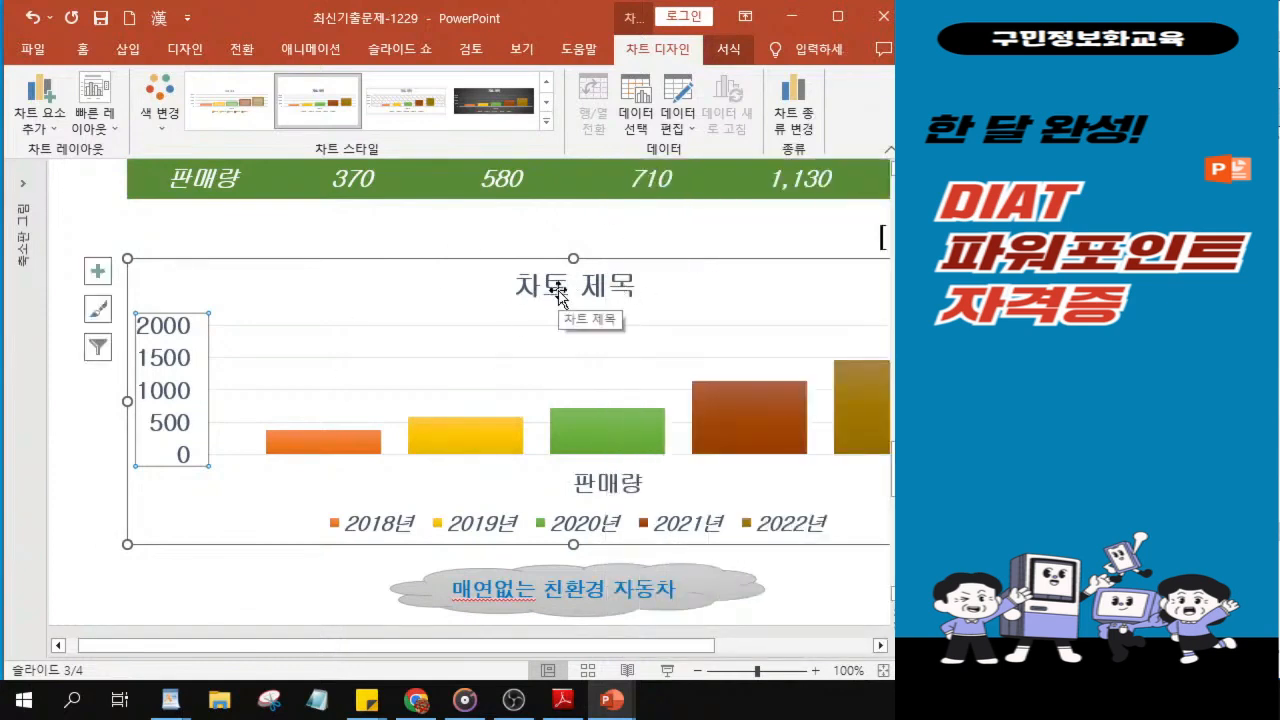
Step: Remove the chart title from the sales chart by setting 차트 제목 to 없음
left_click(45, 128)
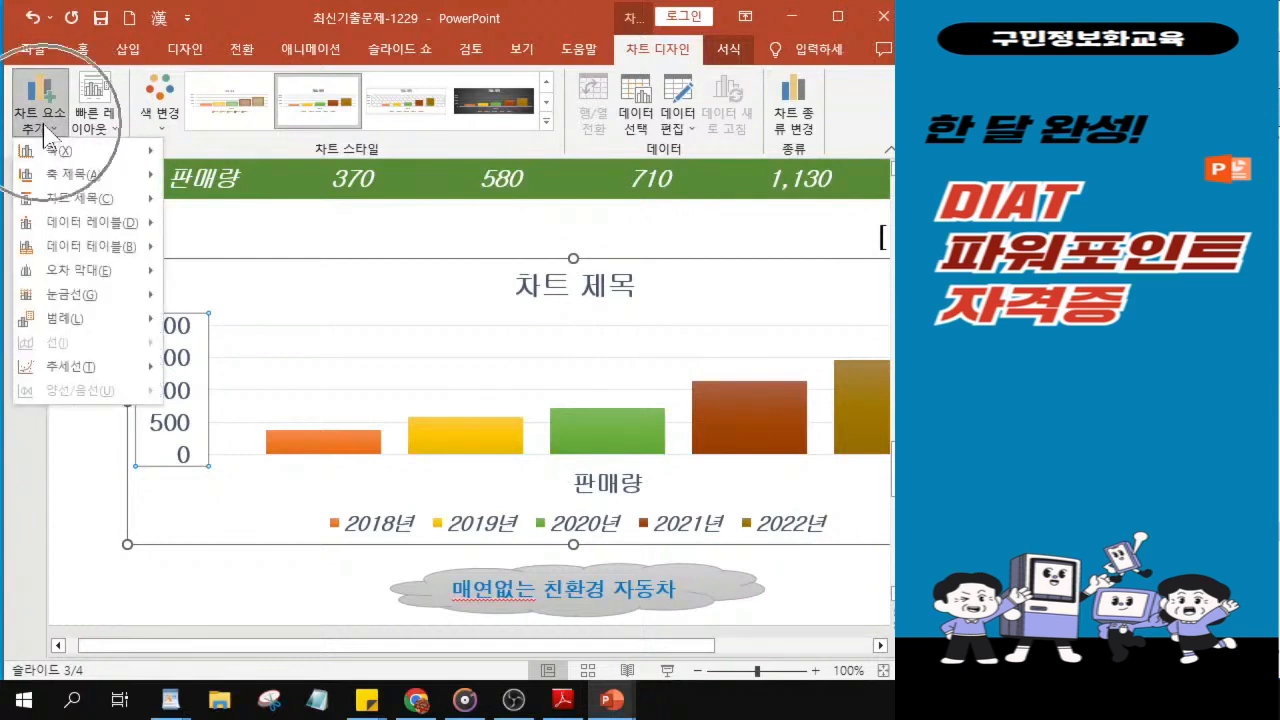
mouse_move(65, 200)
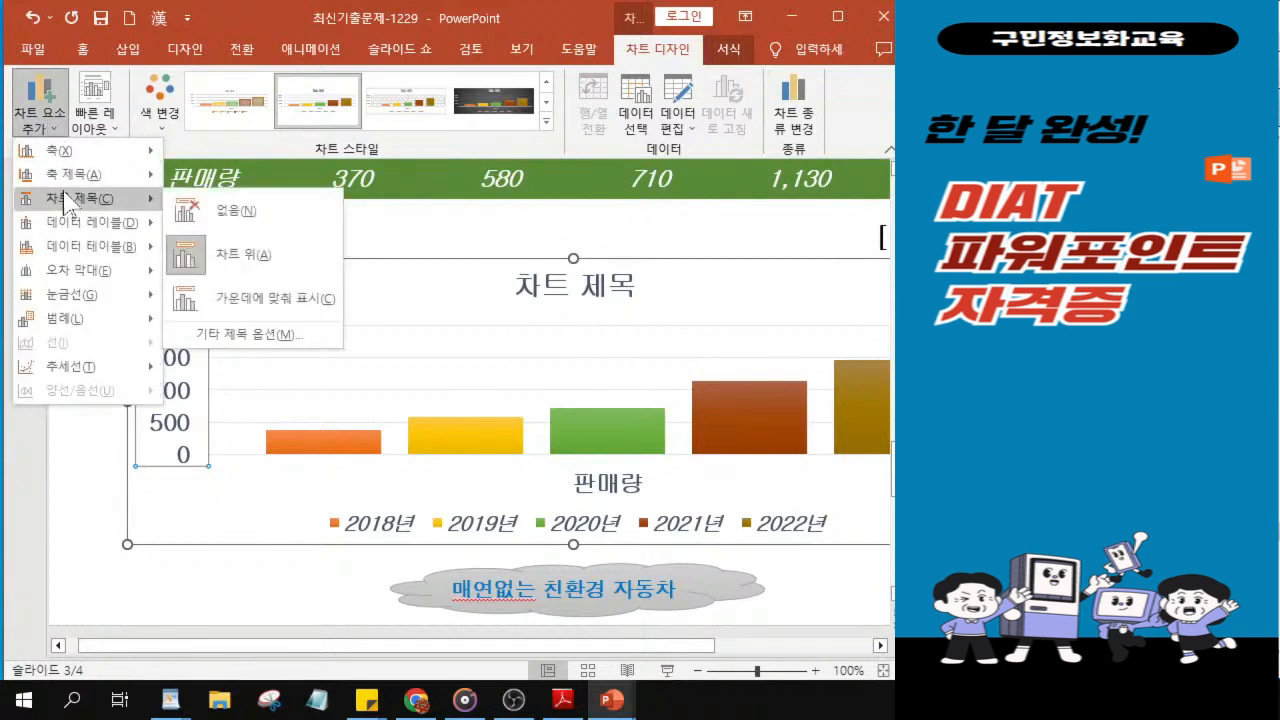
left_click(240, 213)
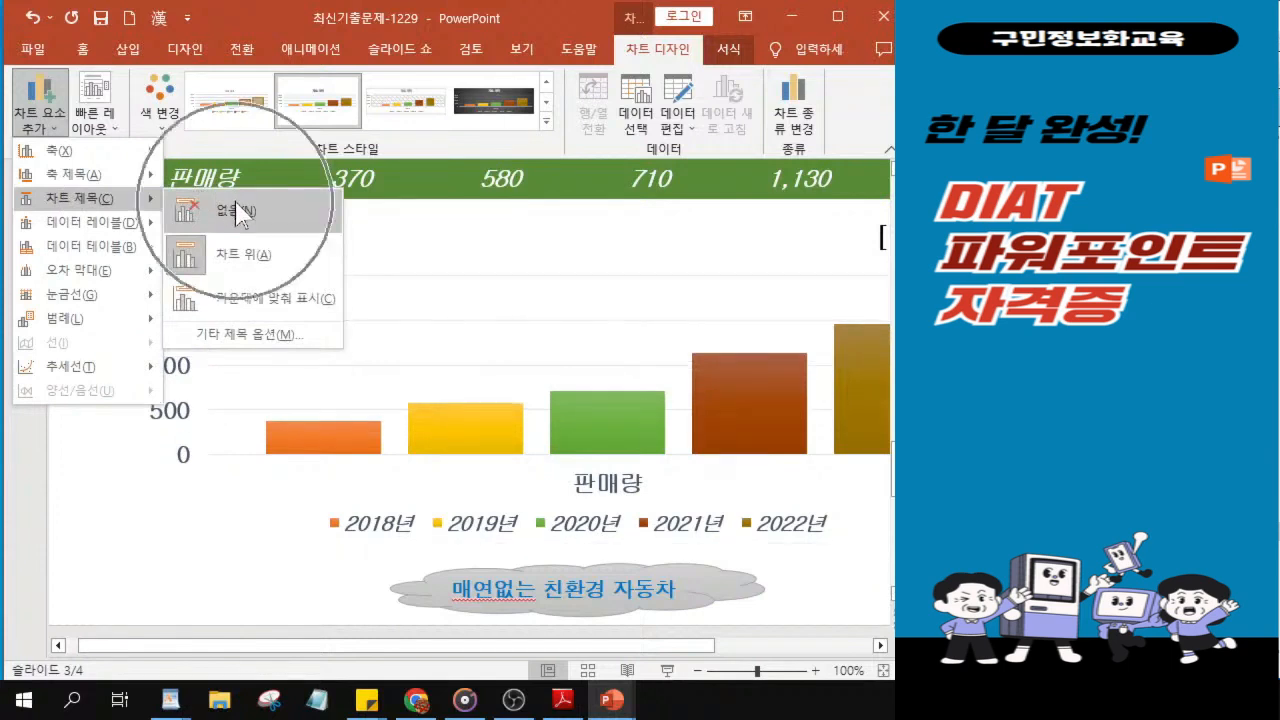
key("ctrl")
key("ctrl")
key("ctrl")
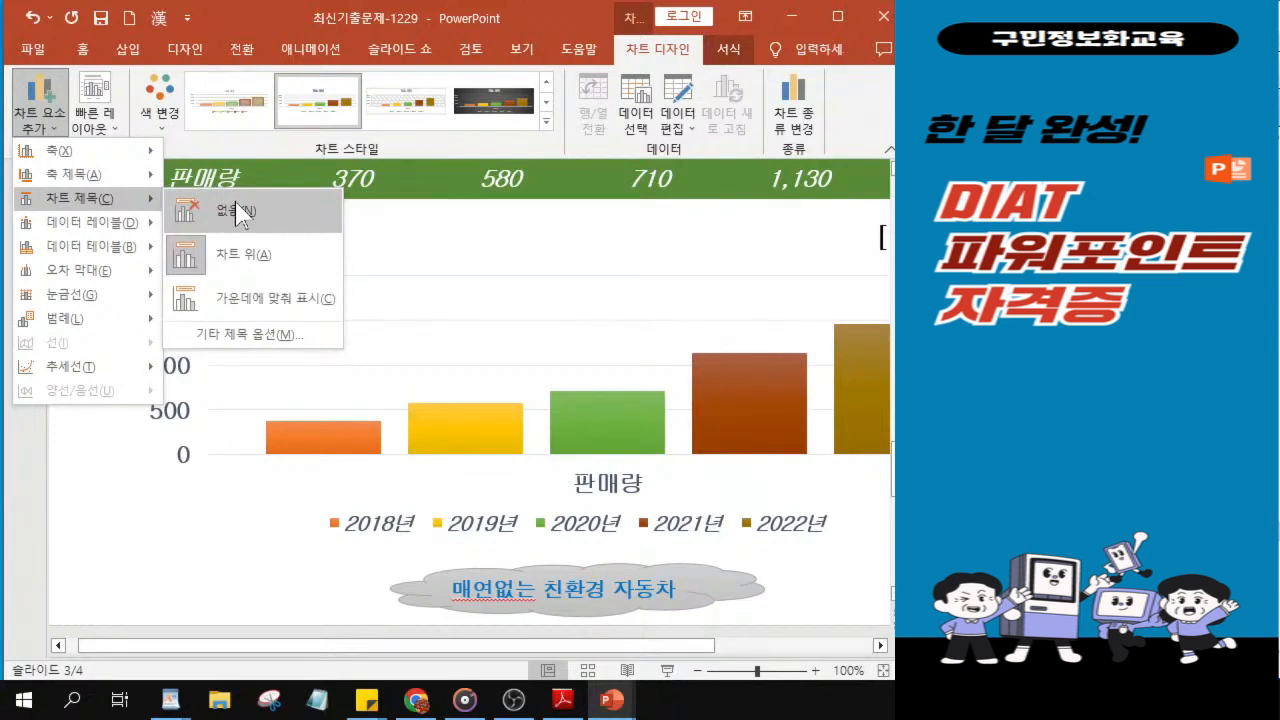
left_click(240, 213)
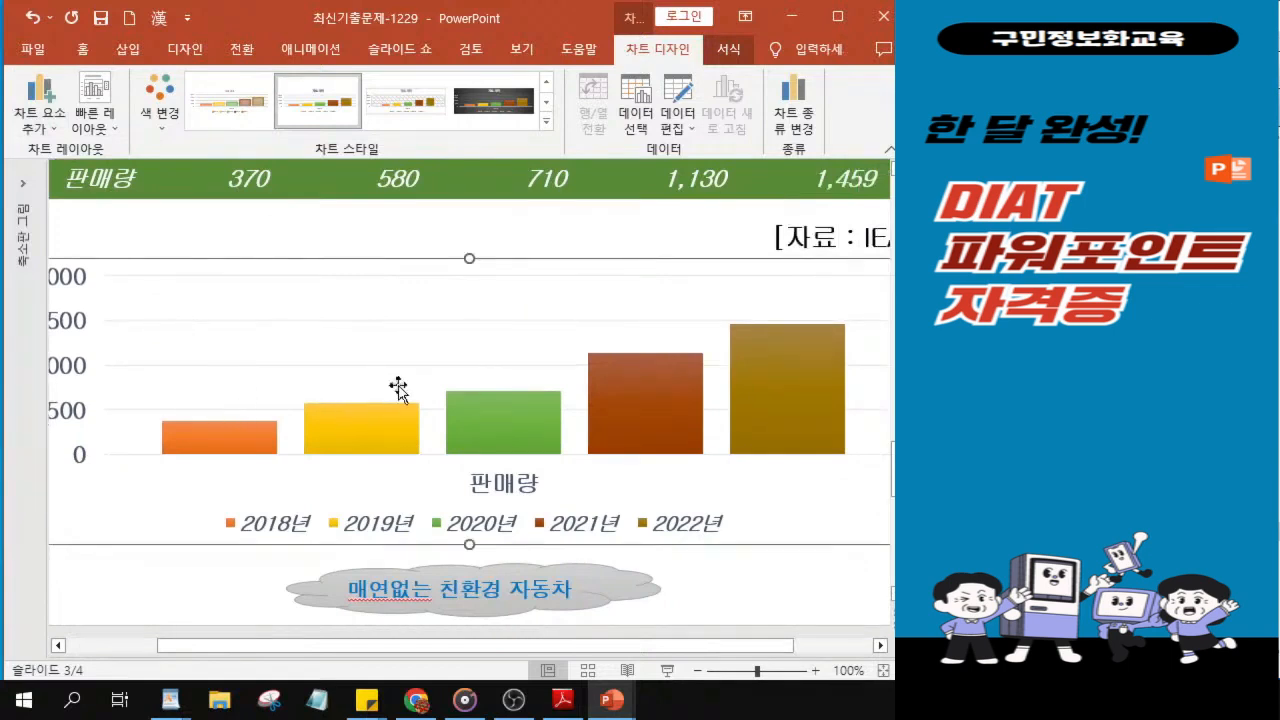
Step: Add data labels to the chart's columns at the outside end (바깥쪽 끝에) and deselect the chart
left_click(38, 120)
left_click(38, 125)
left_click(38, 125)
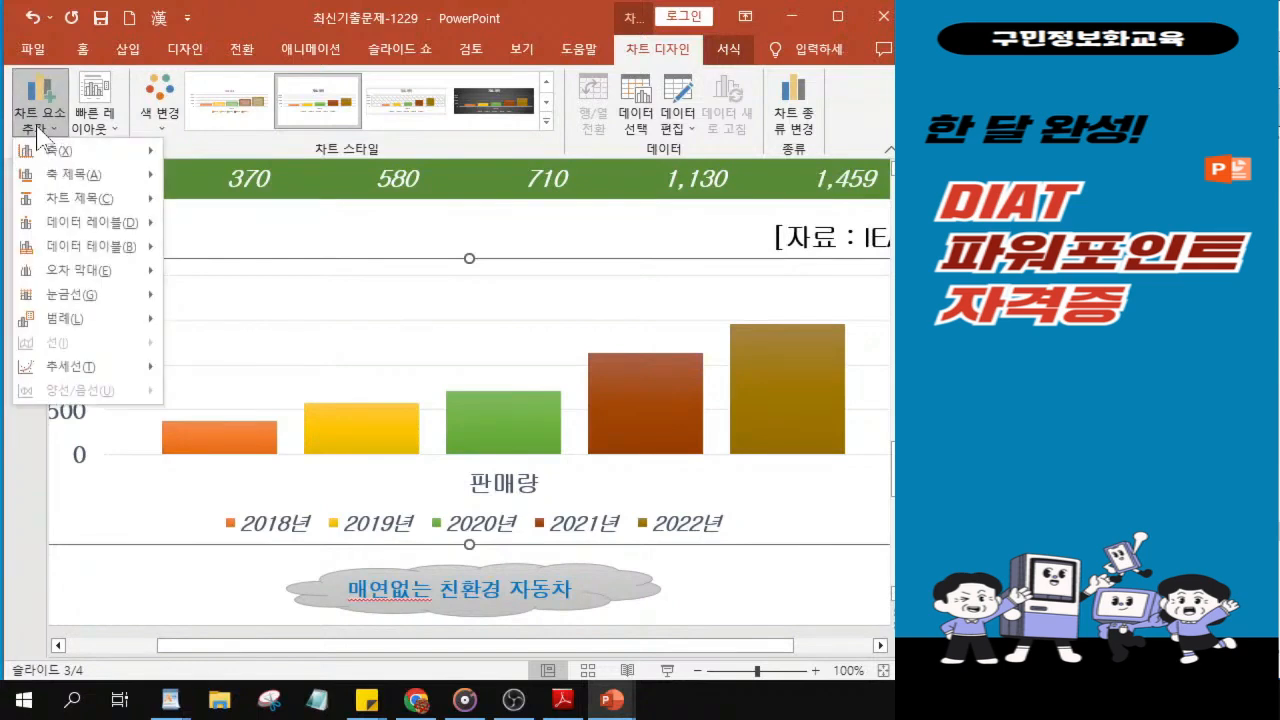
mouse_move(86, 230)
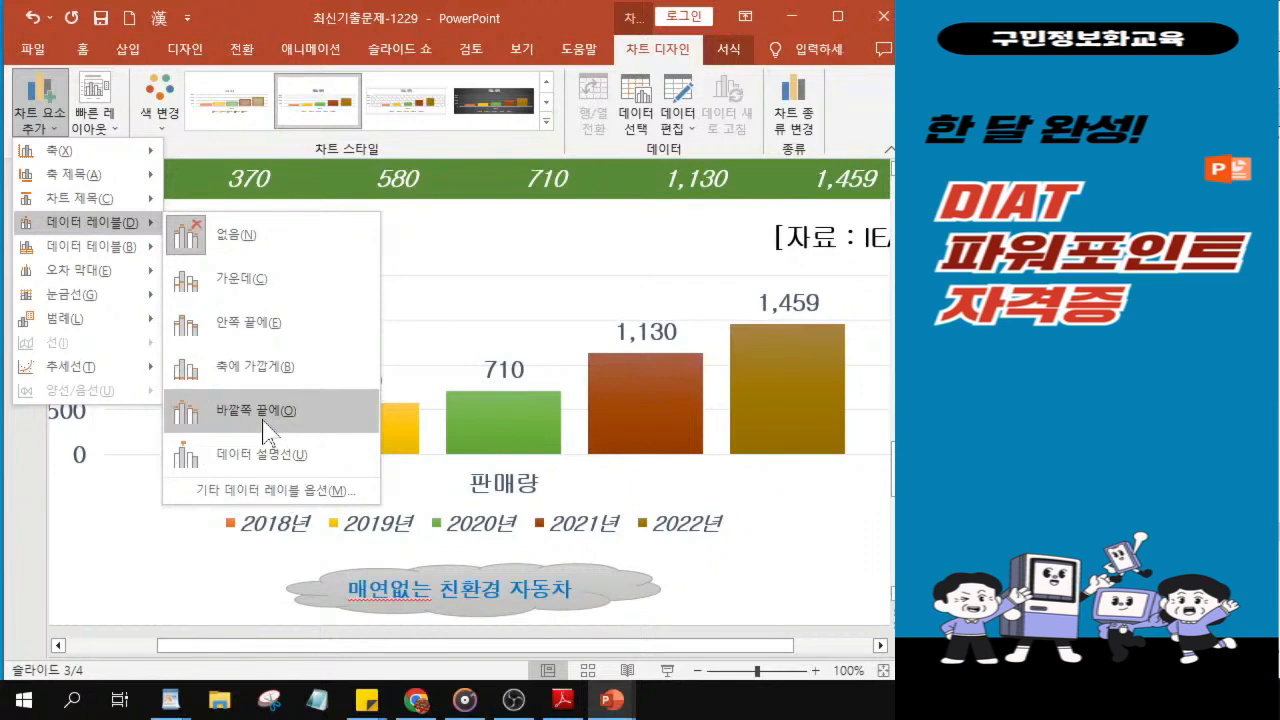
left_click(266, 430)
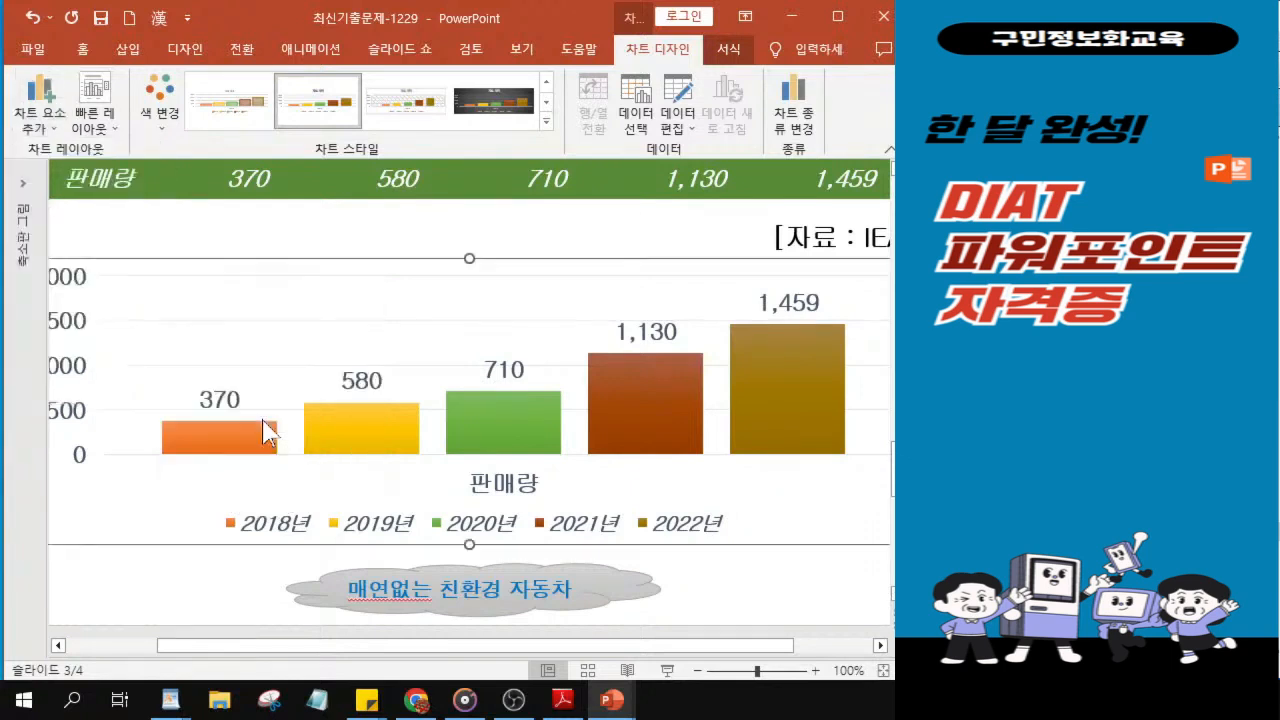
key("alt+Tab")
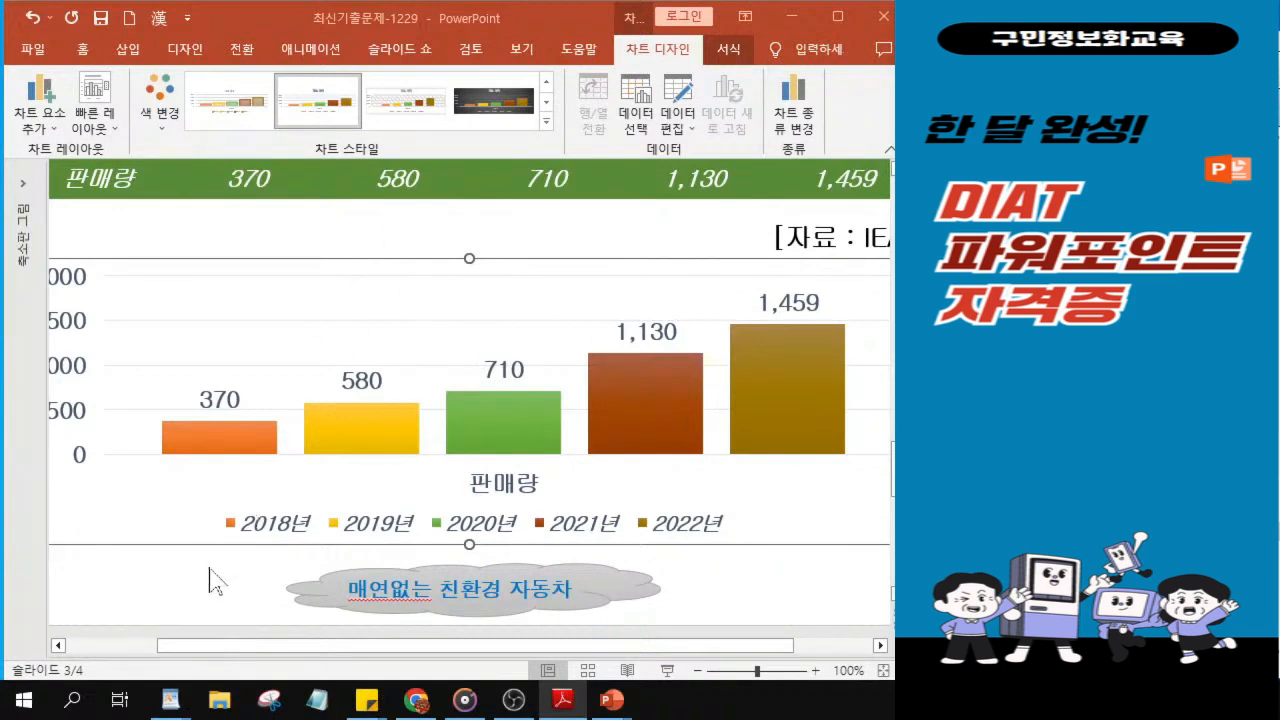
scroll(193, 550, "down", 3)
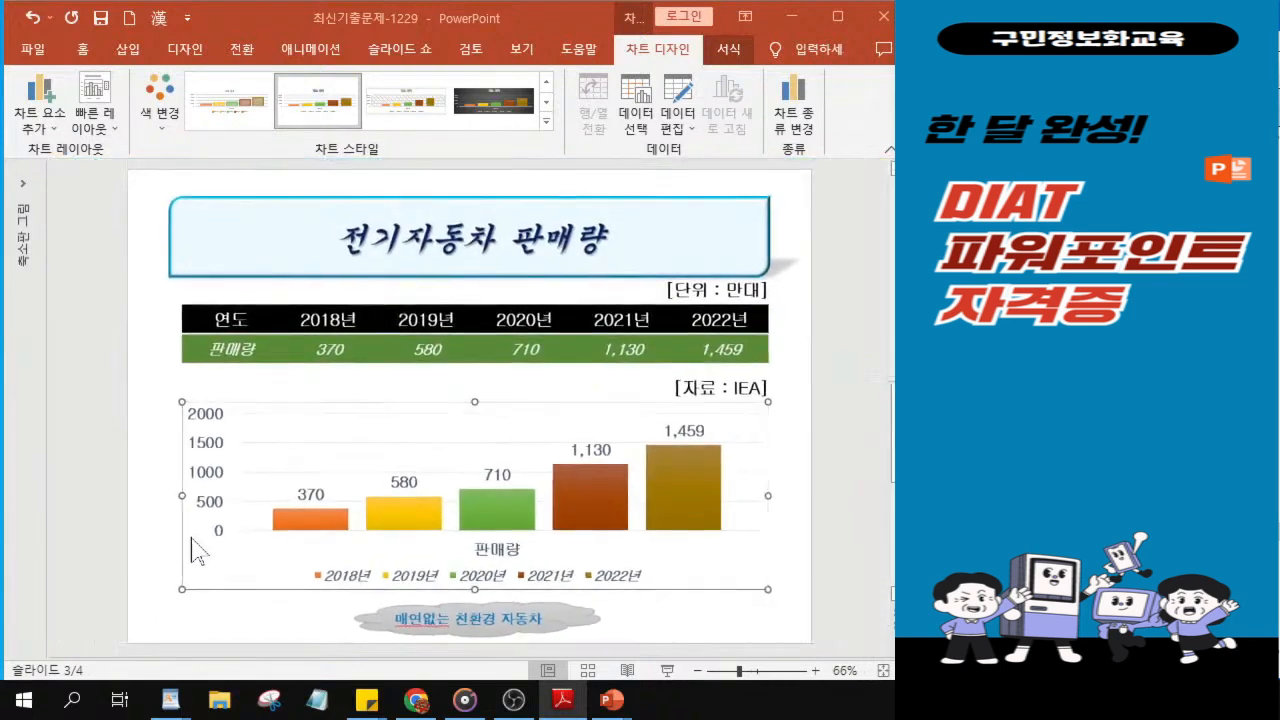
left_click(152, 368)
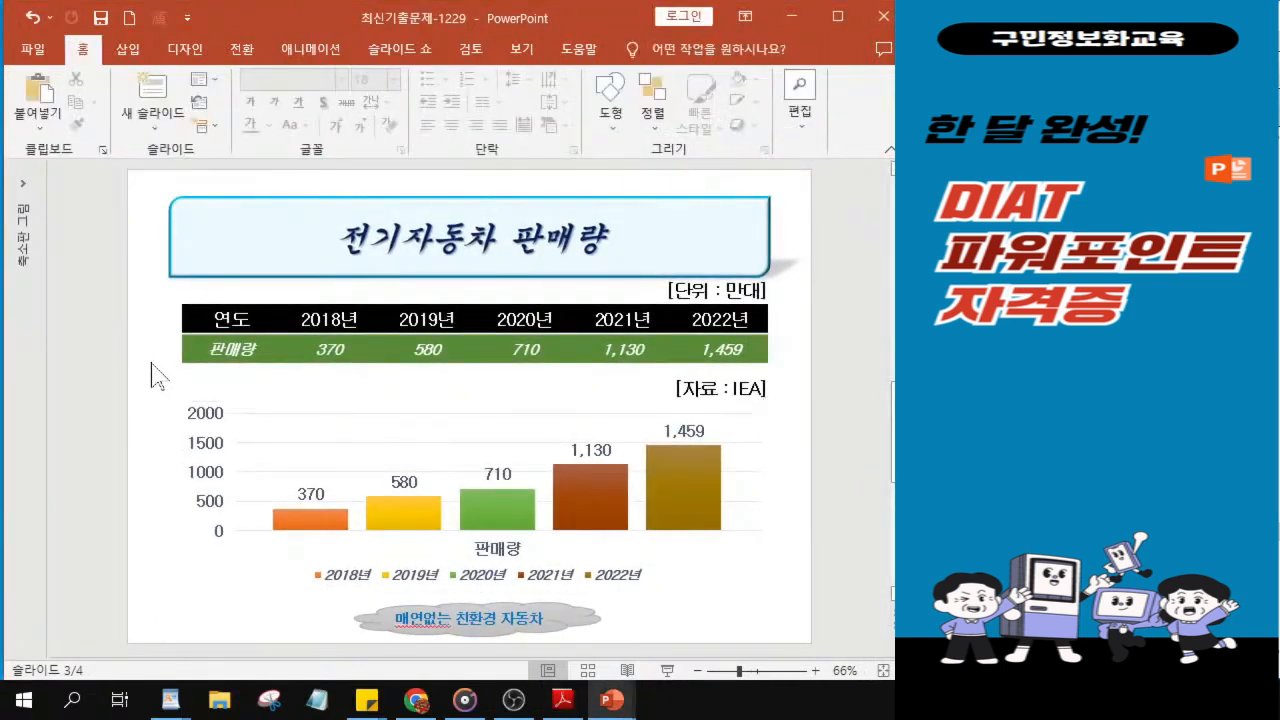
Step: Open the background formatting (배경 서식) of slide 3 and switch its fill to picture or texture (그림 또는 질감 채우기)
key("ctrl")
key("ctrl")
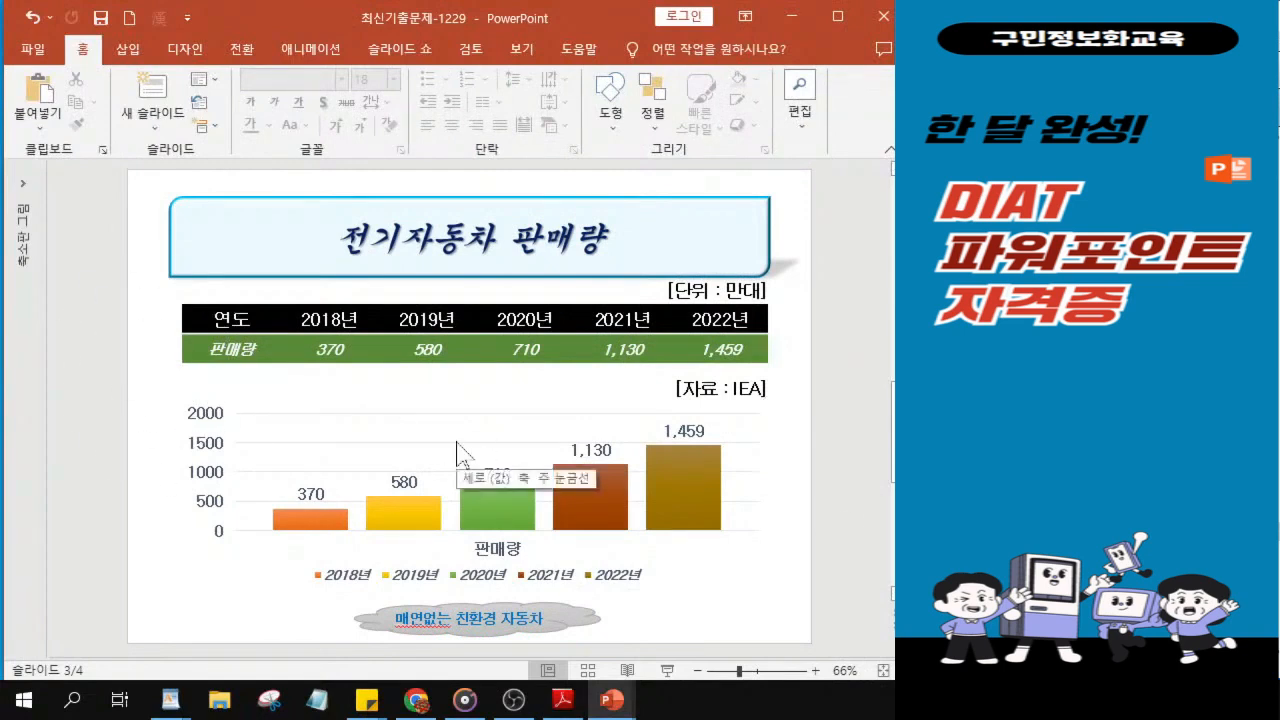
left_click(188, 52)
key("ctrl")
key("ctrl")
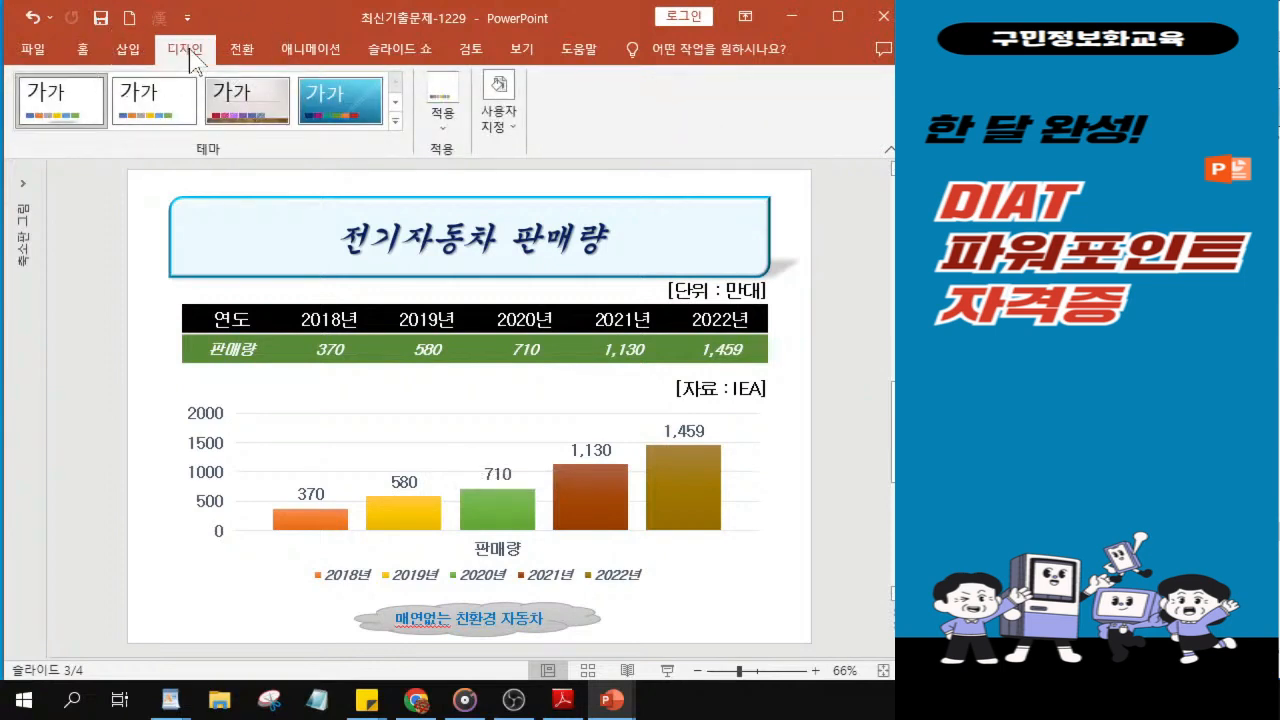
left_click(492, 130)
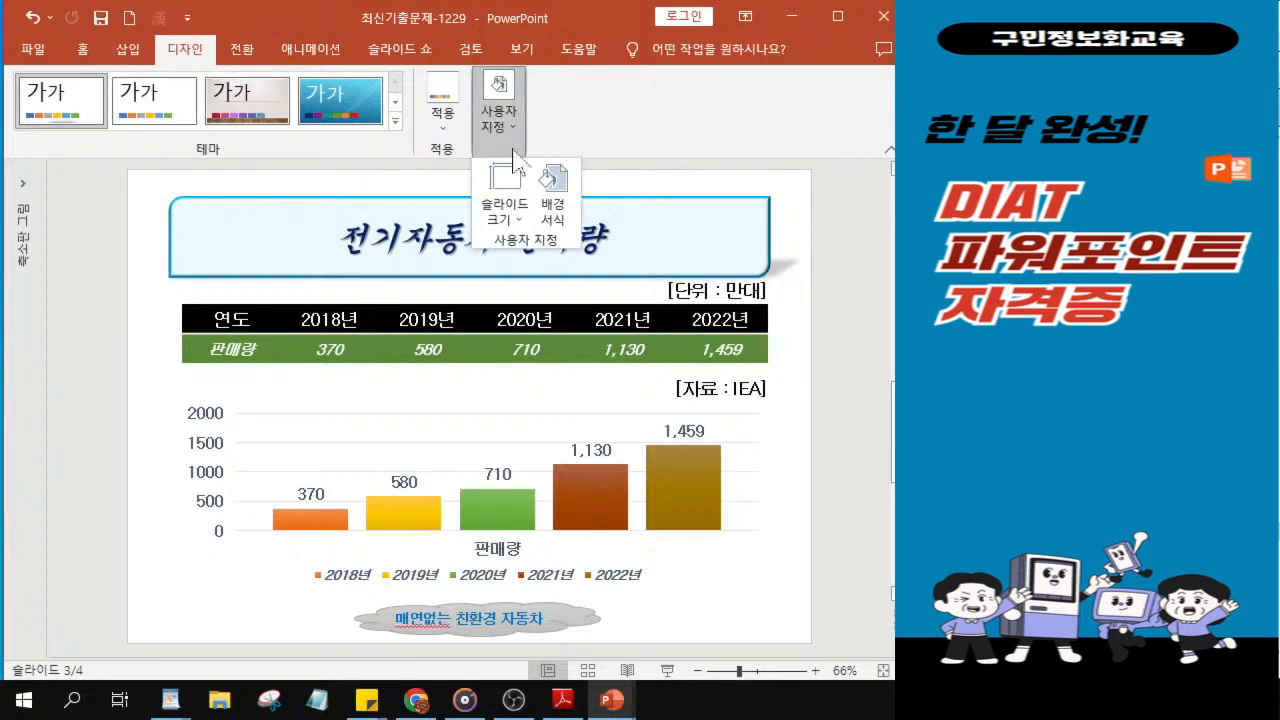
key("ctrl")
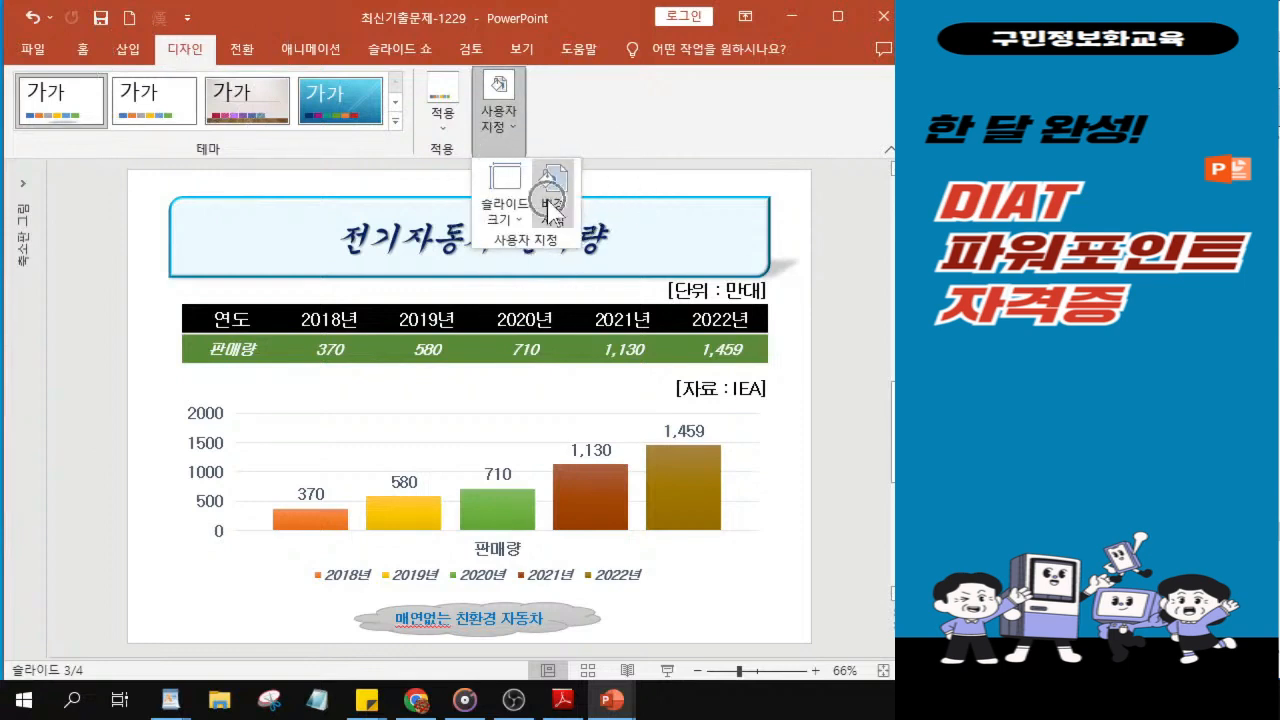
key("ctrl")
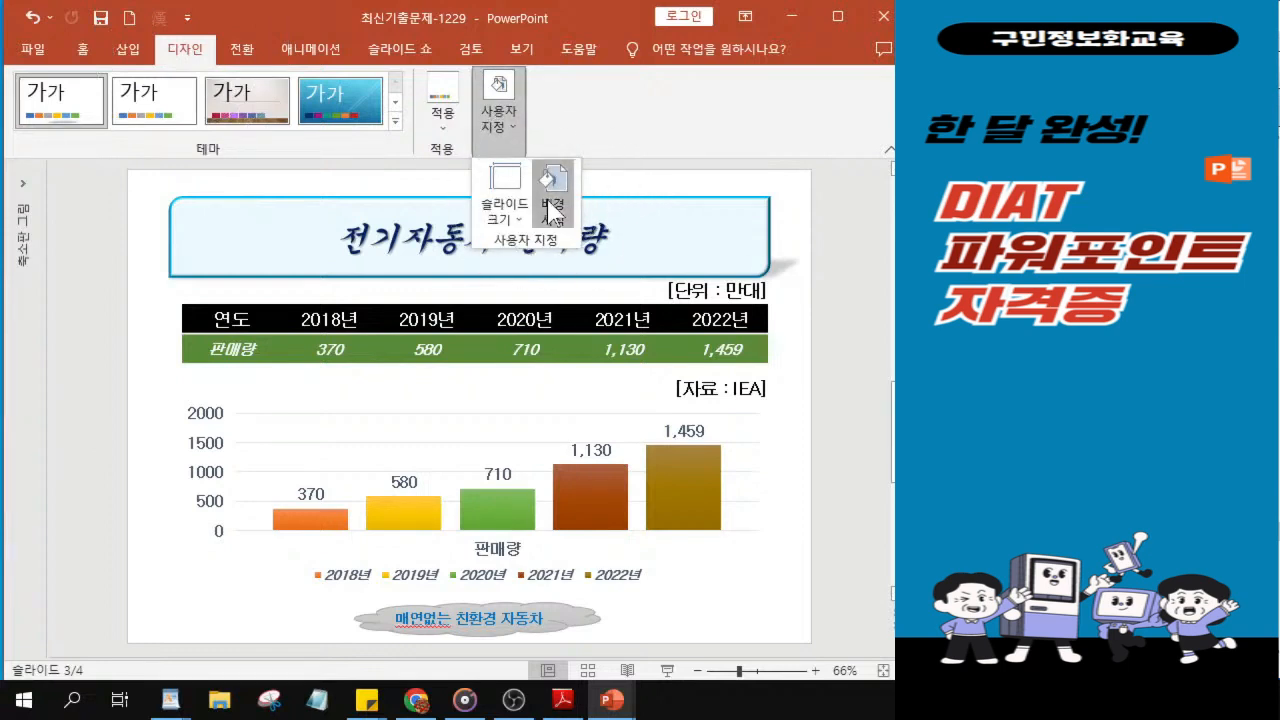
key("ctrl")
left_click(550, 212)
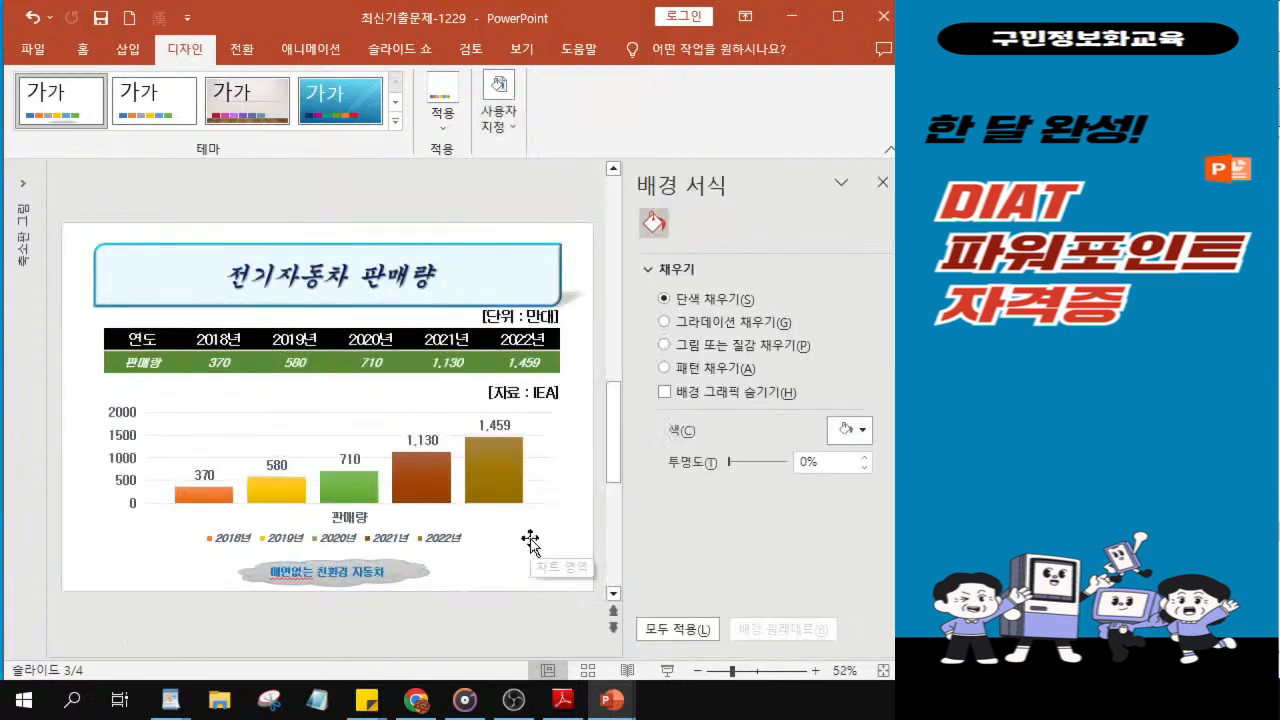
left_click(666, 345)
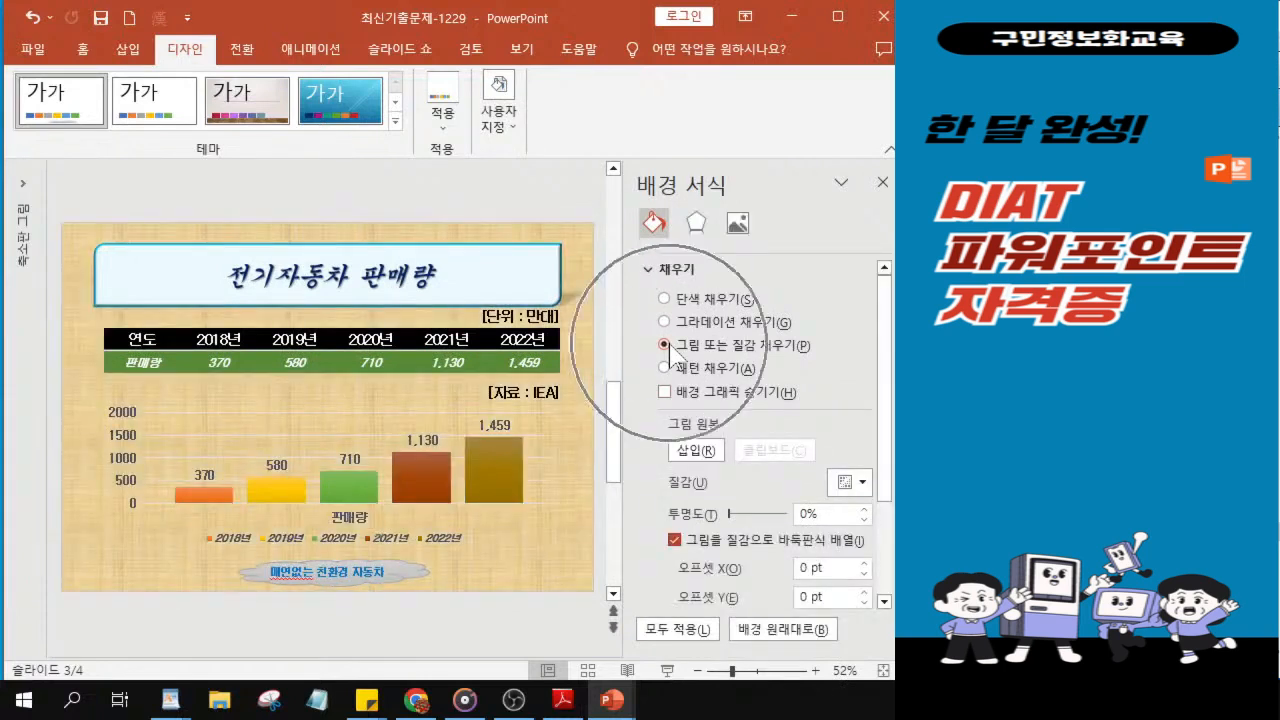
Step: Insert the image file 그림2 from the exam folder as the background picture of slide 3
left_click(697, 455)
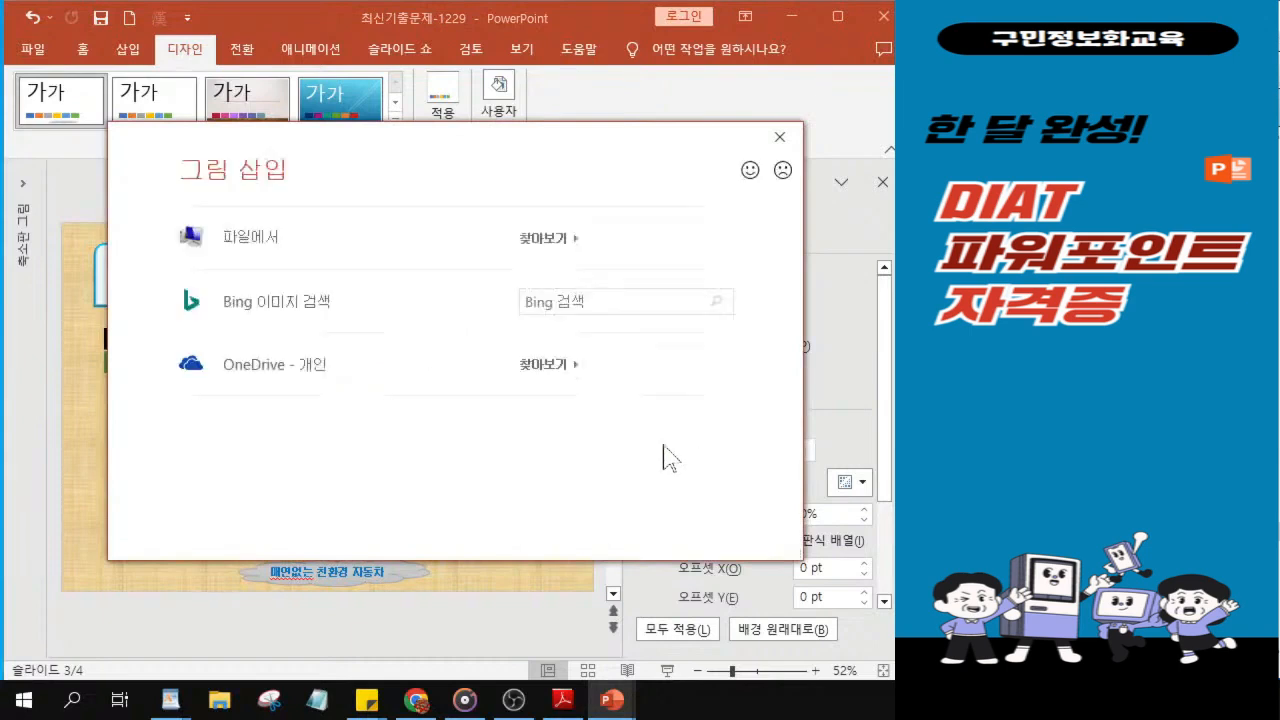
left_click(238, 248)
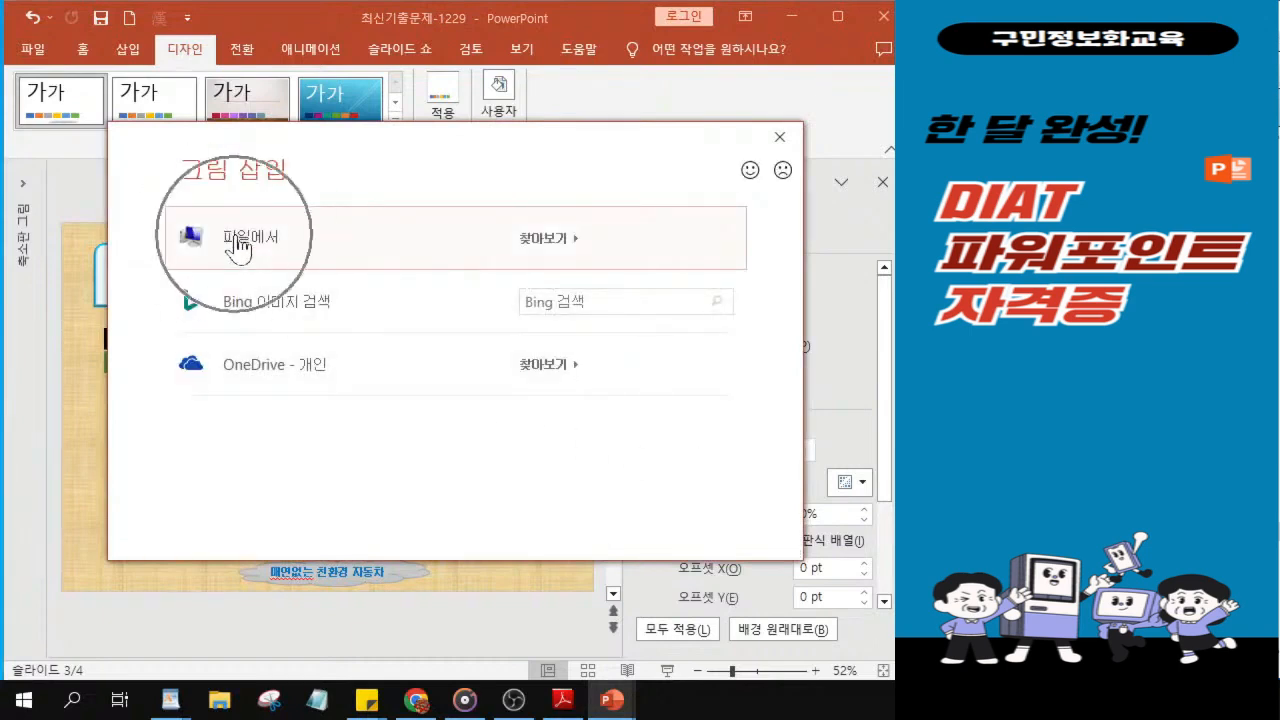
left_click(238, 248)
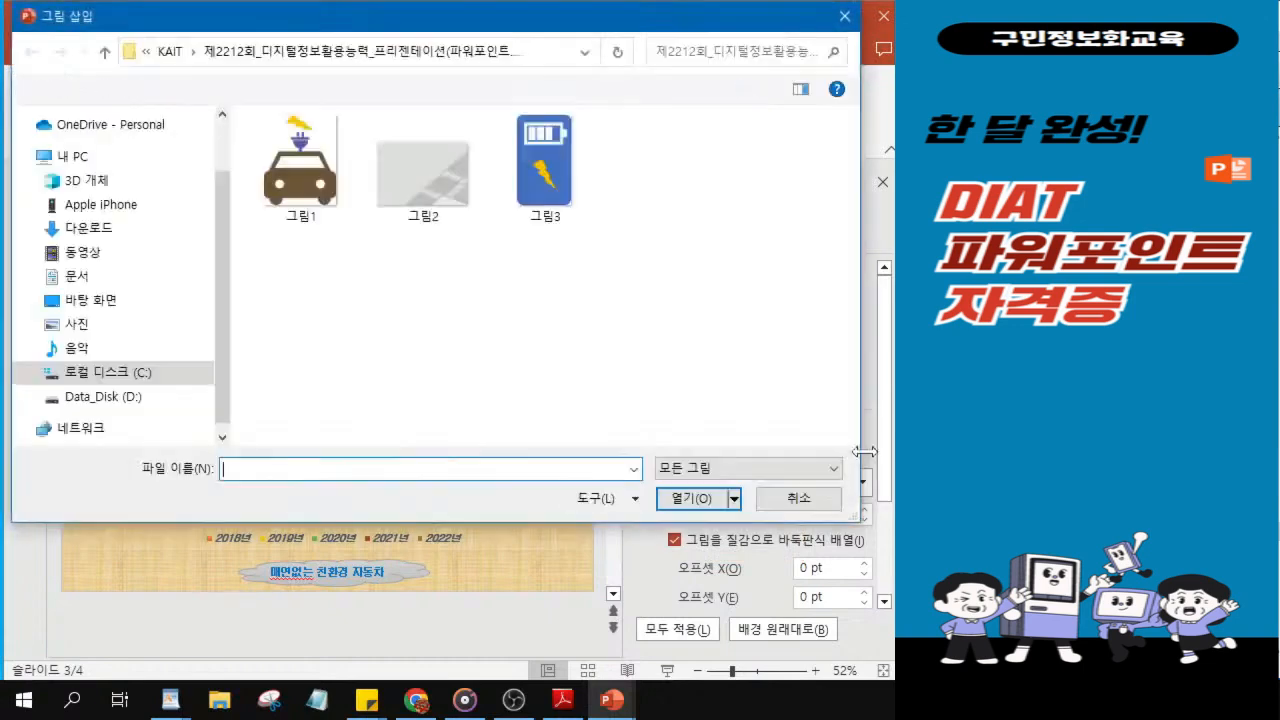
left_click(437, 192)
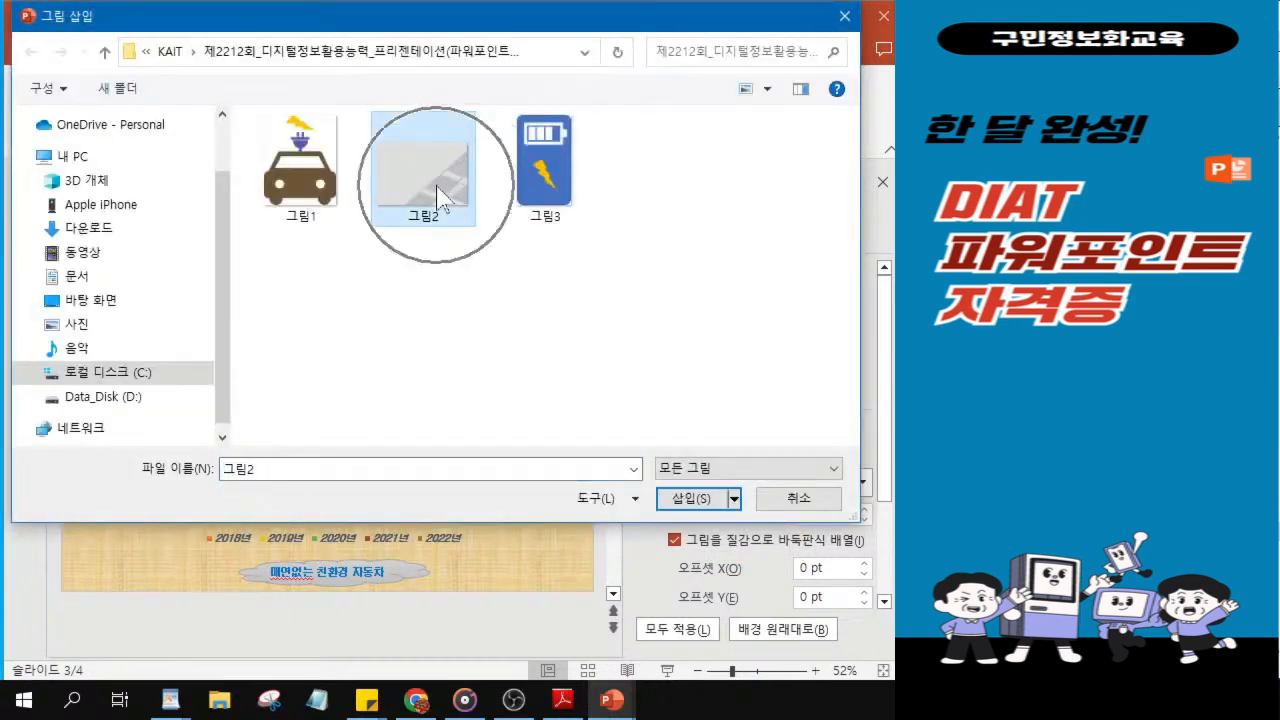
left_click(688, 500)
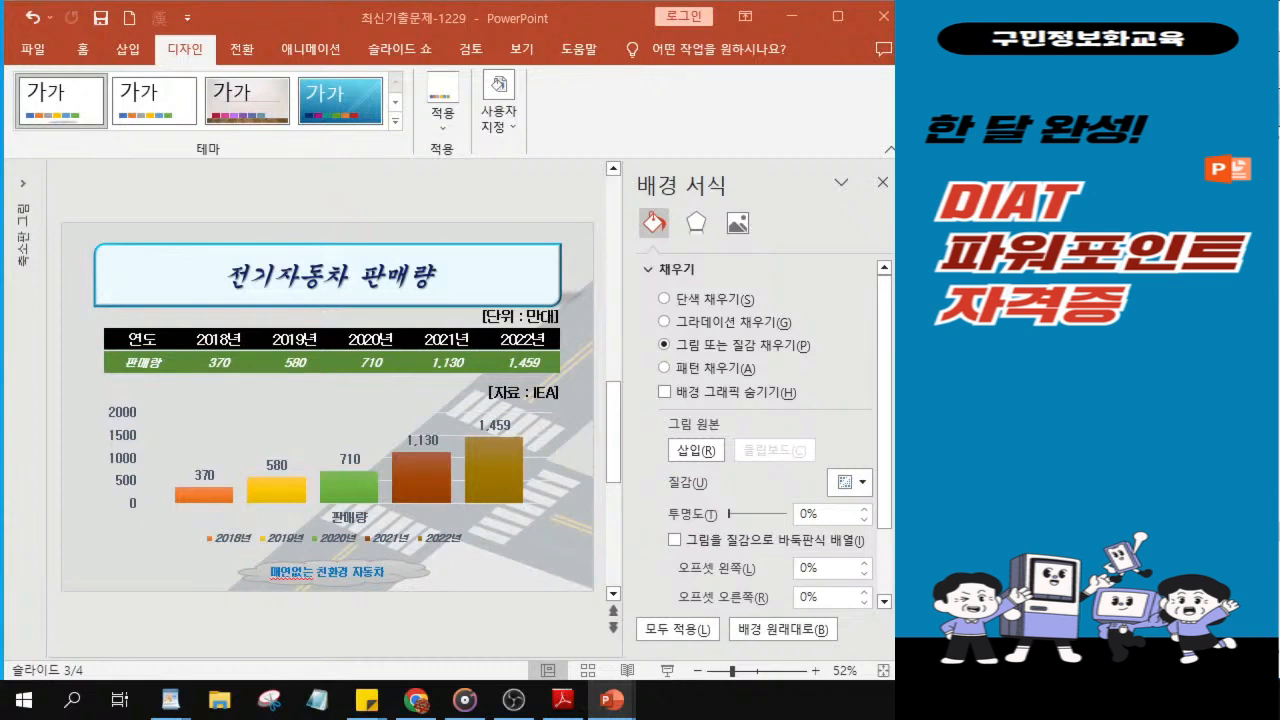
Step: Close the background formatting, then copy the title shape from slide 3 and paste it onto slide 4
left_click(884, 184)
left_click(884, 185)
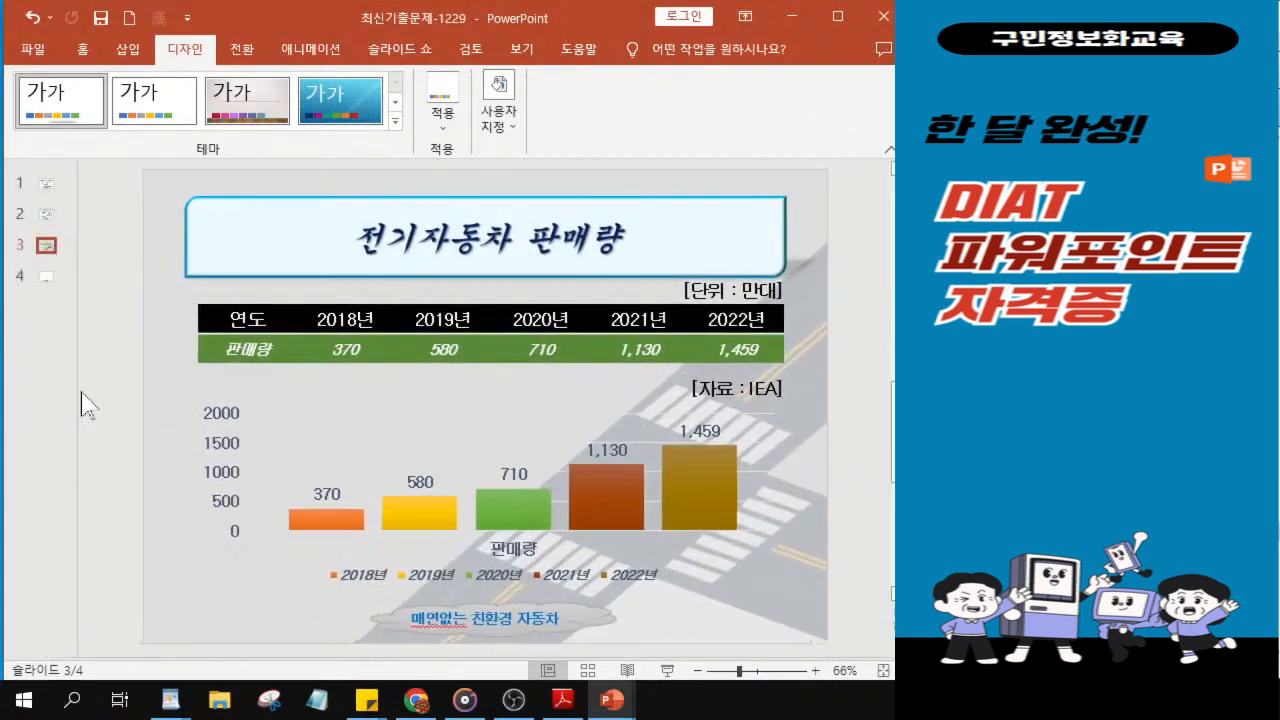
left_click(42, 262)
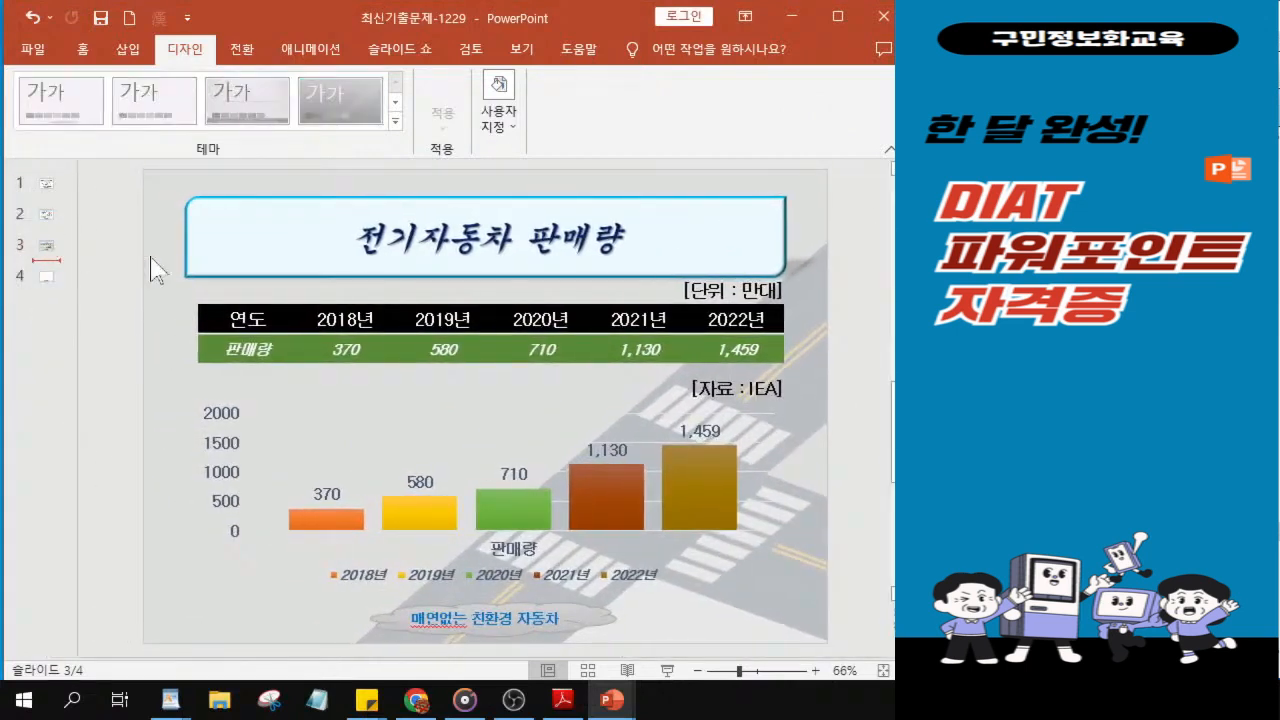
left_click(322, 252)
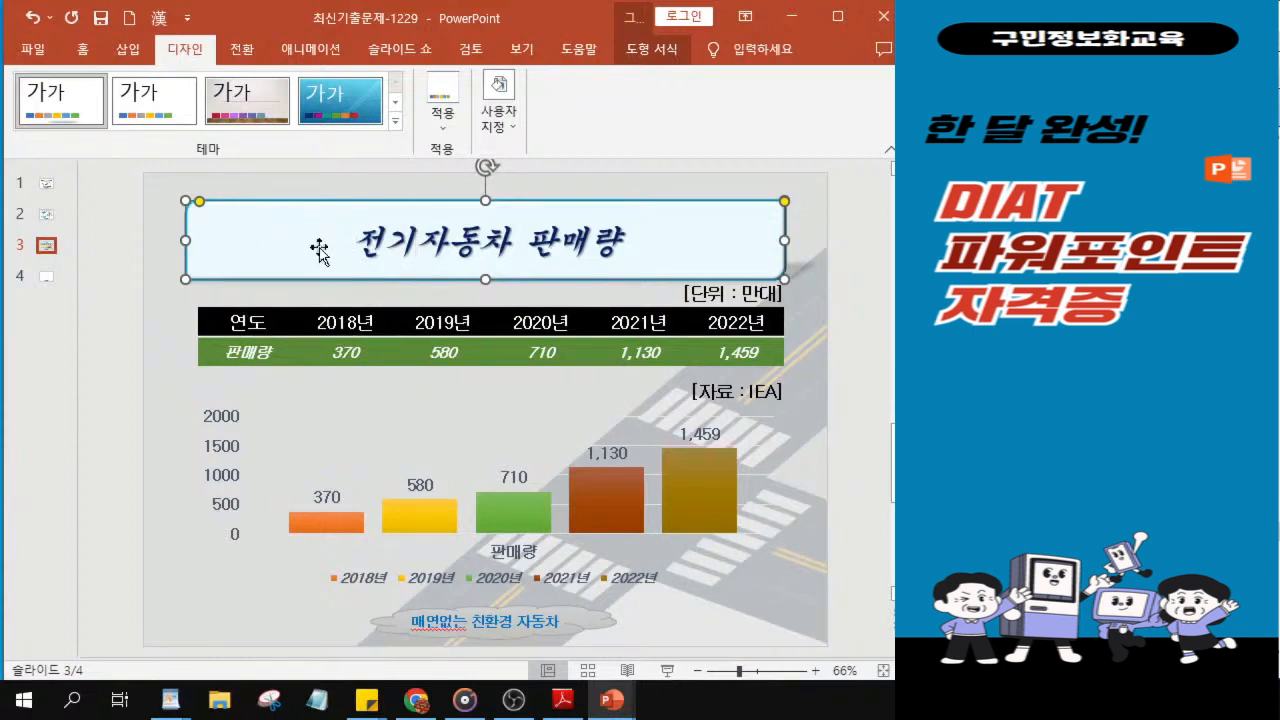
left_click(45, 278)
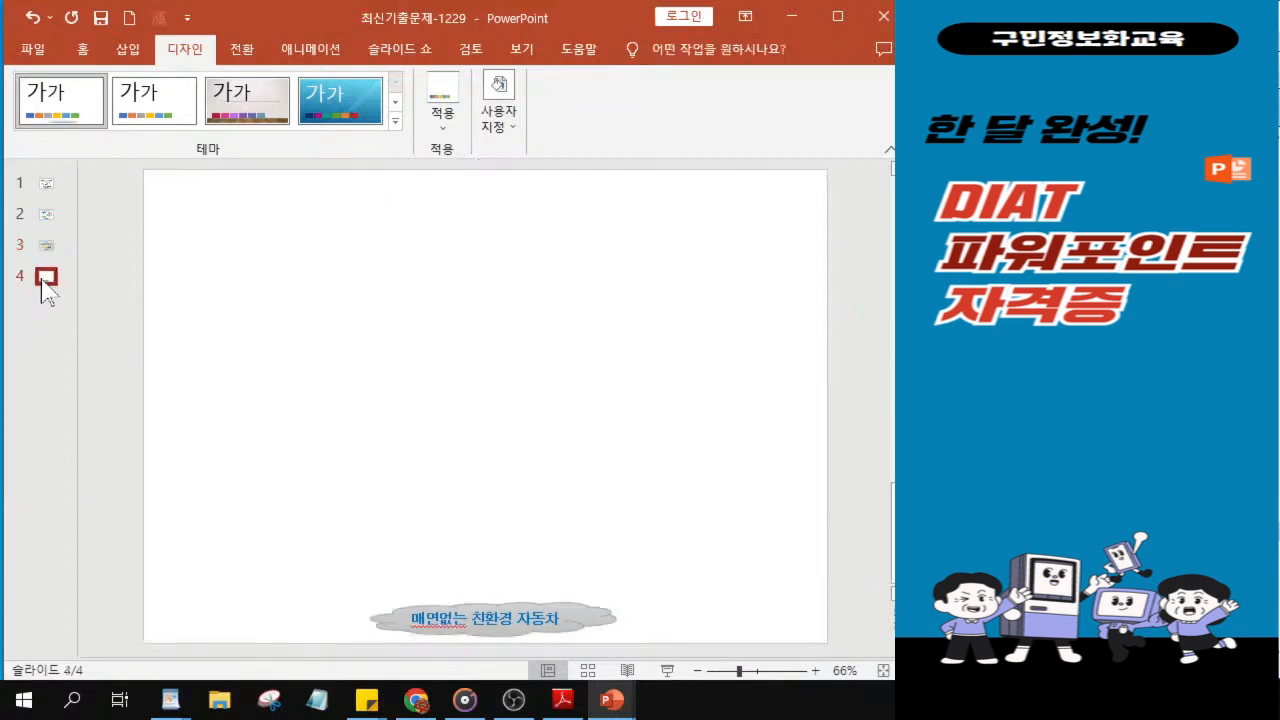
left_click(43, 283)
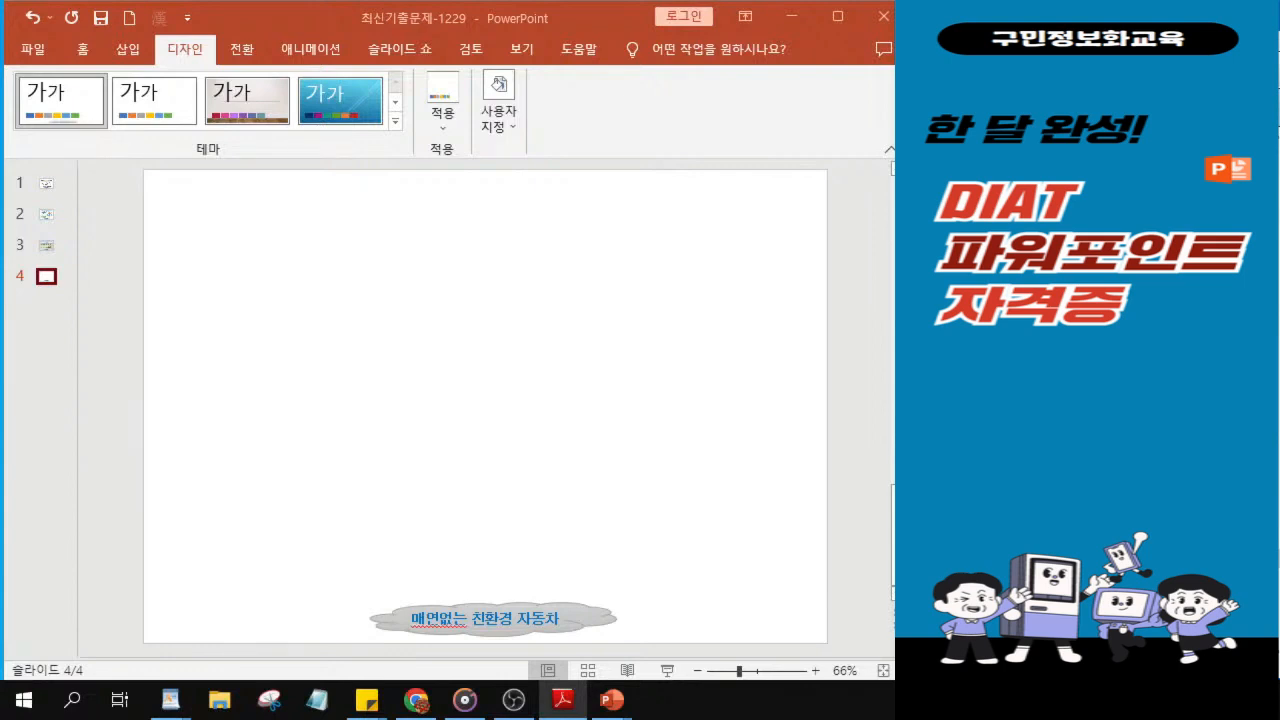
left_click(363, 266)
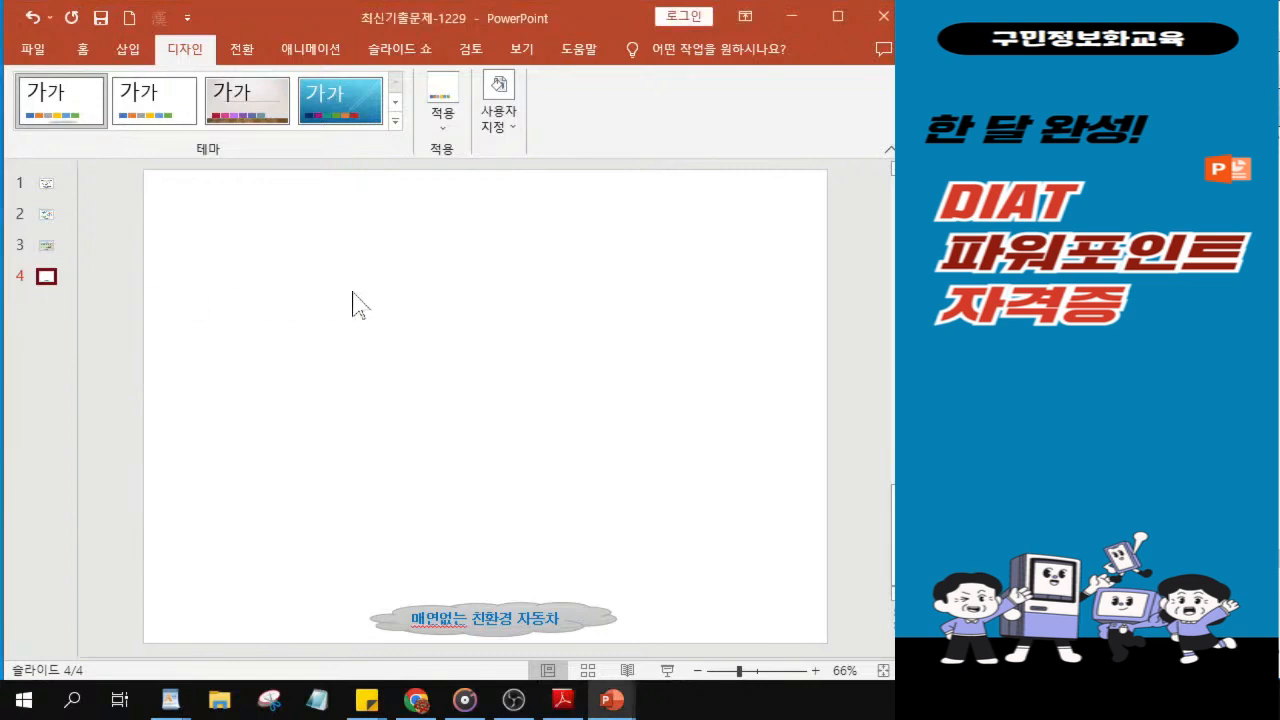
key("ctrl+v")
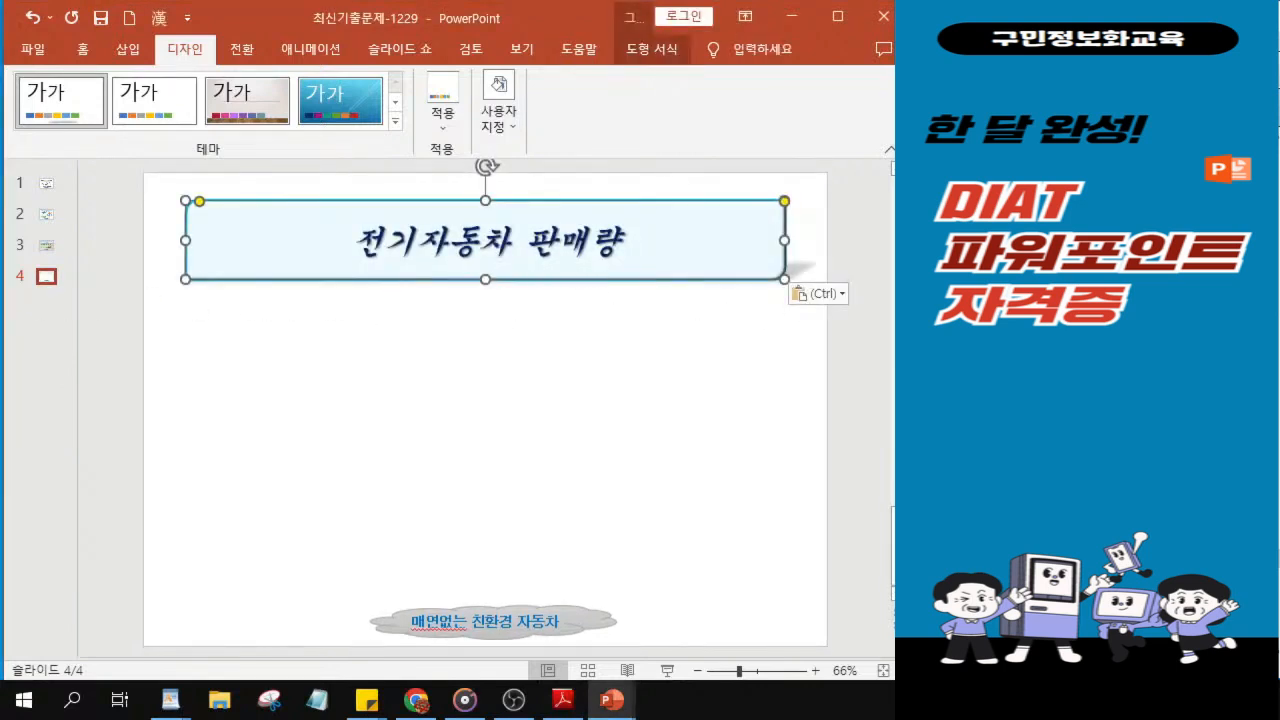
Step: Replace 판매량 with 장/단점 in slide 4's title so that it reads 전기자동차 장/단점
key("alt+Tab")
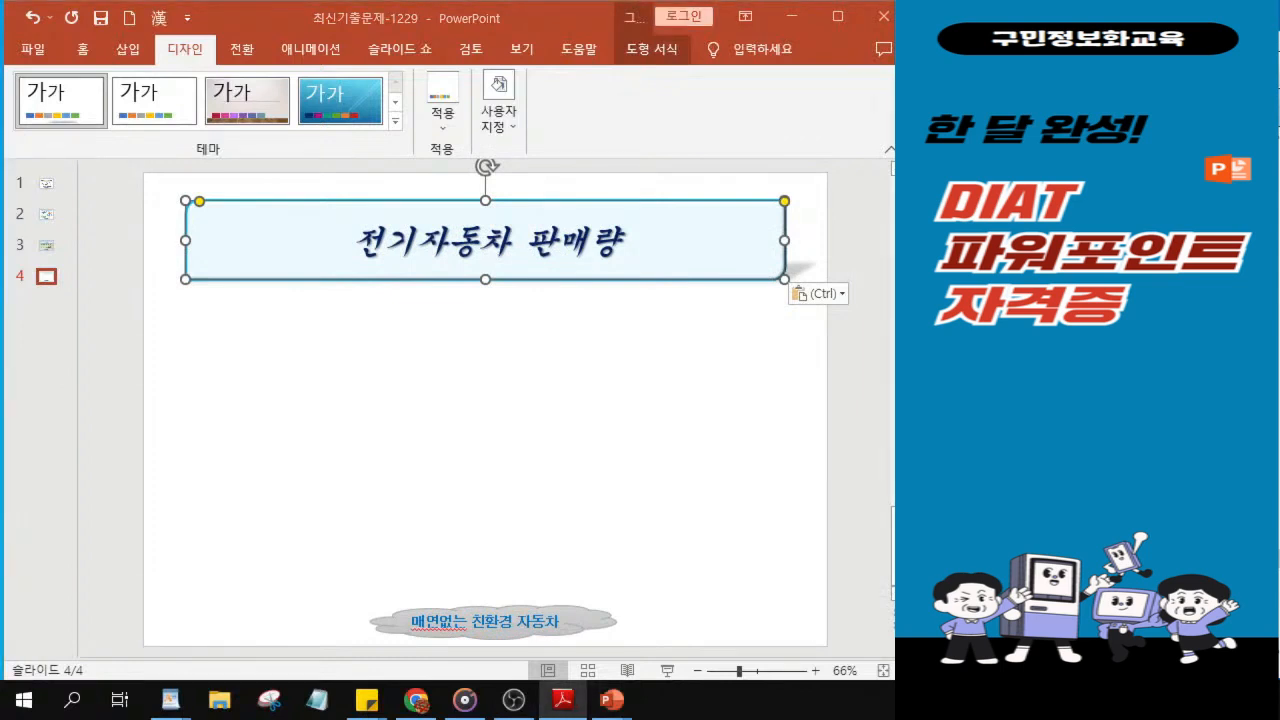
left_click_drag(527, 241, 621, 228)
type("wkd/")
type("단점")
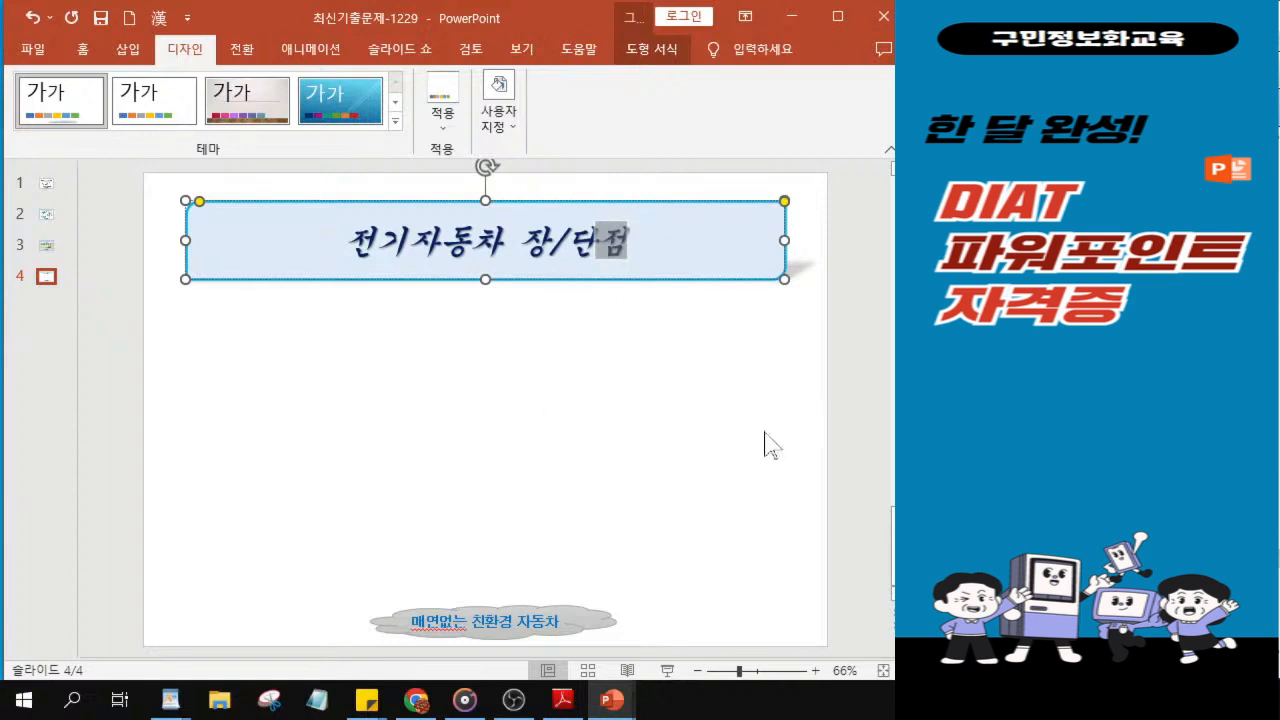
Step: Draw a wide rectangular speech-bubble callout (설명선) below the left part of slide 4's title
key("alt+Tab")
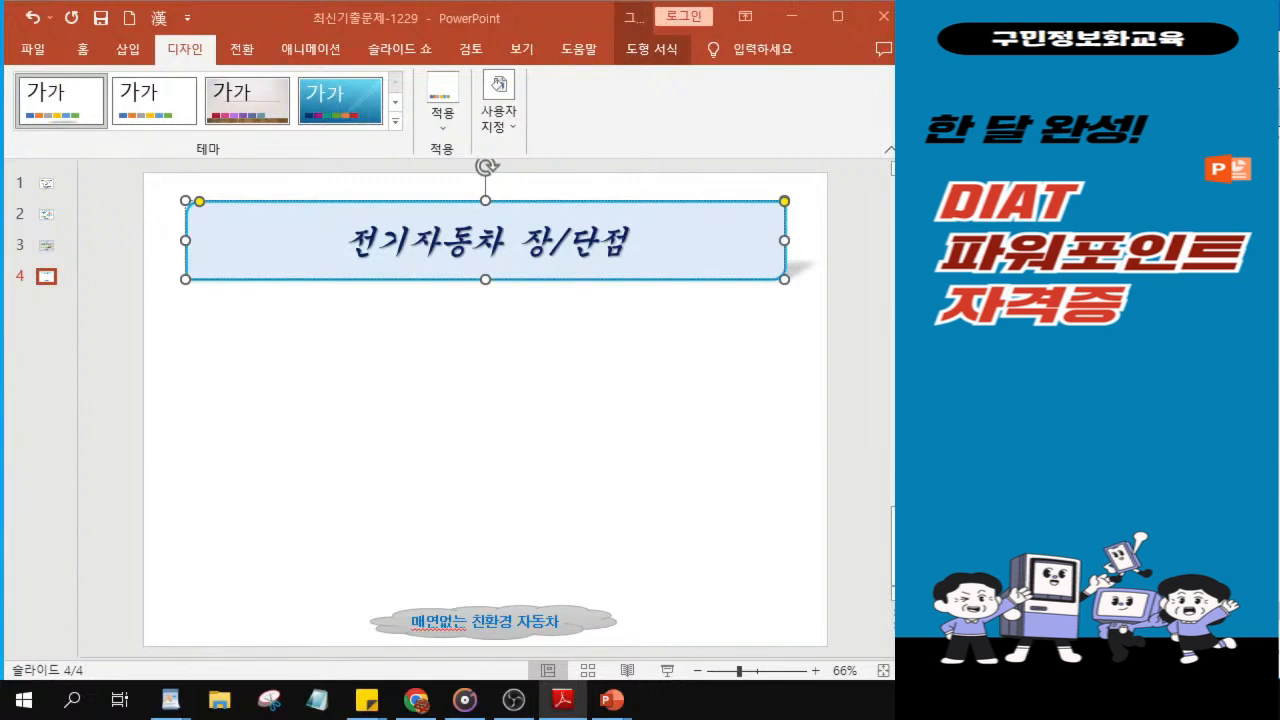
left_click(84, 54)
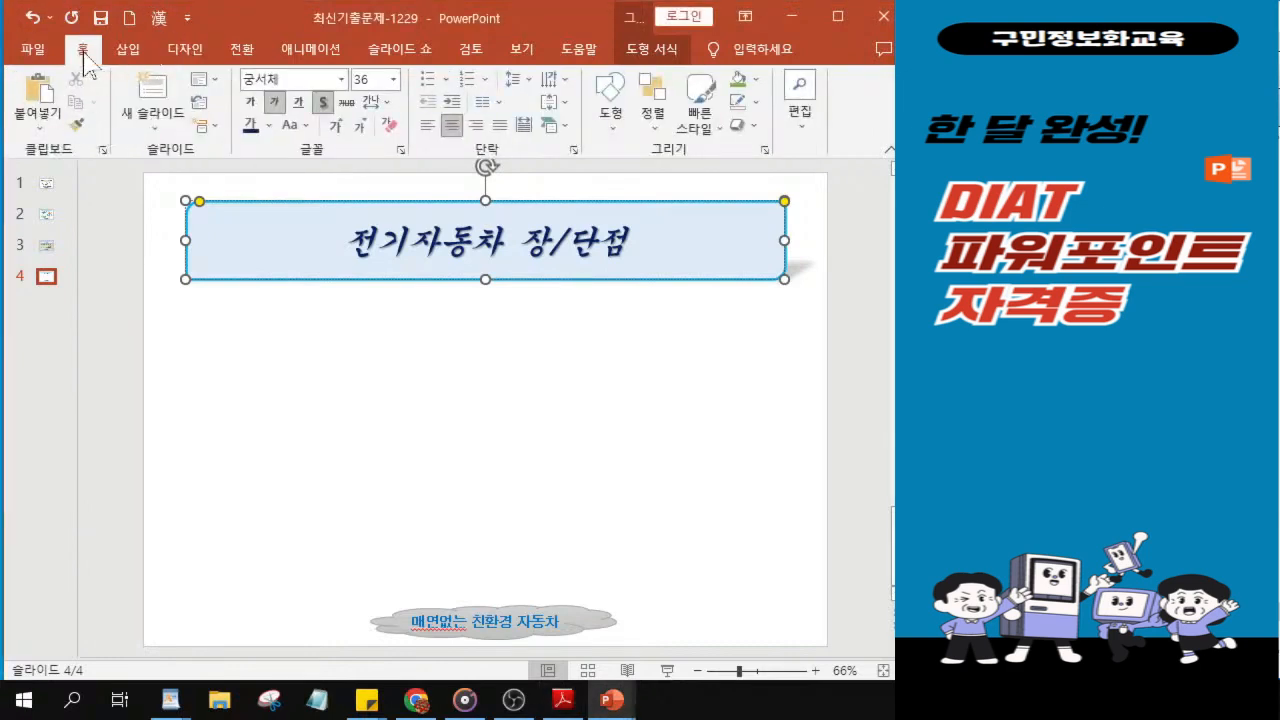
left_click(611, 120)
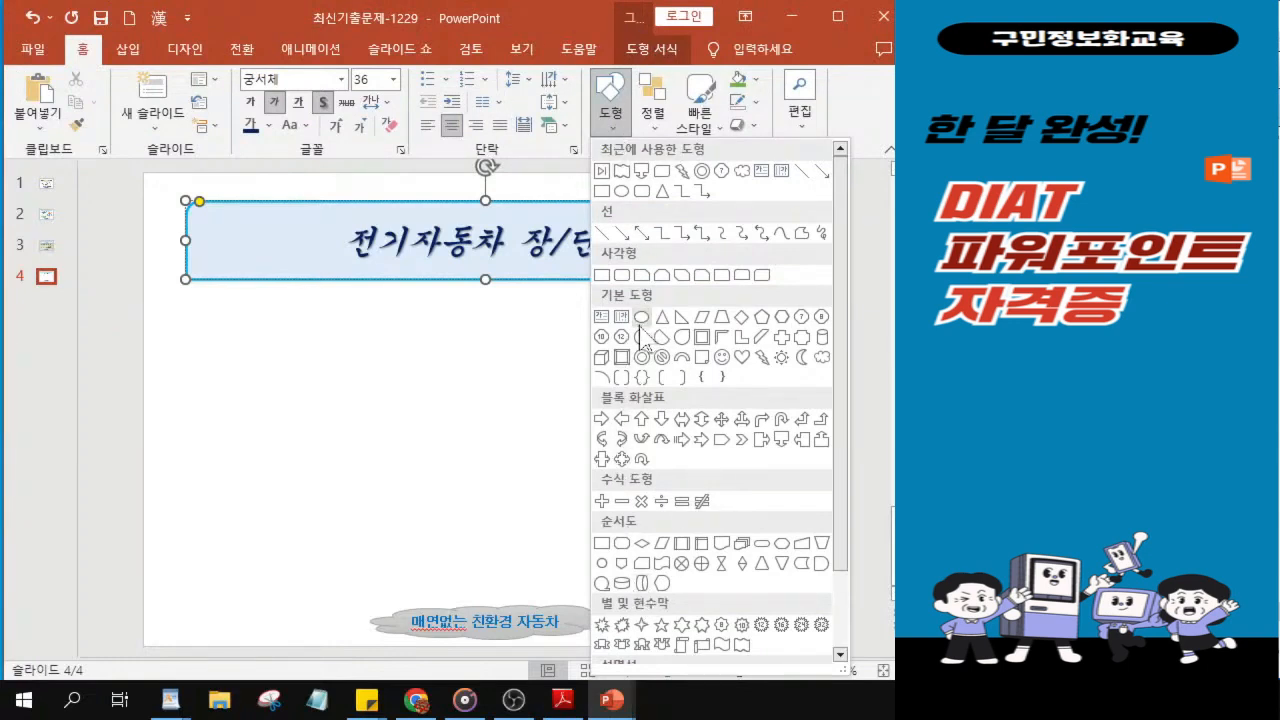
scroll(660, 445, "down", 3)
left_click_drag(838, 492, 840, 585)
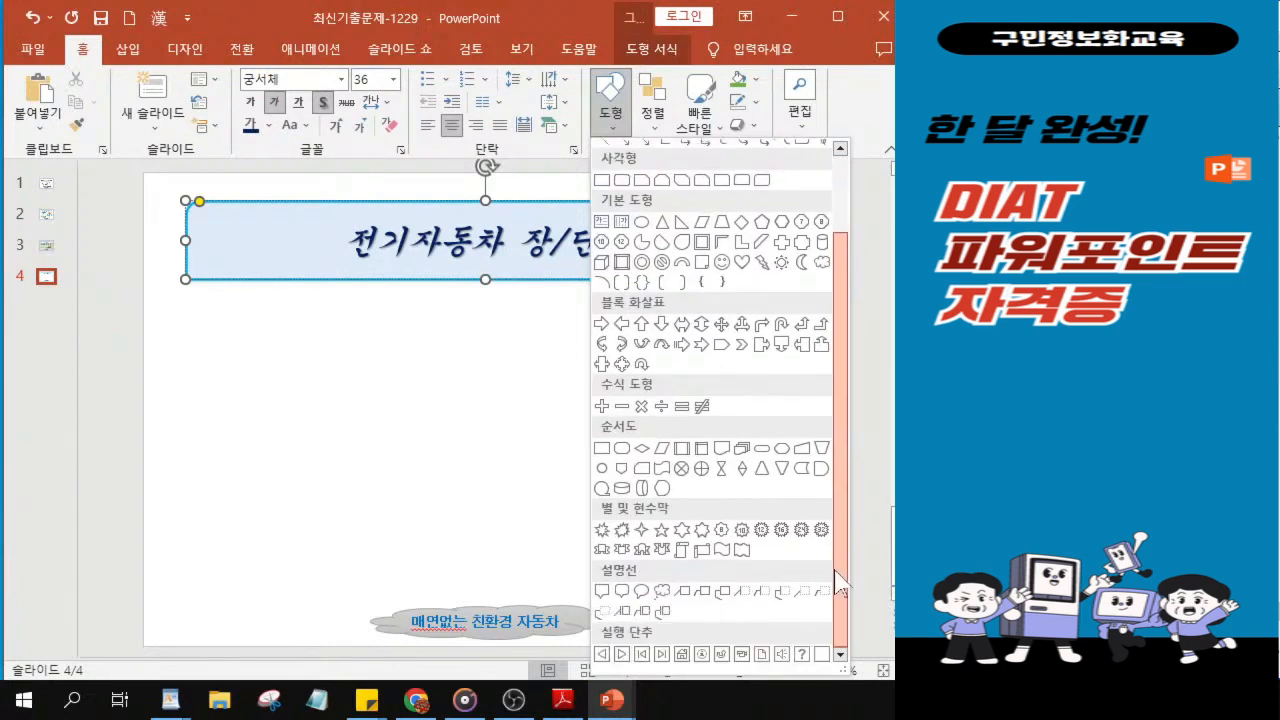
left_click(601, 599)
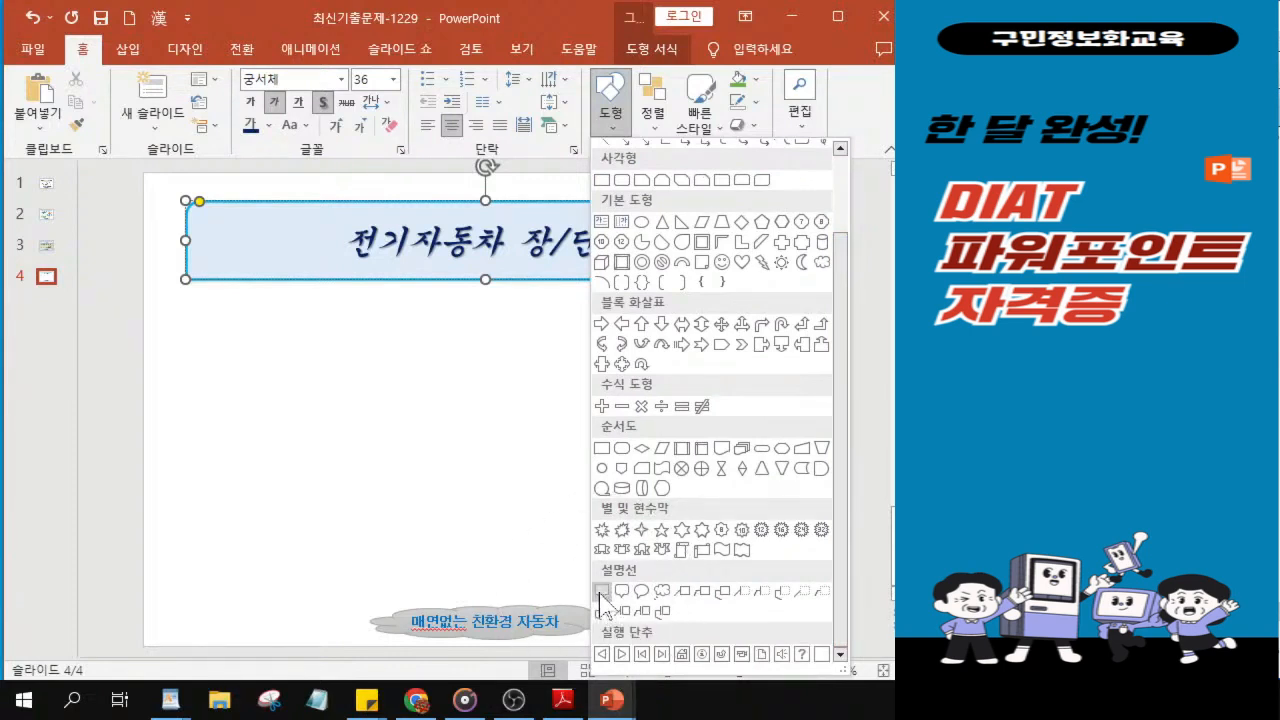
left_click(601, 599)
left_click(601, 597)
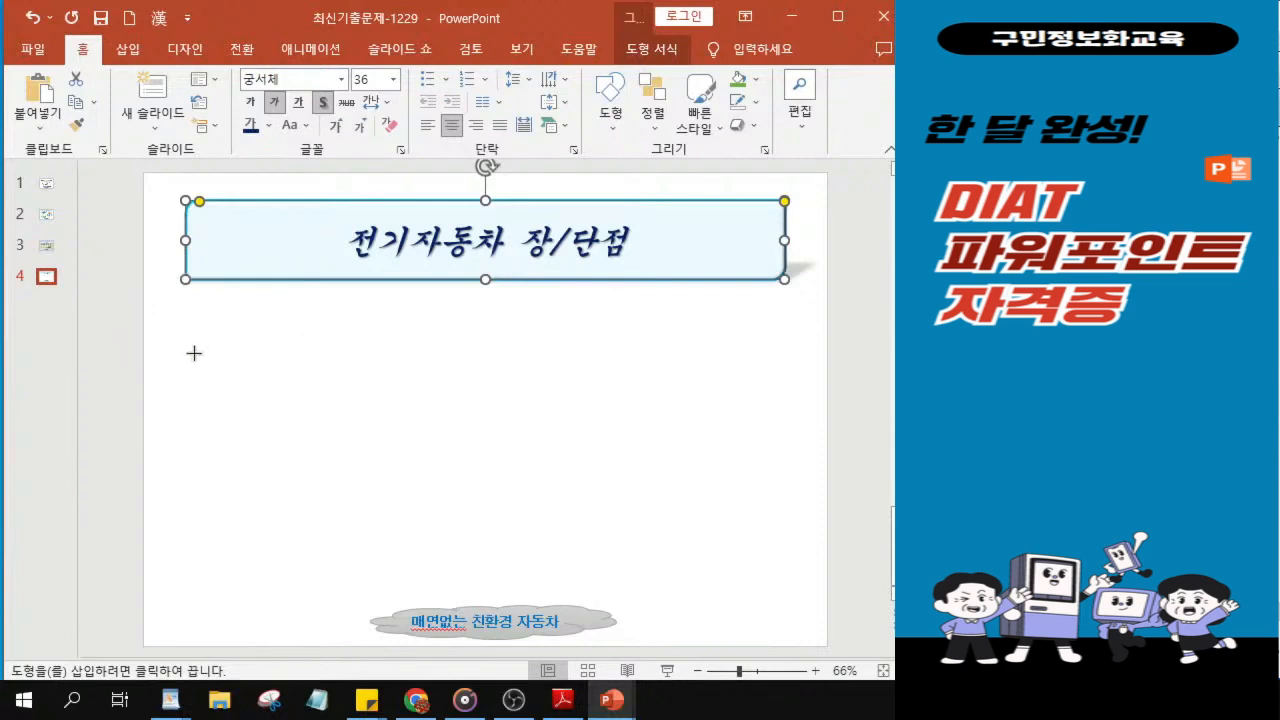
left_click_drag(188, 352, 408, 395)
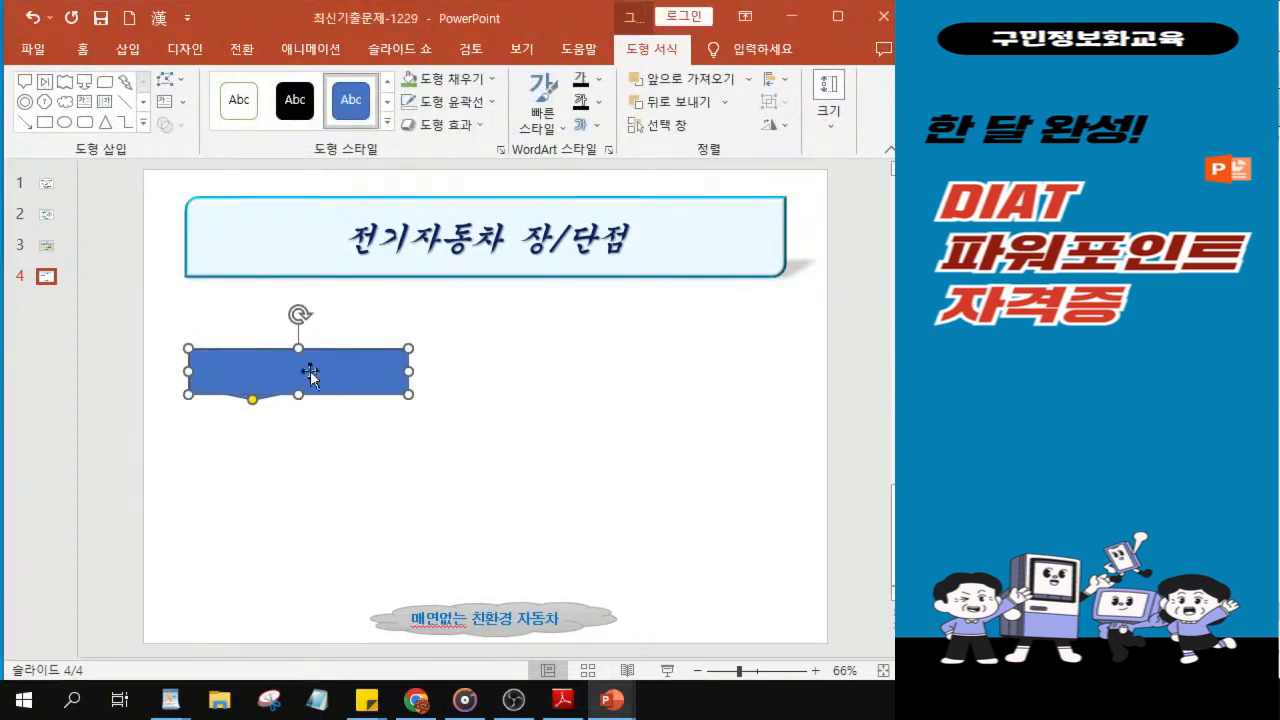
Step: Align the callout's left edge with the title shape and widen the callout slightly to the right
left_click_drag(298, 393, 312, 369)
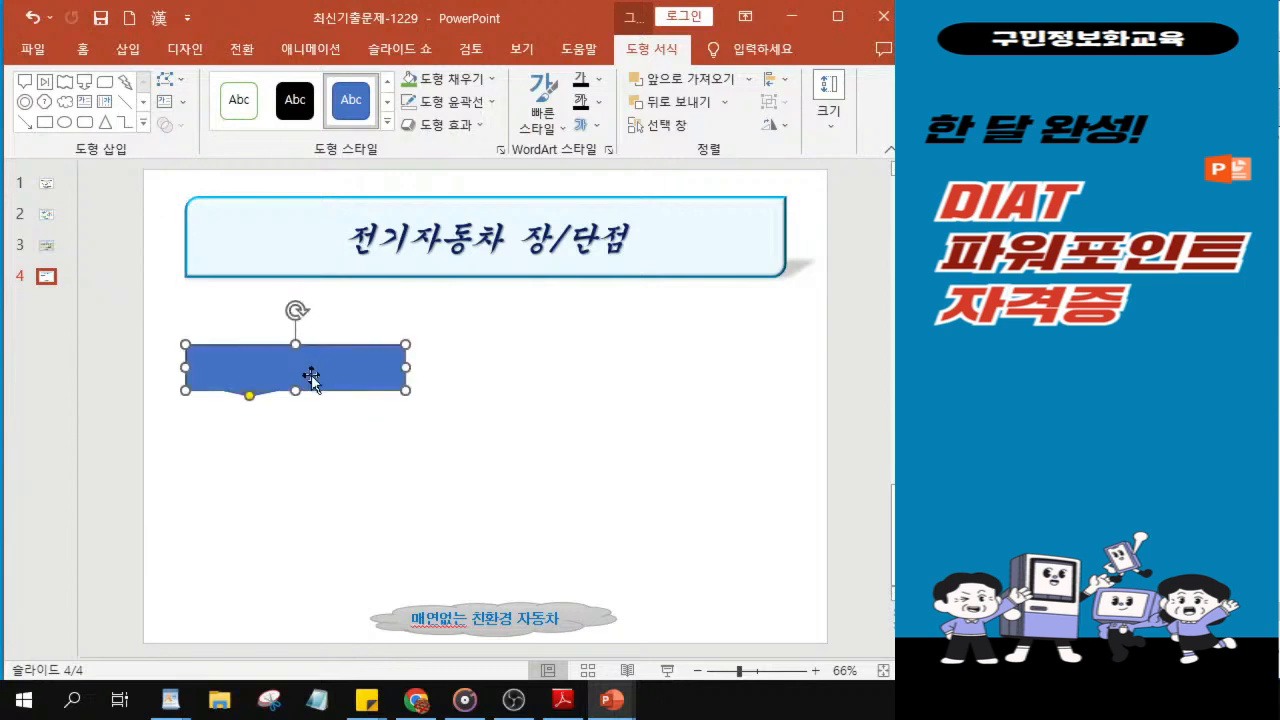
left_click_drag(405, 370, 415, 370)
left_click(335, 377)
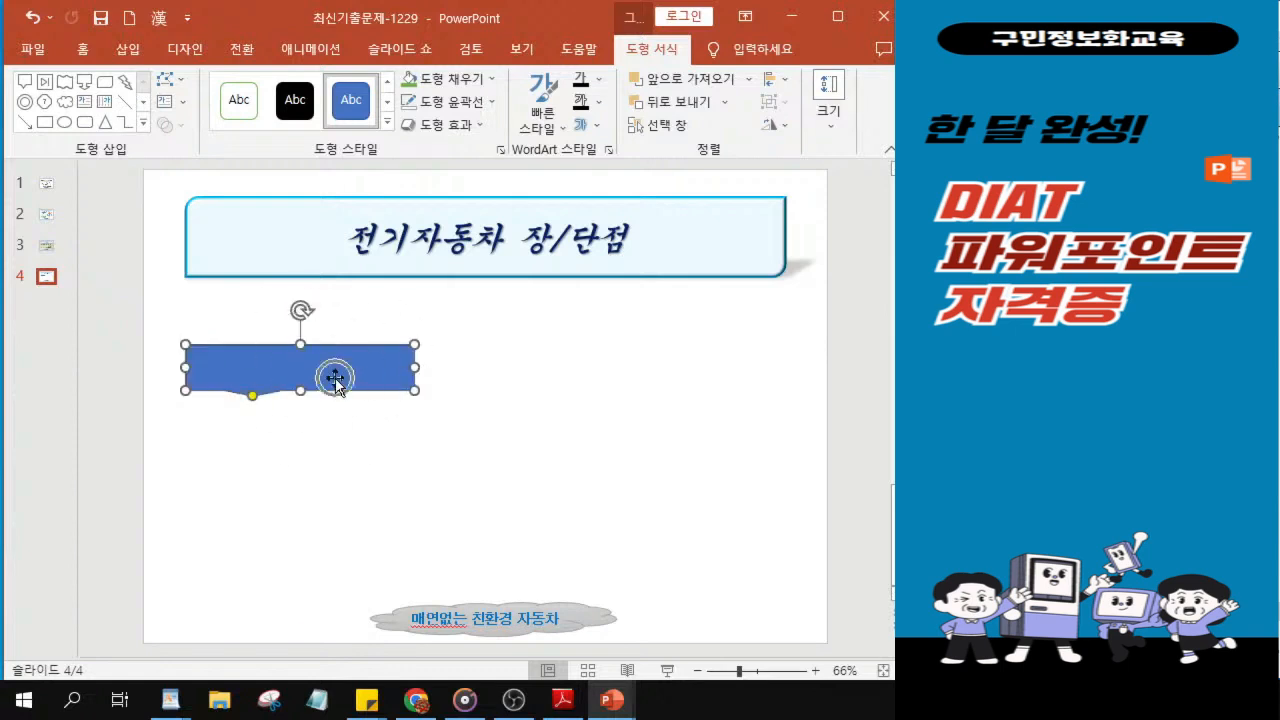
left_click_drag(419, 368, 423, 368)
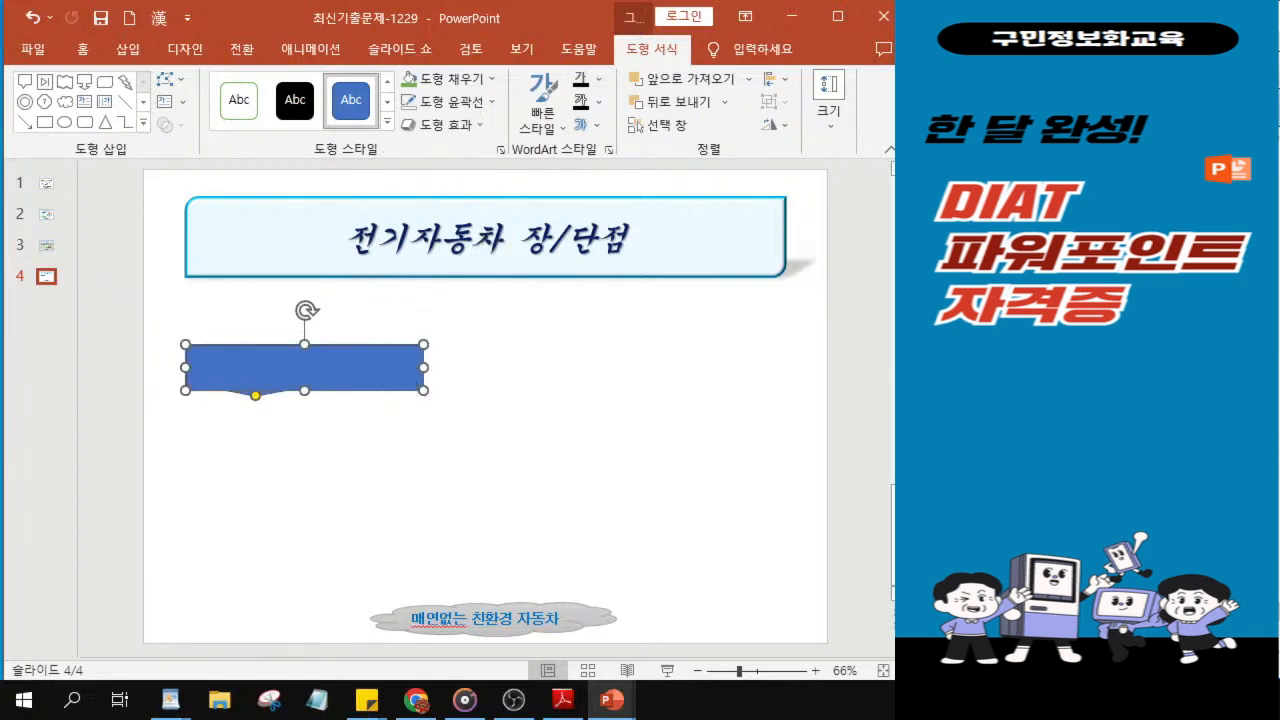
Step: Fill the callout with the pale blue-pink Bouquet texture (질감)
key("alt+Tab")
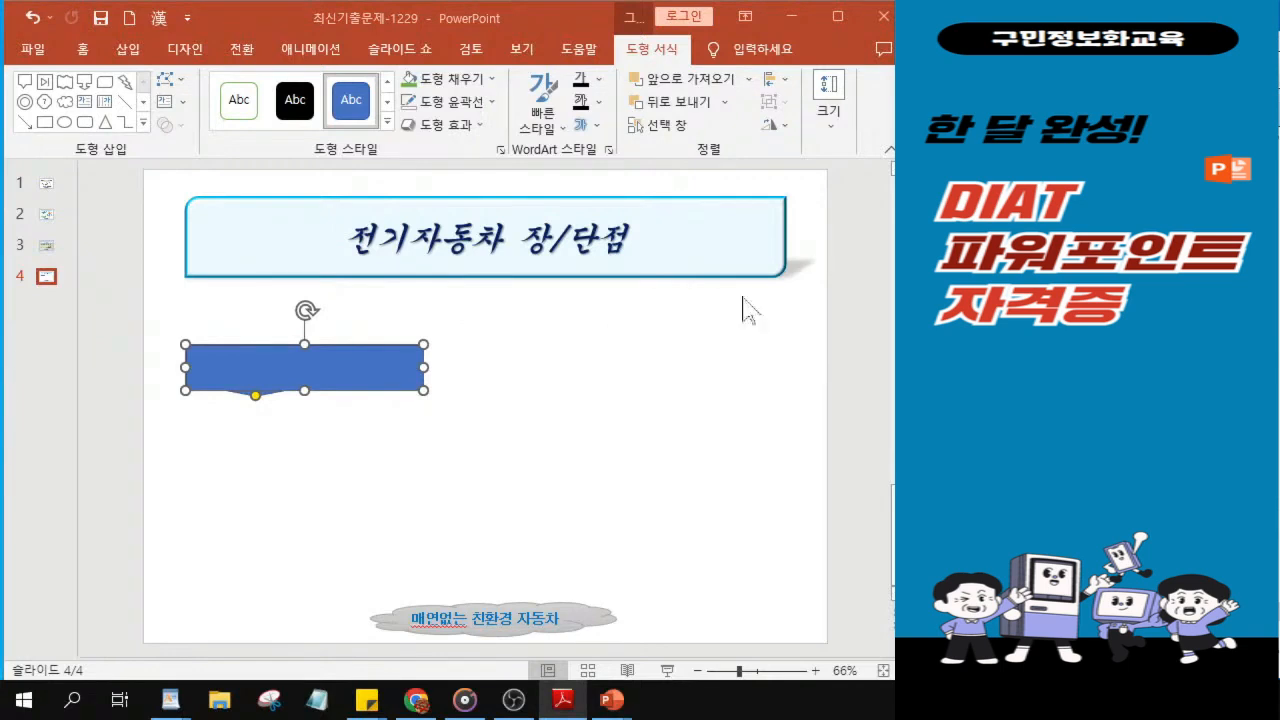
left_click(455, 84)
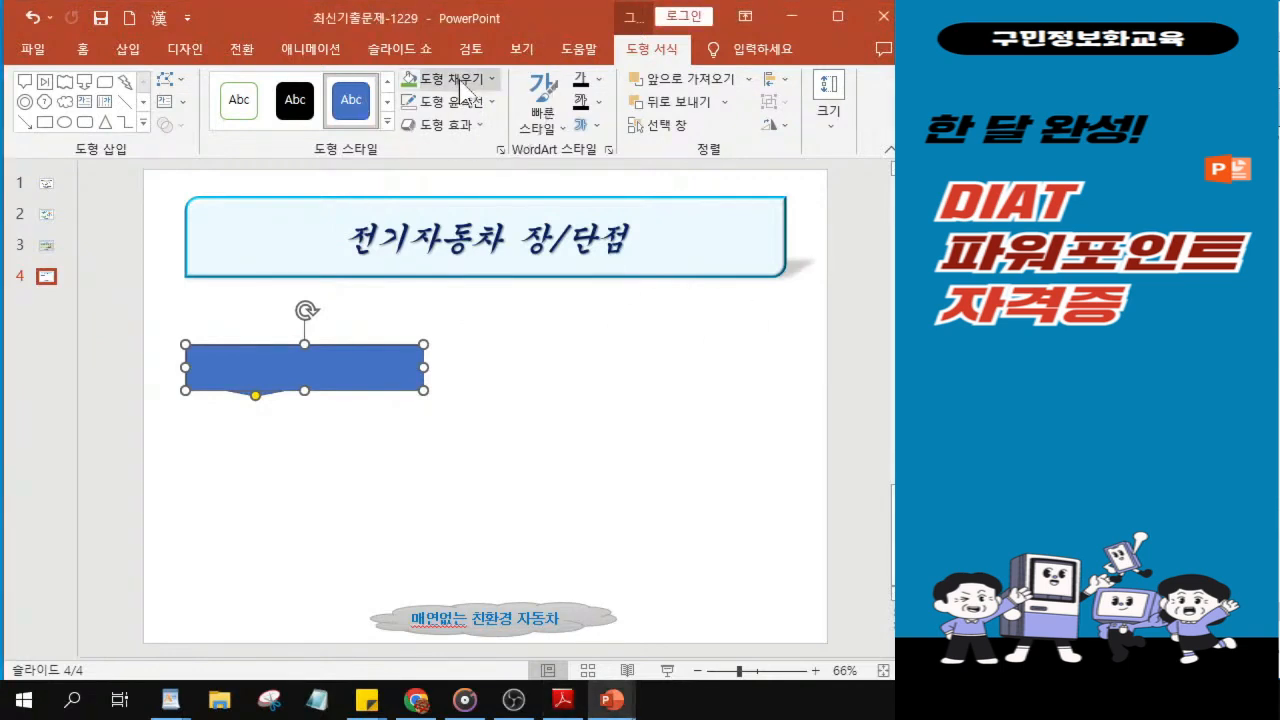
left_click(460, 86)
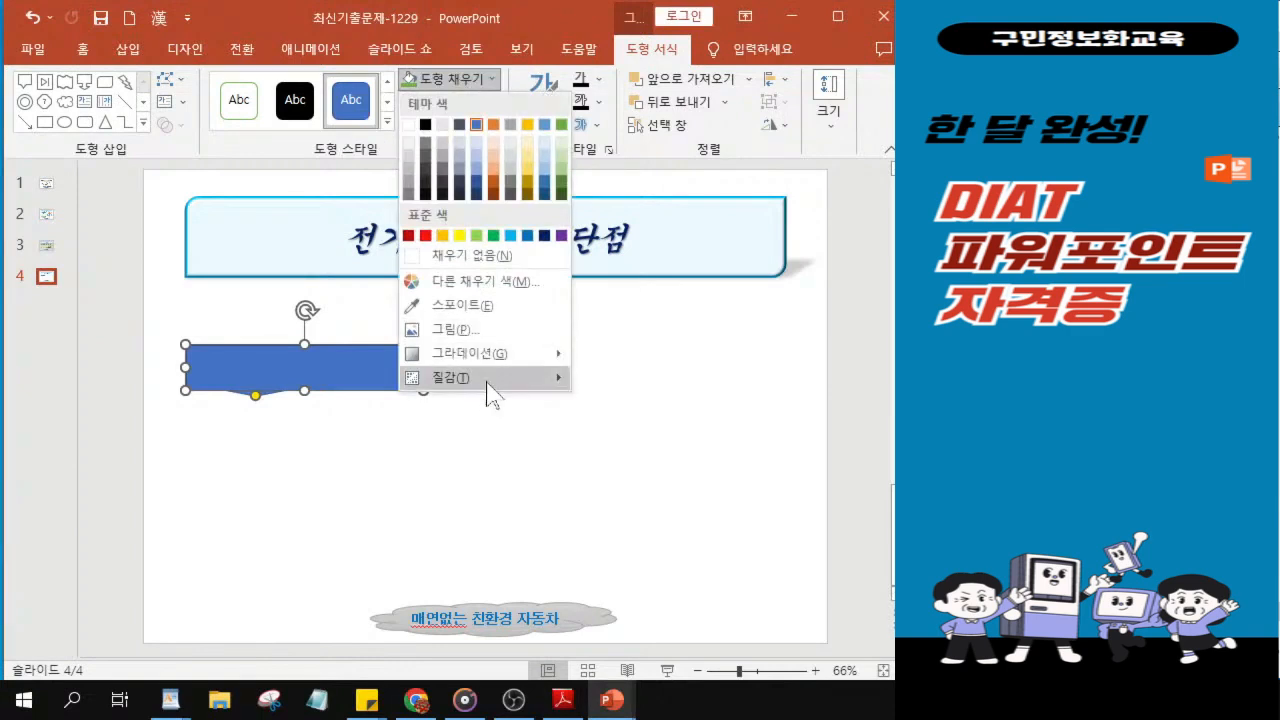
mouse_move(488, 383)
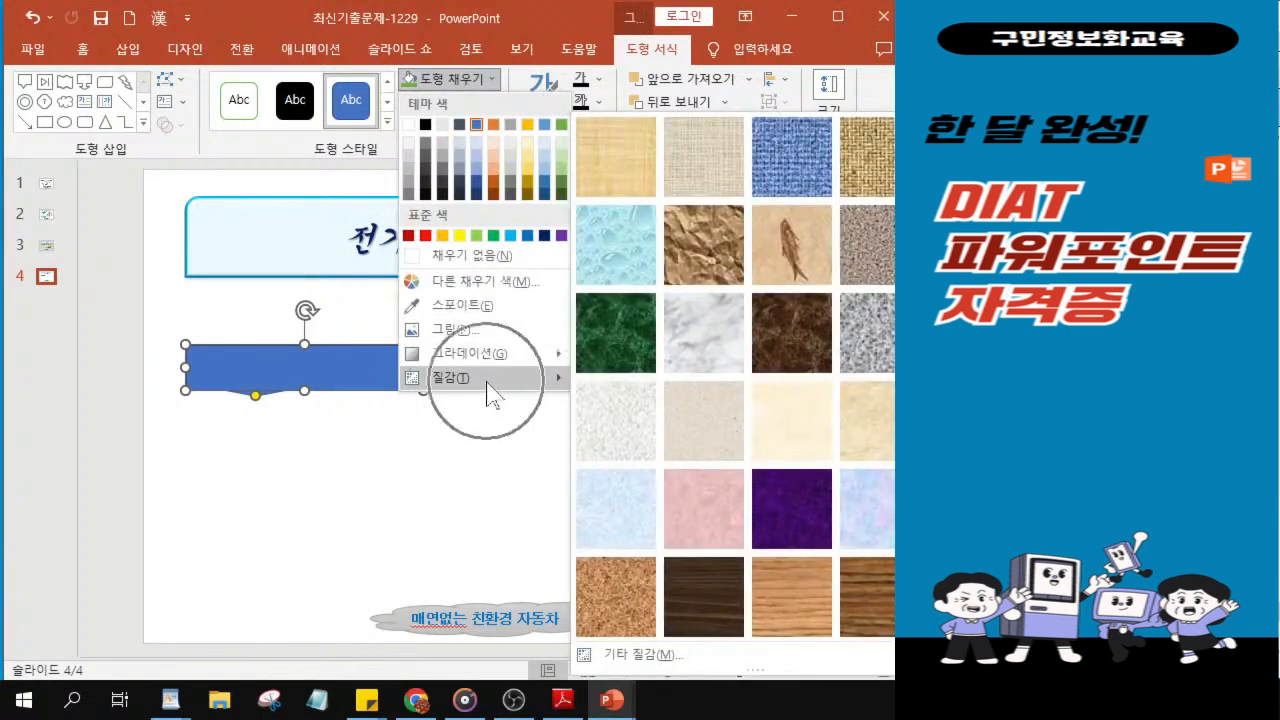
left_click(866, 512)
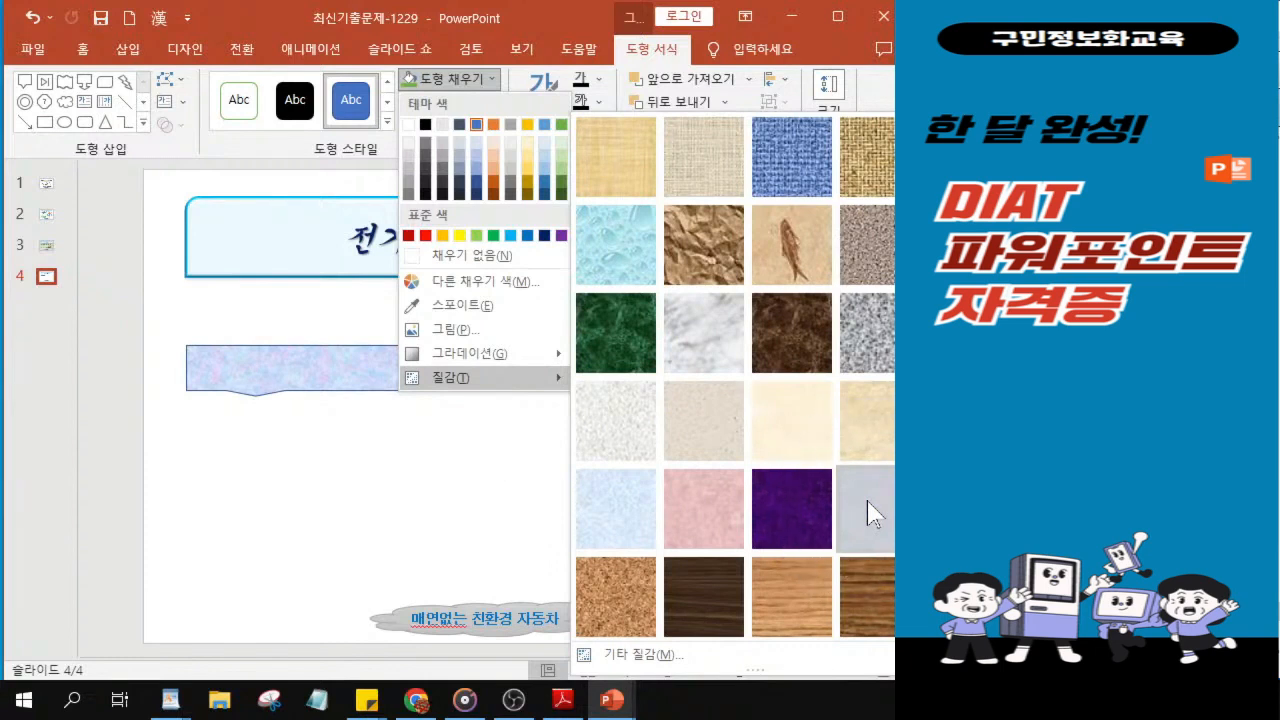
left_click(866, 512)
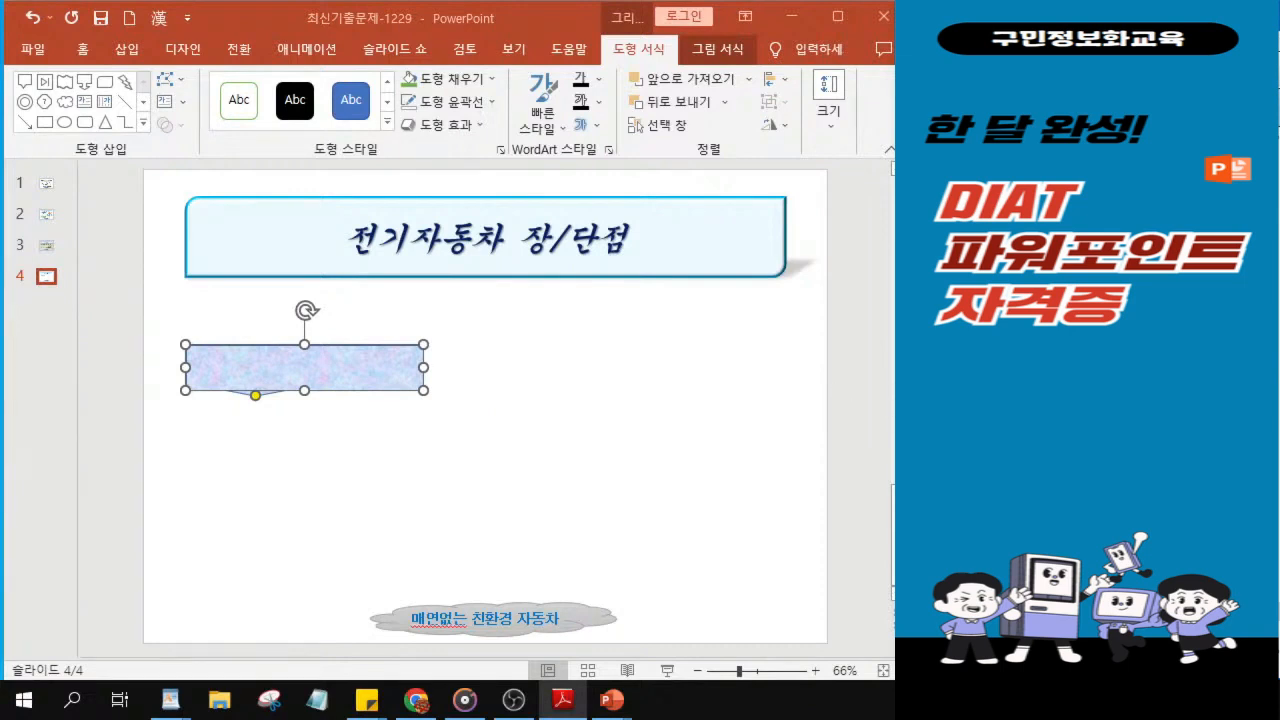
Step: Remove the callout's outline (윤곽선 없음) and apply the Soft Round bevel (입체 효과)
left_click(447, 102)
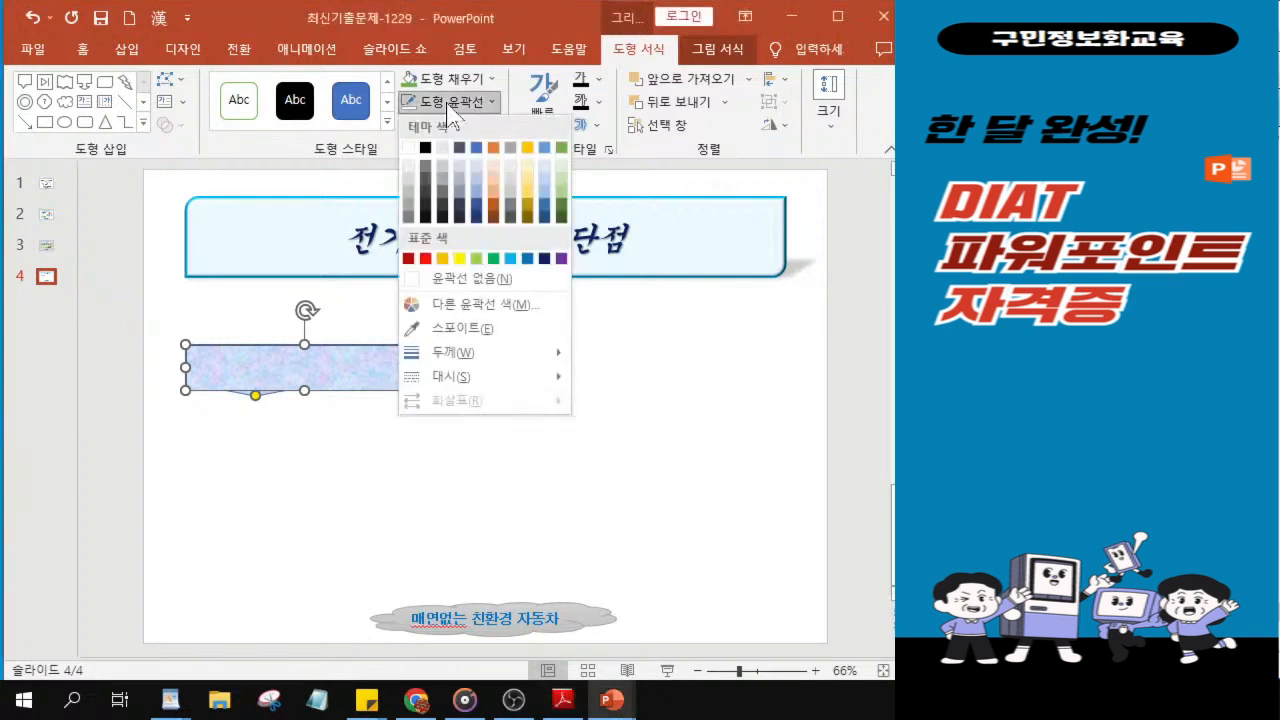
left_click(428, 290)
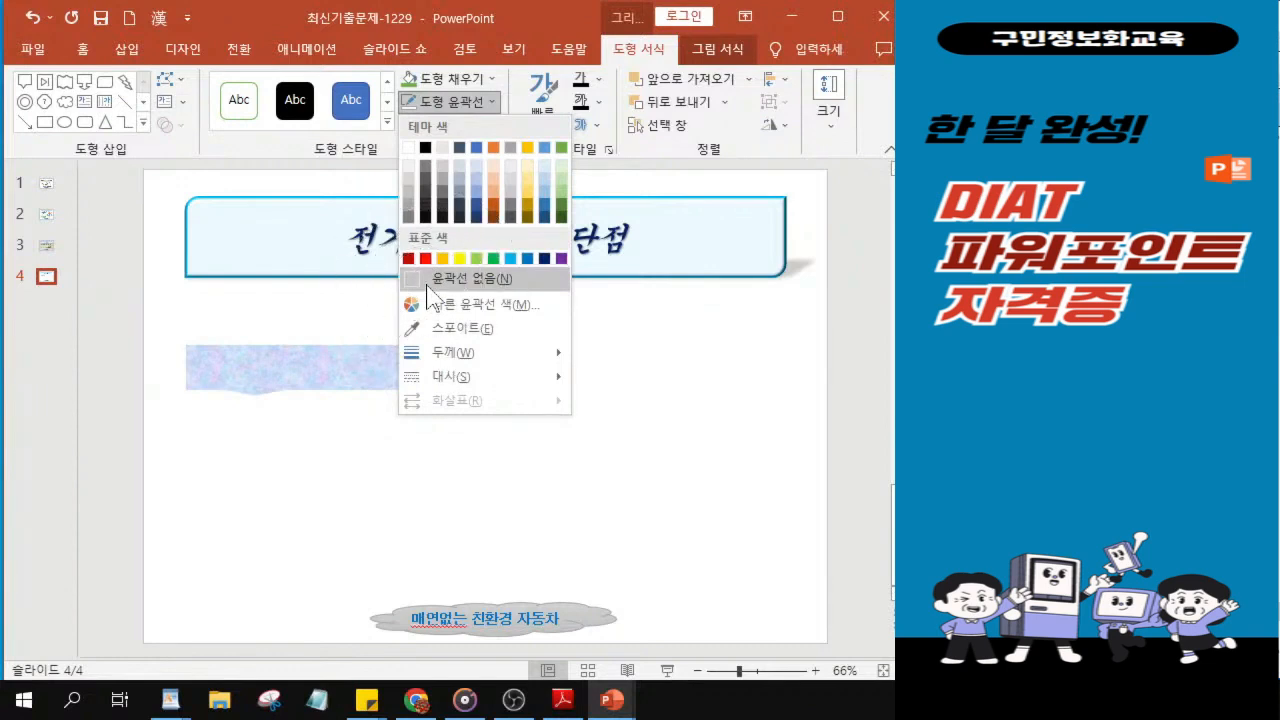
left_click(428, 290)
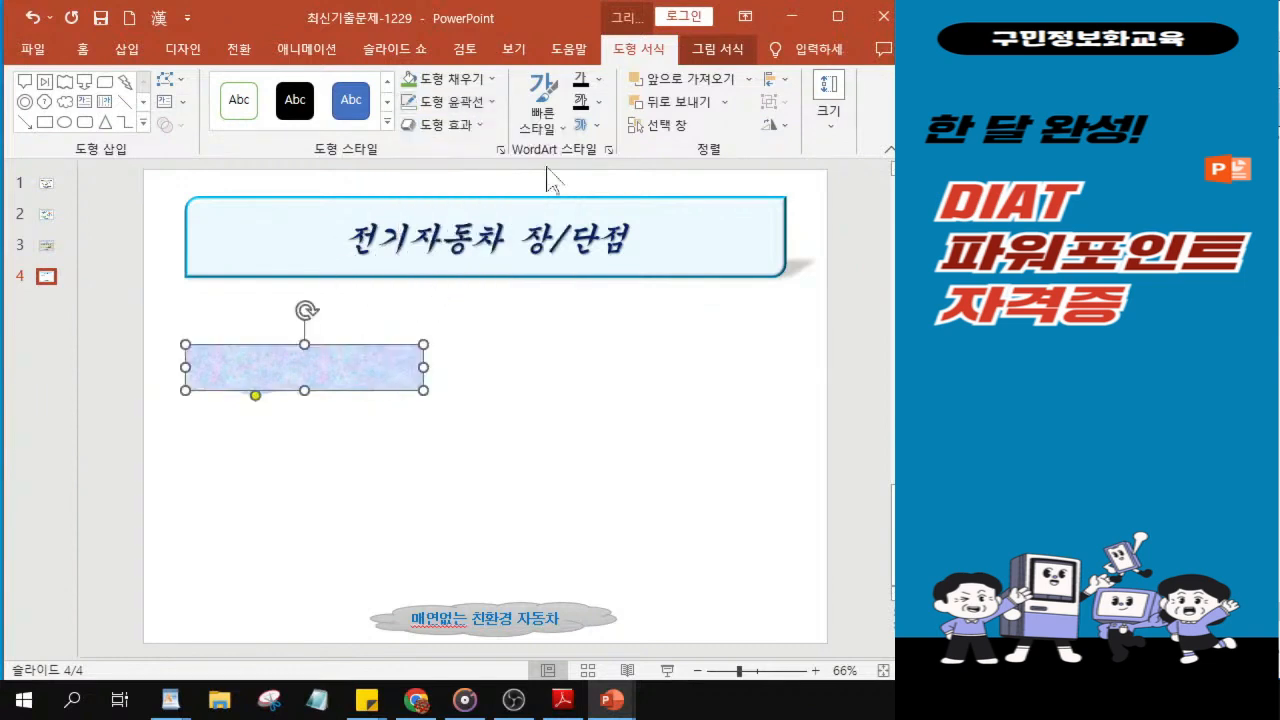
left_click(459, 126)
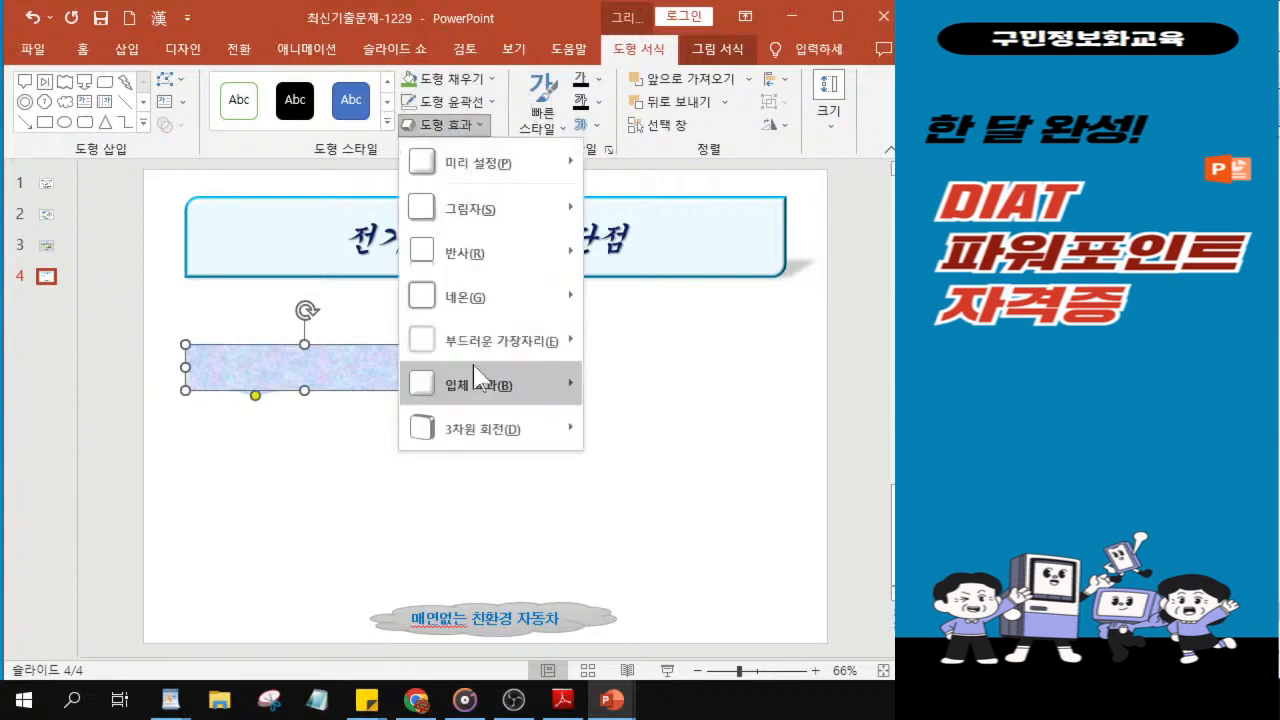
mouse_move(478, 382)
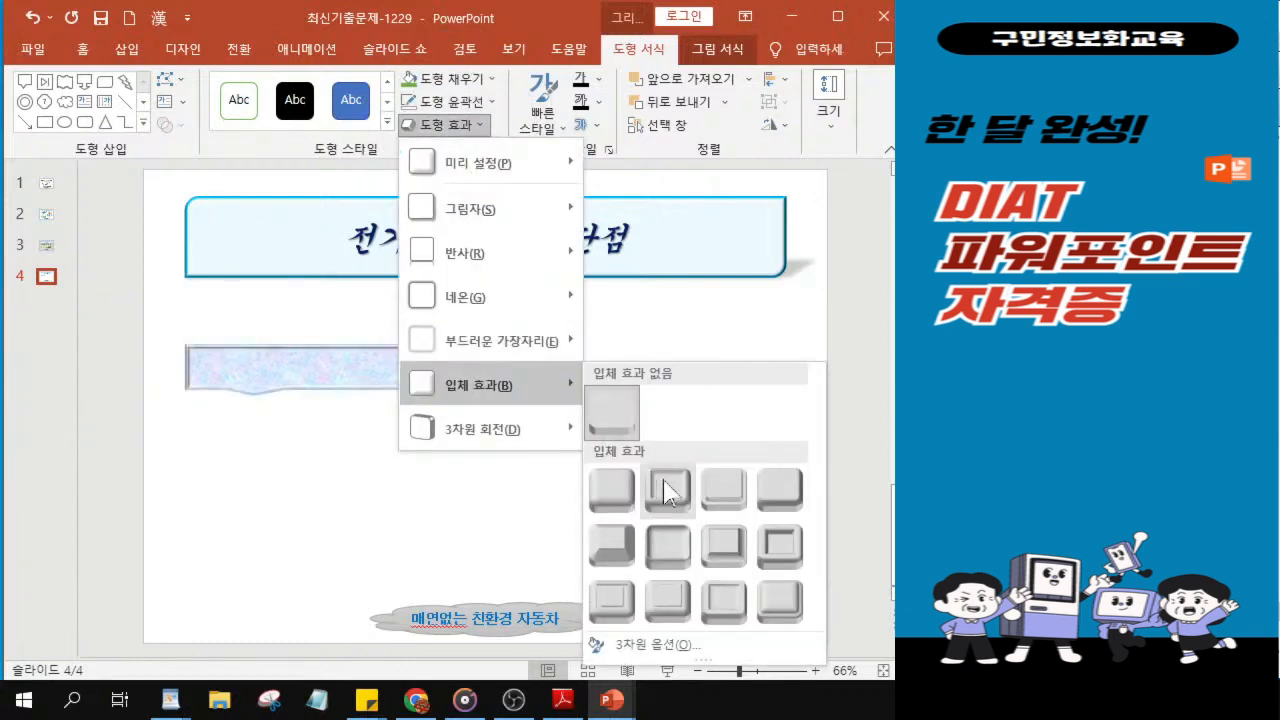
left_click(673, 553)
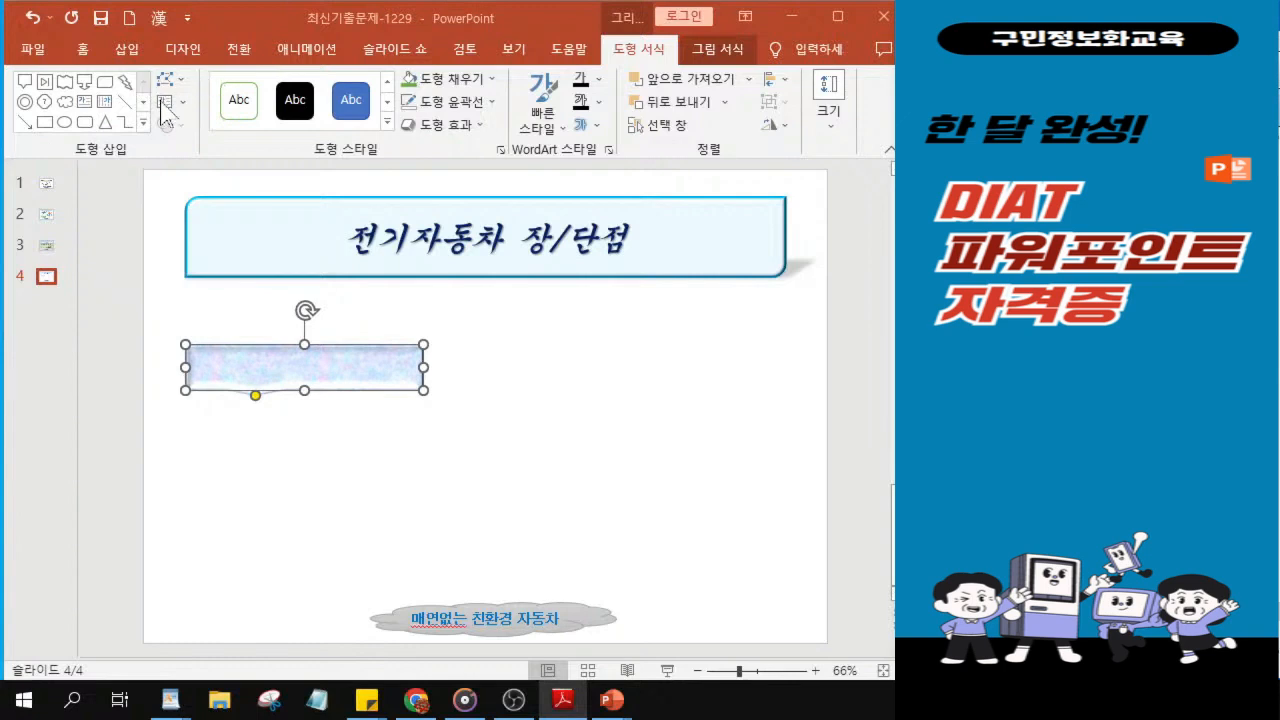
Step: Set the callout's text font to 굴림 at size 20
left_click(83, 52)
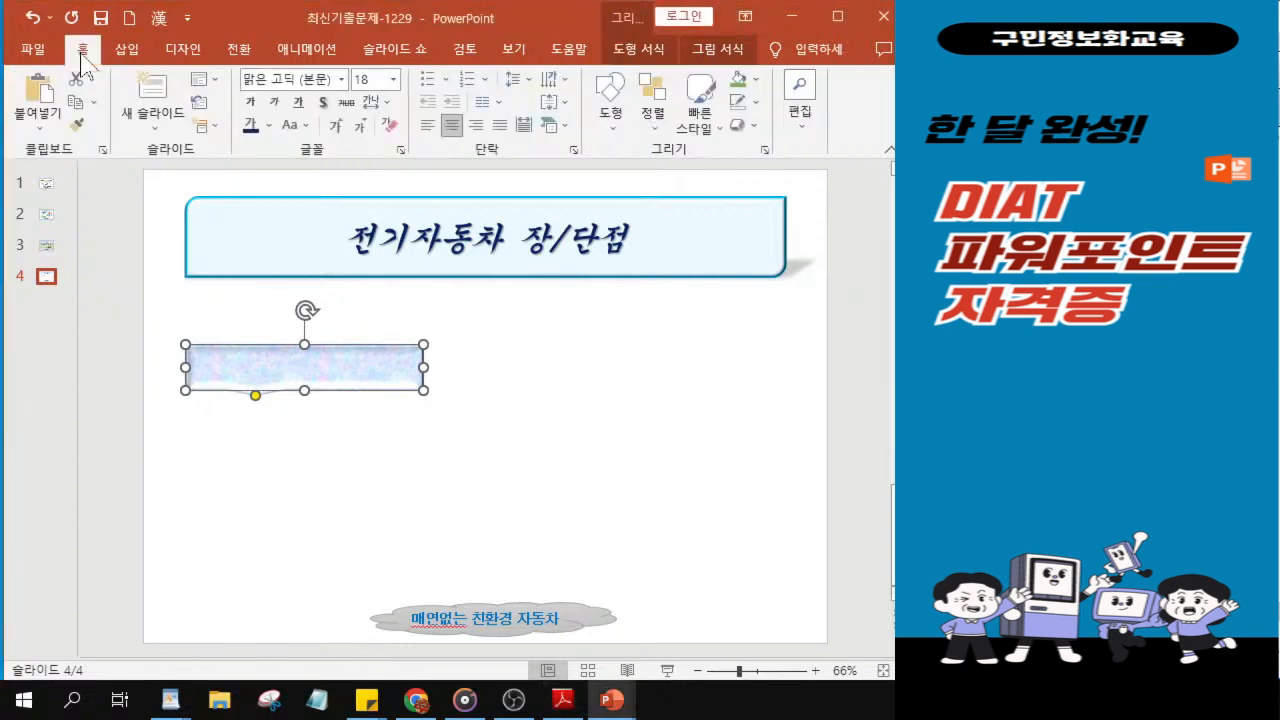
left_click(342, 80)
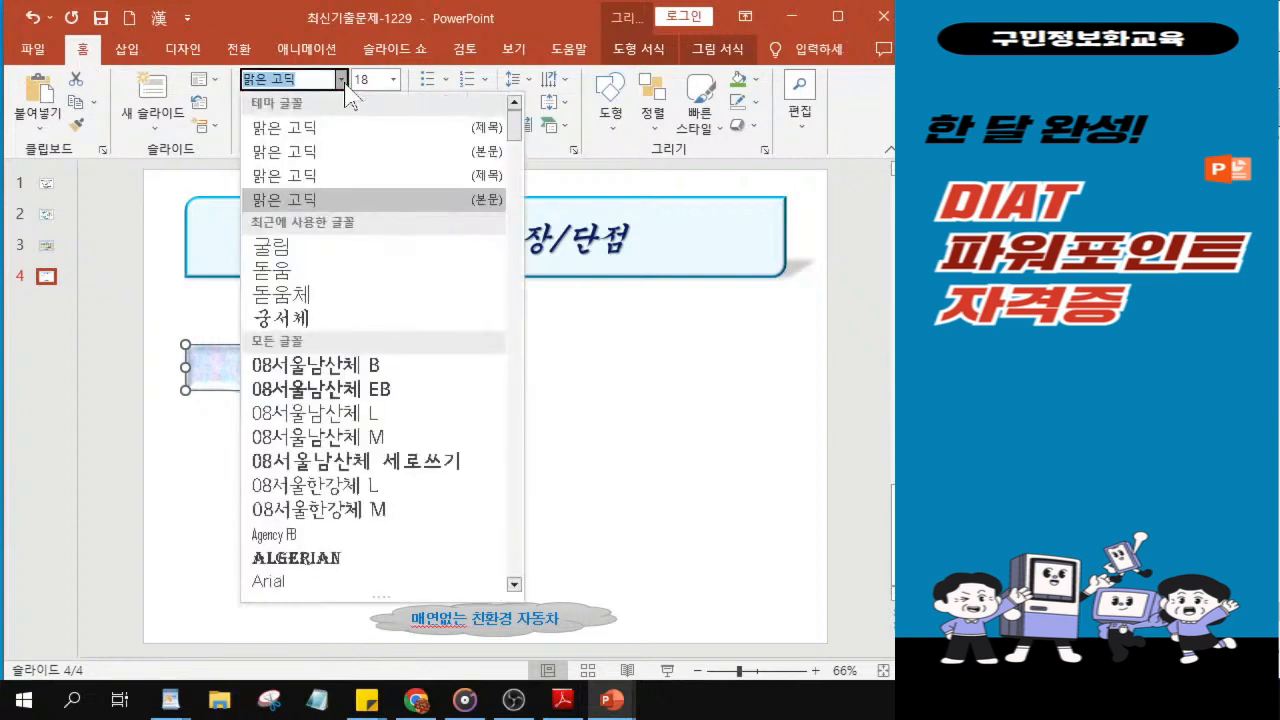
left_click(312, 256)
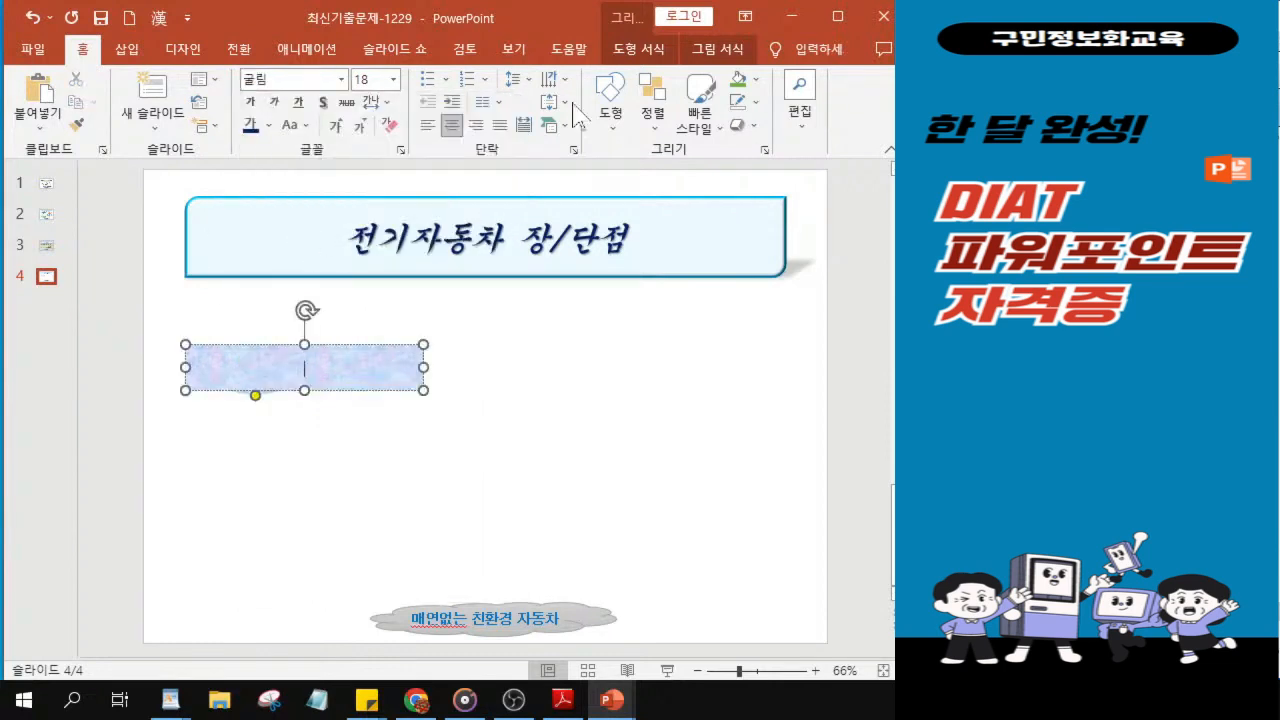
left_click(370, 79)
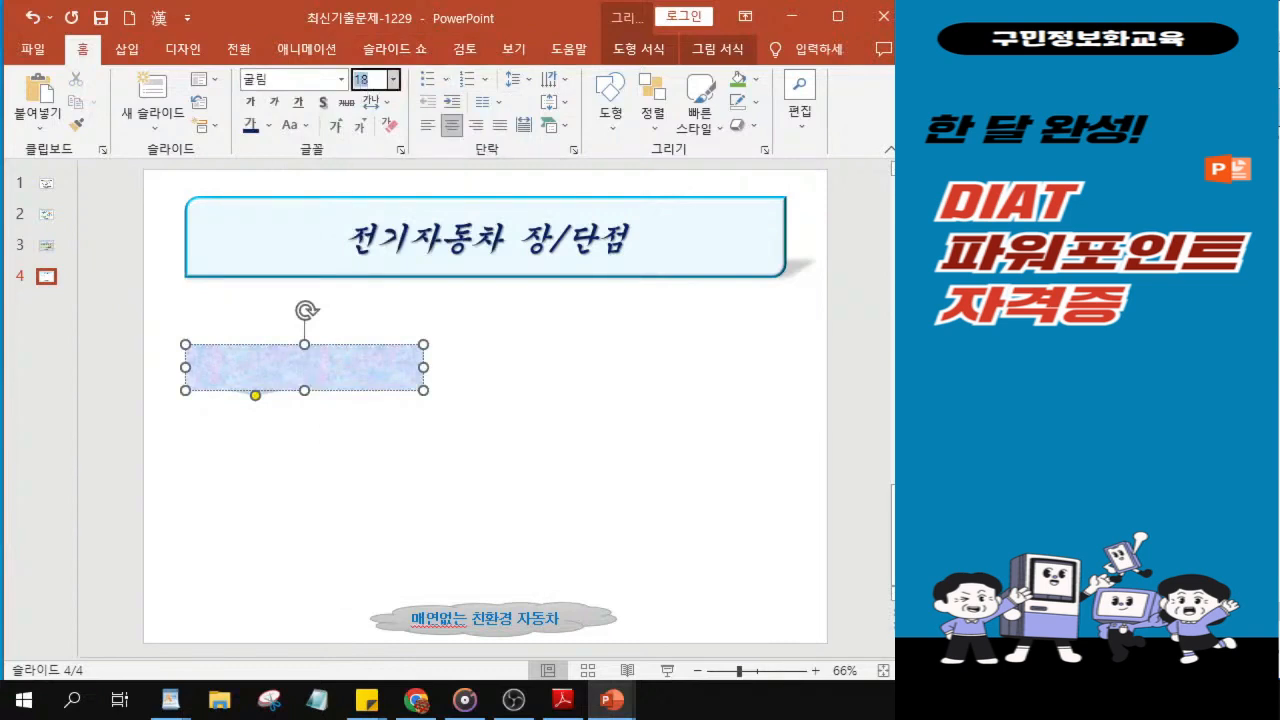
key("Return")
key("ctrl")
key("ctrl")
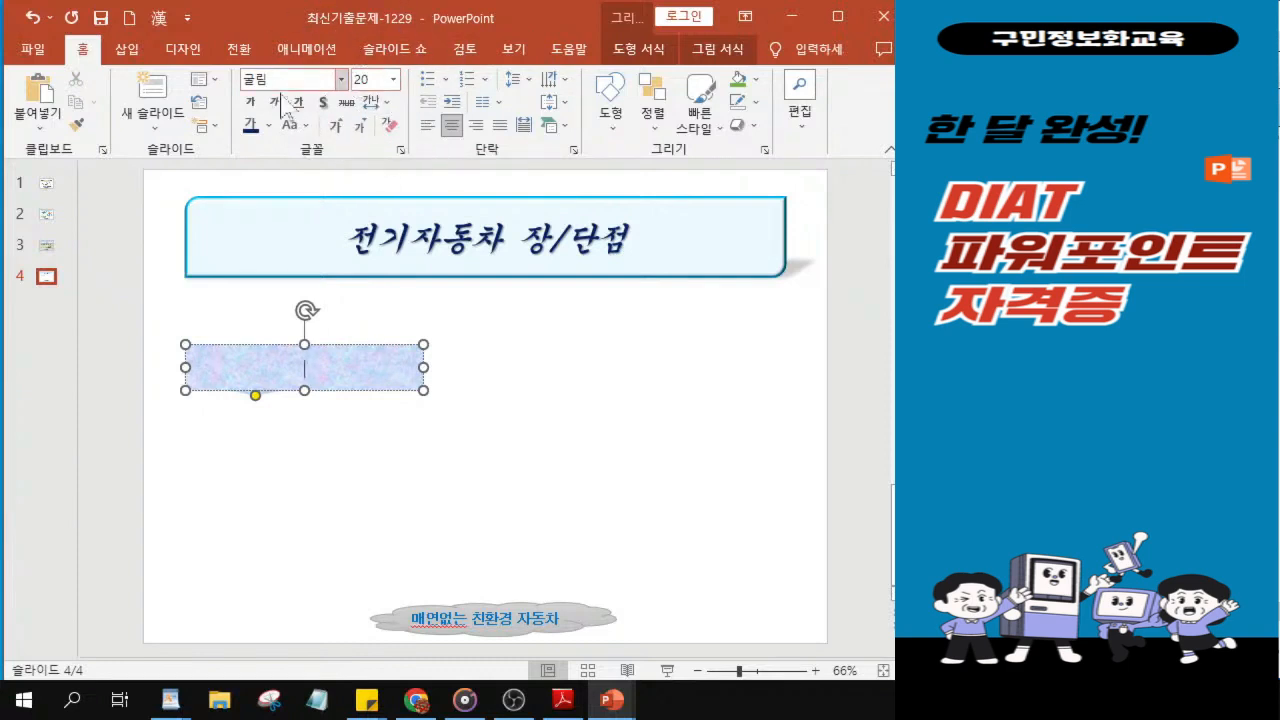
Step: Make the callout's text bold and colour it standard purple
left_click(250, 103)
key("ctrl")
key("ctrl")
key("ctrl")
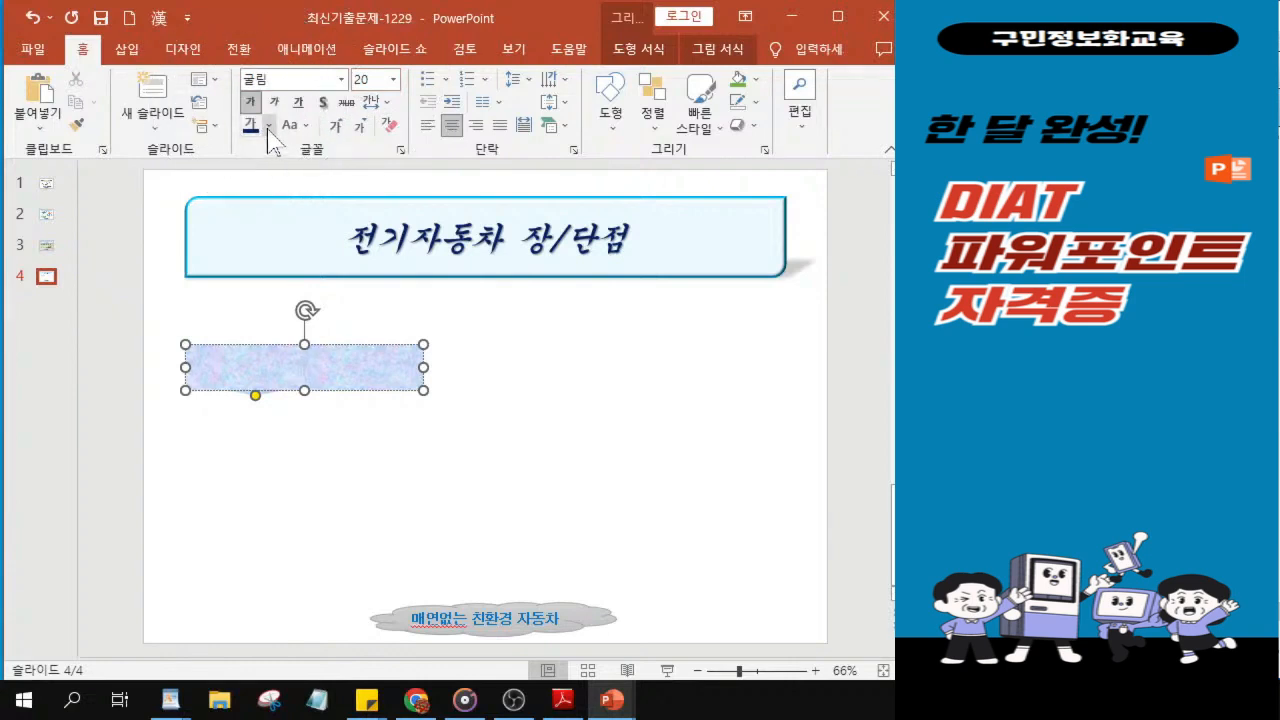
left_click(268, 126)
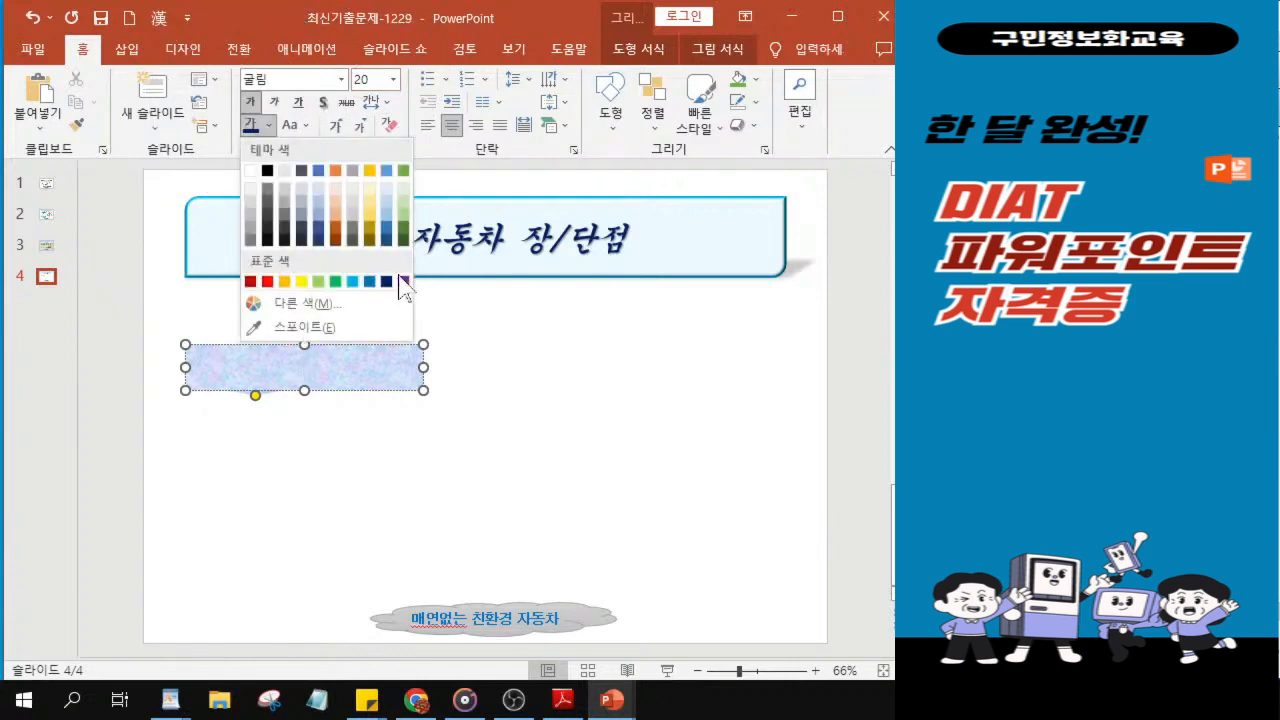
key("ctrl")
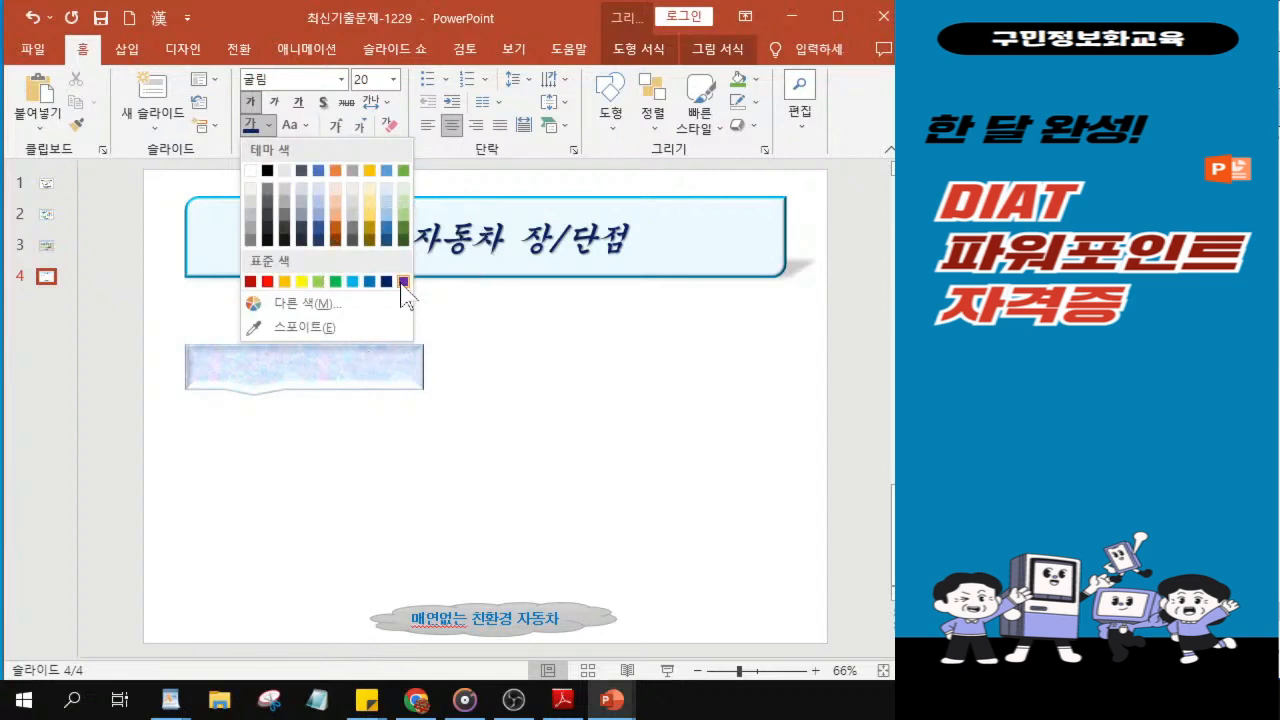
key("ctrl")
left_click(404, 282)
Step: Enter the text "유지비 저렴" in the callout
scroll(286, 380, "up", 6, "ctrl")
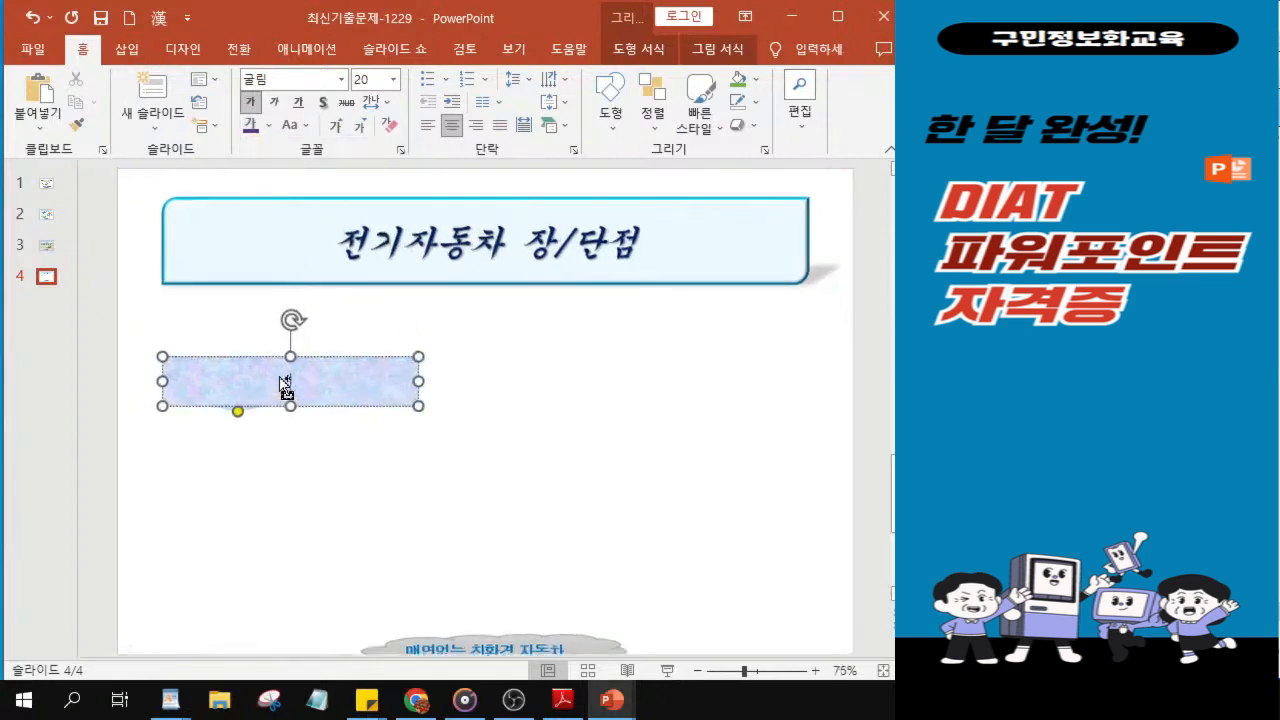
type("윷")
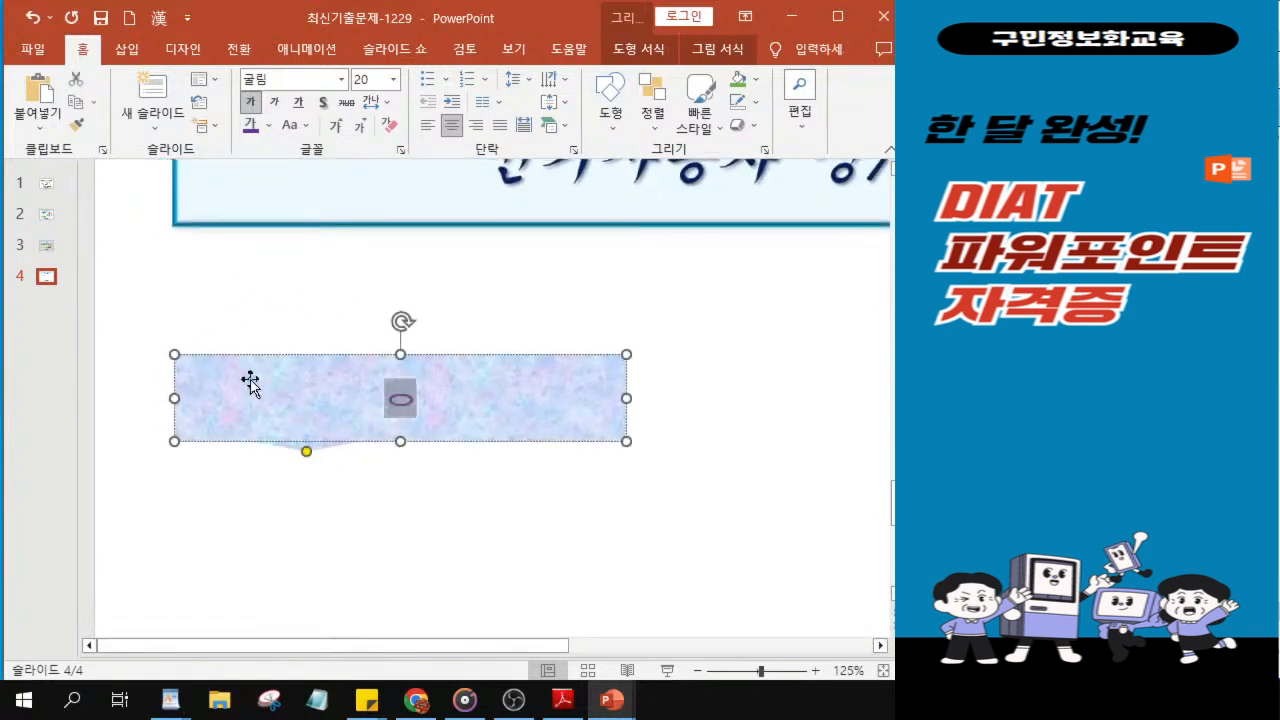
type("지비 저렴")
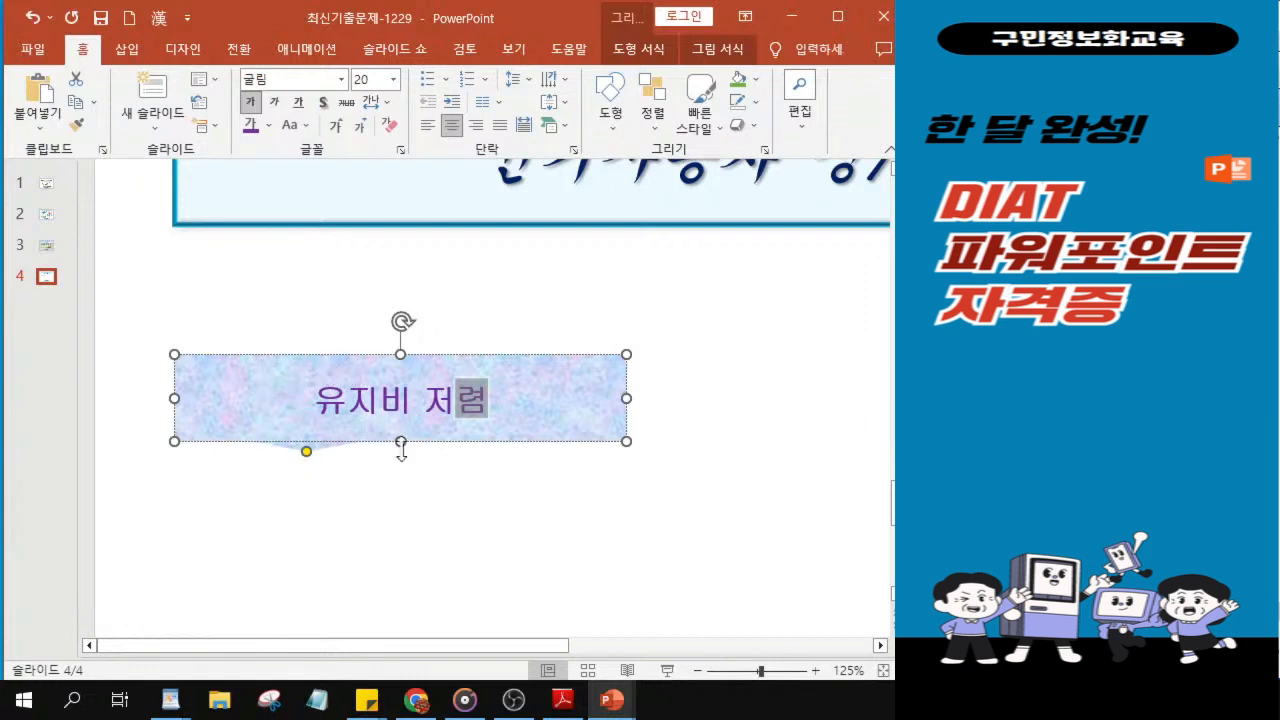
Step: Reduce the callout's height slightly and stack two copies of it below at even spacing, aligned with the original
scroll(398, 447, "down", 5, "ctrl")
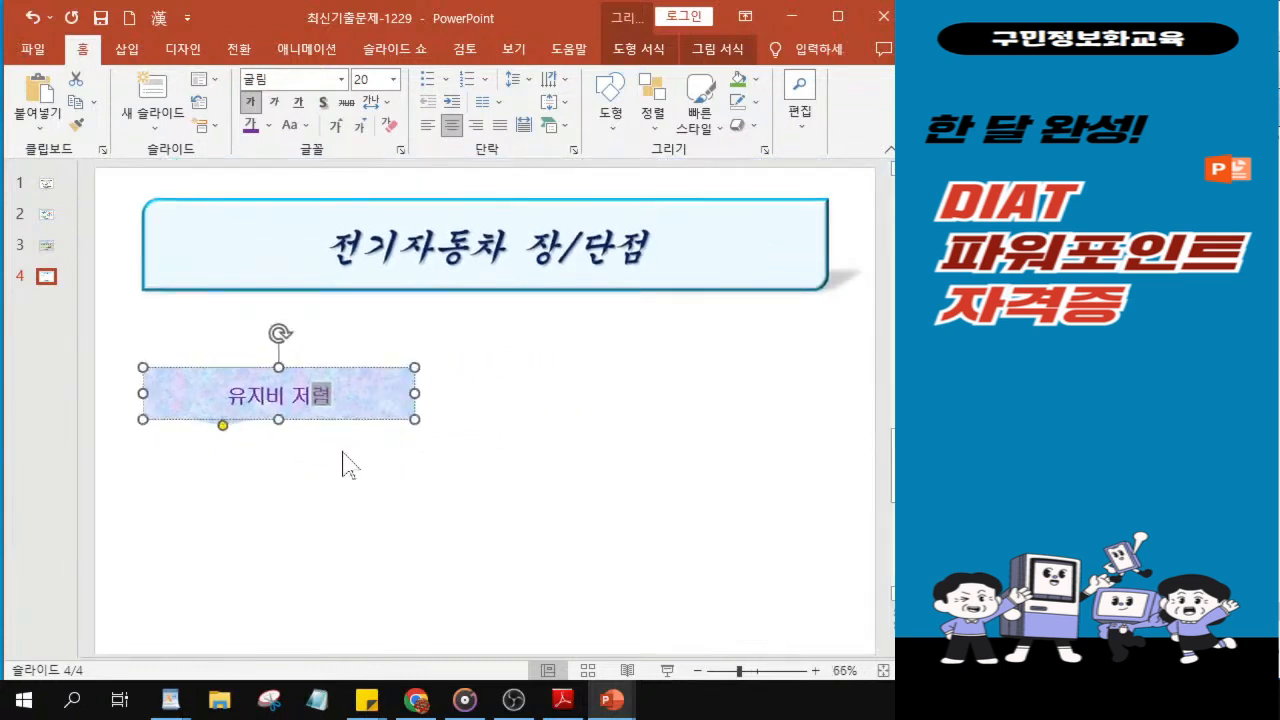
key("ctrl")
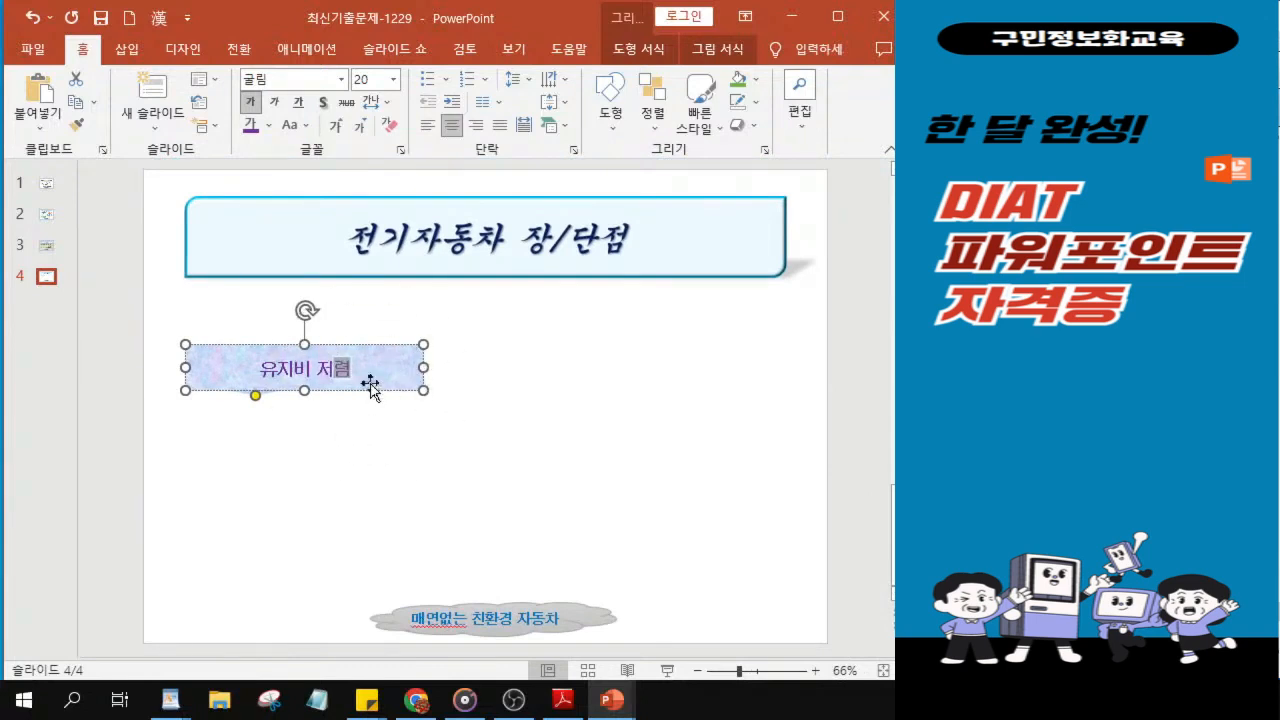
left_click(370, 388)
left_click_drag(301, 395, 300, 387)
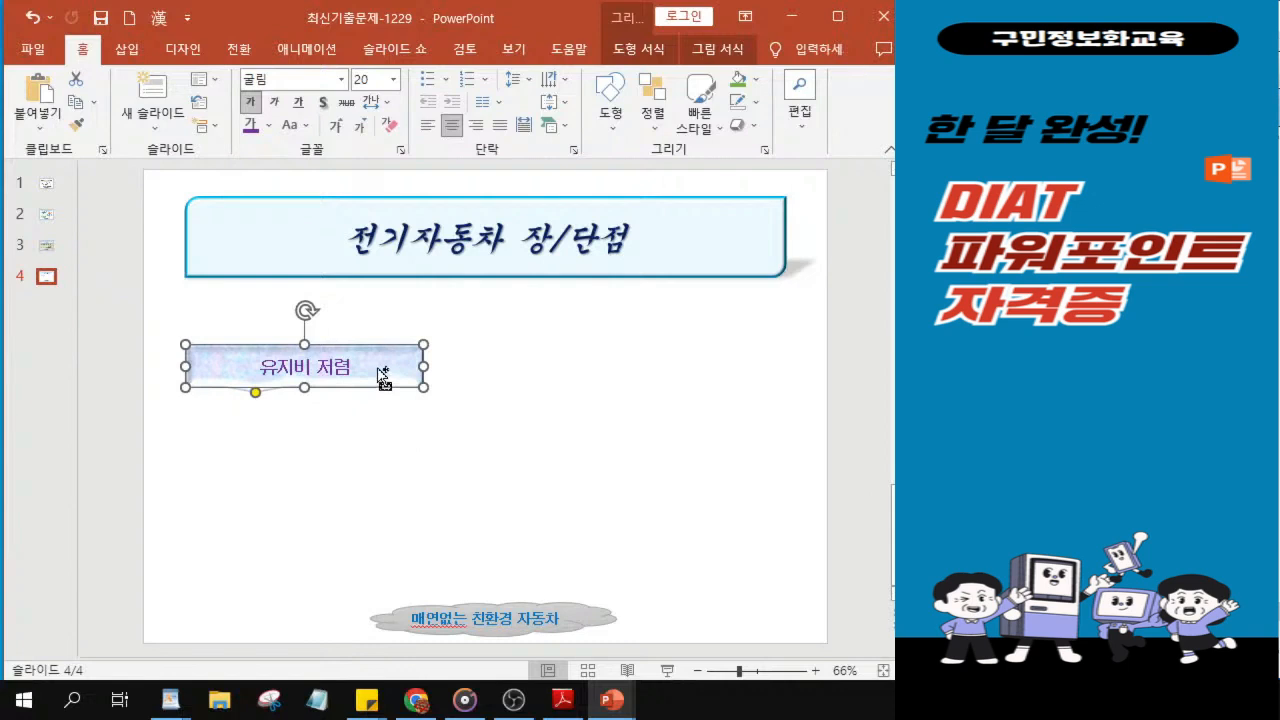
left_click_drag(381, 375, 389, 503)
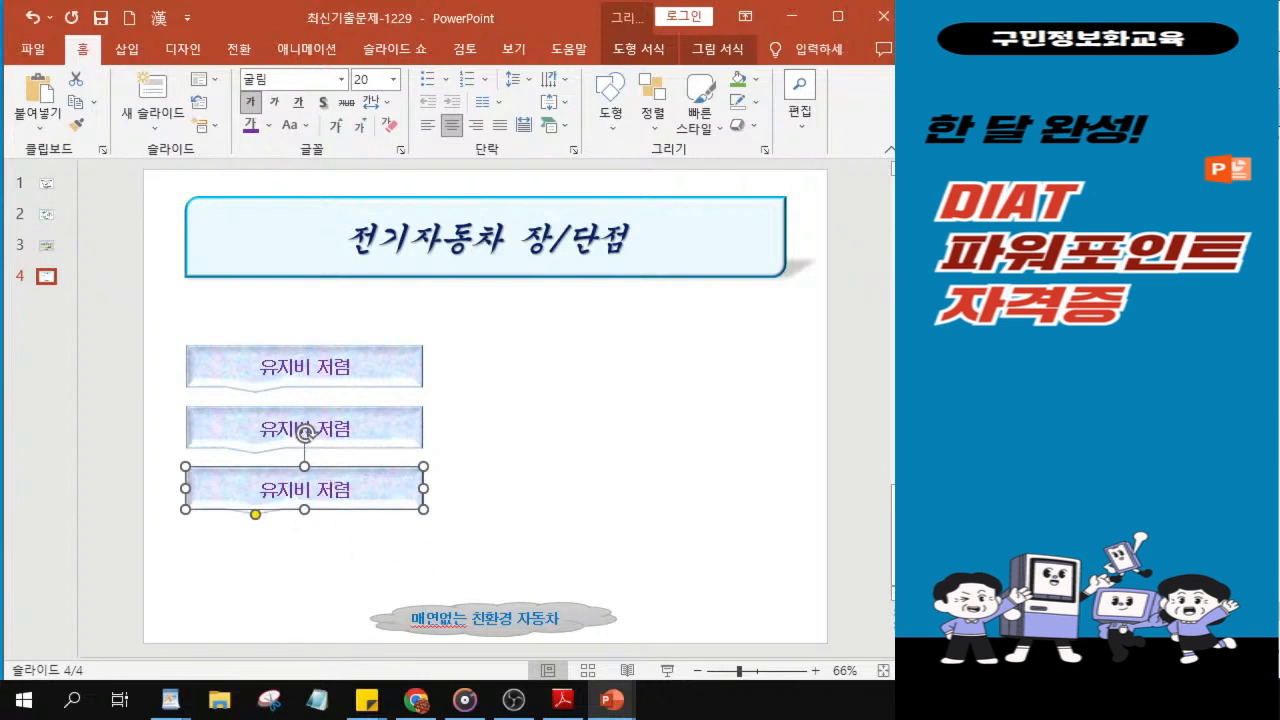
Step: Replace the middle callout's text with "차량 소모품의 적은 교체"
scroll(220, 440, "up", 4, "ctrl")
left_click(267, 316)
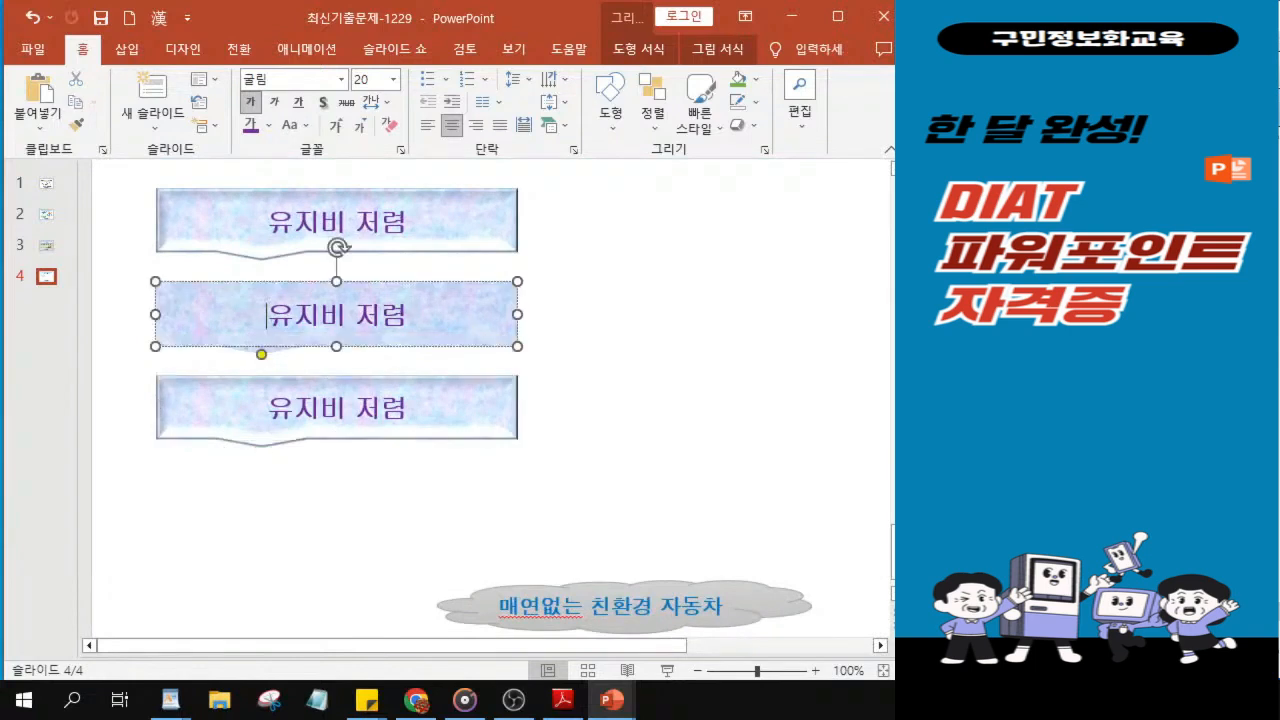
scroll(258, 318, "up", 2, "ctrl")
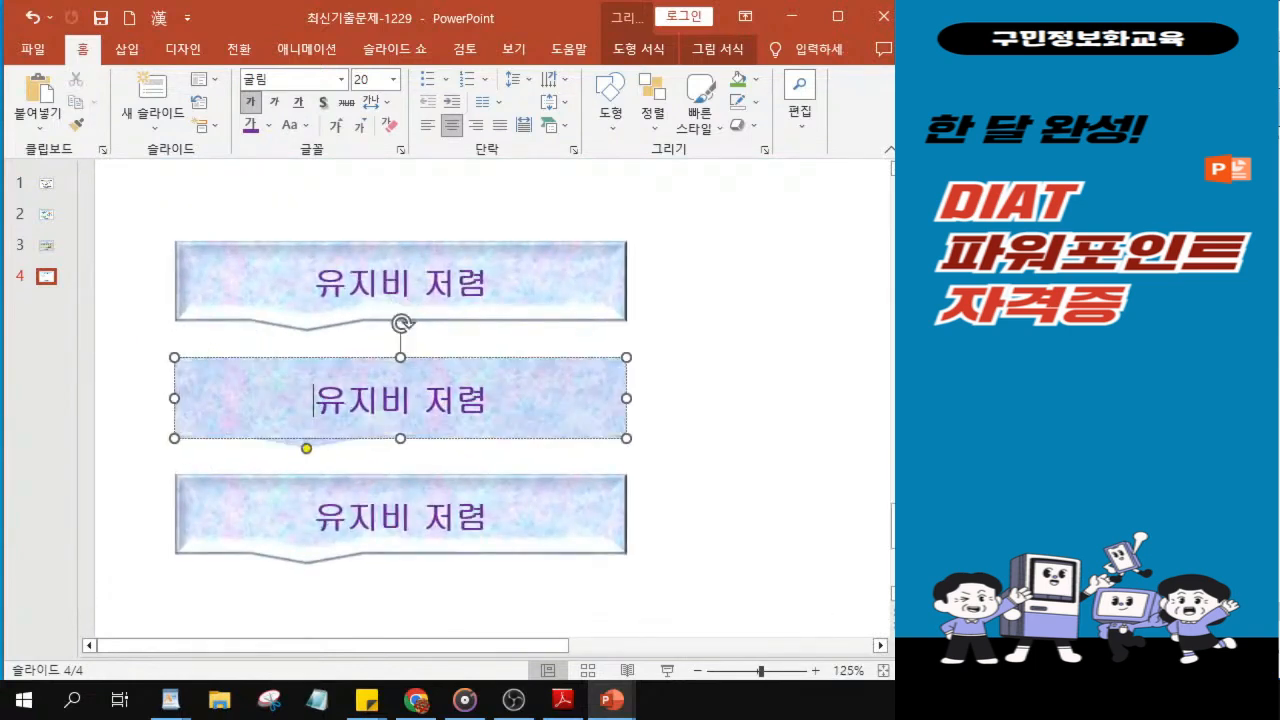
mouse_move(317, 400)
left_mouse_down()
mouse_move(374, 397)
mouse_move(312, 400)
left_mouse_up()
left_click(313, 400)
key("Delete")
key("Delete")
key("Delete")
key("Delete")
key("Delete")
key("Delete")
type("차")
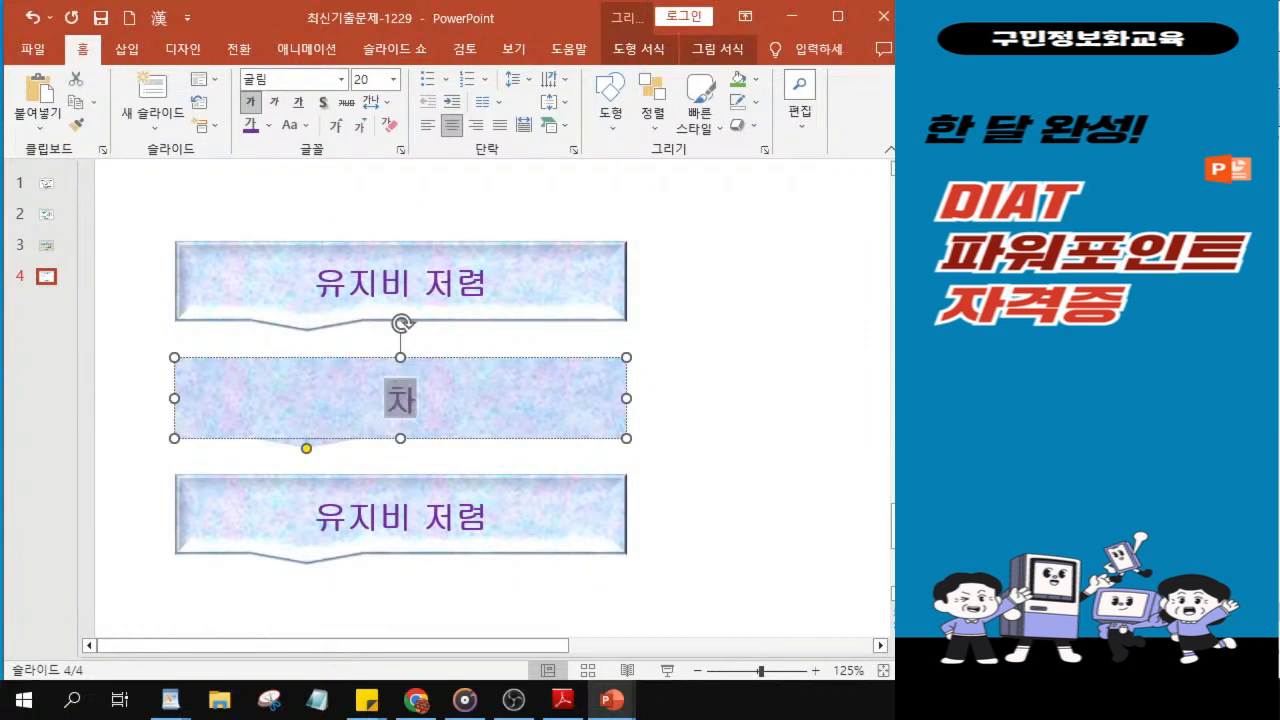
type("랴ㅇ 소")
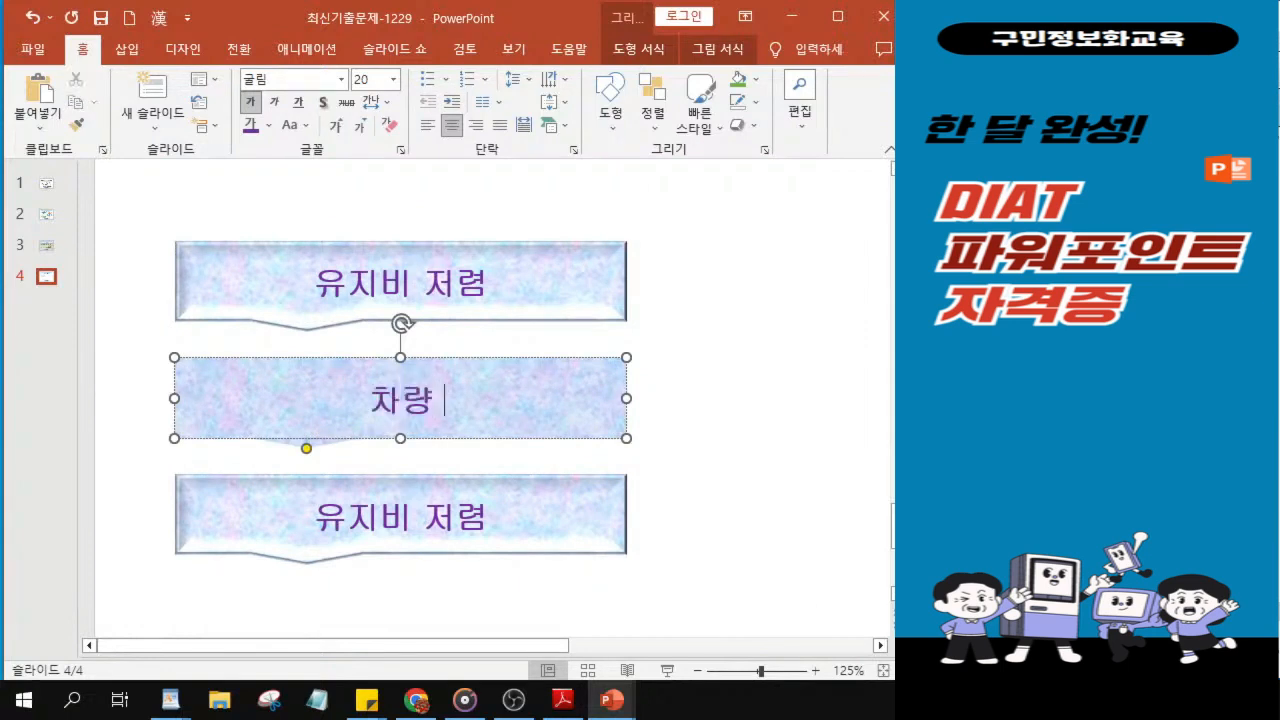
type("모")
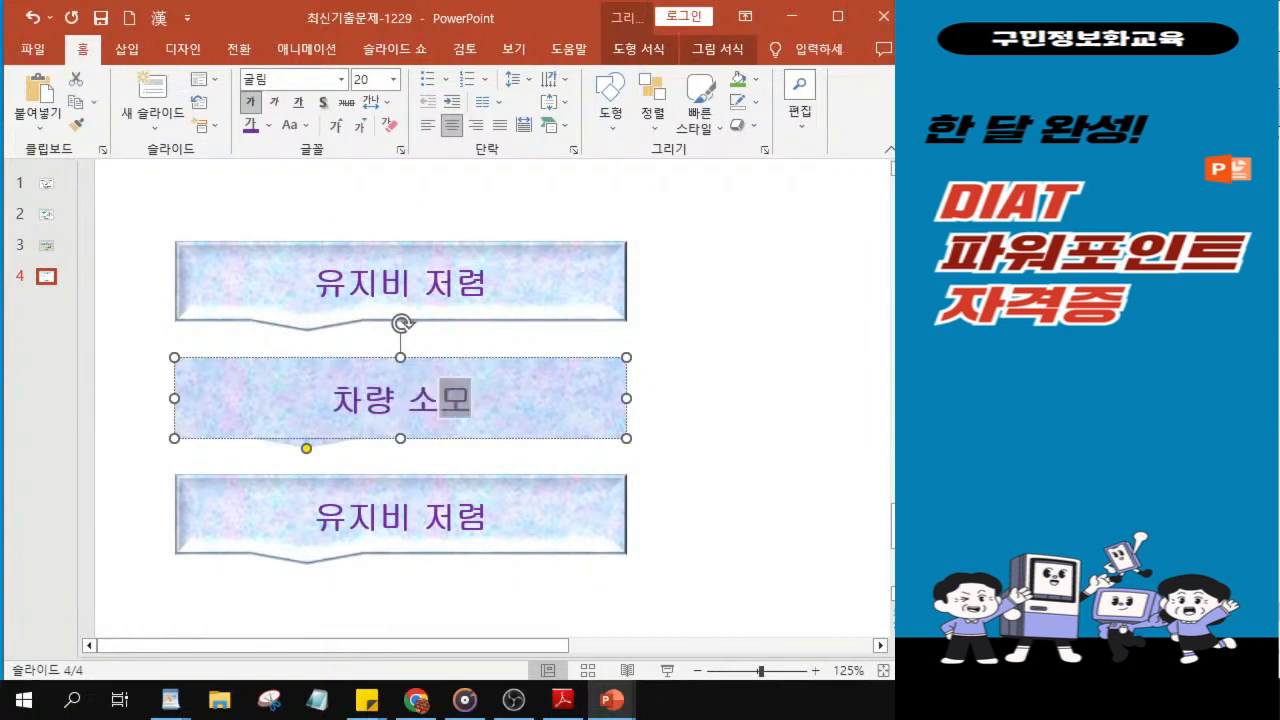
type("품의")
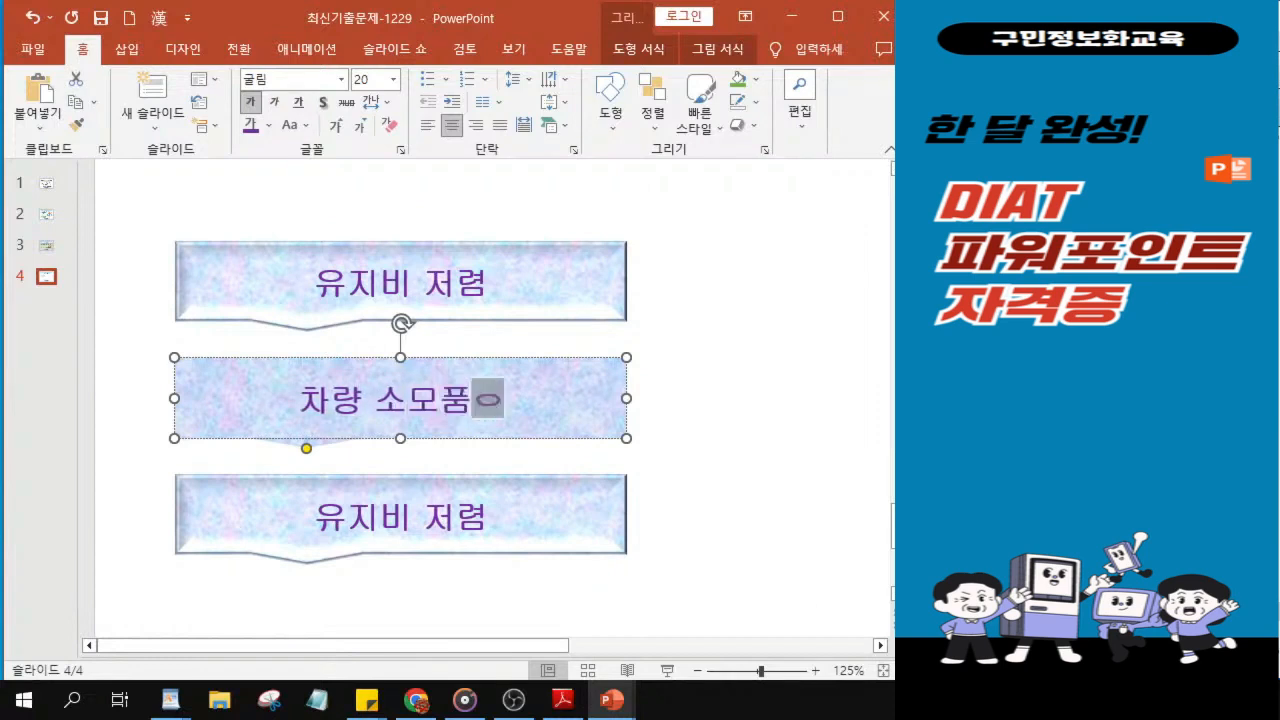
type(" 적")
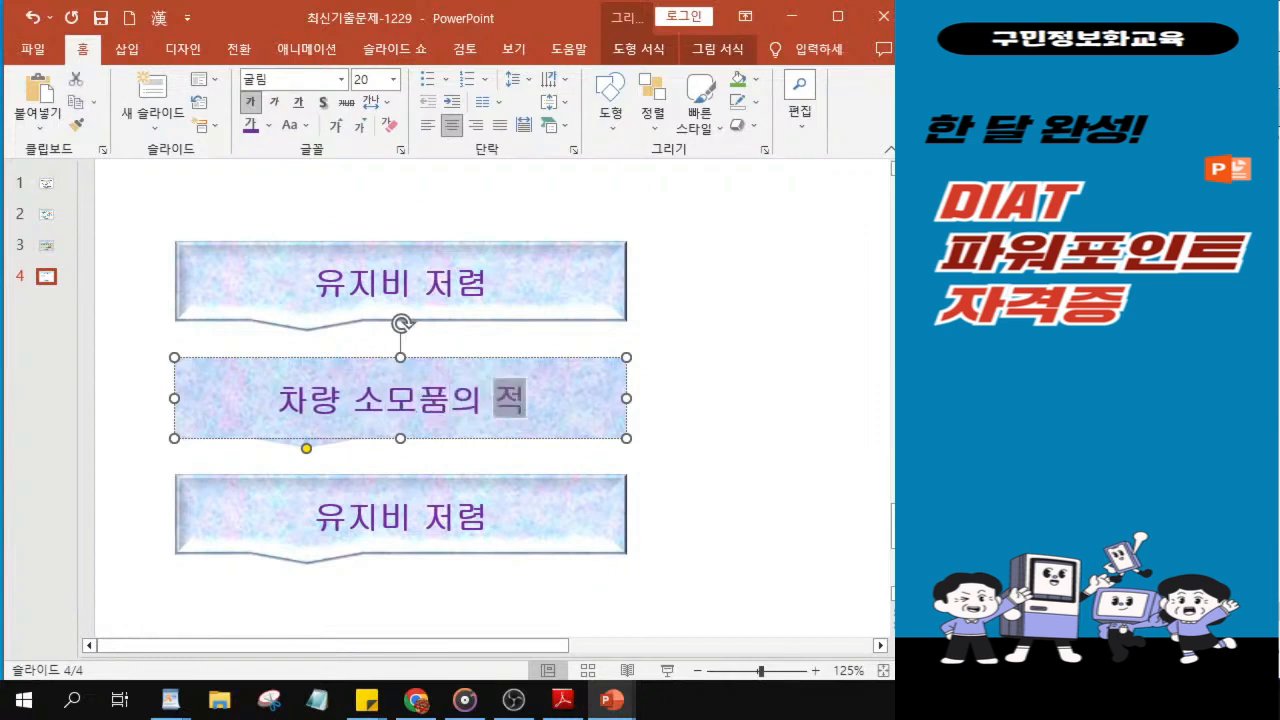
type("은 교재")
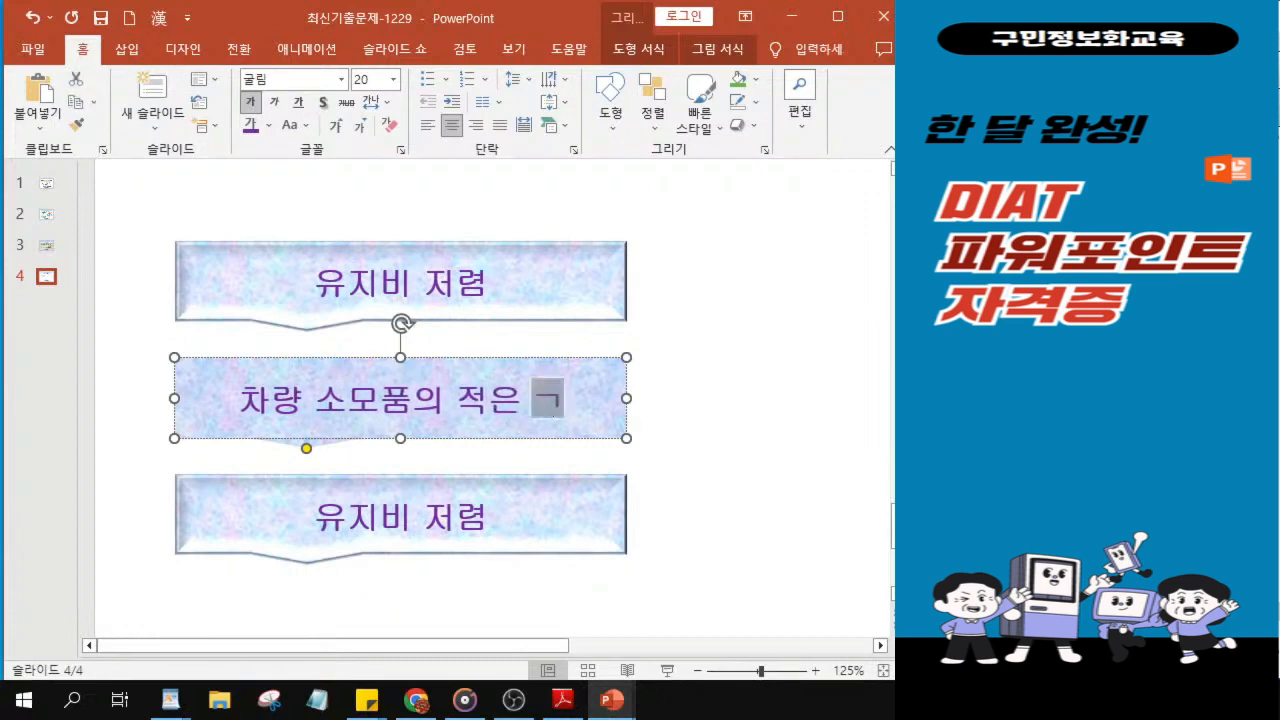
key("BackSpace")
type("체")
Step: Replace the lowest callout's text with "주행 및 대기 중 소음 감소"
scroll(267, 428, "up", 5, "ctrl")
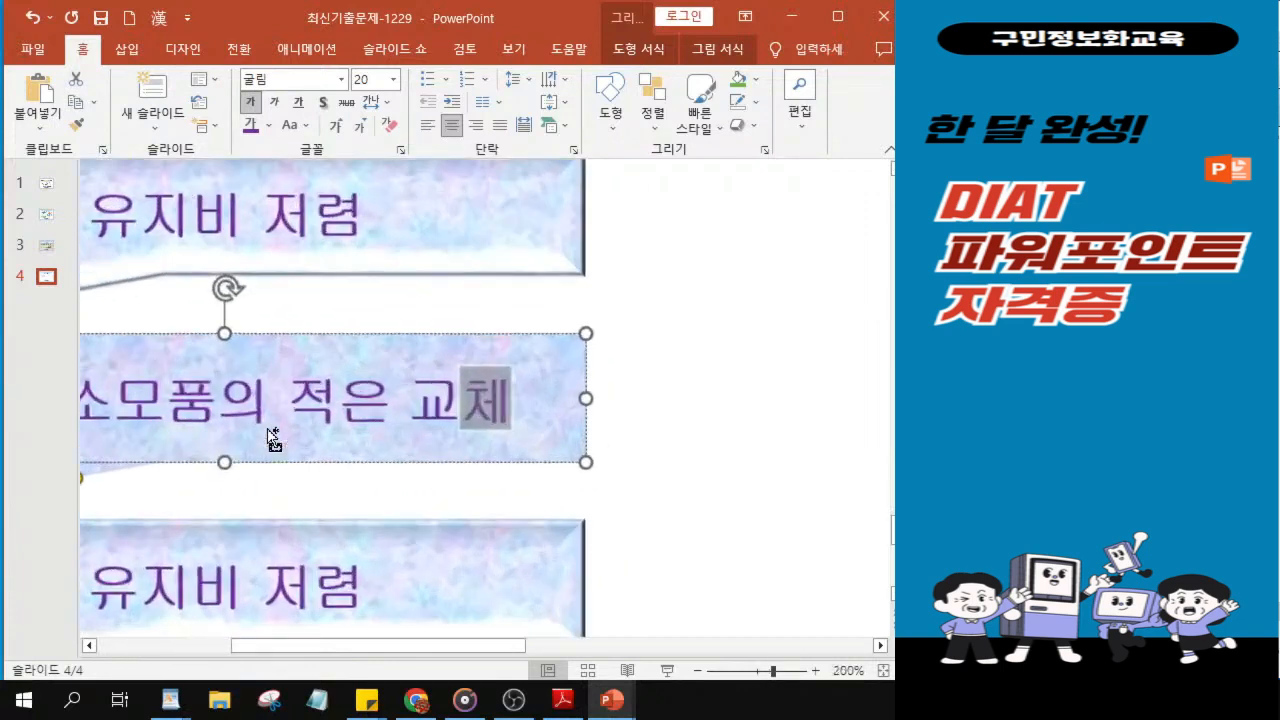
left_click_drag(498, 651, 401, 652)
left_click(345, 587)
scroll(369, 590, "down", 1)
scroll(429, 366, "up", 3)
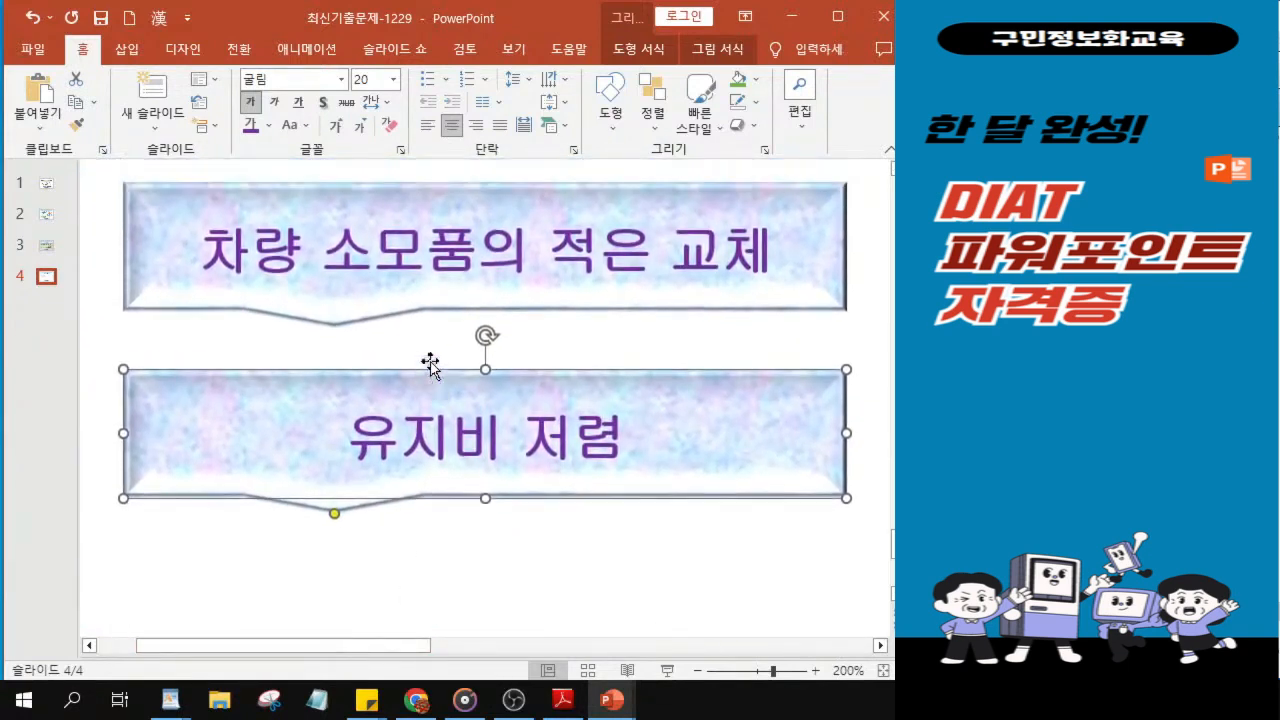
left_click(347, 497)
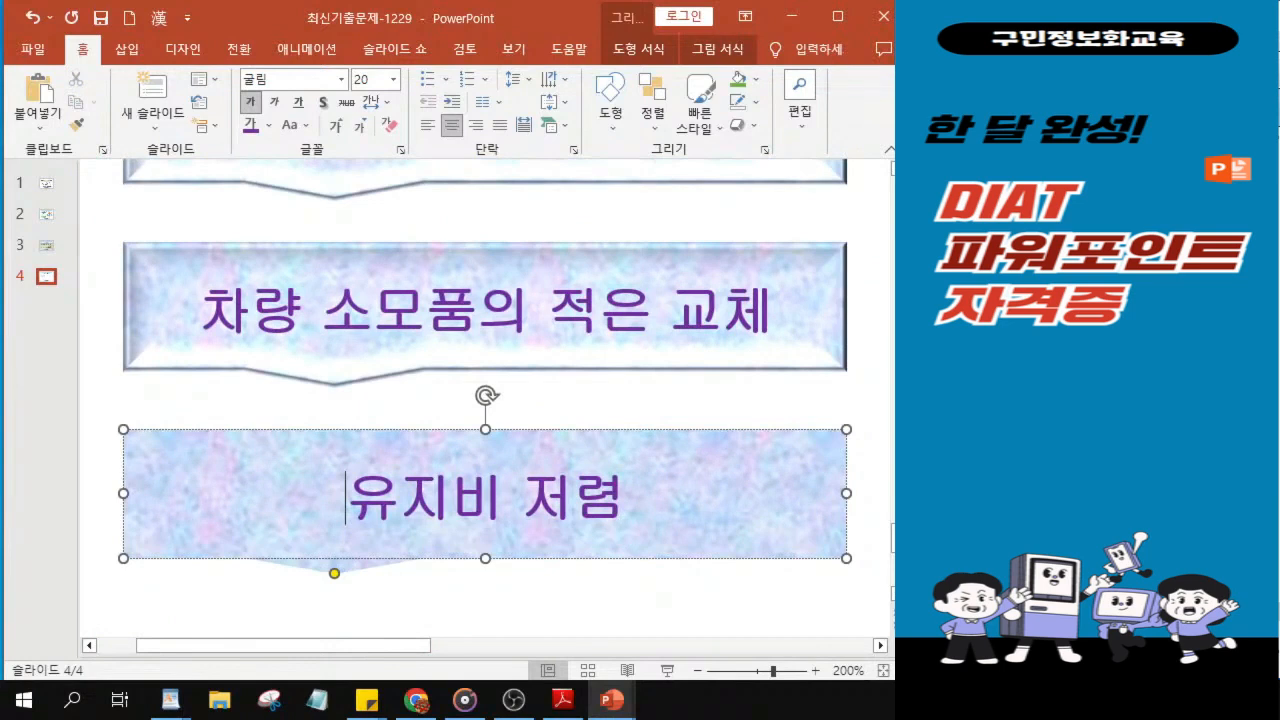
key("Delete")
key("Delete")
key("Delete")
key("Delete")
key("Delete")
key("Delete")
type("주행")
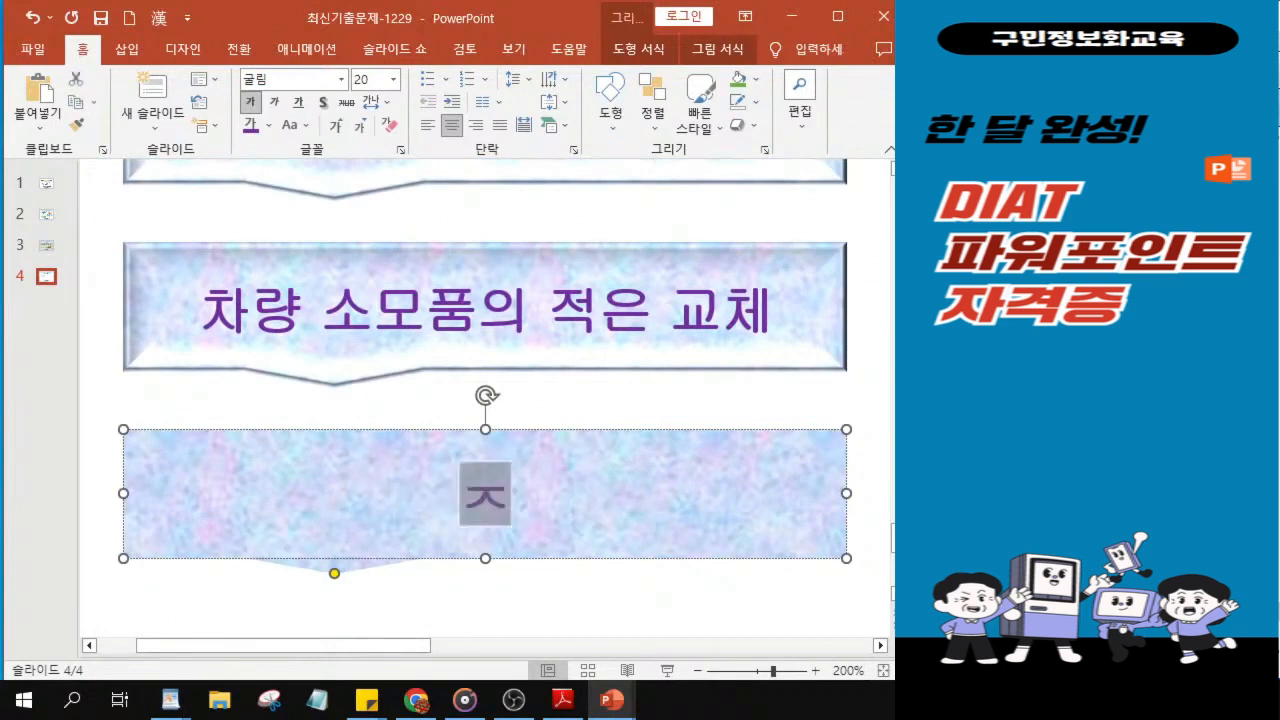
type(" 및 ")
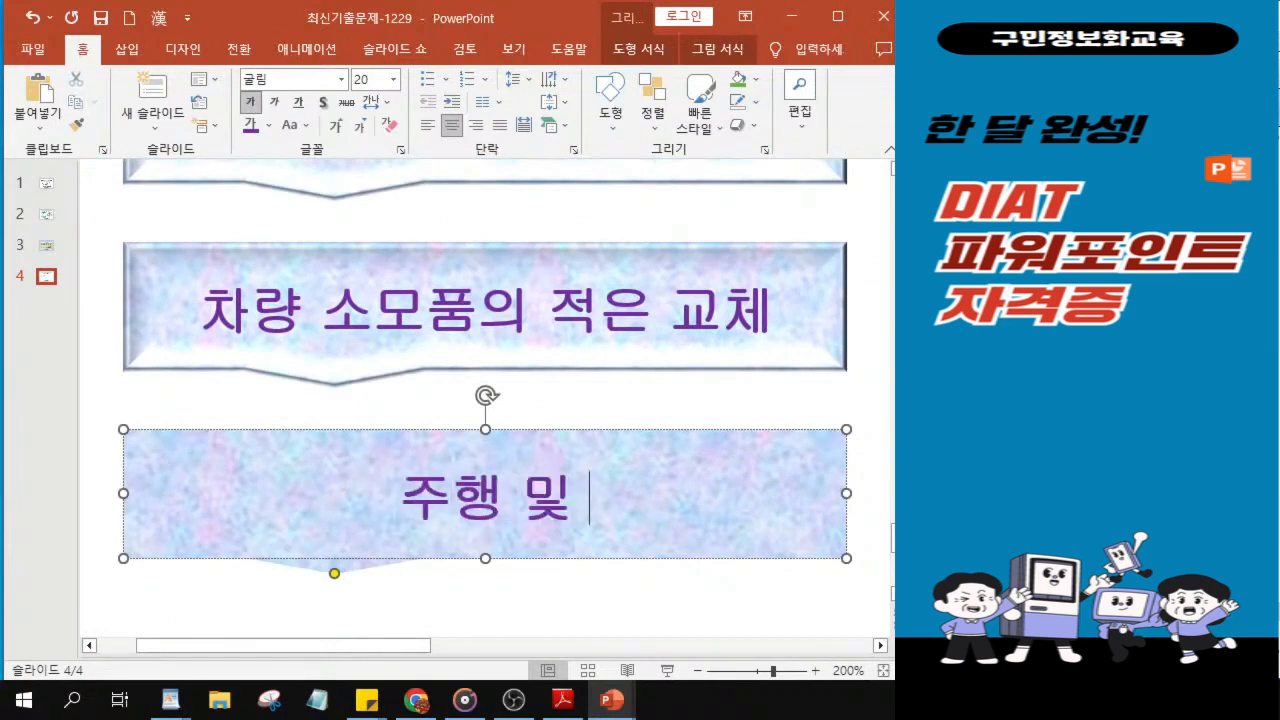
type("대")
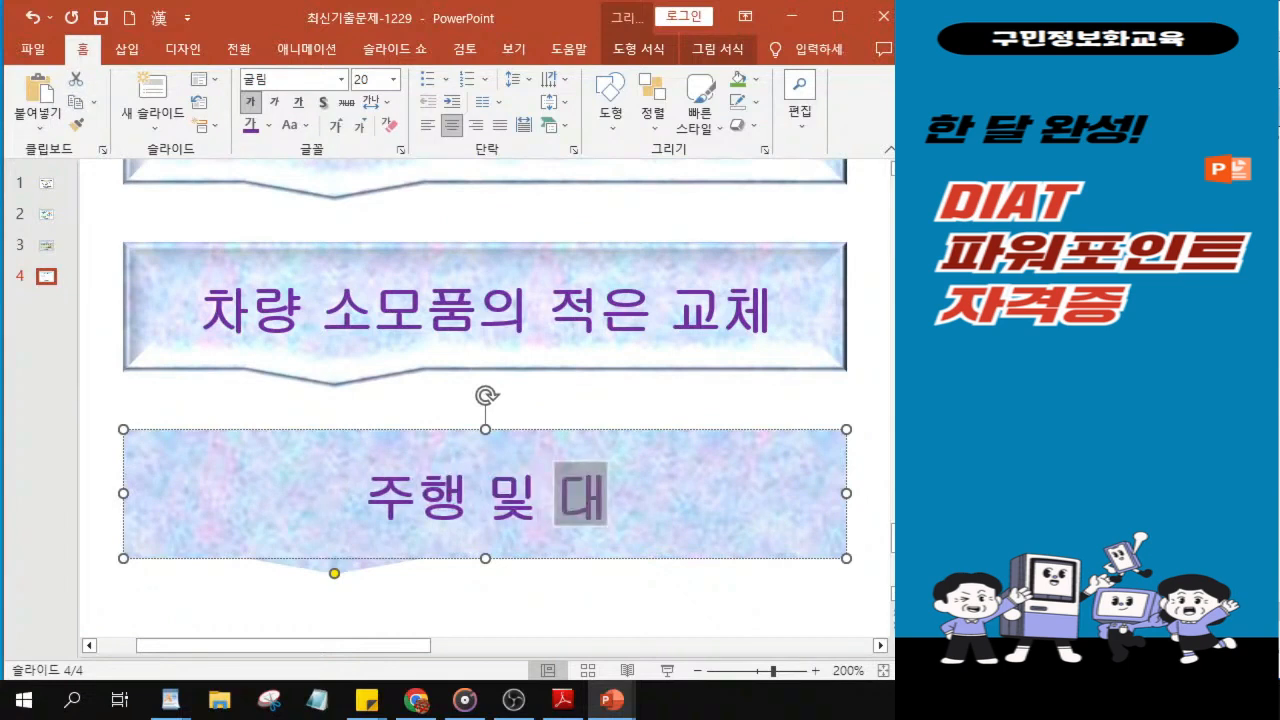
type("기중")
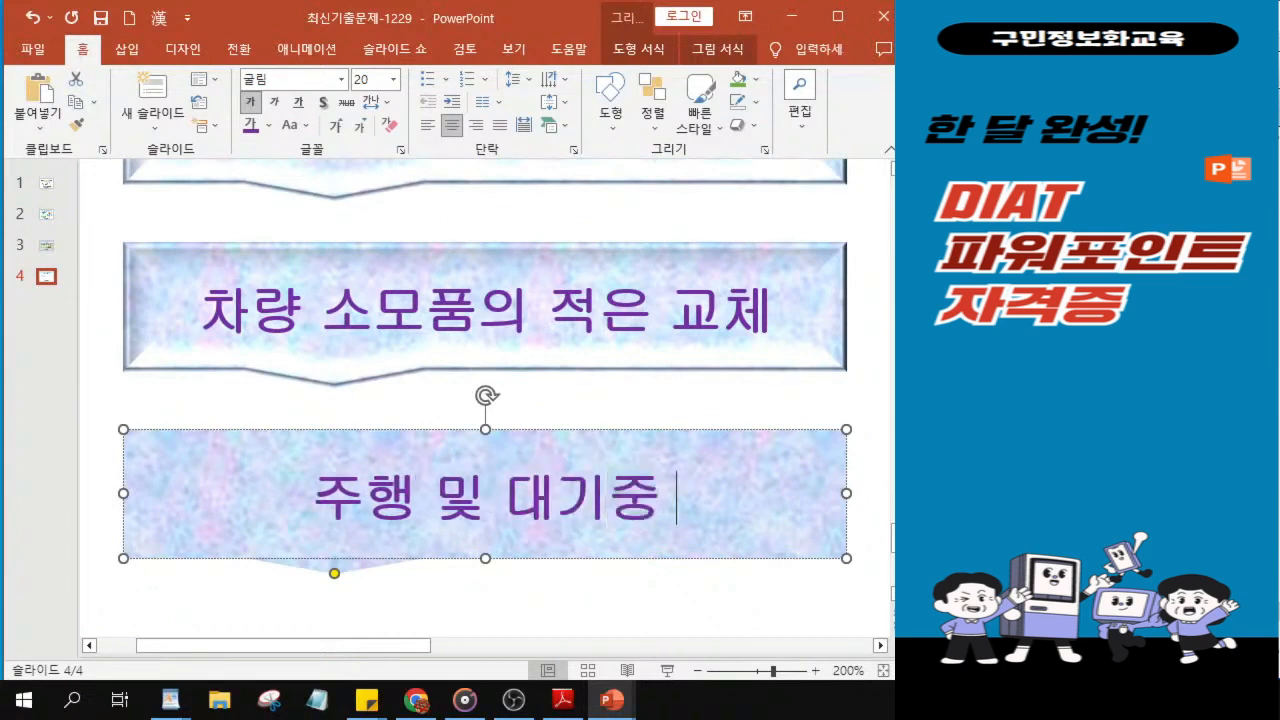
key("BackSpace")
key("End")
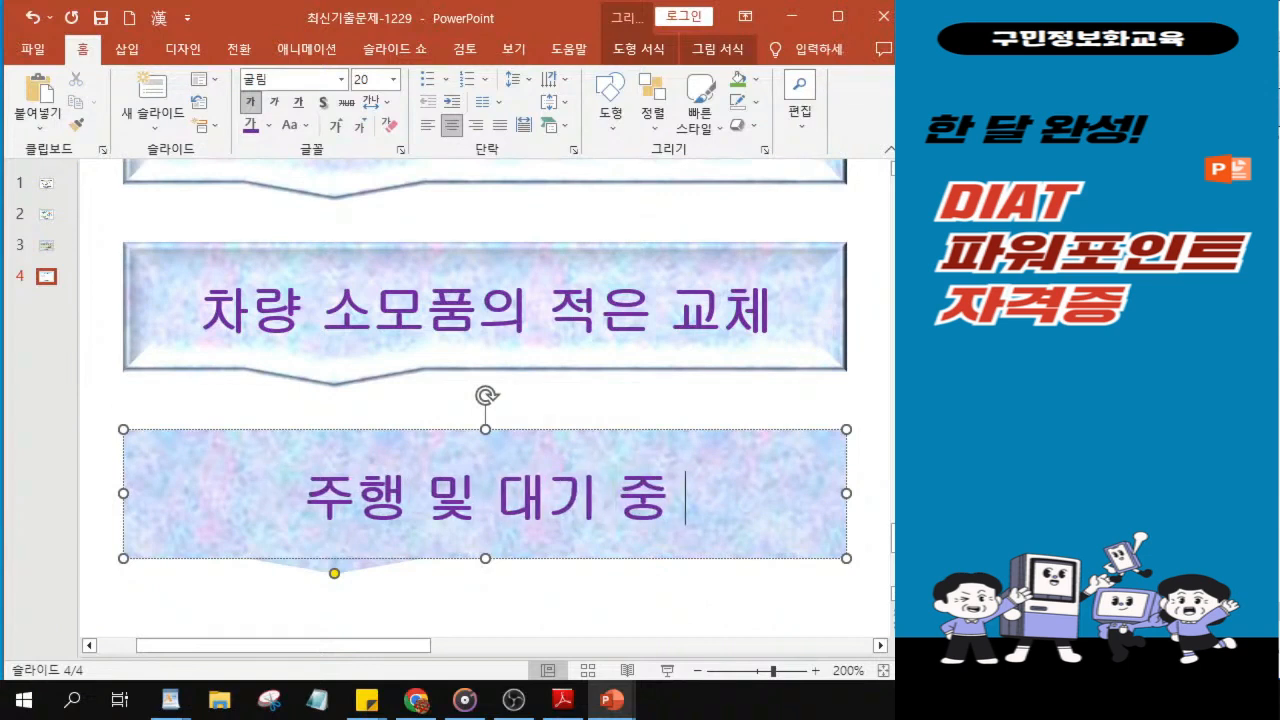
type("소음 감ㅅ")
type("ㅗ")
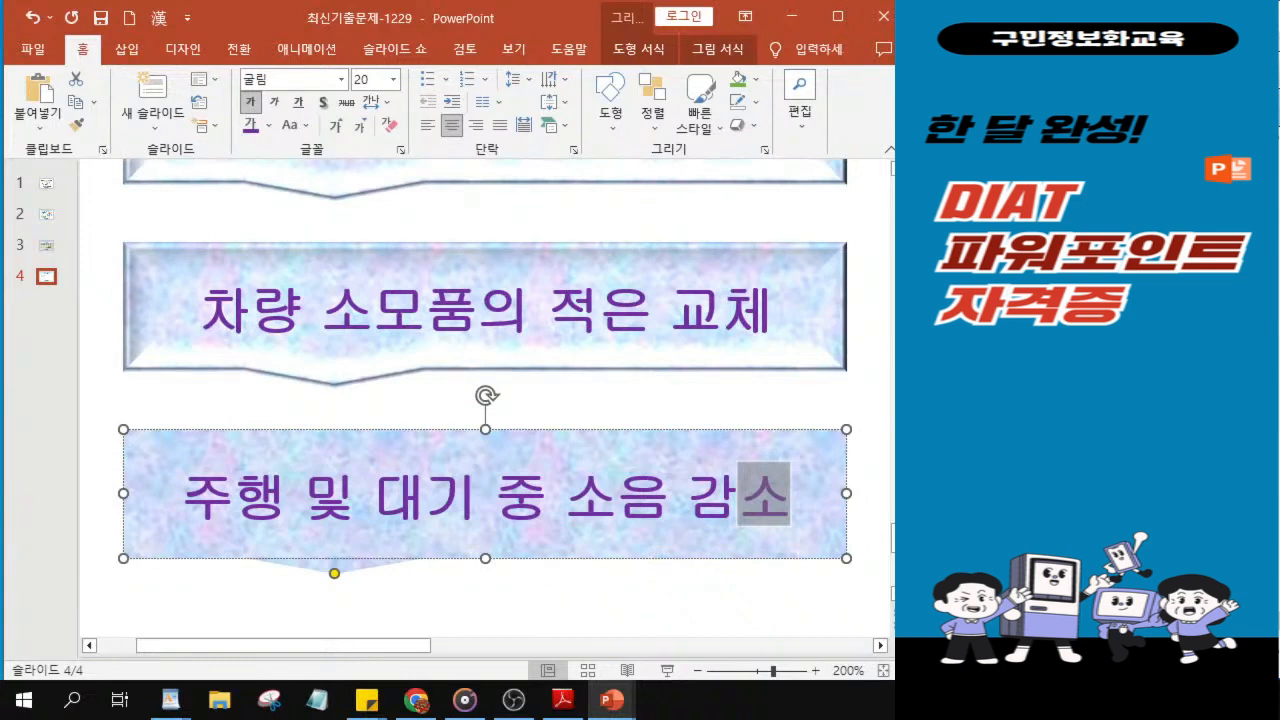
key("alt+Tab")
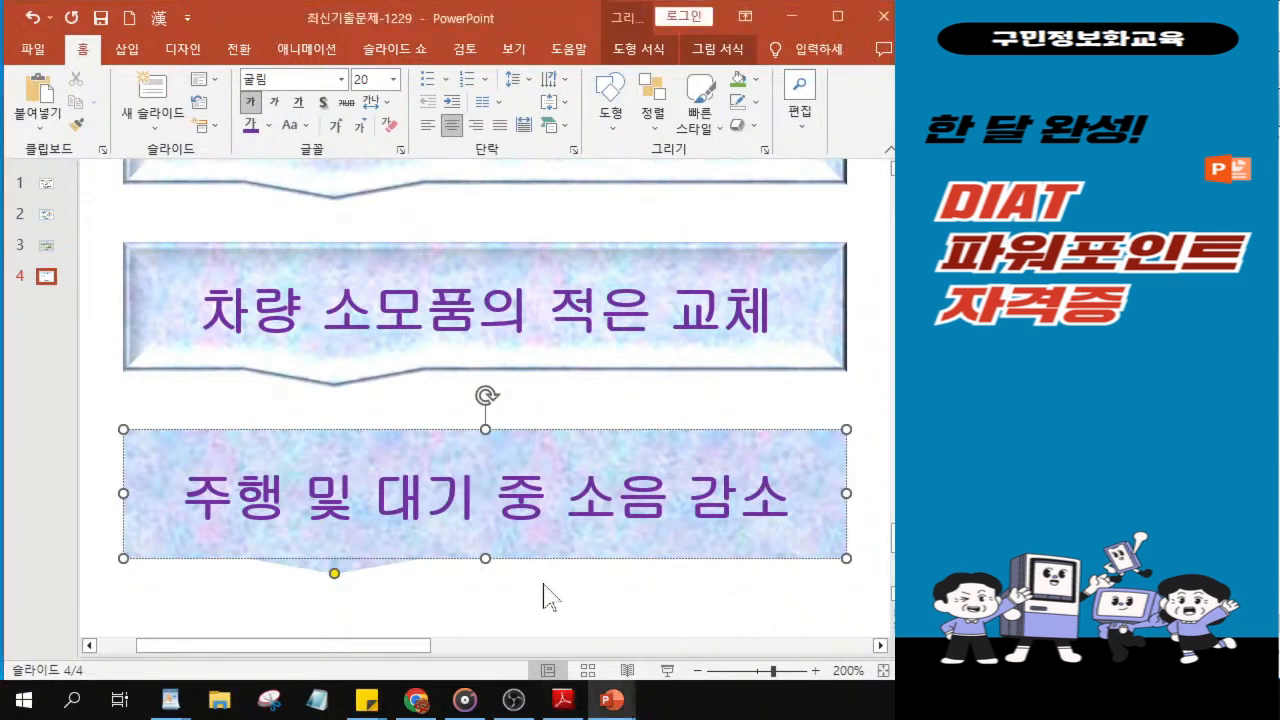
scroll(543, 597, "down", 5)
scroll(443, 494, "down", 5)
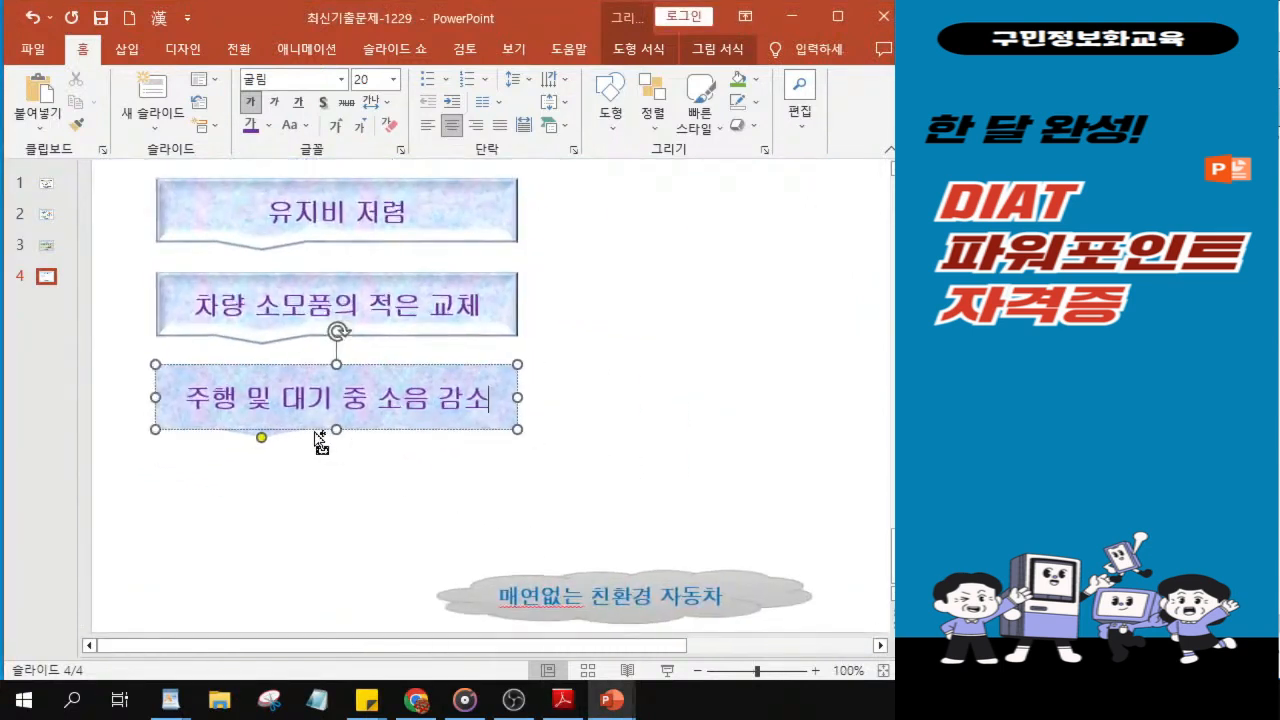
scroll(310, 362, "up", 3)
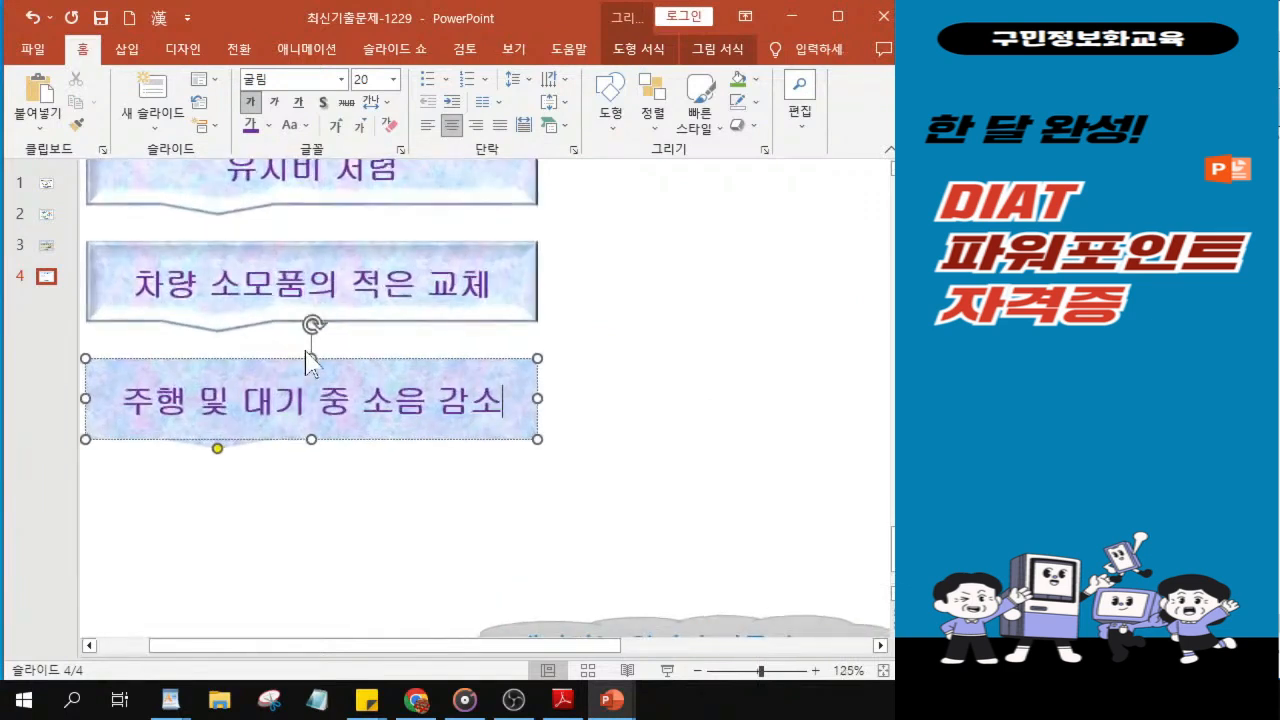
Step: Draw a left-right-up block arrow filling the gap between the two columns of callouts on slide 4
scroll(310, 362, "down", 4)
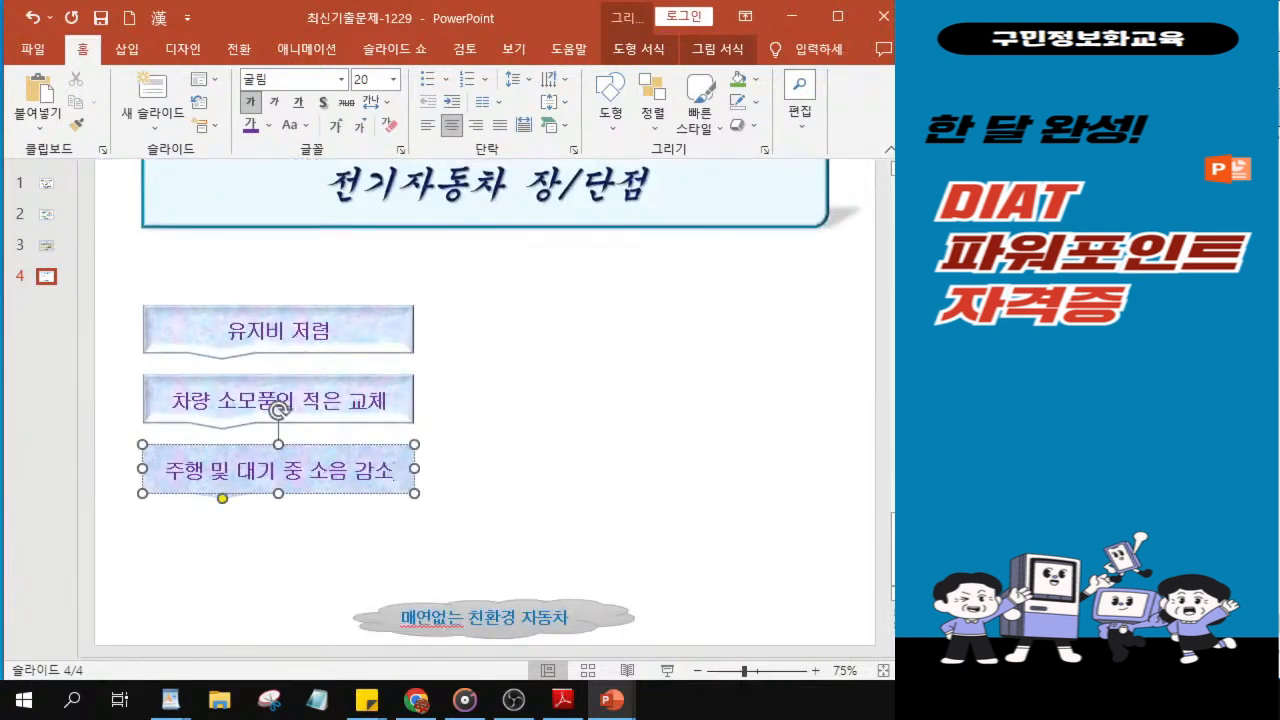
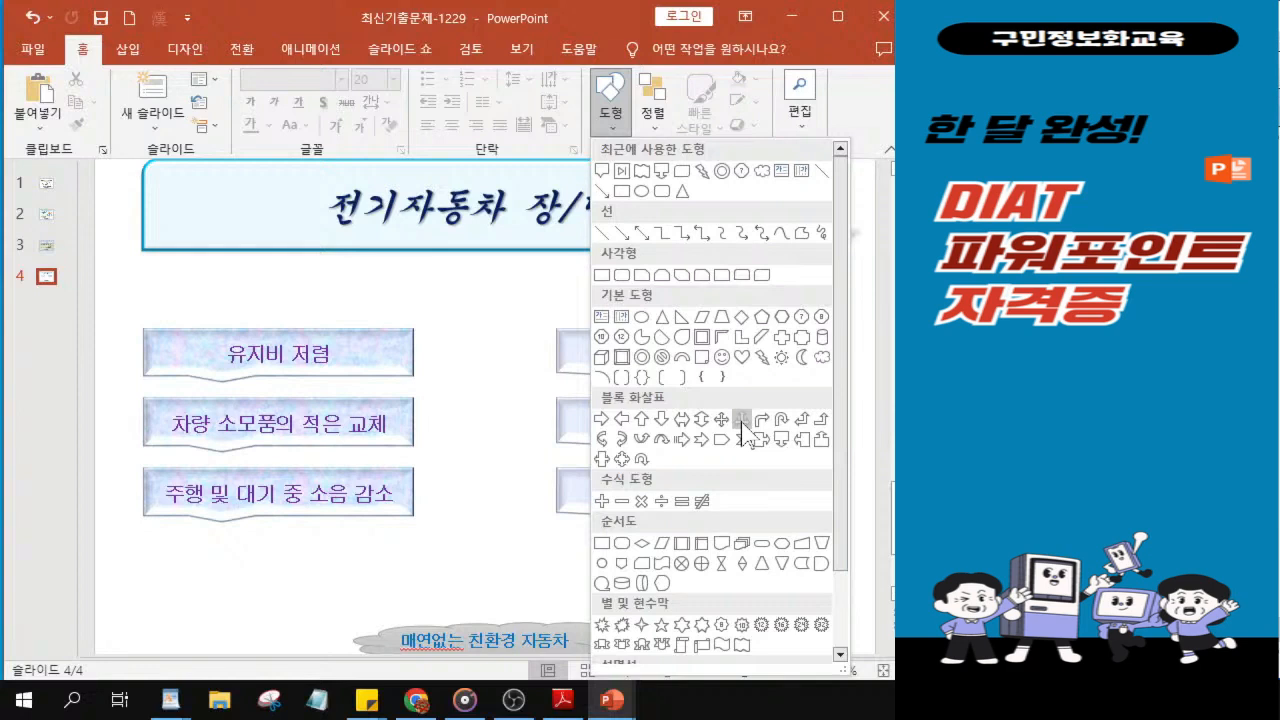
left_click(741, 421)
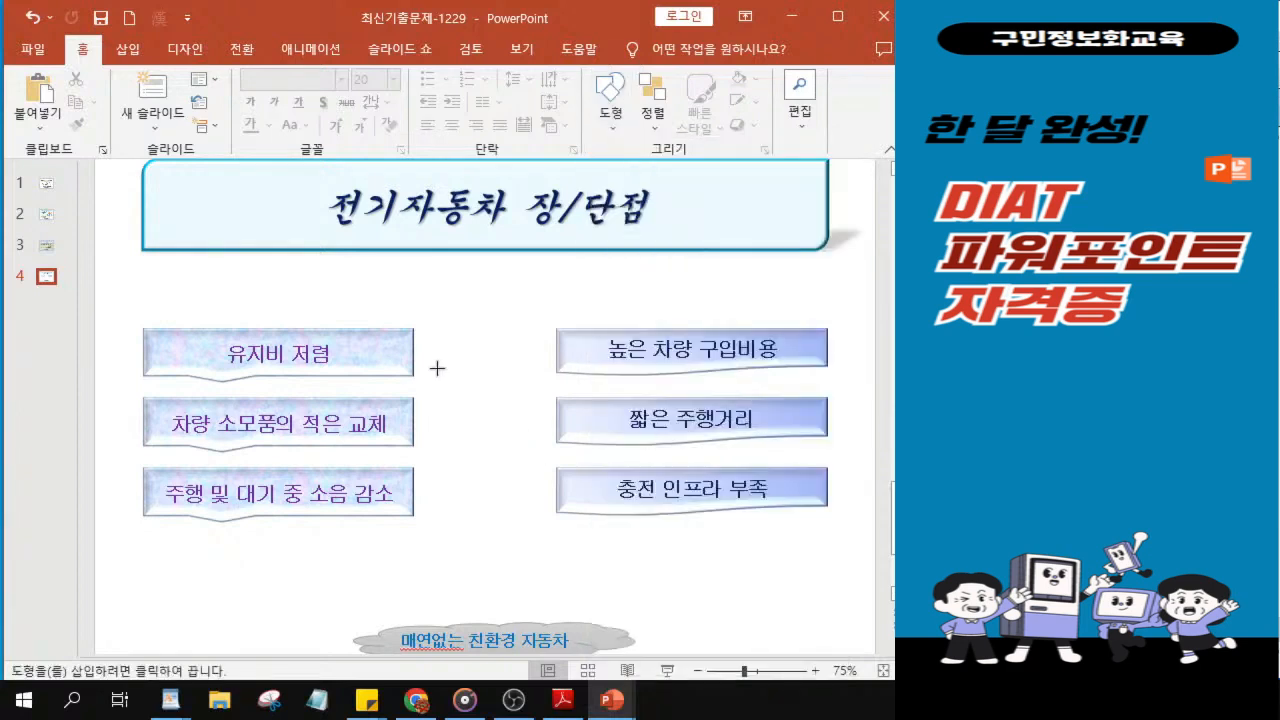
mouse_move(432, 376)
left_mouse_down()
mouse_move(437, 403)
mouse_move(556, 446)
mouse_move(479, 434)
mouse_move(549, 412)
left_mouse_up()
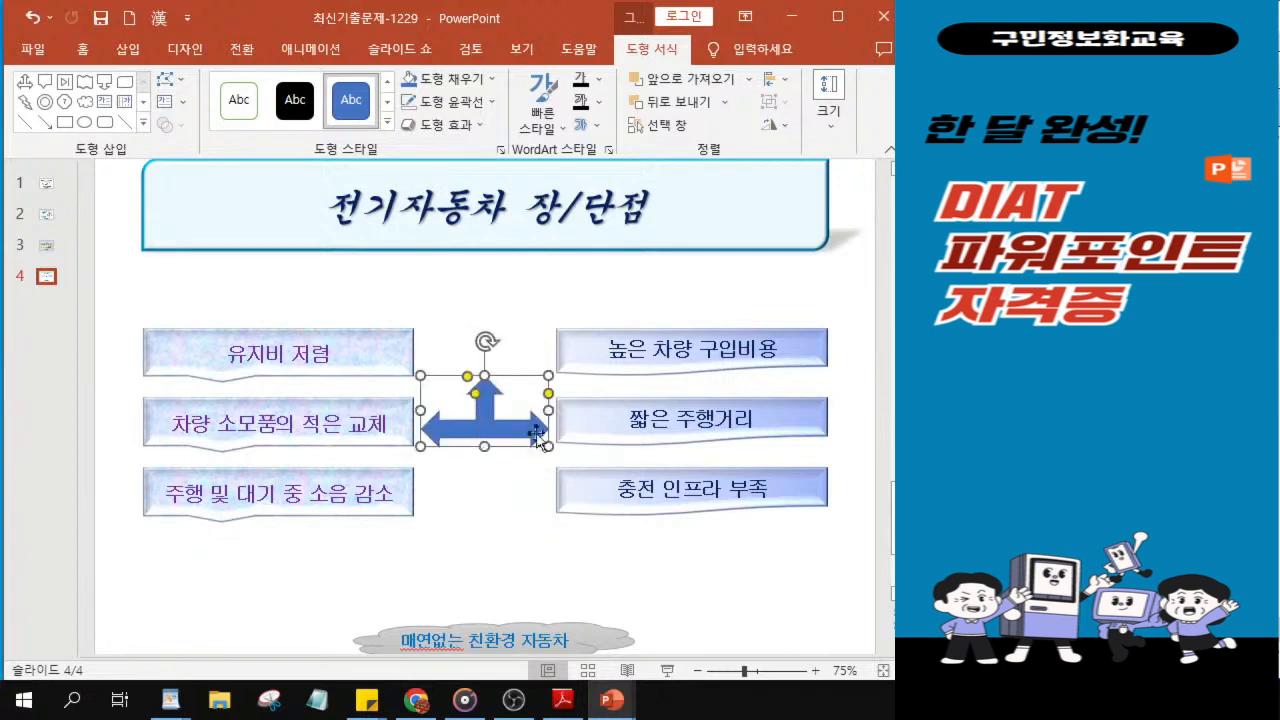
left_click_drag(493, 434, 494, 431)
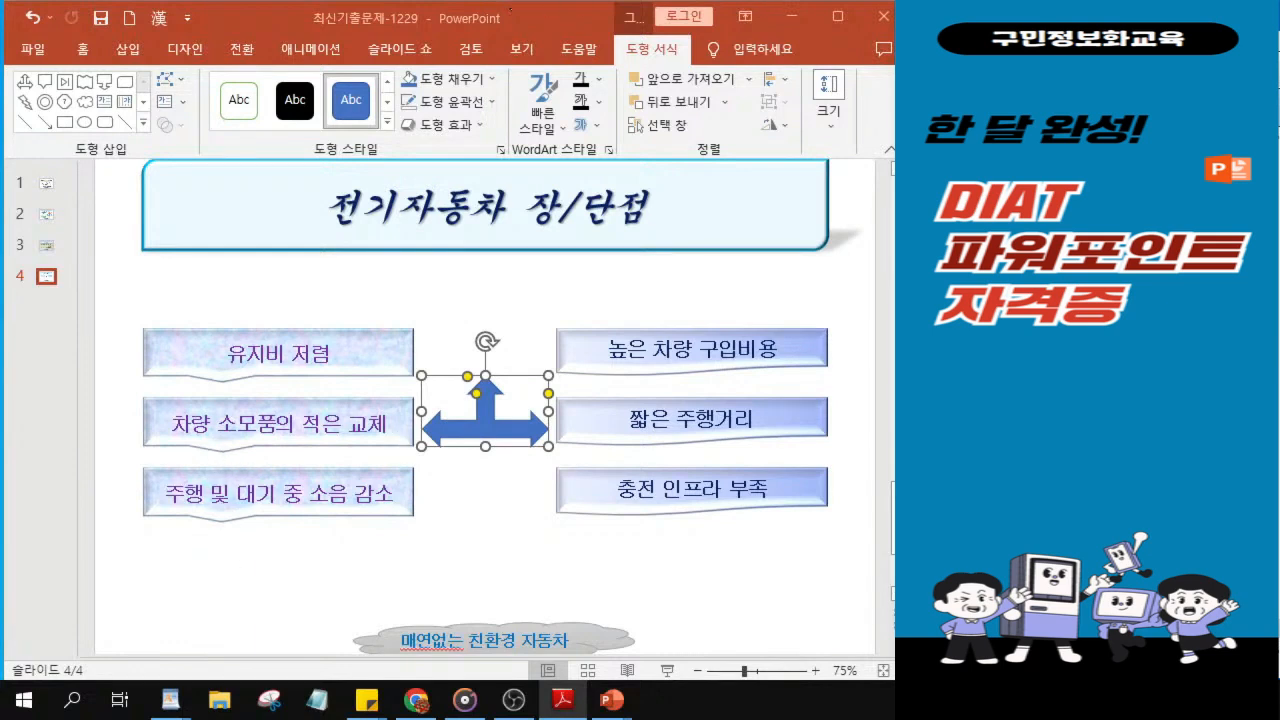
Step: Fill the three-way arrow with the standard green color
left_click(465, 437)
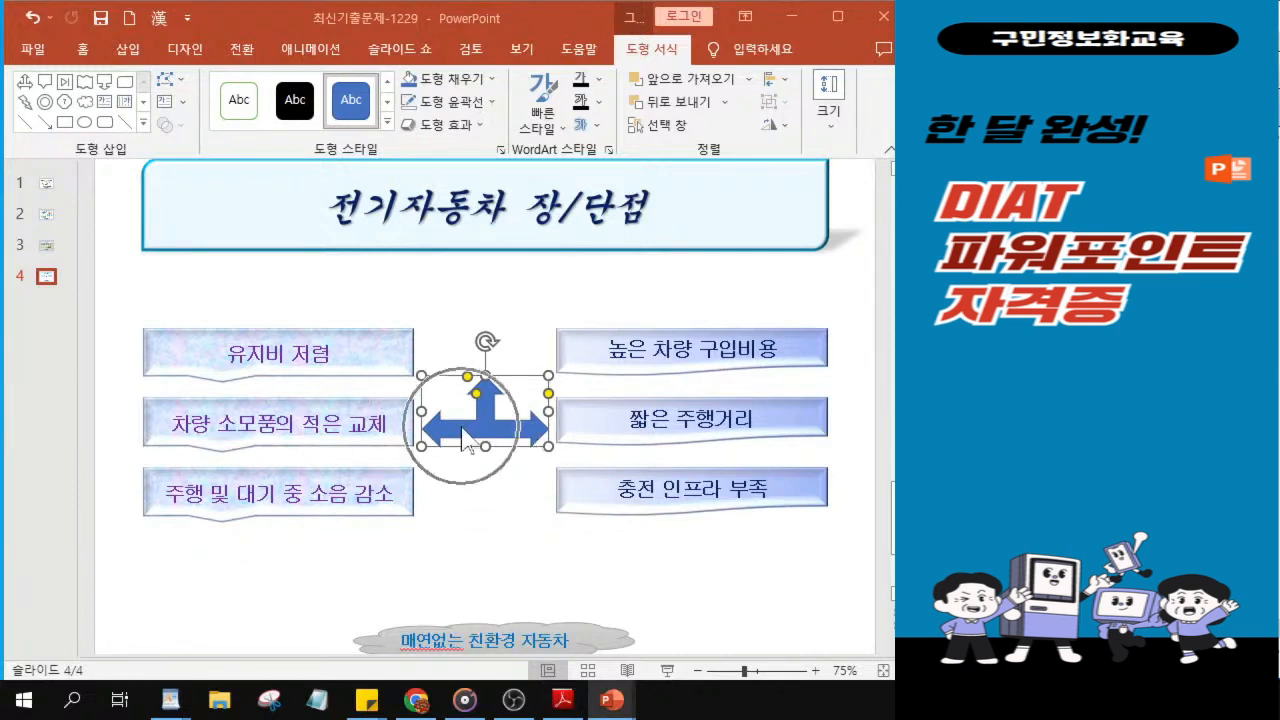
left_click(453, 82)
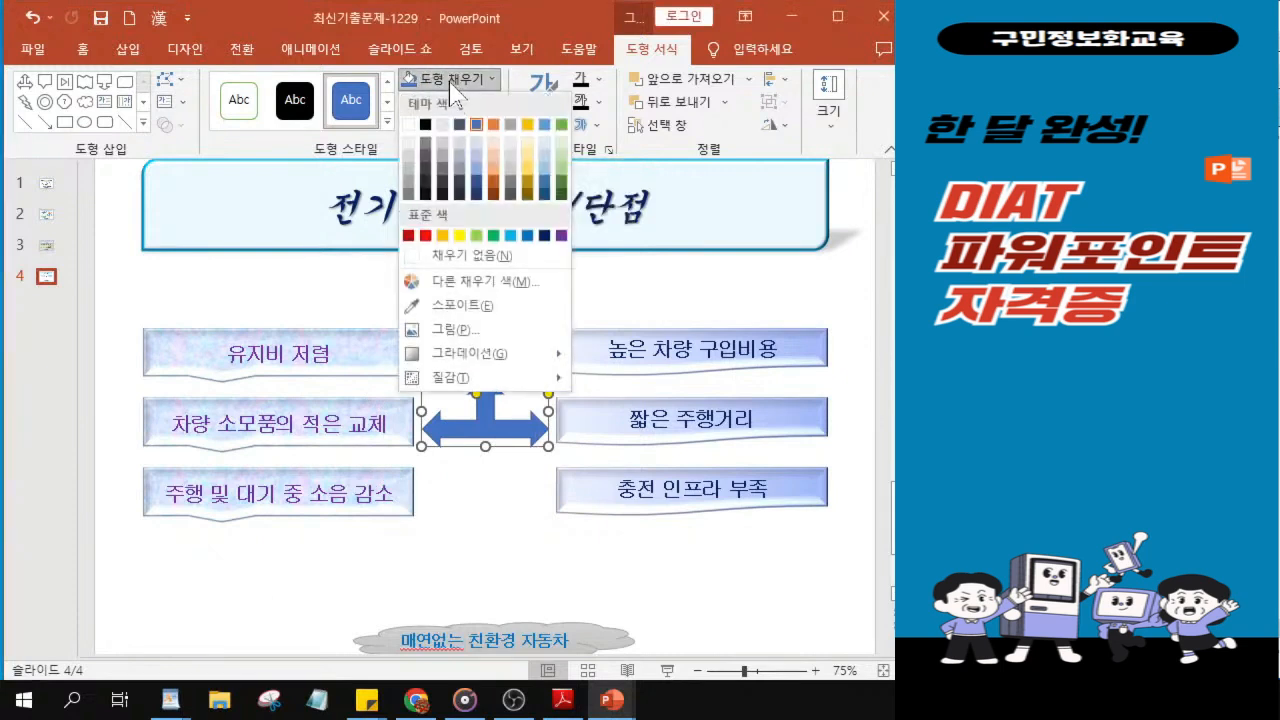
left_click(493, 236)
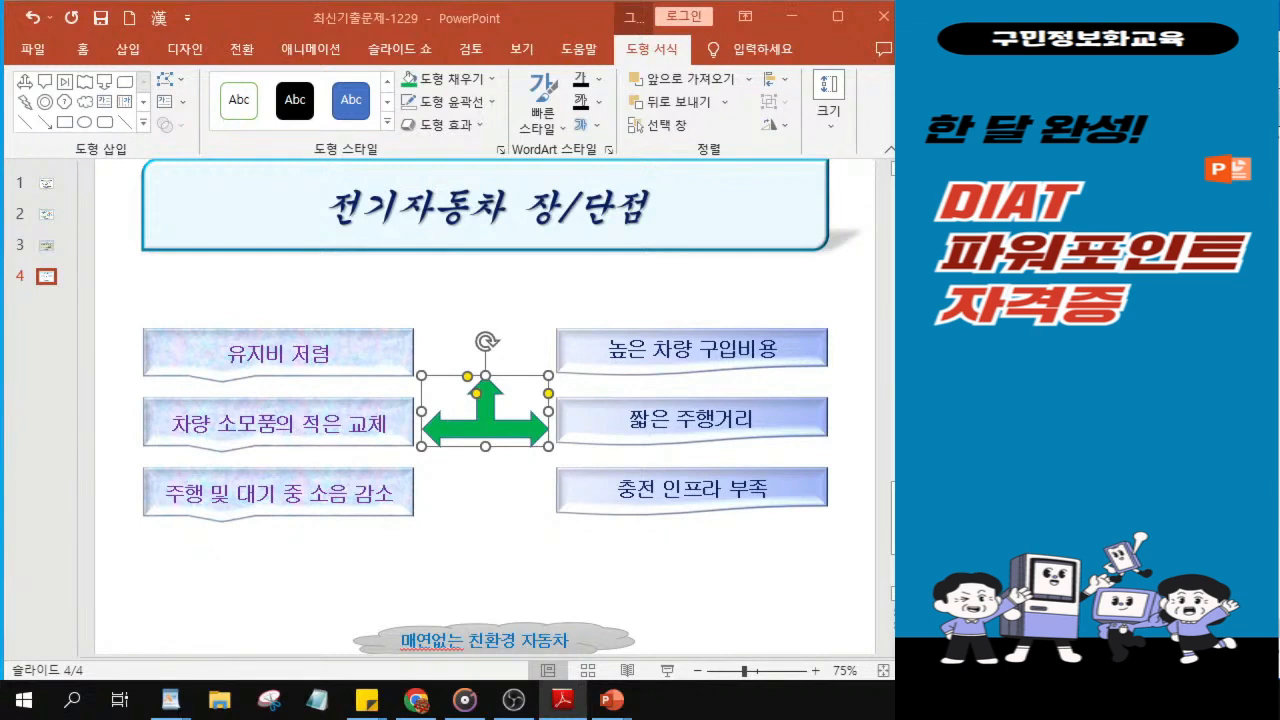
Step: Apply the light gradient variation "선형 위쪽" to the green arrow's fill
left_click(446, 80)
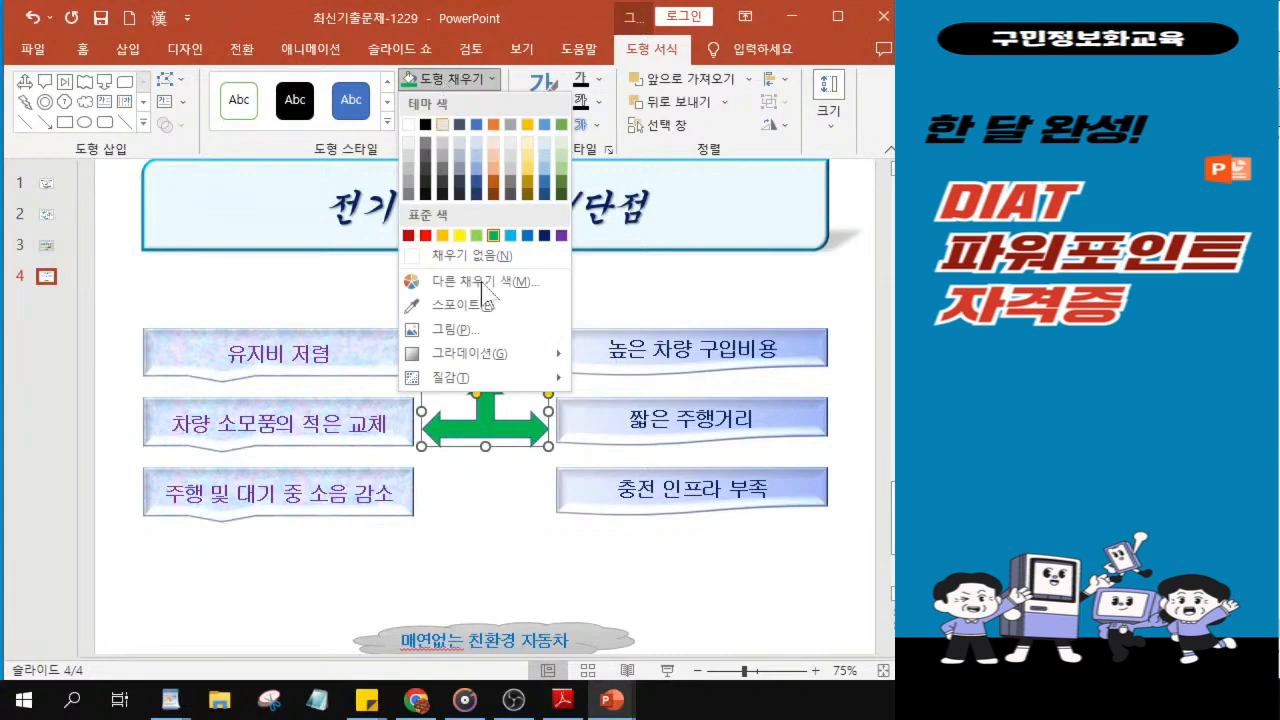
mouse_move(502, 362)
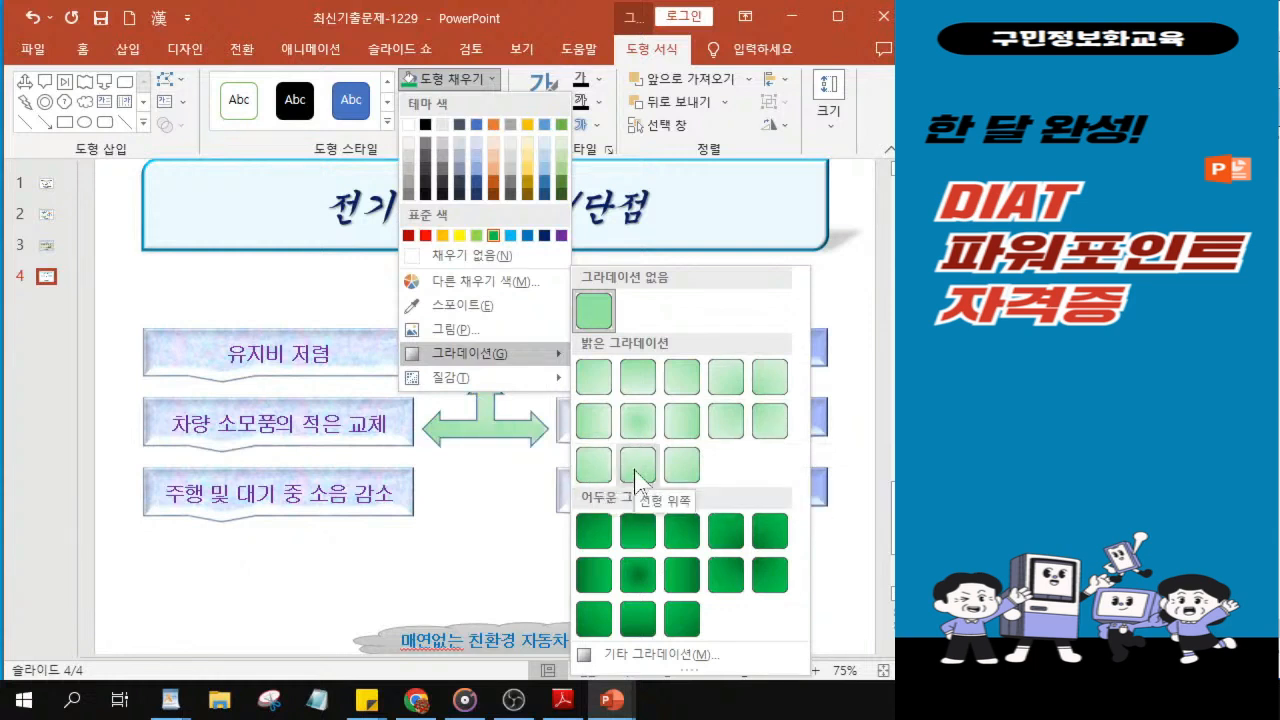
key("ctrl")
key("ctrl")
key("ctrl")
key("ctrl")
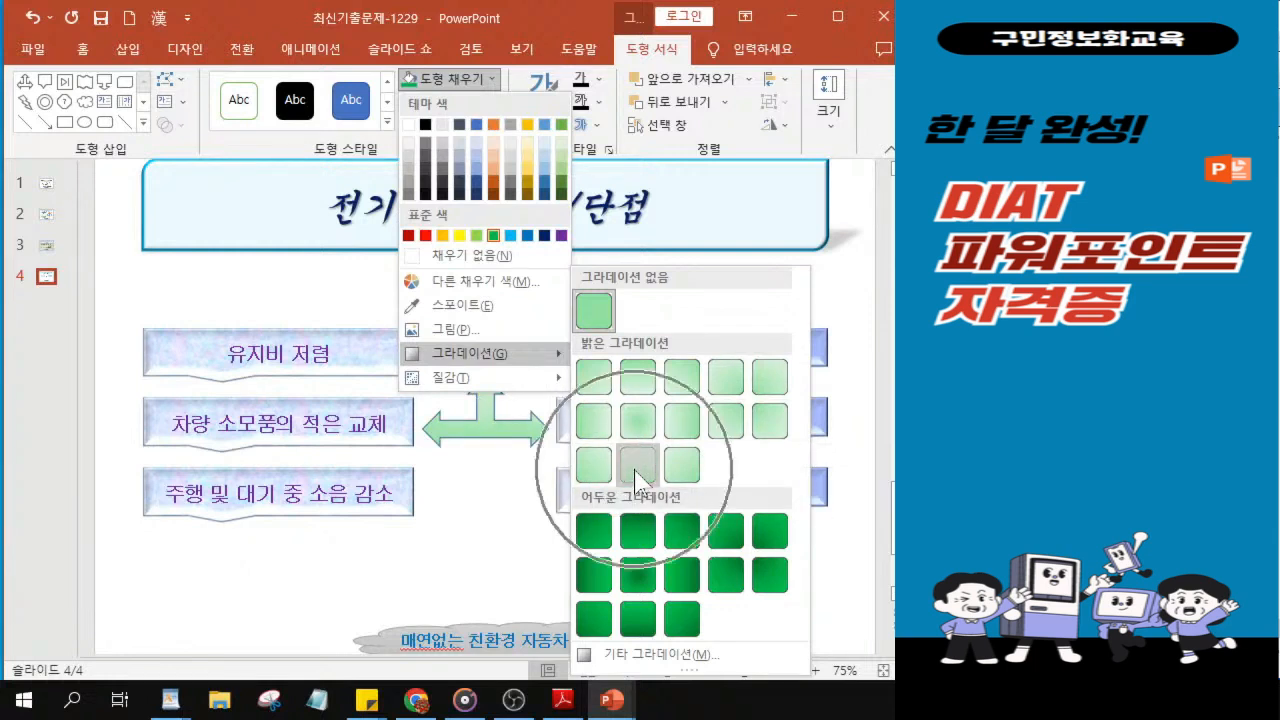
key("ctrl")
key("ctrl")
key("ctrl")
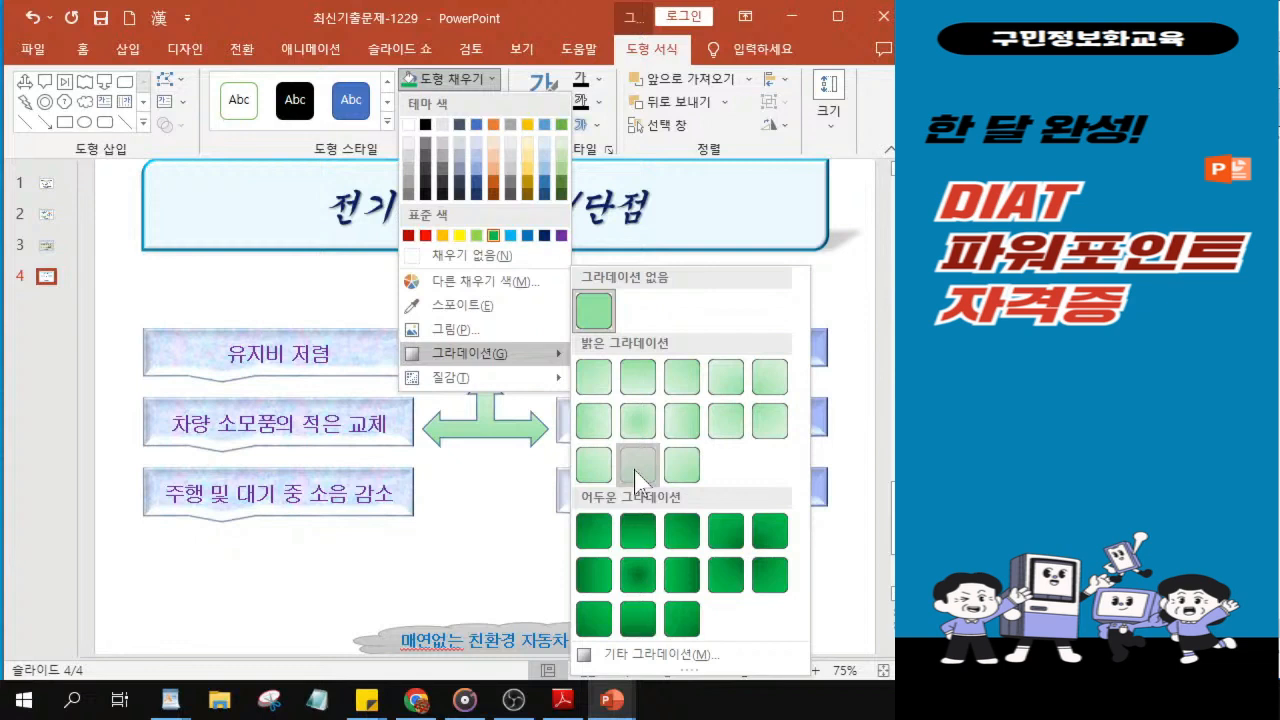
left_click(636, 466)
Step: Remove the outline from the three-way arrow
left_click(446, 102)
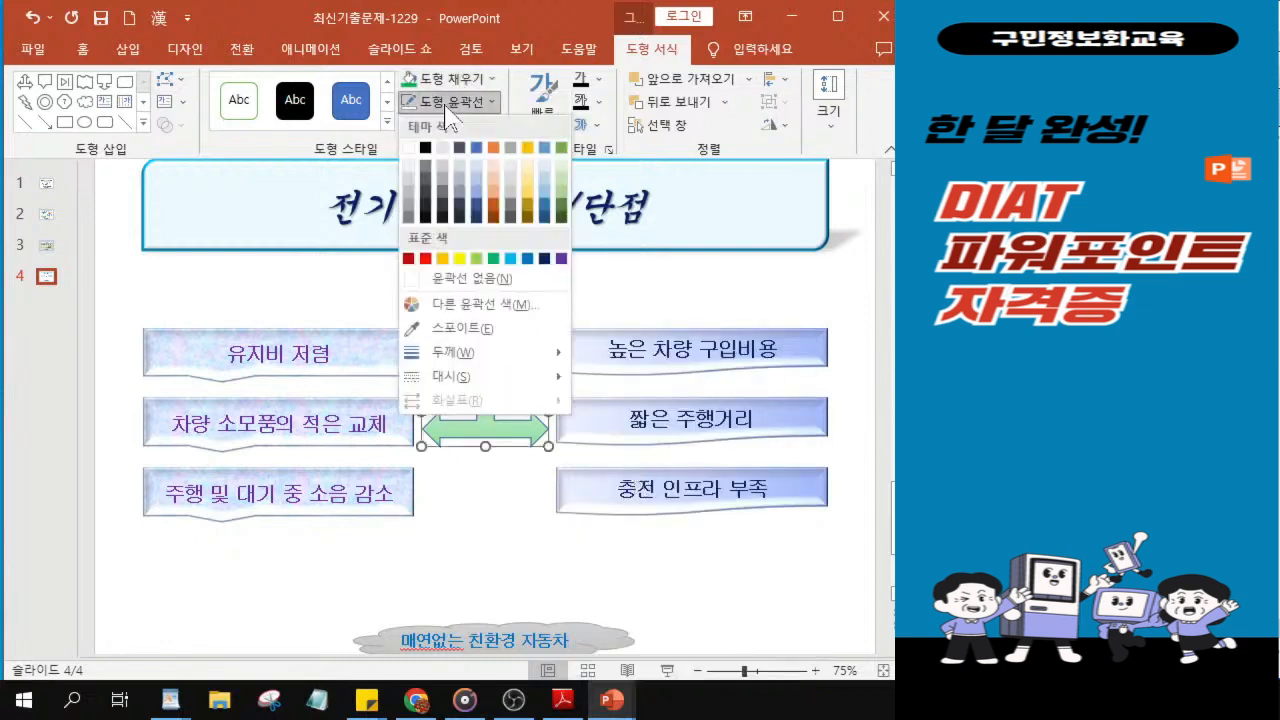
key("ctrl")
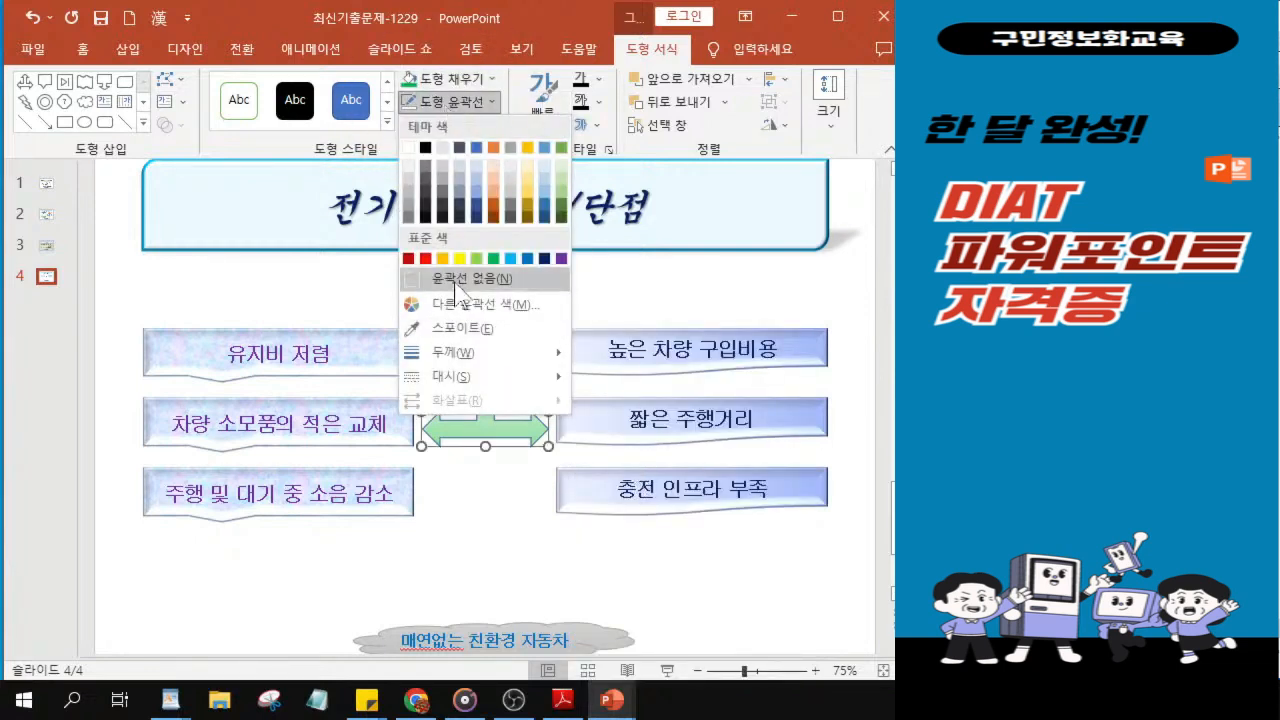
key("ctrl")
key("ctrl")
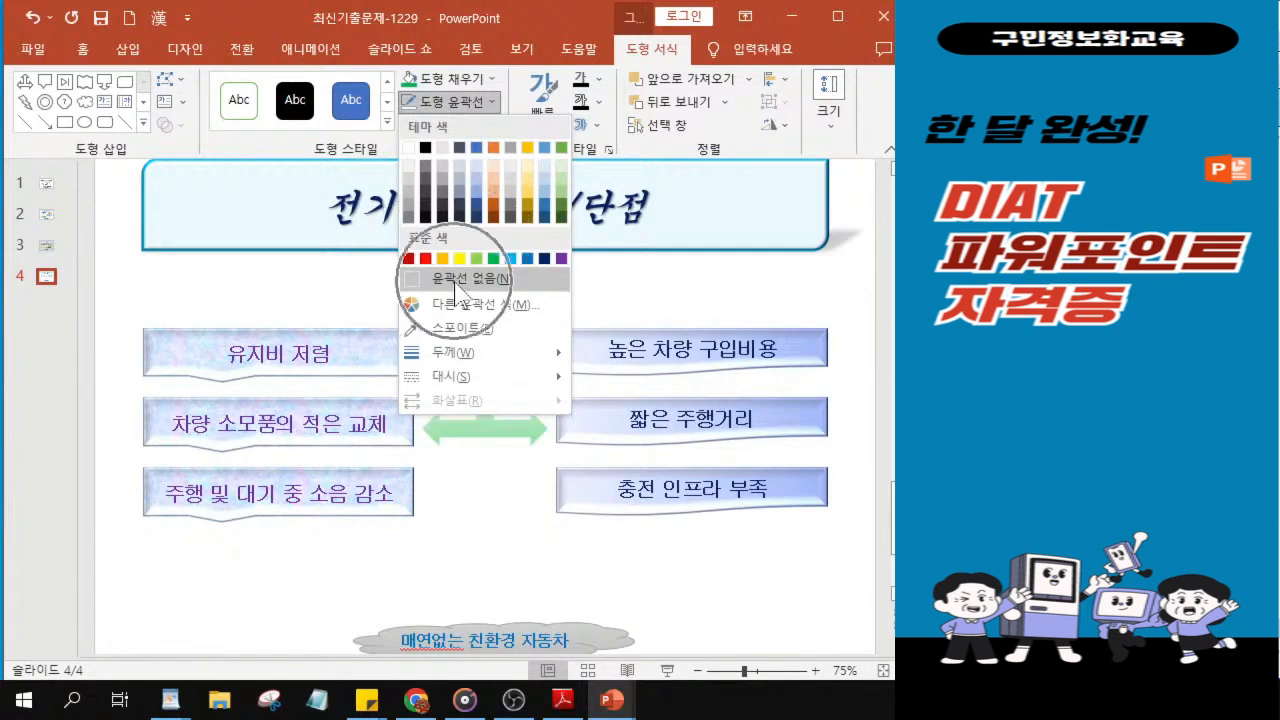
key("ctrl")
key("ctrl")
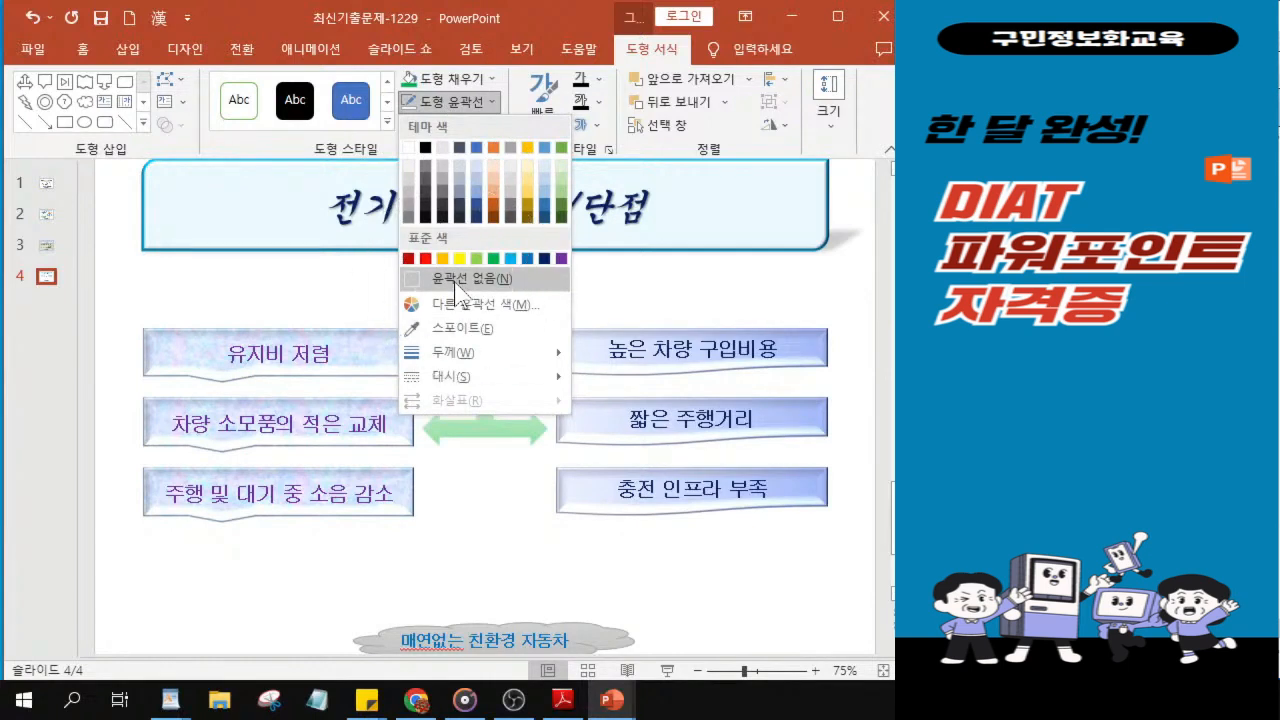
key("ctrl")
key("ctrl")
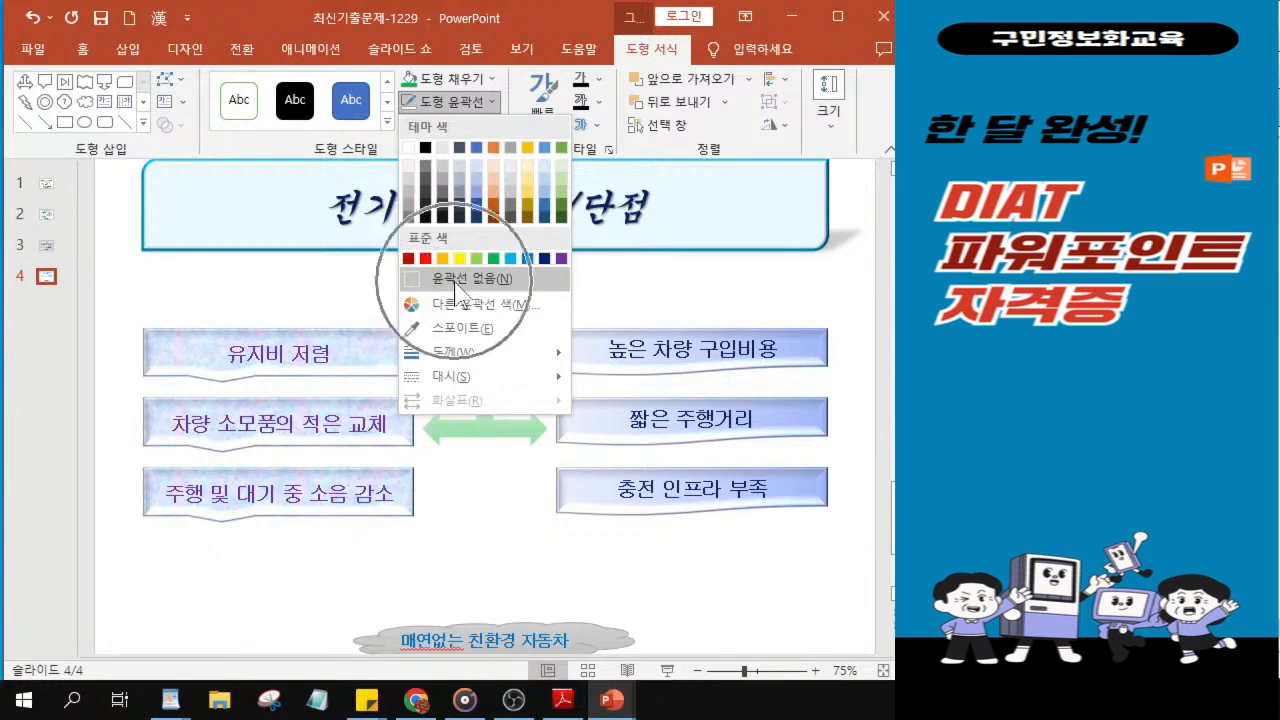
left_click(455, 285)
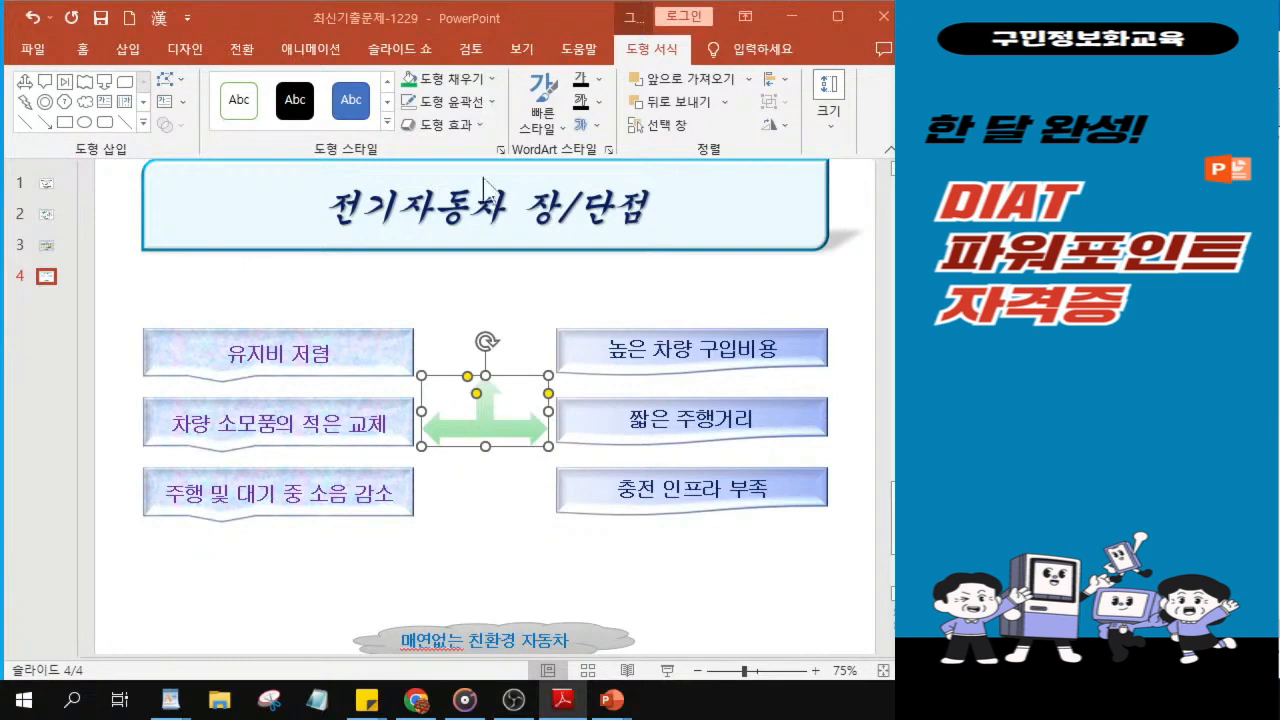
Step: Give the three-way arrow the first preset reflection variation
left_click(440, 125)
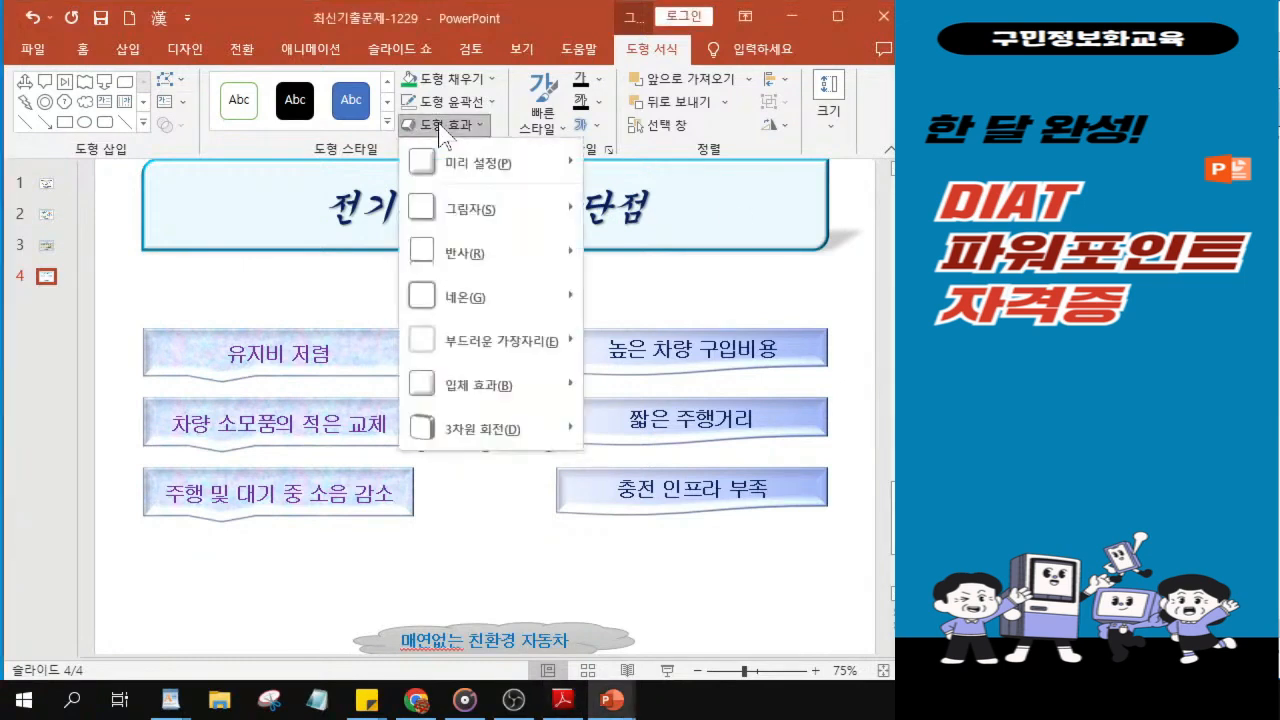
mouse_move(470, 275)
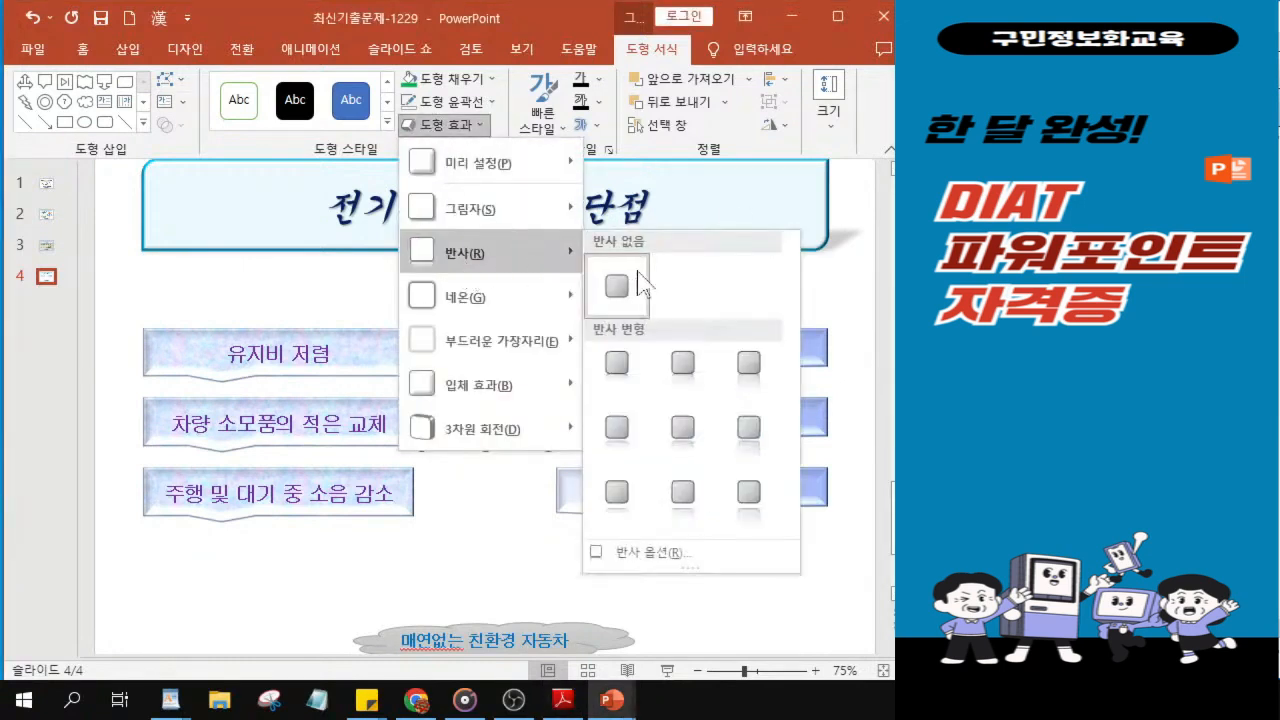
left_click(620, 367)
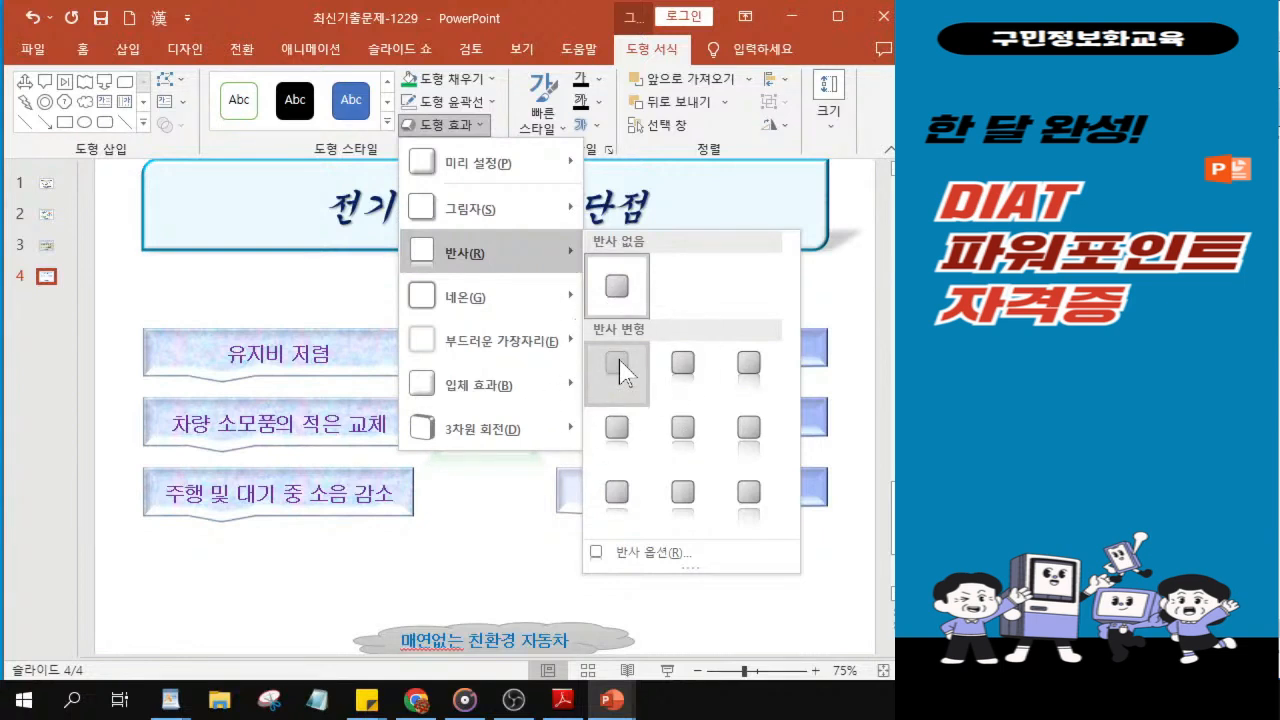
left_click(617, 366)
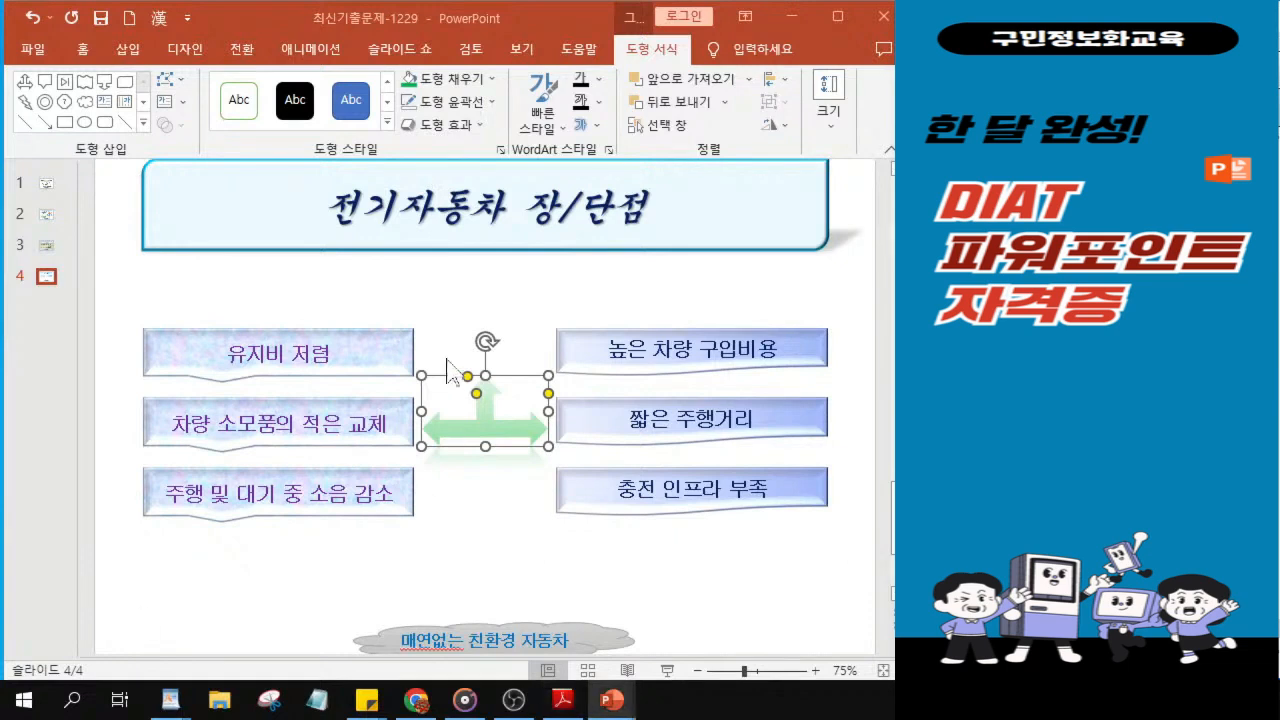
Step: Draw a plaque shape below the arrow, matching the arrow's width and ending just above the cloud text
left_click(670, 63)
left_click(145, 123)
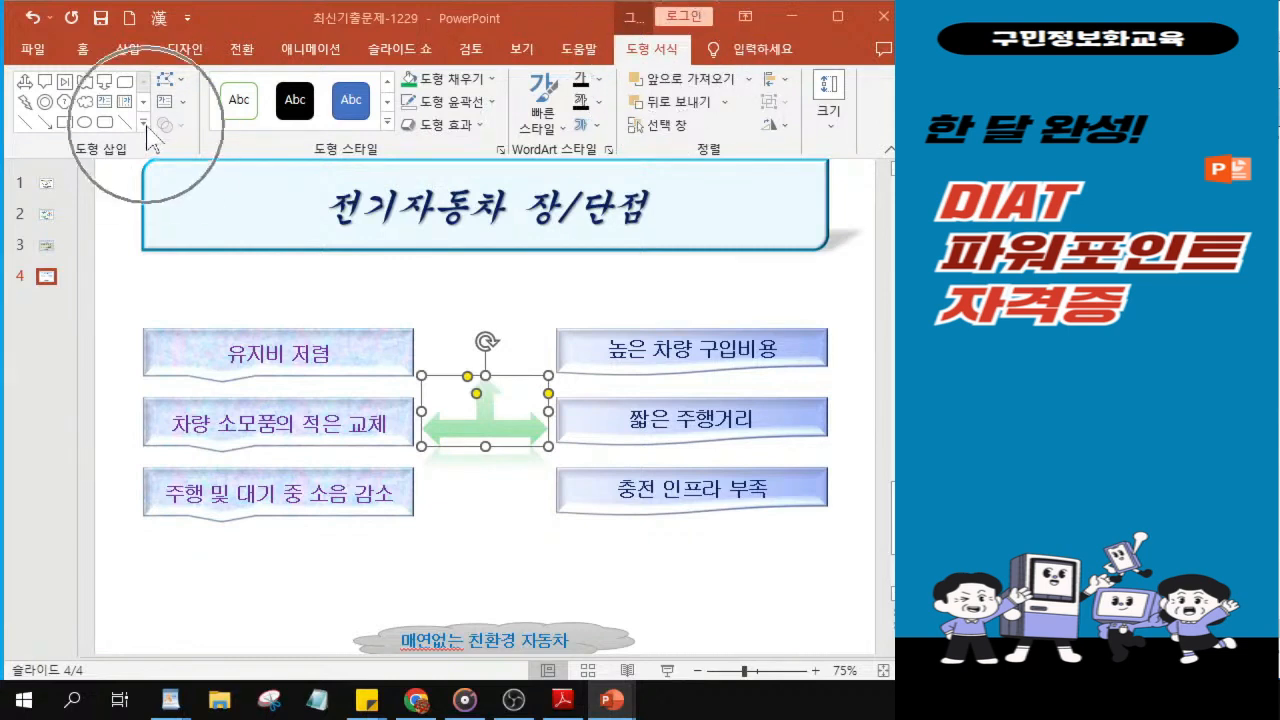
key("ctrl")
key("ctrl")
key("ctrl")
key("ctrl")
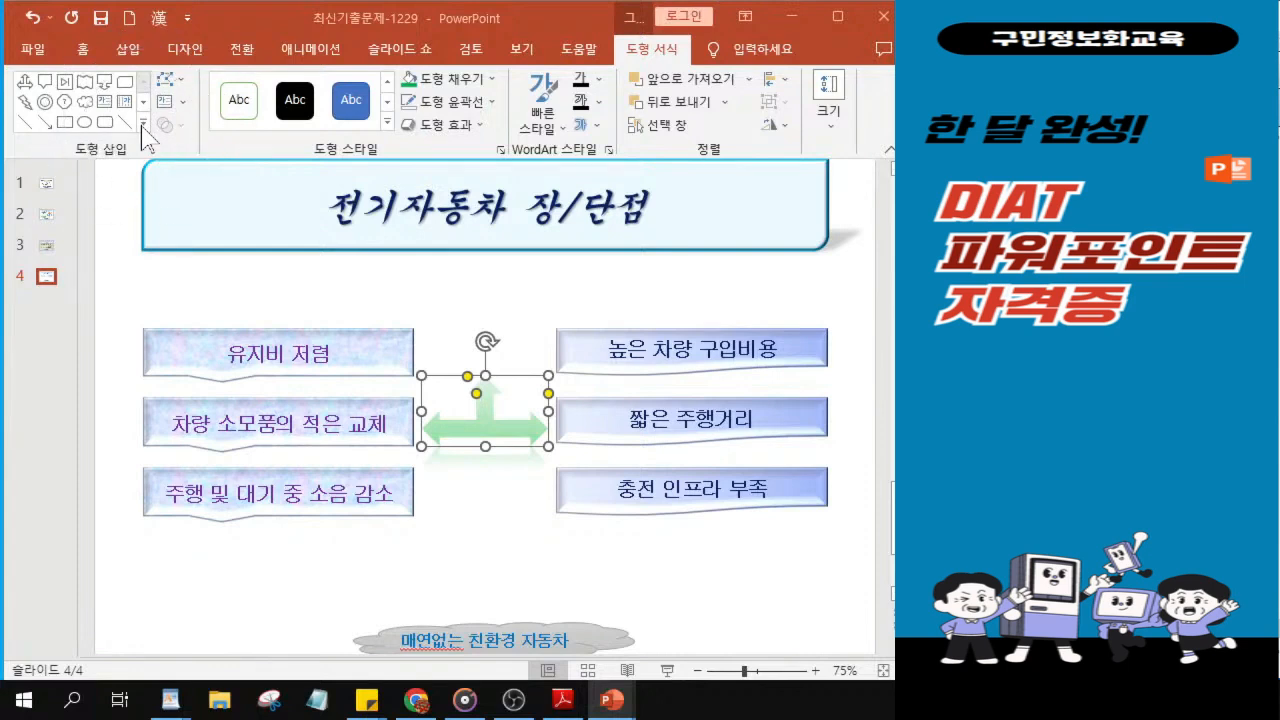
left_click(143, 125)
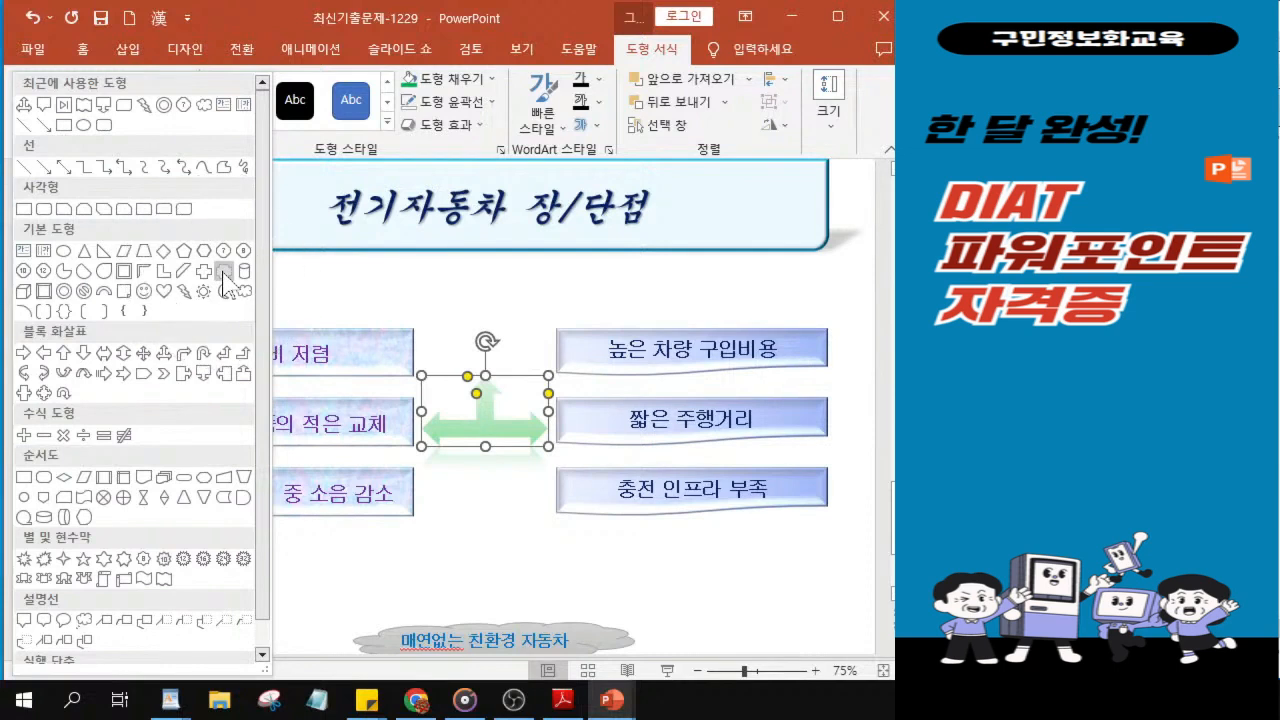
key("ctrl")
key("ctrl")
key("ctrl")
key("ctrl")
key("ctrl")
key("ctrl")
left_click(223, 273)
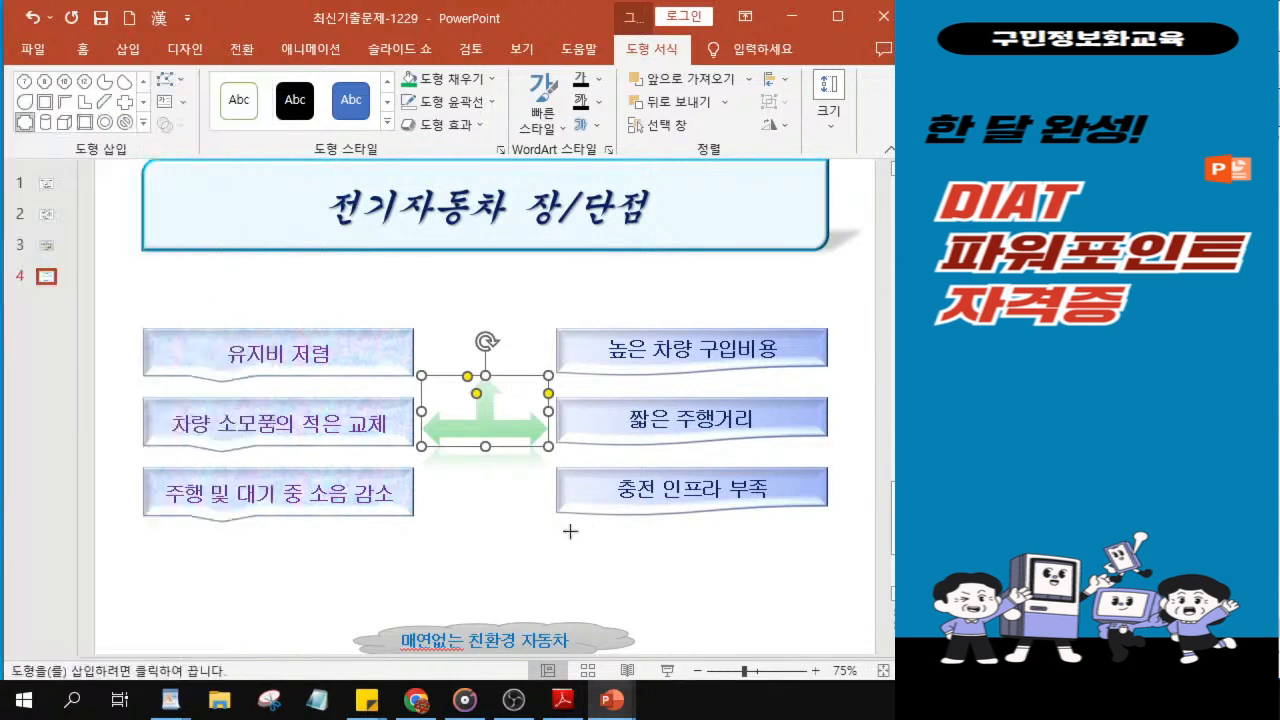
key("ctrl")
key("ctrl")
key("ctrl")
key("ctrl")
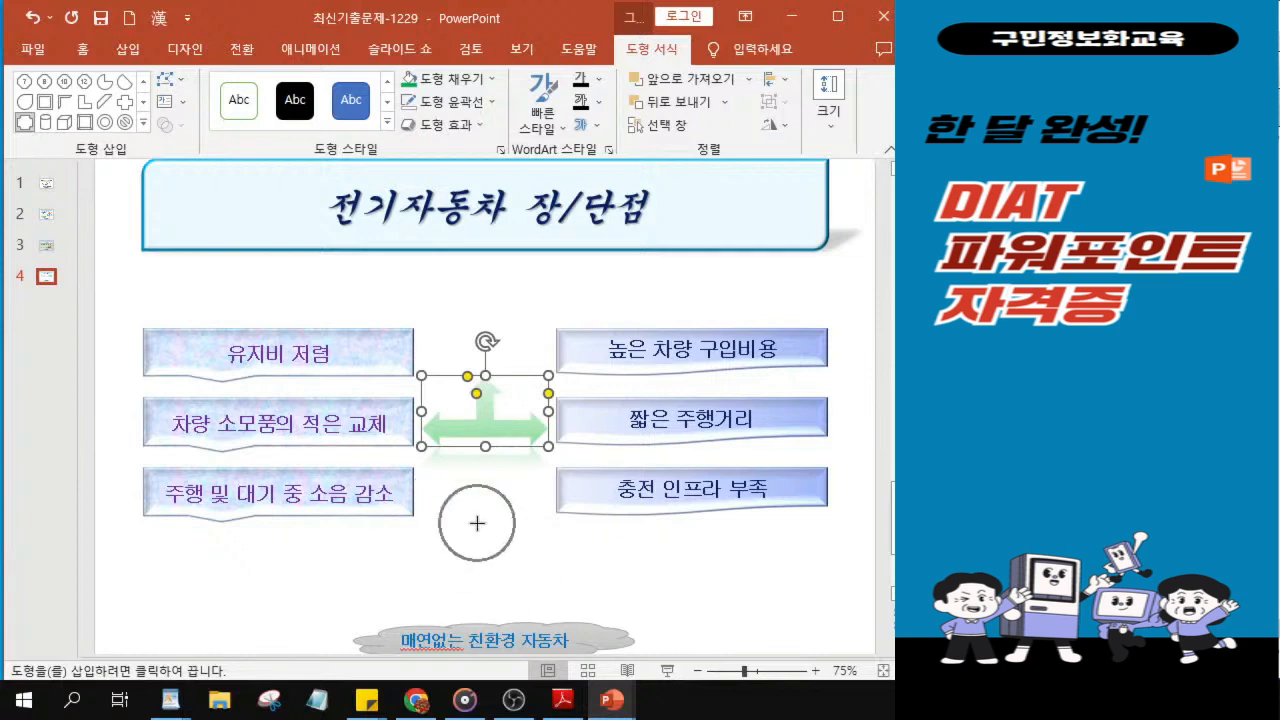
left_click_drag(422, 492, 548, 615)
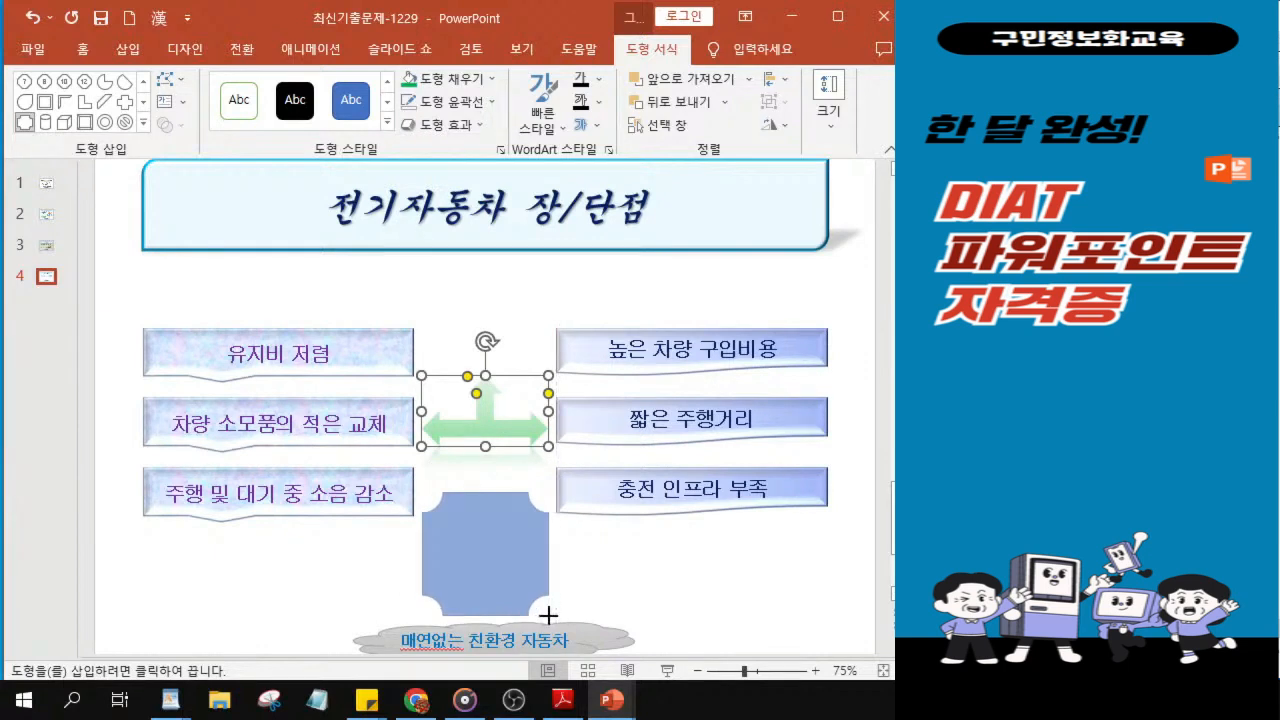
left_click_drag(548, 615, 548, 615)
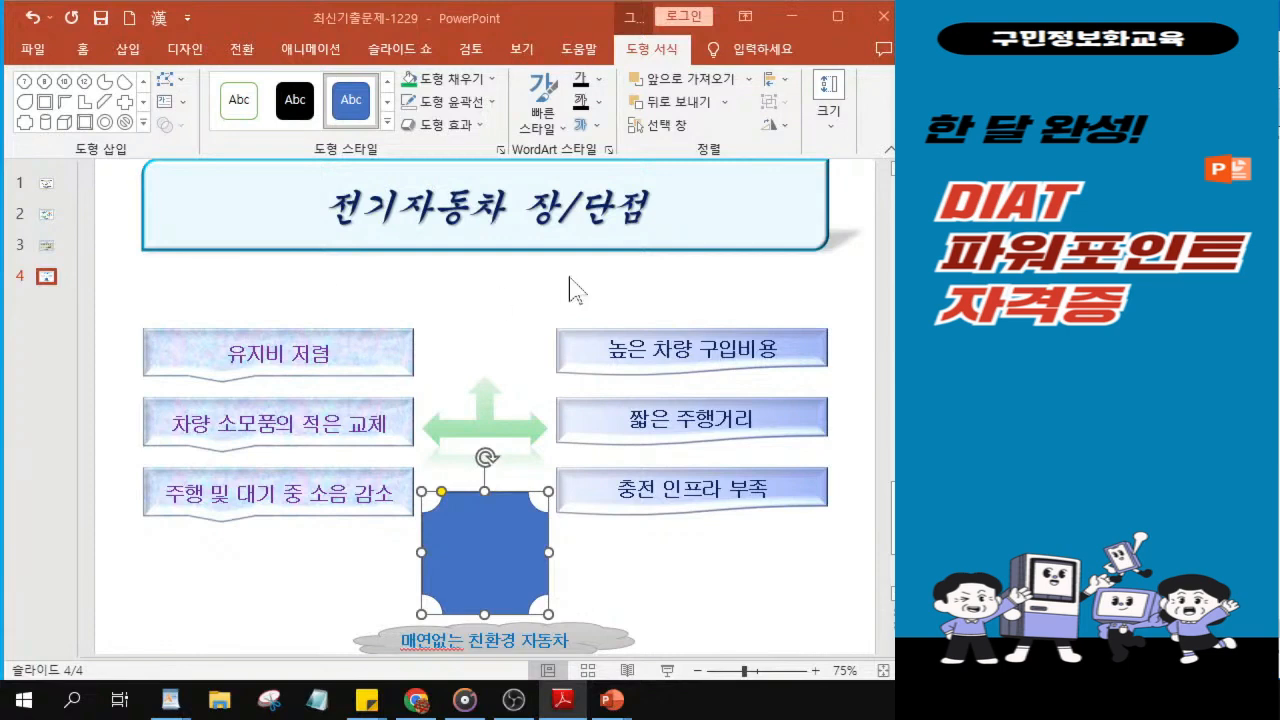
Step: Fill the plaque shape below the three-way arrow with the picture file 그림3
left_click(483, 82)
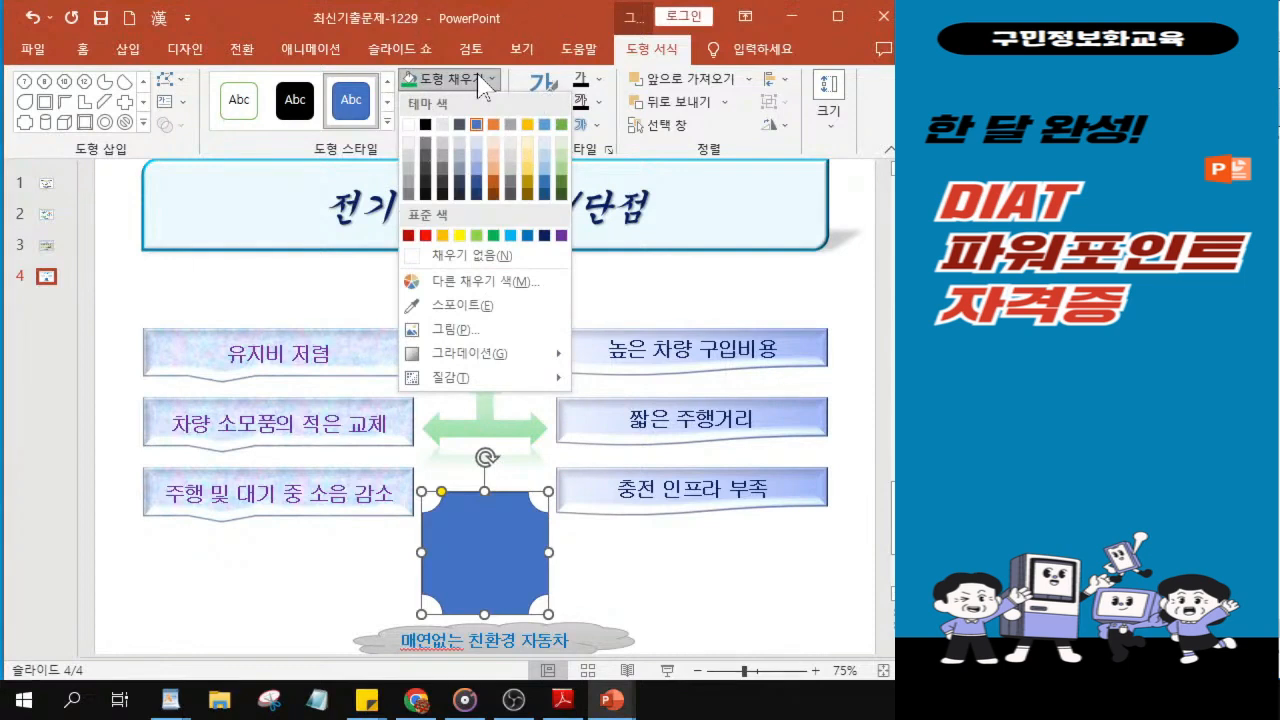
left_click(445, 333)
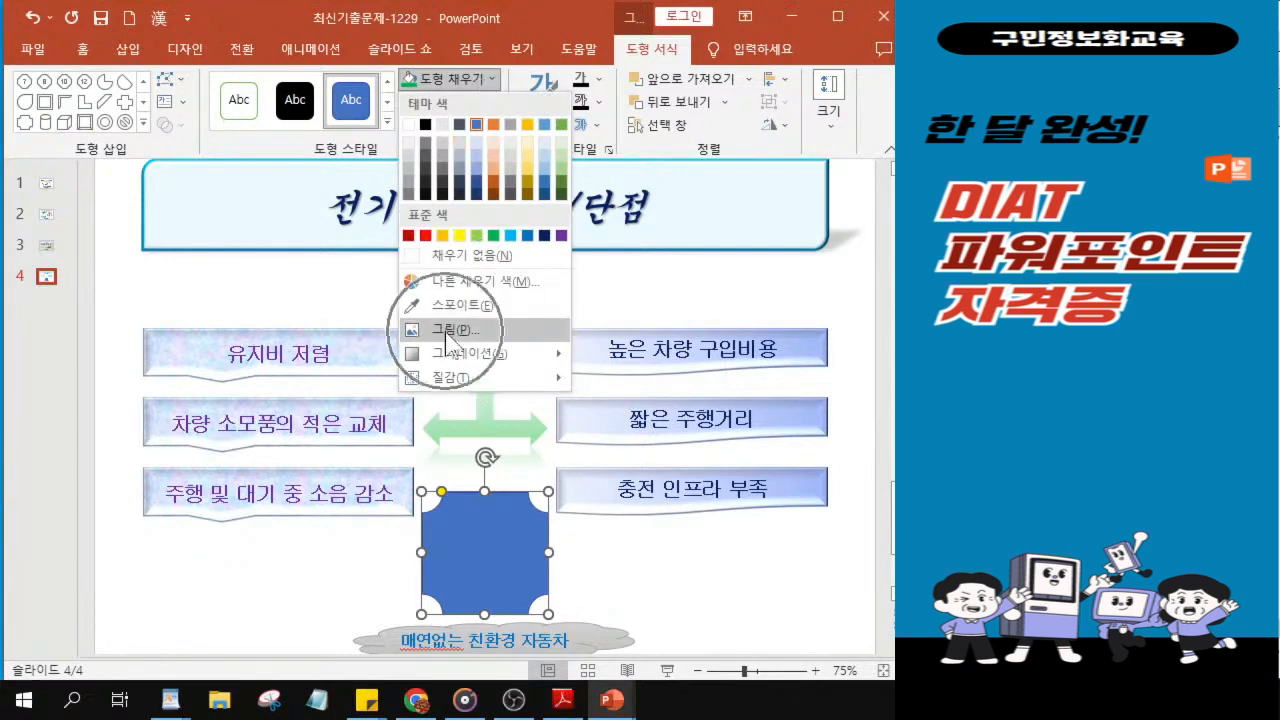
left_click(450, 338)
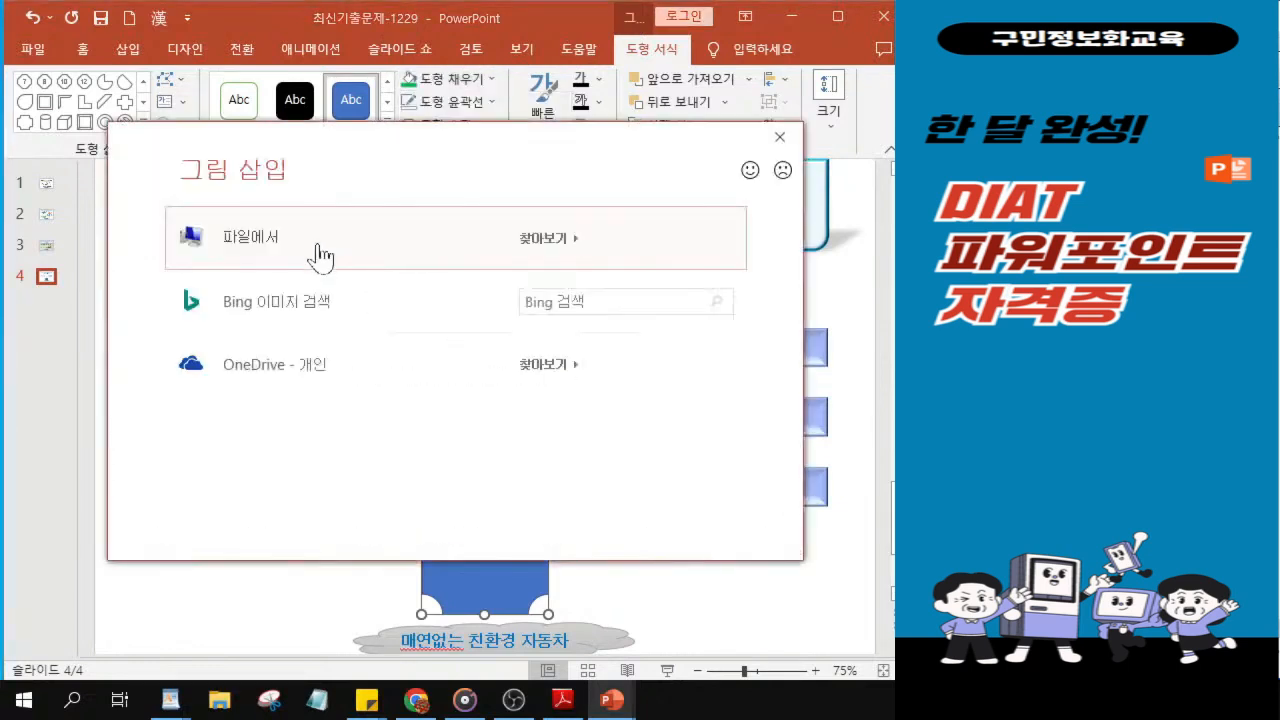
left_click(320, 253)
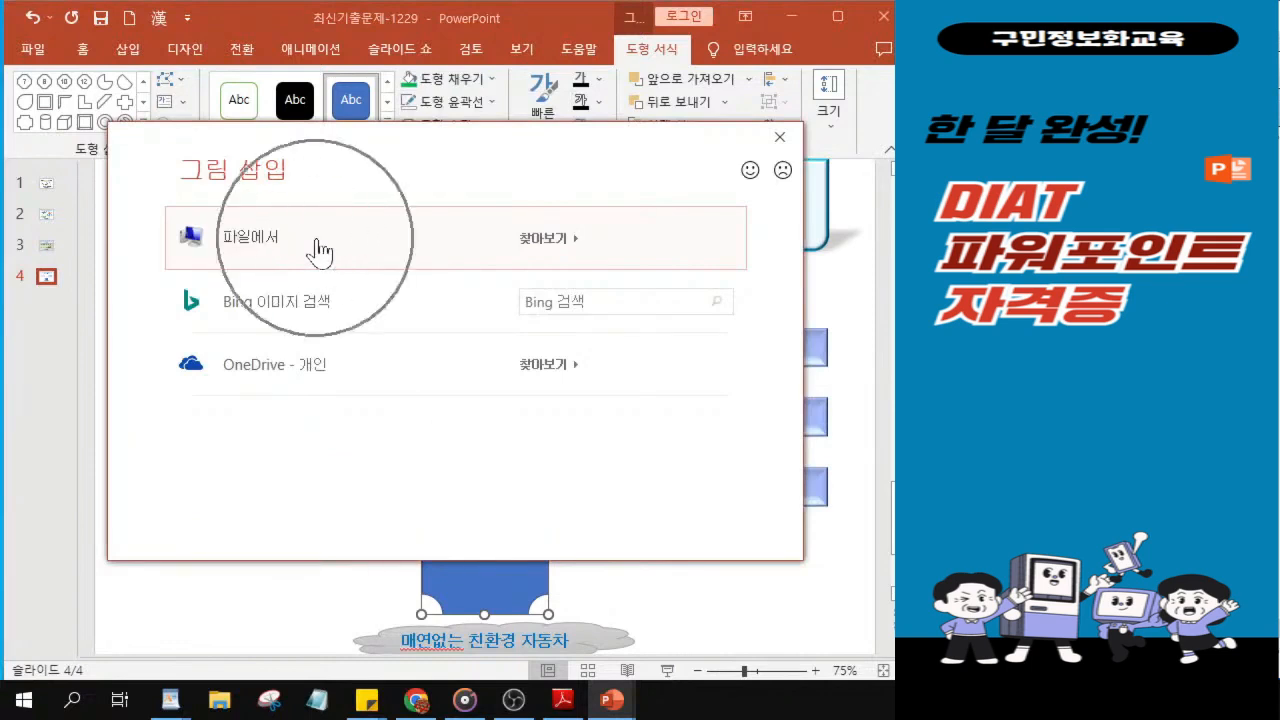
left_click(320, 253)
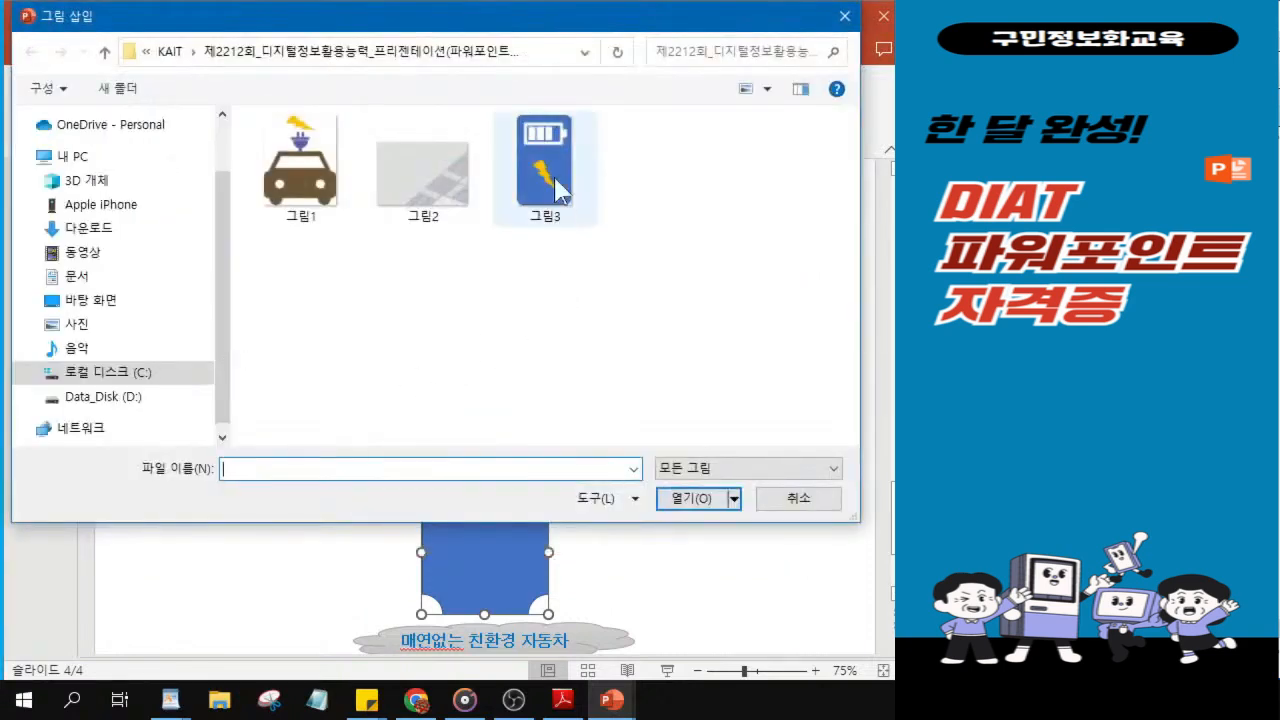
left_click(556, 188)
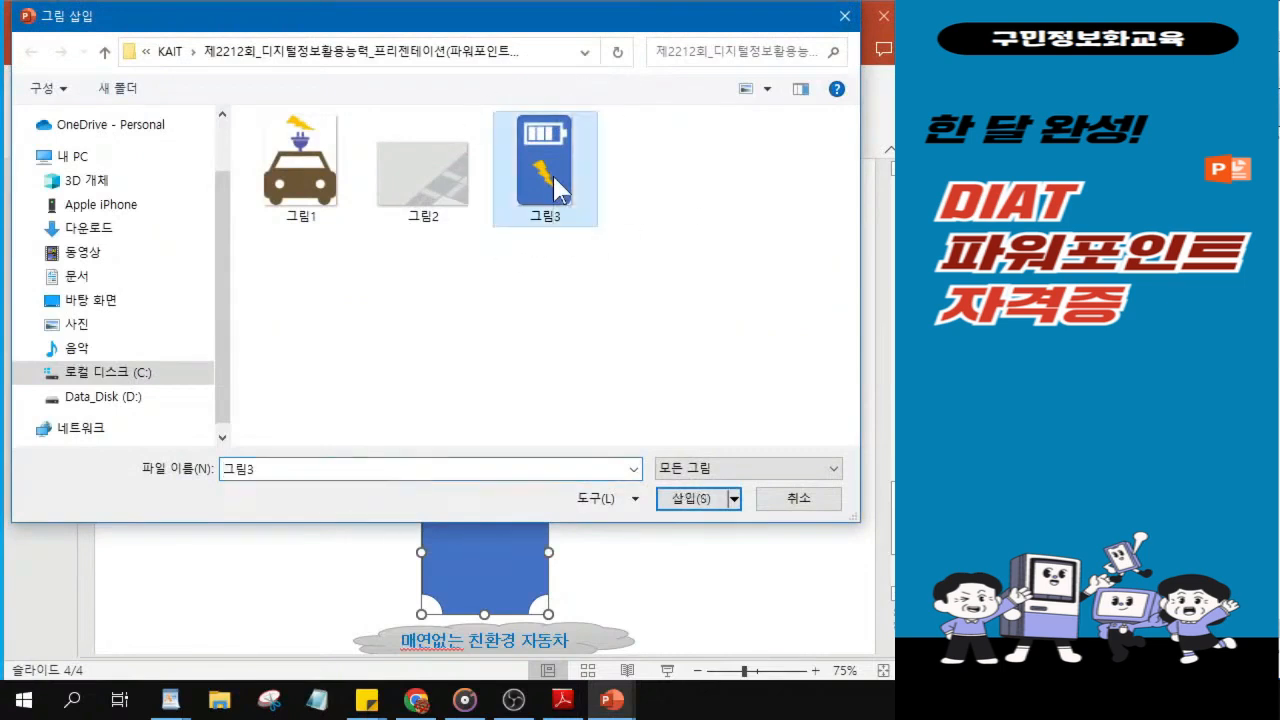
left_click(687, 508)
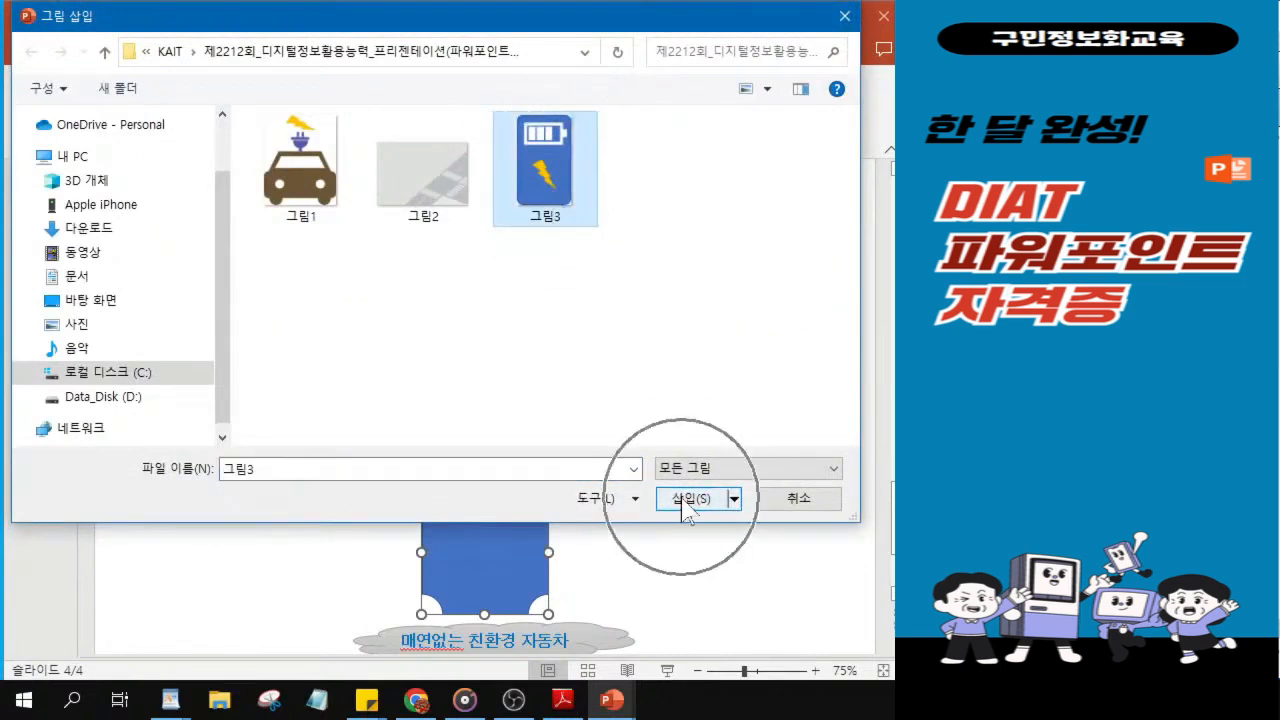
left_click(687, 508)
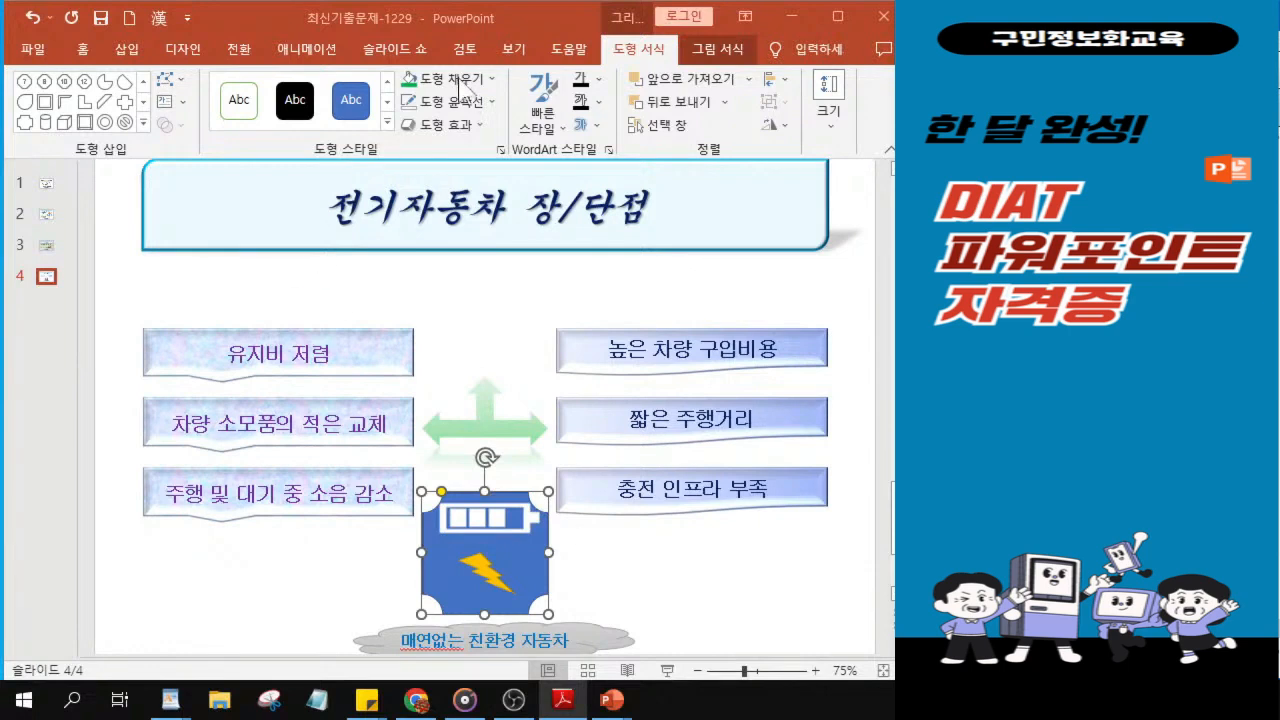
Step: Give the plaque a standard yellow outline with a width of 2 pt
left_click(459, 110)
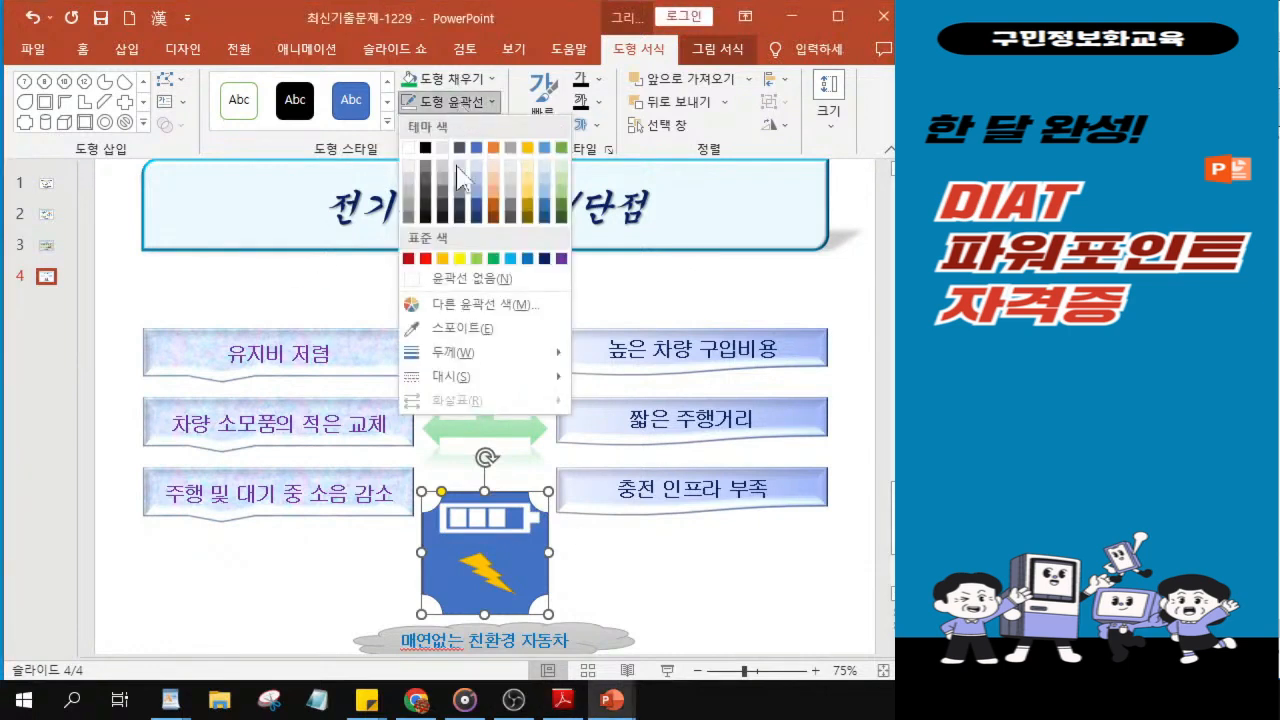
left_click(459, 258)
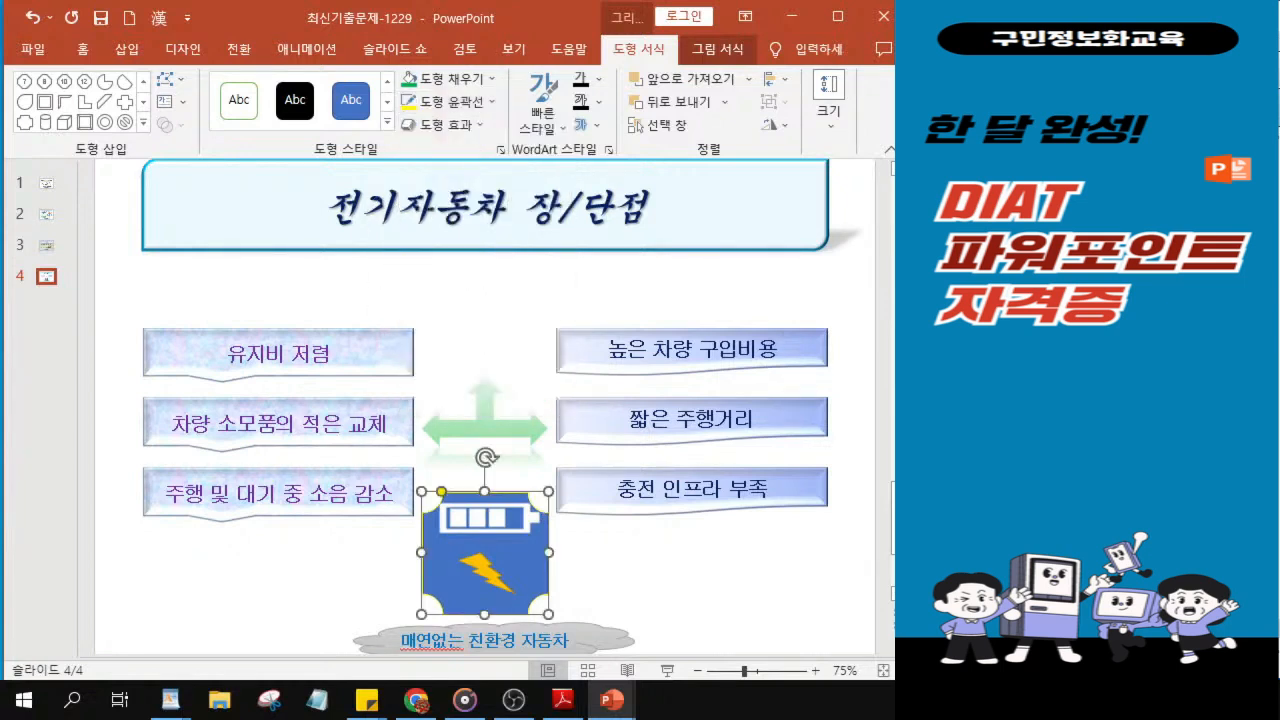
left_click(459, 110)
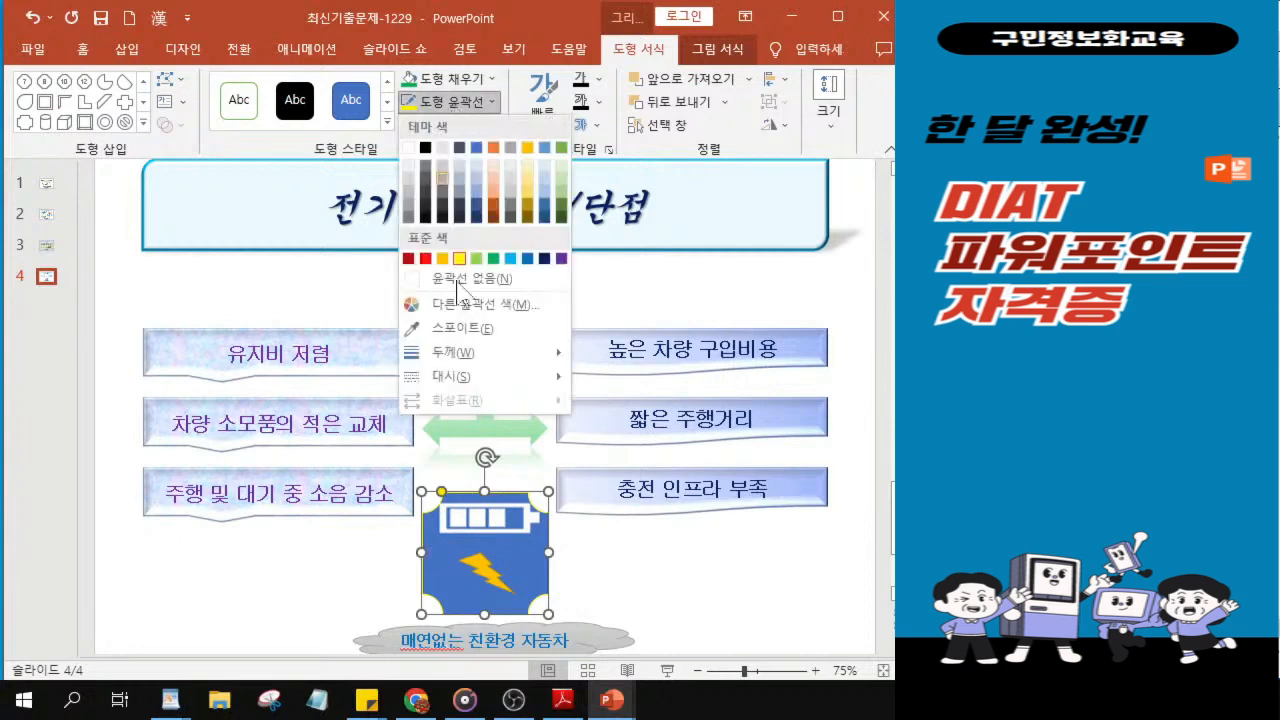
mouse_move(494, 362)
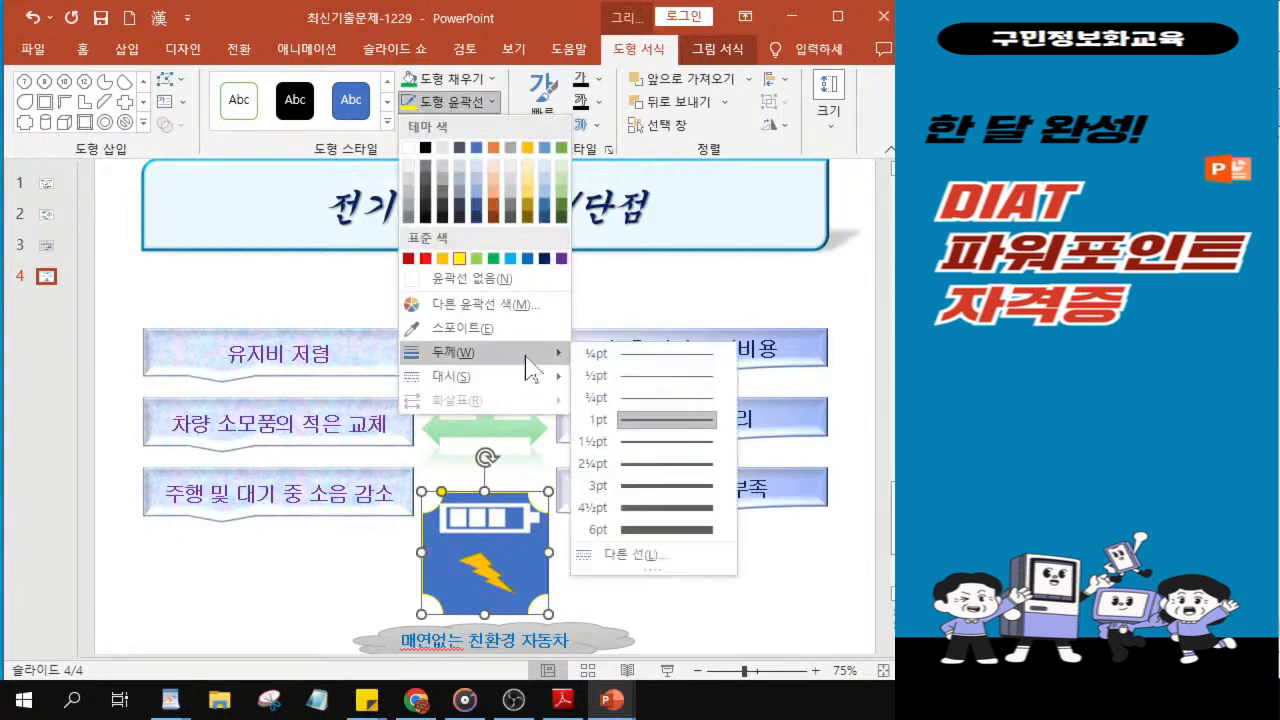
left_click(640, 556)
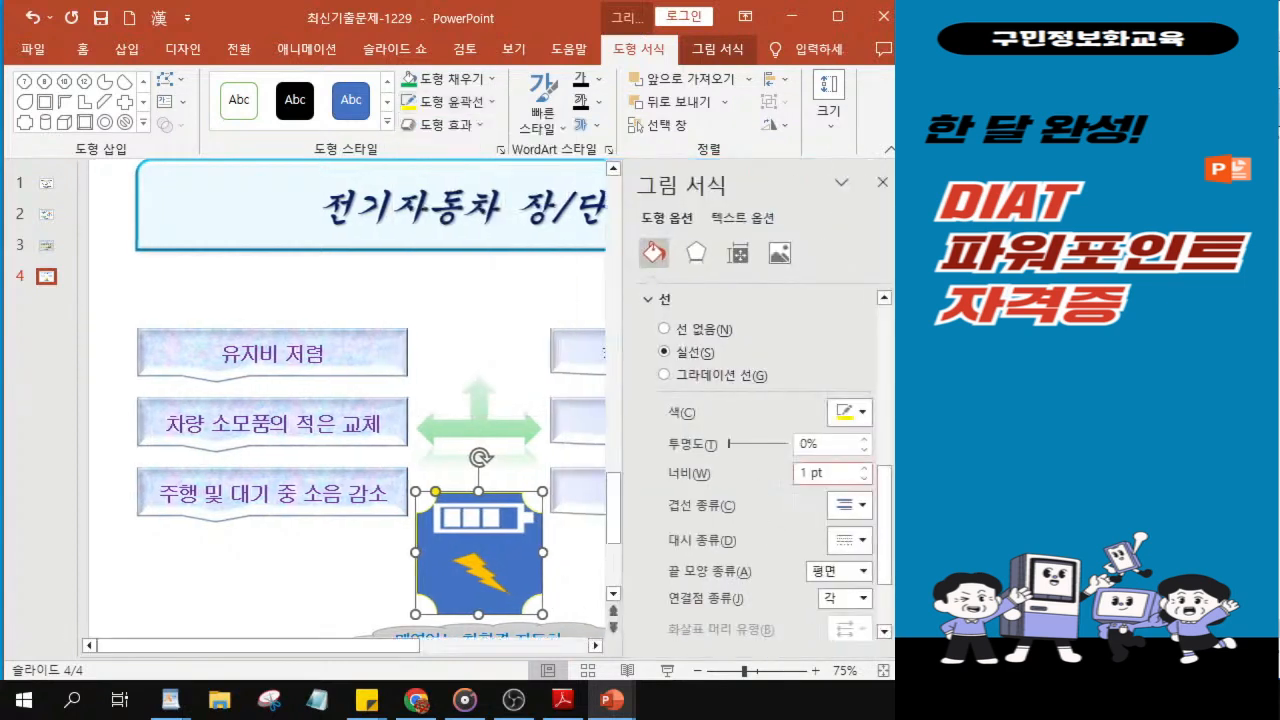
key("BackSpace")
type("2")
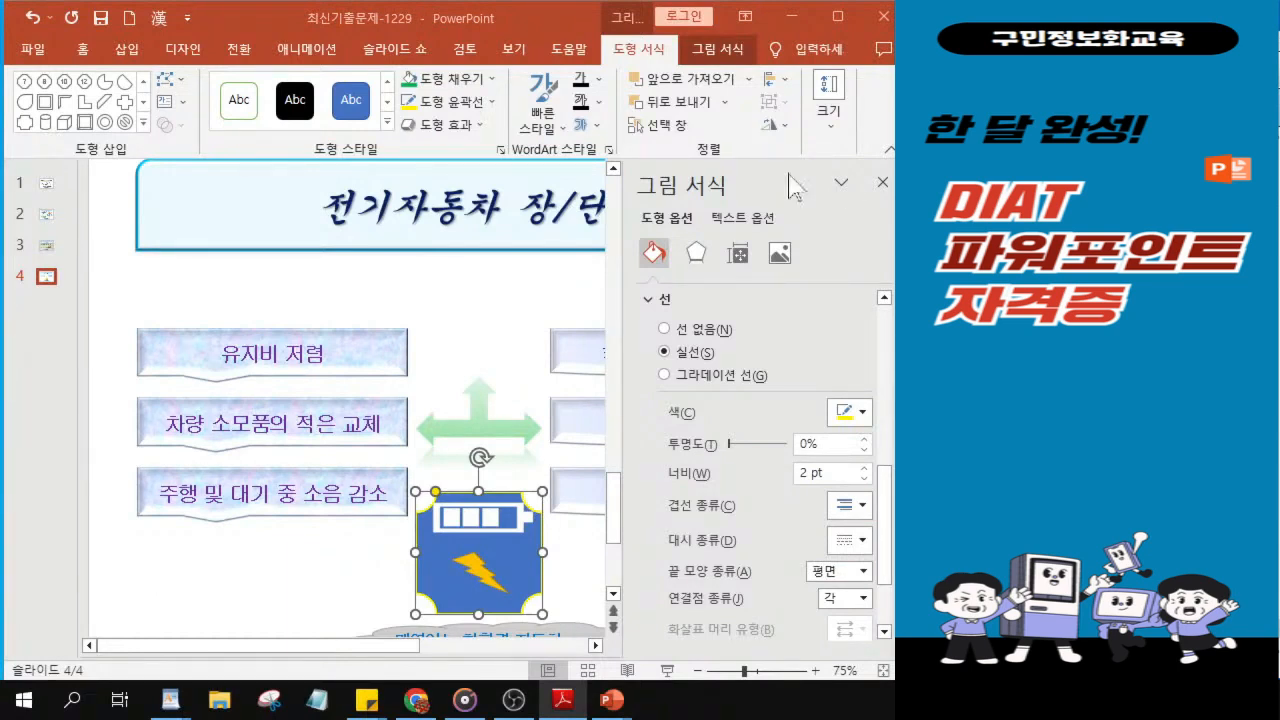
Step: Apply the outer shadow preset that falls straight down (90°) to the plaque
left_click(695, 256)
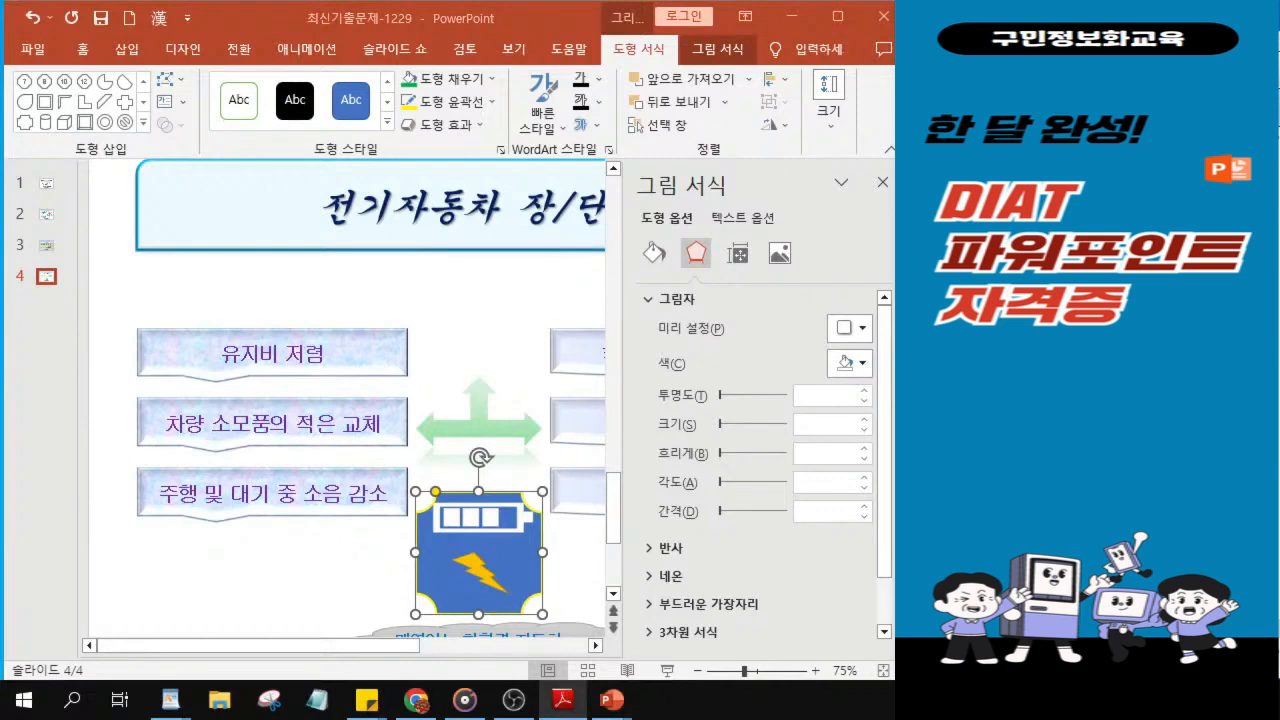
left_click(846, 335)
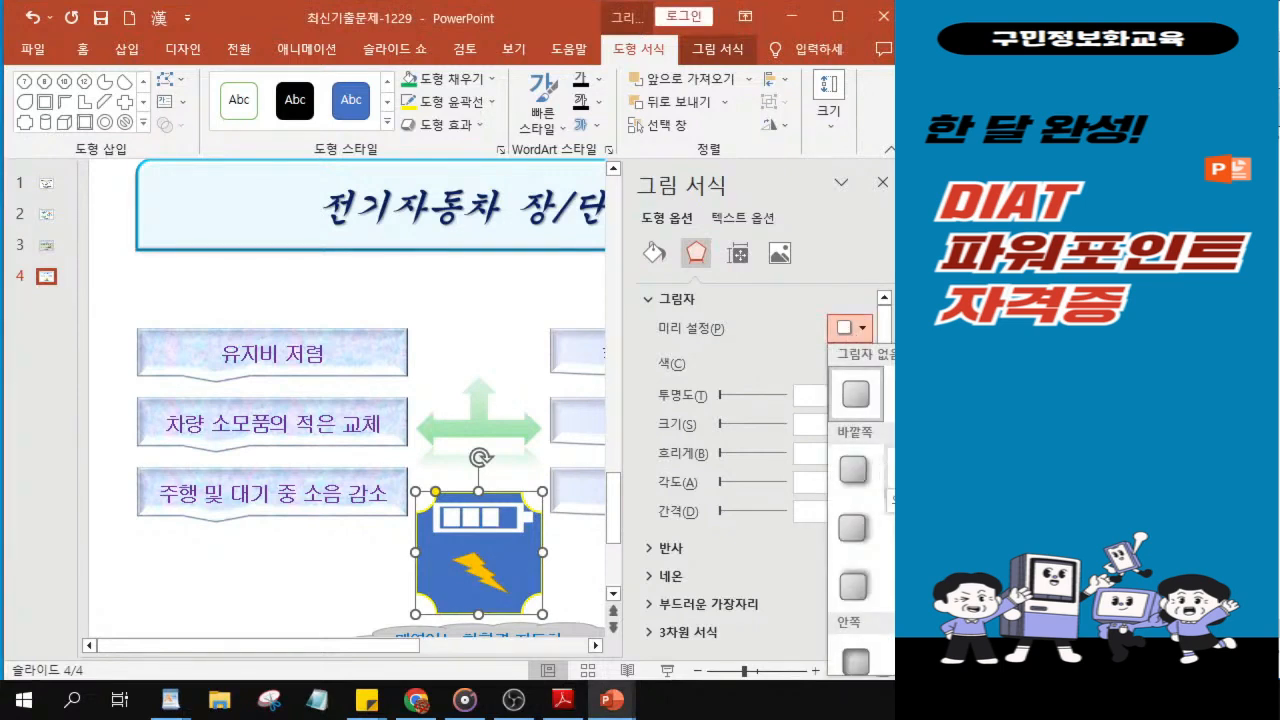
key("ctrl")
key("ctrl")
key("ctrl")
key("ctrl")
key("ctrl")
key("ctrl")
key("ctrl")
left_click(900, 470)
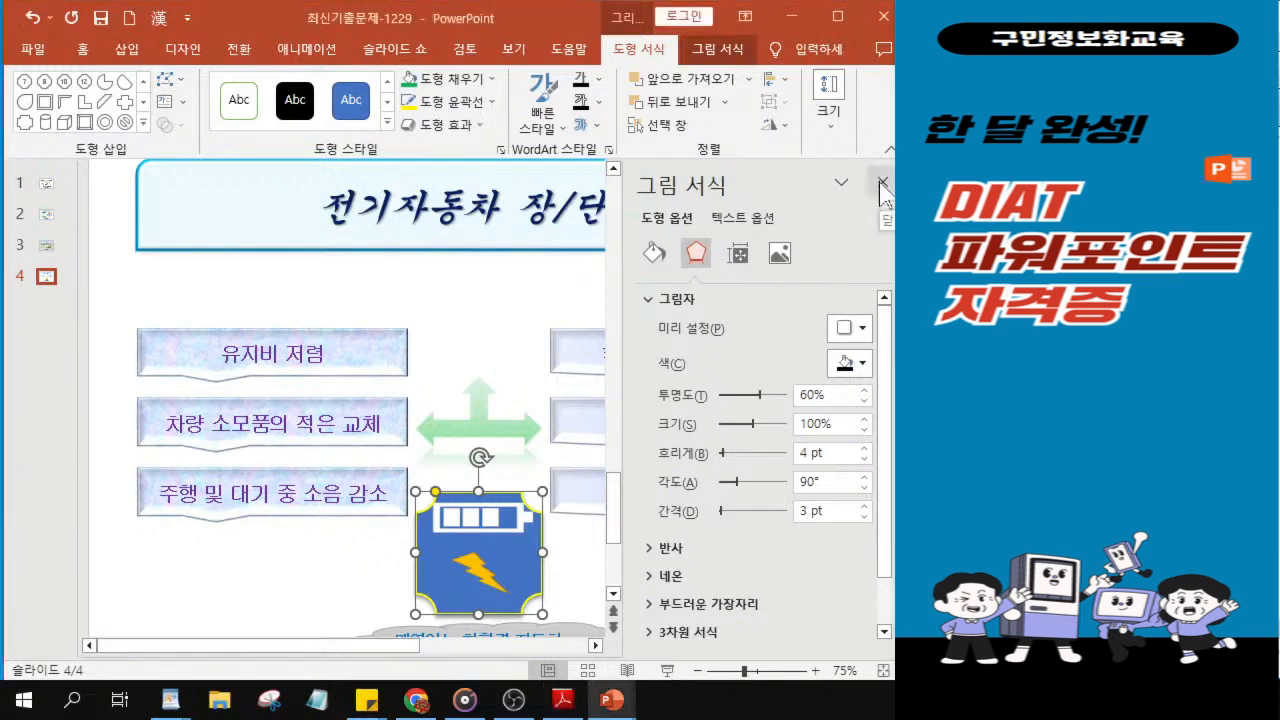
left_click(882, 184)
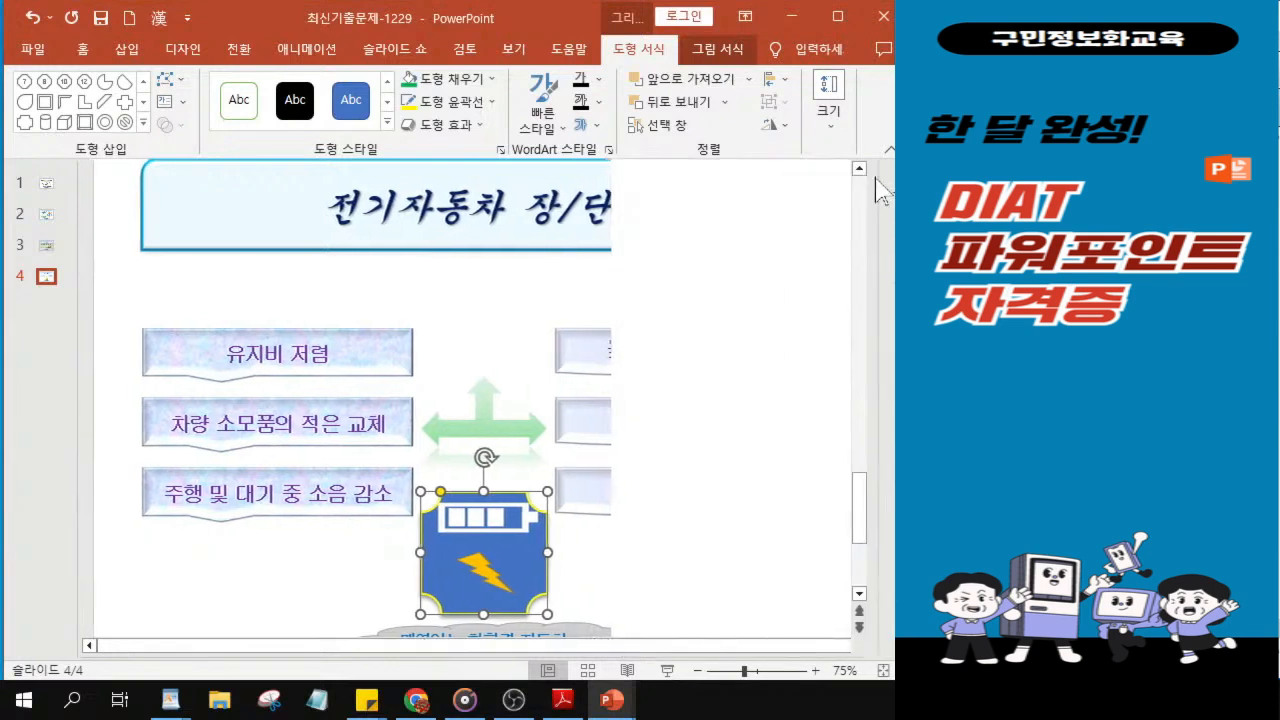
Step: Insert WordArt in the first-row orange style with the text "미래는 전기자동차의 시대"
left_click(122, 50)
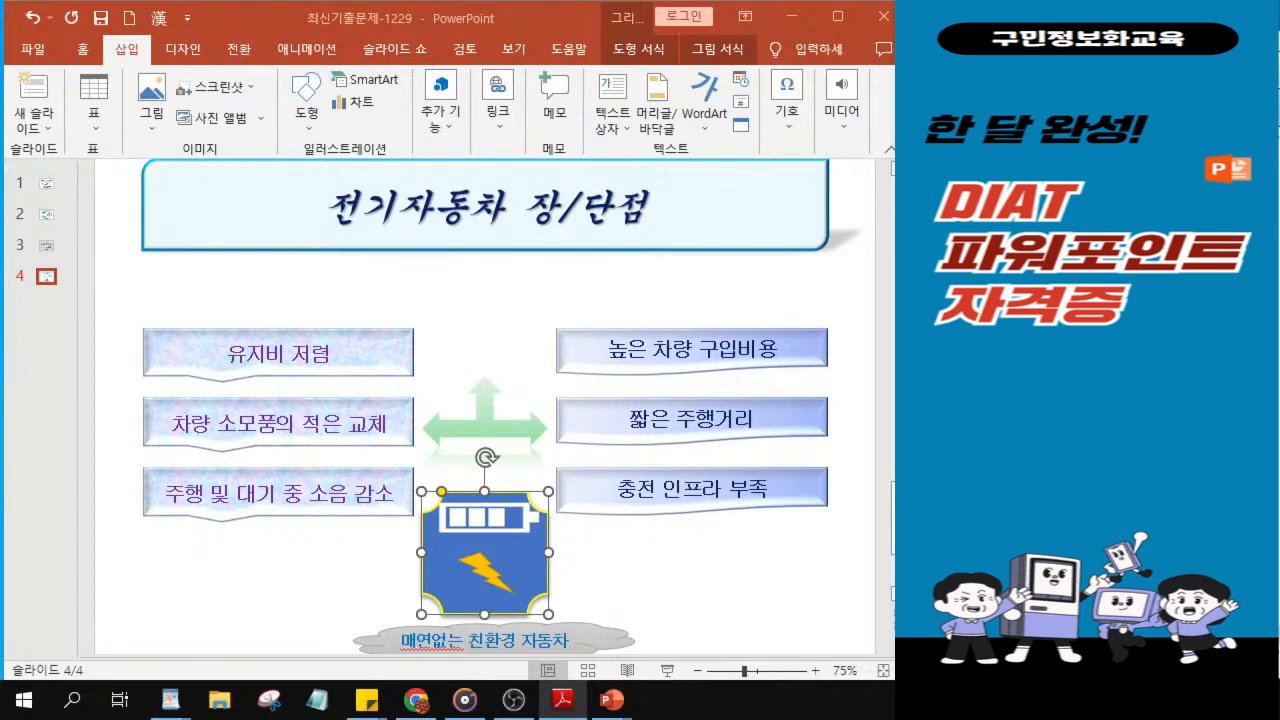
left_click(702, 125)
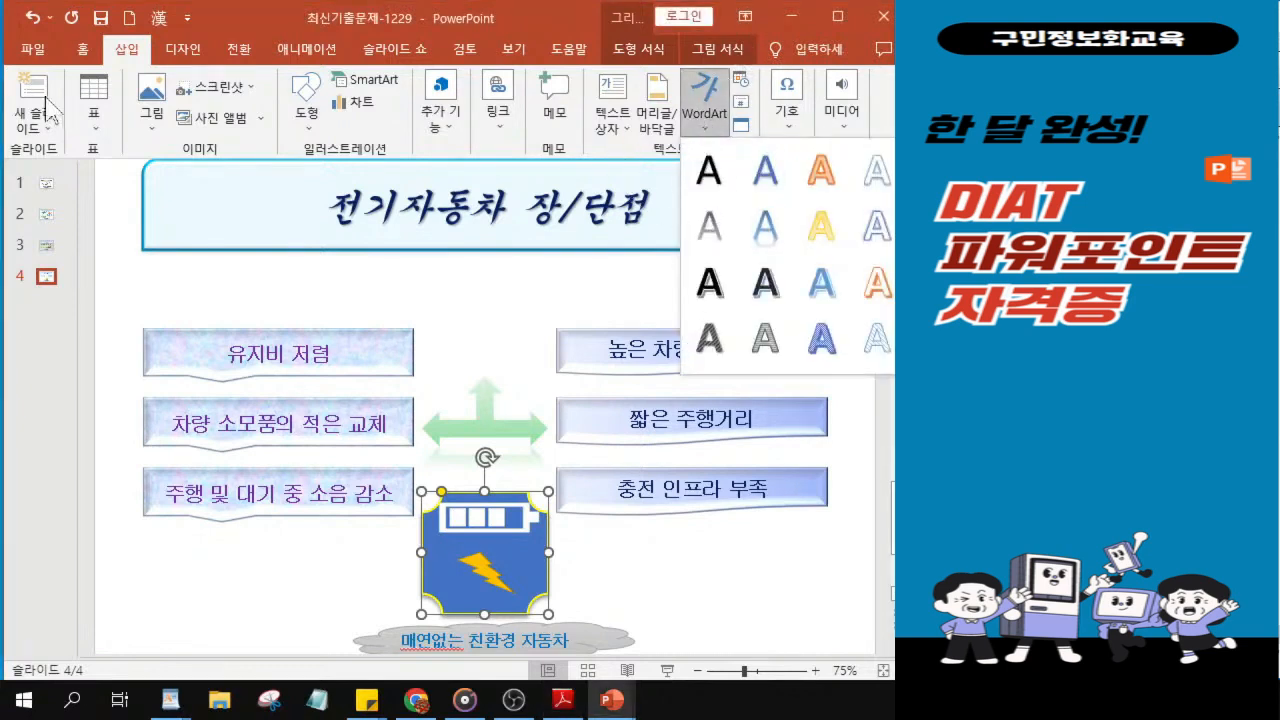
left_click(704, 128)
left_click(708, 132)
left_click(830, 183)
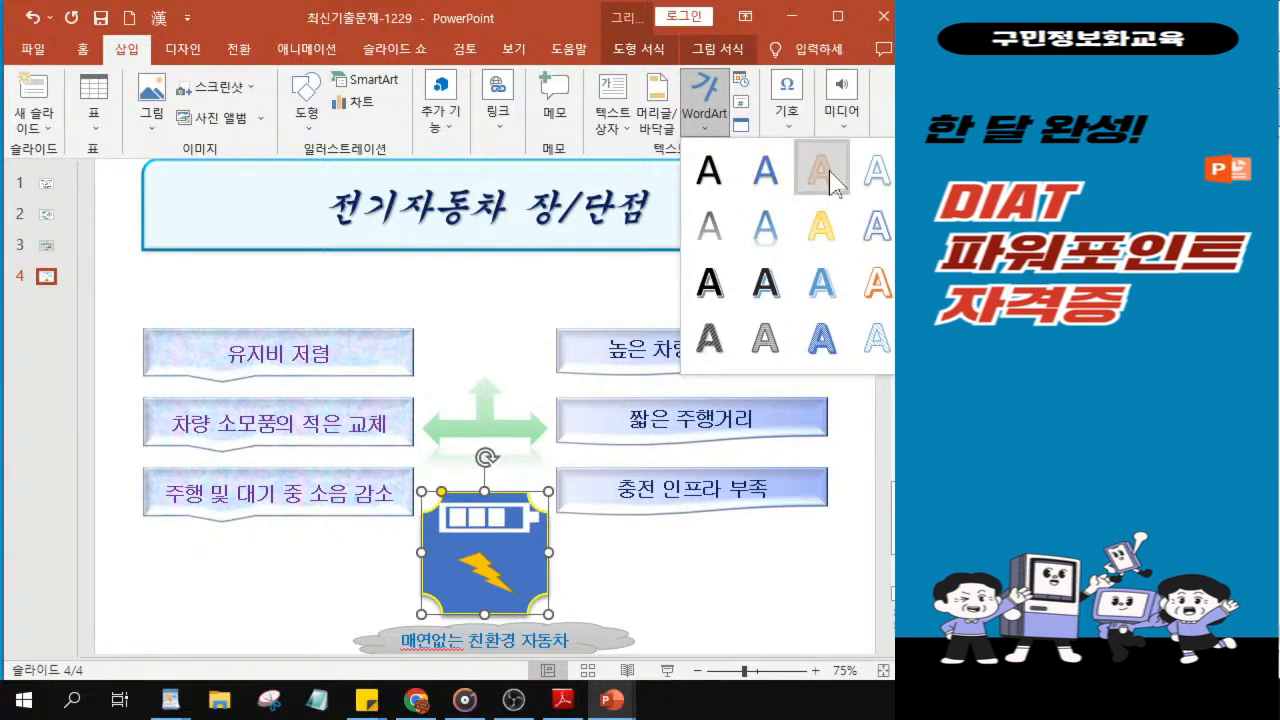
left_click(830, 183)
key("ctrl")
key("ctrl")
left_click(830, 183)
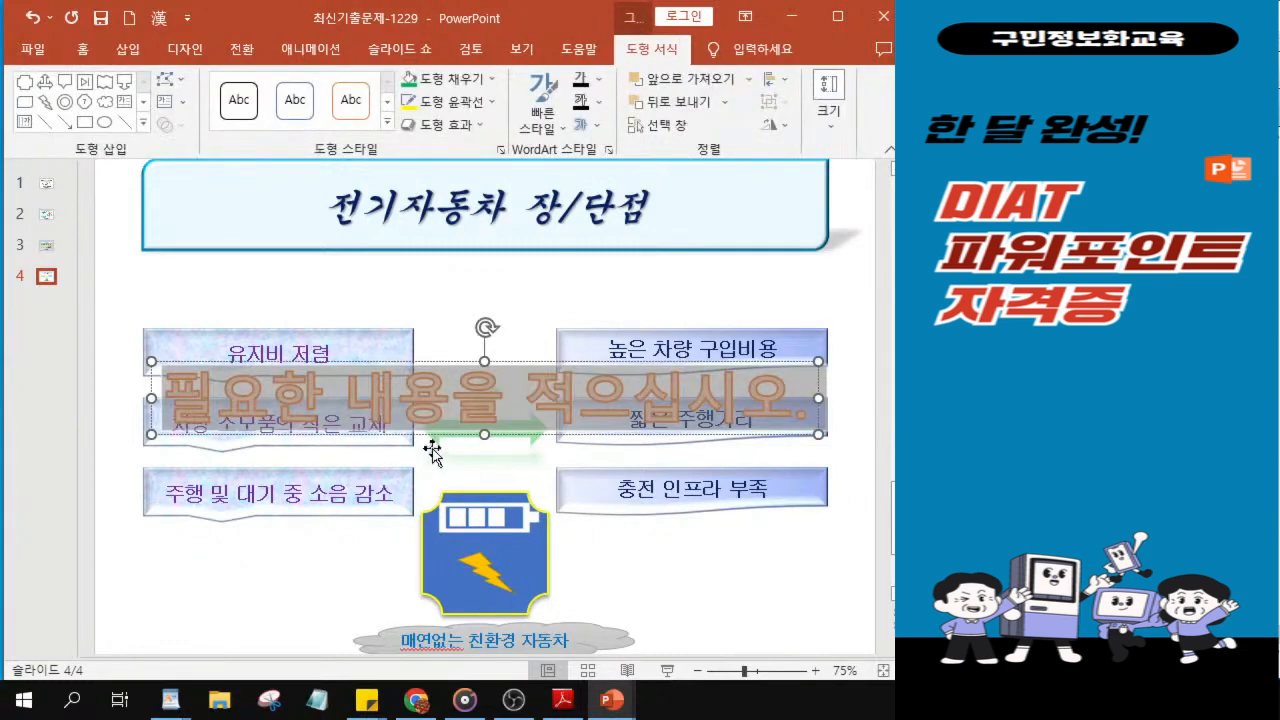
type("미래")
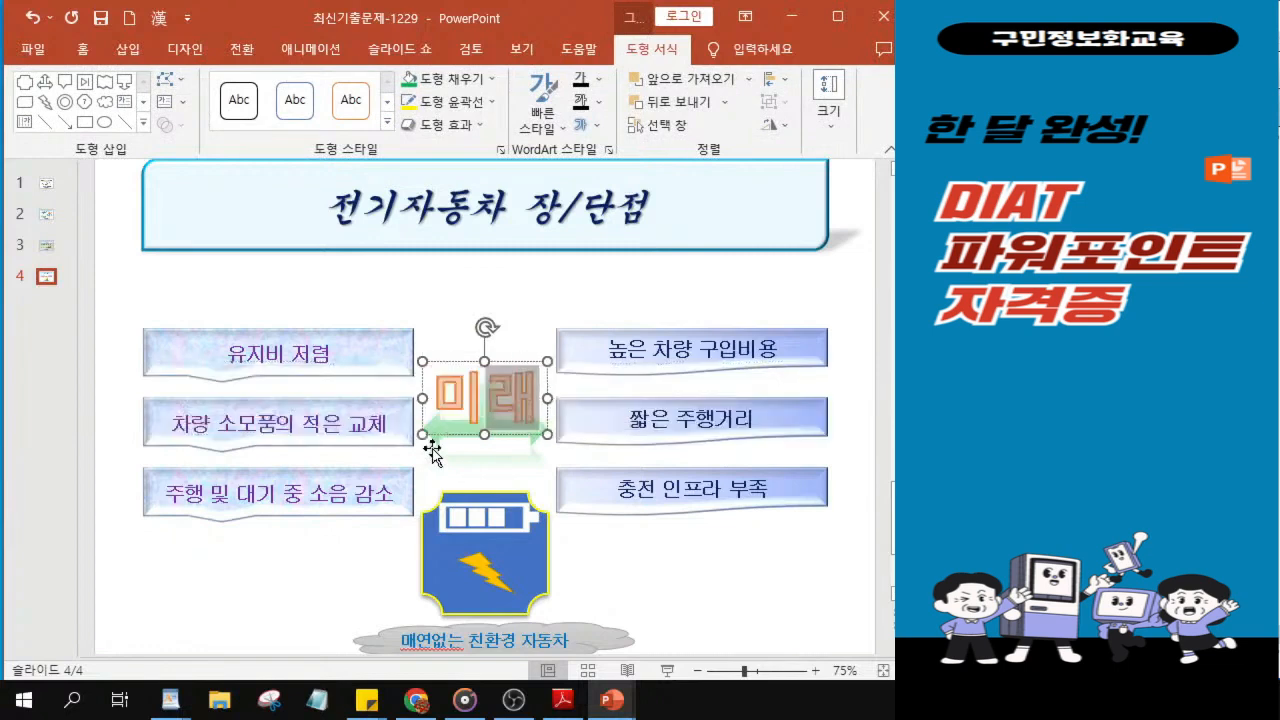
type("는 전기")
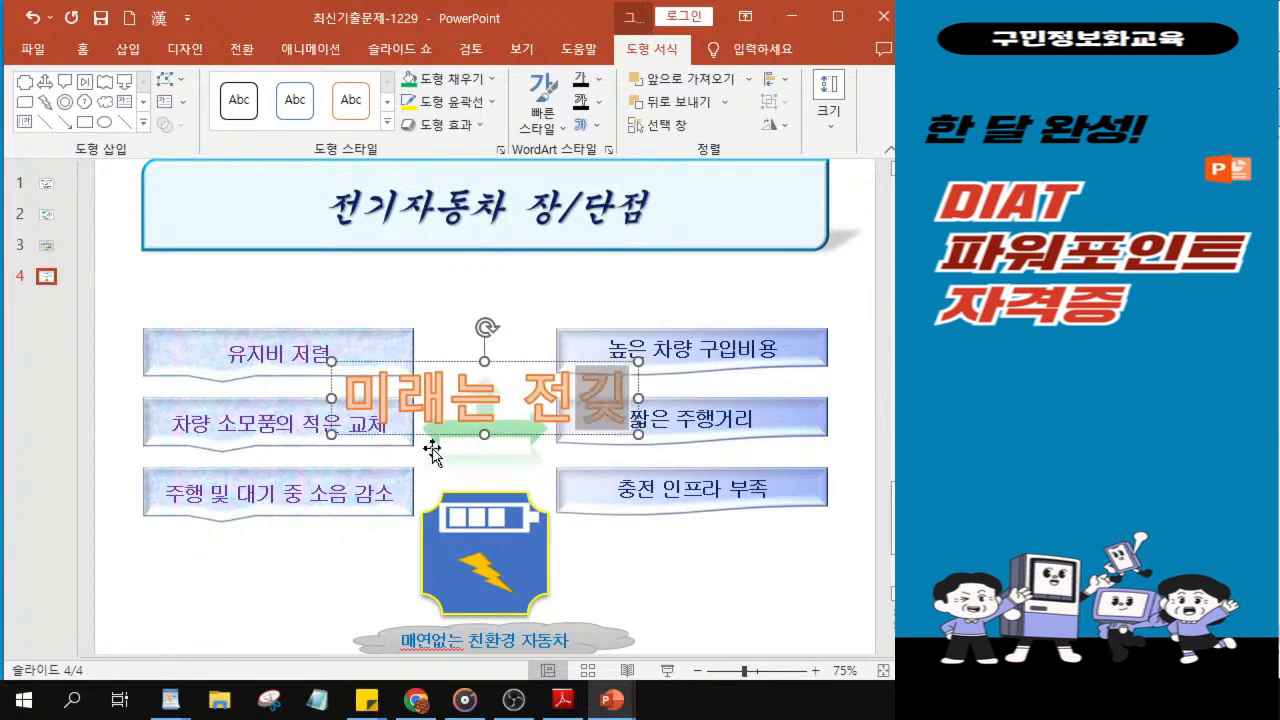
type("자동차의 시대")
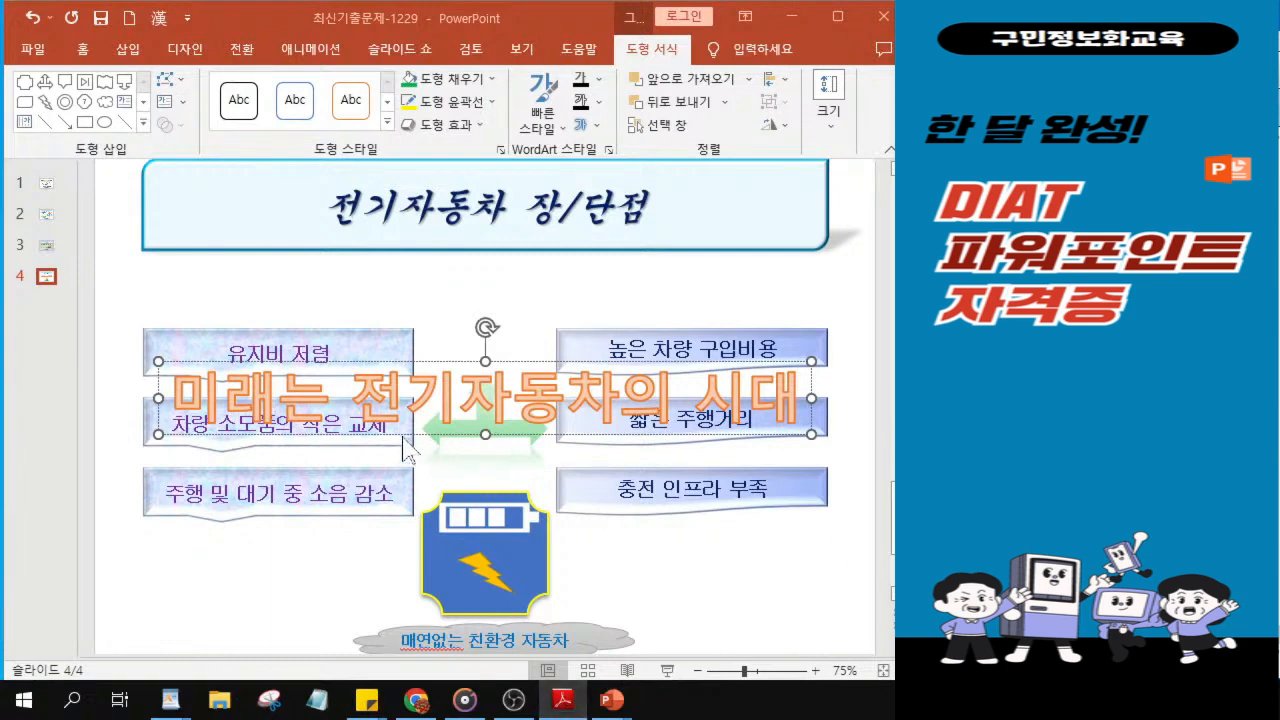
Step: Move the WordArt up between the title box and the callouts, centred horizontally on the slide
left_click_drag(429, 434, 440, 328)
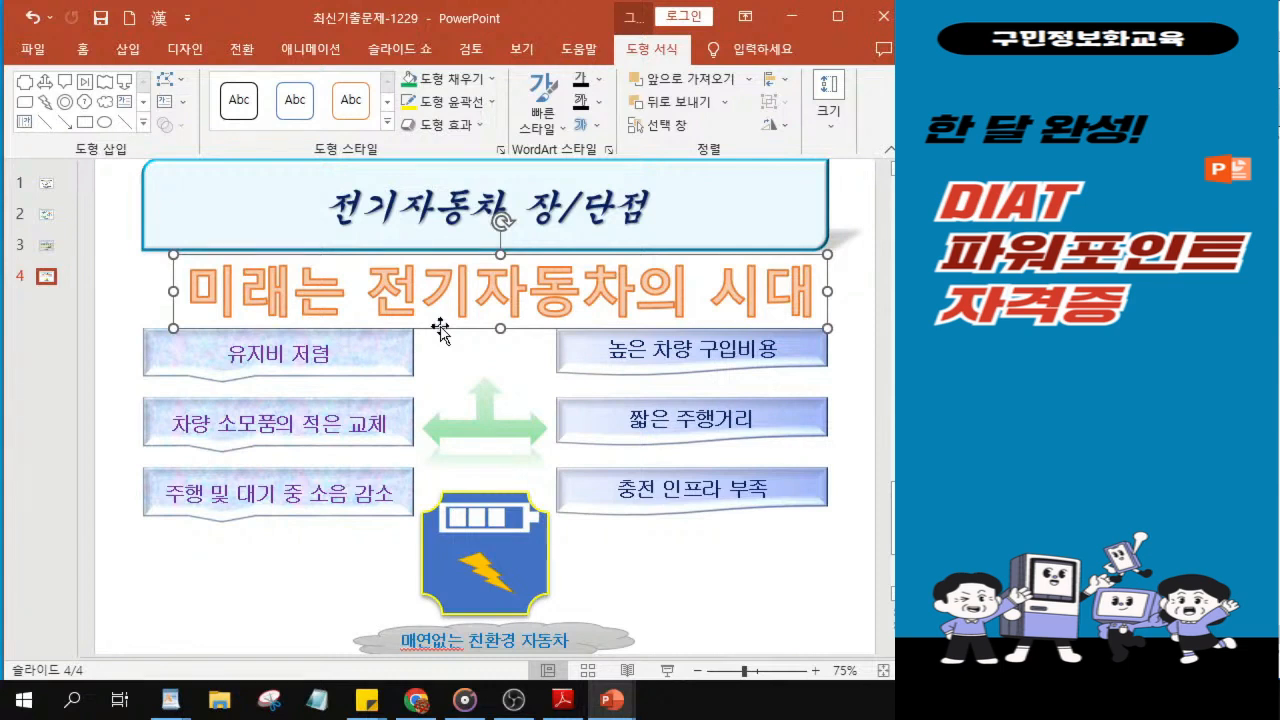
left_click_drag(447, 331, 434, 332)
left_click(444, 320)
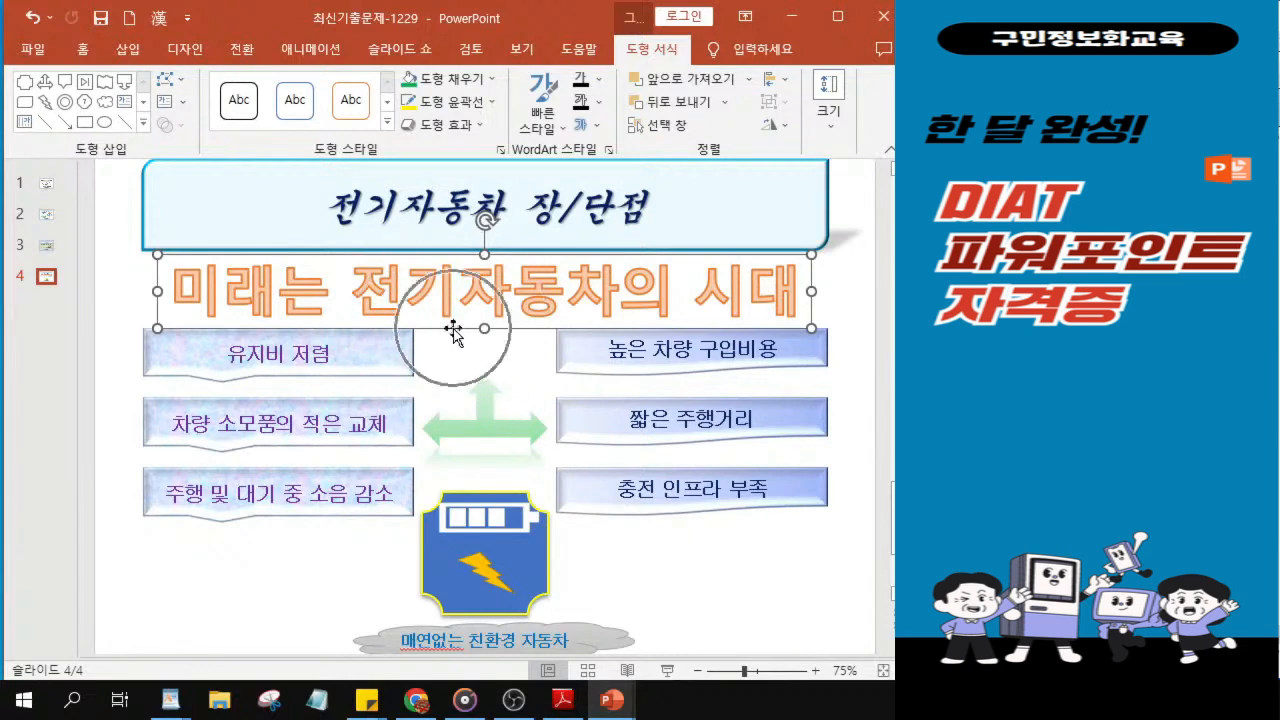
Step: Set the WordArt text to the 궁서체 font at size 30
left_click(88, 52)
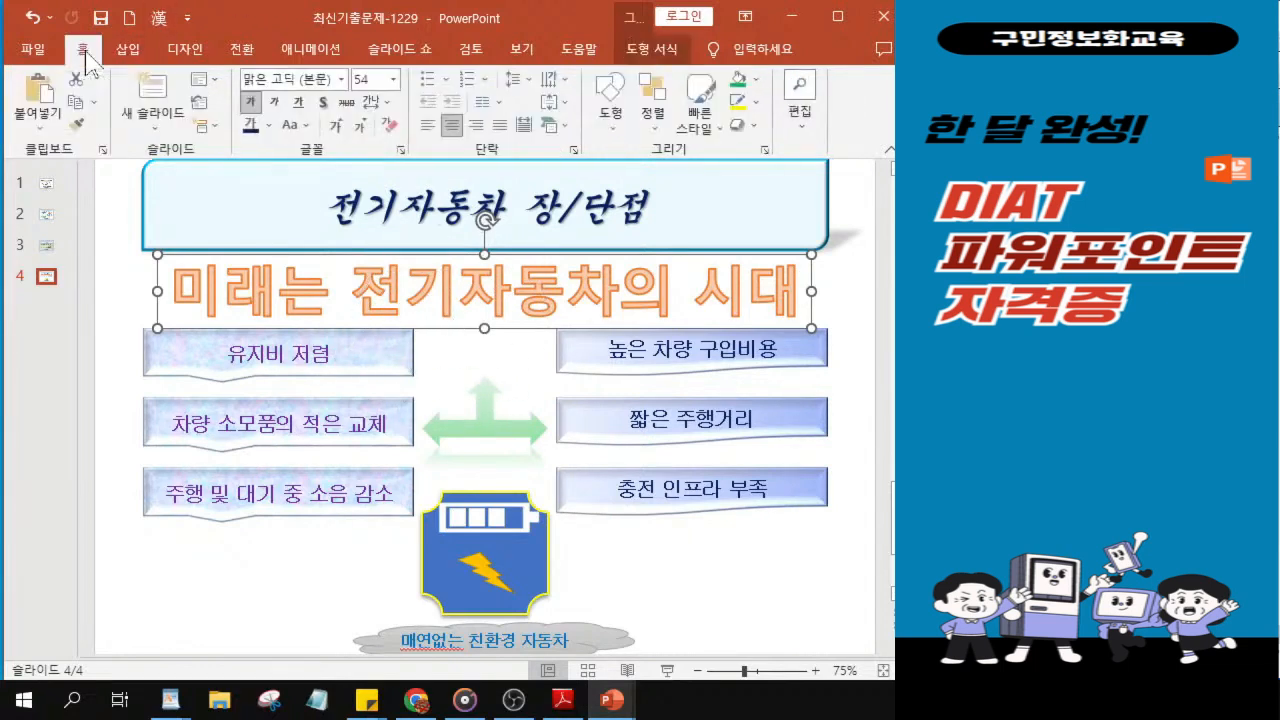
left_click(342, 78)
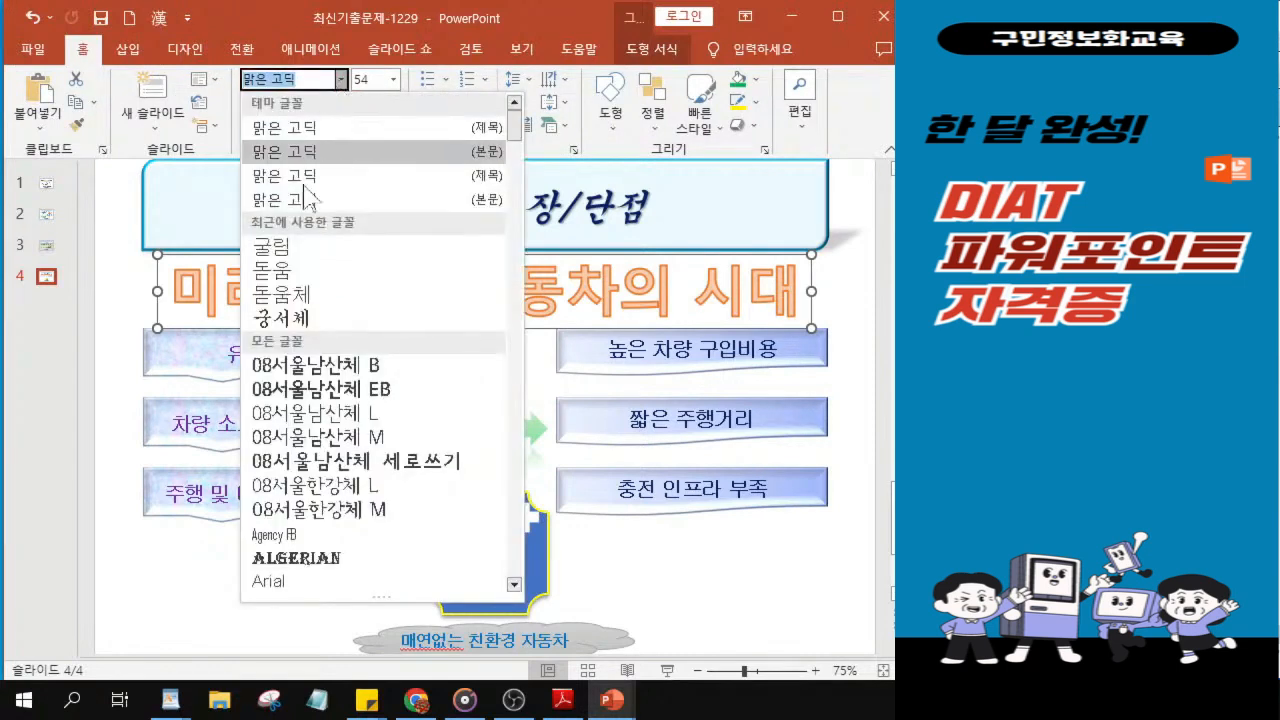
left_click(300, 322)
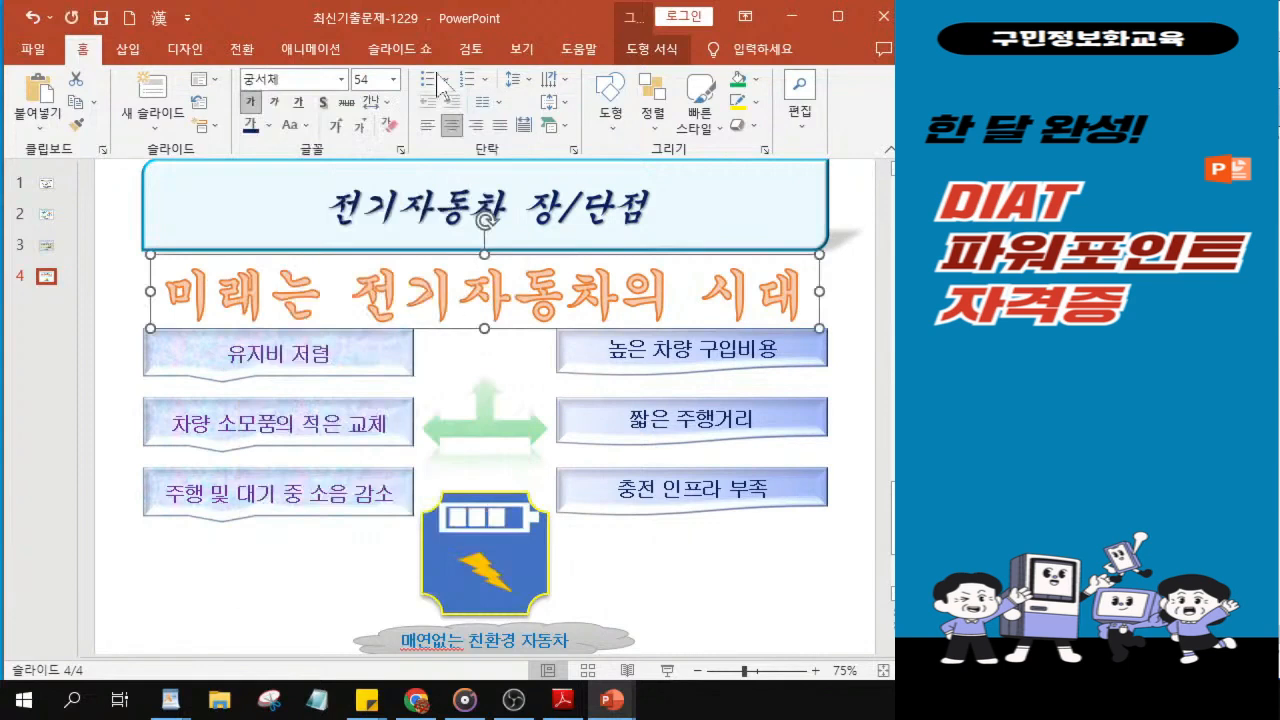
type("30")
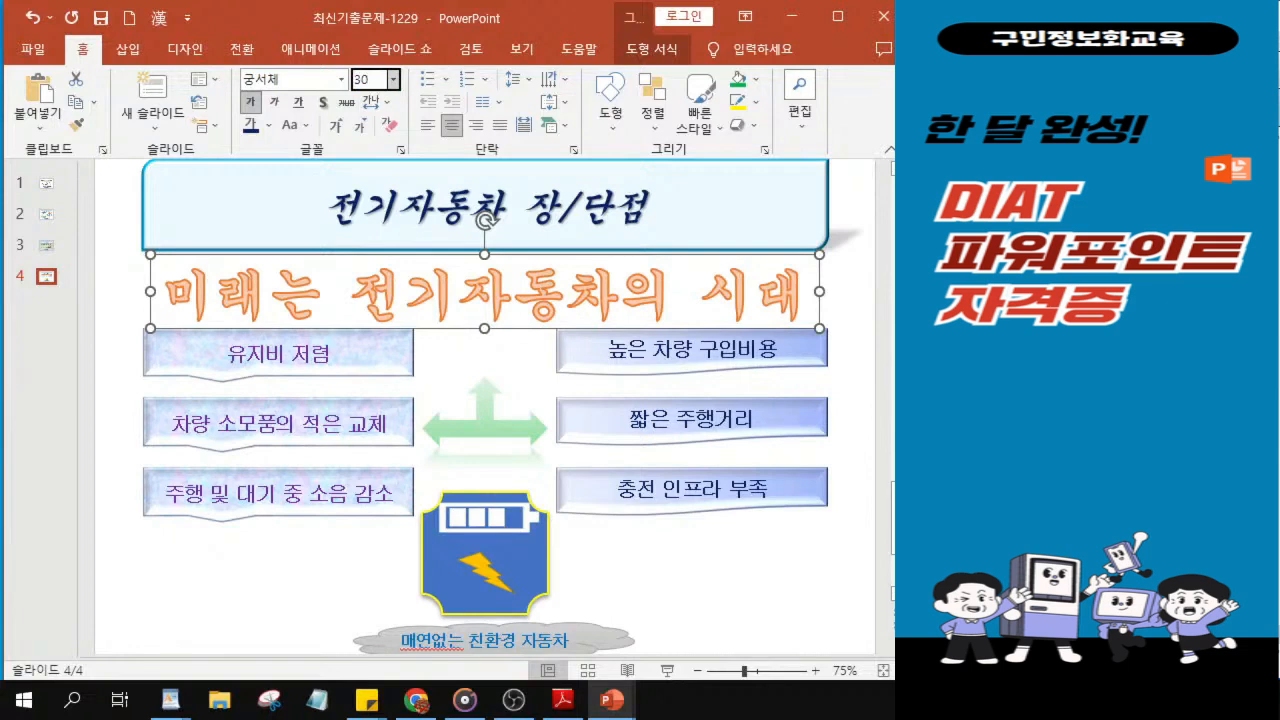
key("Return")
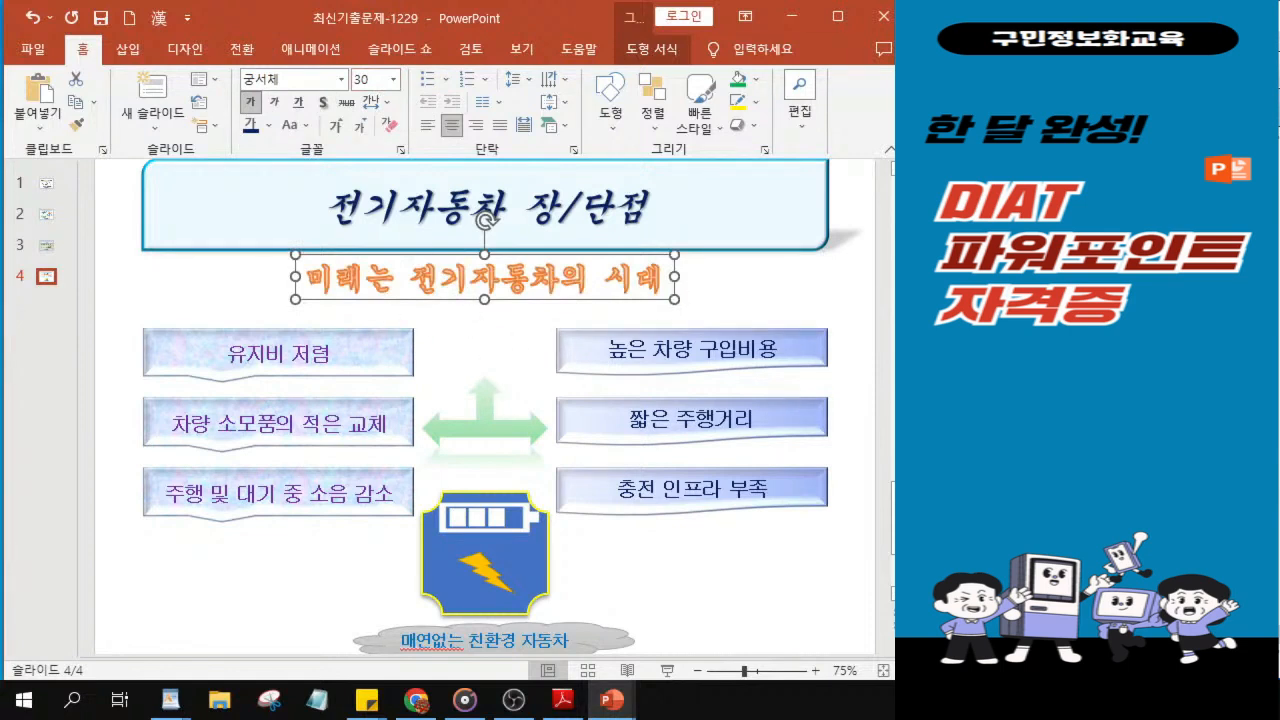
Step: Lower the WordArt slightly so it sits midway between the title box and the callouts
left_click_drag(459, 299, 459, 310)
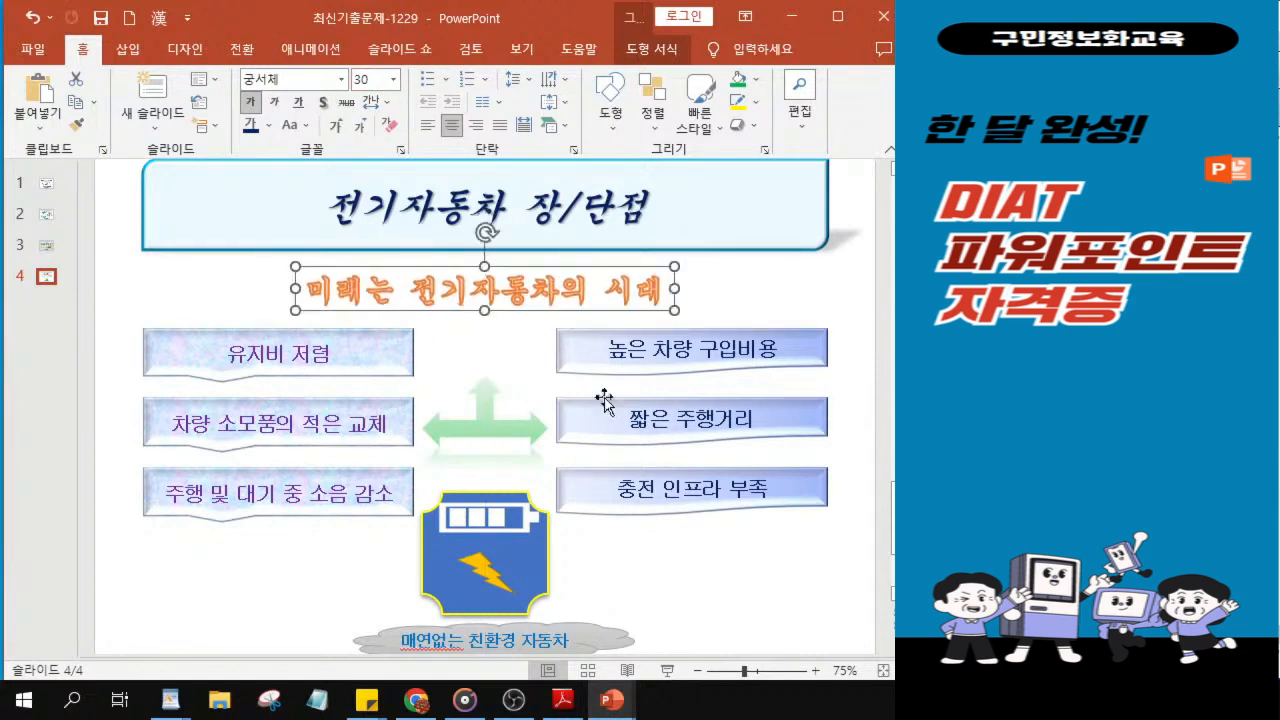
key("ctrl+z")
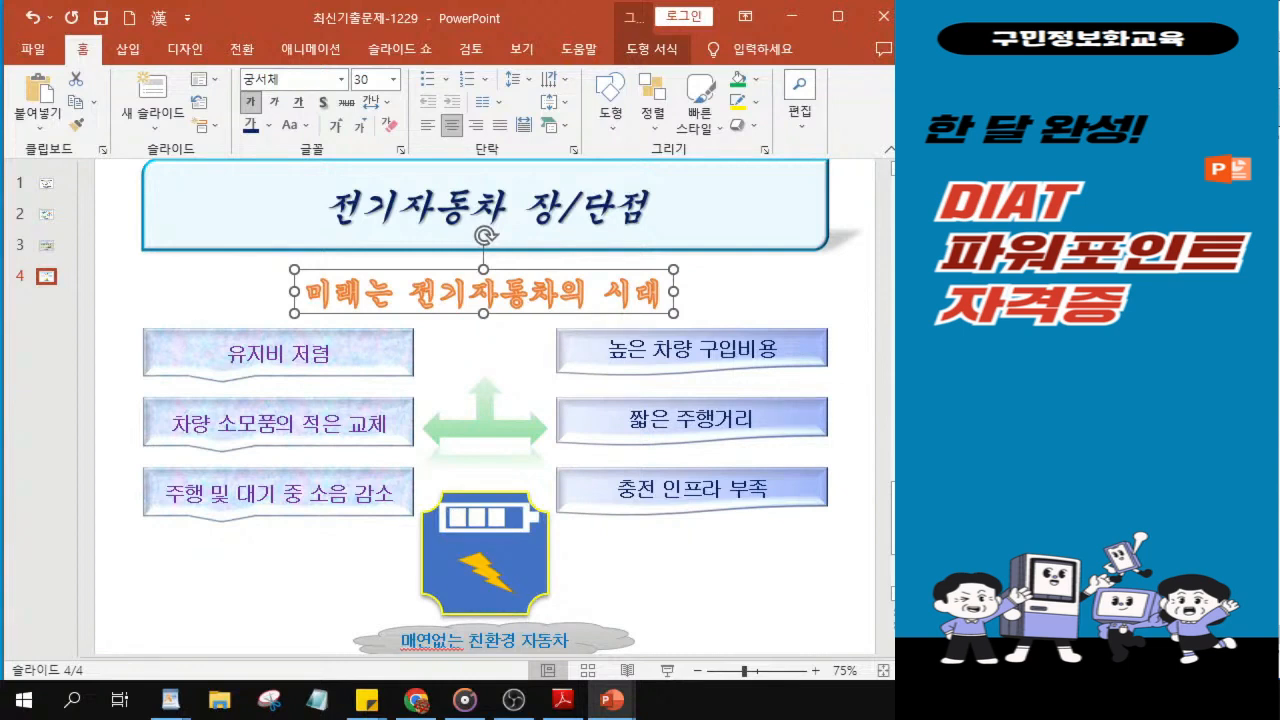
key("alt+Tab")
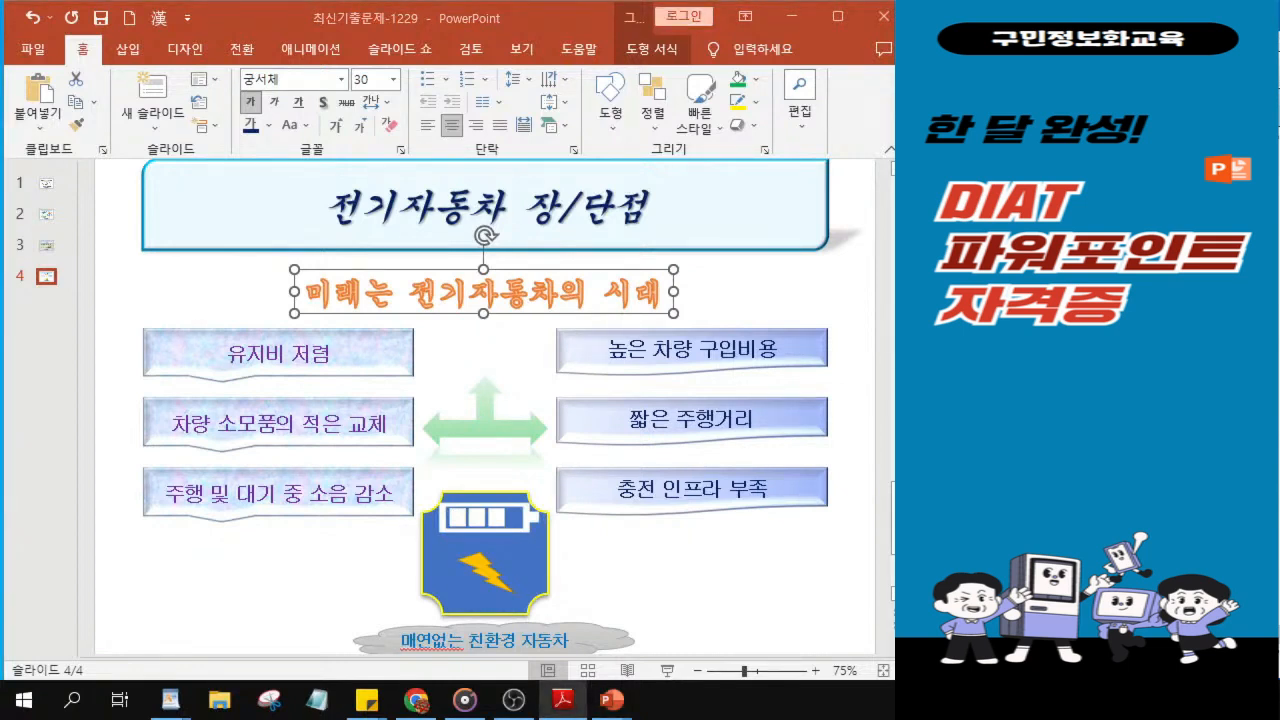